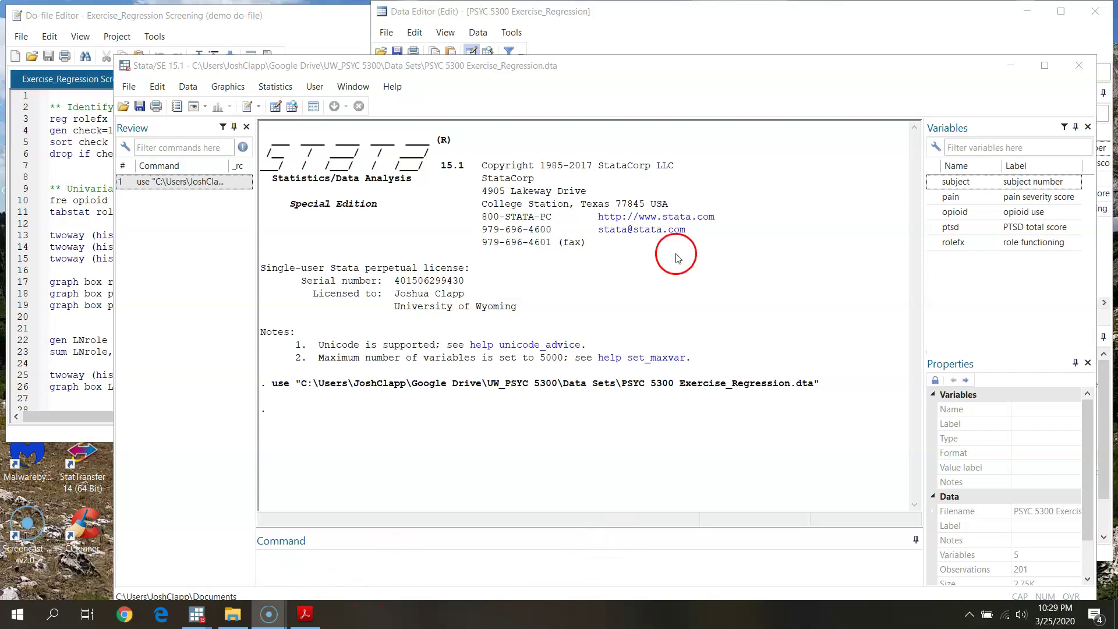
Switch to Adobe Acrobat Reader and review the dataset name and variable definitions in the regression screening PDF.
mouse_move(656, 68)
mouse_down()
mouse_move(663, 59)
mouse_move(648, 62)
mouse_up()
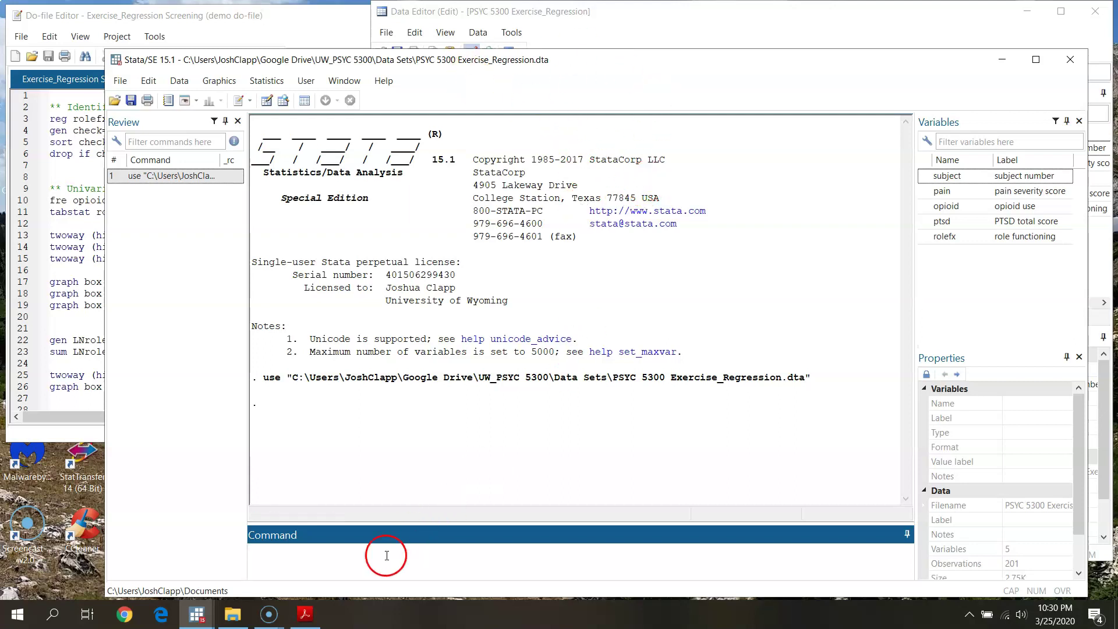
click(305, 615)
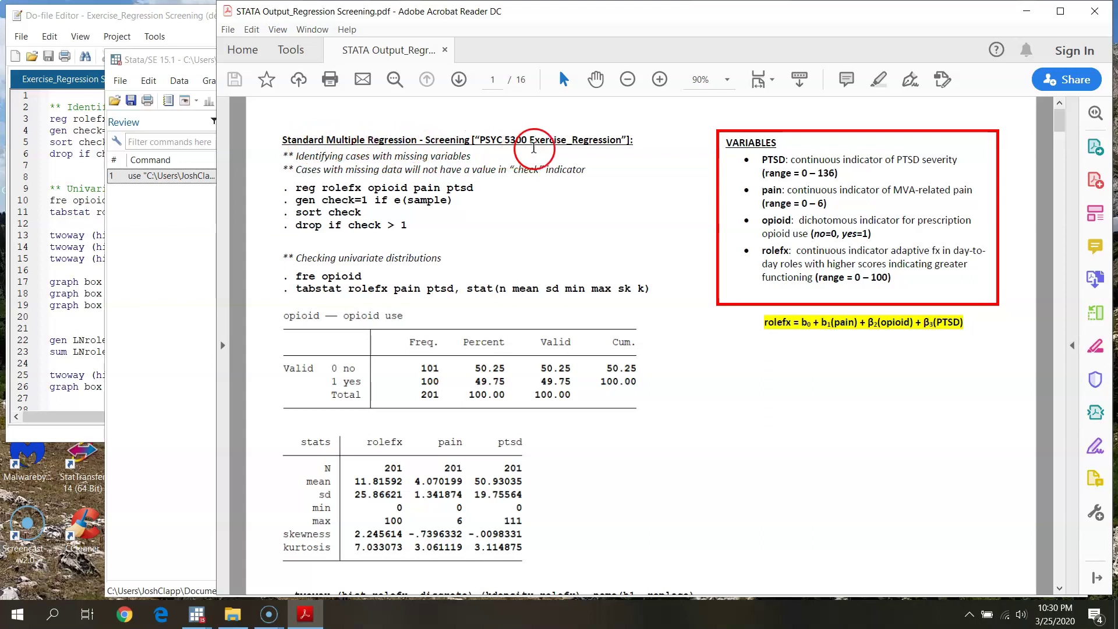
drag(479, 141, 589, 144)
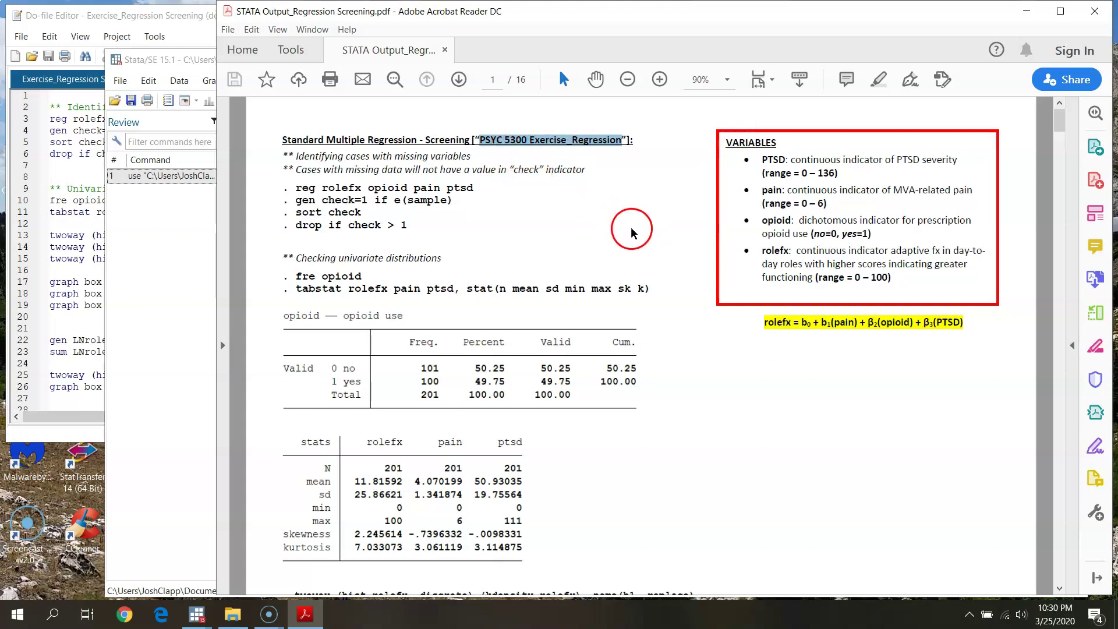
click(667, 227)
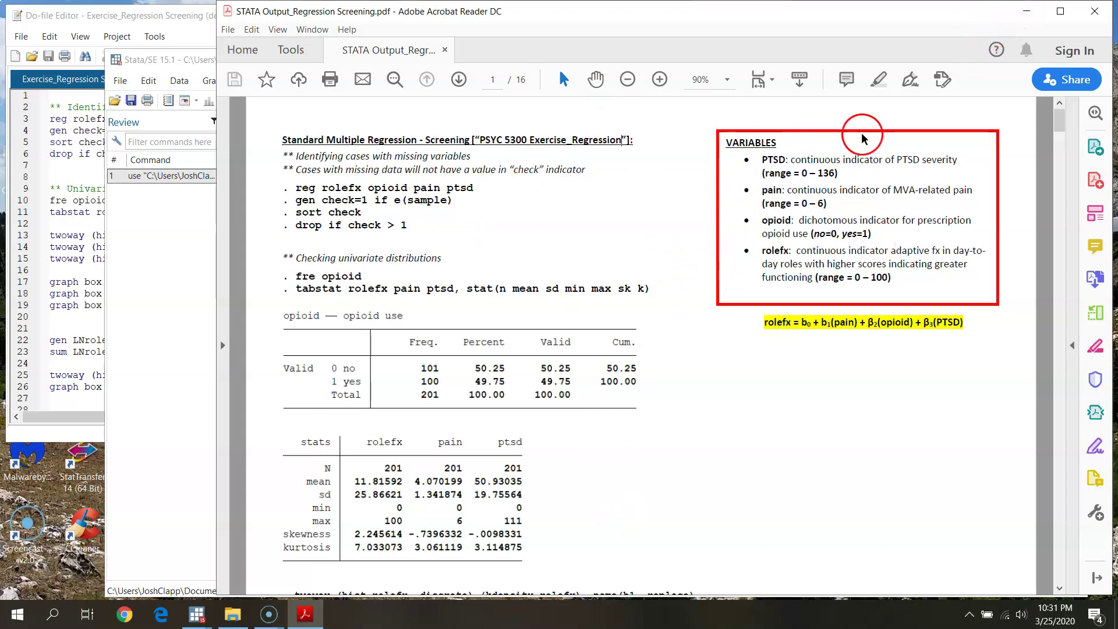
click(1027, 11)
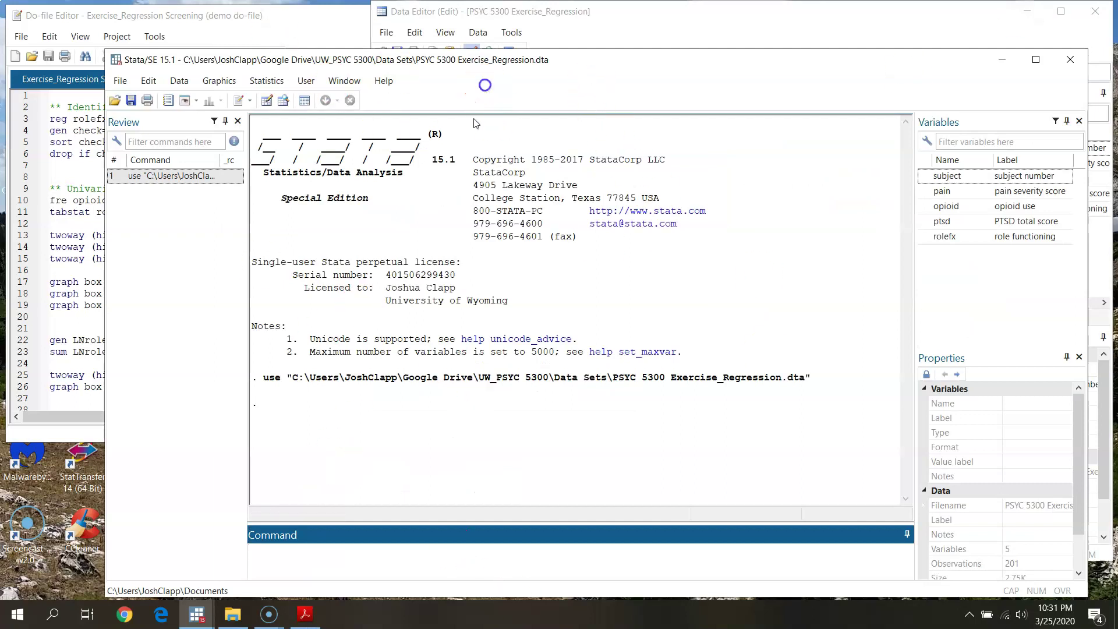
Examine the subject, pain, opioid, ptsd and rolefx columns one by one in the Data Editor.
click(721, 24)
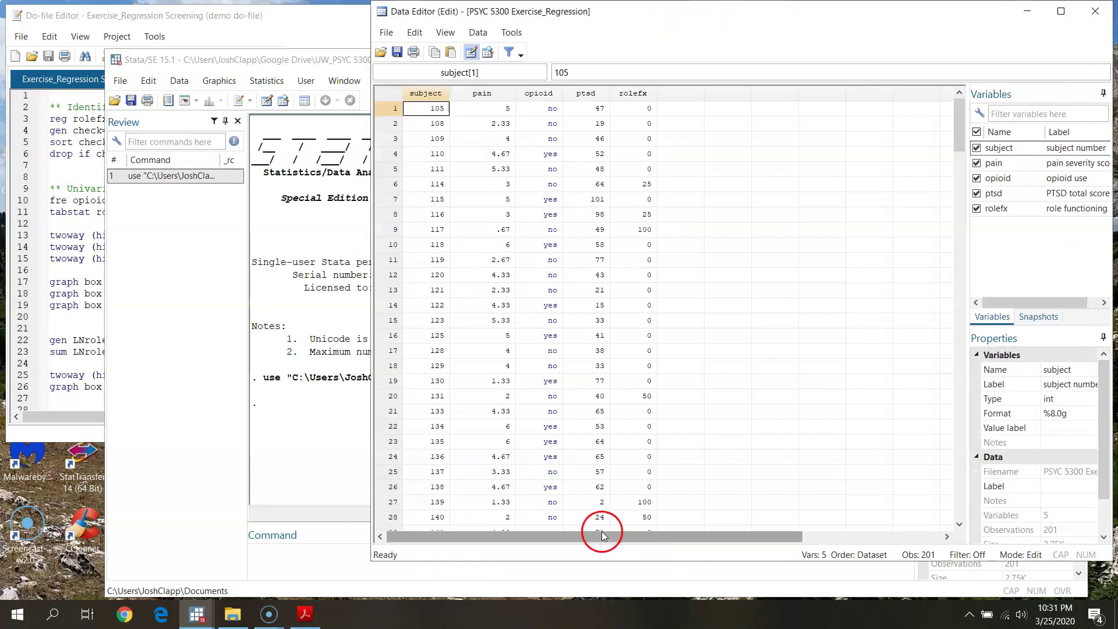
click(435, 94)
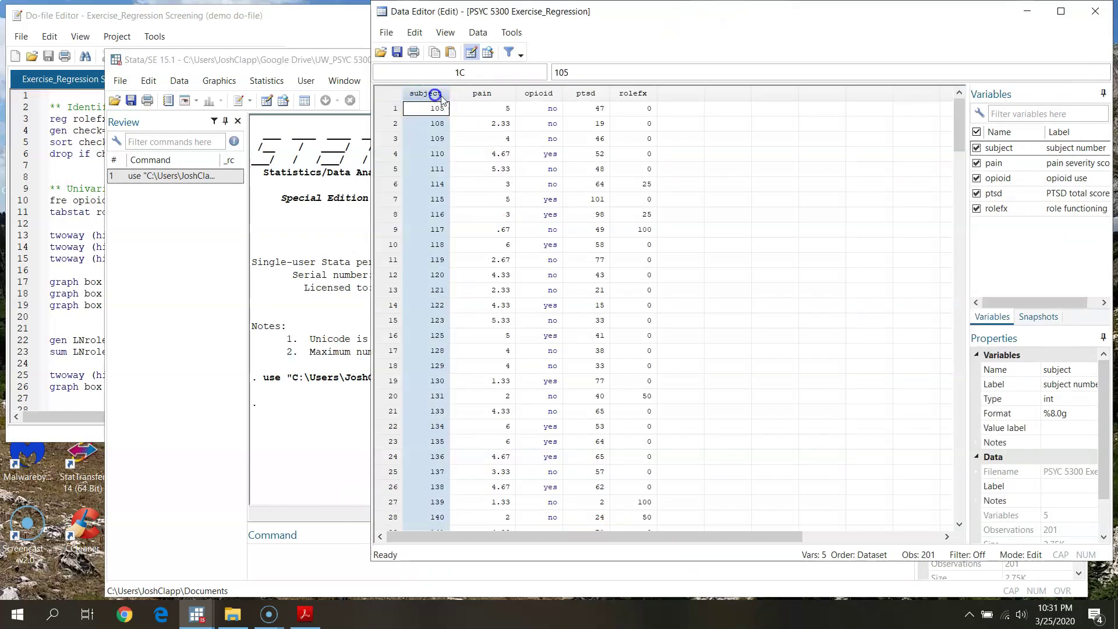
click(492, 93)
click(551, 101)
click(583, 94)
click(650, 94)
click(279, 254)
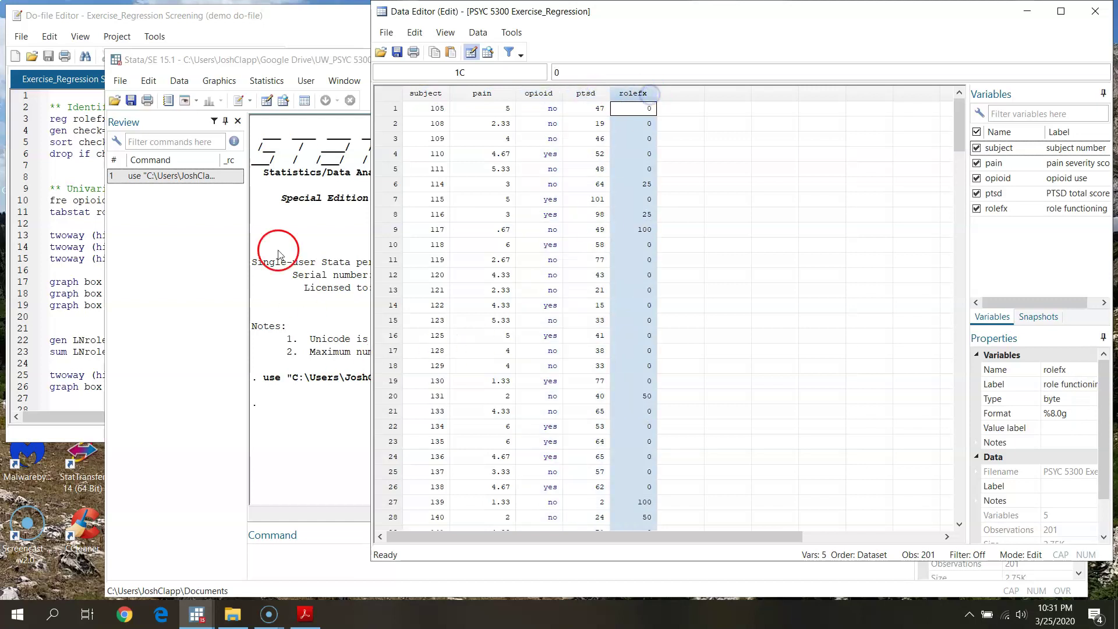
Look over the regression screening do-file alongside the main Stata results window and the Data Editor.
click(360, 60)
click(312, 30)
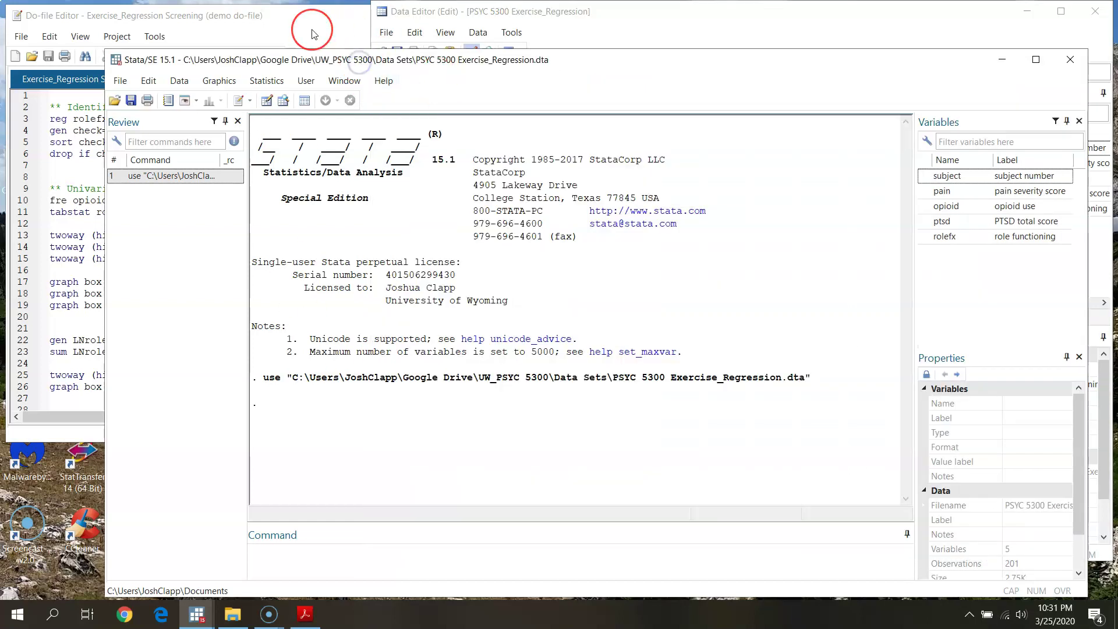
click(312, 30)
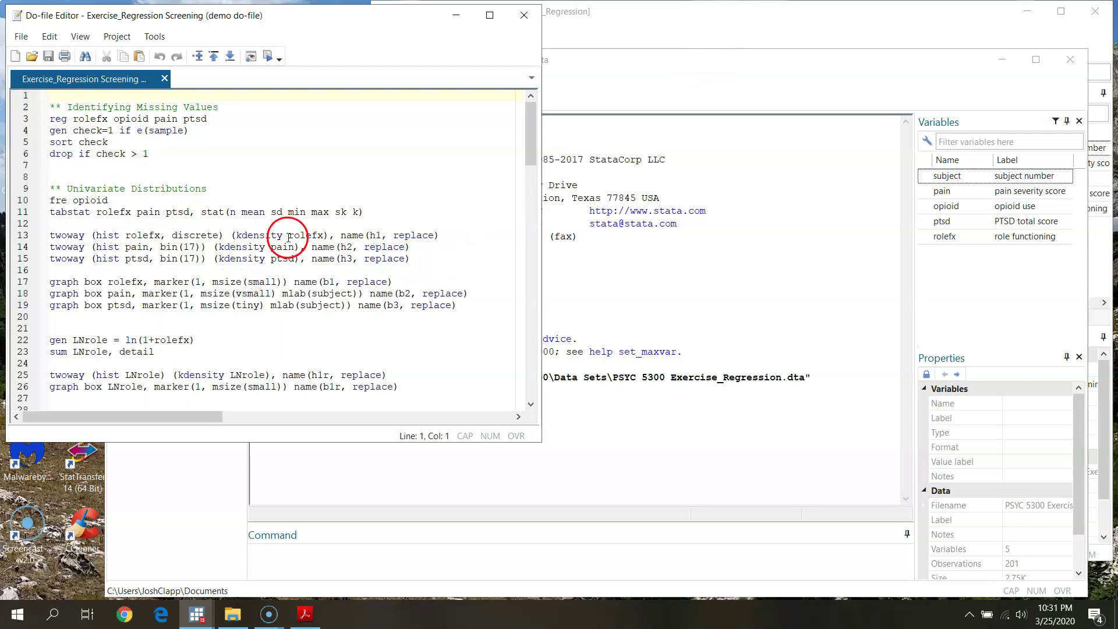
click(302, 556)
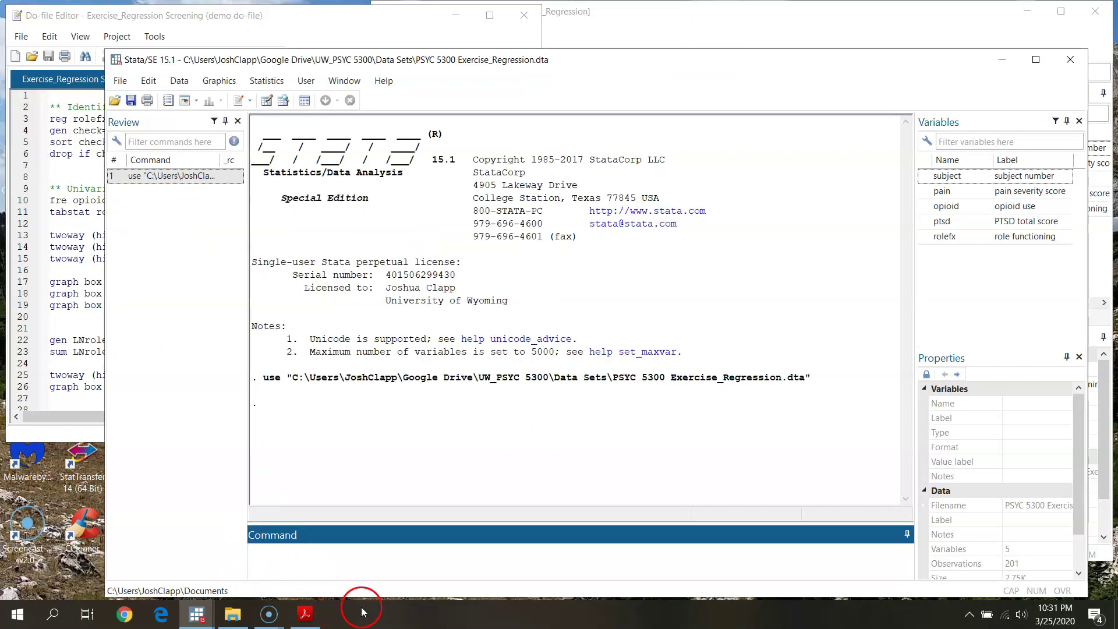
click(301, 35)
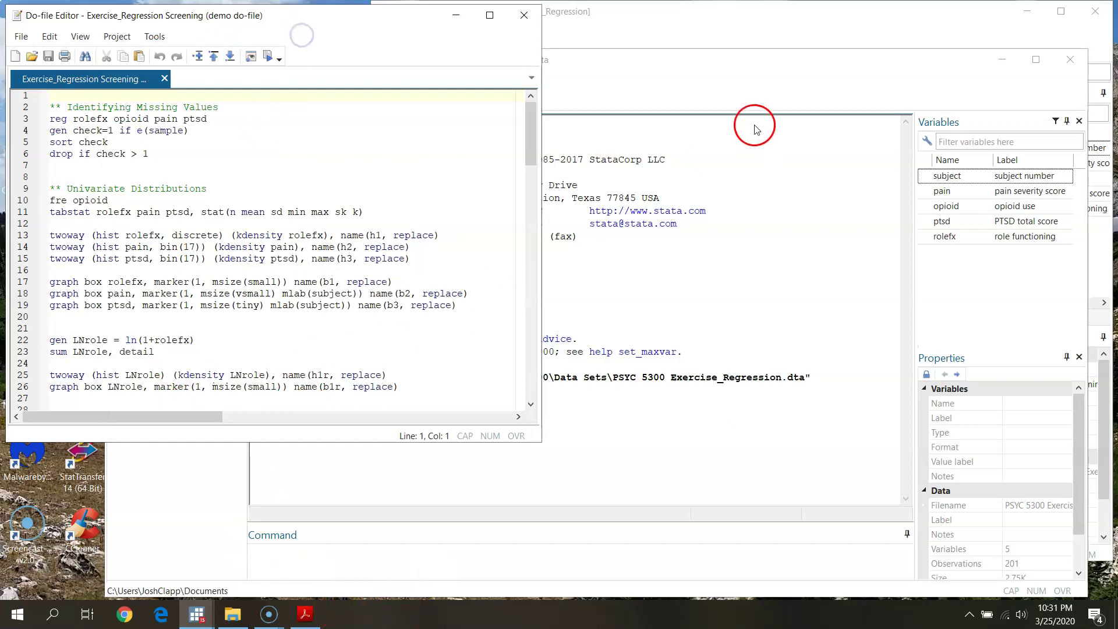
click(727, 27)
click(224, 497)
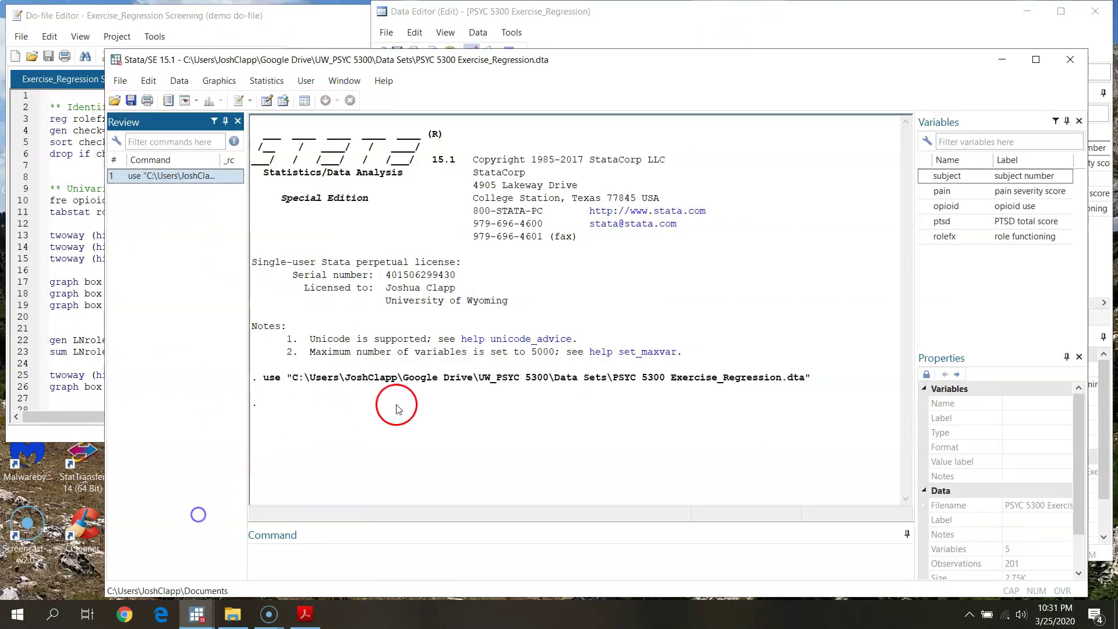
click(331, 33)
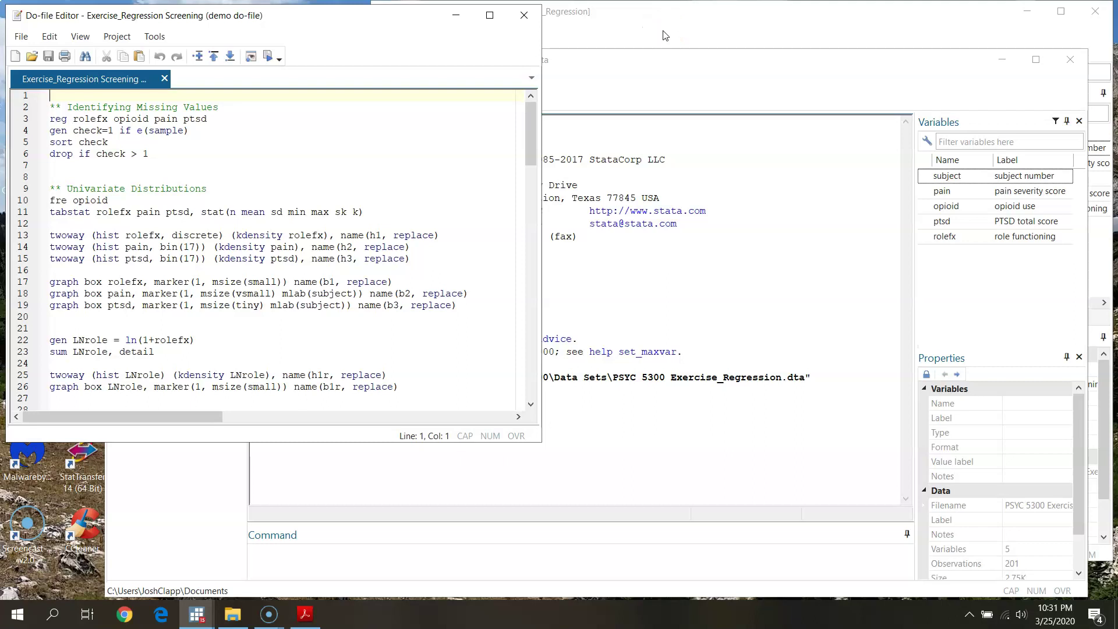
Review the predictor columns pain, opioid and ptsd against the outcome column rolefx in the Data Editor.
click(782, 42)
click(772, 29)
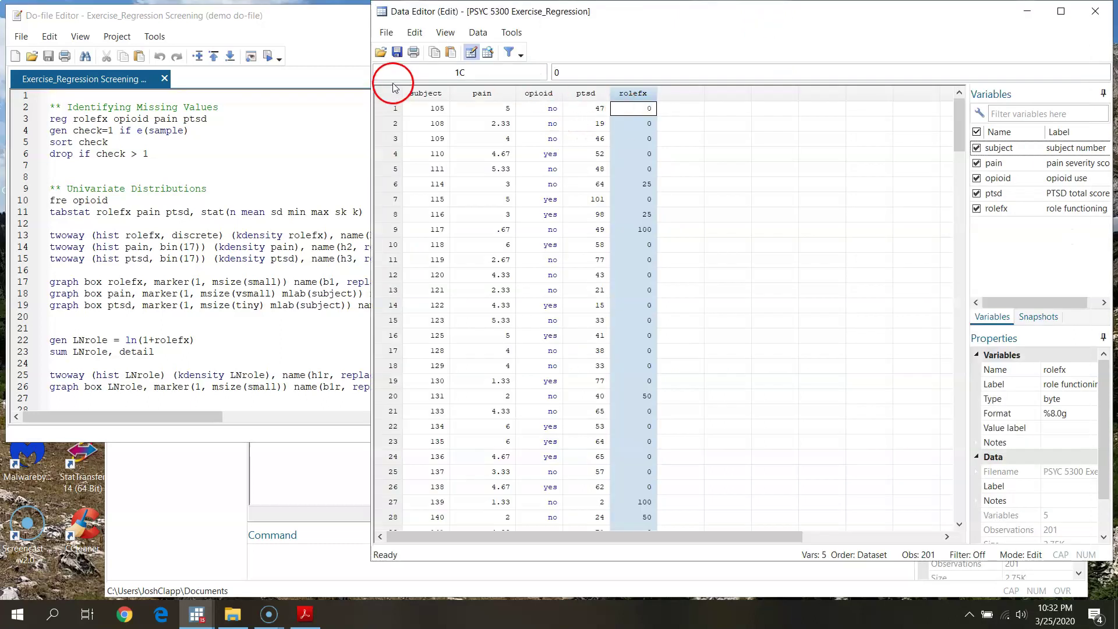
click(474, 95)
click(535, 93)
click(585, 93)
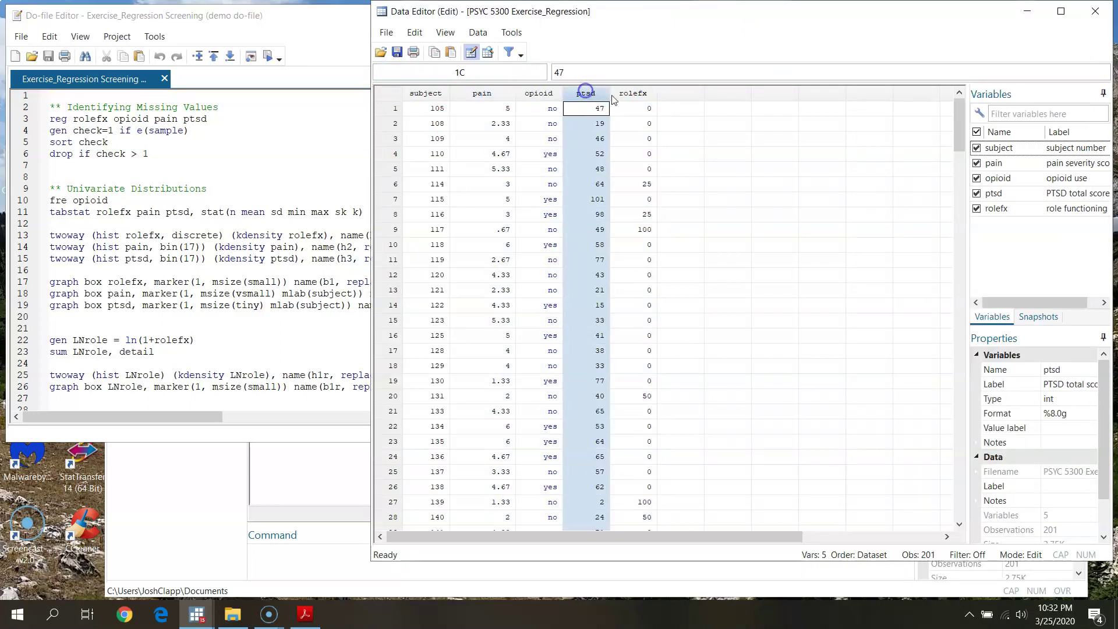
click(638, 94)
click(630, 99)
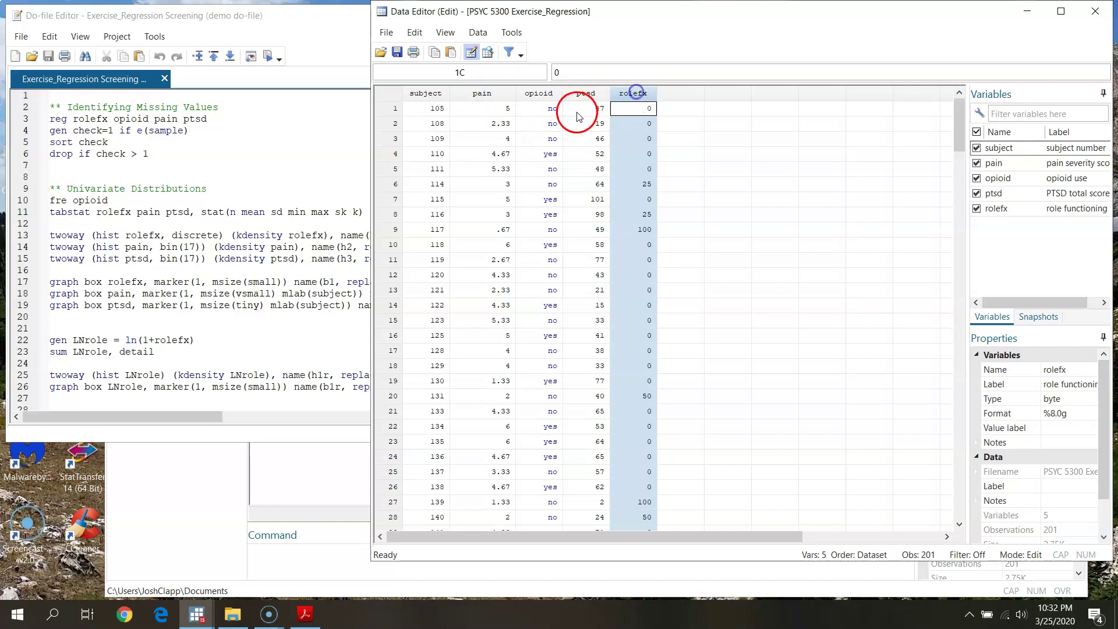
click(481, 93)
click(538, 93)
click(585, 93)
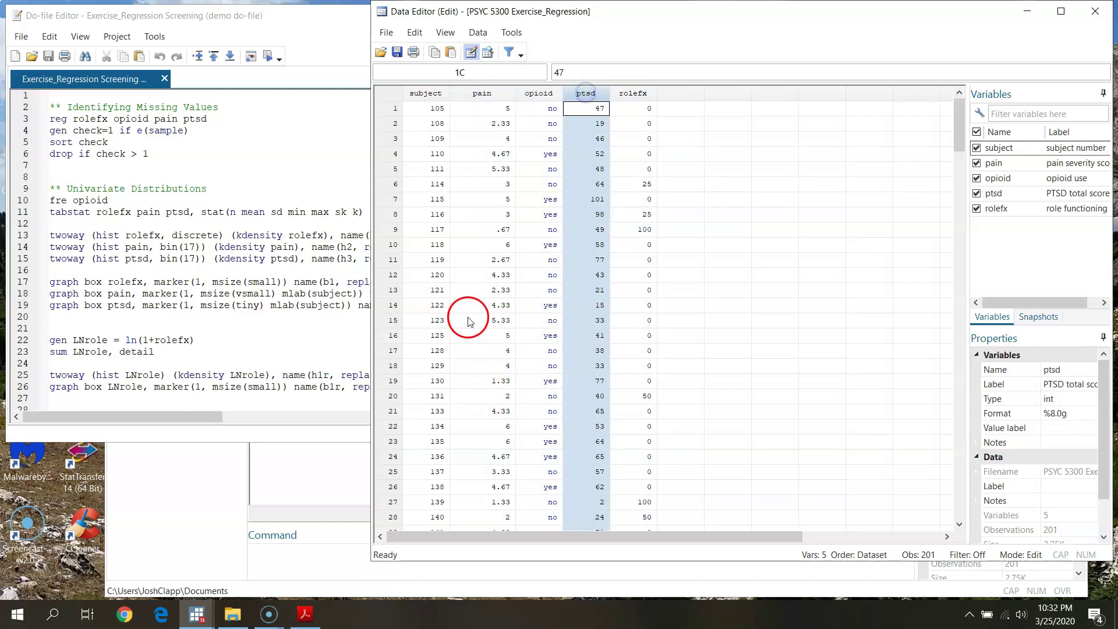
Run only the do-file line "reg rolefx opioid pain ptsd" and bring its regression output to the front.
click(210, 500)
click(316, 35)
click(410, 432)
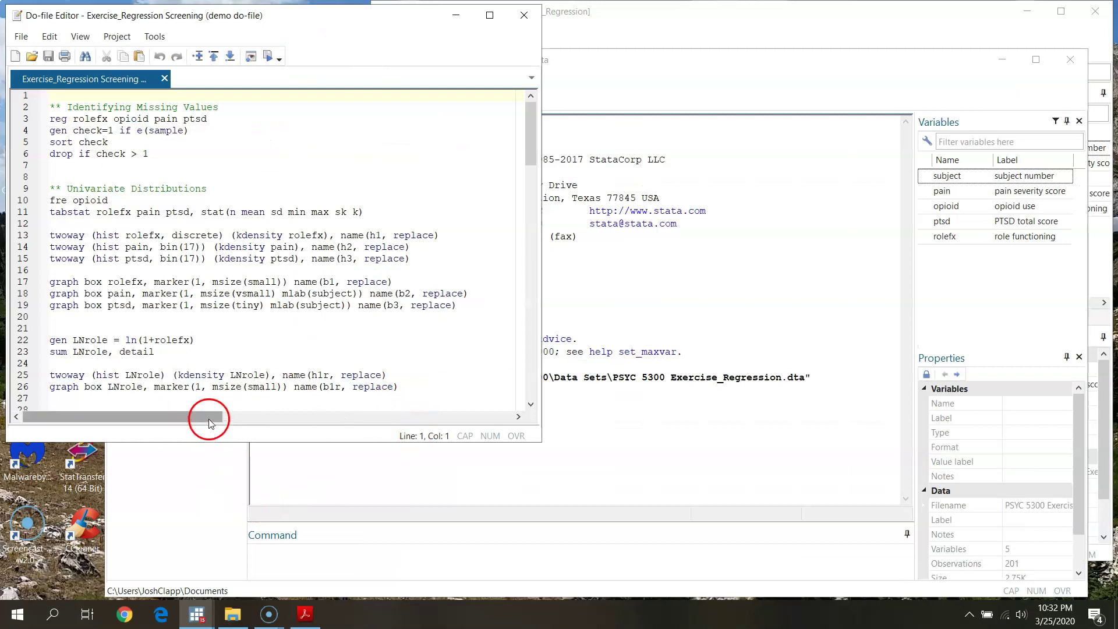
click(25, 118)
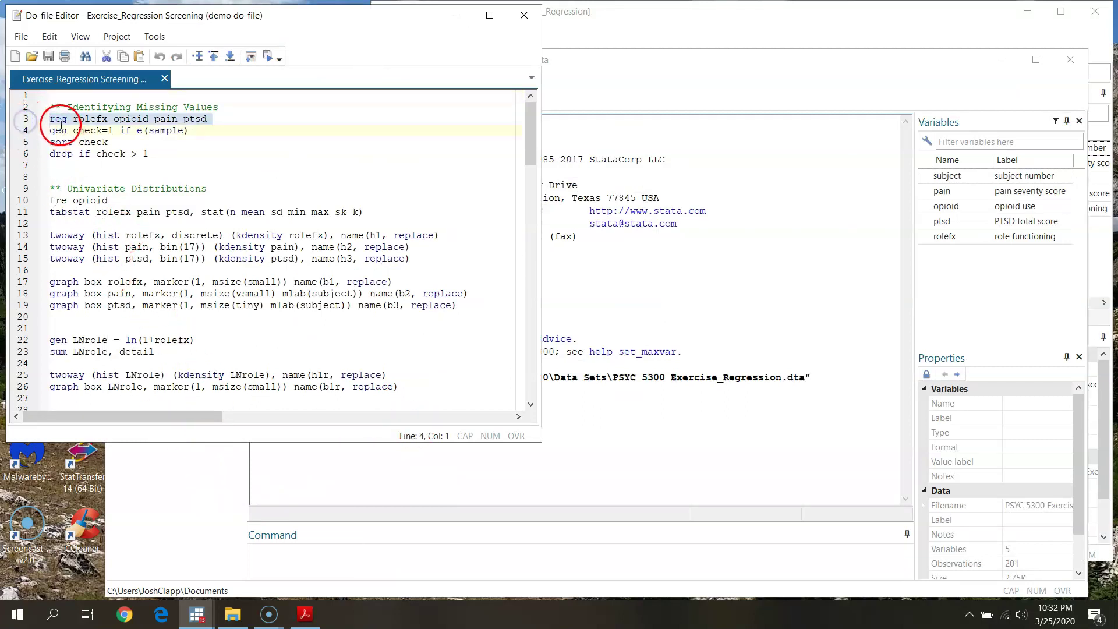
click(61, 121)
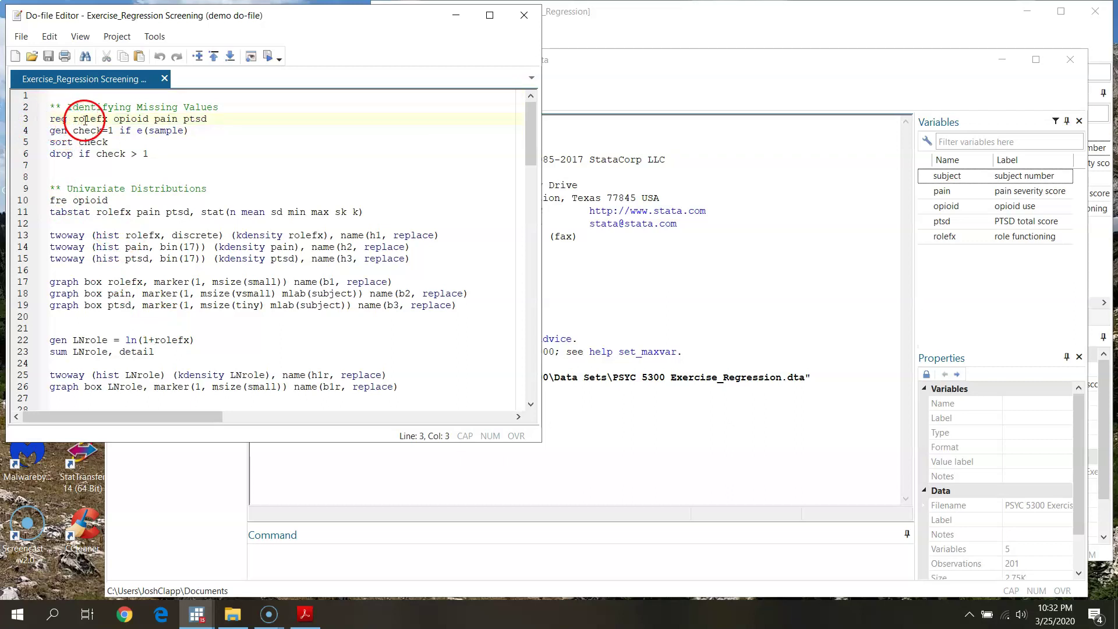
click(137, 119)
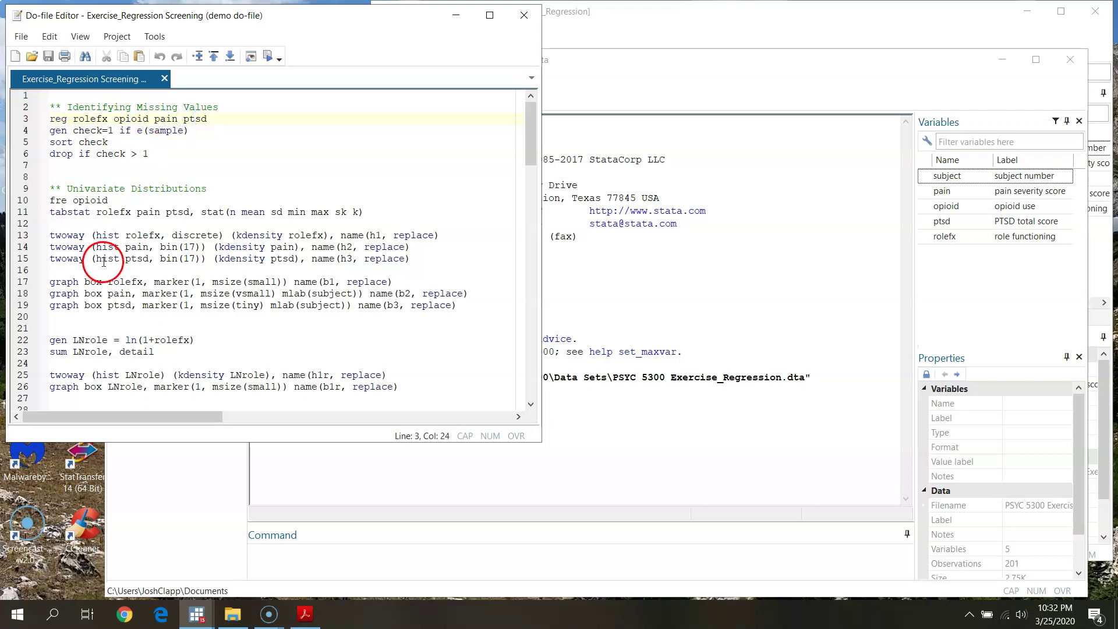
click(25, 119)
click(267, 55)
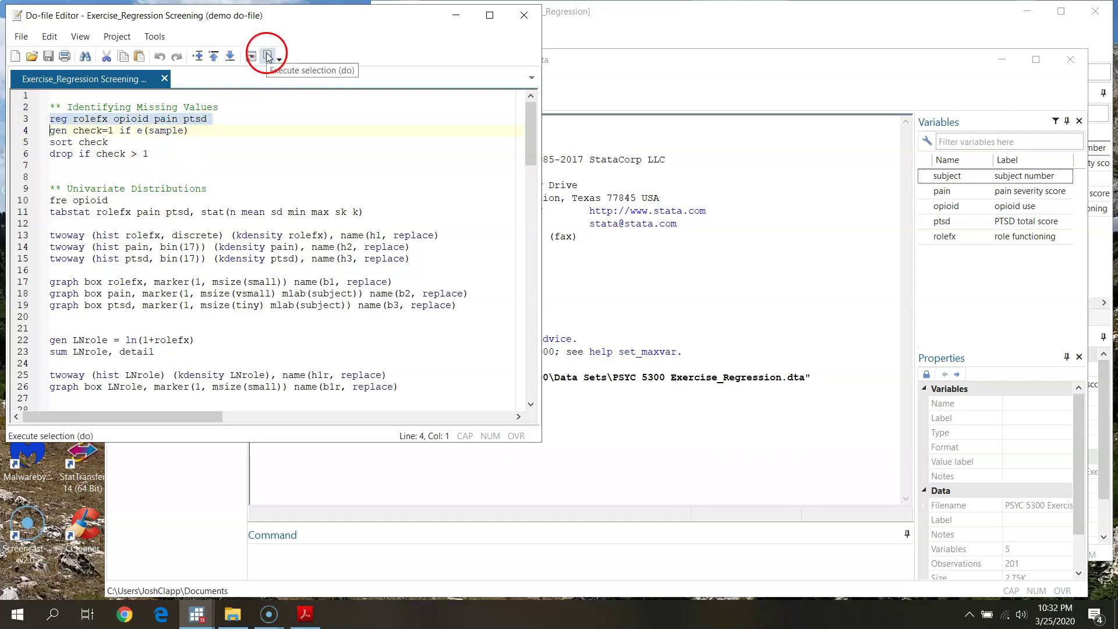
click(726, 90)
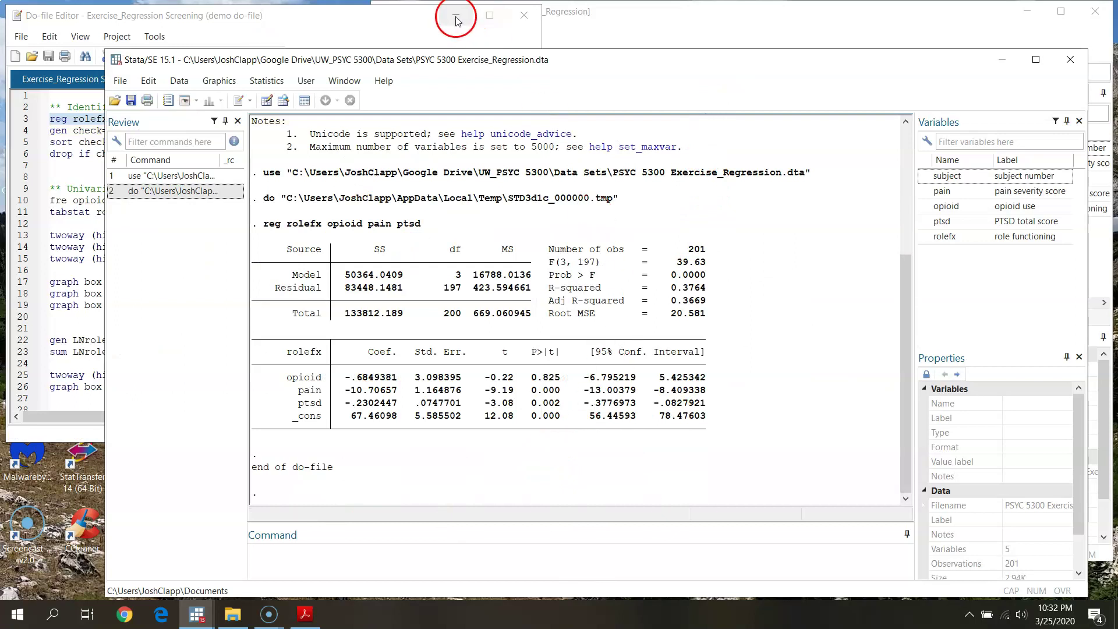
Run only the do-file line "gen check=1 if e(sample)" to flag the cases used in the regression.
click(373, 28)
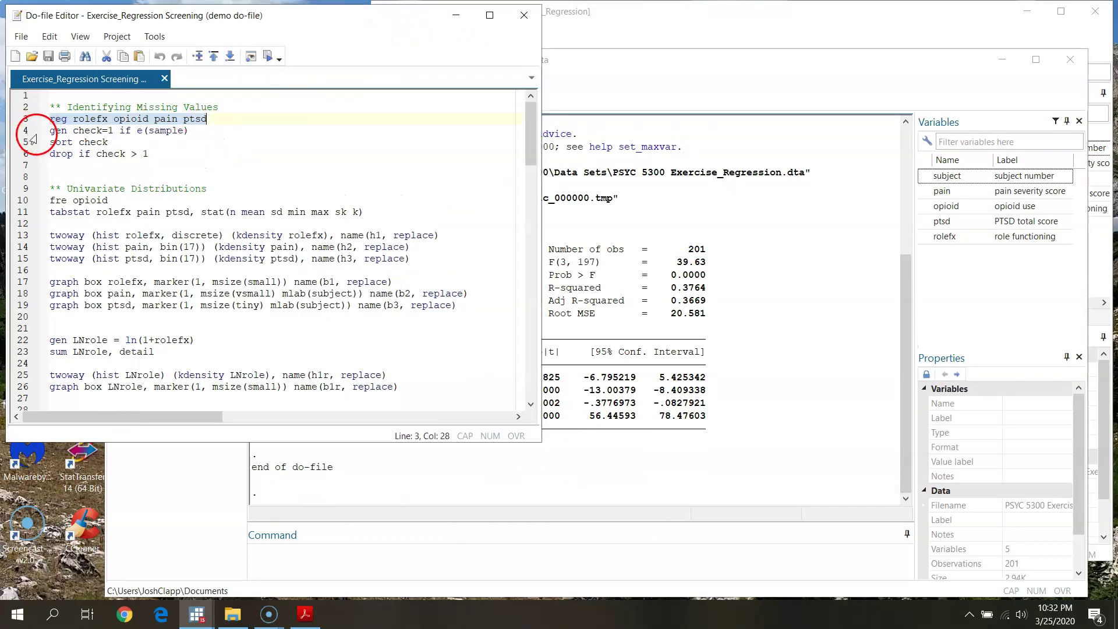
click(53, 130)
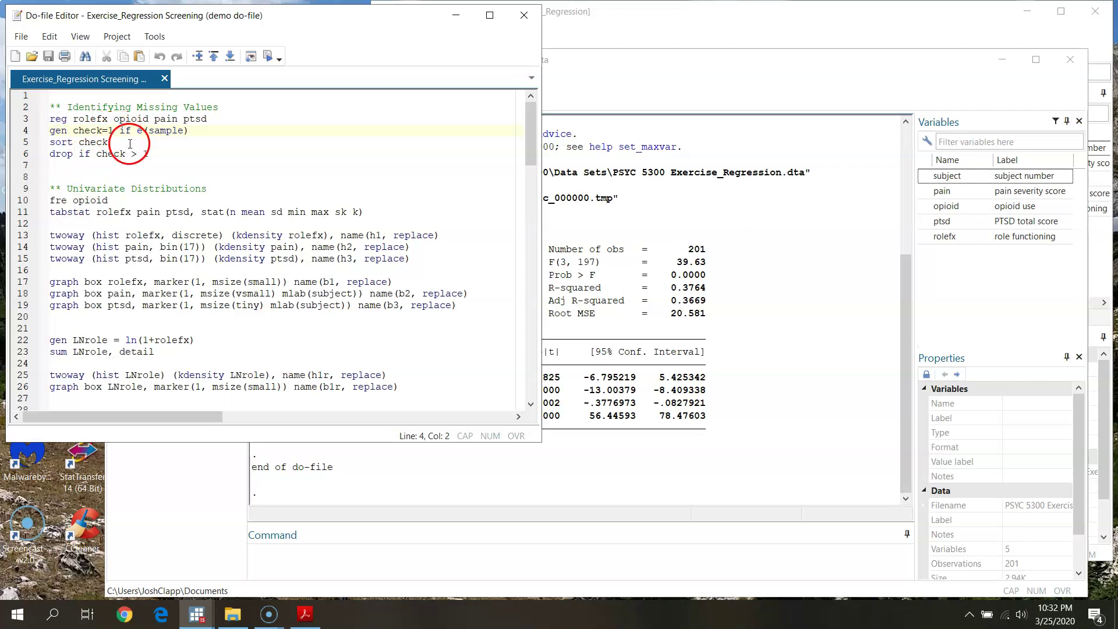
drag(138, 131, 167, 131)
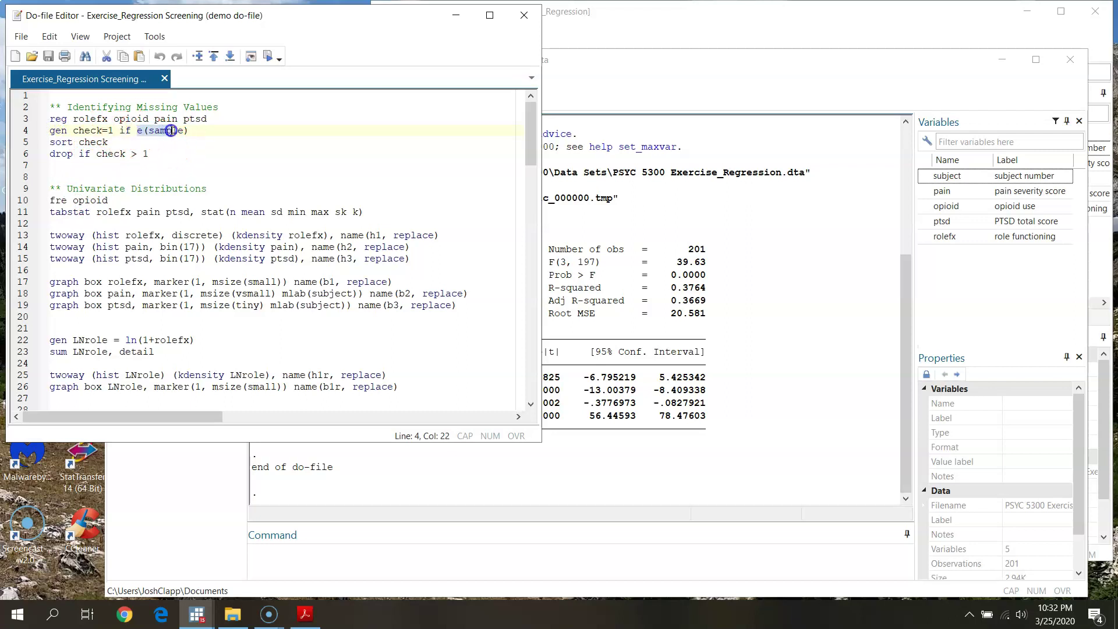
click(174, 132)
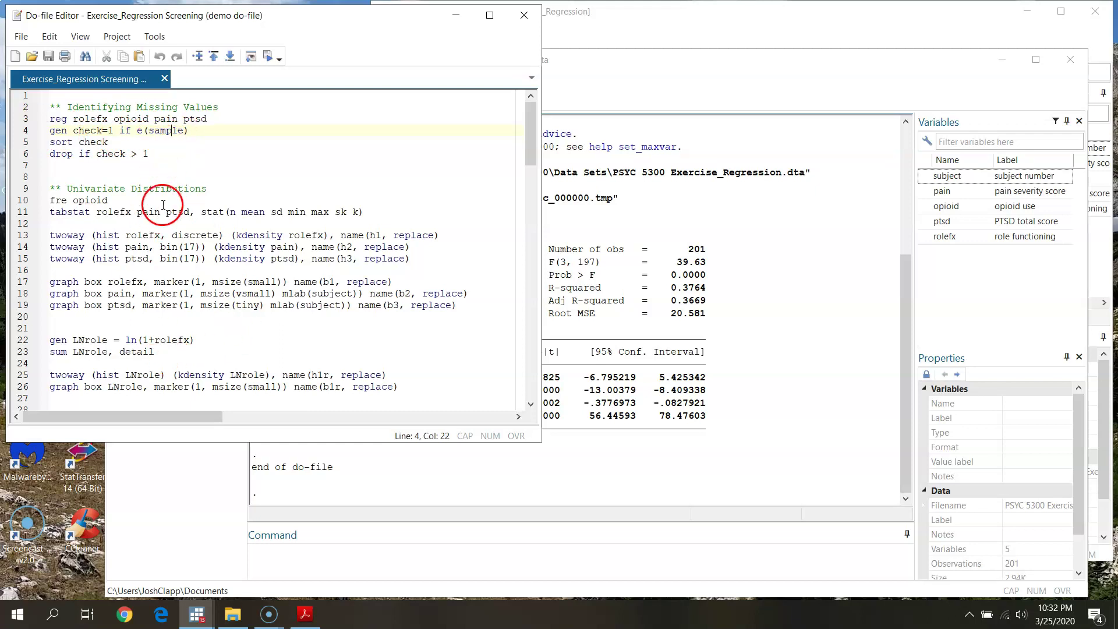
click(22, 130)
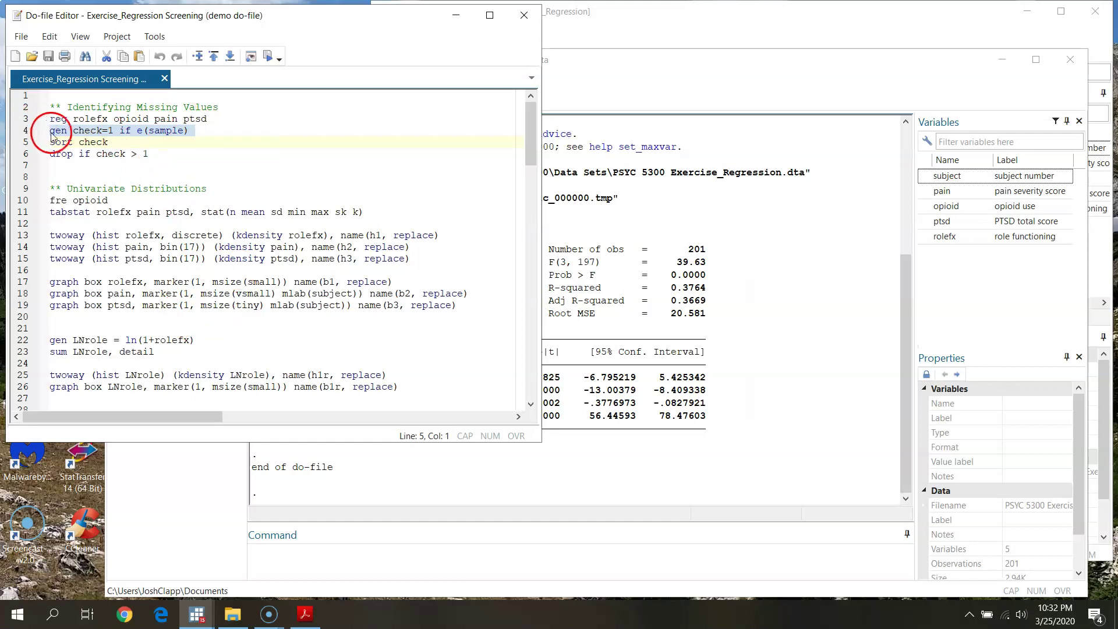
click(269, 57)
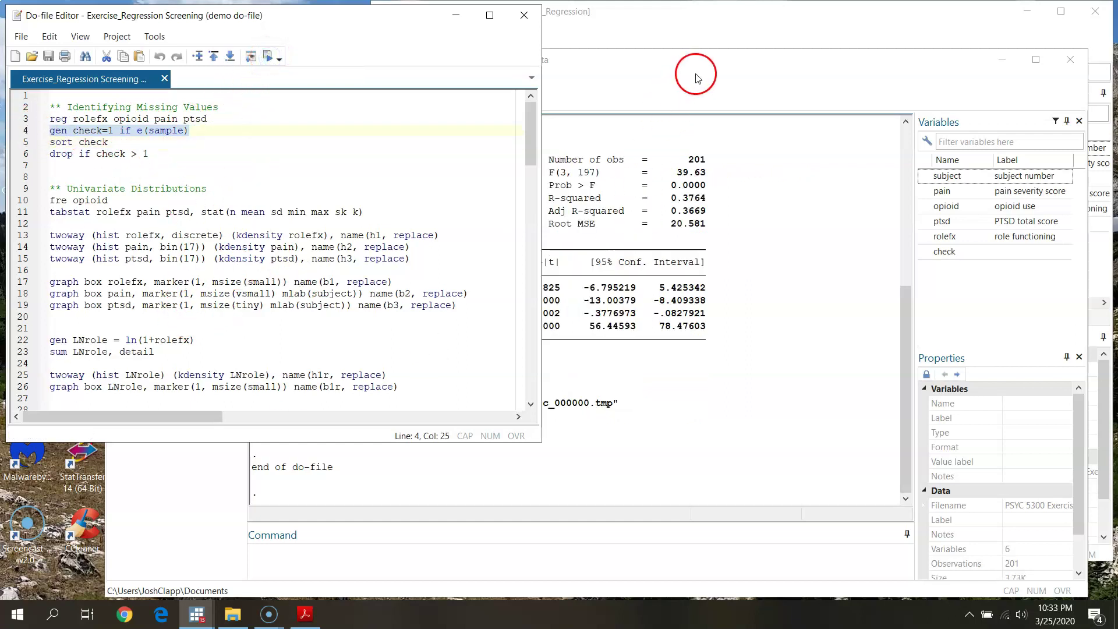
Inspect the check column and the third case's pain-to-rolefx values in the Data Editor, and return to the do-file.
click(731, 14)
click(680, 92)
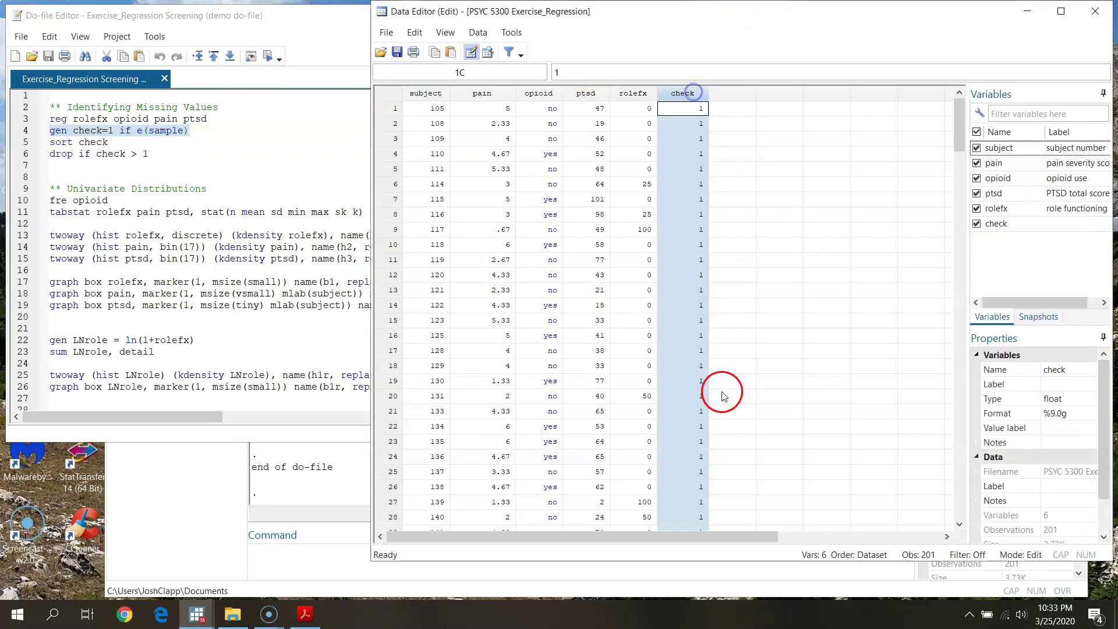
click(713, 138)
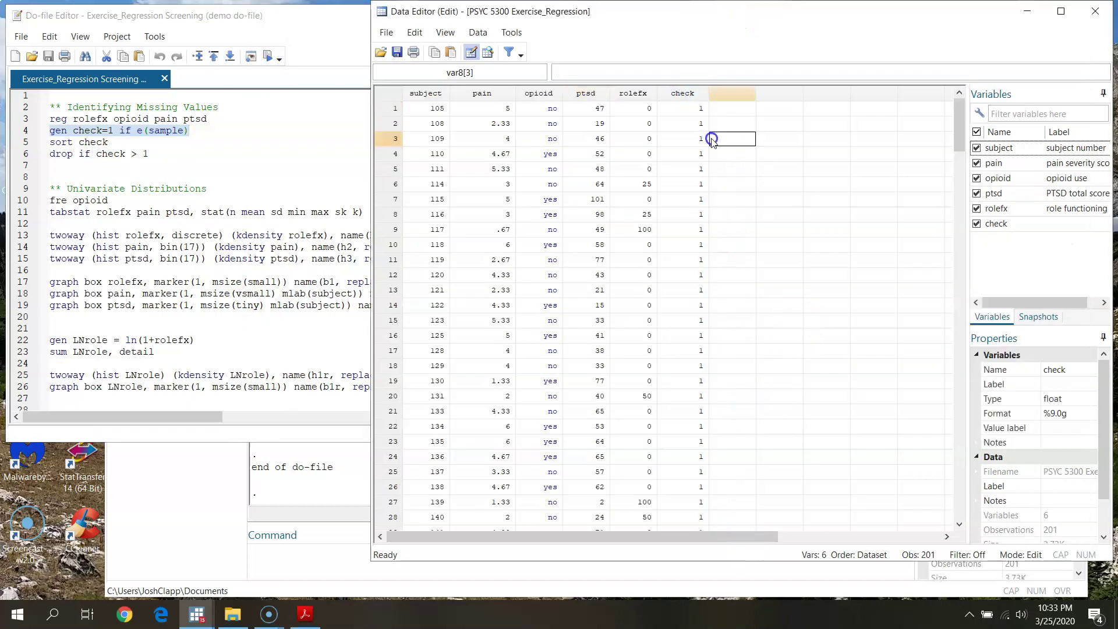
click(696, 95)
click(692, 116)
click(691, 138)
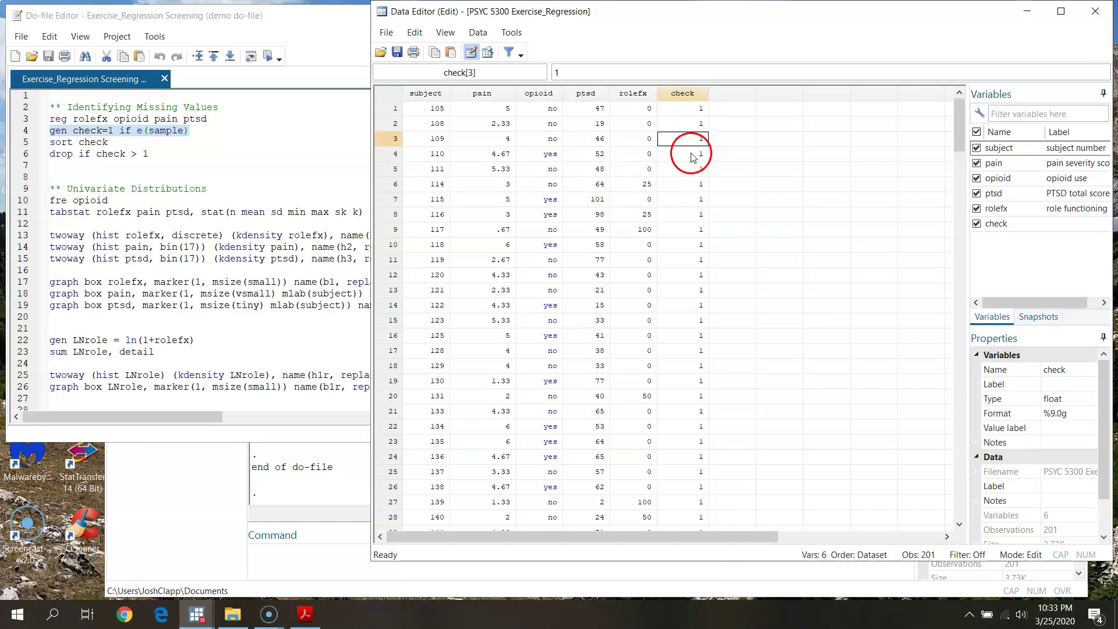
drag(501, 140, 628, 139)
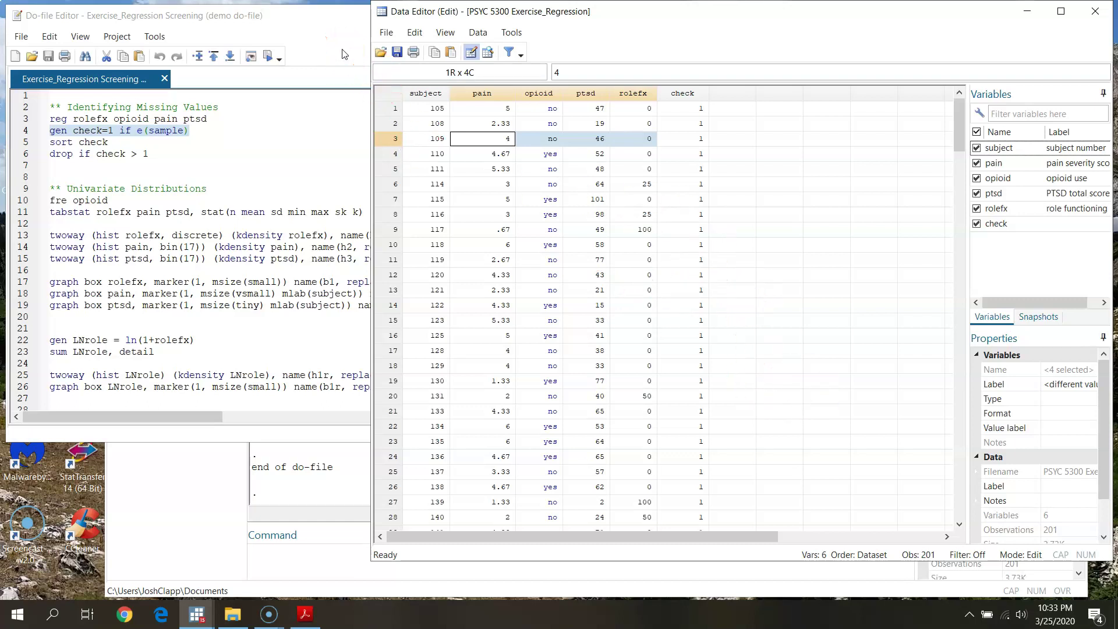
click(282, 21)
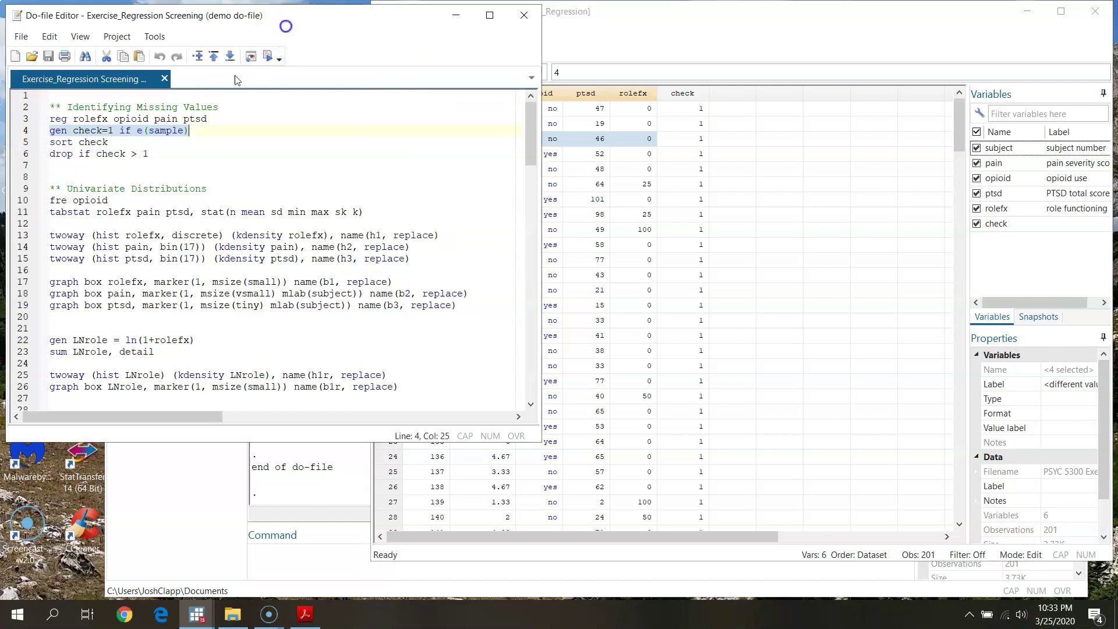
Run only the do-file line "sort check" and look through the check column in the Data Editor.
click(21, 144)
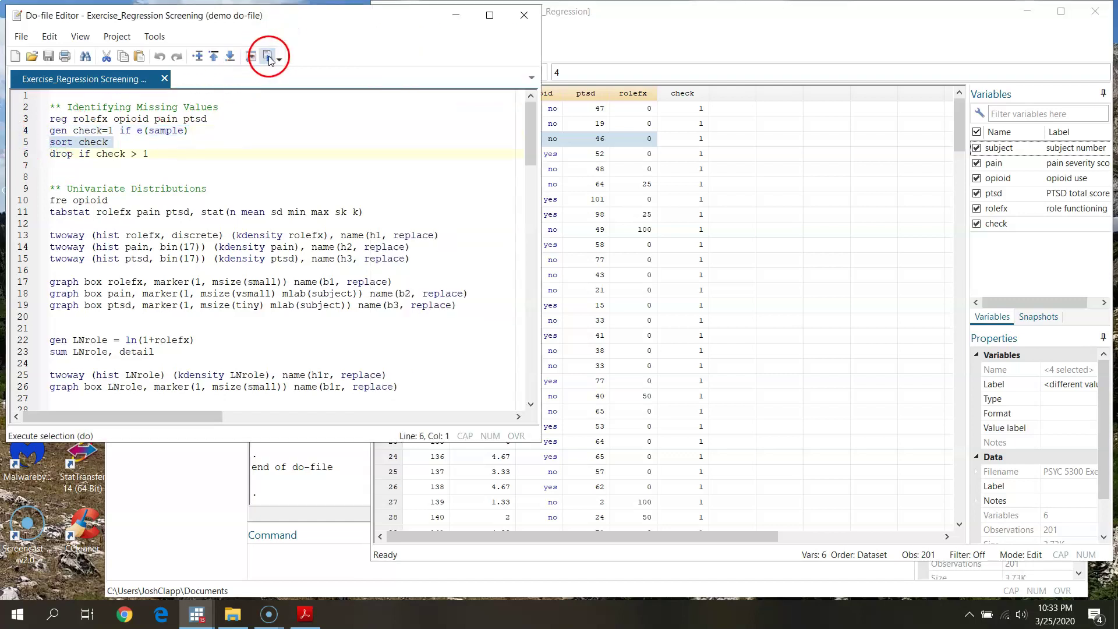
click(267, 56)
click(713, 61)
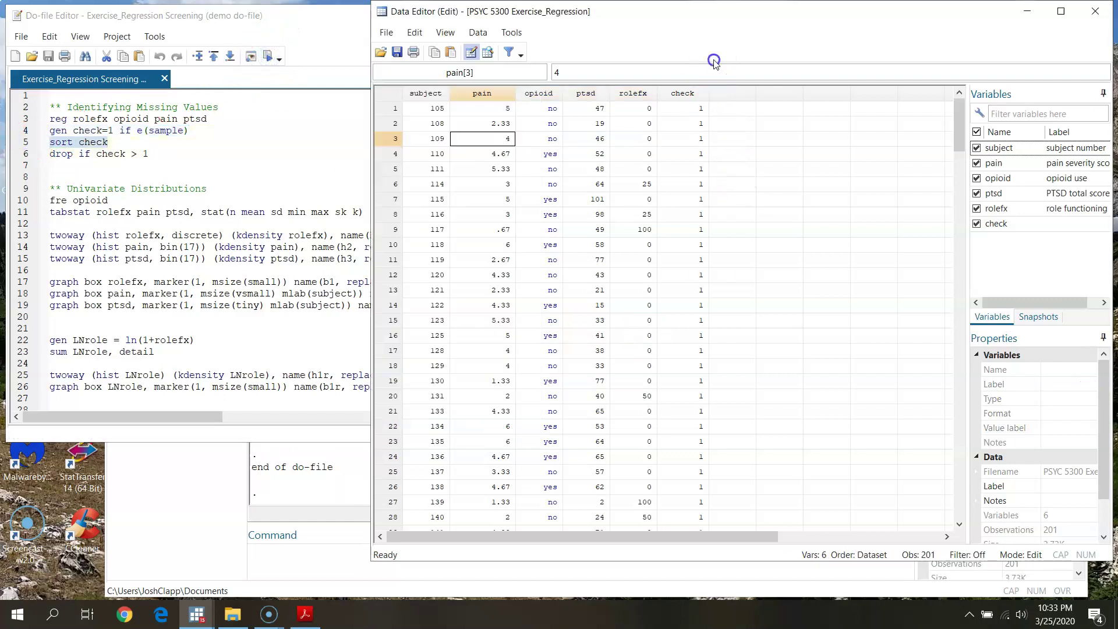
click(699, 108)
drag(954, 123, 993, 86)
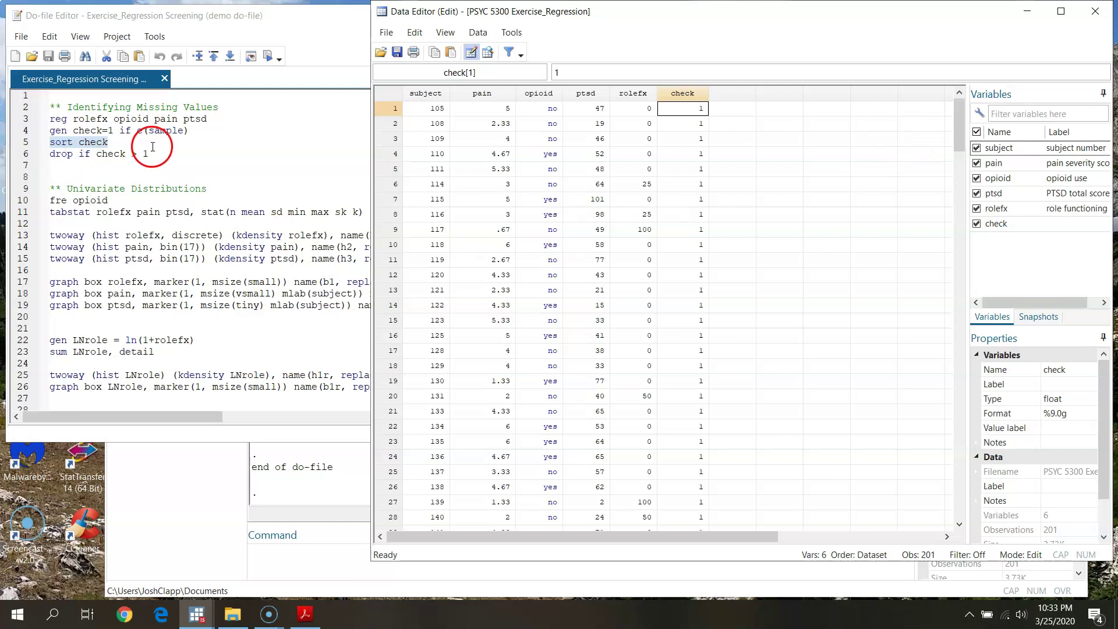
click(126, 153)
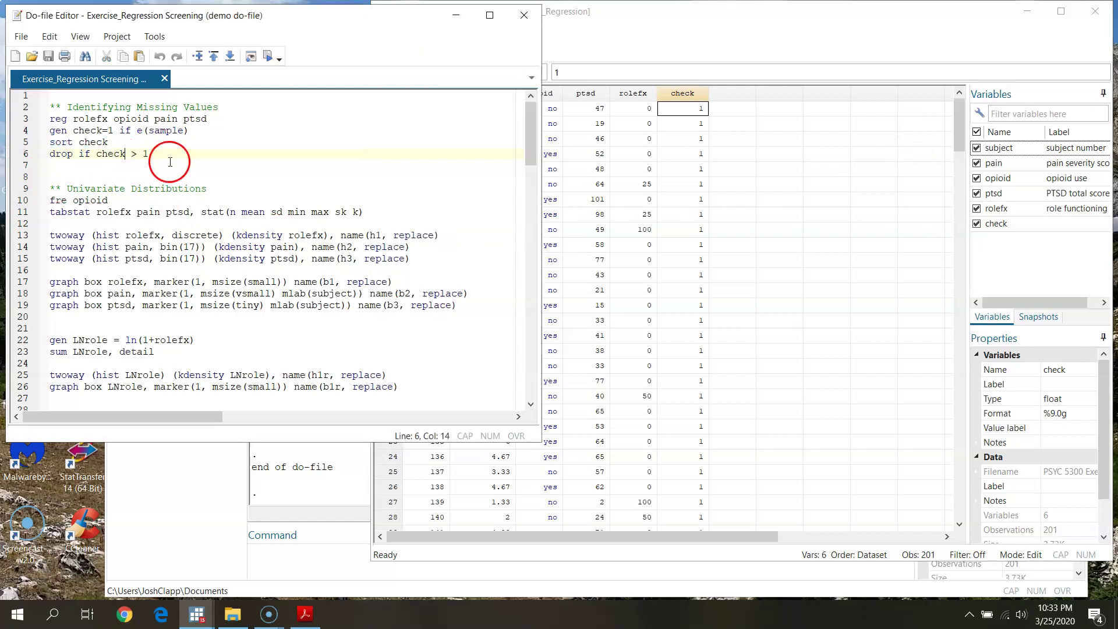
Set the pain value in row 1 and the ptsd value in row 12 to missing in the Data Editor.
click(747, 129)
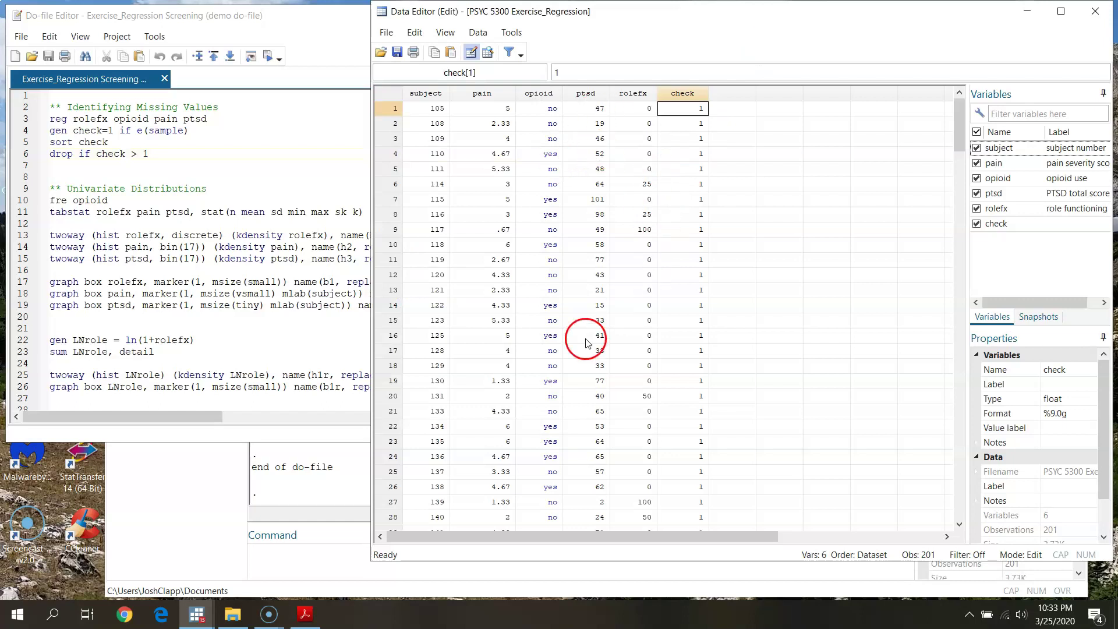
click(506, 116)
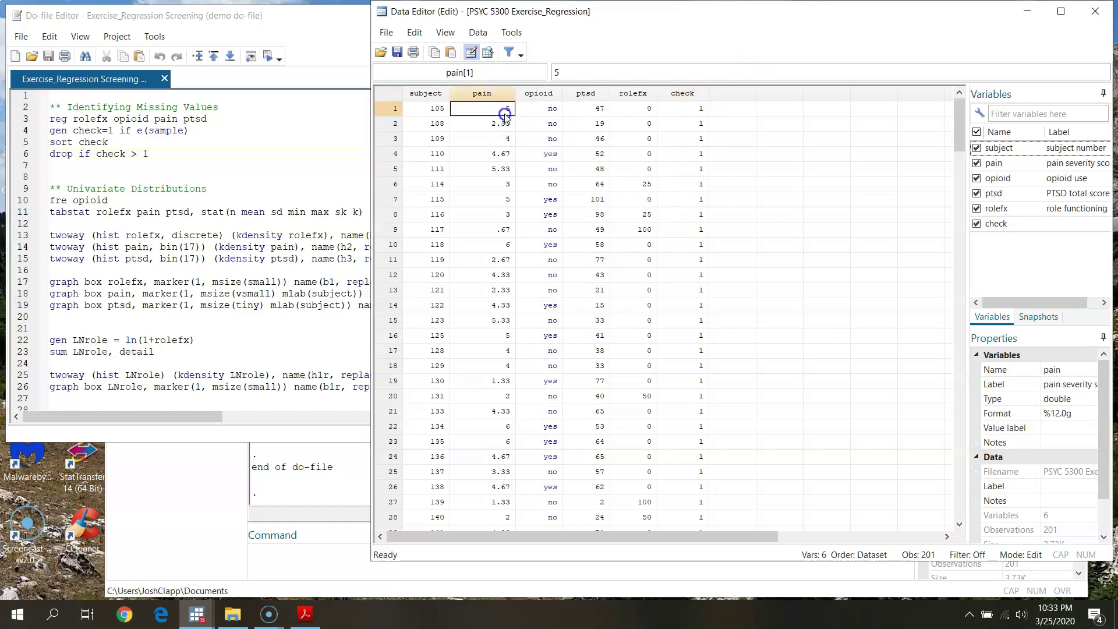
key(Return)
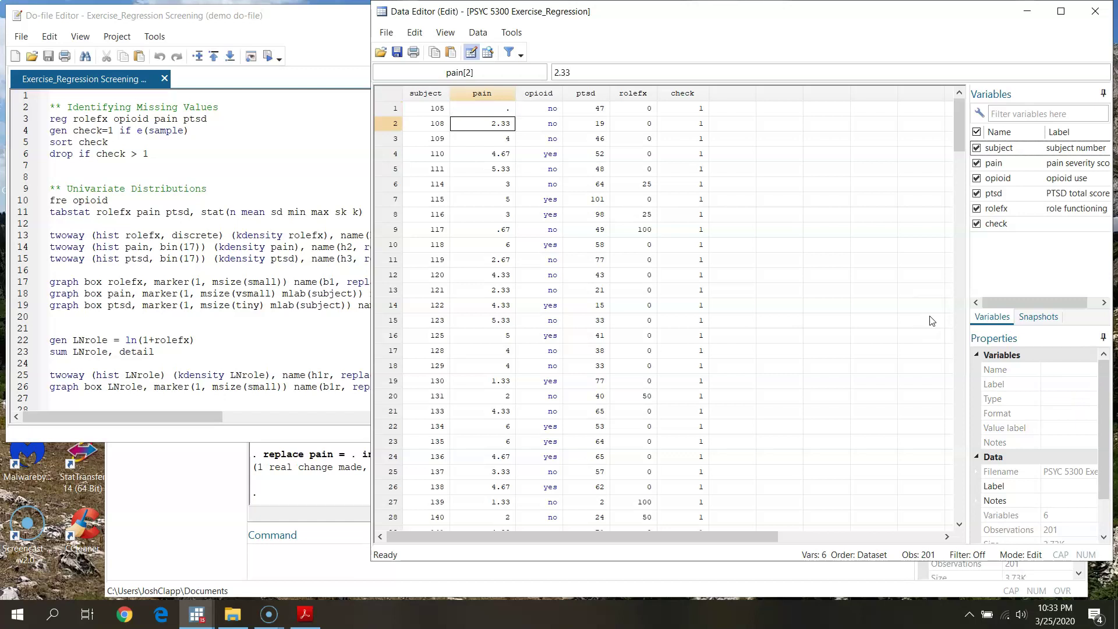
click(489, 109)
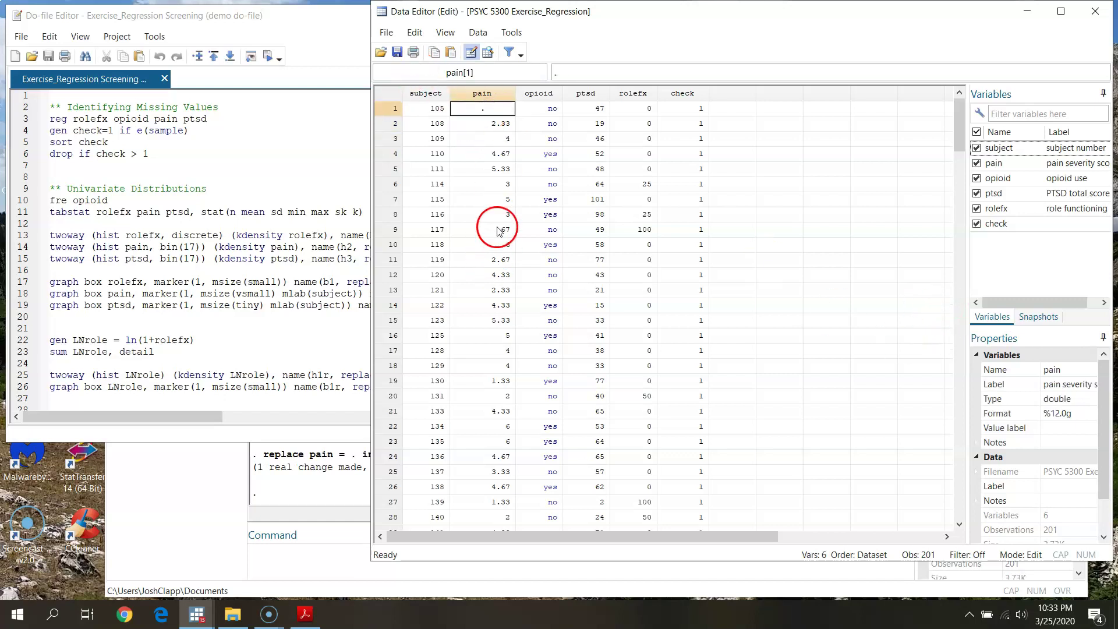
click(502, 184)
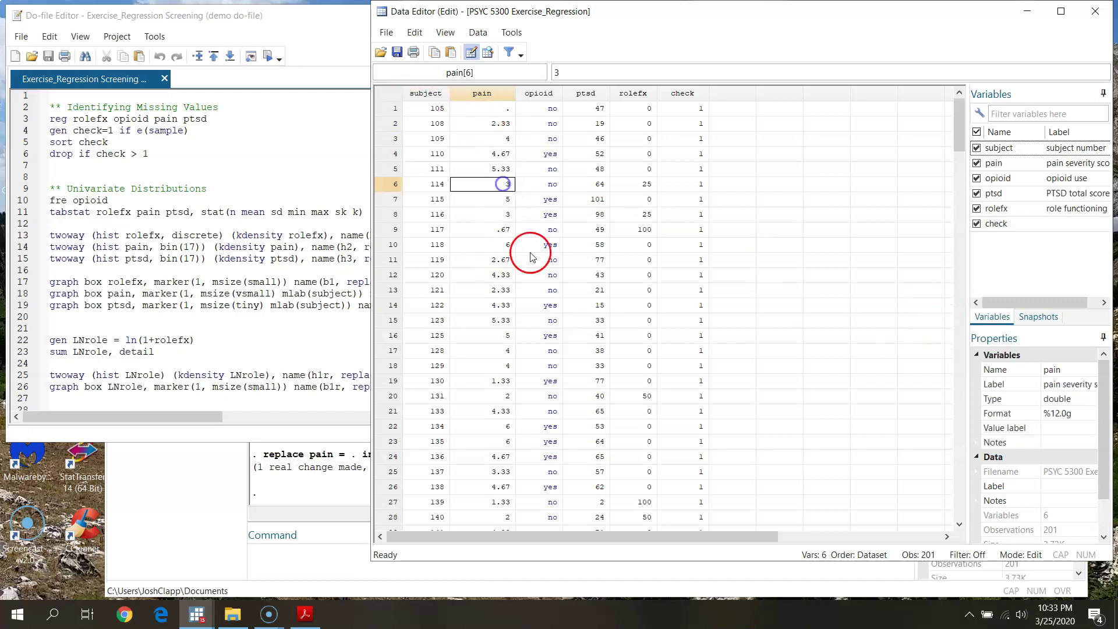
click(600, 276)
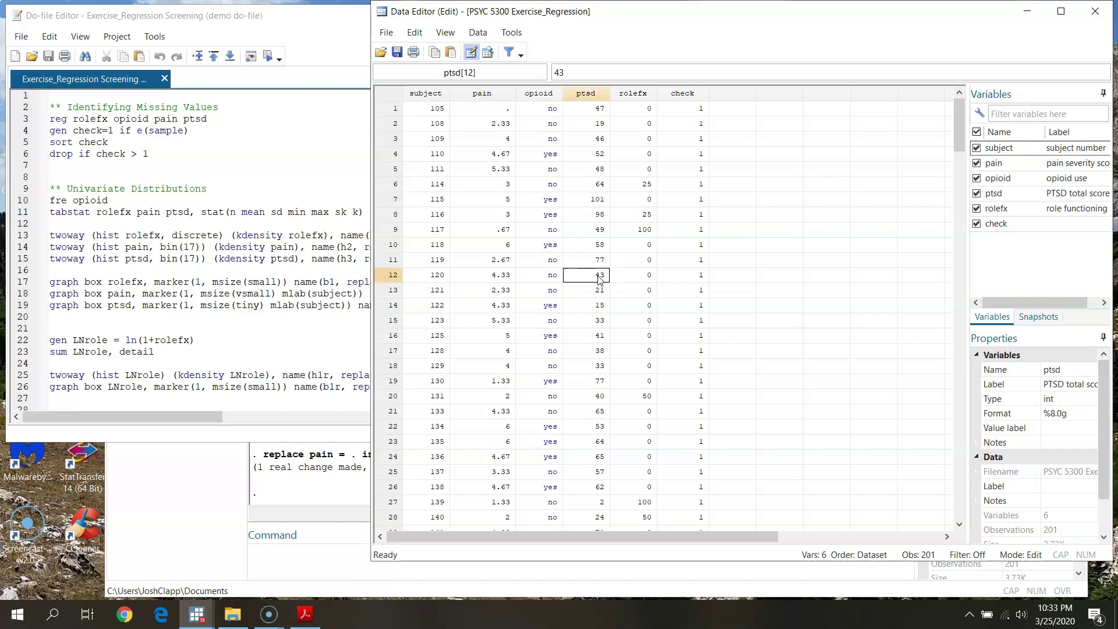
key(BackSpace)
key(Return)
Delete the check variable from the dataset.
click(694, 95)
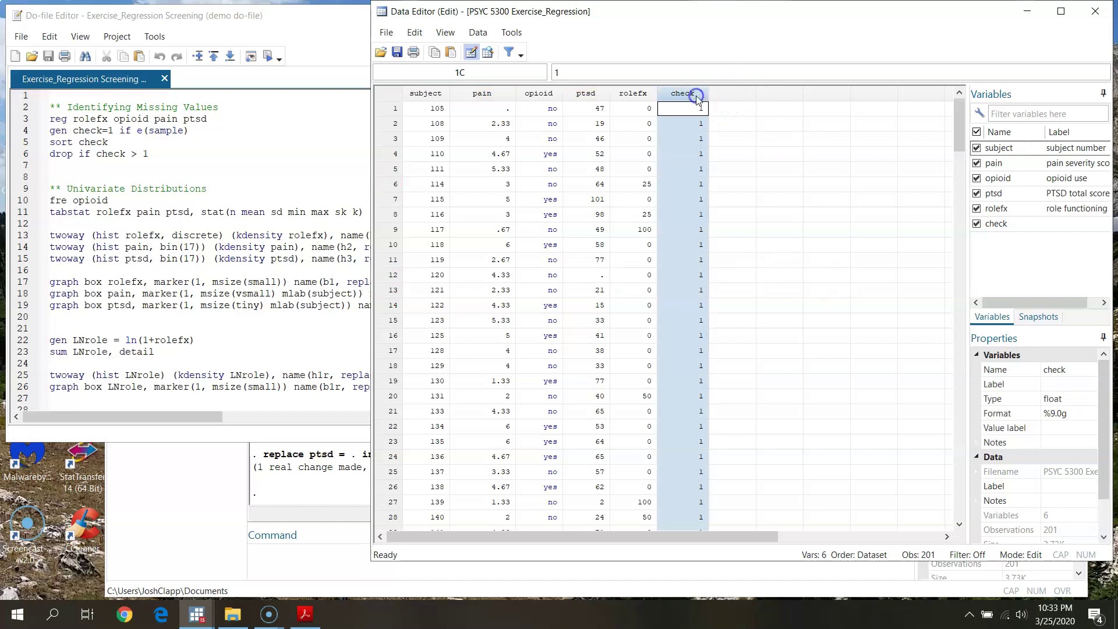
key(Delete)
key(Return)
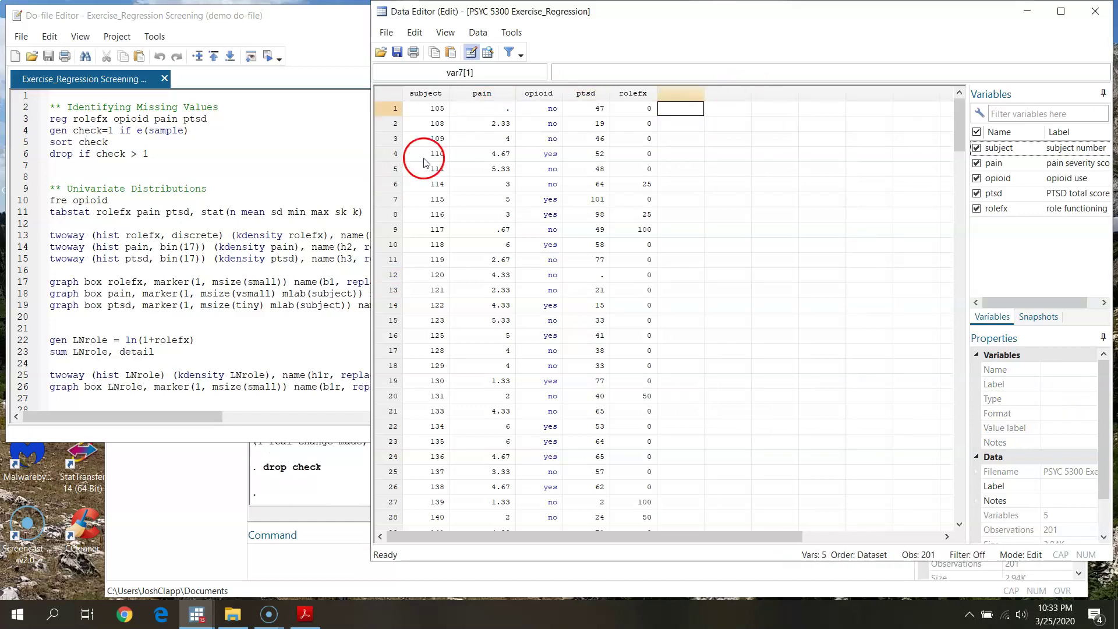
Rerun only the do-file line "reg rolefx opioid pain ptsd" and bring its regression output to the front.
click(212, 174)
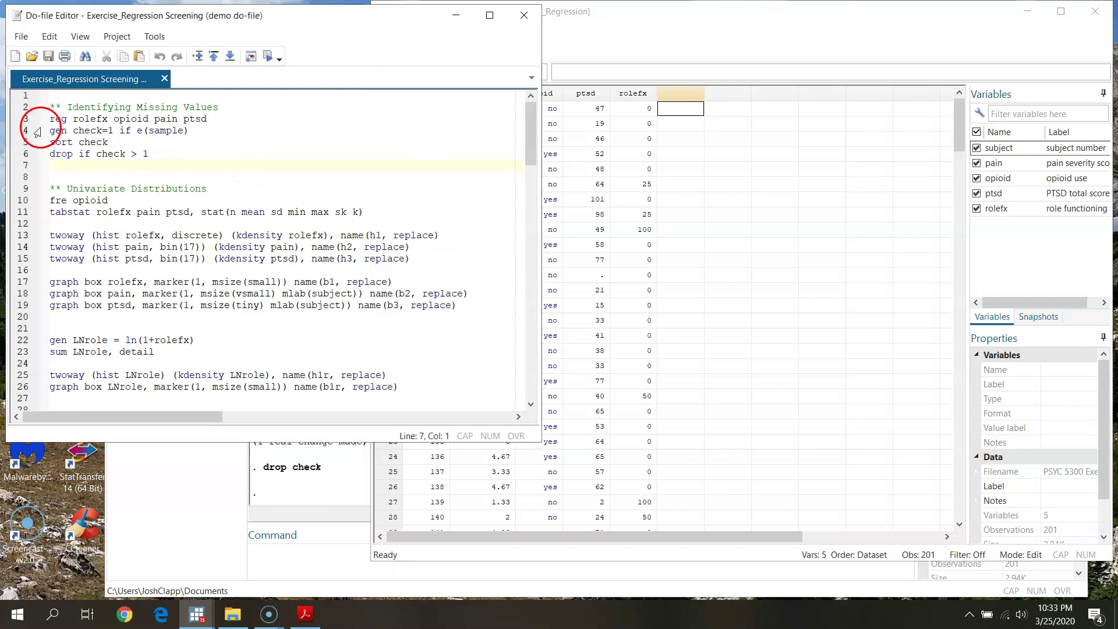
click(21, 122)
click(266, 59)
click(645, 49)
drag(959, 123, 986, 114)
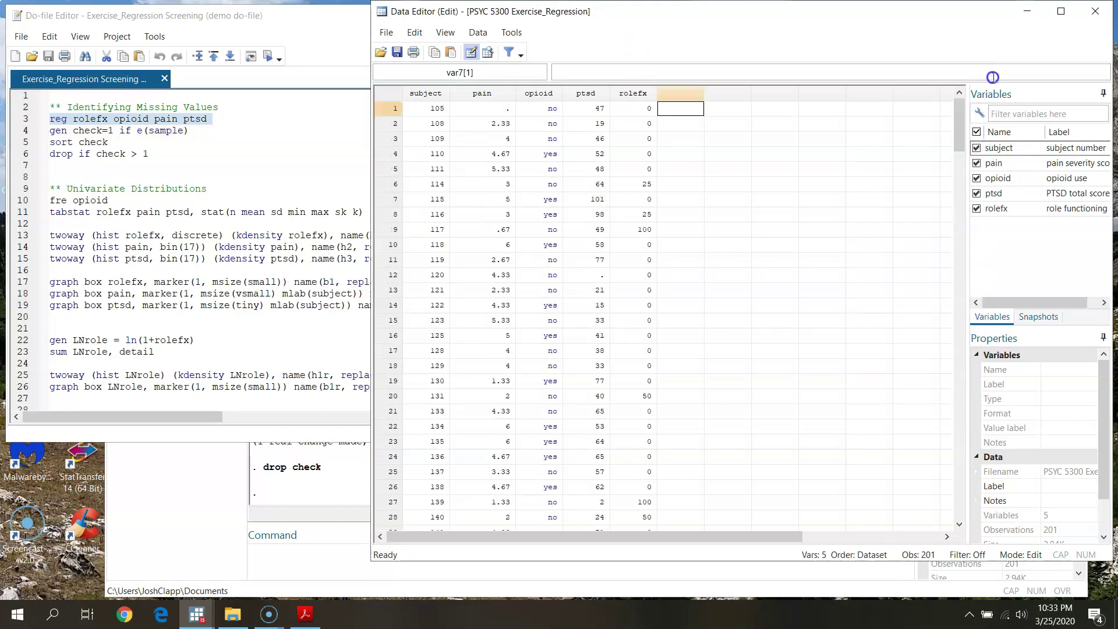
click(312, 38)
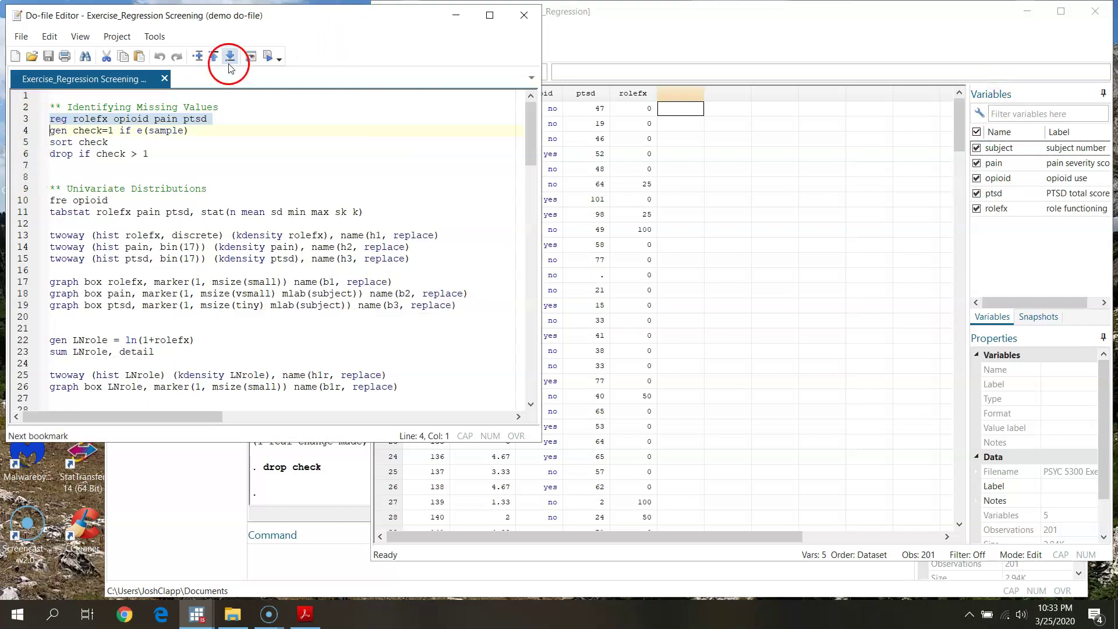
click(268, 56)
click(196, 523)
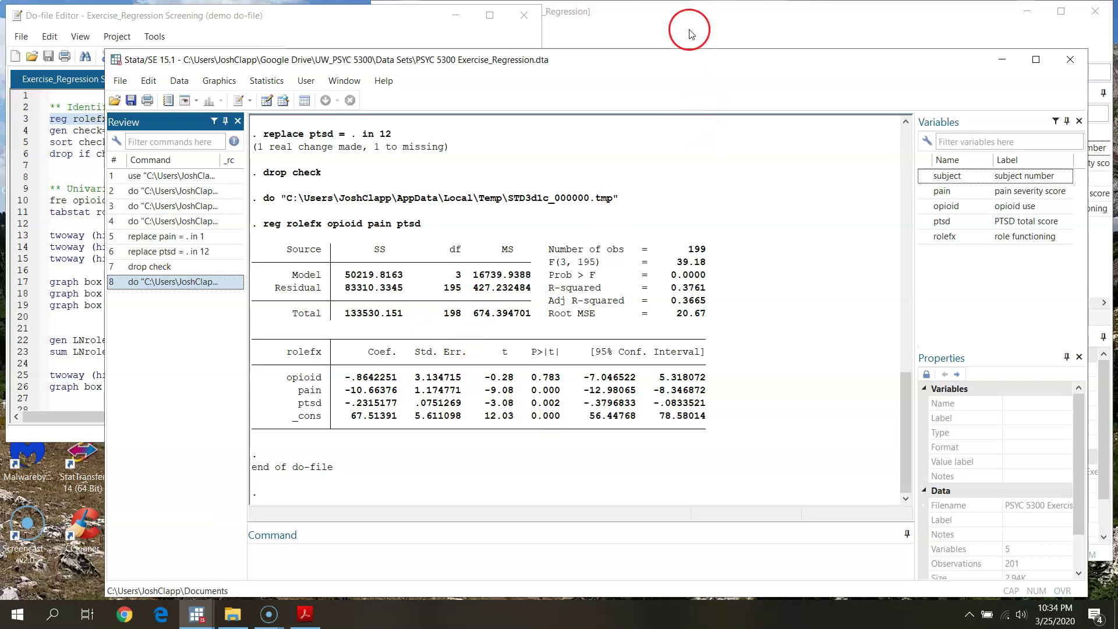
Run only the do-file line "gen check=1 if e(sample)" again and bring the Data Editor to the front.
click(341, 24)
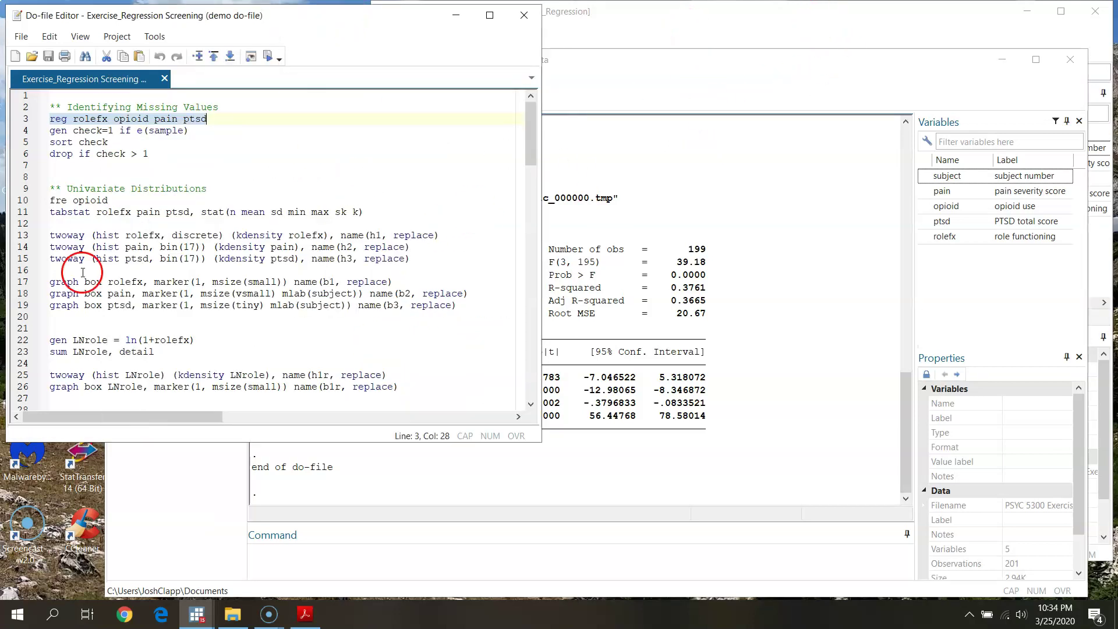
click(22, 131)
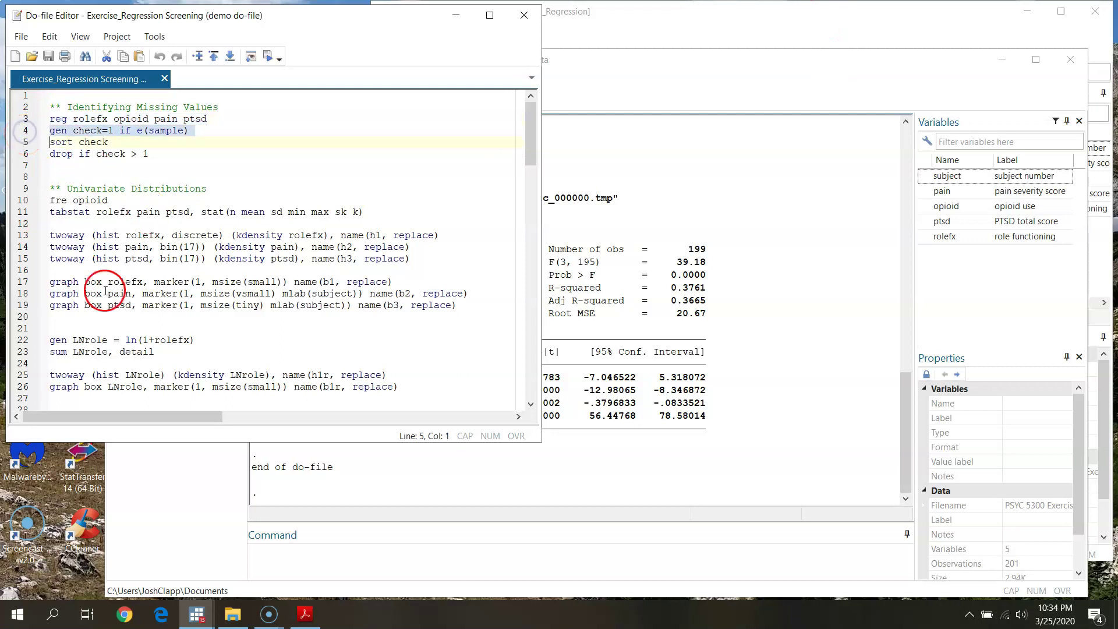
click(267, 58)
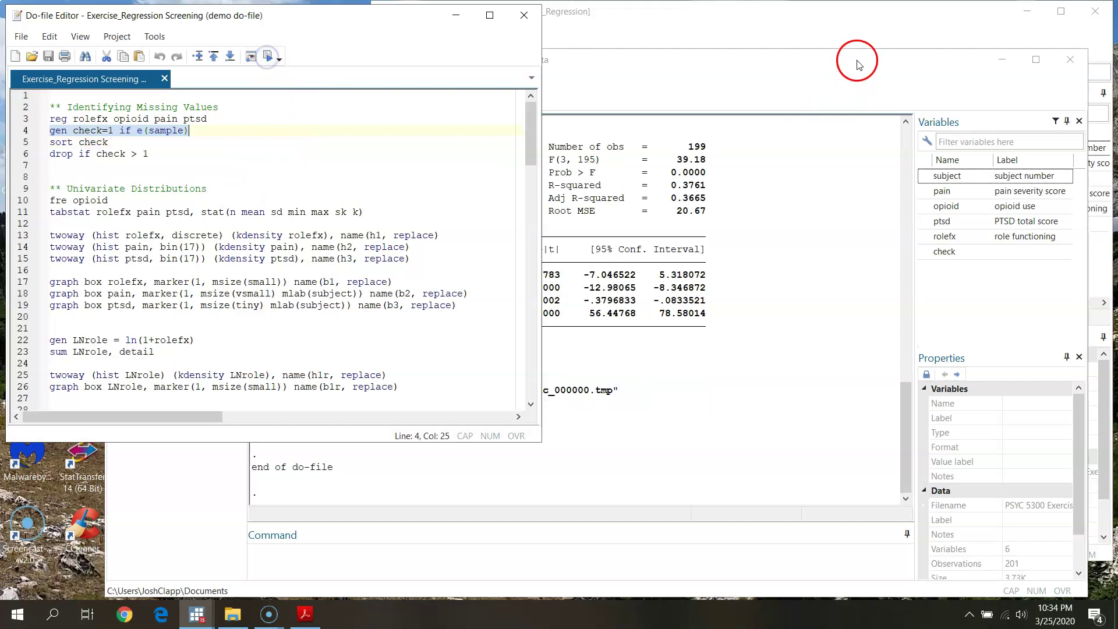
click(856, 32)
Compare the check values in rows 1 and 12 with the missing pain and ptsd entries in those rows.
click(685, 93)
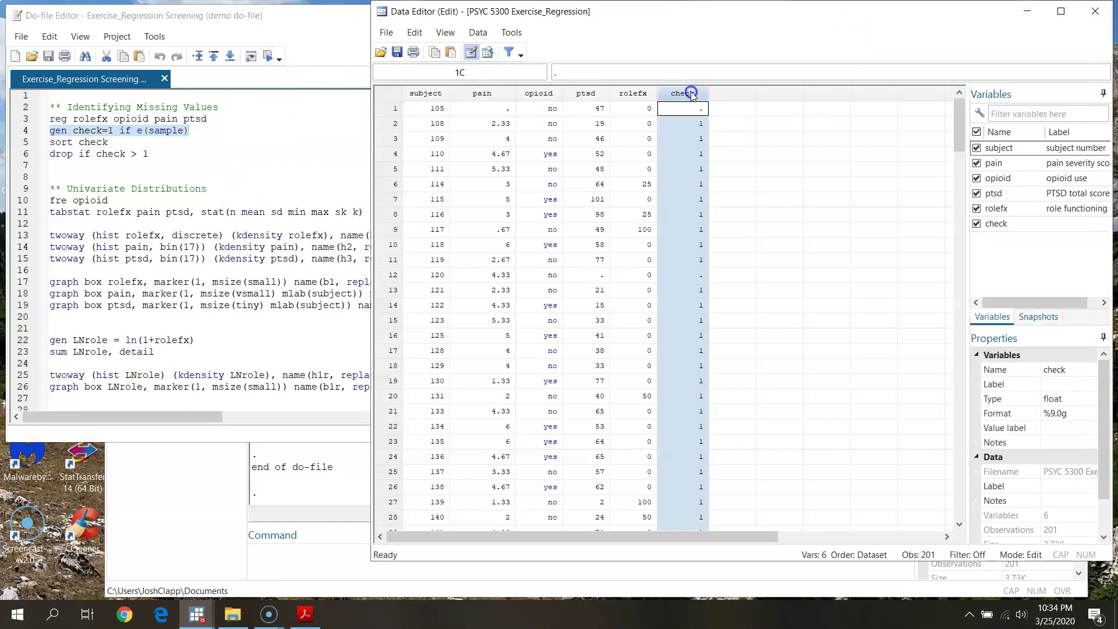
click(700, 111)
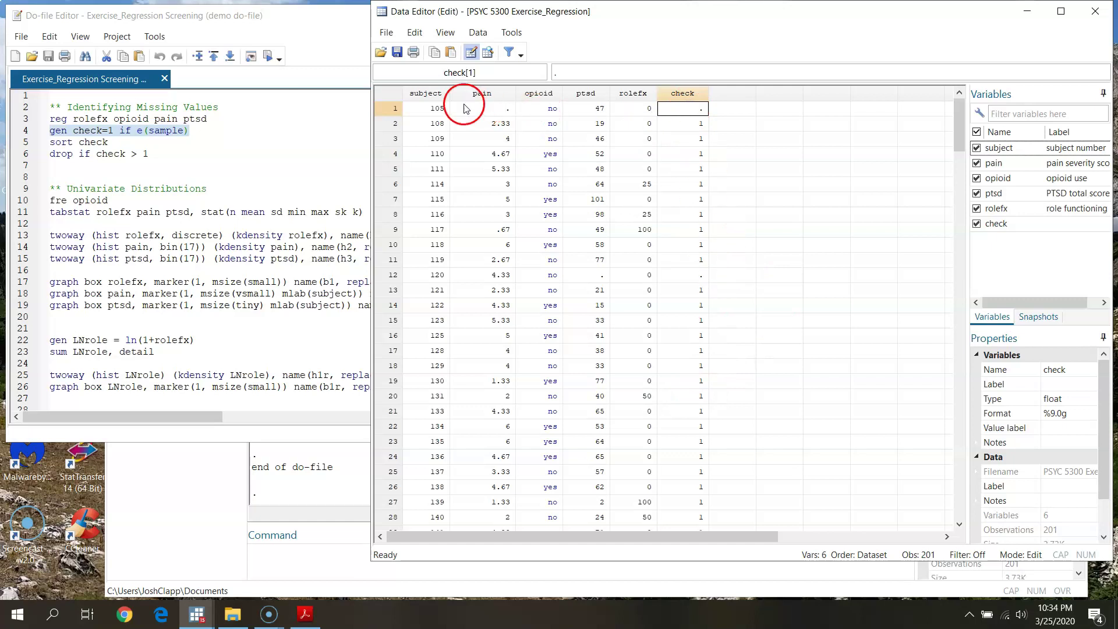
click(393, 108)
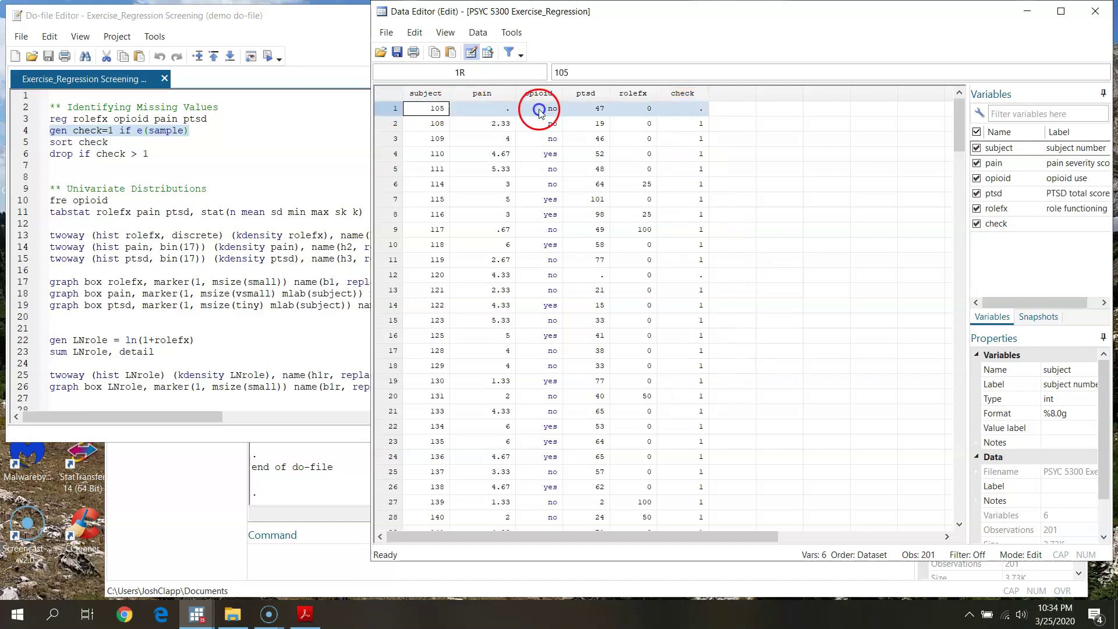
click(484, 108)
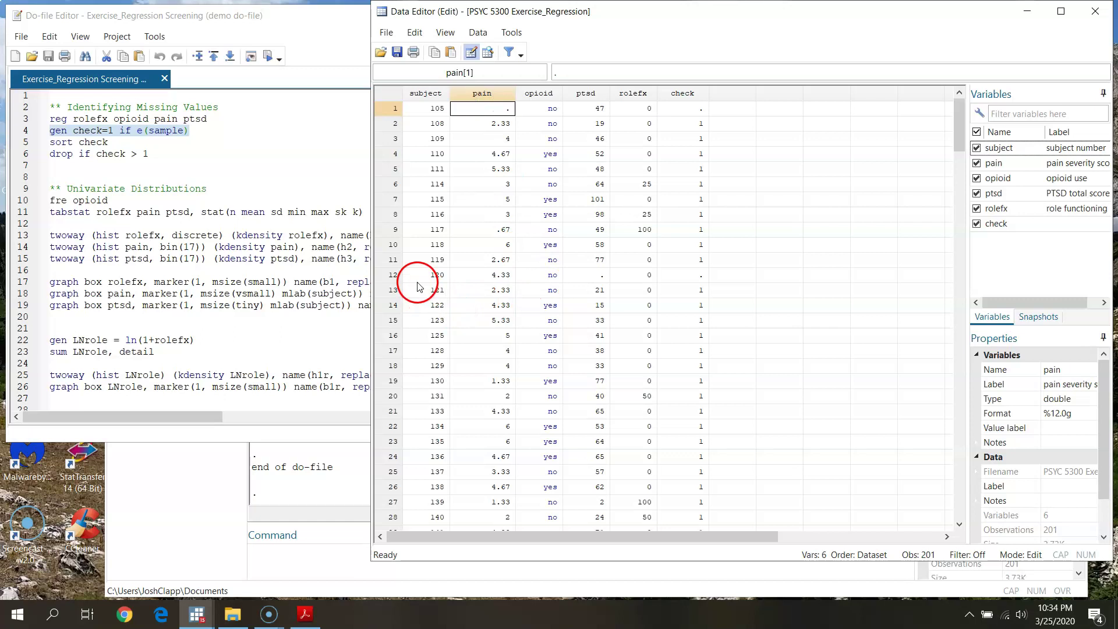
click(393, 275)
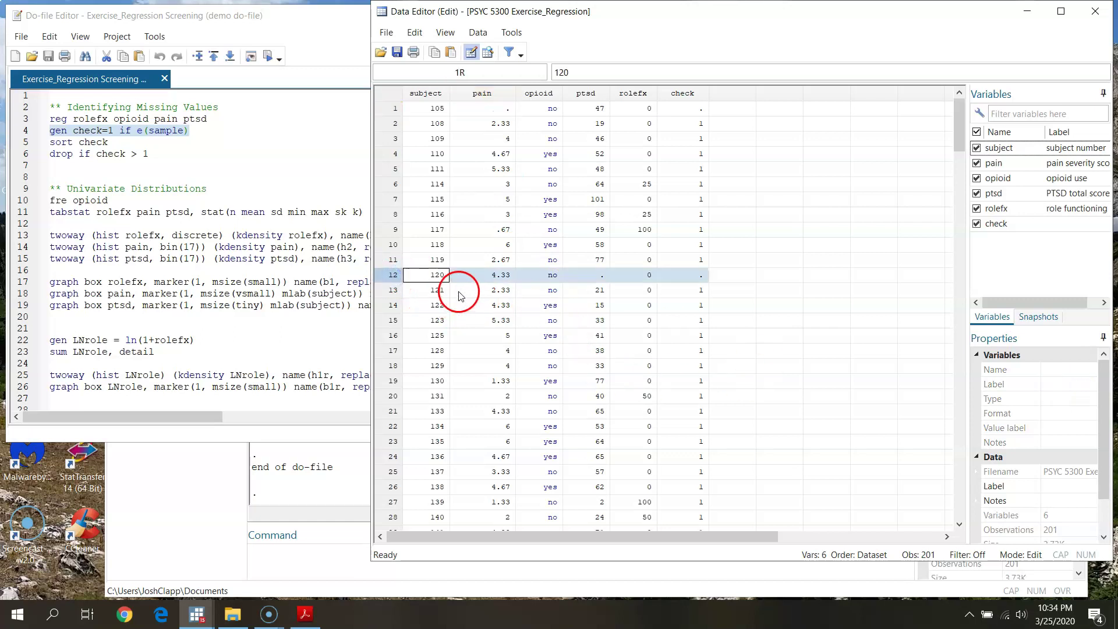
click(684, 275)
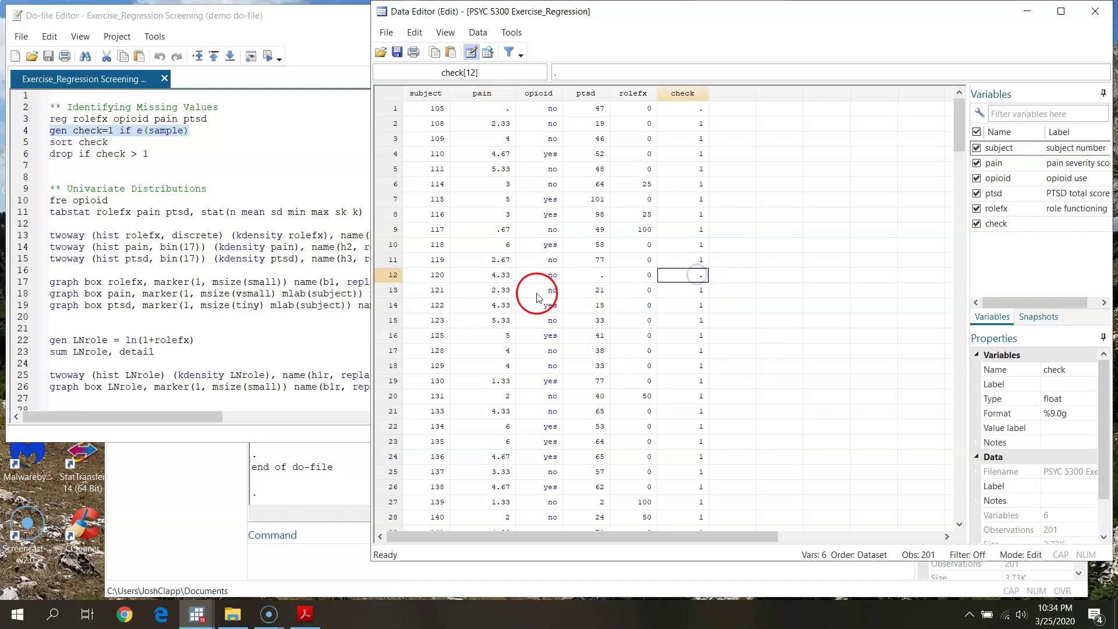
click(434, 277)
click(585, 276)
click(685, 275)
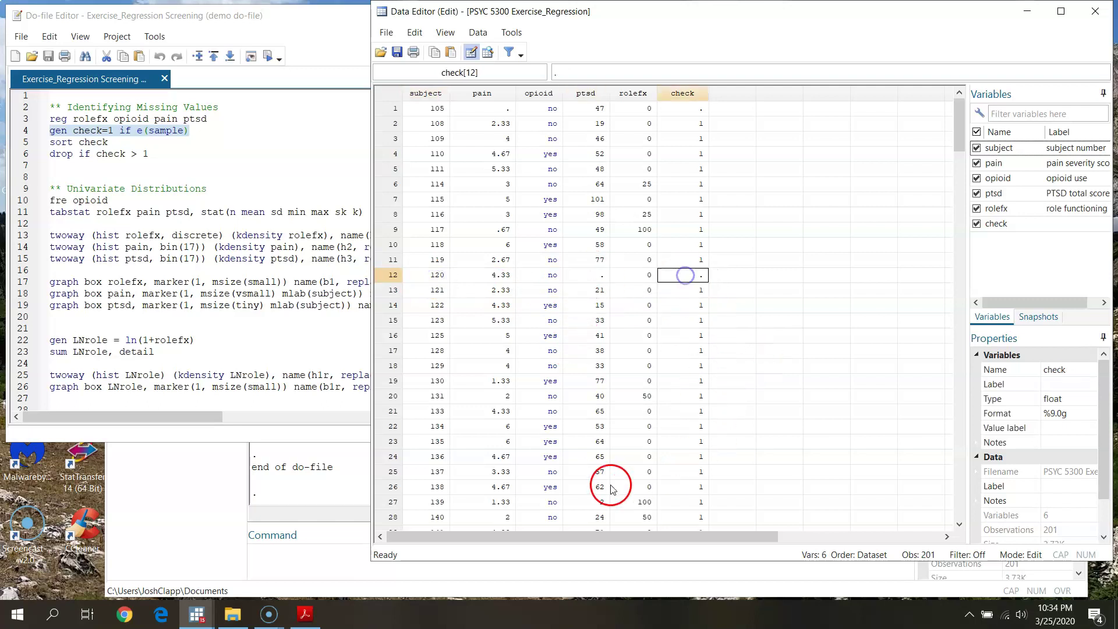
Sort the cases with the do-file line "sort check" and examine the last two rows of the dataset.
click(17, 143)
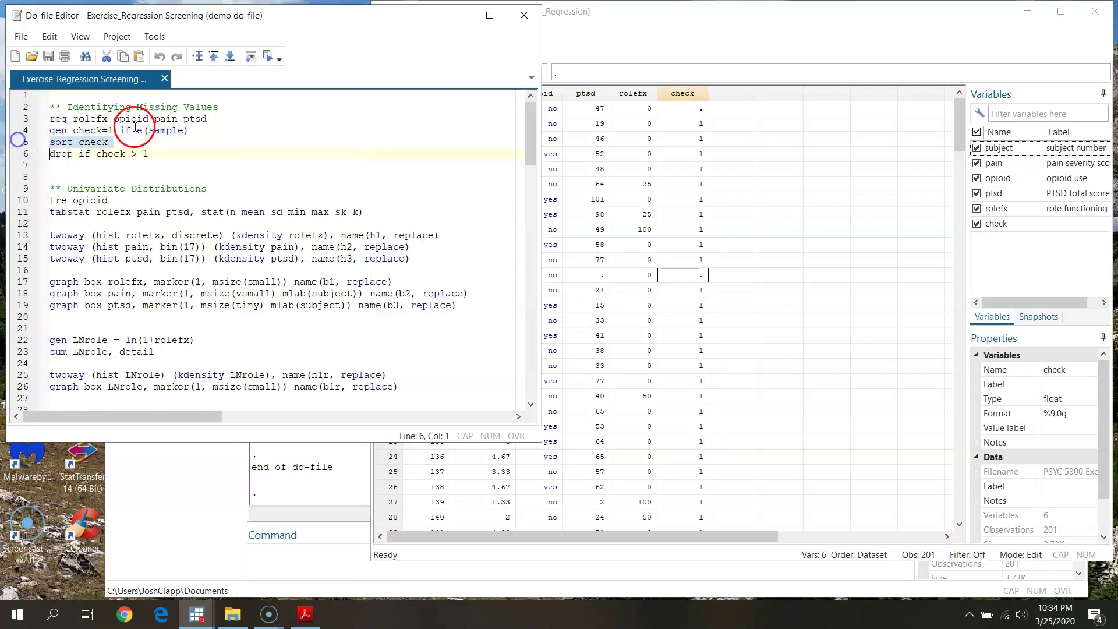
click(267, 56)
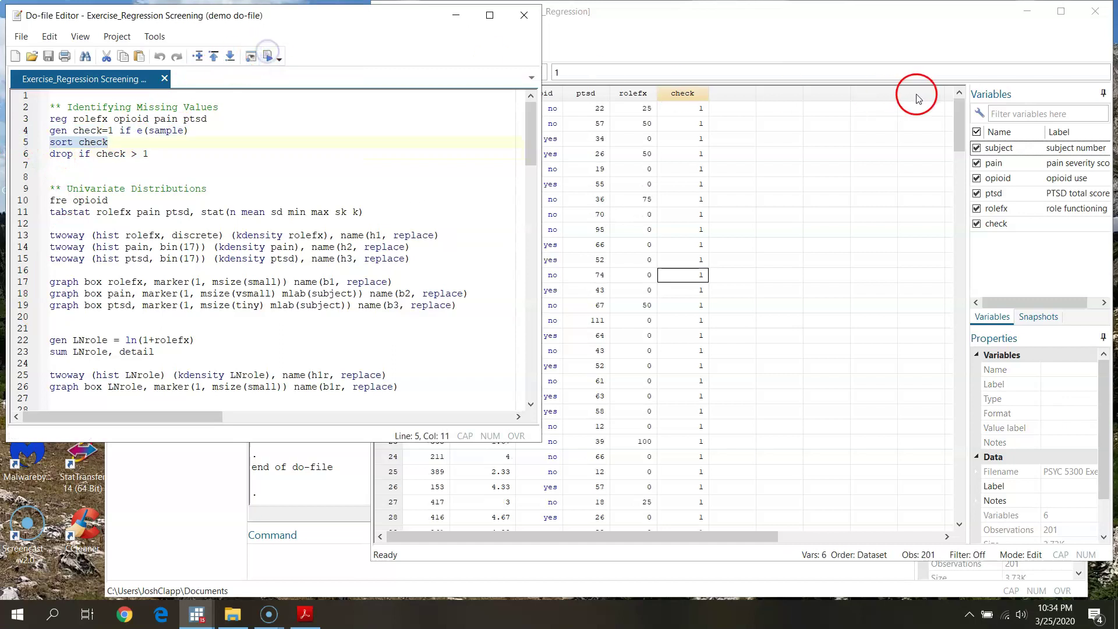
drag(960, 119, 958, 456)
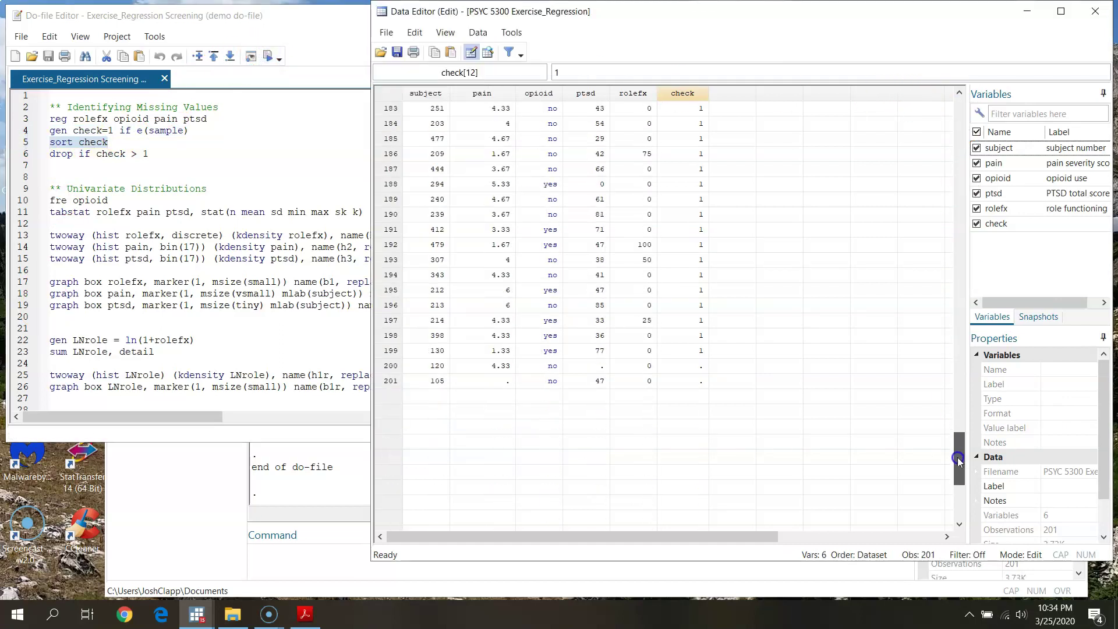
drag(395, 352, 394, 382)
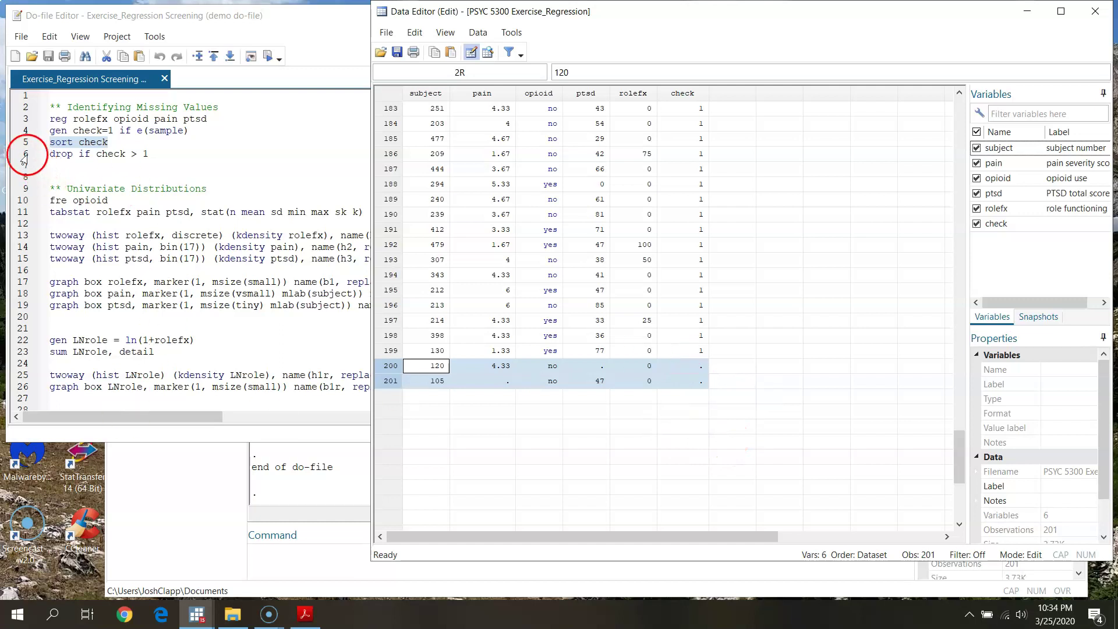
click(695, 365)
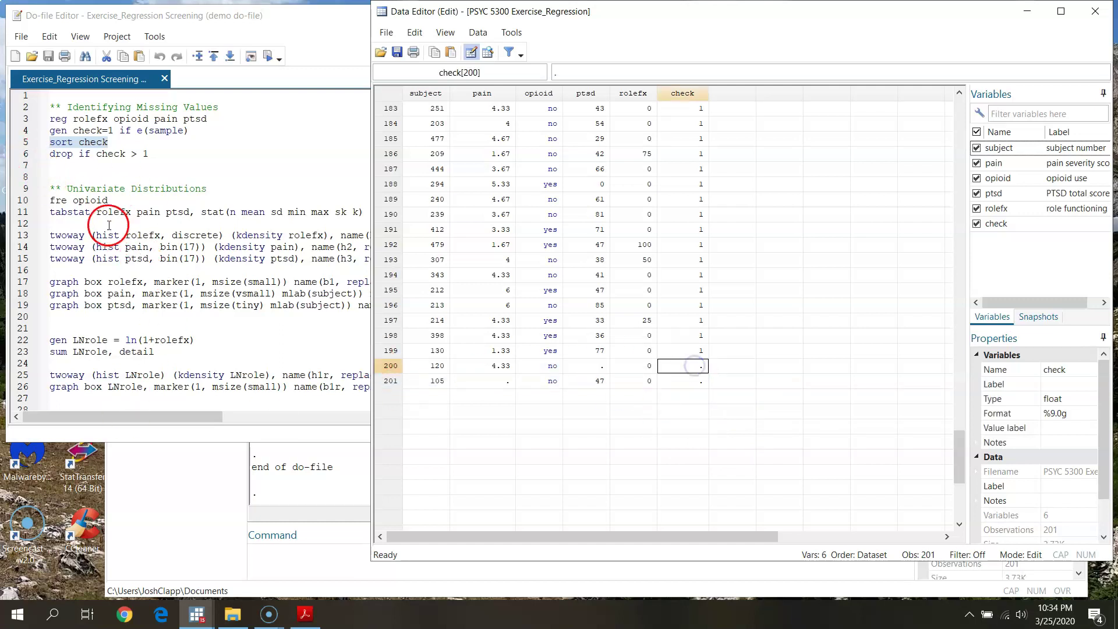
Examine the missing check cells in the last two rows and delete those cases by running only the do-file line "drop if check > 1".
click(24, 156)
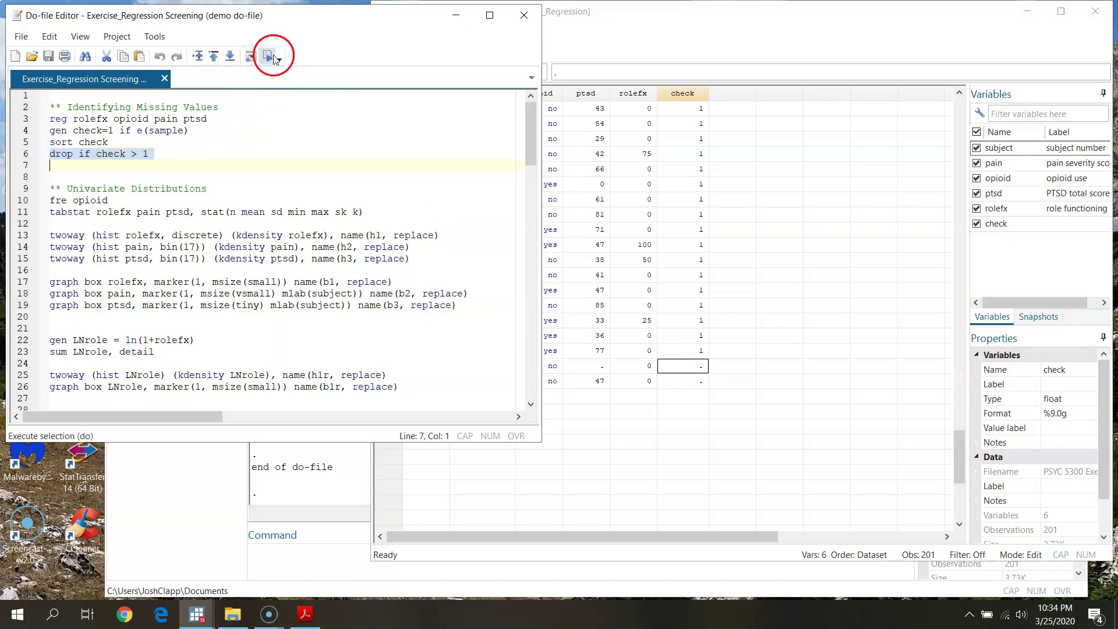
click(683, 367)
click(698, 384)
click(689, 379)
click(692, 389)
click(698, 366)
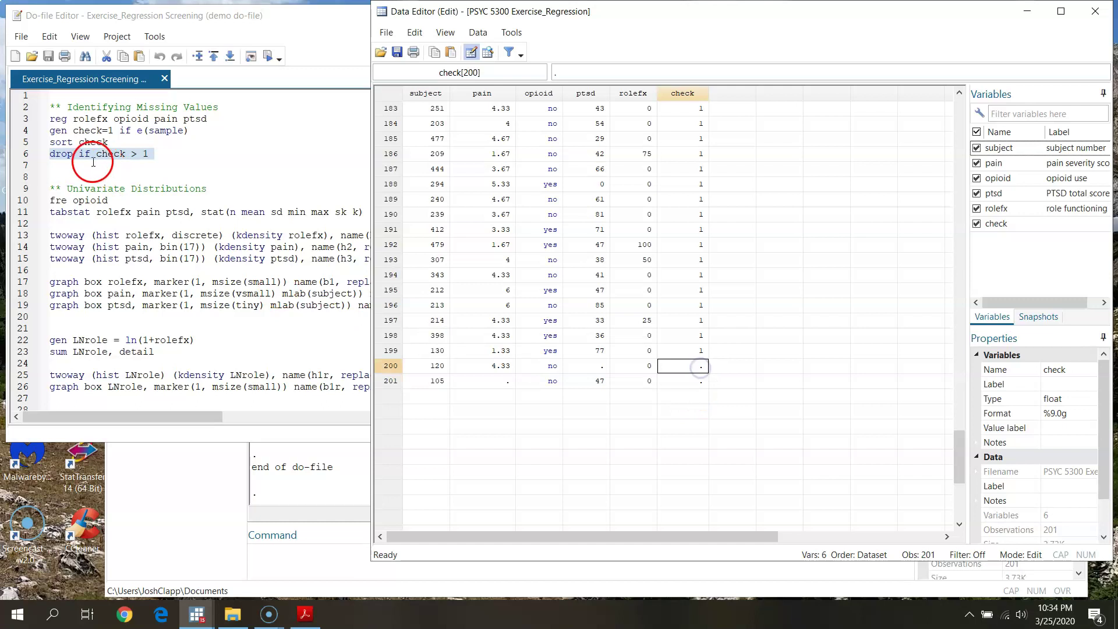
drag(155, 155, 36, 158)
click(264, 55)
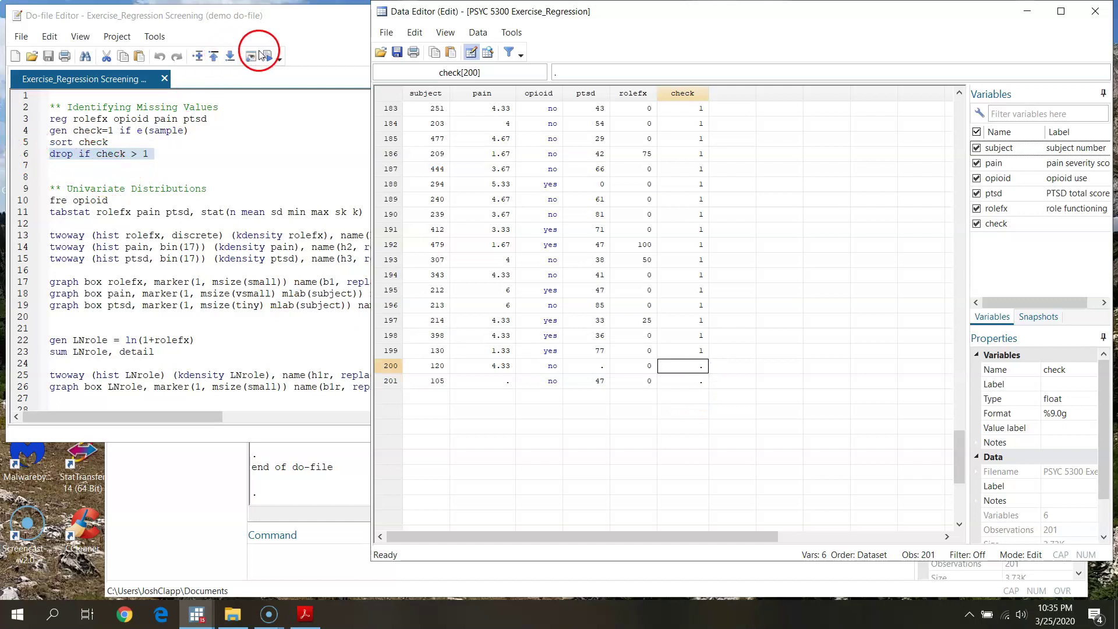
click(855, 35)
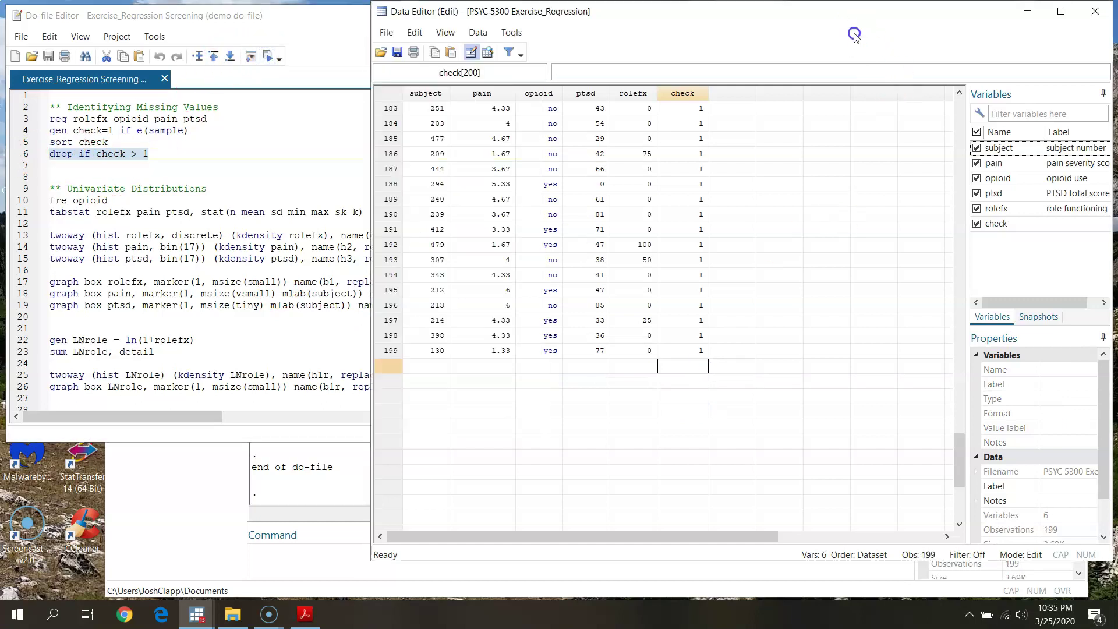
Look through the full dataset from first to last row, checking the rows where the deleted cases were.
drag(961, 457, 962, 140)
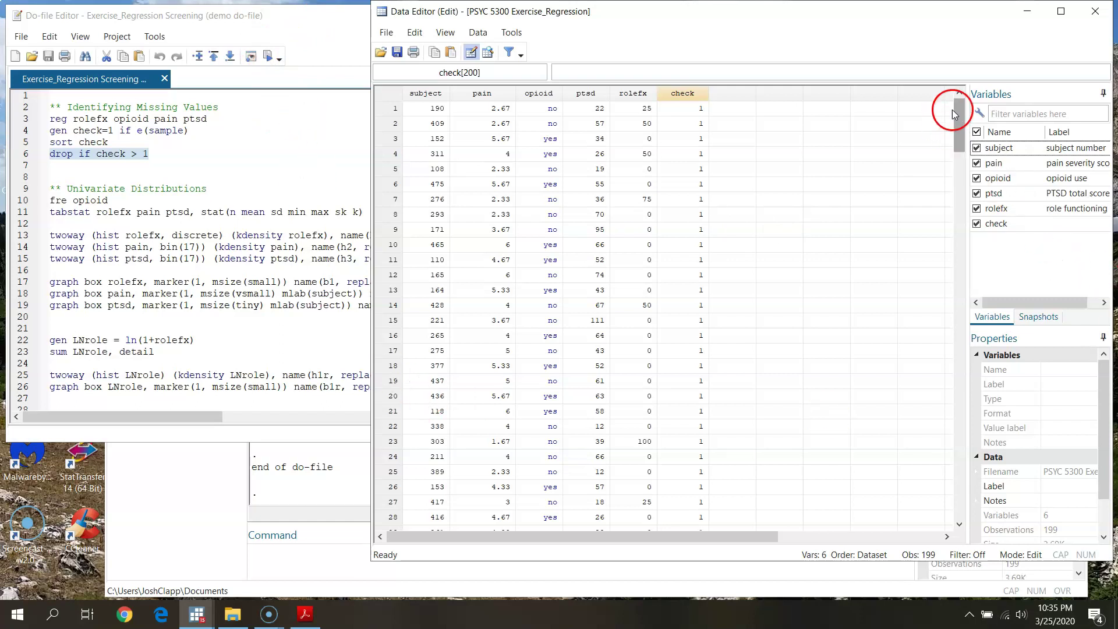
drag(955, 112, 945, 449)
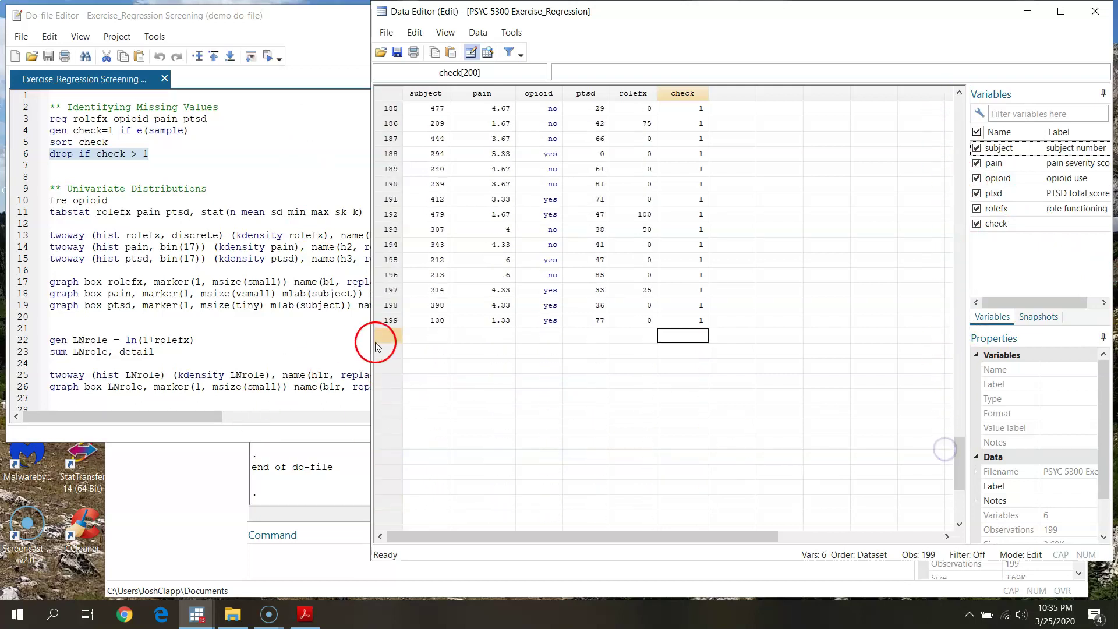
drag(428, 338, 421, 350)
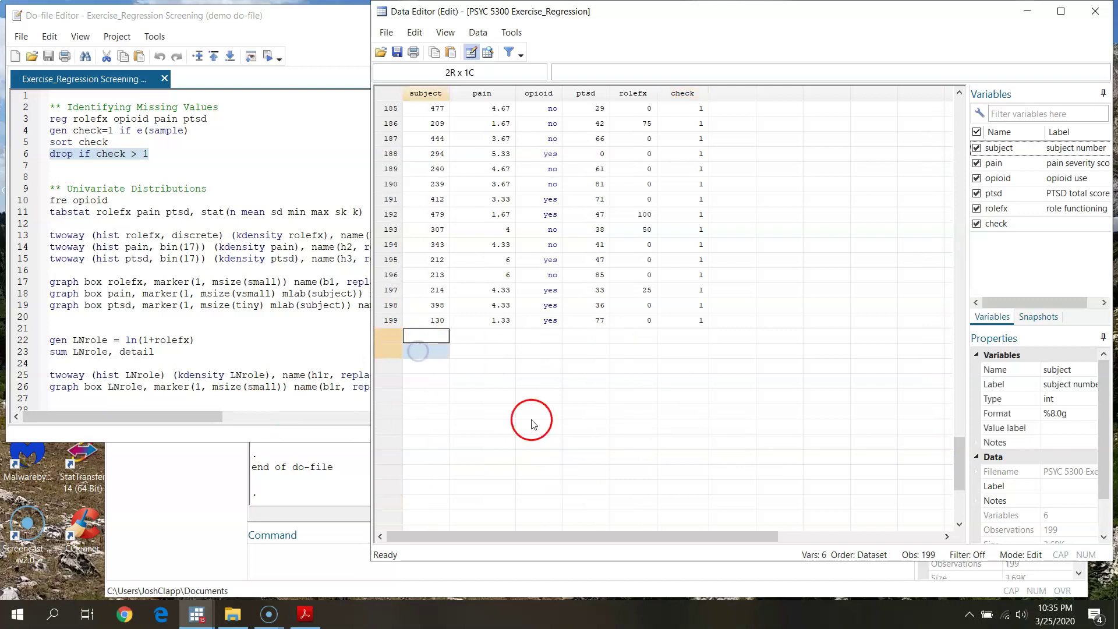
drag(956, 467, 949, 102)
Clear the dataset from memory with the command "clear" and check the Data Editor.
click(305, 590)
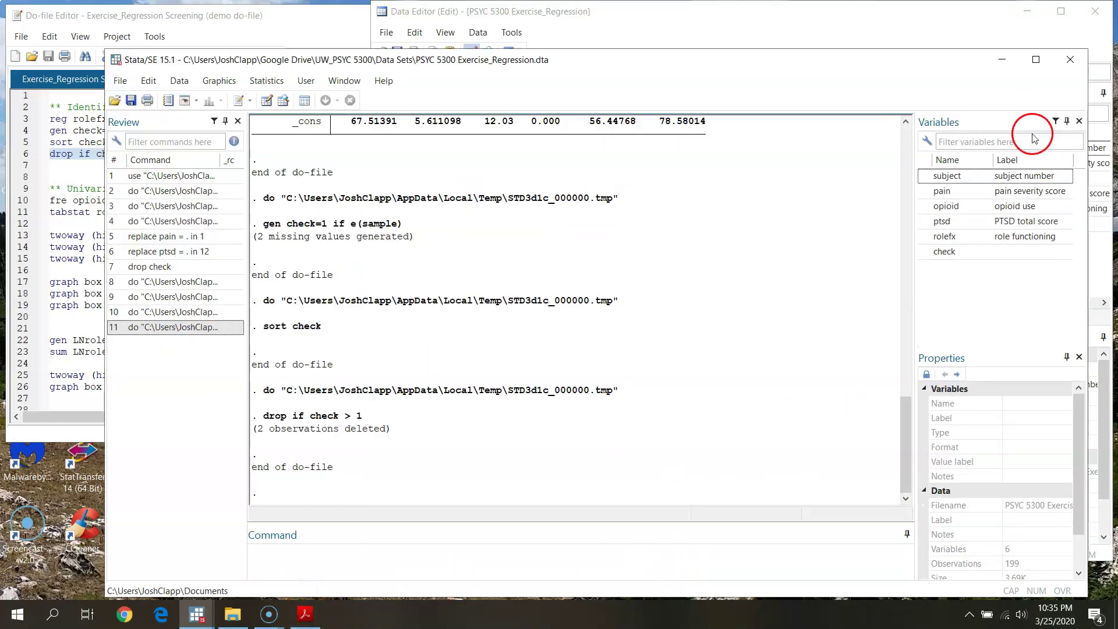
click(311, 559)
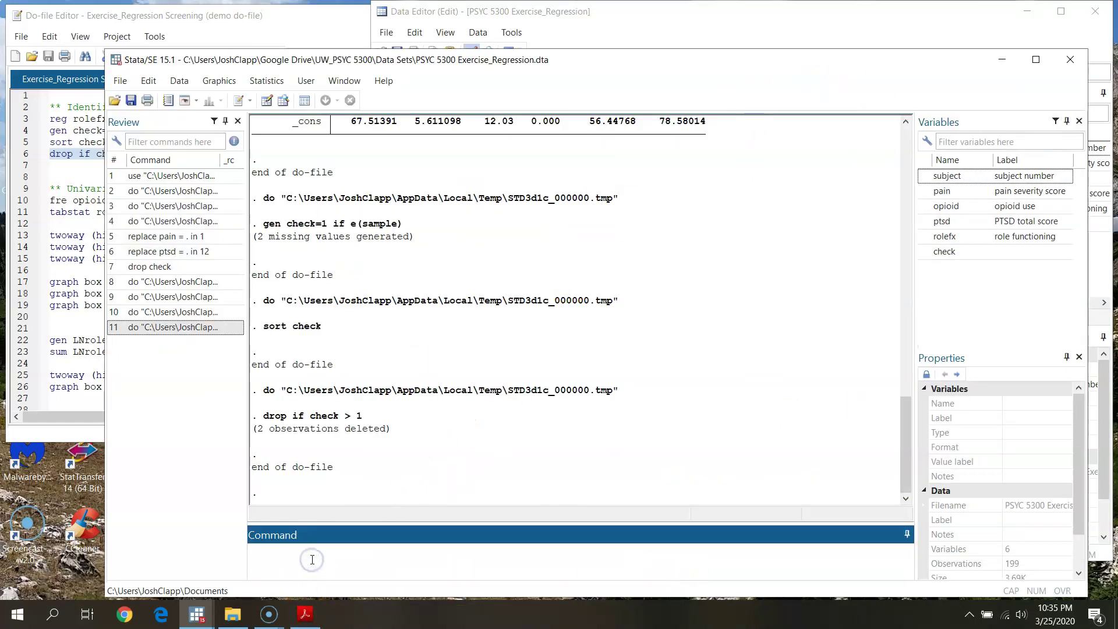
key(Return)
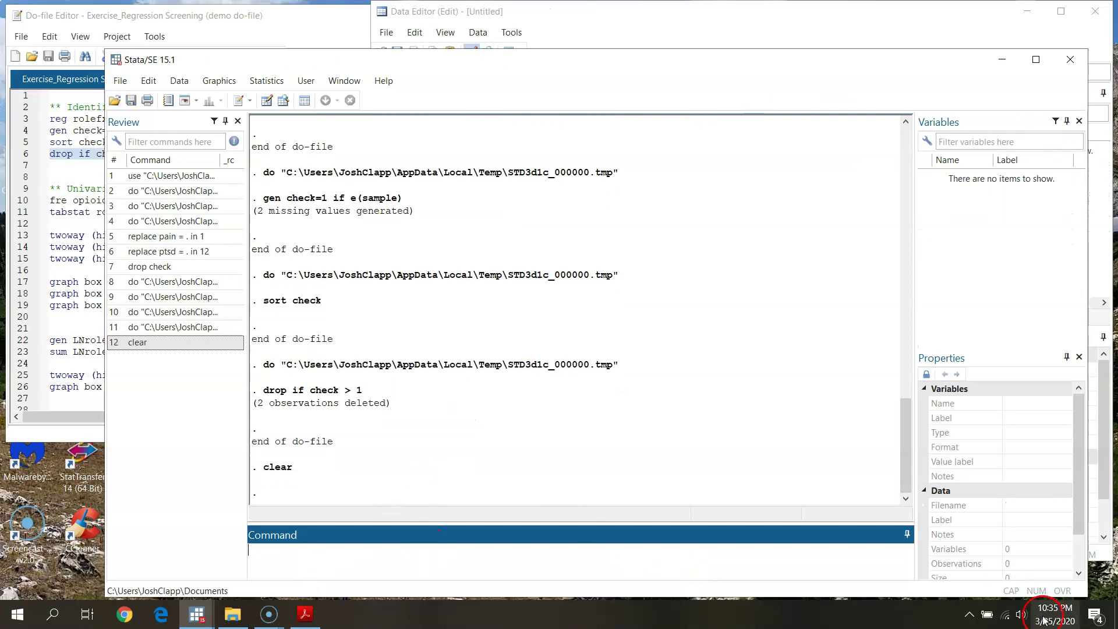
click(715, 33)
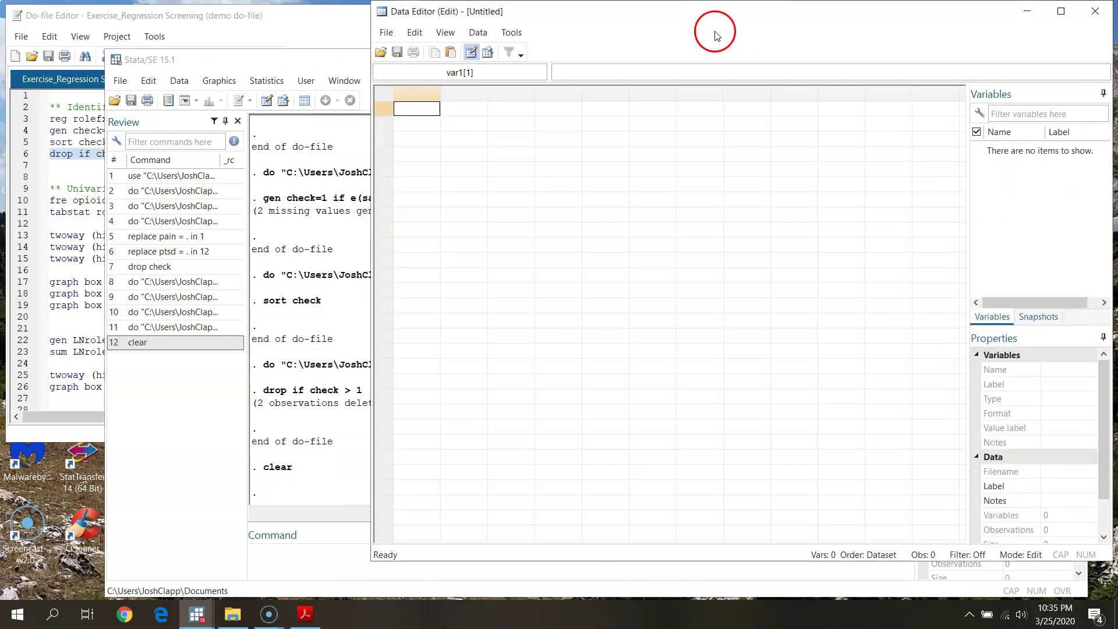
click(319, 565)
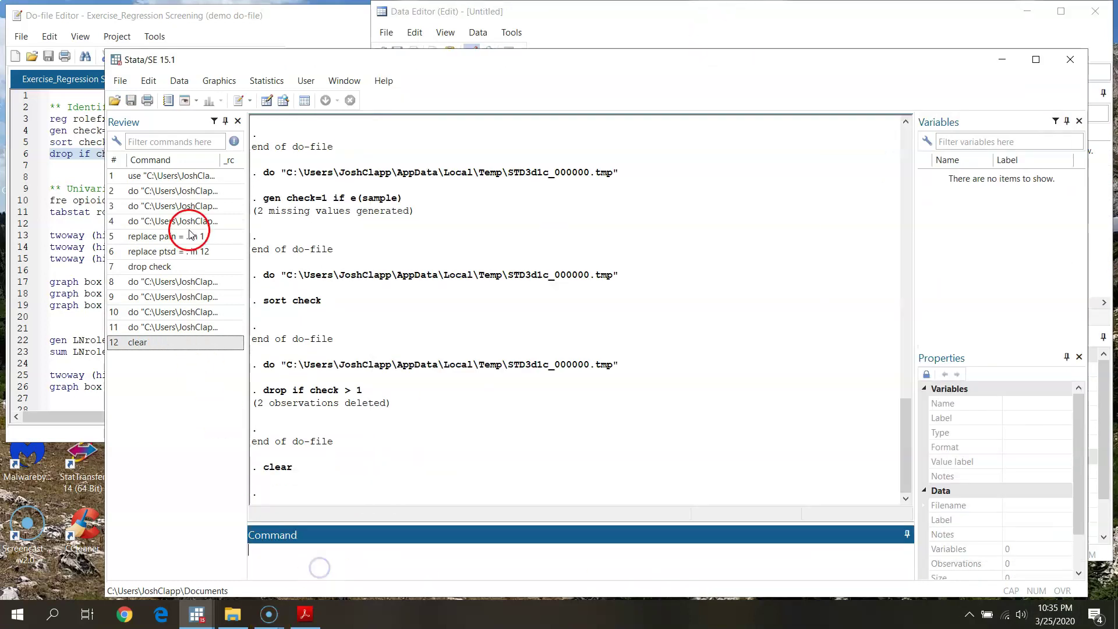
Reload PSYC 5300 Exercise_Regression.dta by reusing the earlier "use" command, and look through its rows in the Data Editor.
click(183, 178)
click(156, 173)
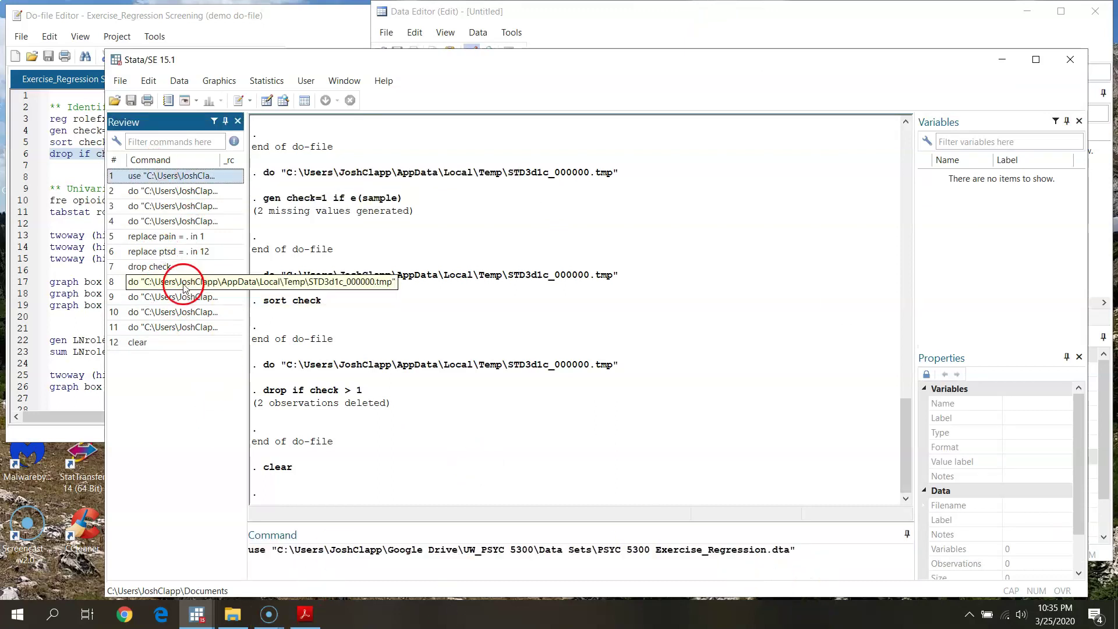
click(809, 560)
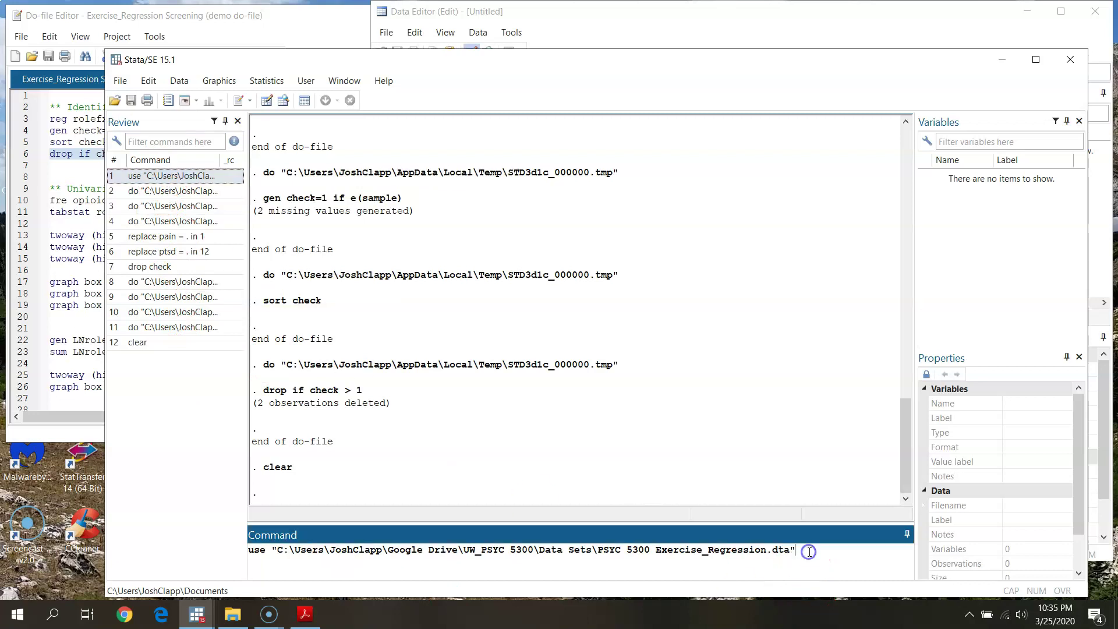
key(Return)
click(787, 36)
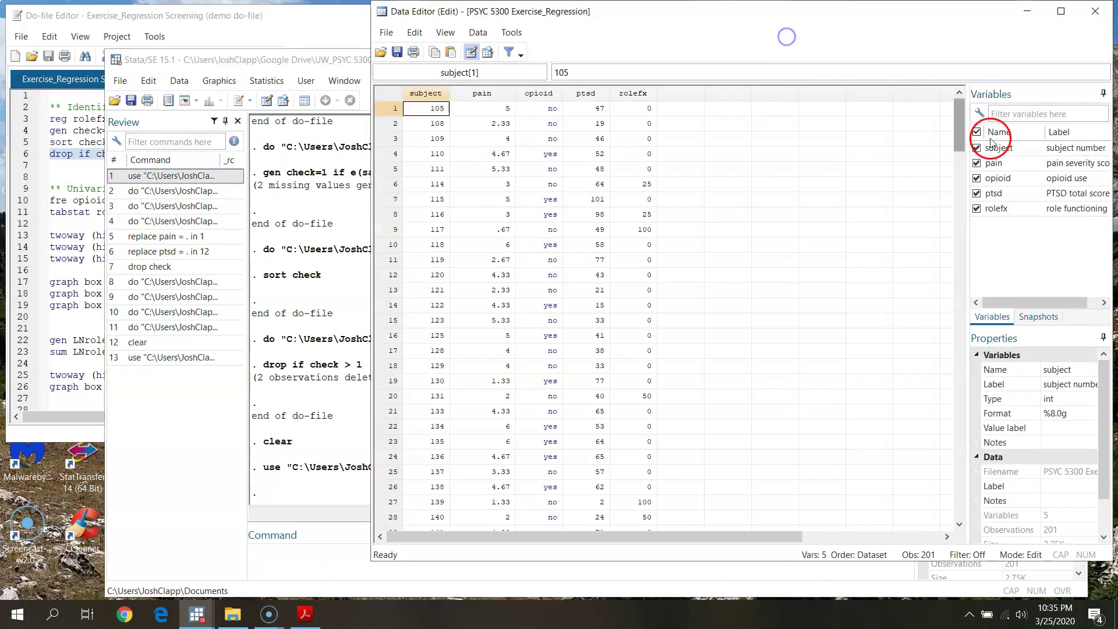
scroll(949, 441, down, 15)
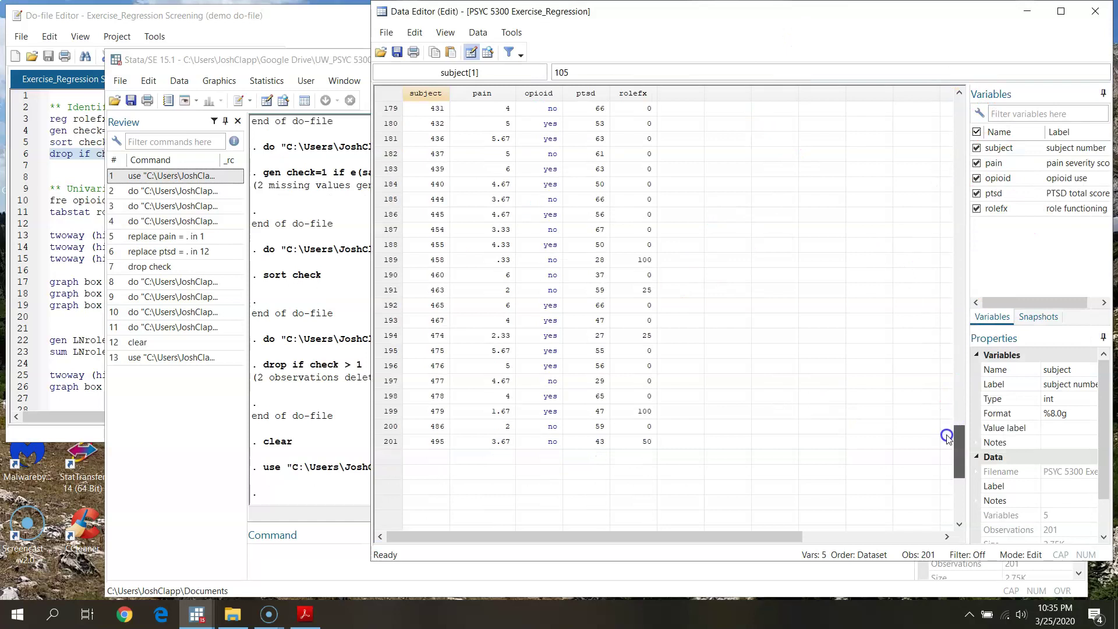
scroll(921, 190, up, 15)
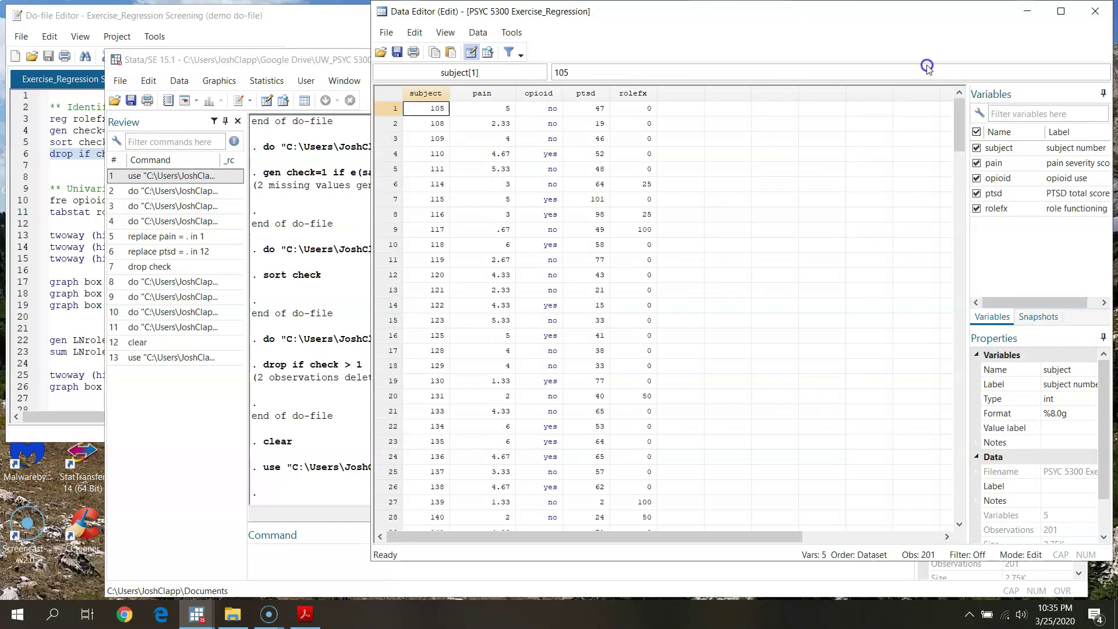
Run the four missing-values do-file lines together, from "reg rolefx opioid pain ptsd" through "drop if check > 1", and bring up the Data Editor.
click(226, 14)
drag(27, 118, 32, 153)
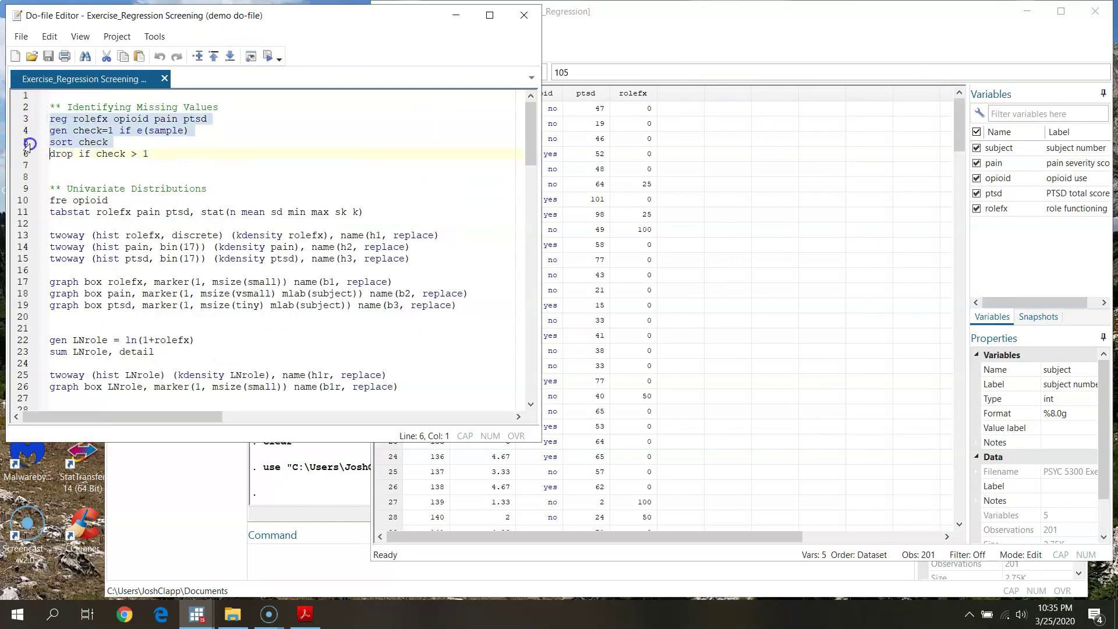
click(245, 58)
click(856, 107)
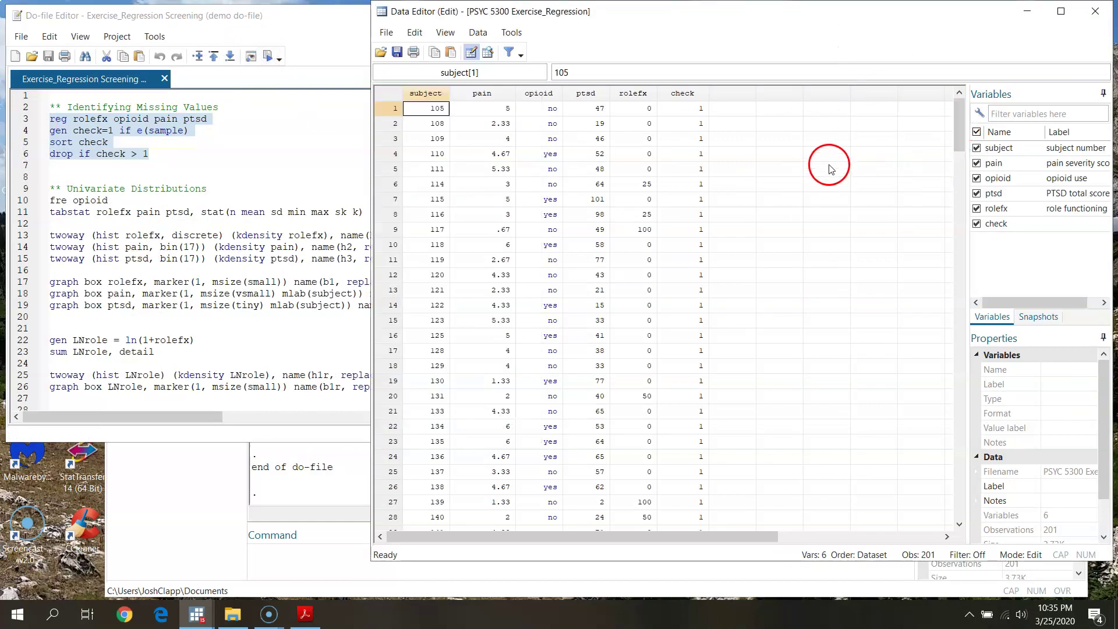
Look through the check column from the first to the last row for missing values.
drag(959, 114, 939, 461)
key(ctrl+Home)
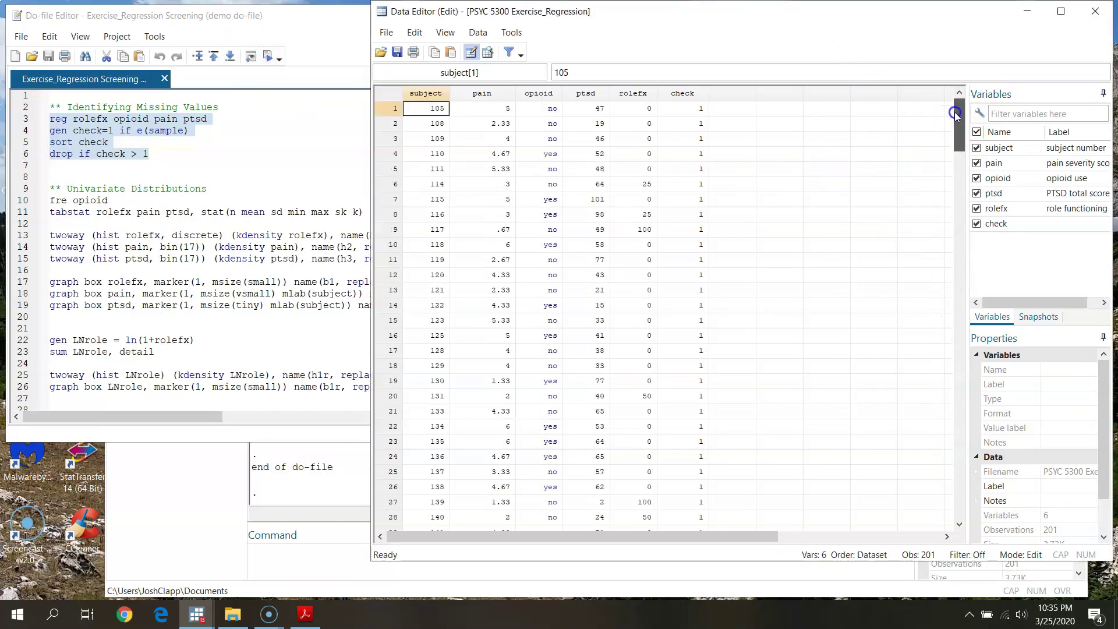
click(705, 109)
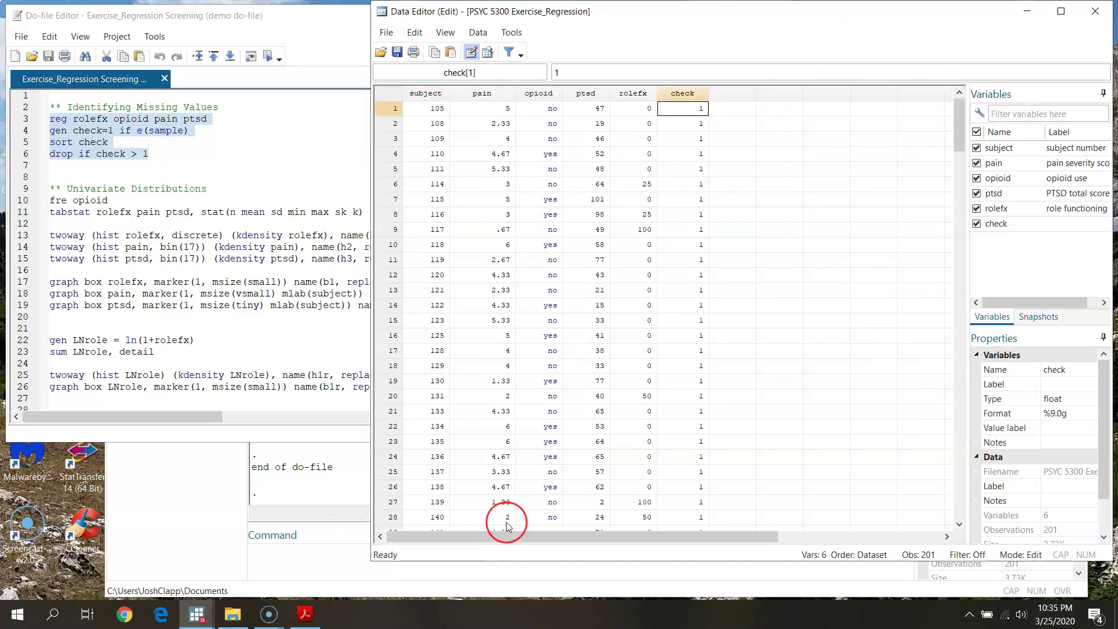
Switch to STATA Output_Regression Screening.pdf in Acrobat Reader, review the variable descriptions and ranges, and return to the do-file.
click(247, 409)
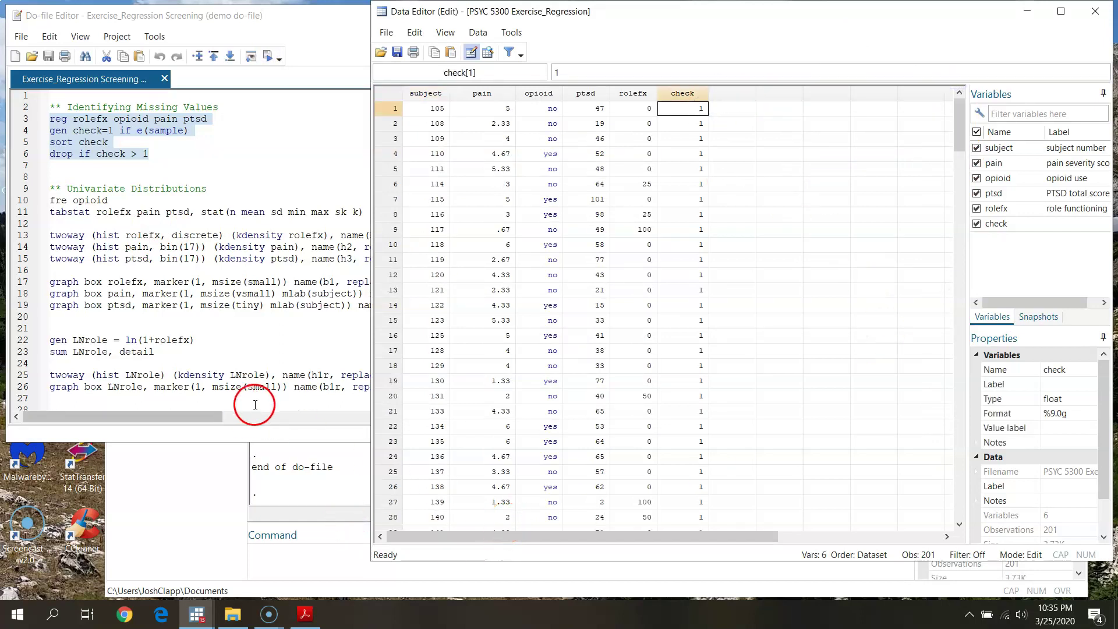
click(239, 173)
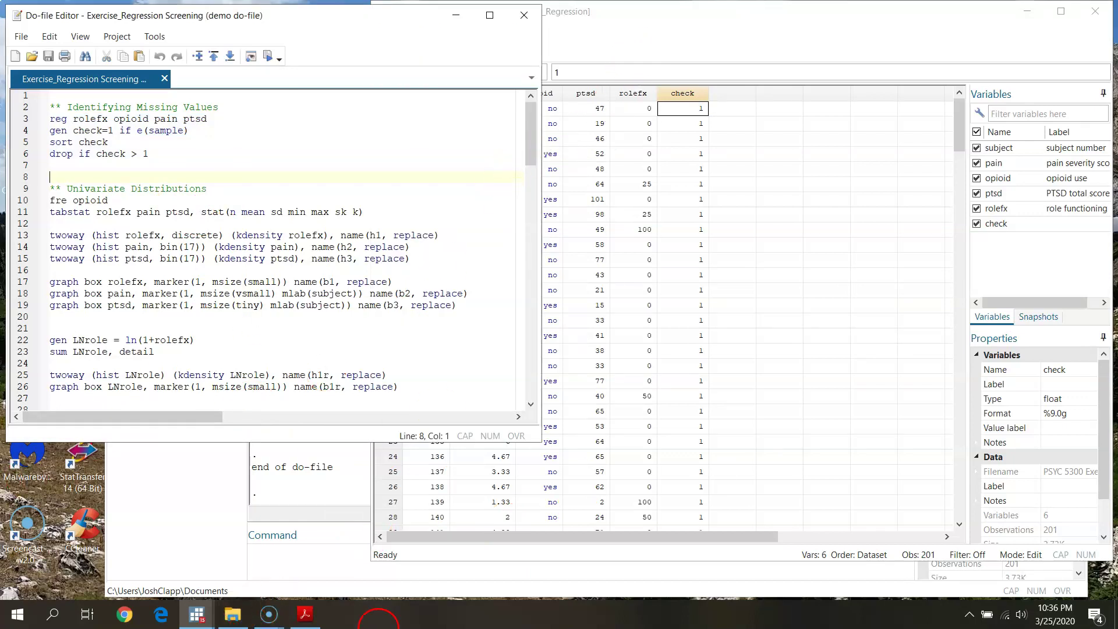
click(297, 619)
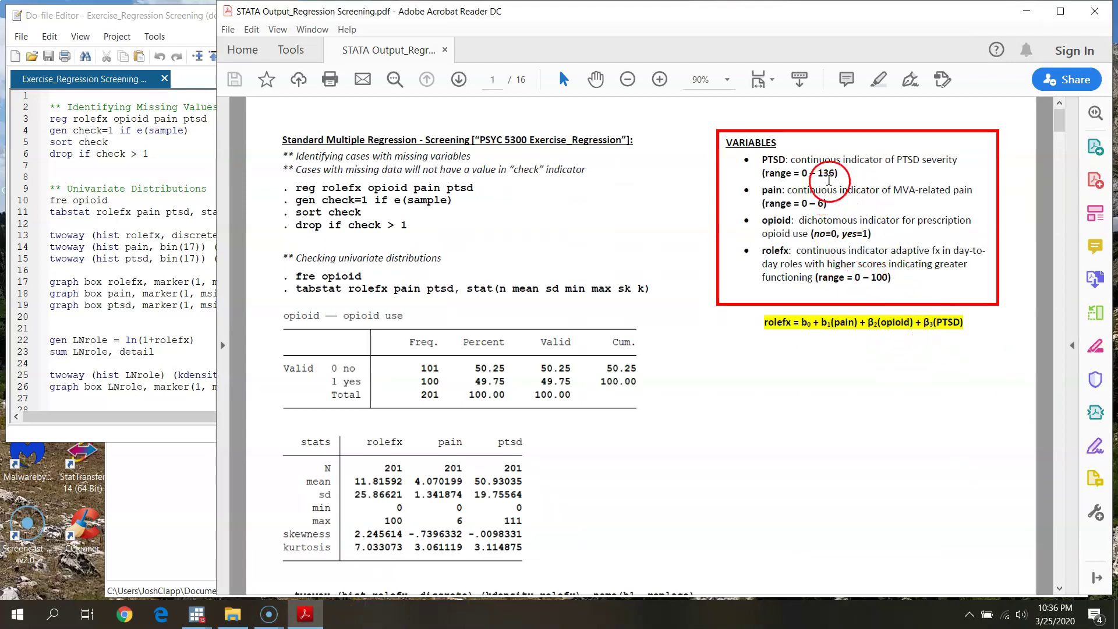
drag(760, 160, 874, 207)
click(917, 225)
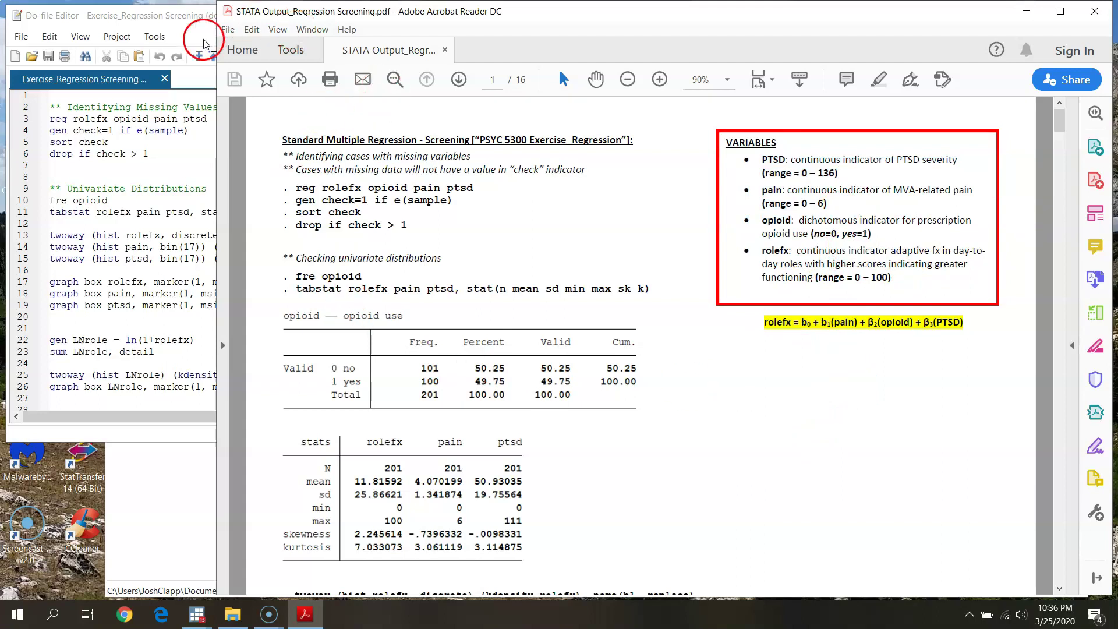
click(1026, 11)
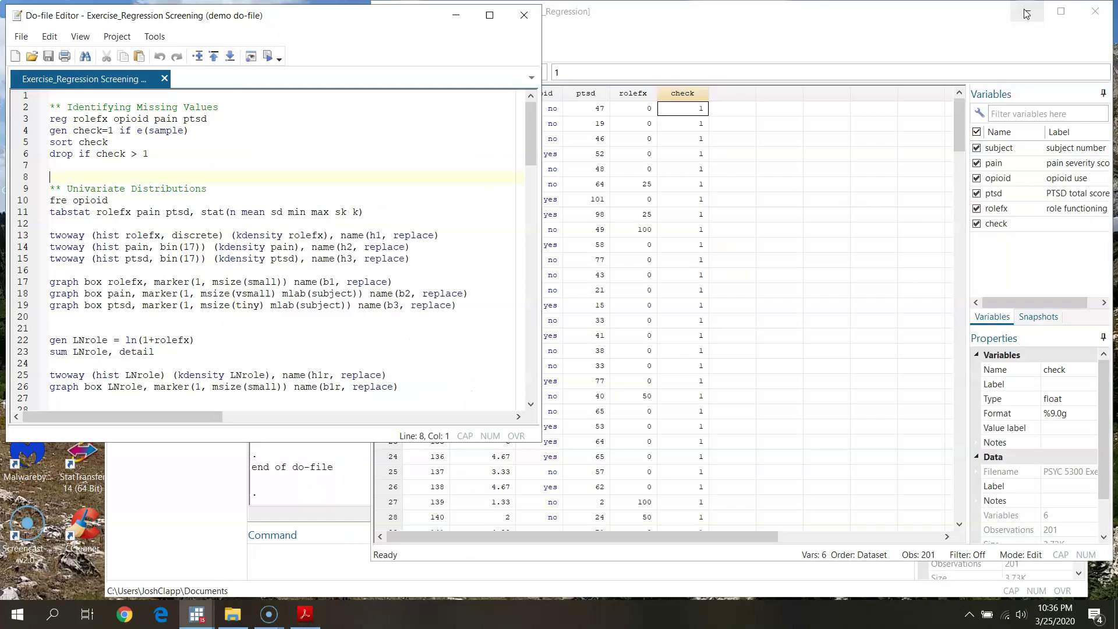
Run only the do-file line "fre opioid" and examine the opioid frequency table in the results.
click(185, 539)
click(271, 82)
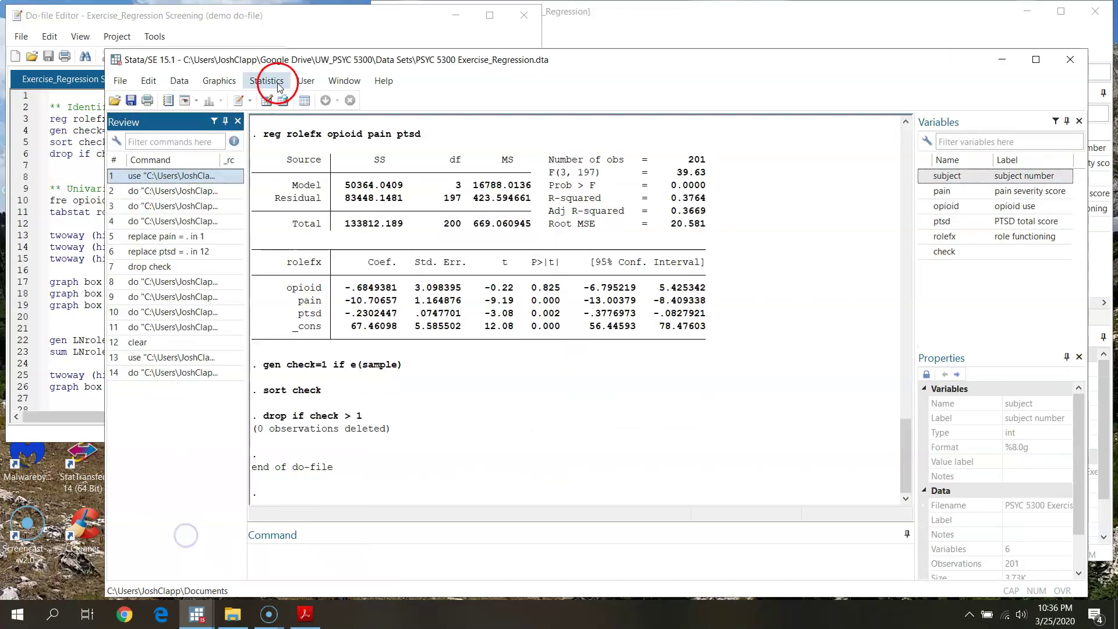
click(16, 198)
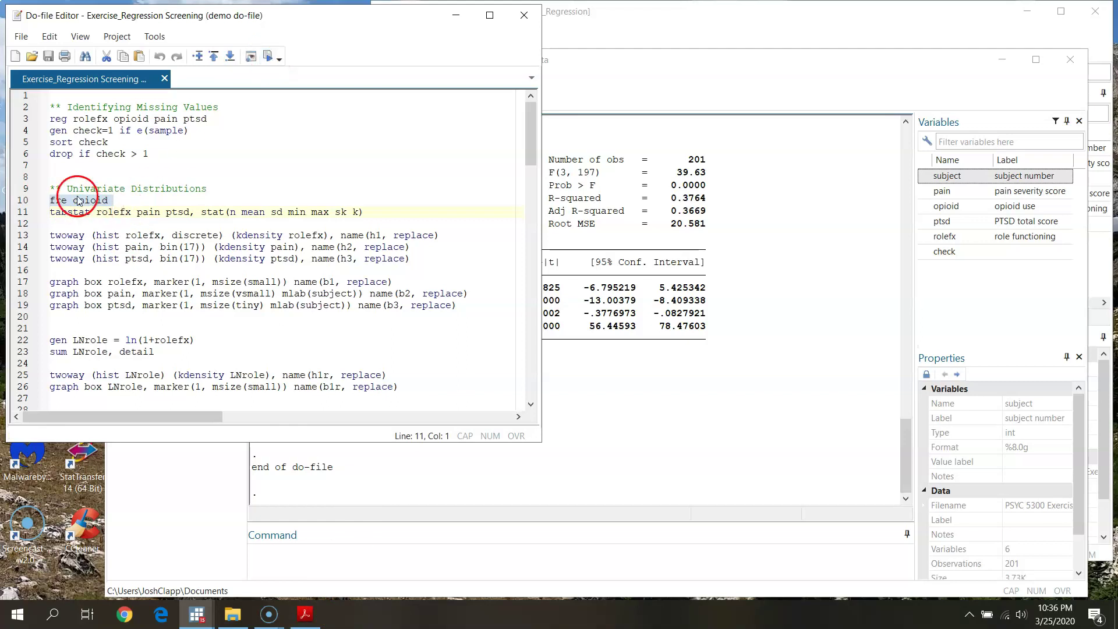
click(272, 56)
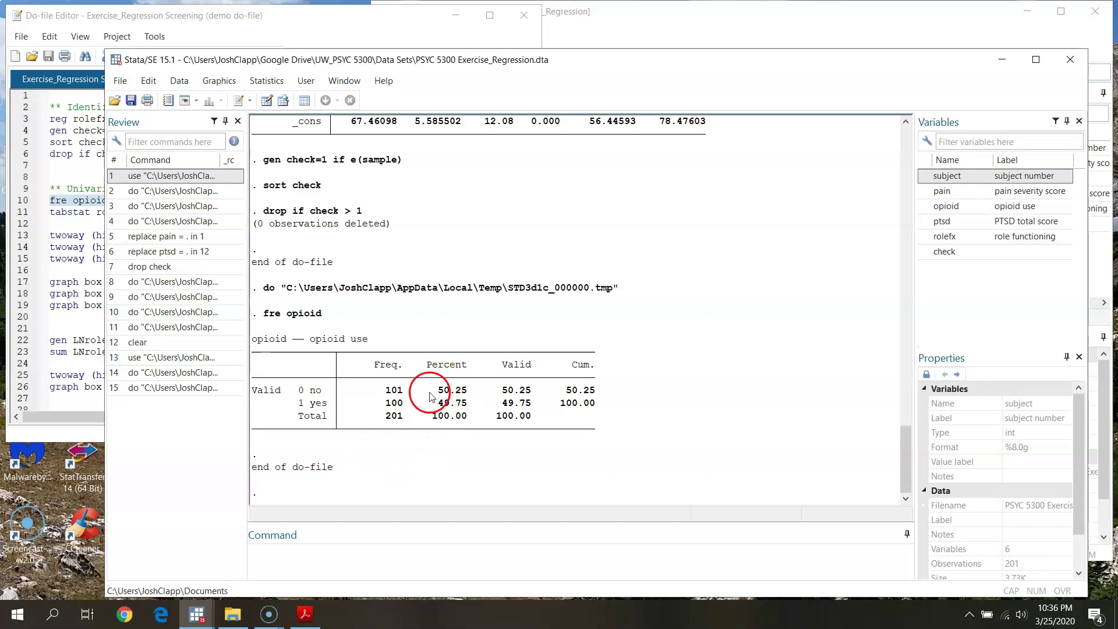
click(324, 23)
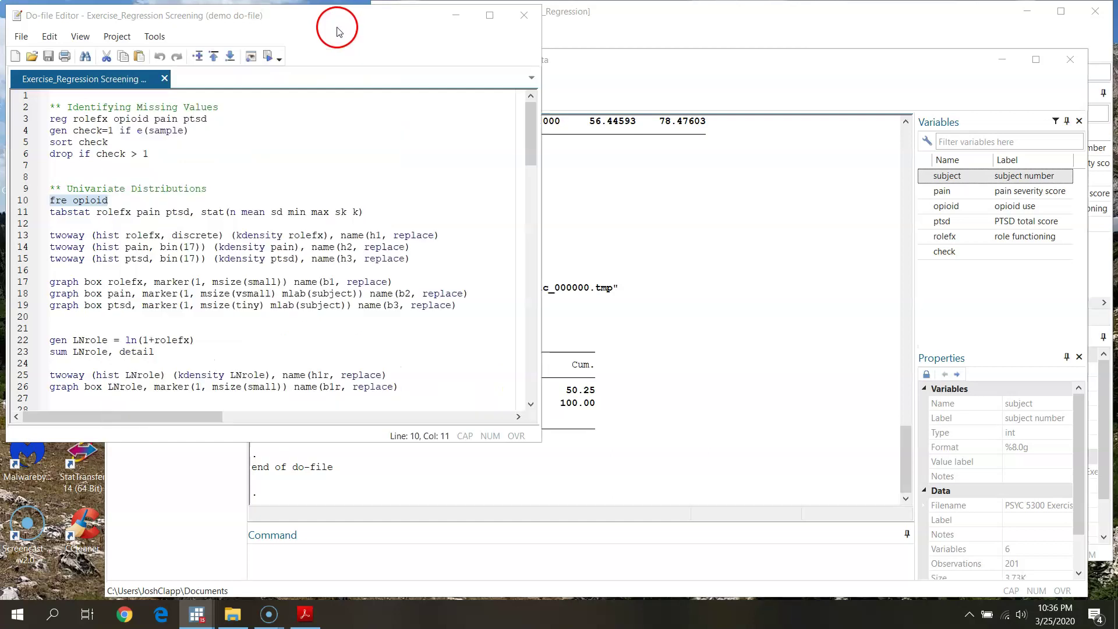
click(684, 80)
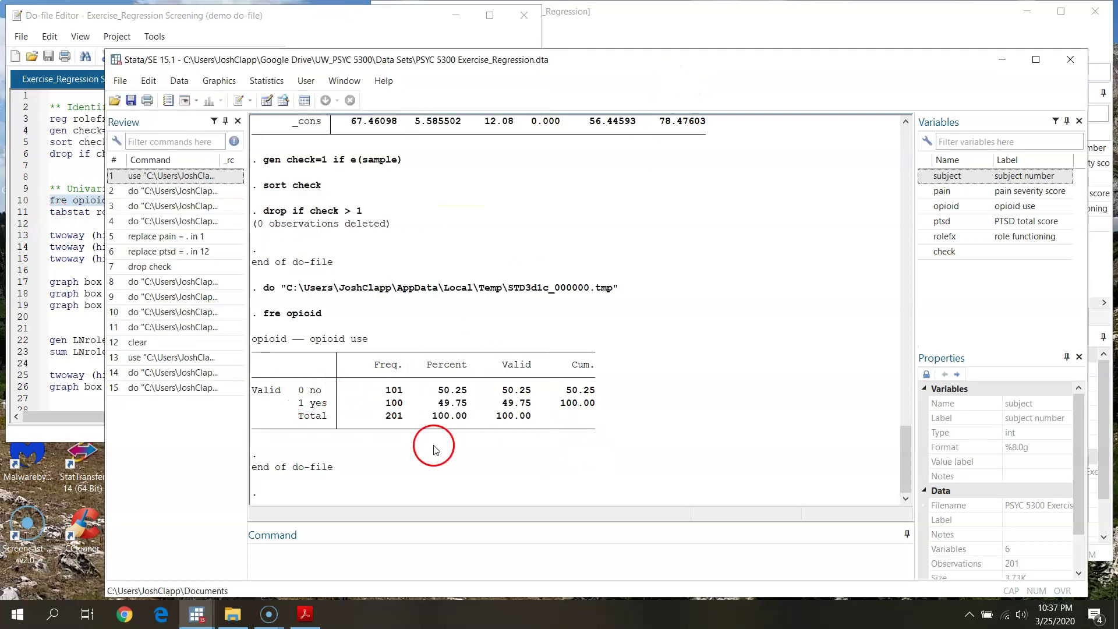
Examine the variables rolefx, pain and ptsd and the requested statistics in the do-file's tabstat line.
click(307, 26)
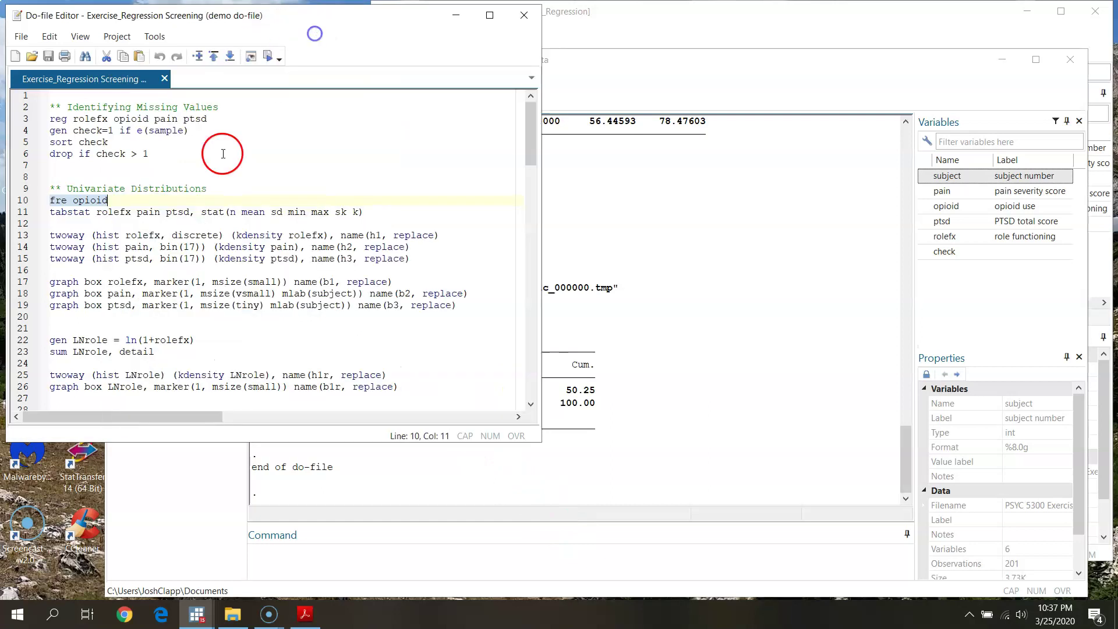
click(57, 226)
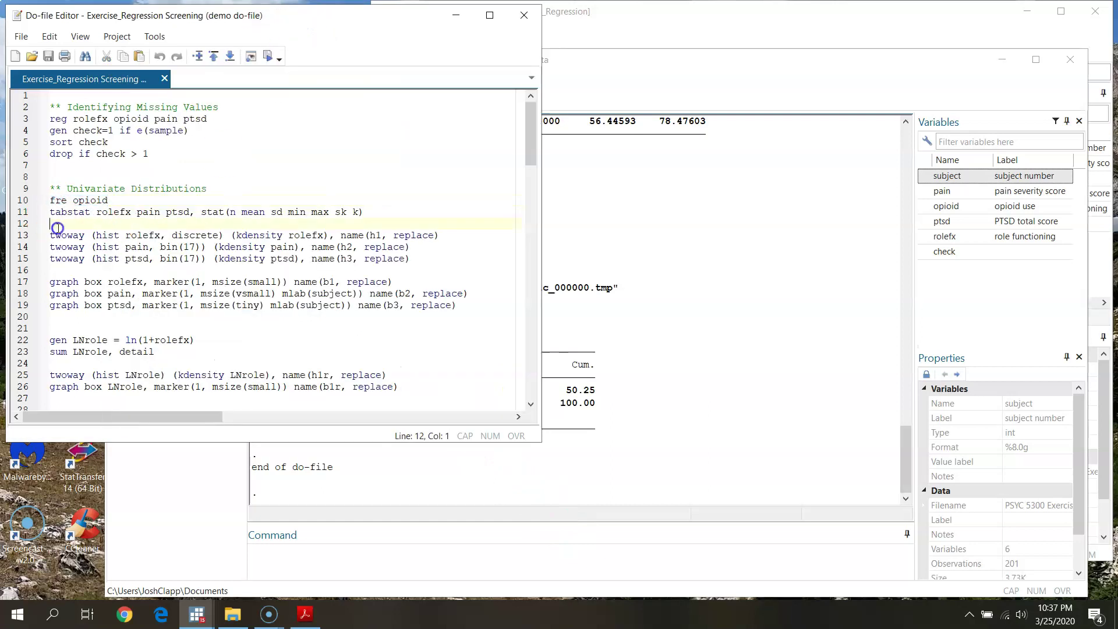
click(34, 212)
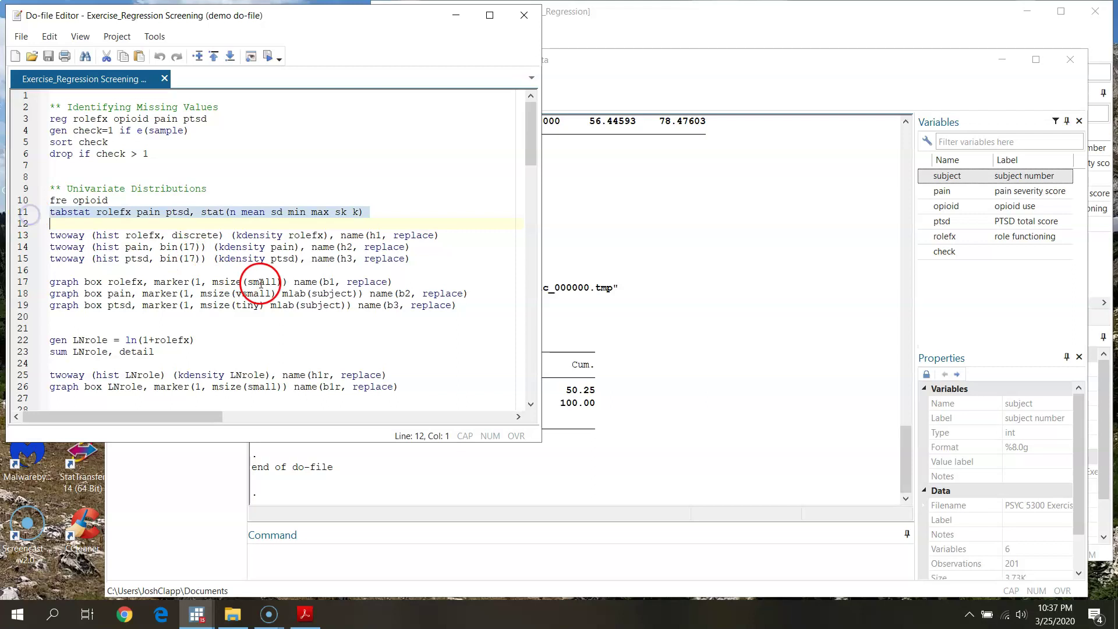
click(120, 214)
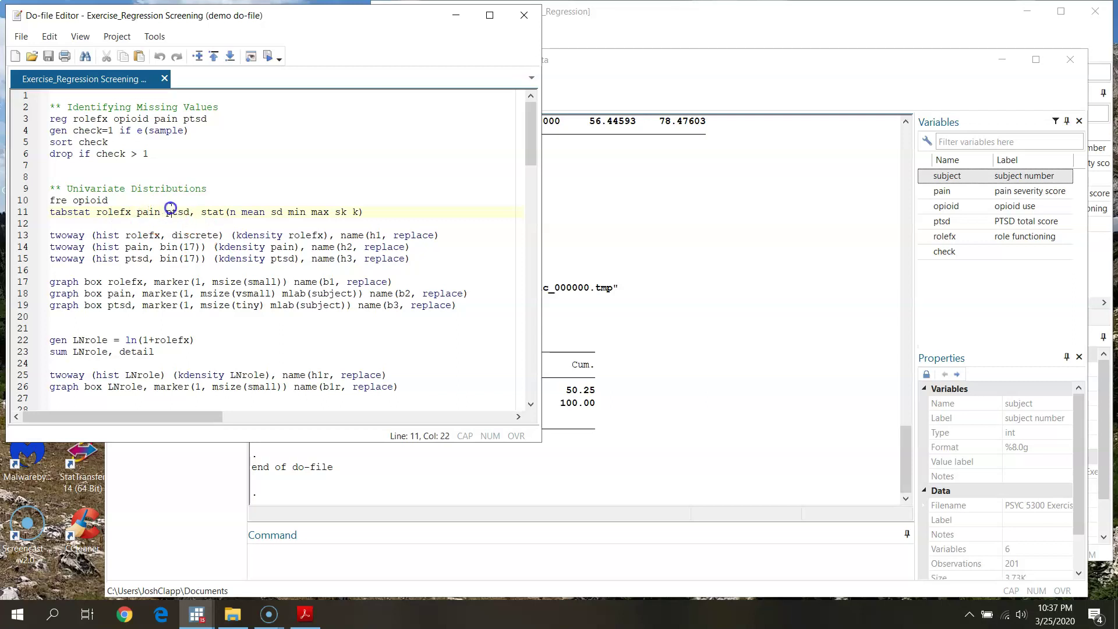
click(26, 213)
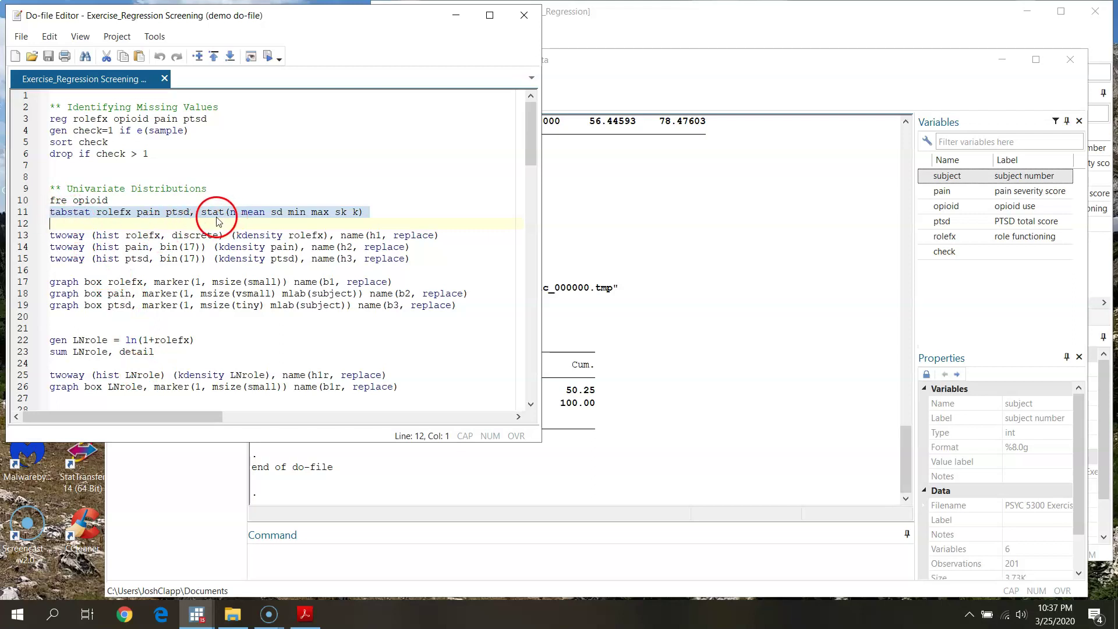
click(74, 213)
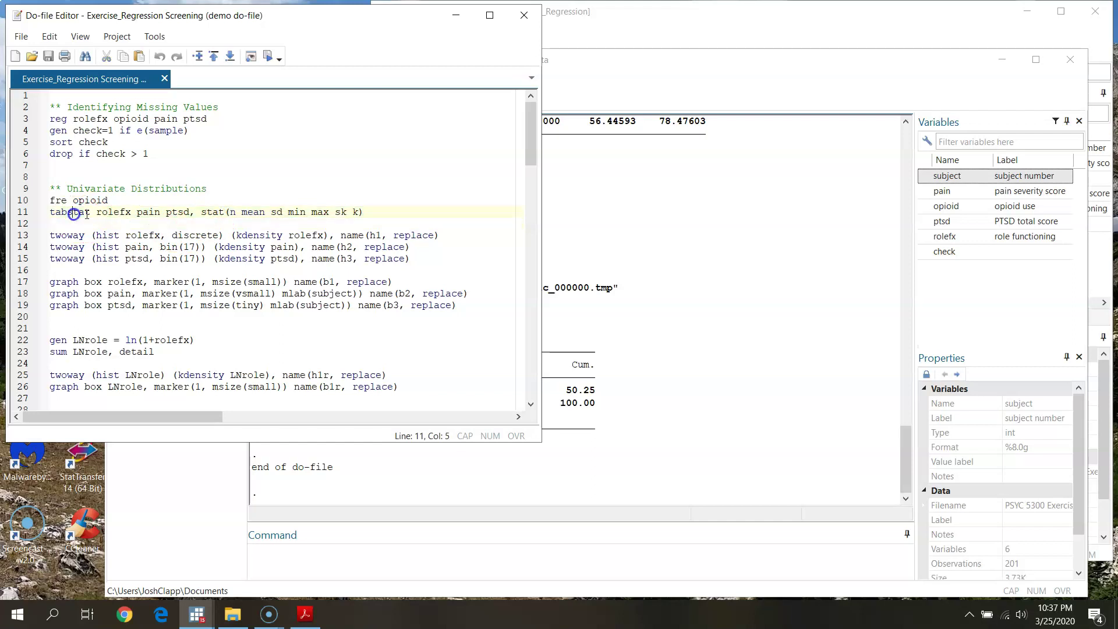
click(160, 215)
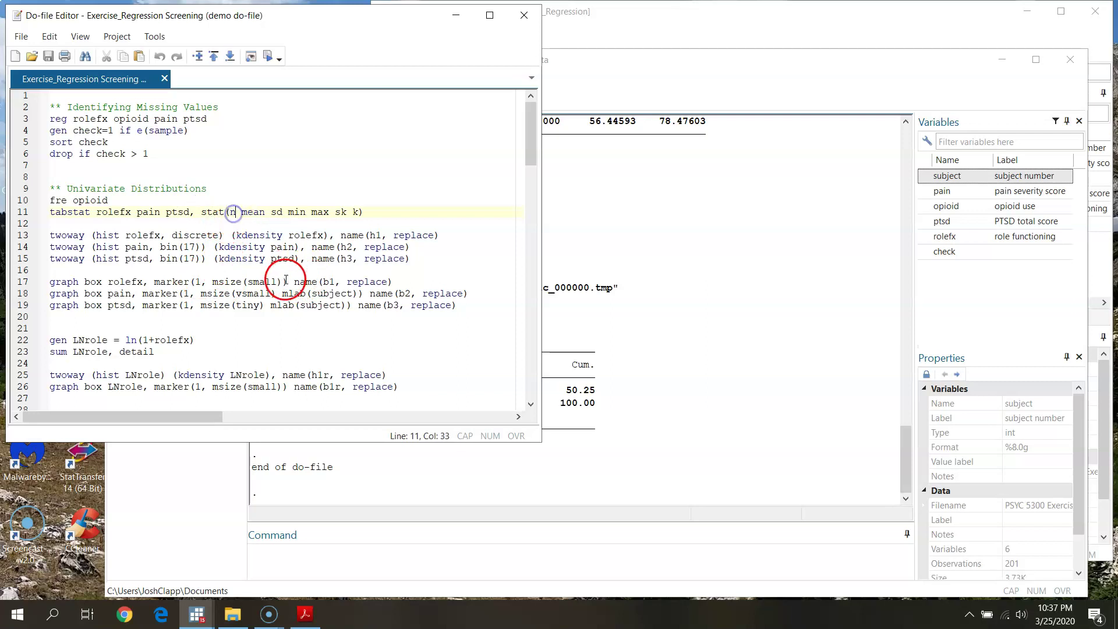
click(250, 212)
click(284, 213)
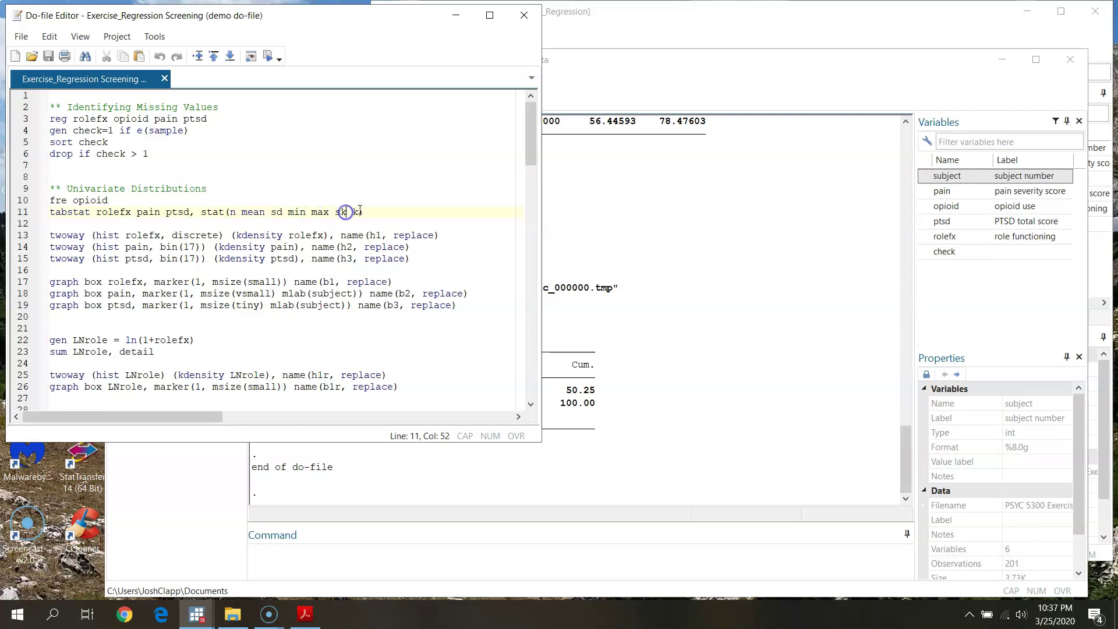
Run only the do-file line "tabstat rolefx pain ptsd, stat(n mean sd min max sk k)" and bring its results into view.
click(18, 213)
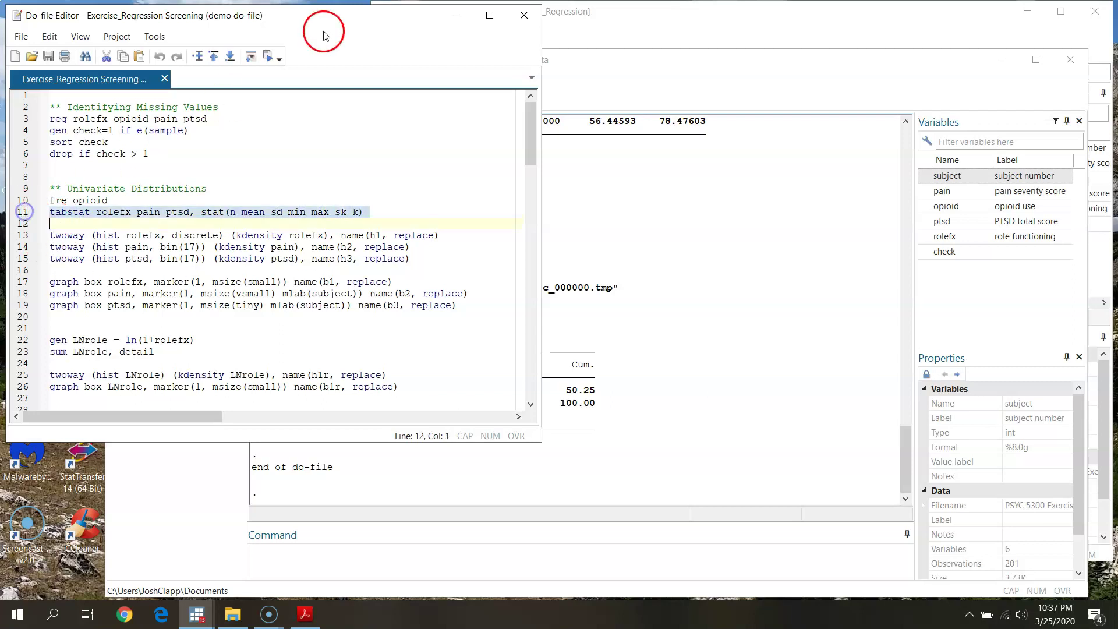
click(268, 57)
click(672, 80)
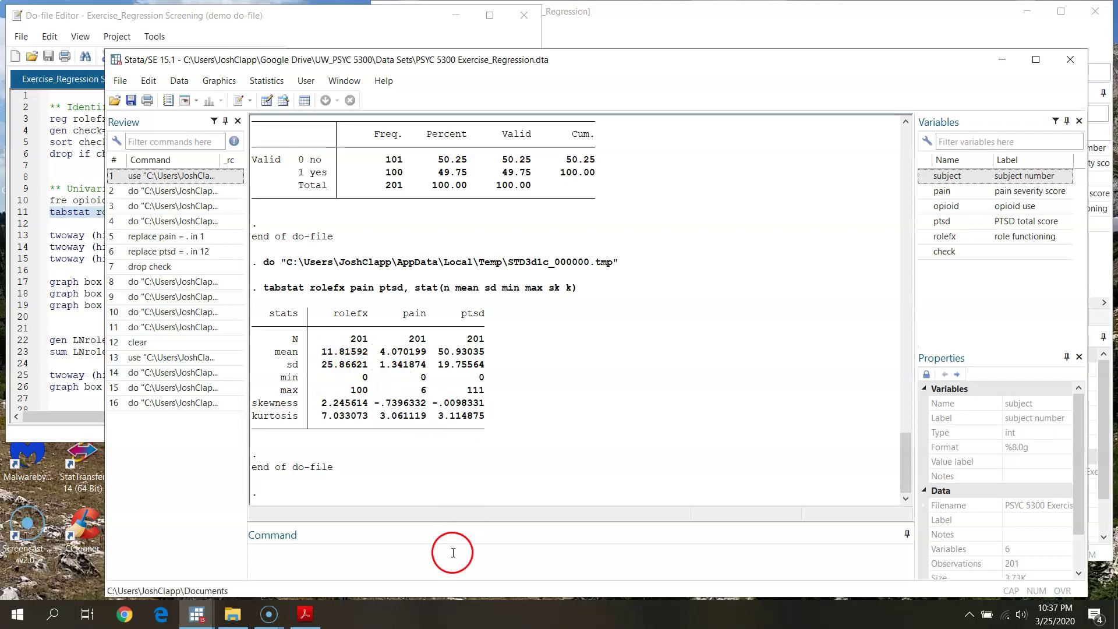
Switch to STATA Output_Regression Screening.pdf in Acrobat Reader, compare the variable ranges with the tabstat minimums and maximums, and return to Stata.
click(307, 616)
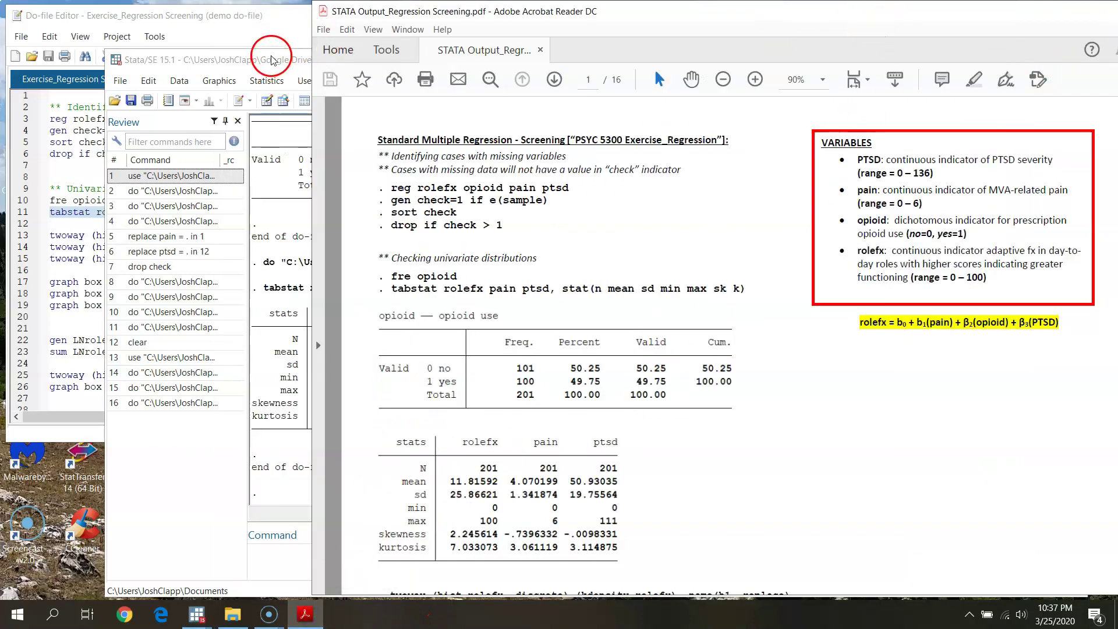
click(186, 58)
click(1006, 21)
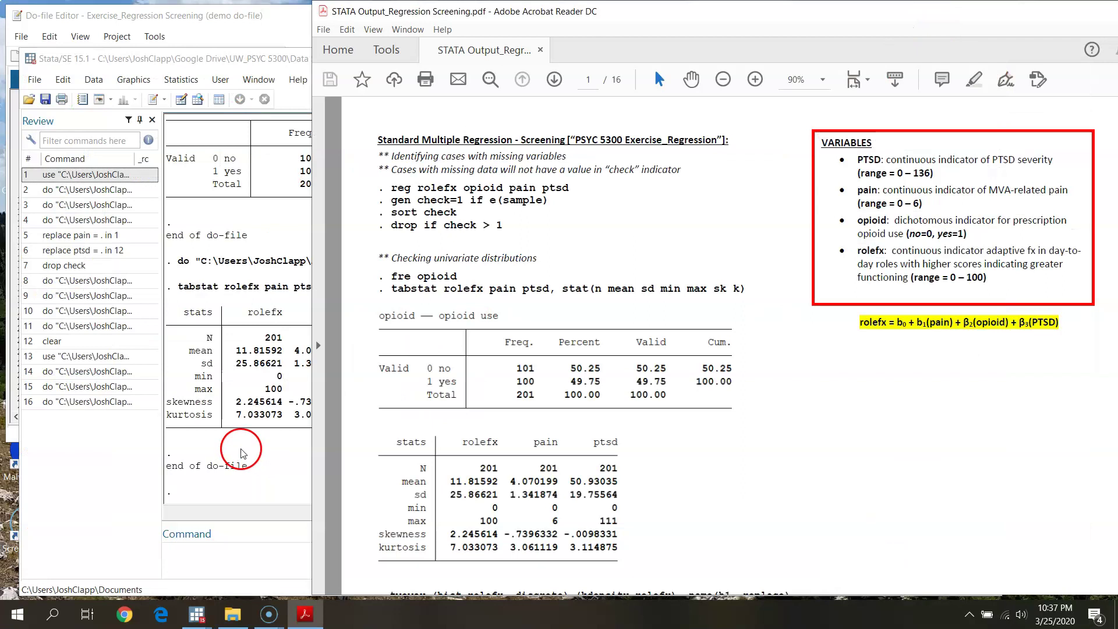
drag(313, 479, 463, 486)
drag(828, 589, 924, 588)
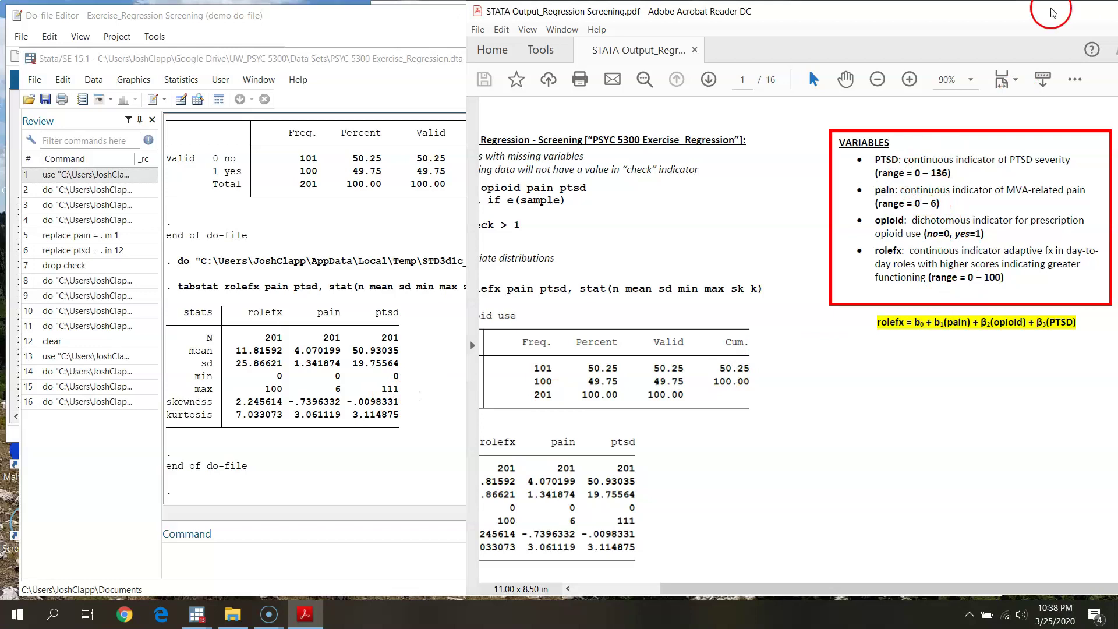
drag(988, 20, 923, 15)
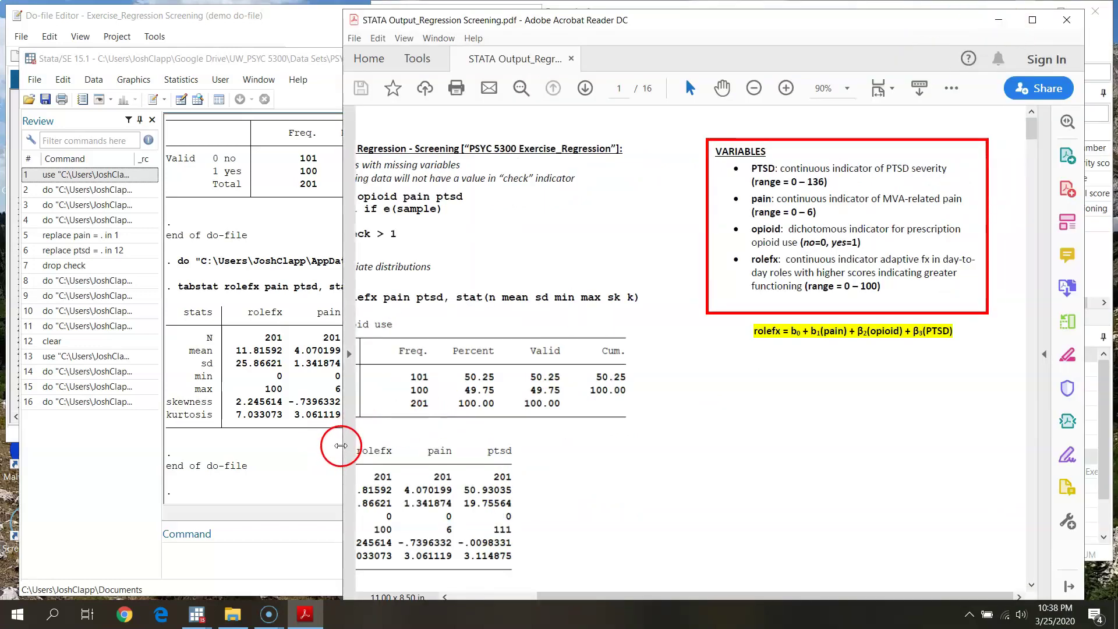
drag(341, 445, 219, 445)
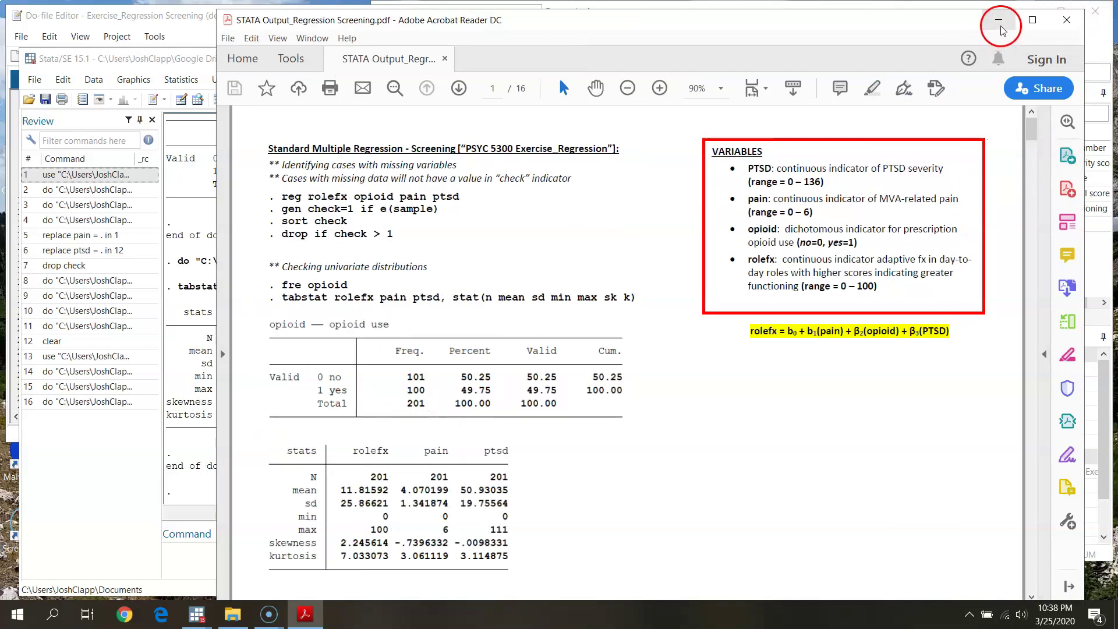
click(1000, 26)
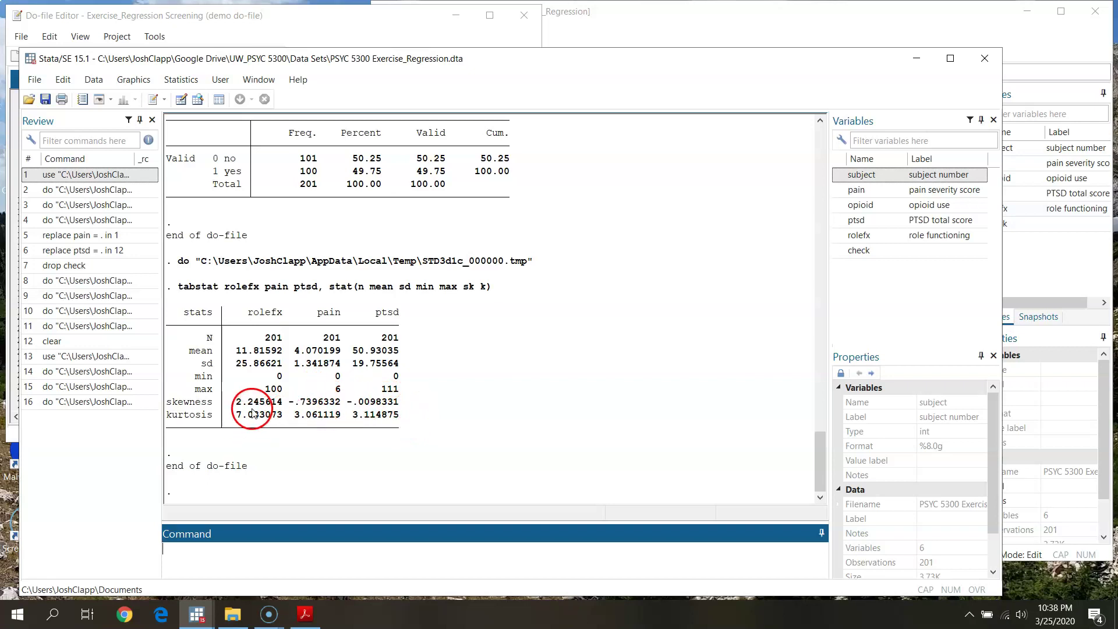
Examine the skewness and kurtosis of rolefx, pain and ptsd in the tabstat results.
drag(235, 403, 268, 404)
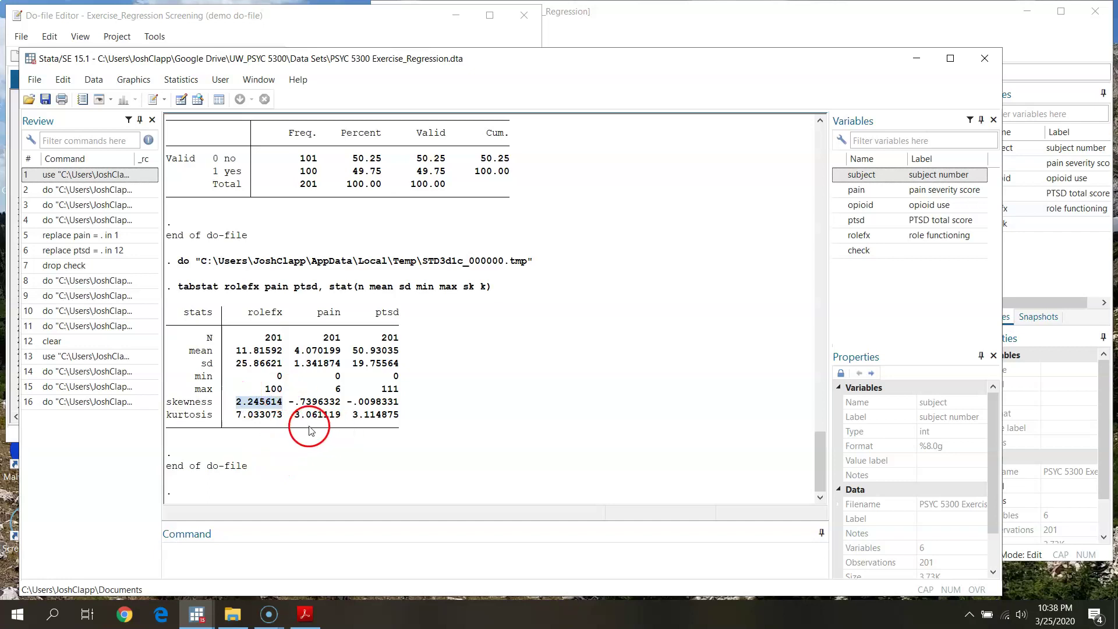
drag(294, 416, 310, 417)
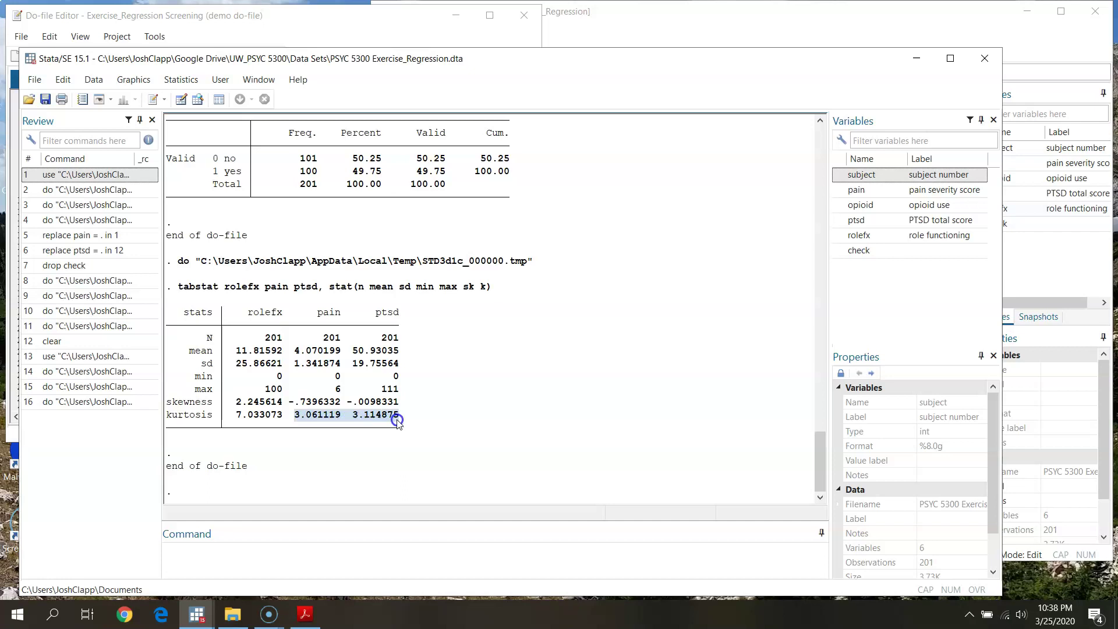
drag(682, 65, 743, 68)
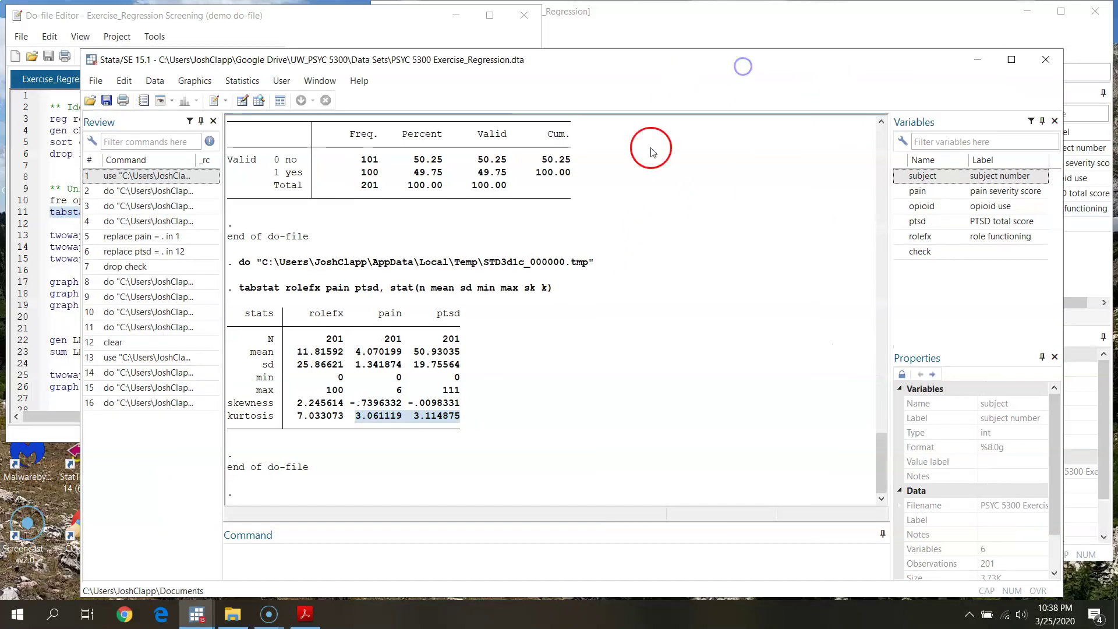
click(375, 493)
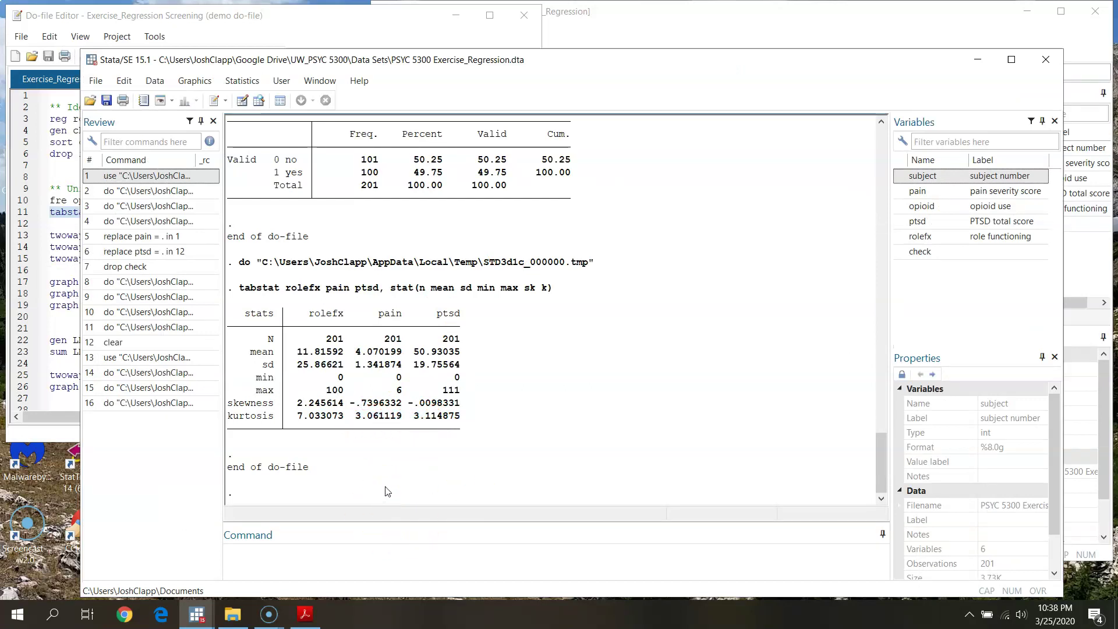
click(378, 418)
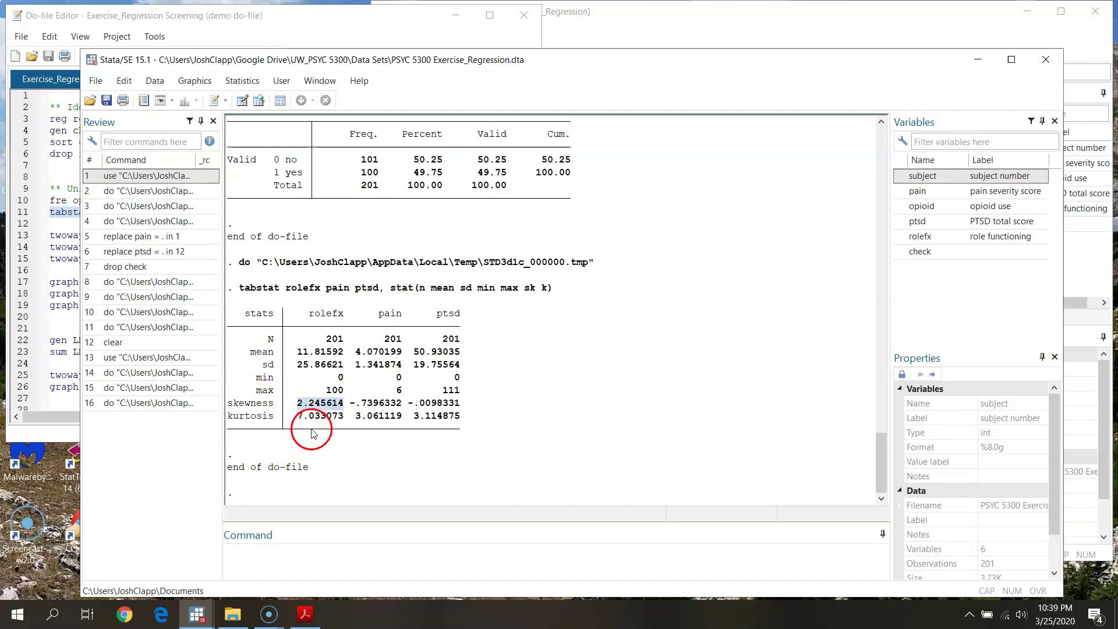
drag(300, 421, 335, 419)
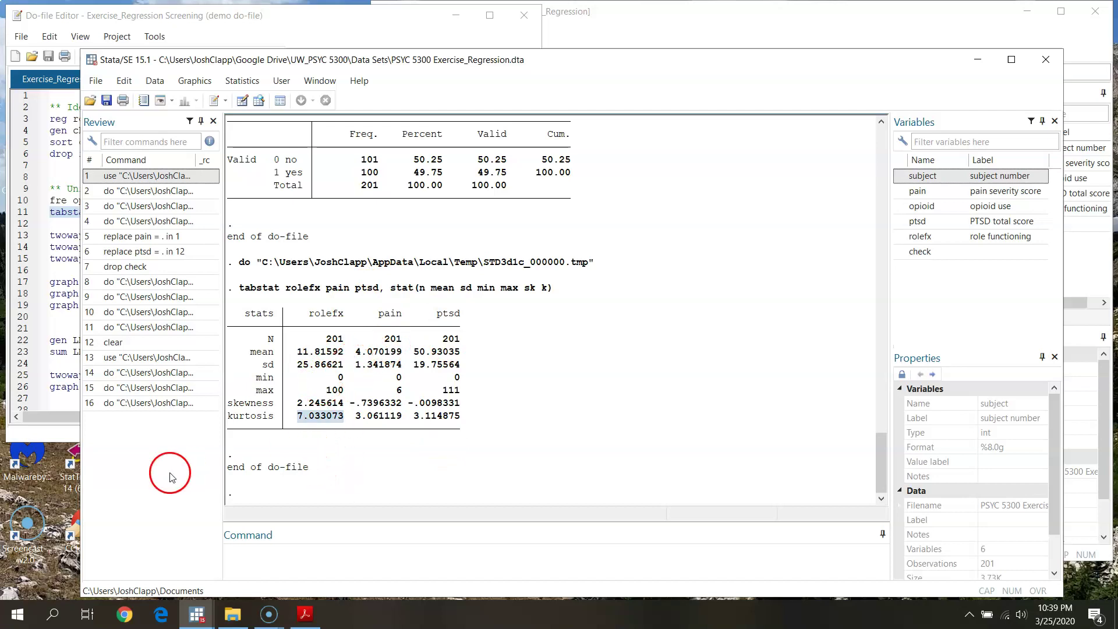
click(371, 34)
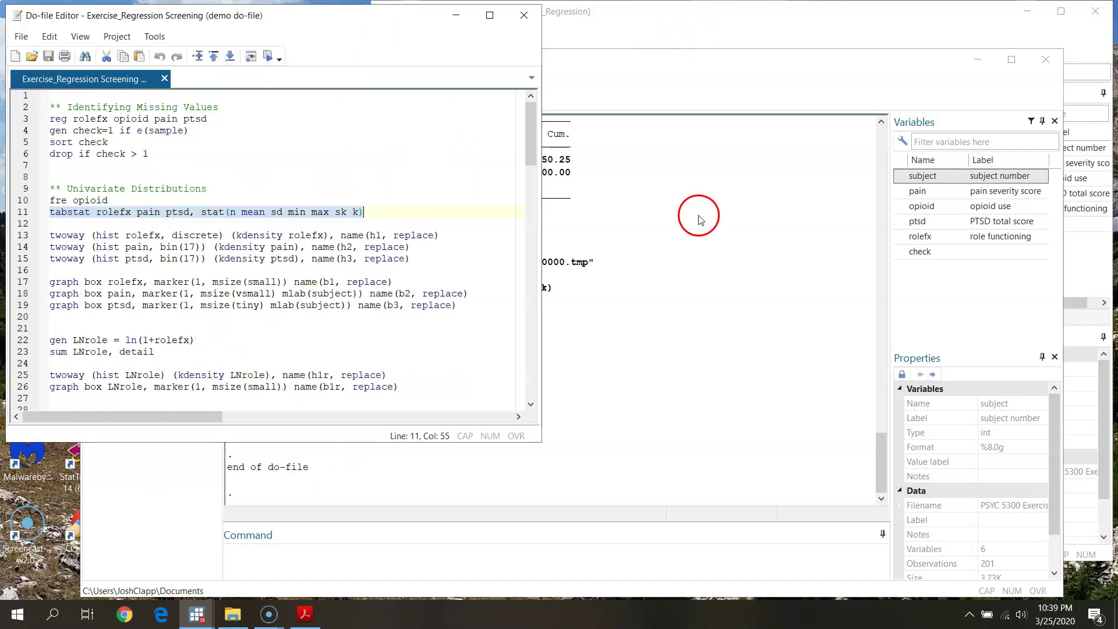
click(656, 82)
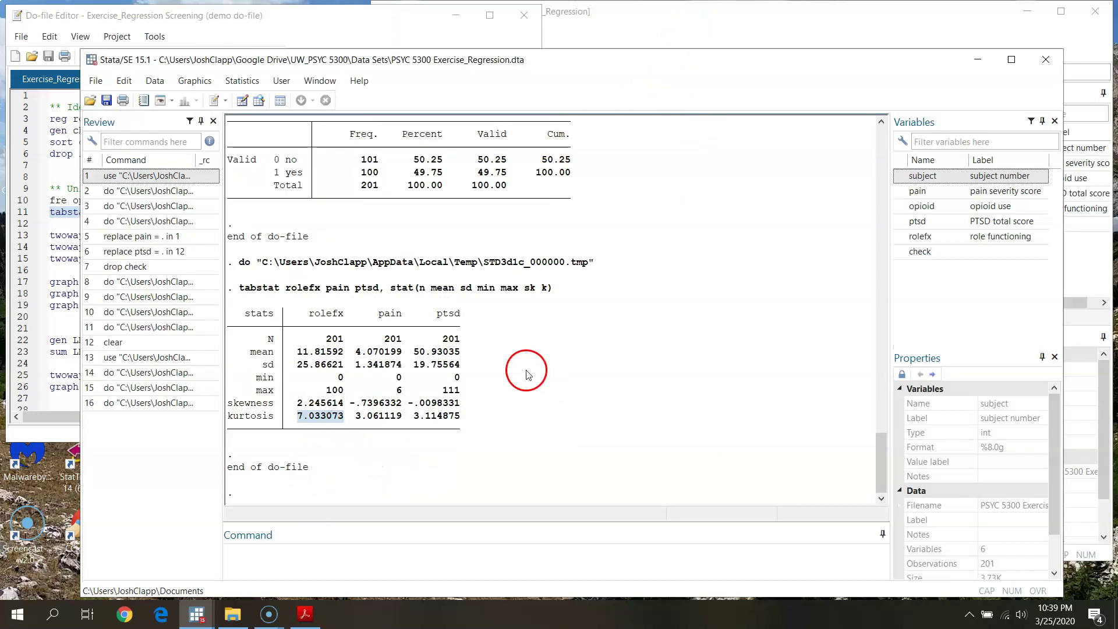
Return to the do-file and examine the discrete histogram part of the rolefx twoway line.
click(374, 34)
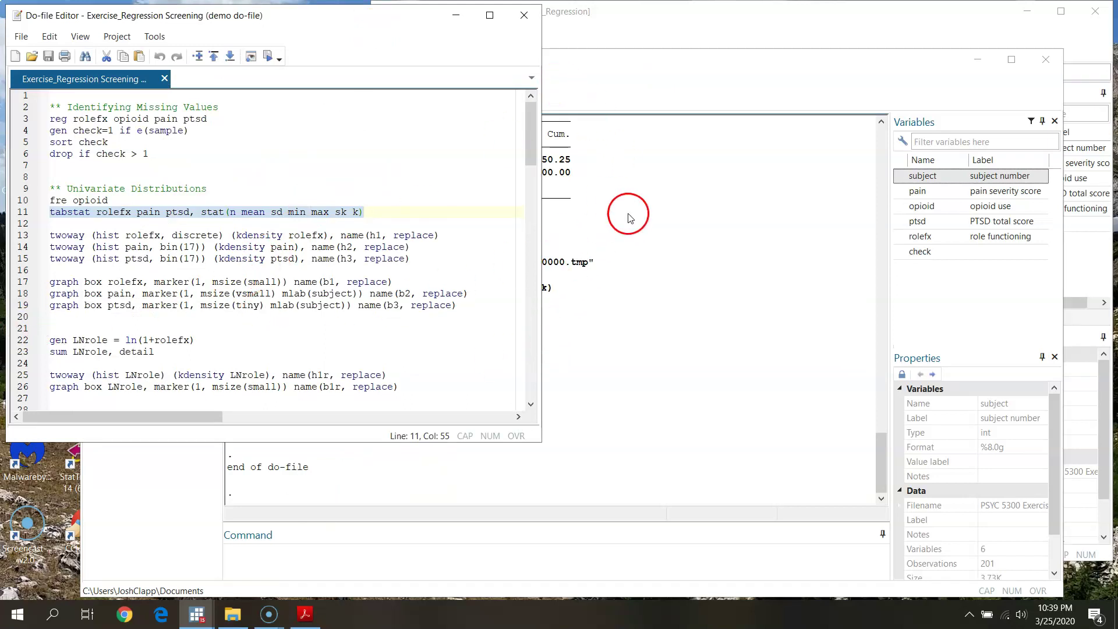
drag(544, 236, 552, 236)
click(24, 236)
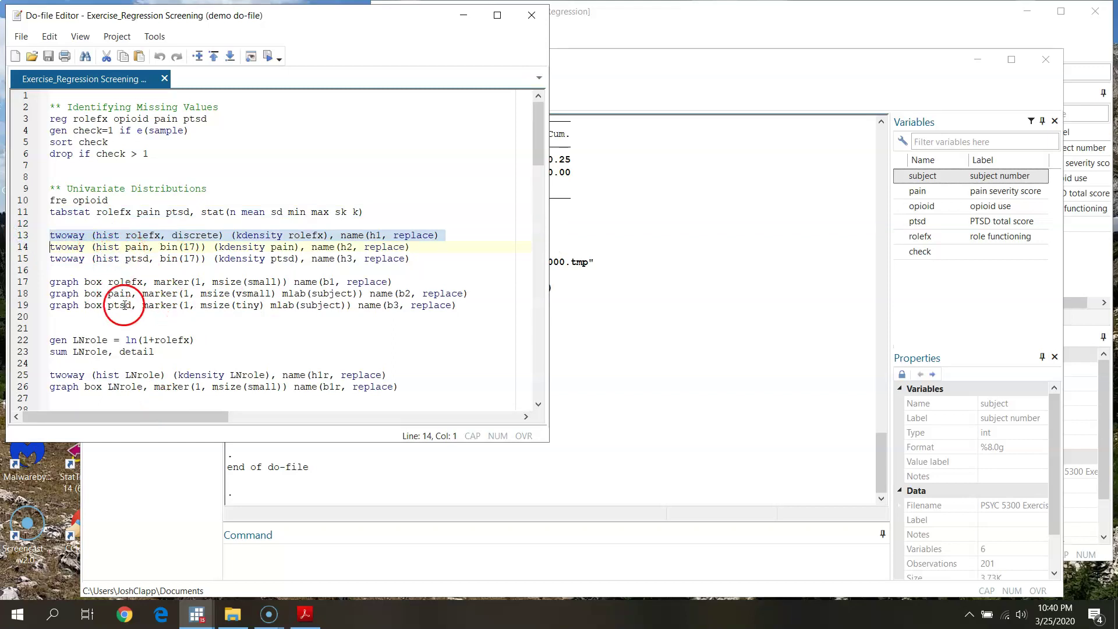
click(108, 235)
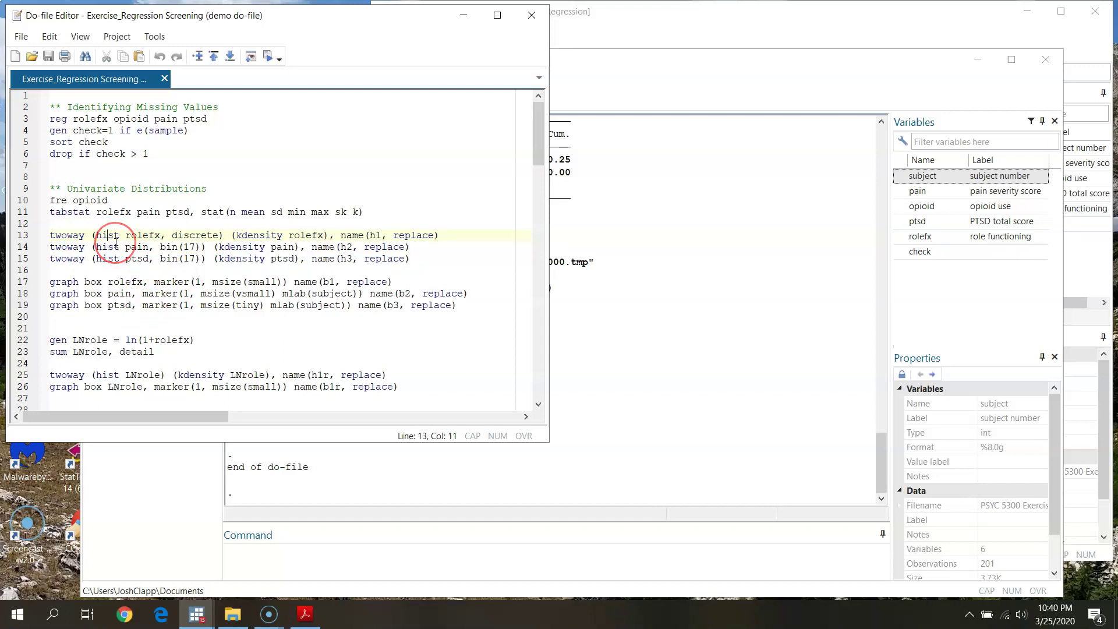
click(104, 235)
click(115, 237)
Check the unsorted rolefx values in the Data Editor and sort the dataset by rolefx with a sort command.
click(831, 22)
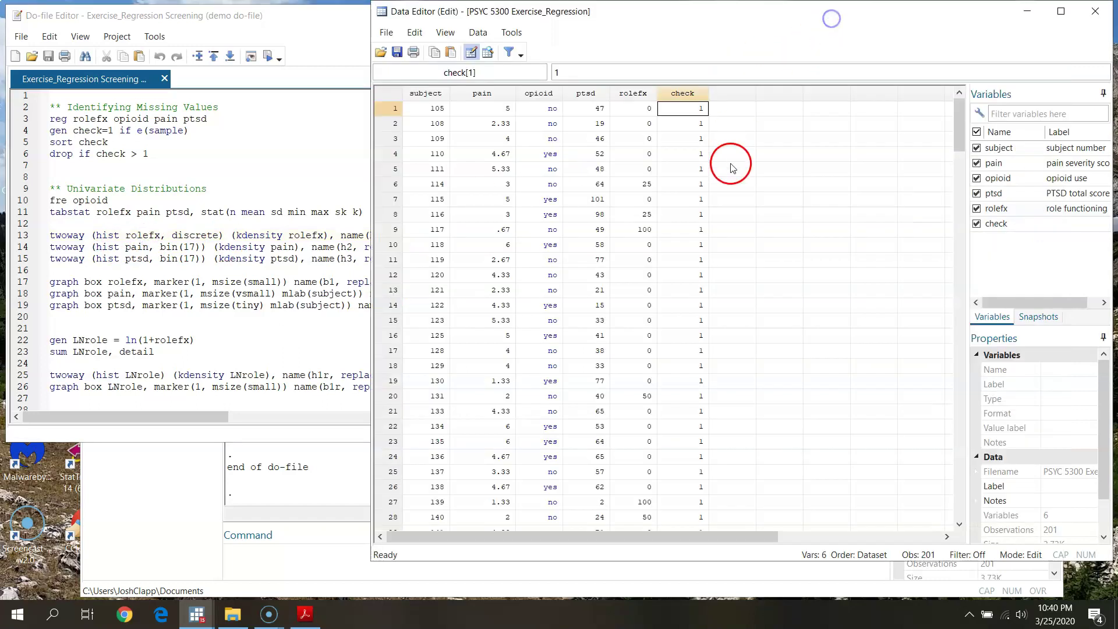
click(959, 115)
click(282, 550)
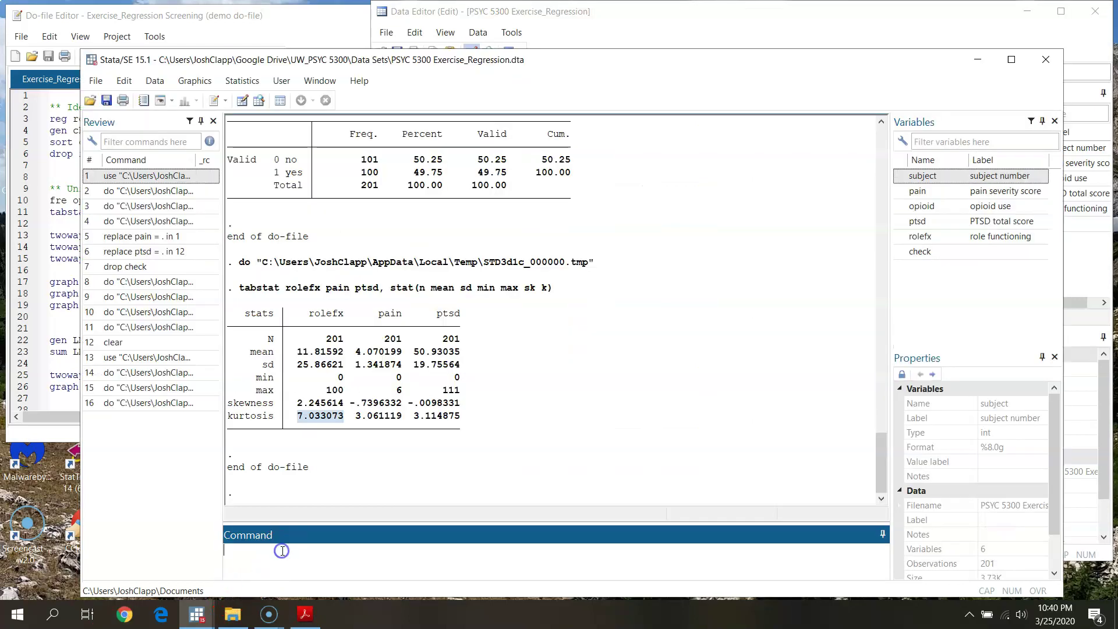
text(sort)
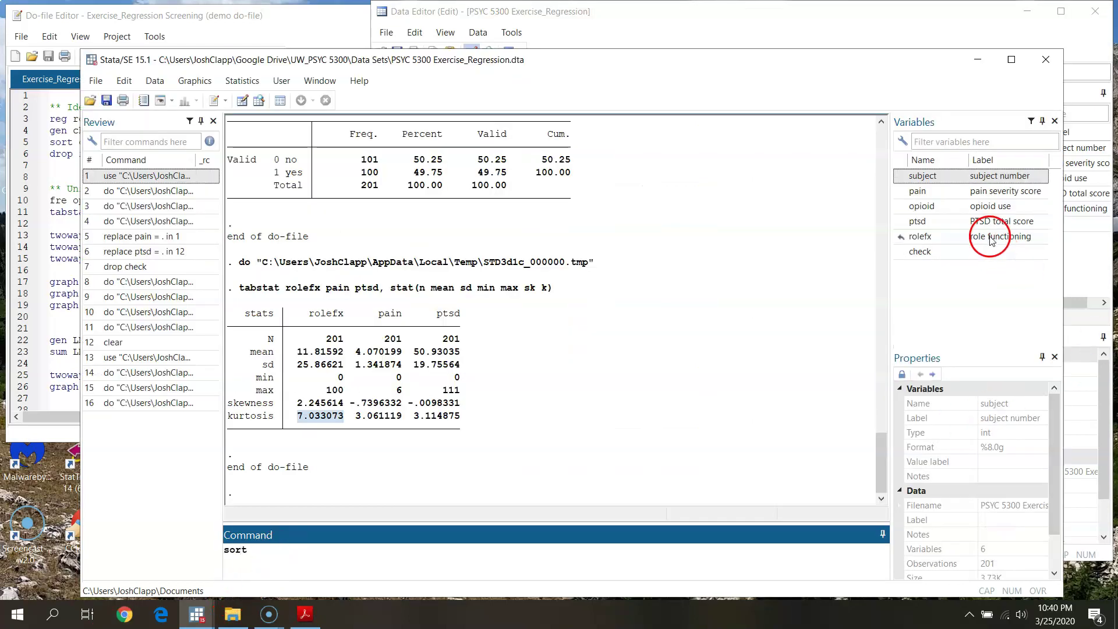
click(984, 236)
key(Return)
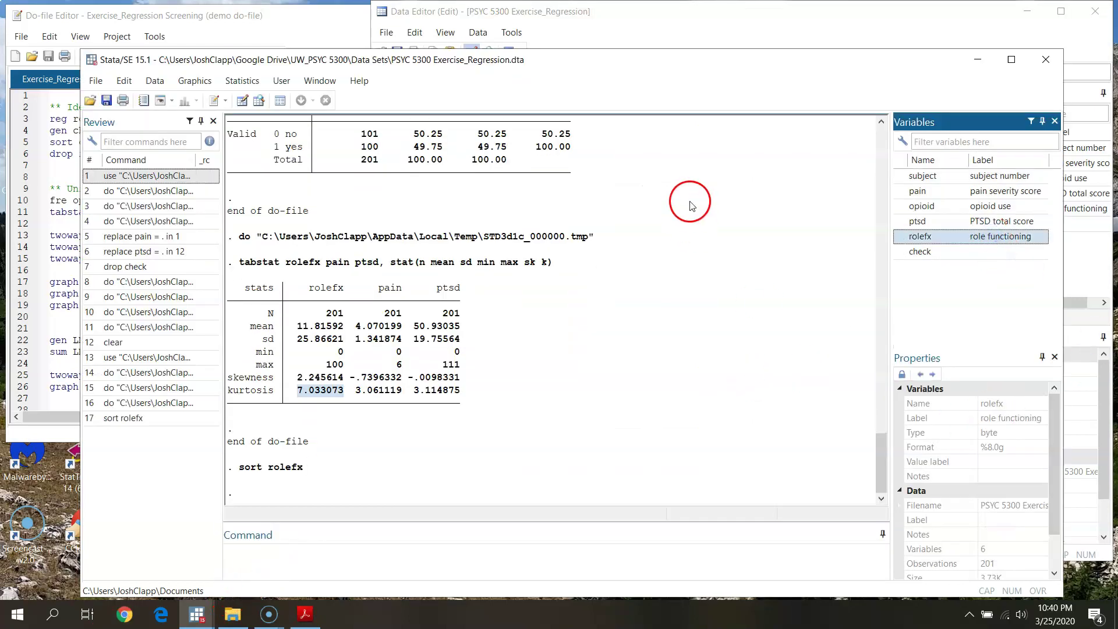
Look through the sorted rolefx column in the Data Editor for the distinct values it takes.
click(728, 24)
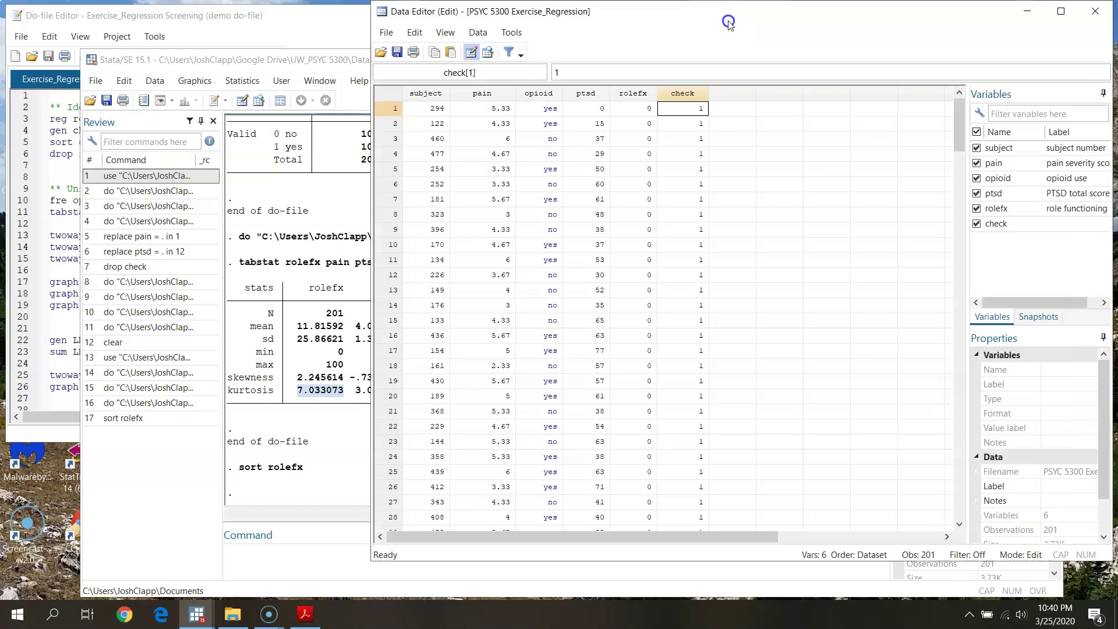
click(633, 93)
drag(958, 114, 1010, 442)
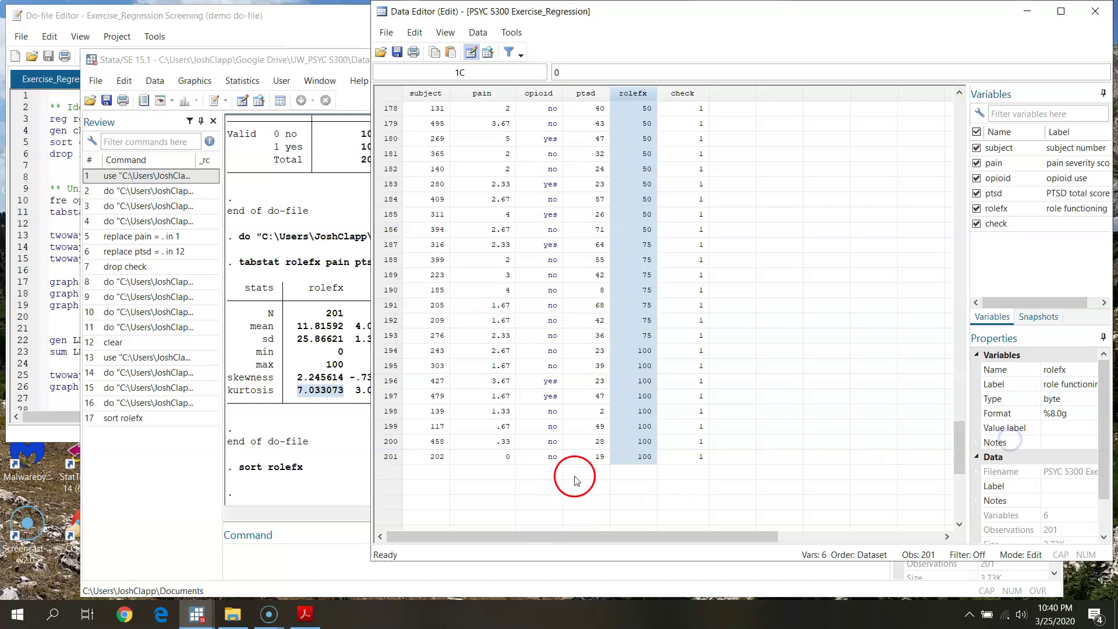
scroll(669, 373, up, 6)
scroll(668, 374, up, 5)
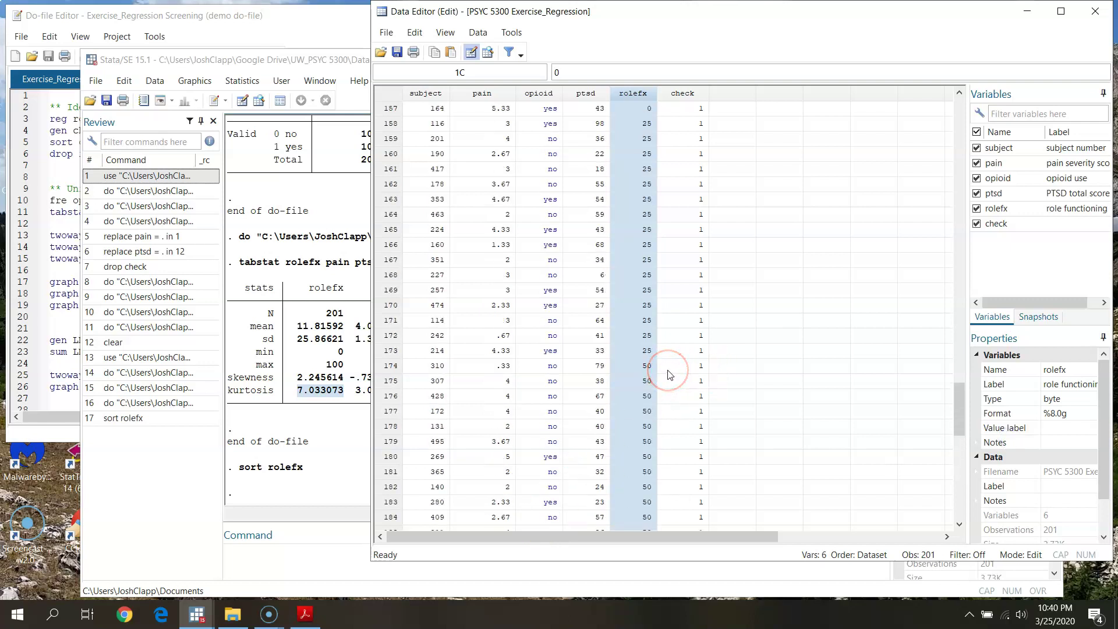
scroll(639, 392, down, 10)
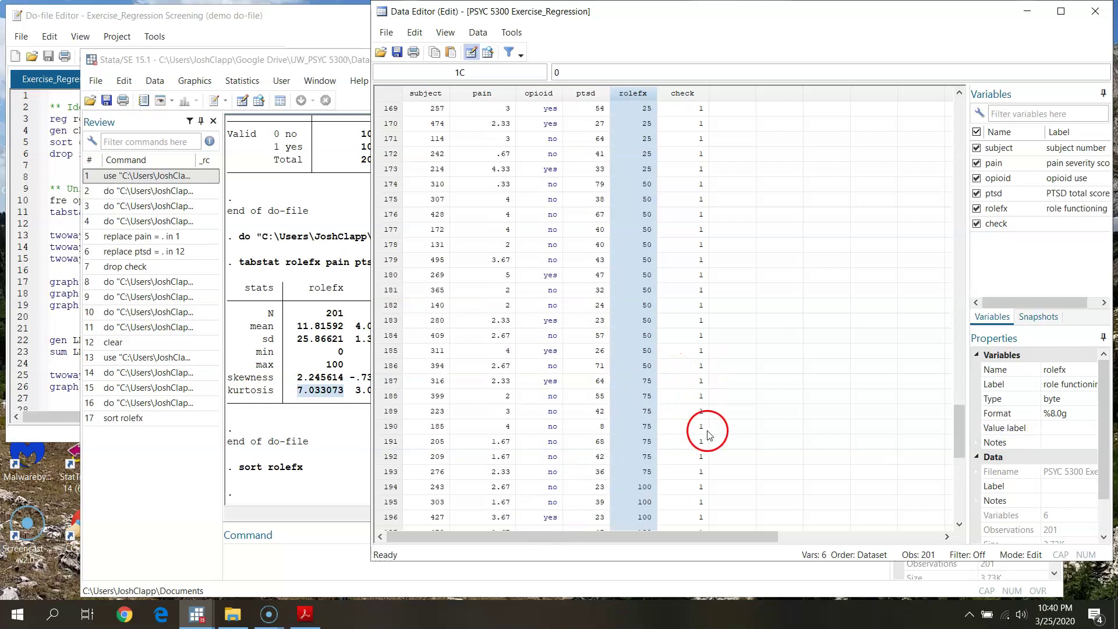
Examine the discrete, kdensity, name(h1) and replace parts of the do-file's rolefx twoway line.
click(324, 28)
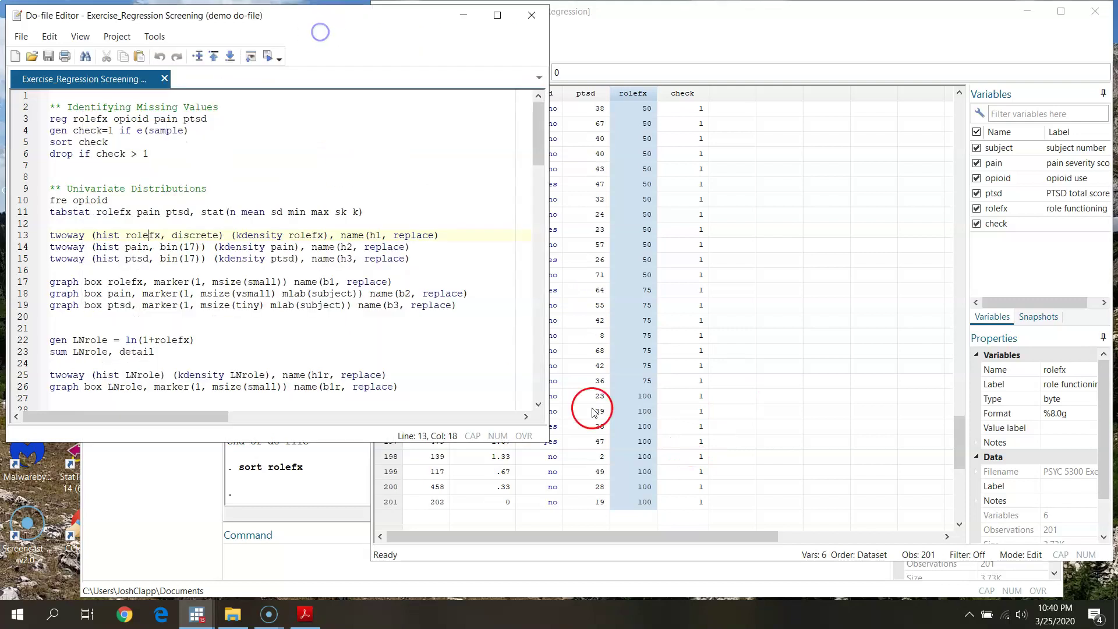
click(164, 553)
click(346, 29)
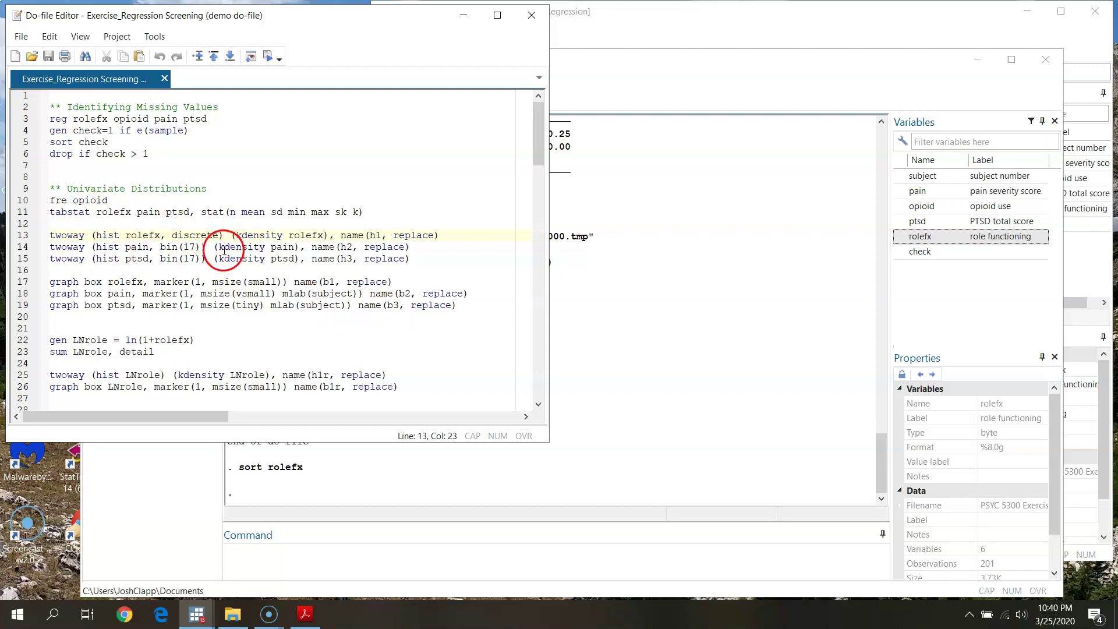
click(237, 237)
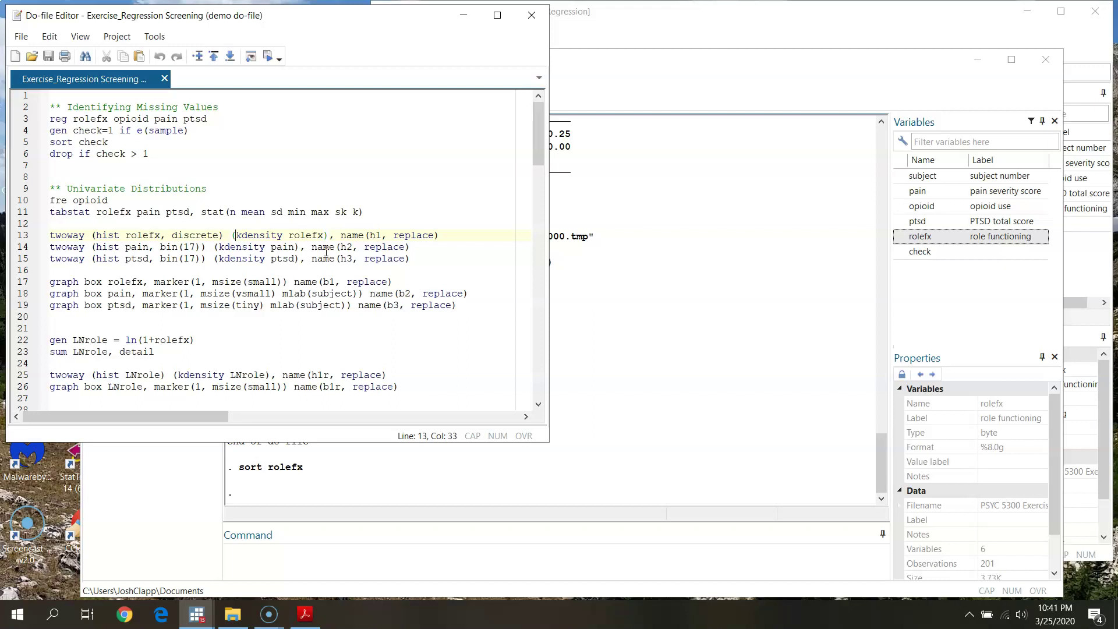
click(351, 235)
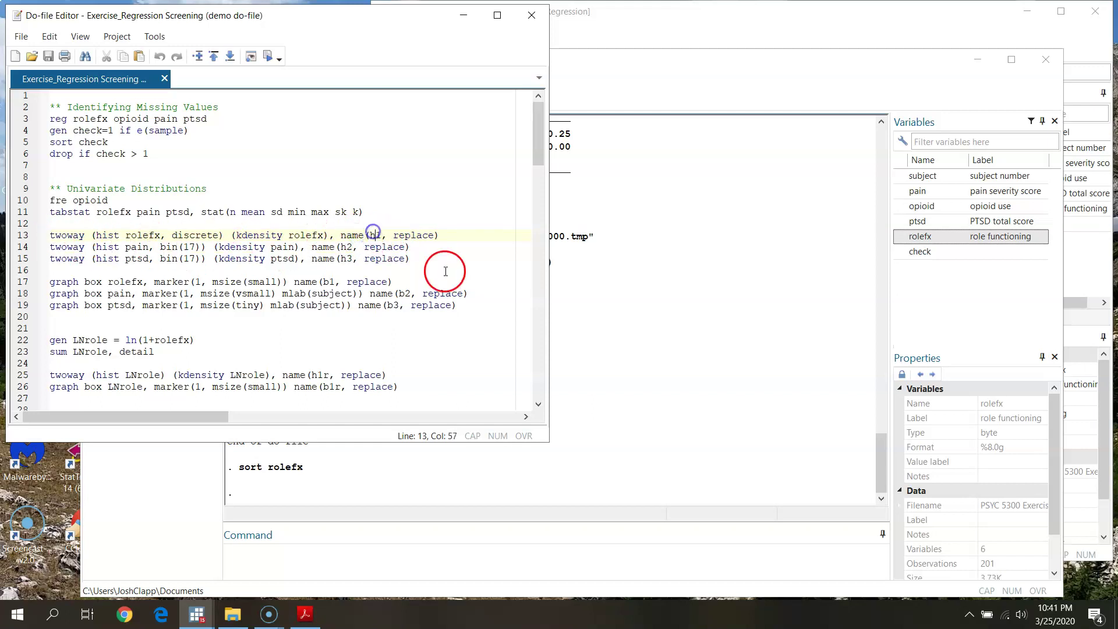
click(411, 235)
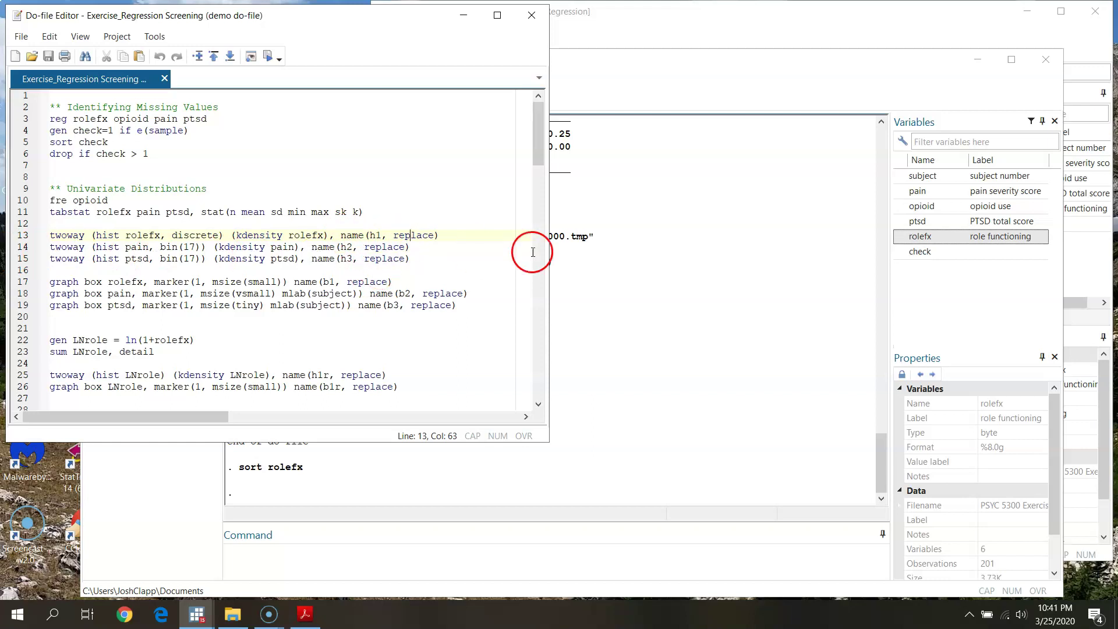
Run only the rolefx twoway line to graph its histogram with kernel density as h1, inspect the distribution, and return to the do-file.
click(19, 237)
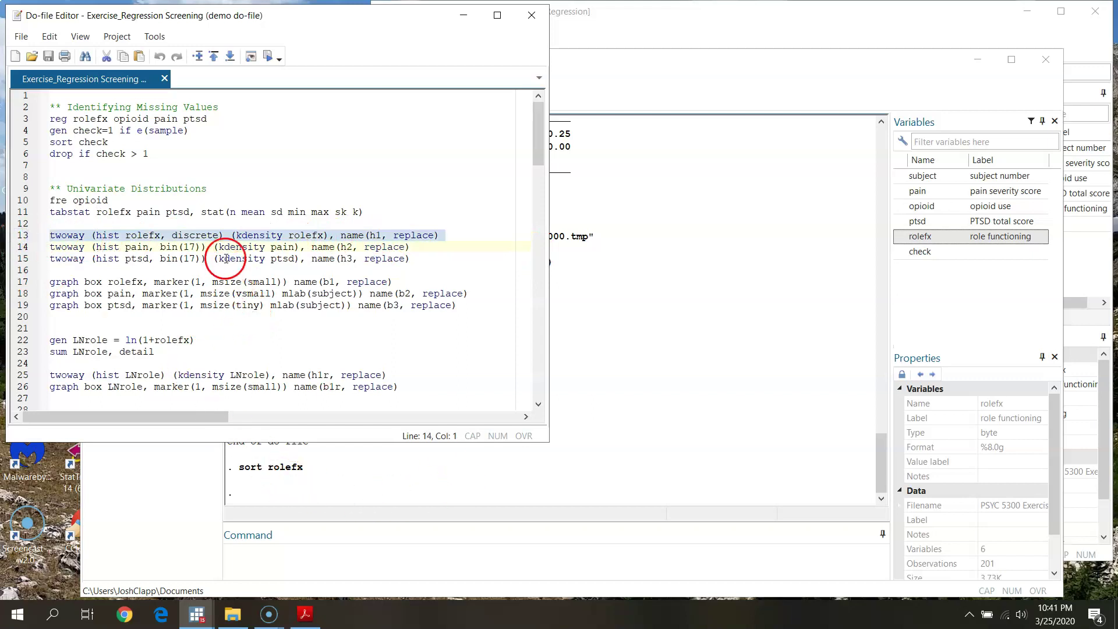
click(268, 56)
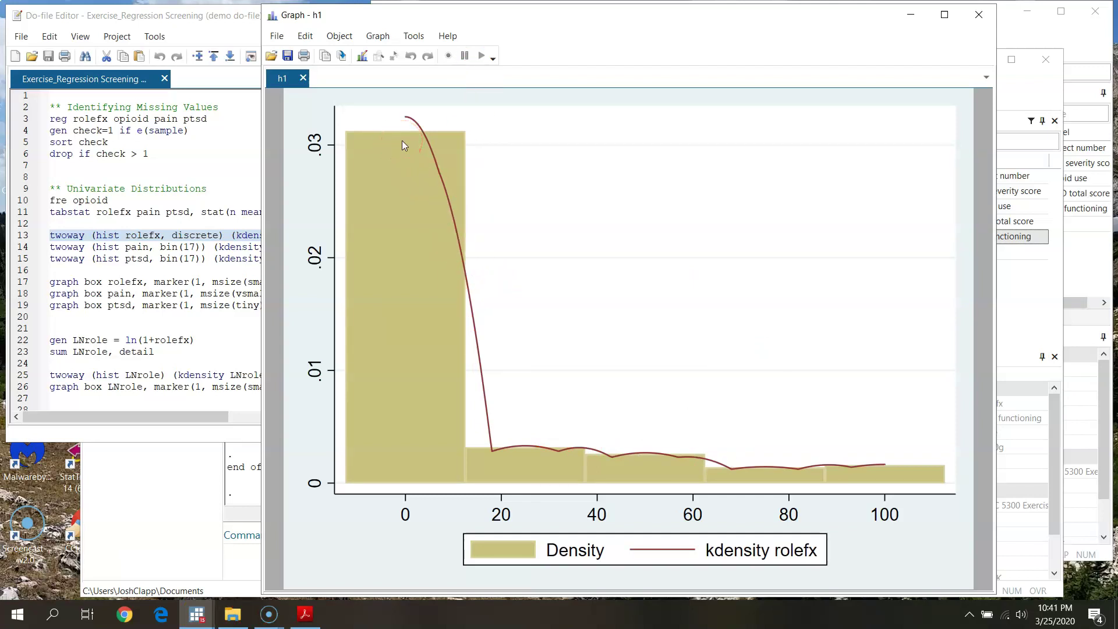
click(420, 90)
click(419, 178)
click(204, 29)
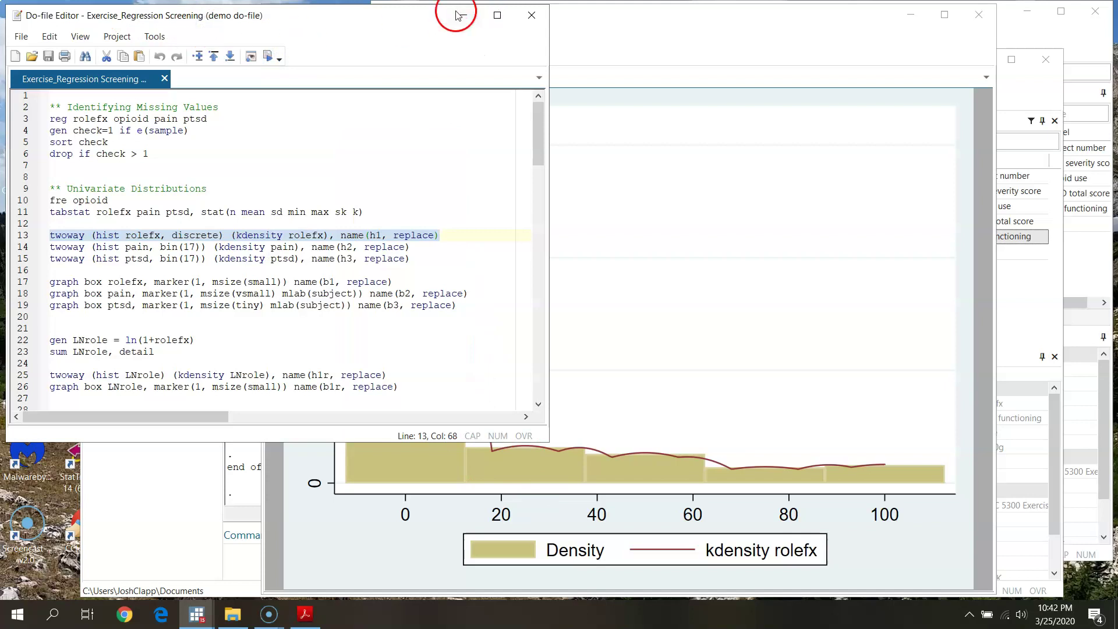
Move the h1 graph clear of the do-file and examine the hist and bin(17) parts of the pain twoway line.
click(727, 49)
drag(605, 17, 756, 18)
click(383, 34)
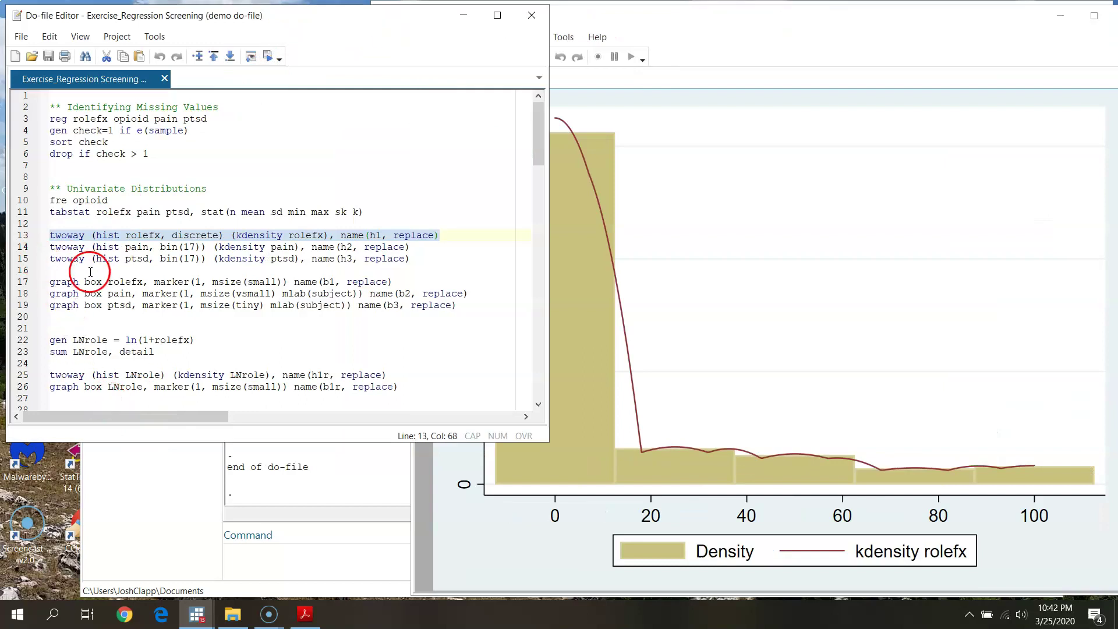
click(20, 247)
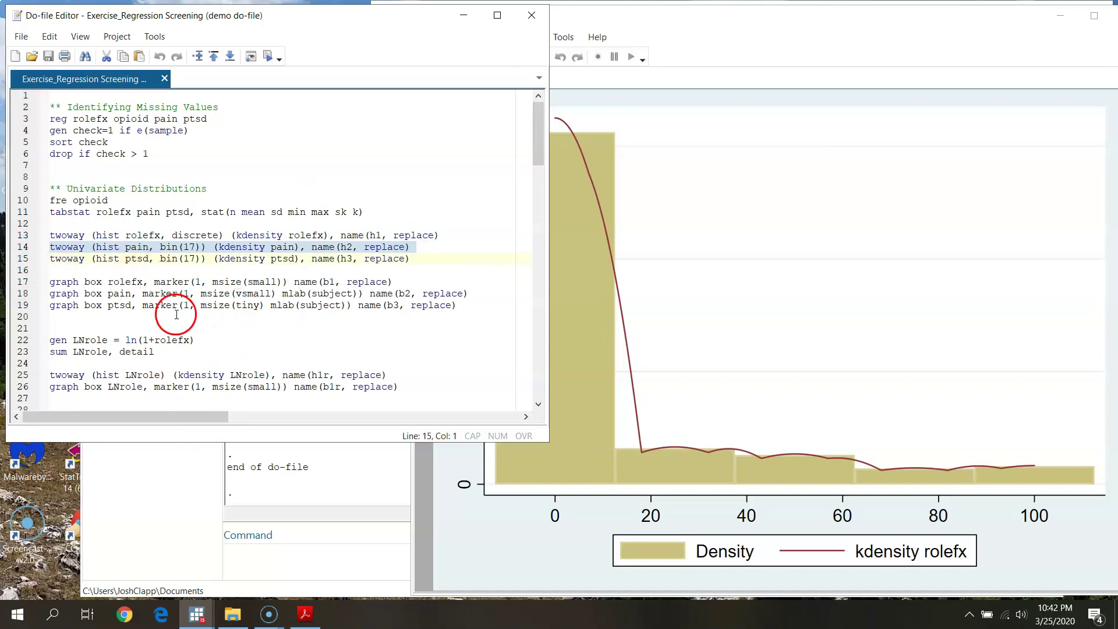
click(80, 252)
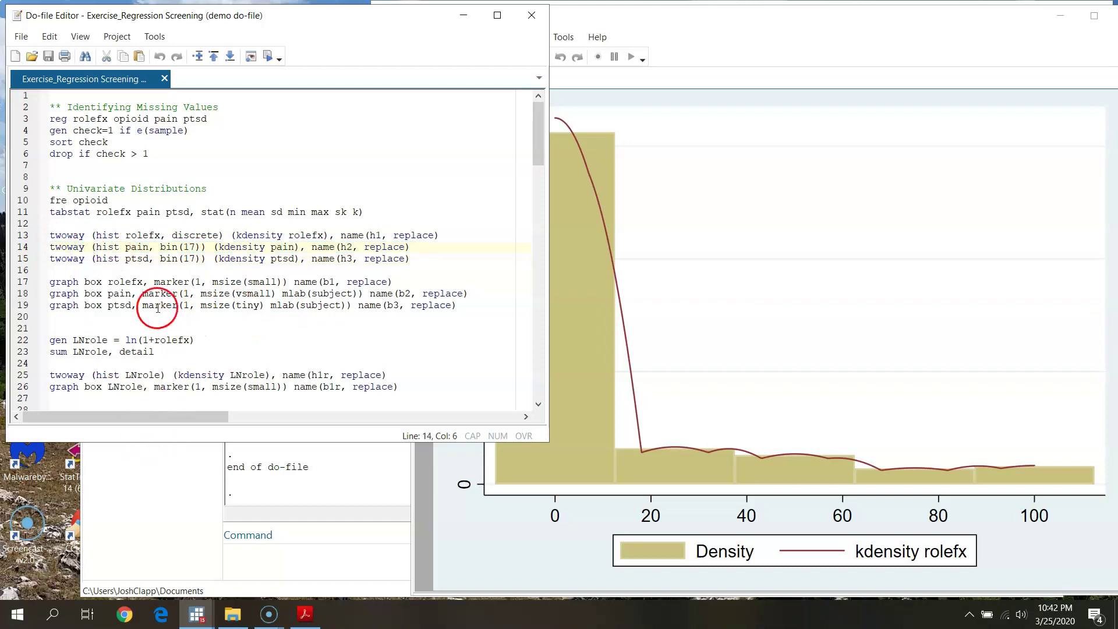
click(110, 245)
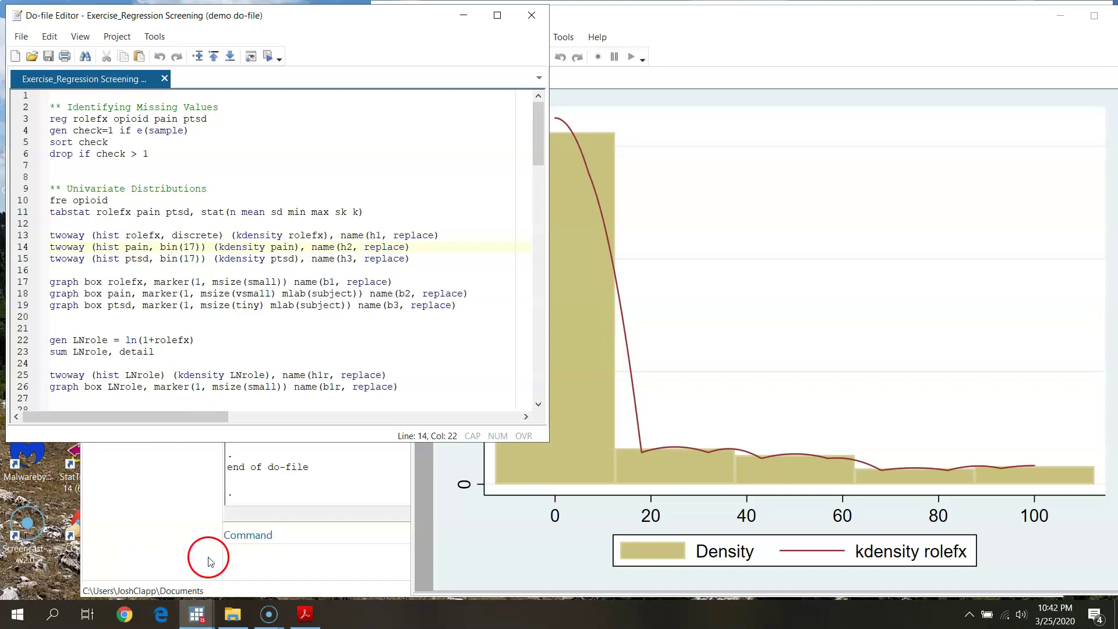
Calculate the histogram bin count from the sample size by running display sqrt(201)+3.
click(166, 530)
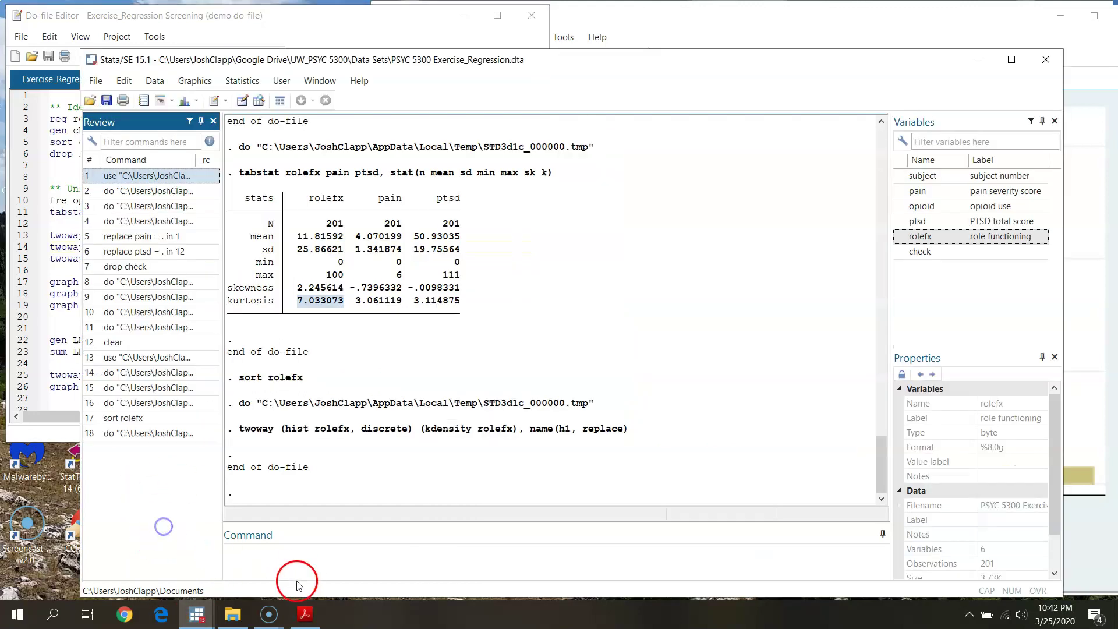
click(295, 561)
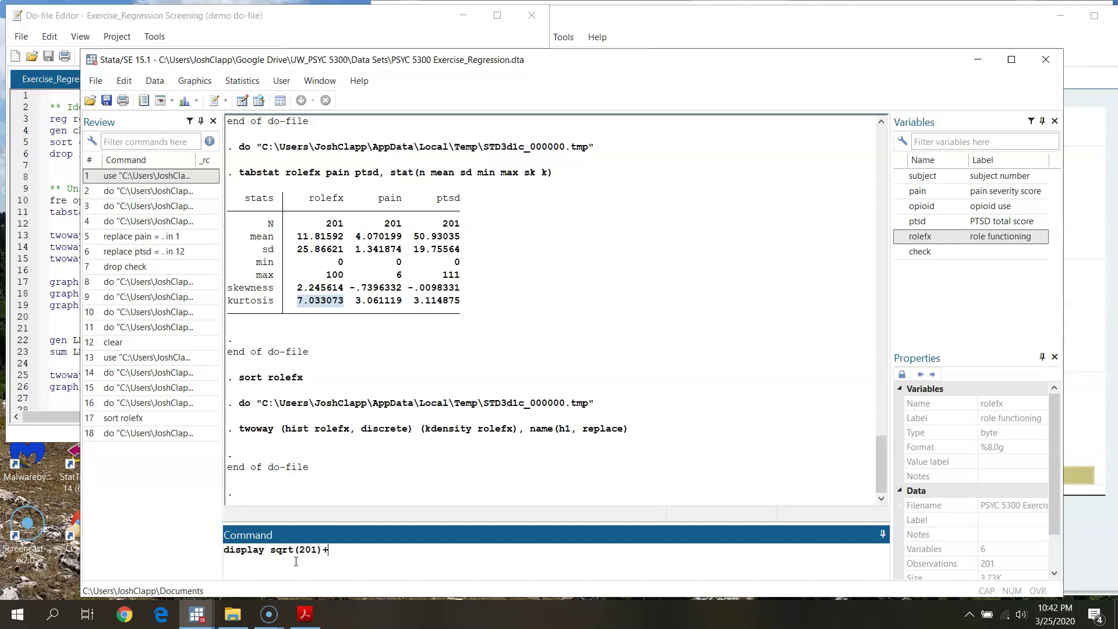
key(Return)
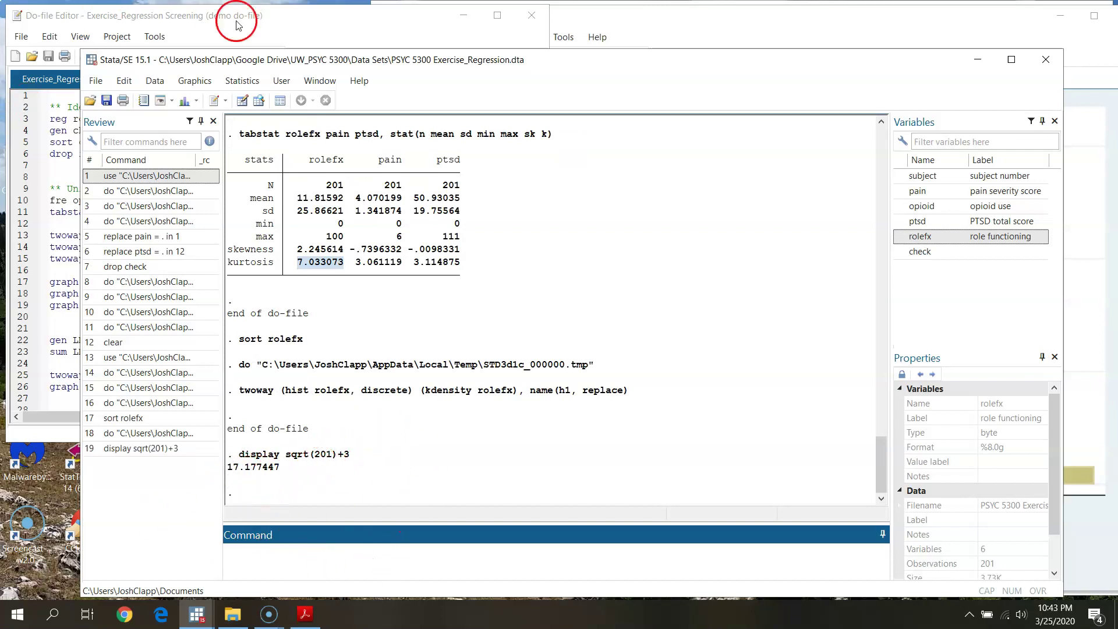
Run only the pain twoway line to graph its 17-bin histogram with kernel density as h2, and compare it with h1.
click(336, 23)
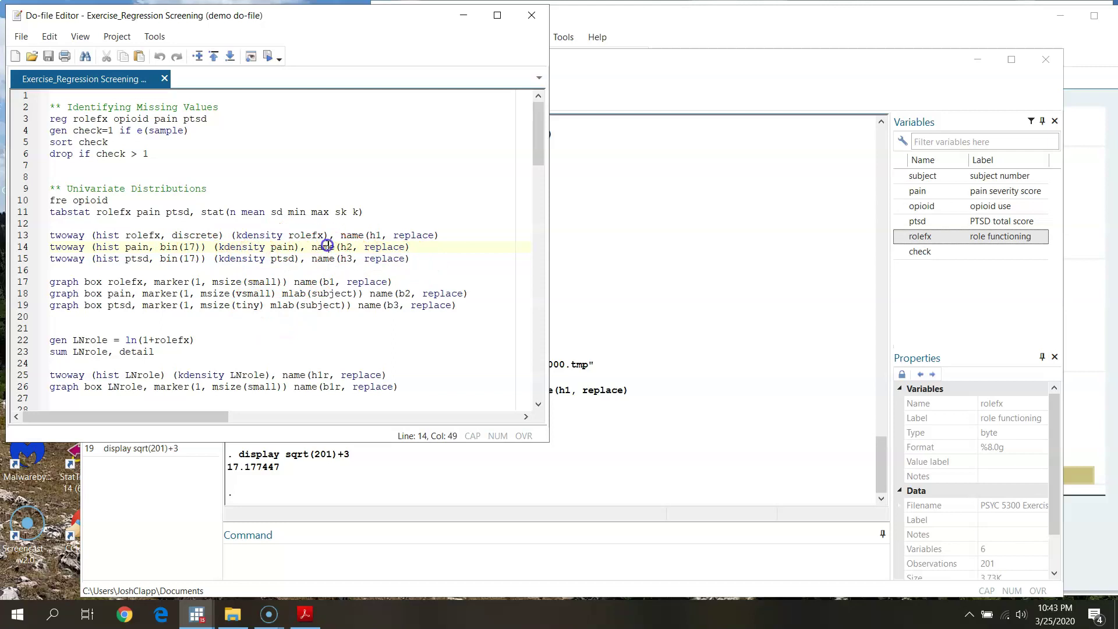
click(18, 248)
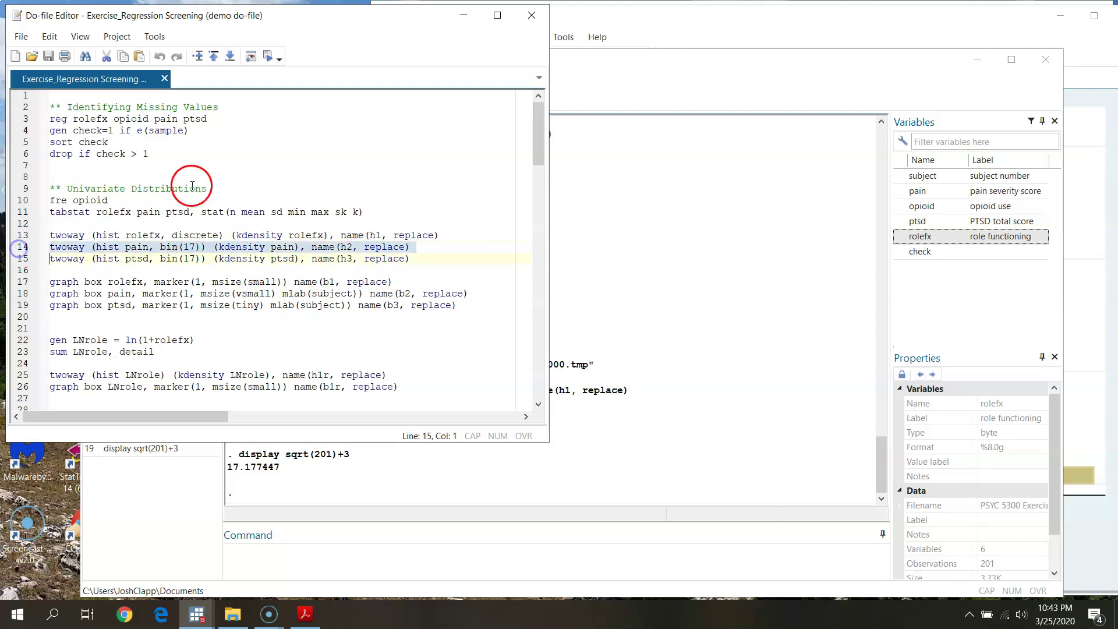
click(267, 56)
drag(809, 26, 837, 35)
click(1084, 56)
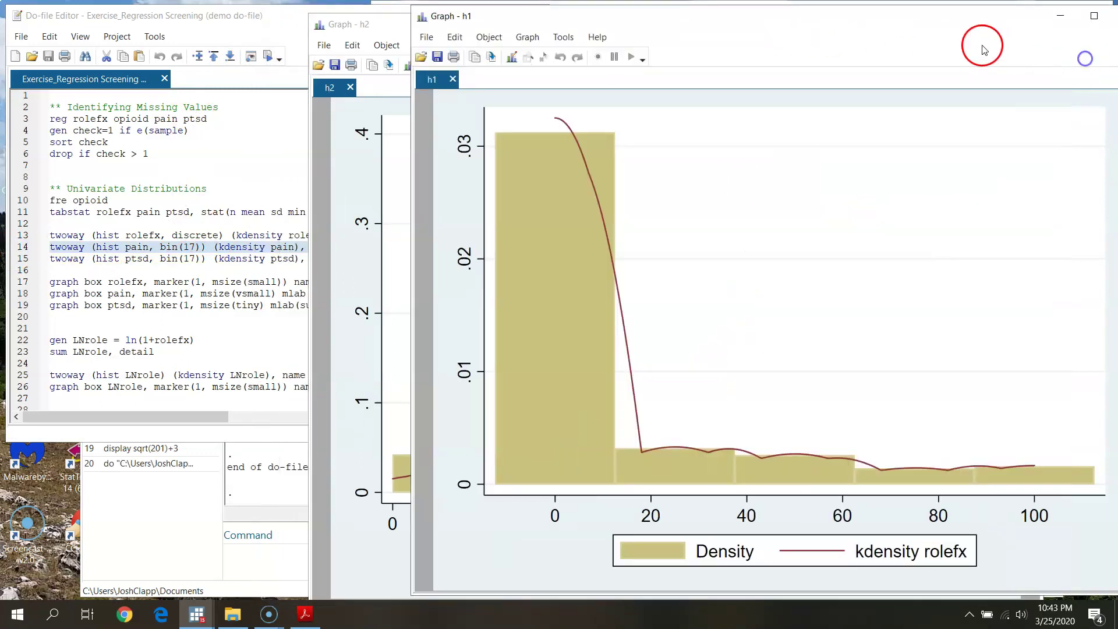
drag(734, 21, 327, 17)
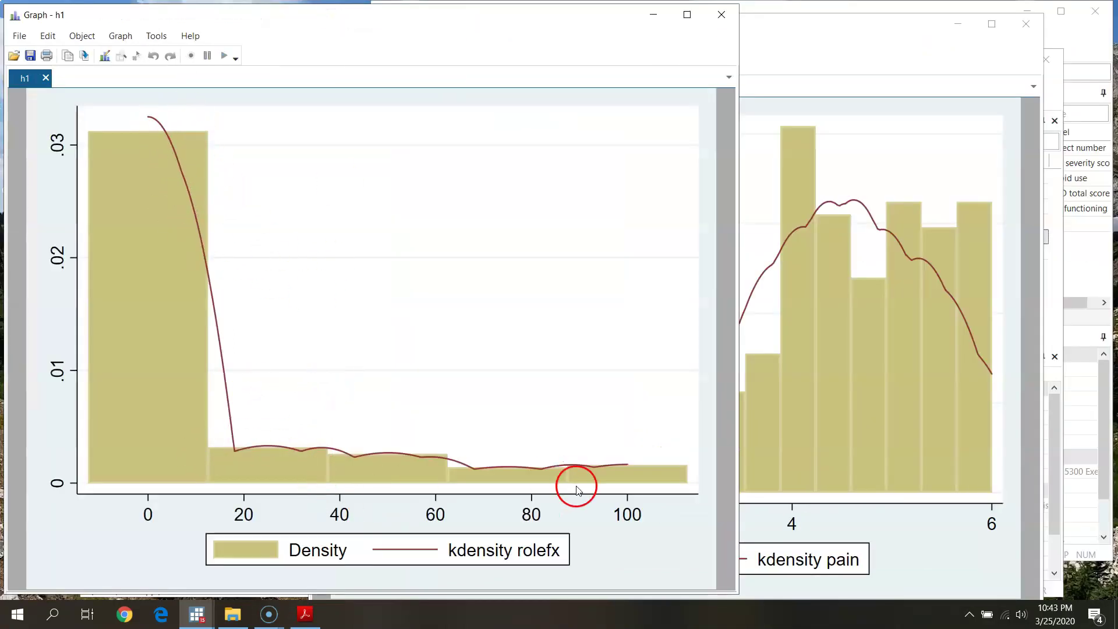
click(971, 57)
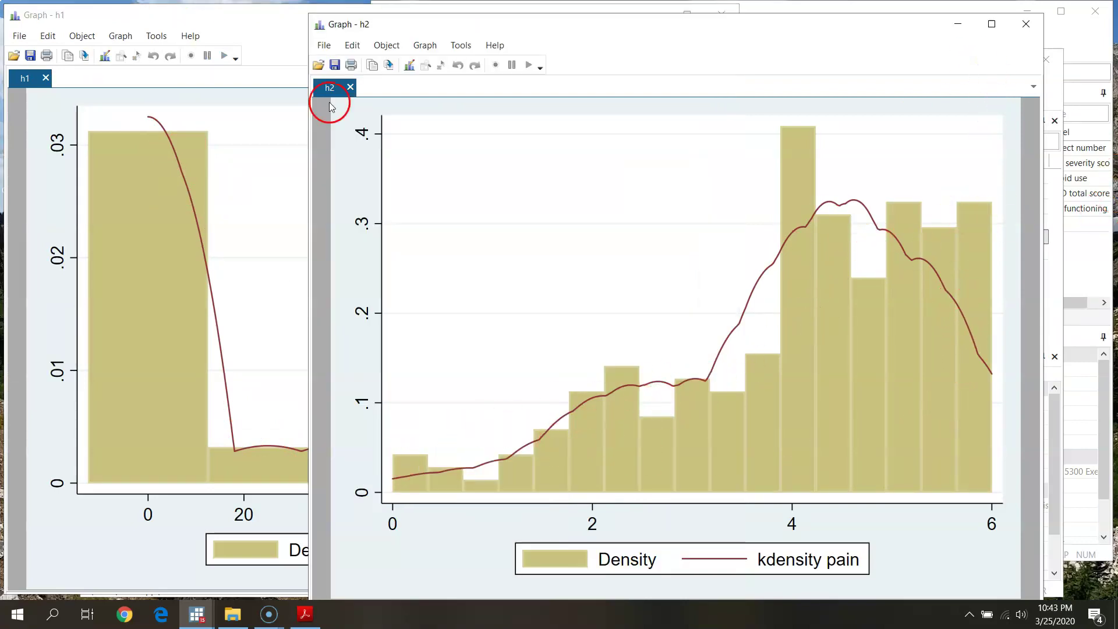
Check pain's skewness and kurtosis in the tabstat table against the h2 histogram, and return to the do-file.
click(955, 27)
click(654, 12)
click(757, 78)
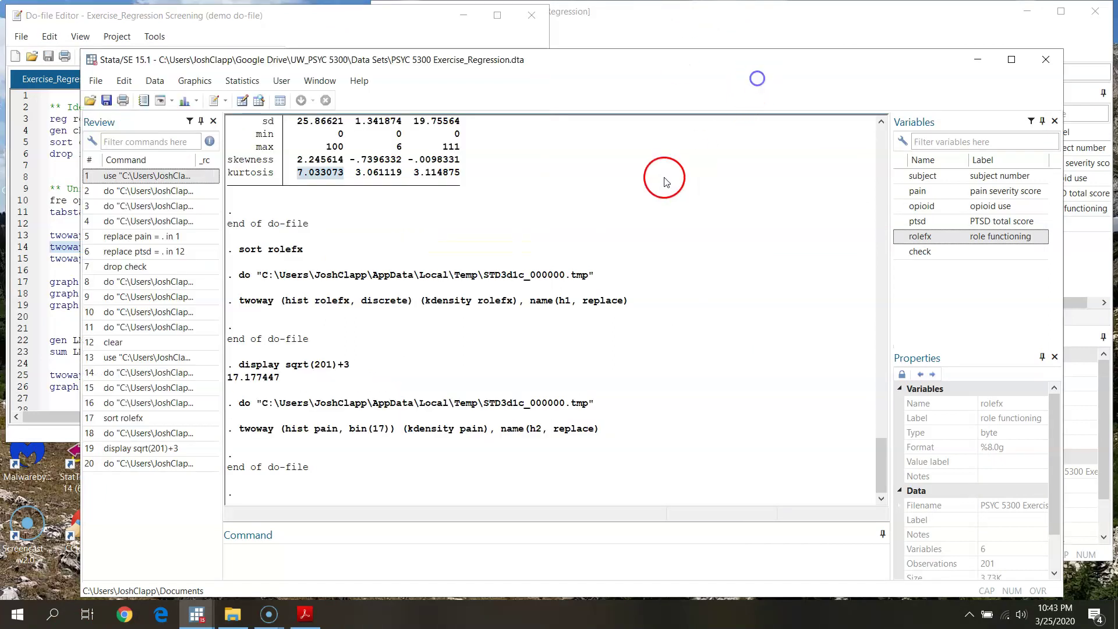
scroll(428, 400, up, 4)
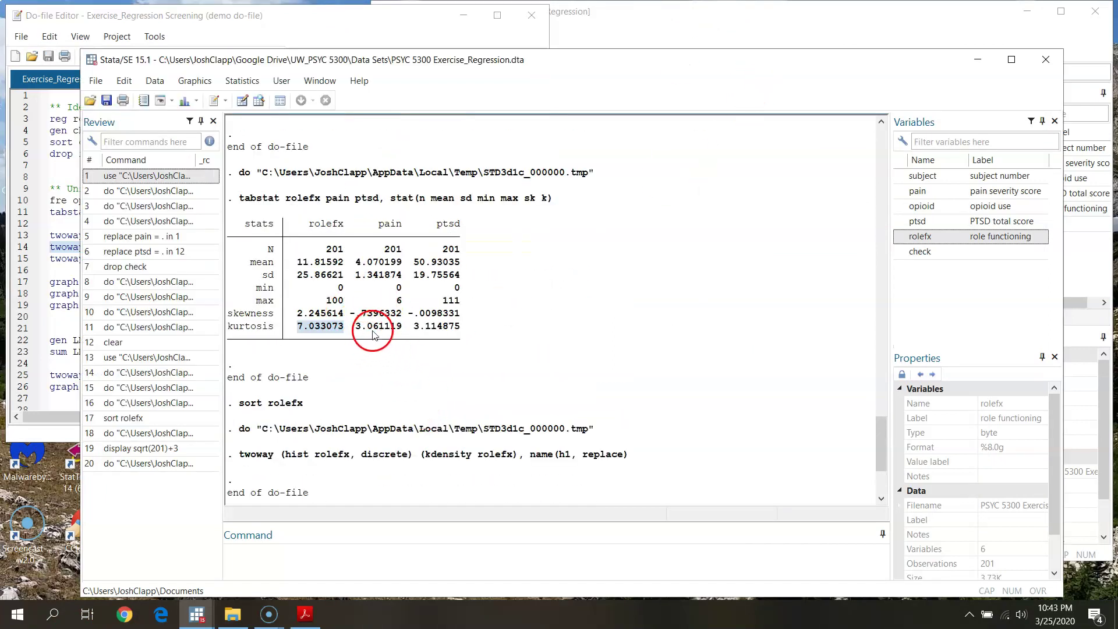
click(197, 614)
click(617, 559)
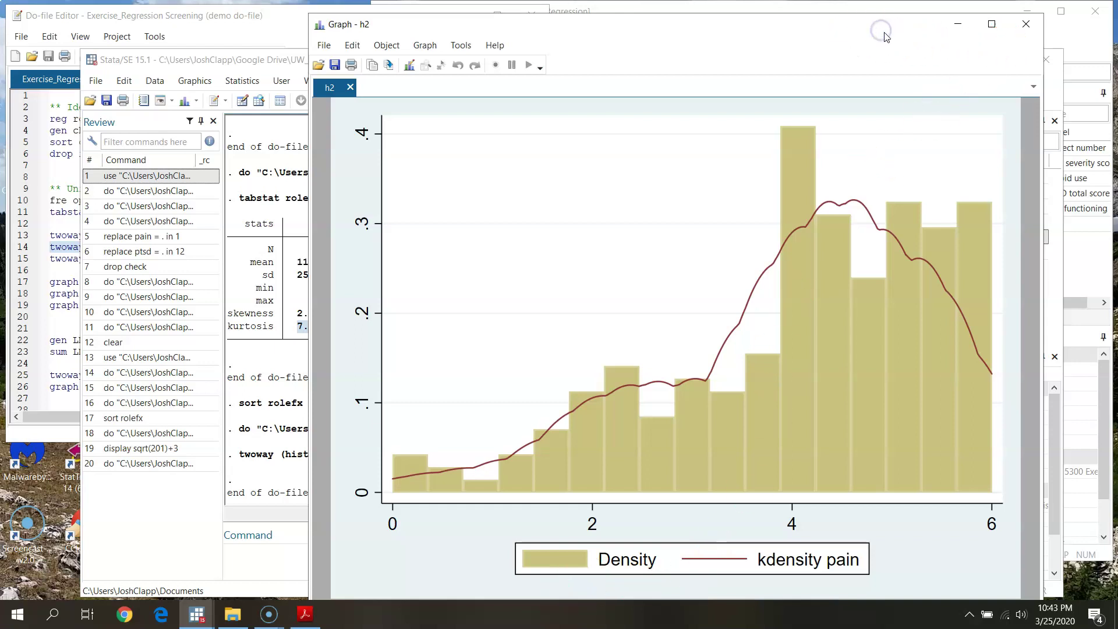
click(951, 25)
click(262, 20)
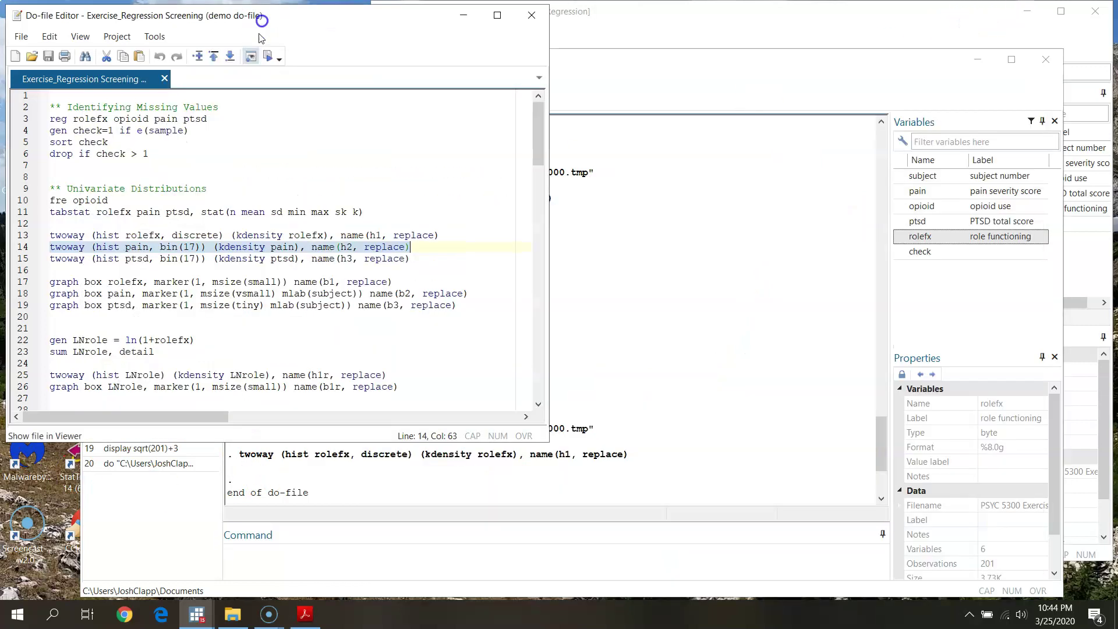
Run only the ptsd twoway line to graph its 17-bin histogram with kernel density as h3, and move the graph aside.
click(21, 258)
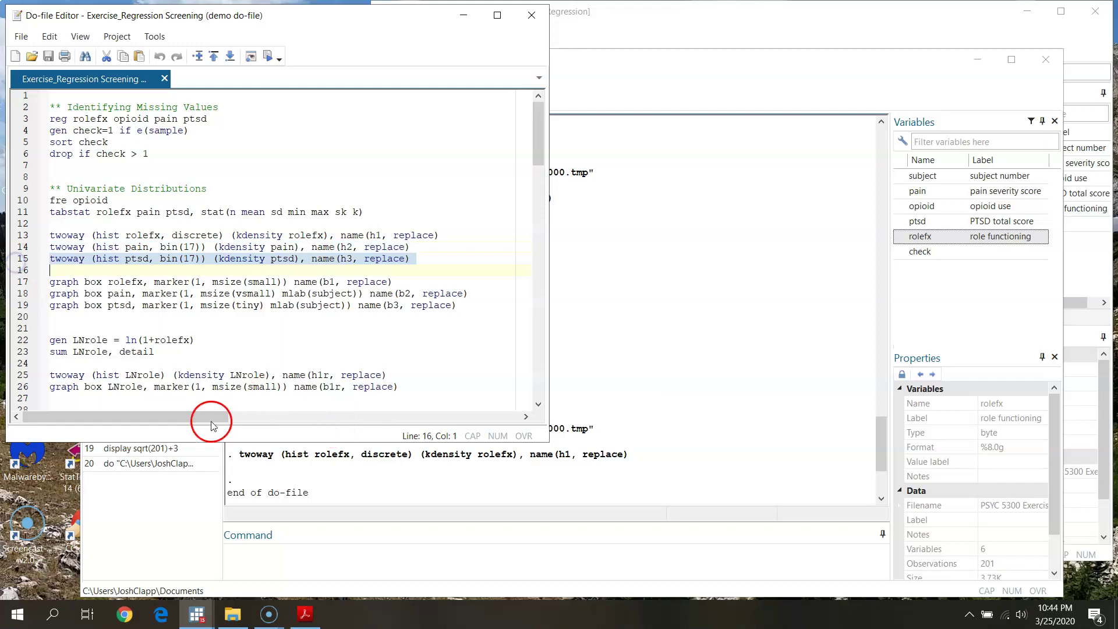
click(268, 59)
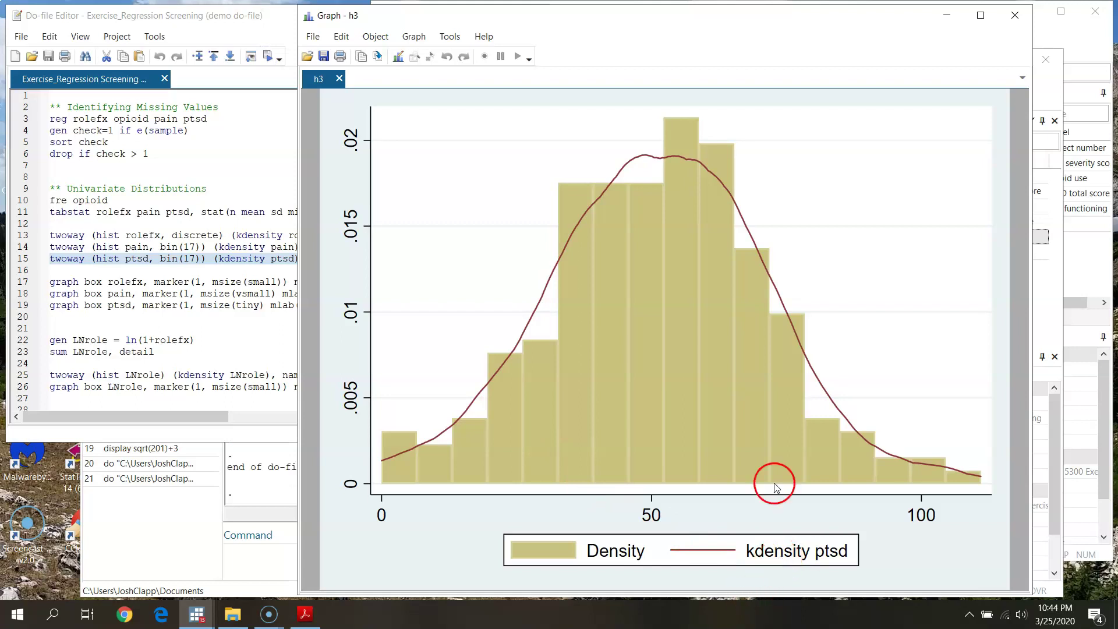
drag(732, 23, 818, 23)
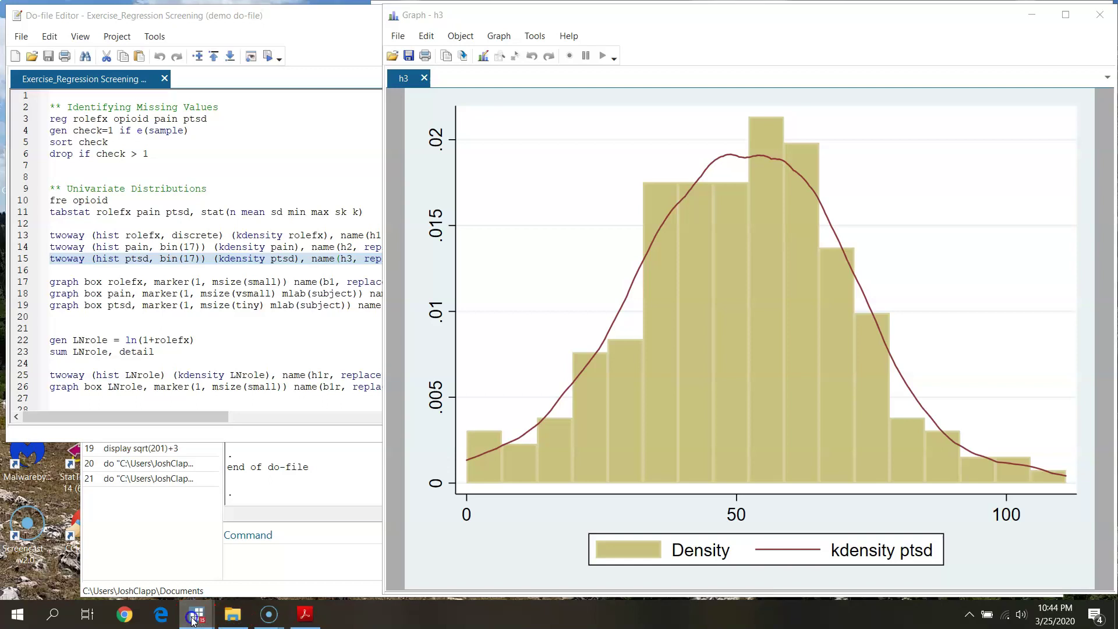
Compare the h2 pain histogram side by side with the h3 ptsd histogram, and close the h3 graph.
mouse_move(197, 614)
click(561, 574)
click(750, 41)
drag(619, 35, 337, 37)
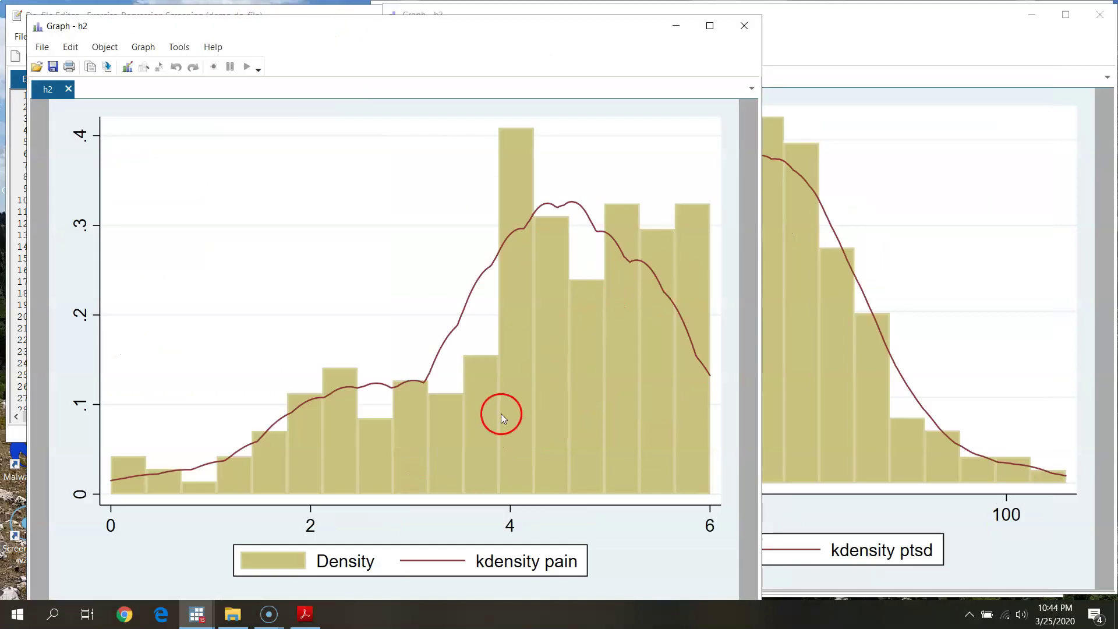
click(919, 37)
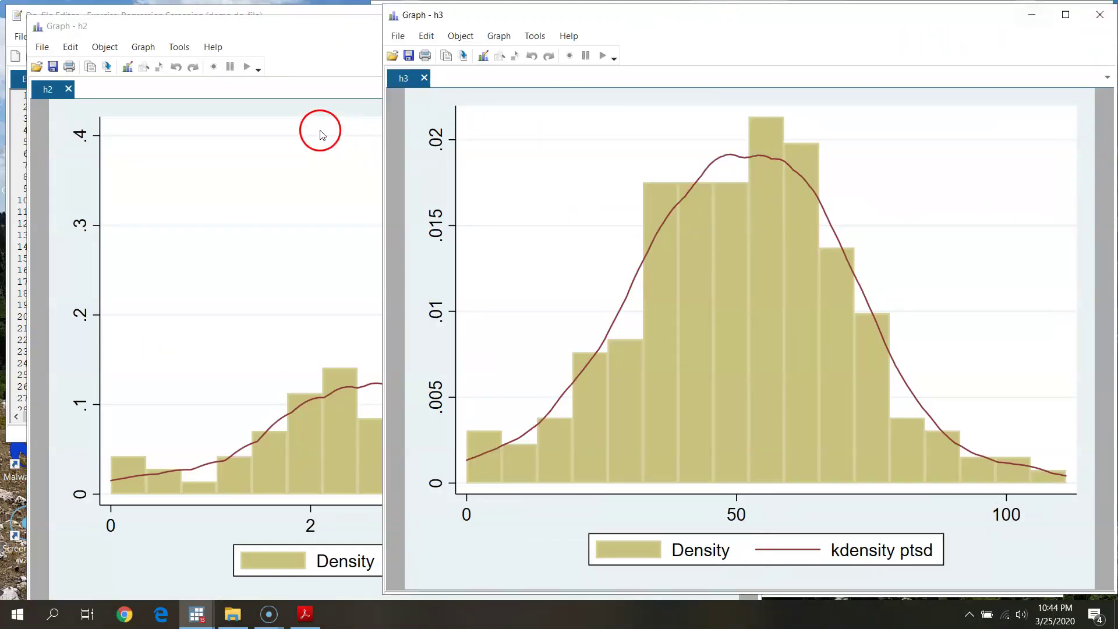
click(320, 48)
click(759, 21)
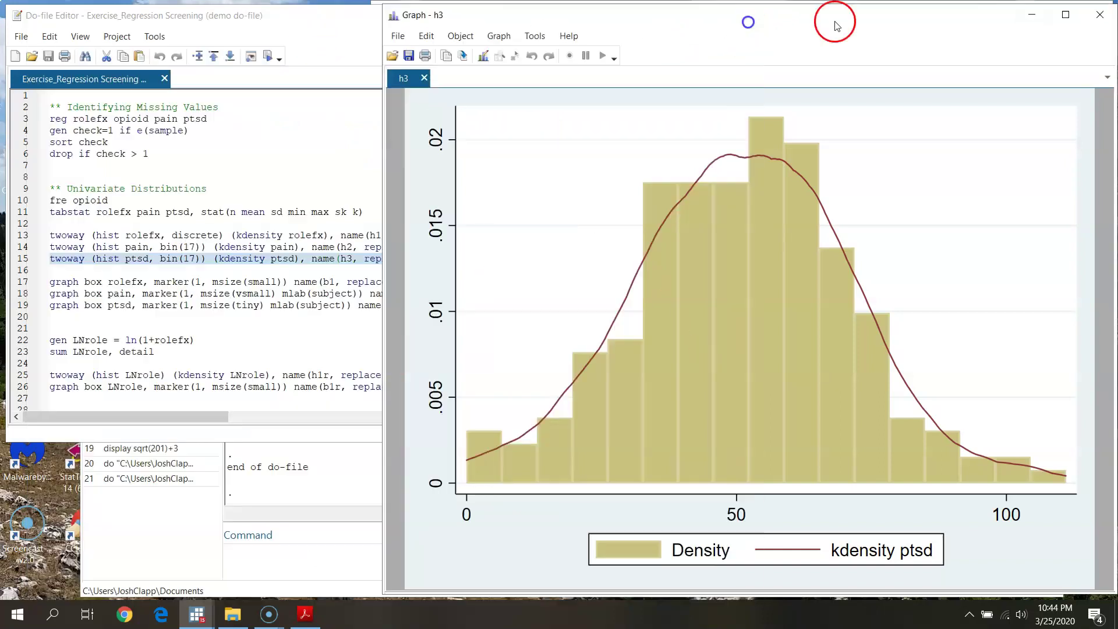
click(1099, 16)
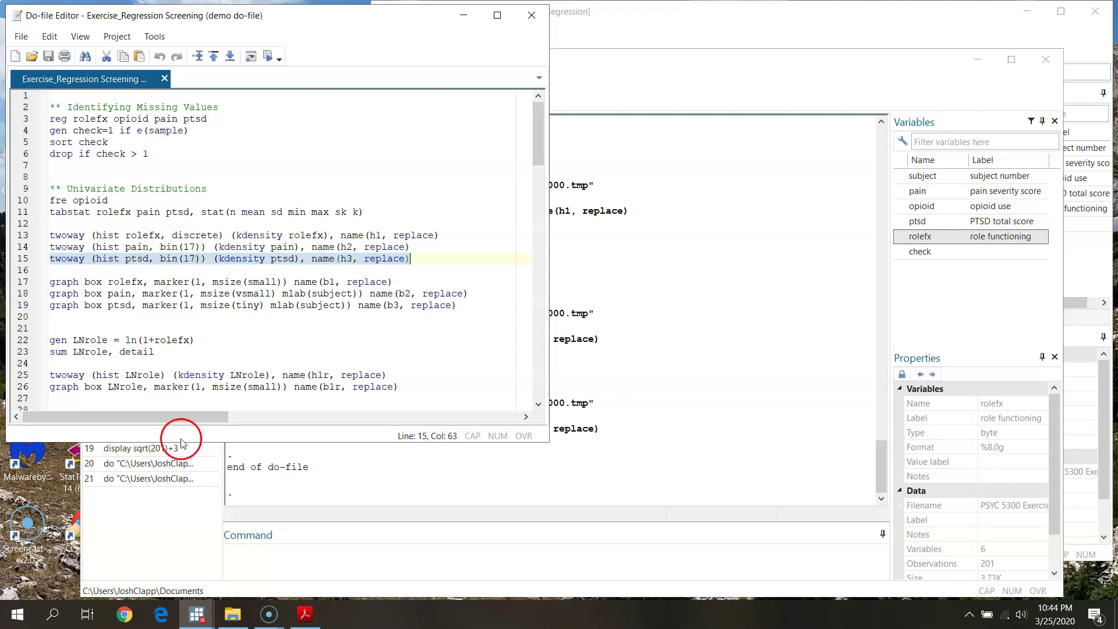
Review the h1 rolefx histogram again and return to the twoway lines in the do-file.
click(197, 614)
click(446, 580)
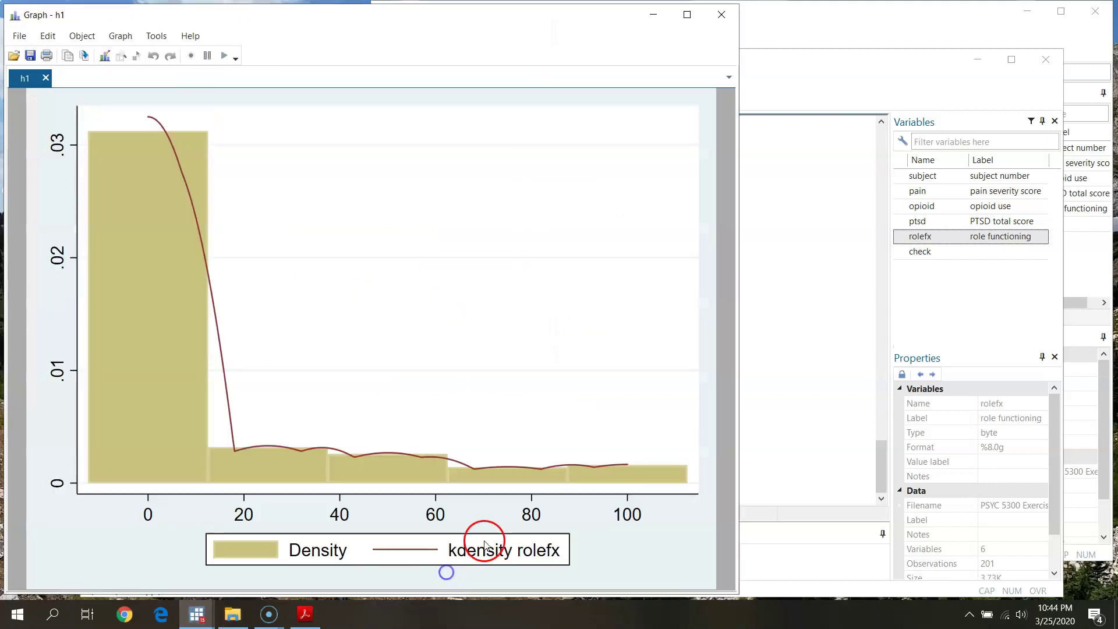
click(653, 14)
click(219, 247)
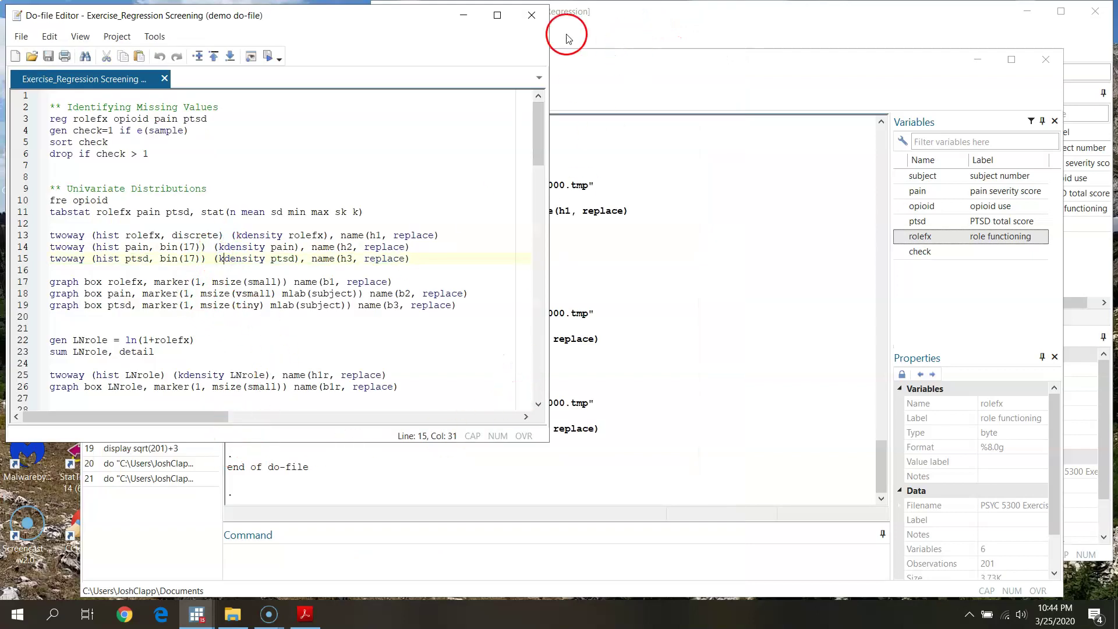
Examine the graph box, marker(1, msize(small)) and name(b1, replace) parts of the do-file's rolefx box plot line.
click(22, 284)
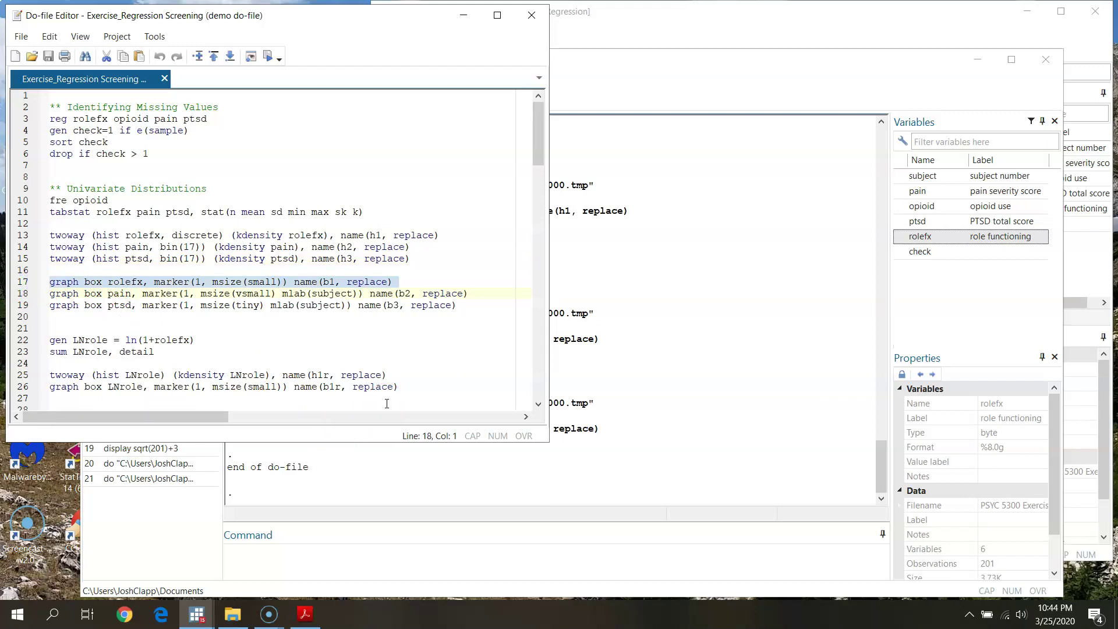
click(74, 282)
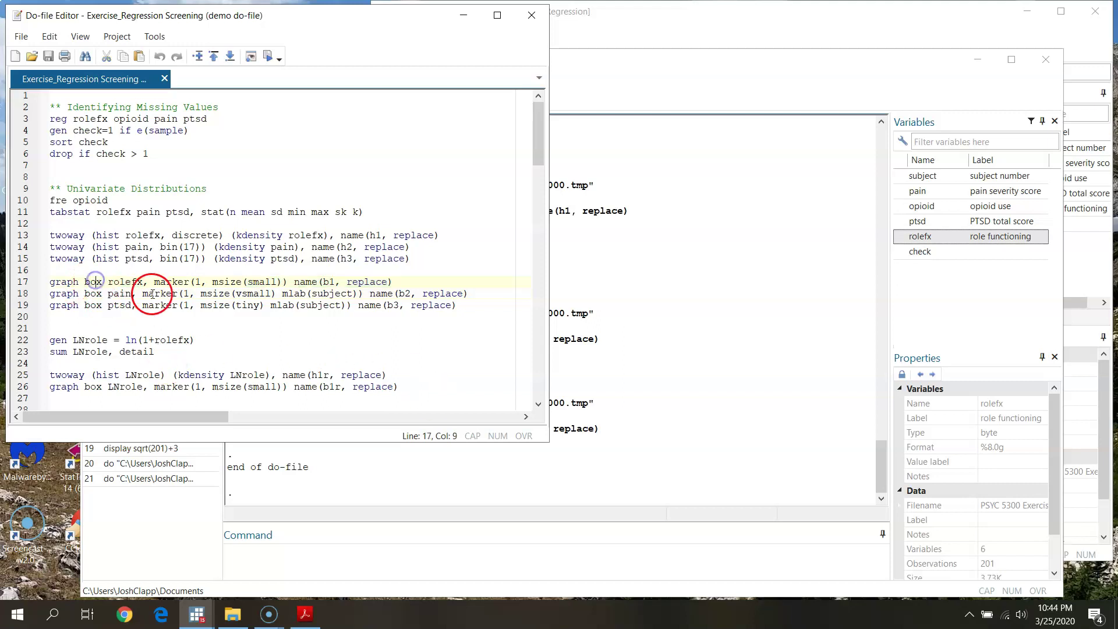
click(137, 282)
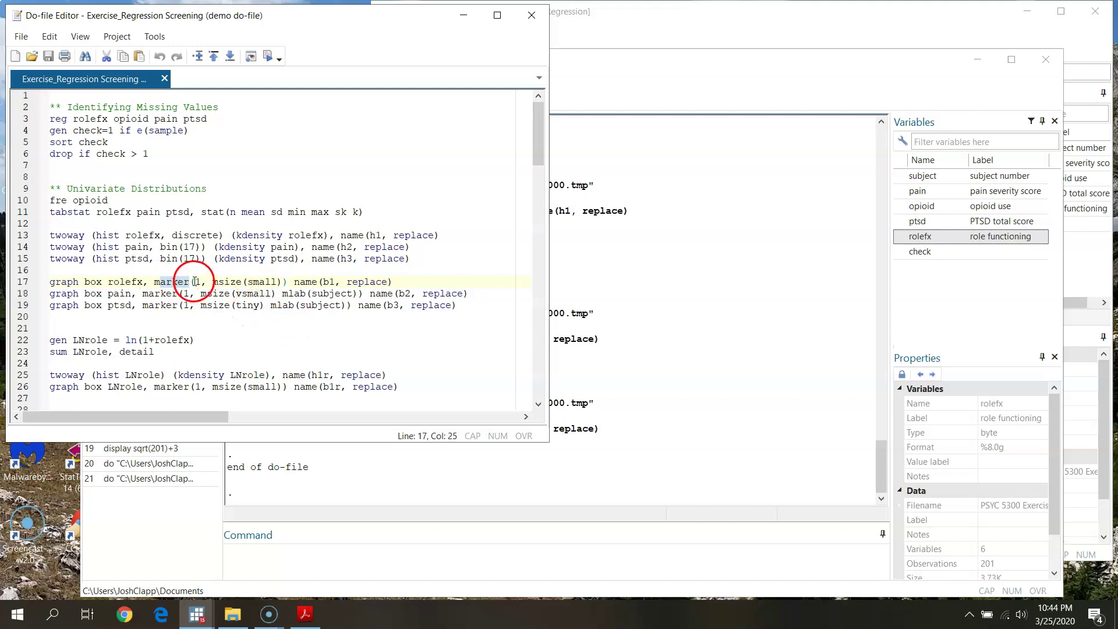
click(196, 282)
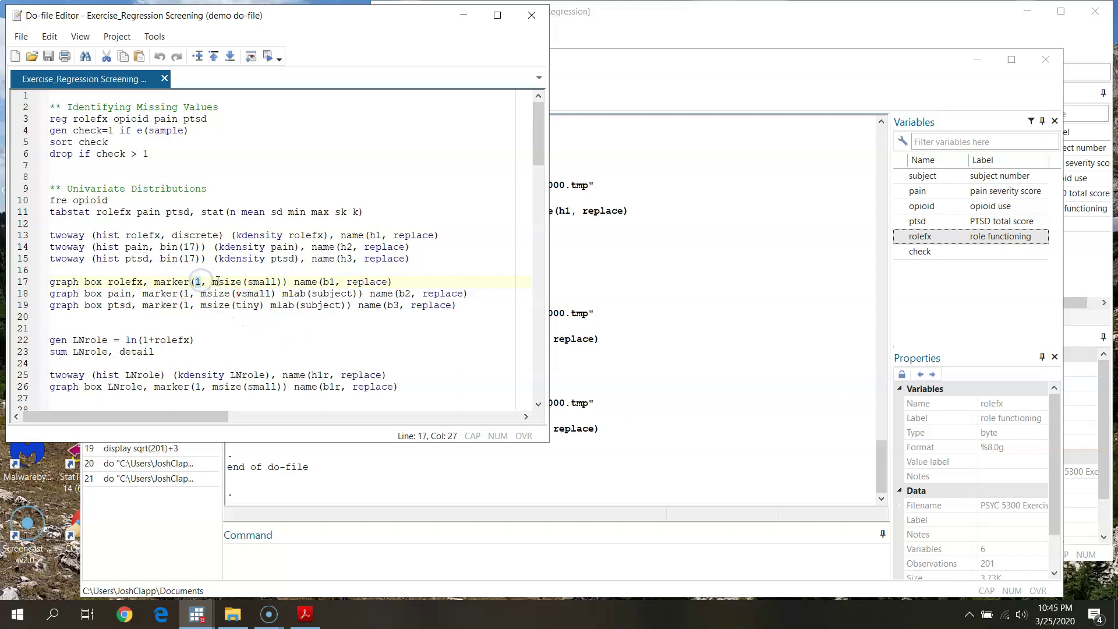
click(218, 287)
click(314, 283)
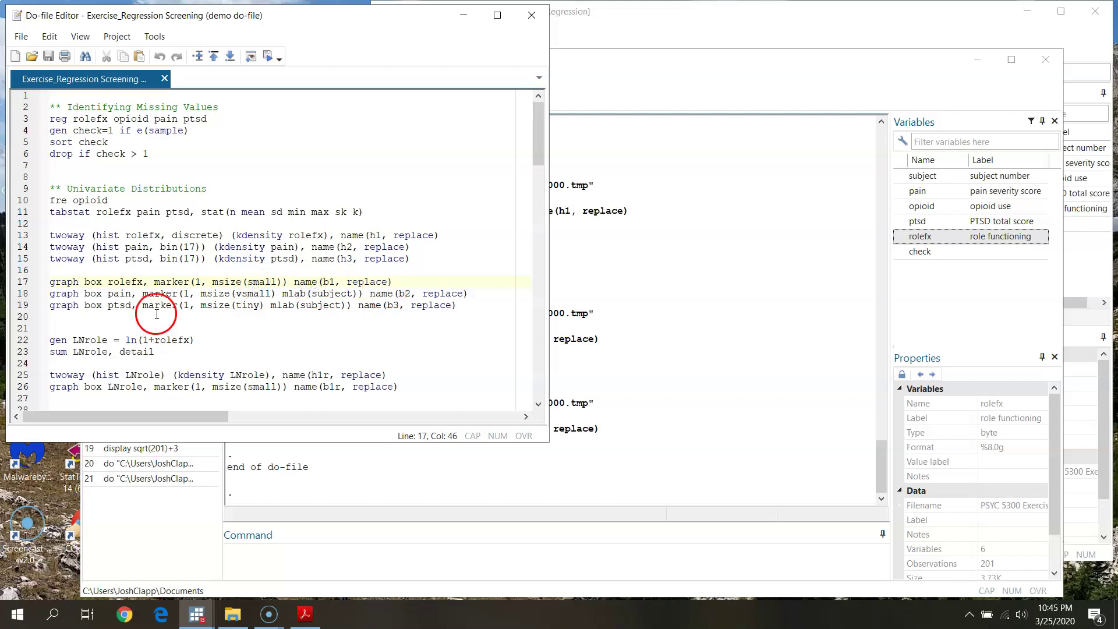
Run only the rolefx graph box line to produce box plot b1, inspect its outlying points, and close the graph.
click(21, 282)
click(267, 56)
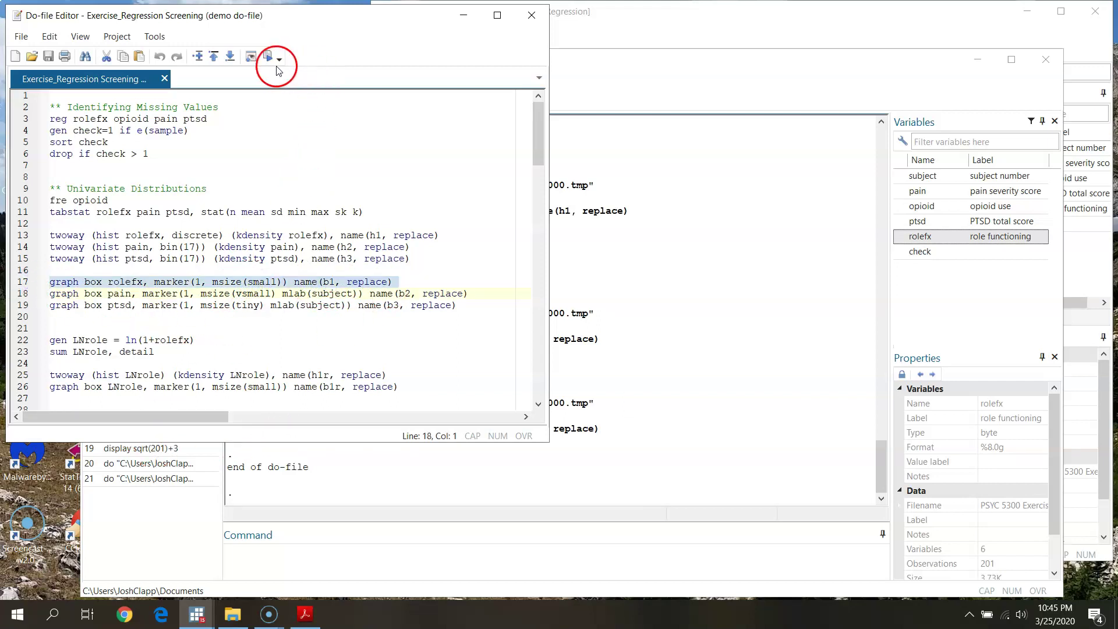
click(617, 526)
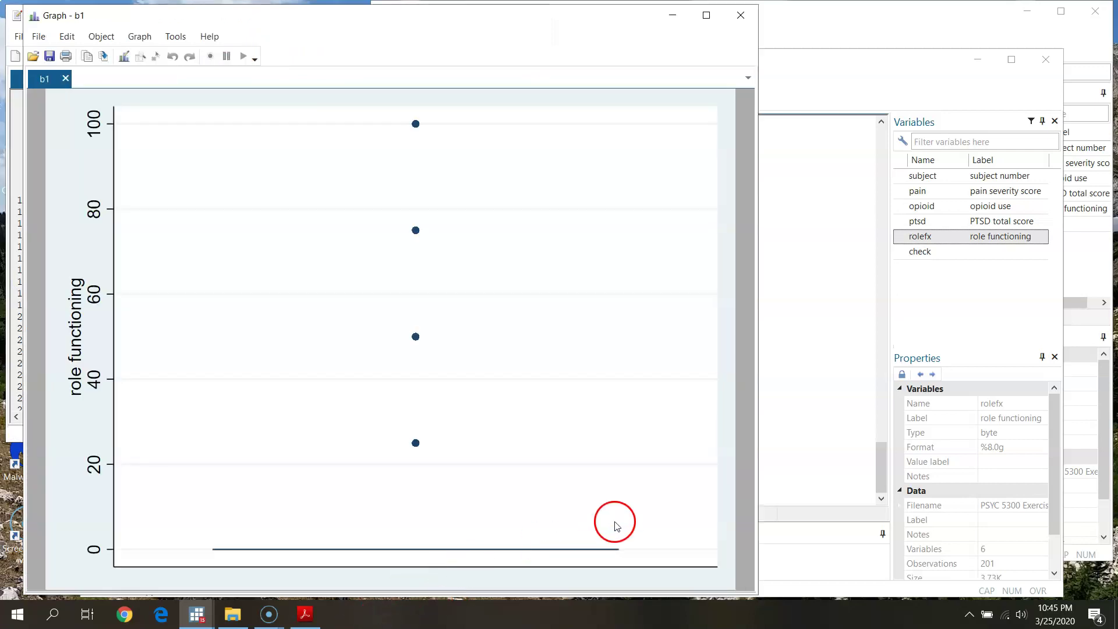
drag(455, 19, 781, 27)
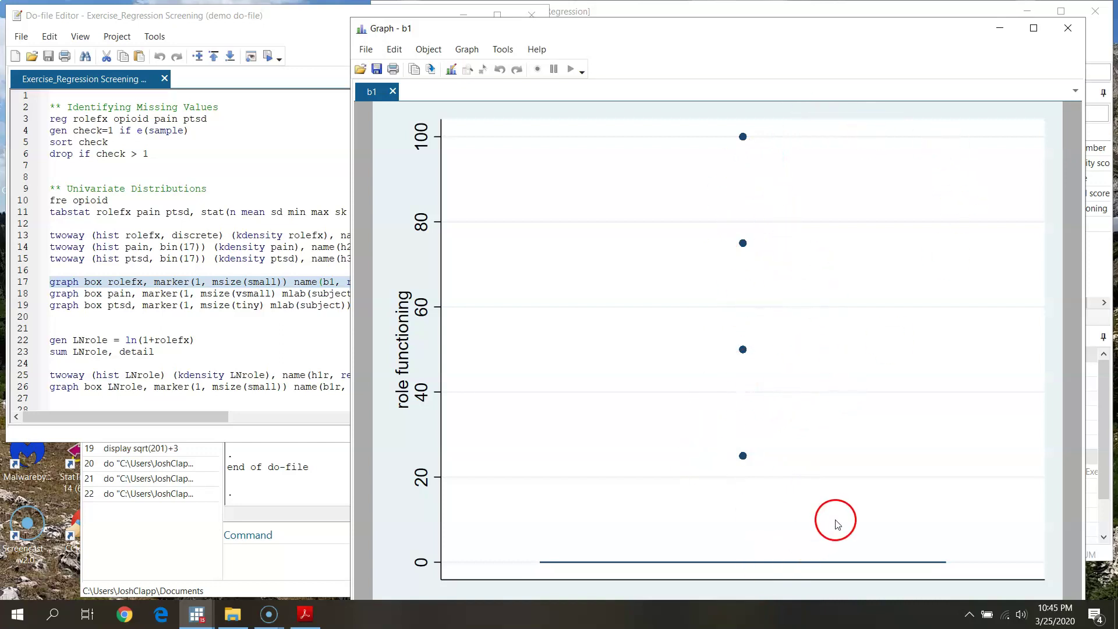
click(1070, 29)
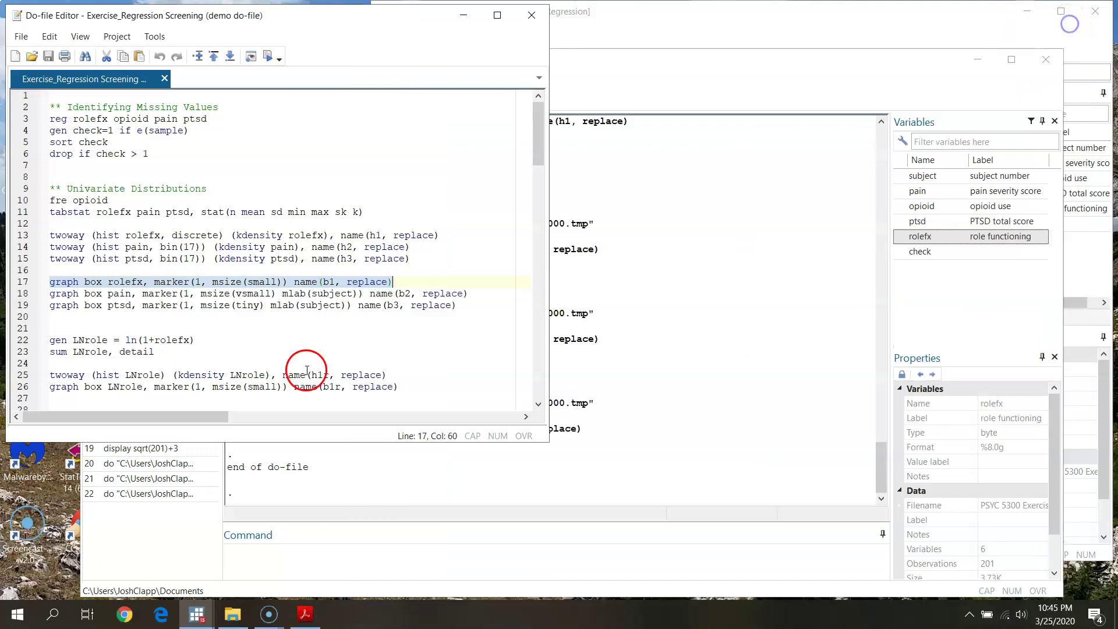
Run only the do-file's pain graph box line to produce box plot b2, inspect its outliers, and return to the do-file.
click(23, 293)
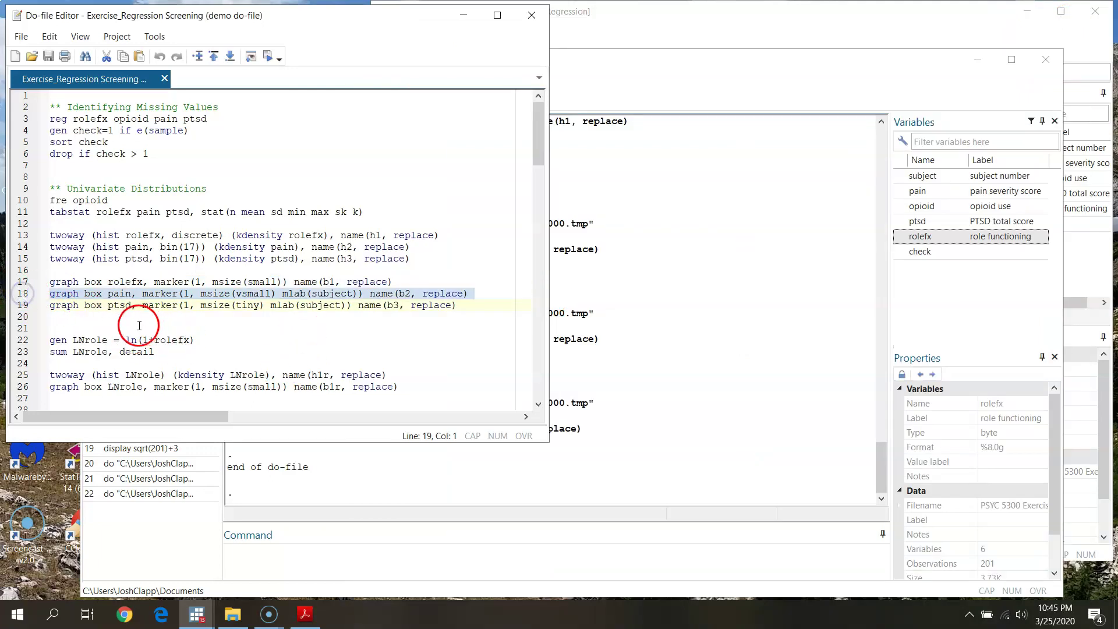
click(267, 55)
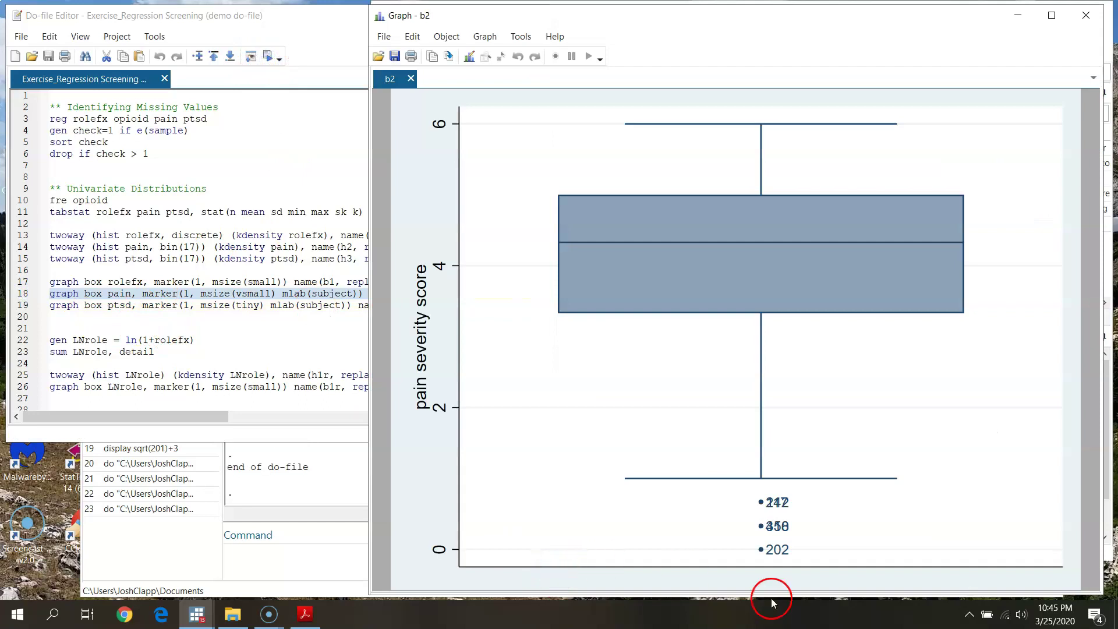
click(340, 44)
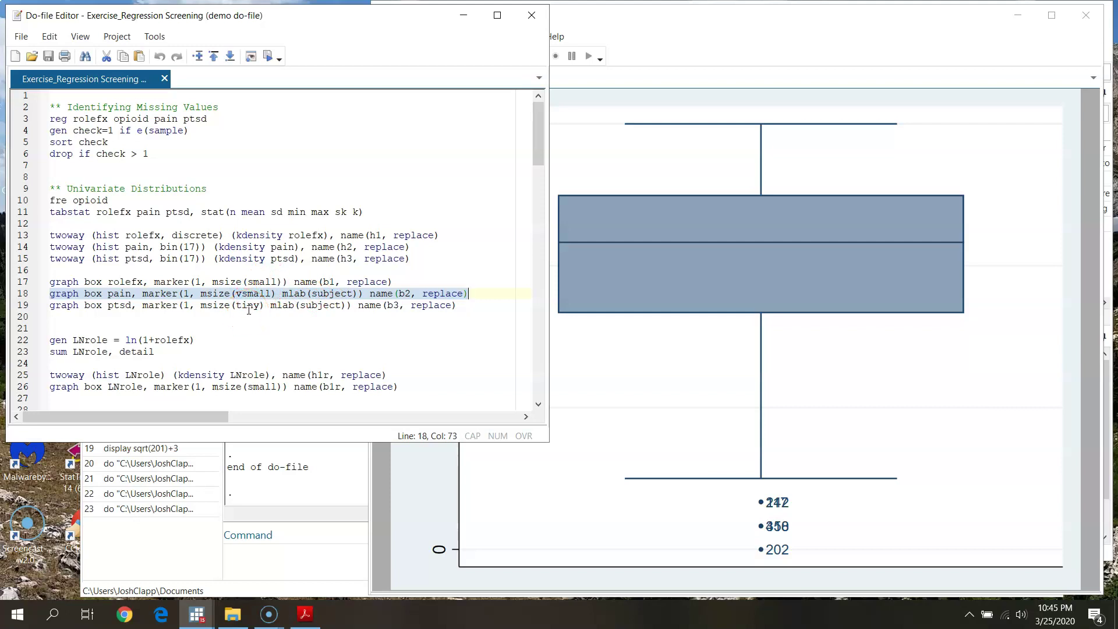
Examine the mlab(subject) option in the pain box plot line and check the subject variable in the Data Editor.
click(347, 295)
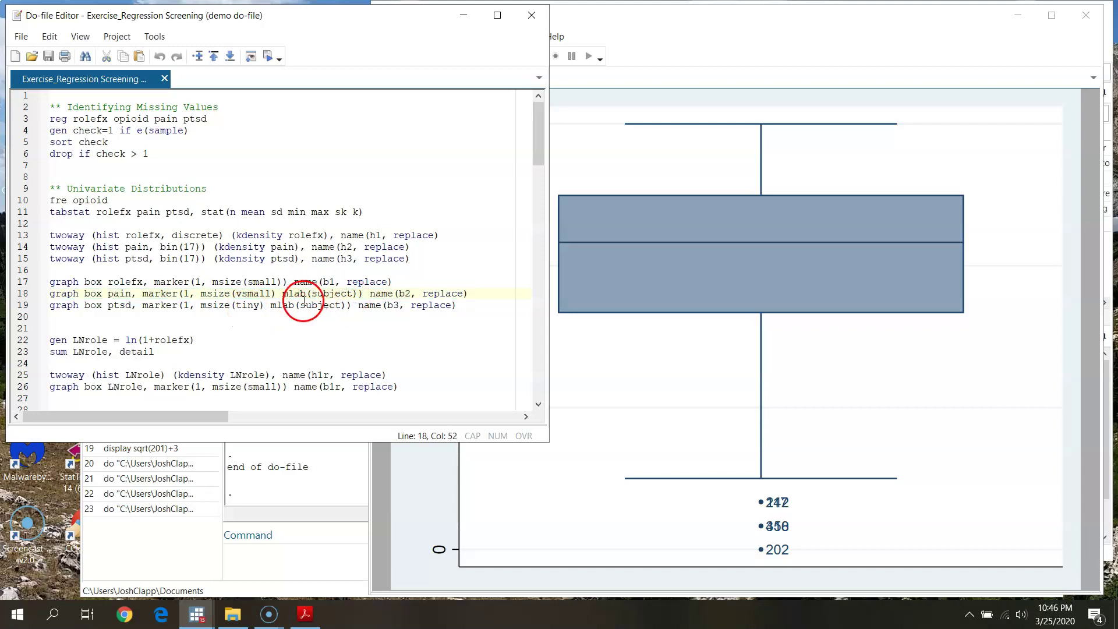
drag(283, 298, 303, 294)
click(334, 295)
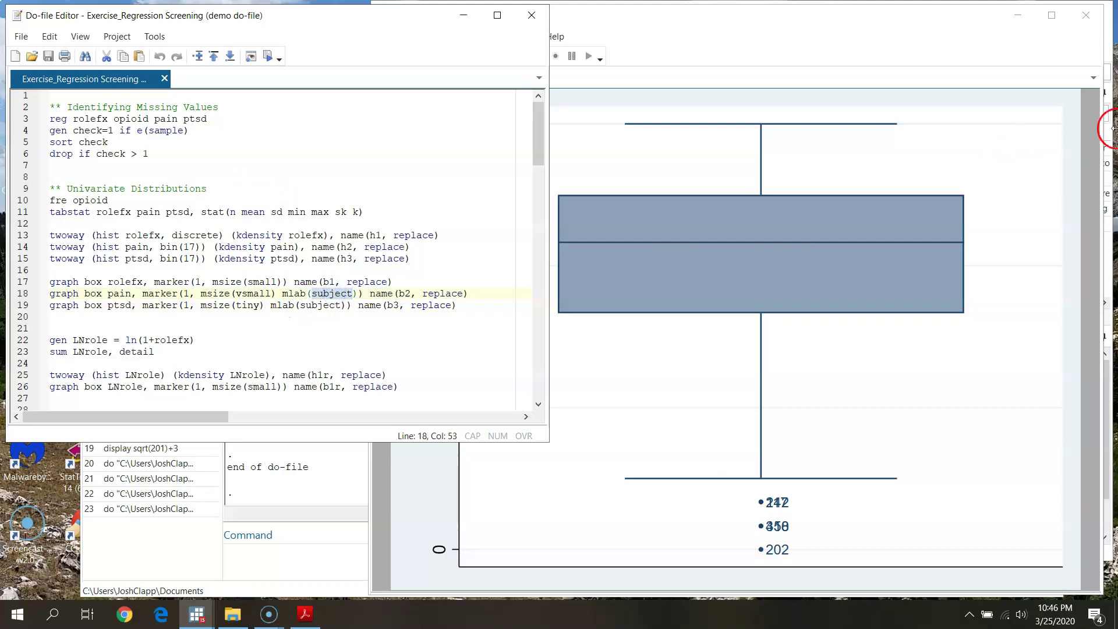
click(1109, 45)
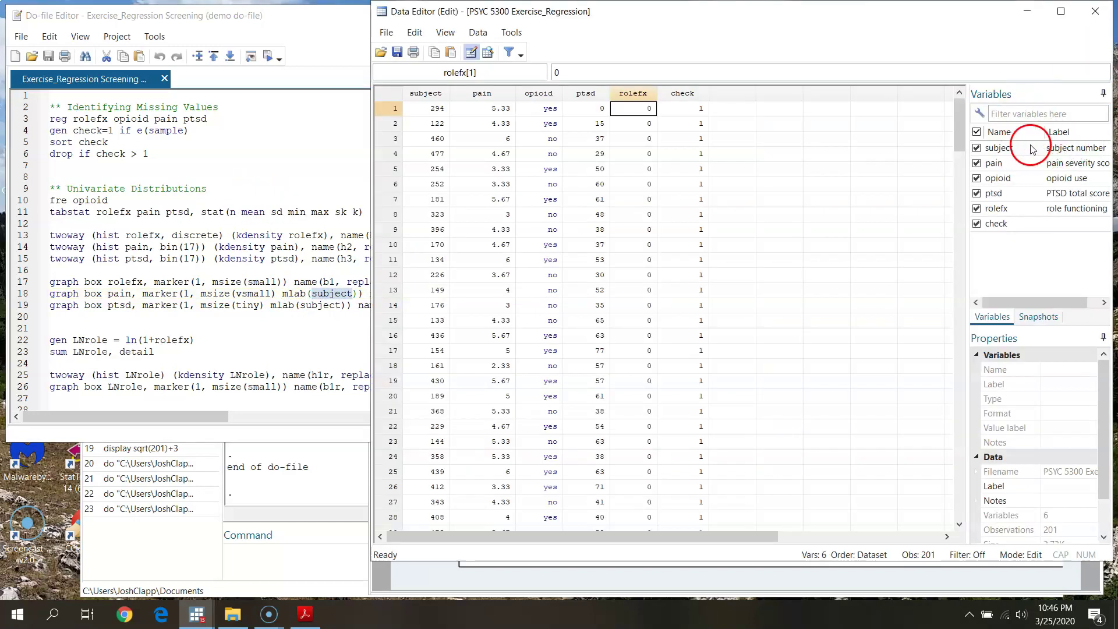
click(165, 561)
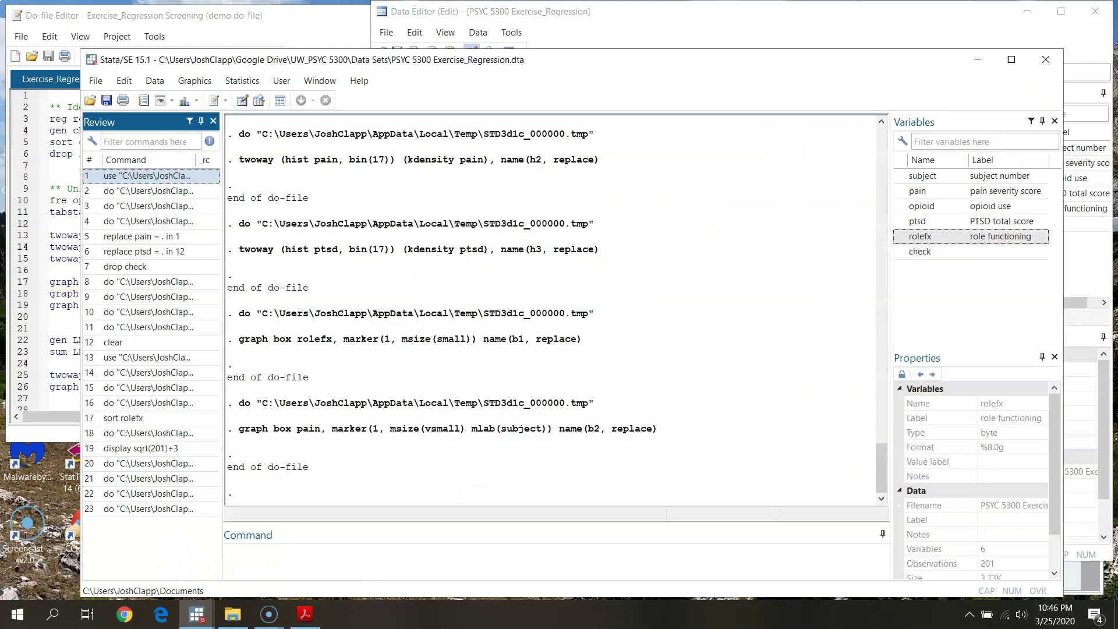
click(302, 17)
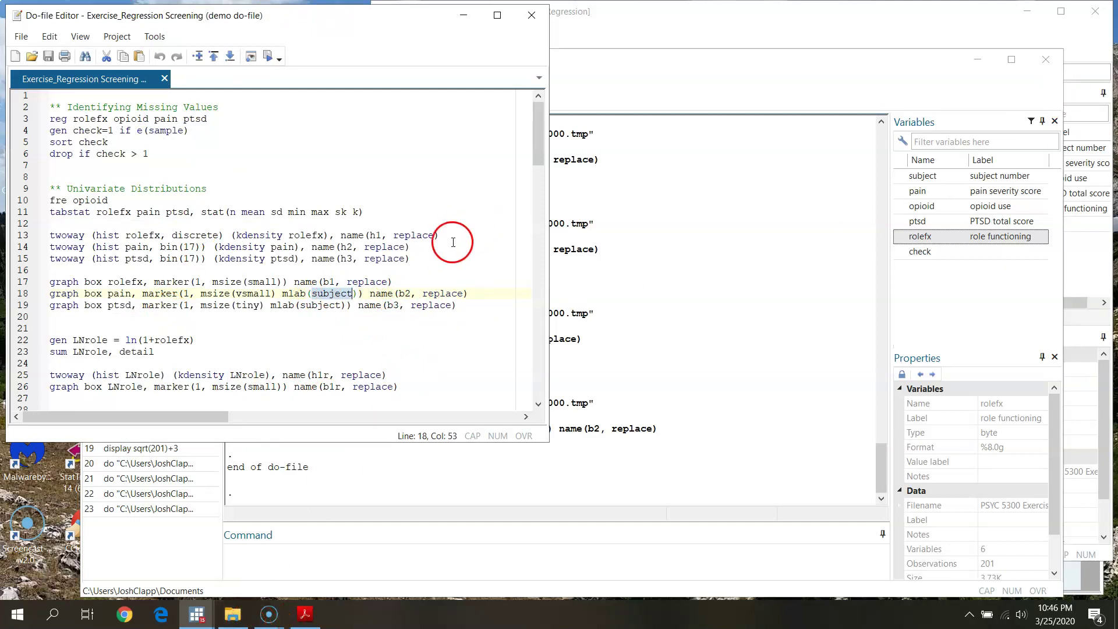
Sort the dataset by pain and match the first five Data Editor rows to the subject labels in box plot b2.
mouse_move(197, 614)
click(560, 550)
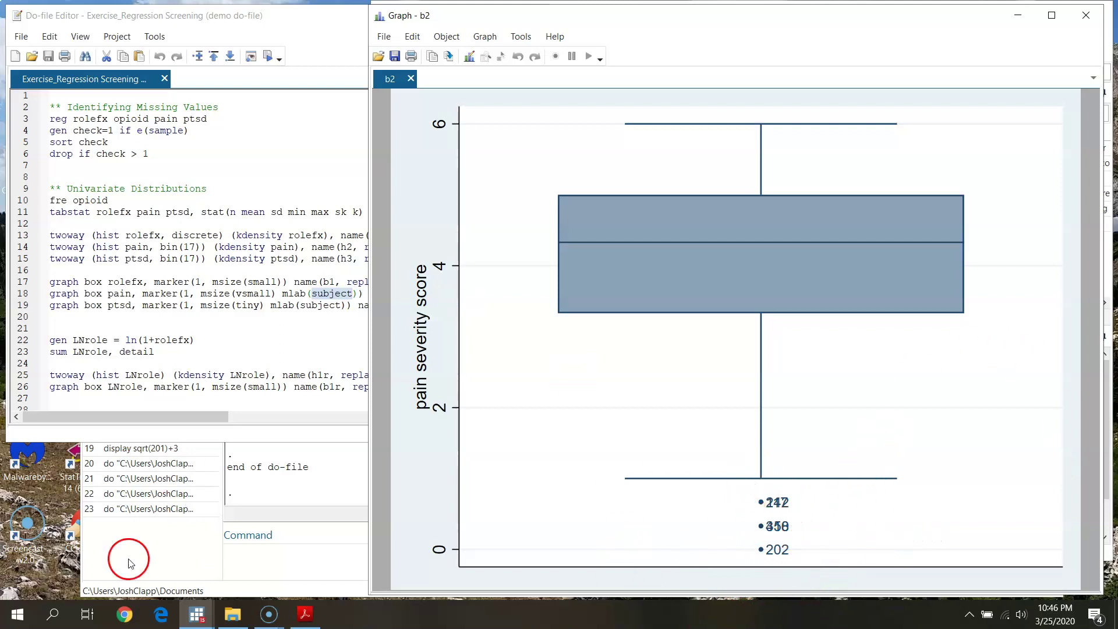
click(286, 565)
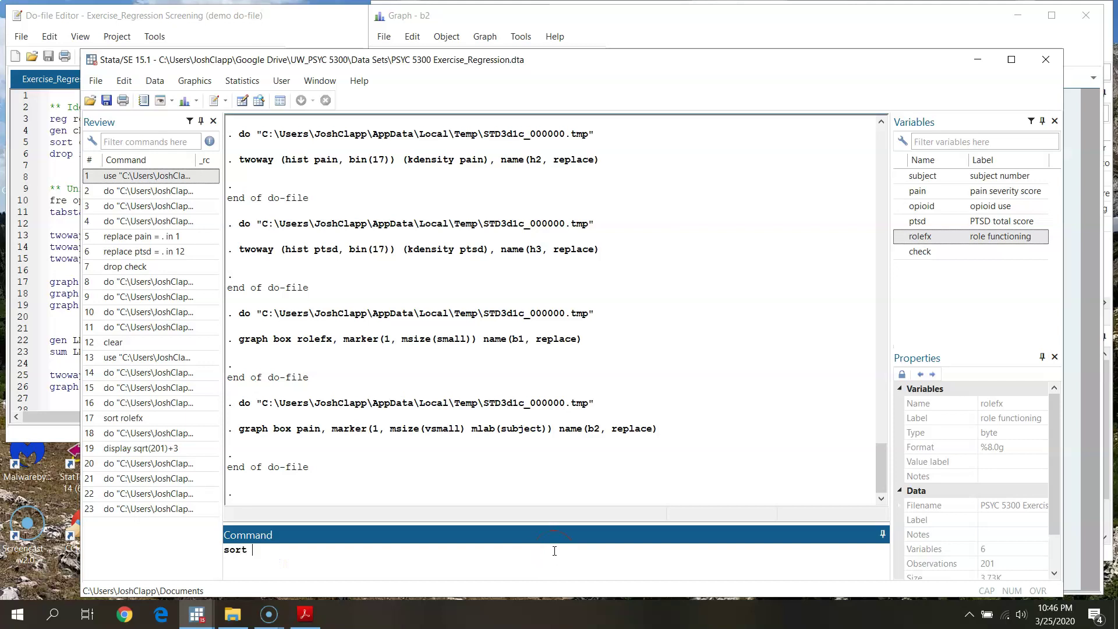
text(sort pain)
key(Return)
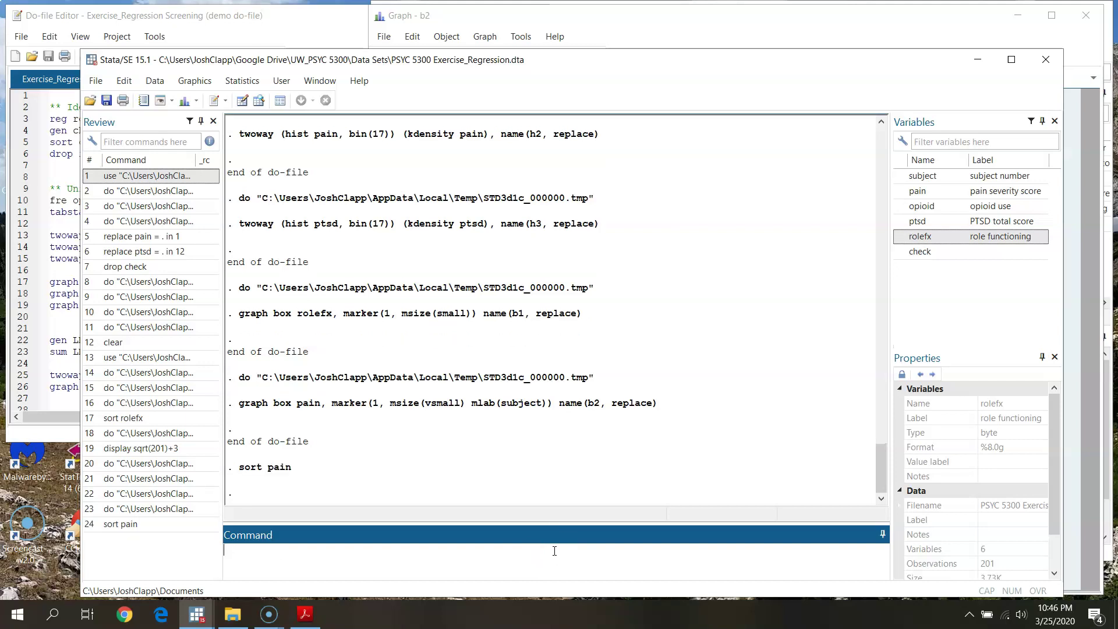
click(1013, 15)
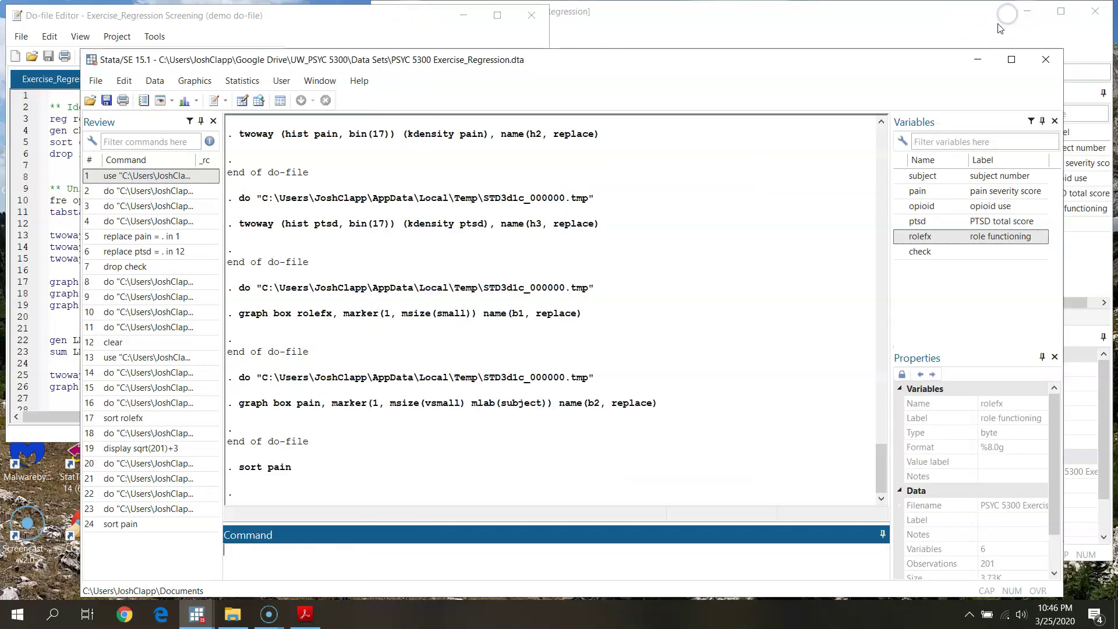
drag(393, 109, 412, 133)
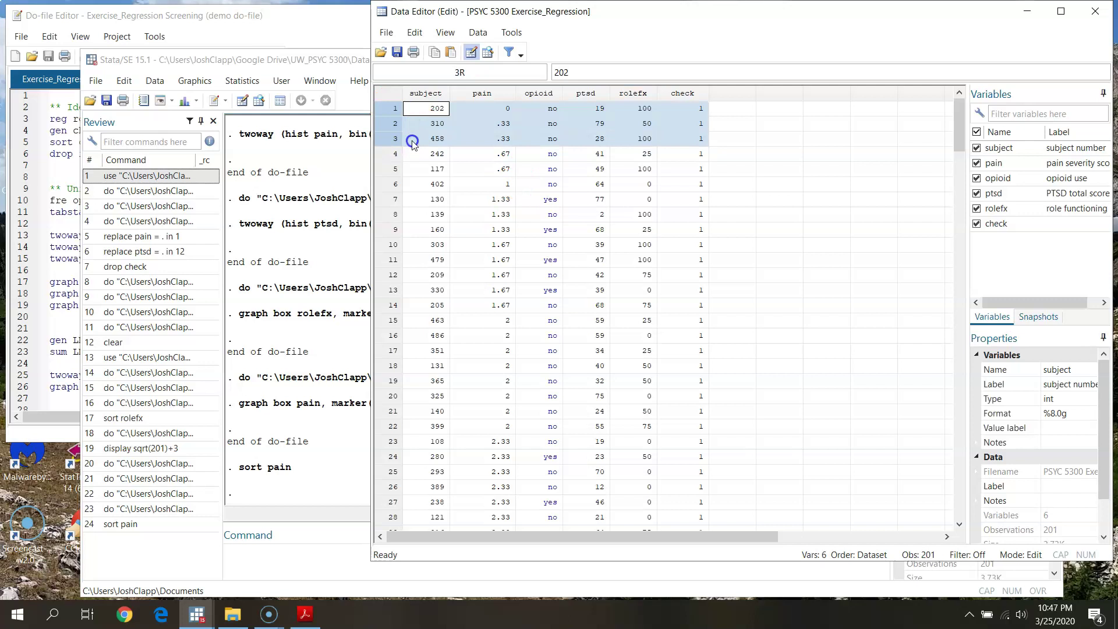
drag(412, 144, 412, 168)
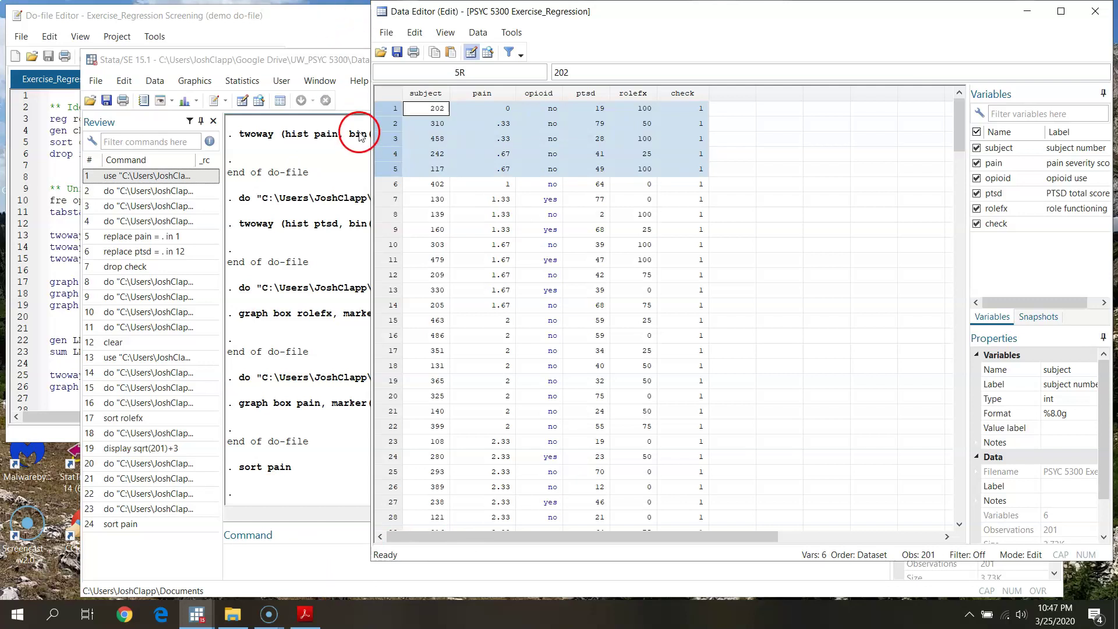
Run only the ptsd graph box line to produce box plot b3, inspect its outlier label, and close the graph.
click(329, 20)
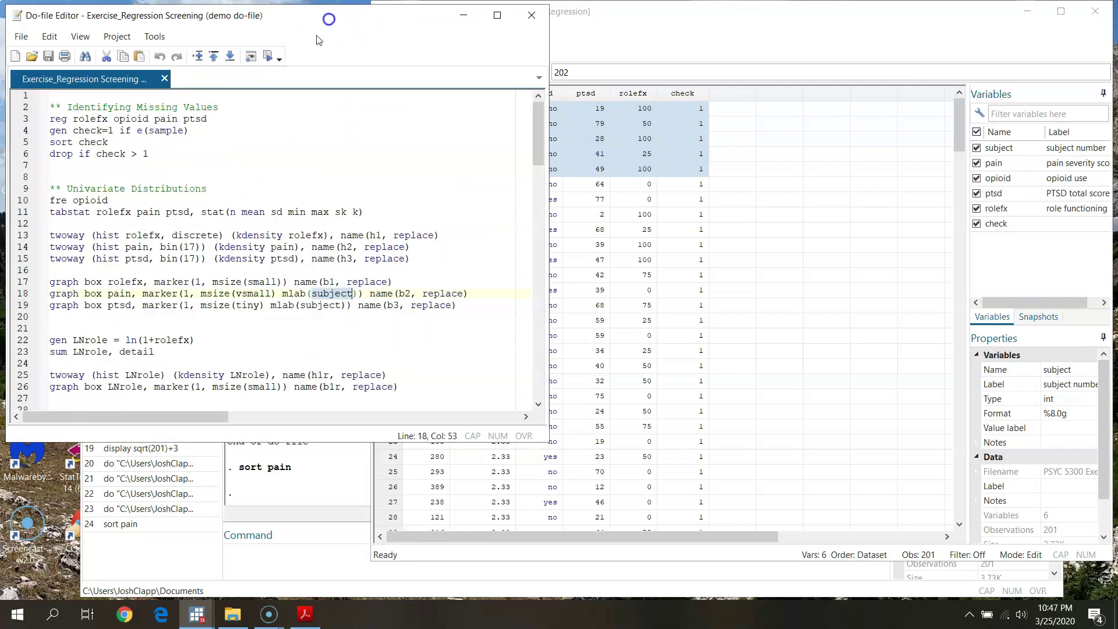
click(23, 305)
click(267, 60)
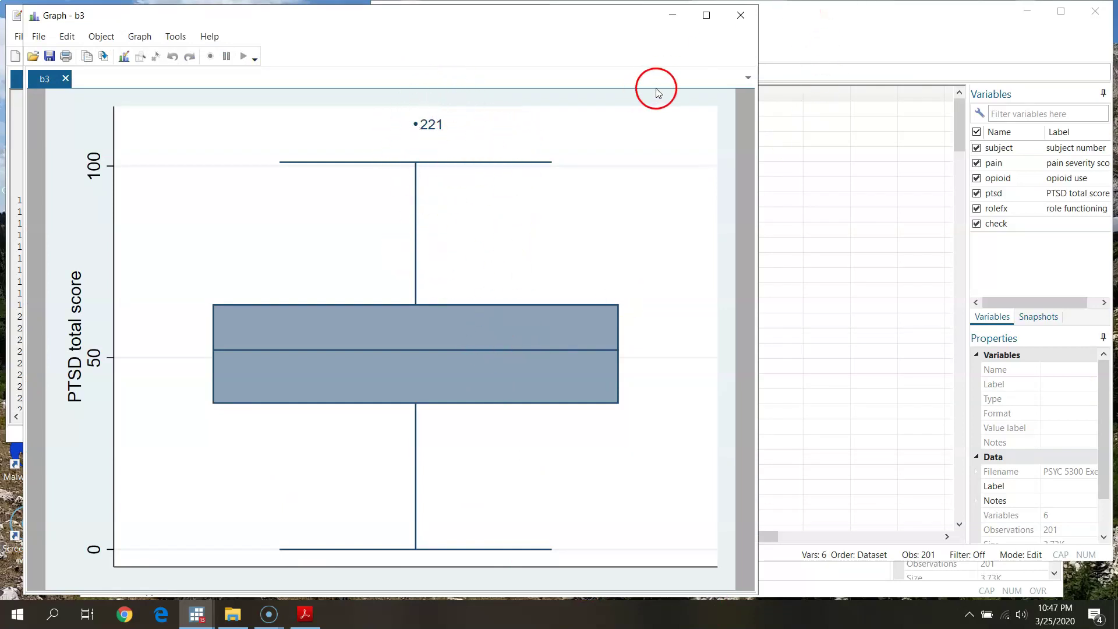
click(754, 26)
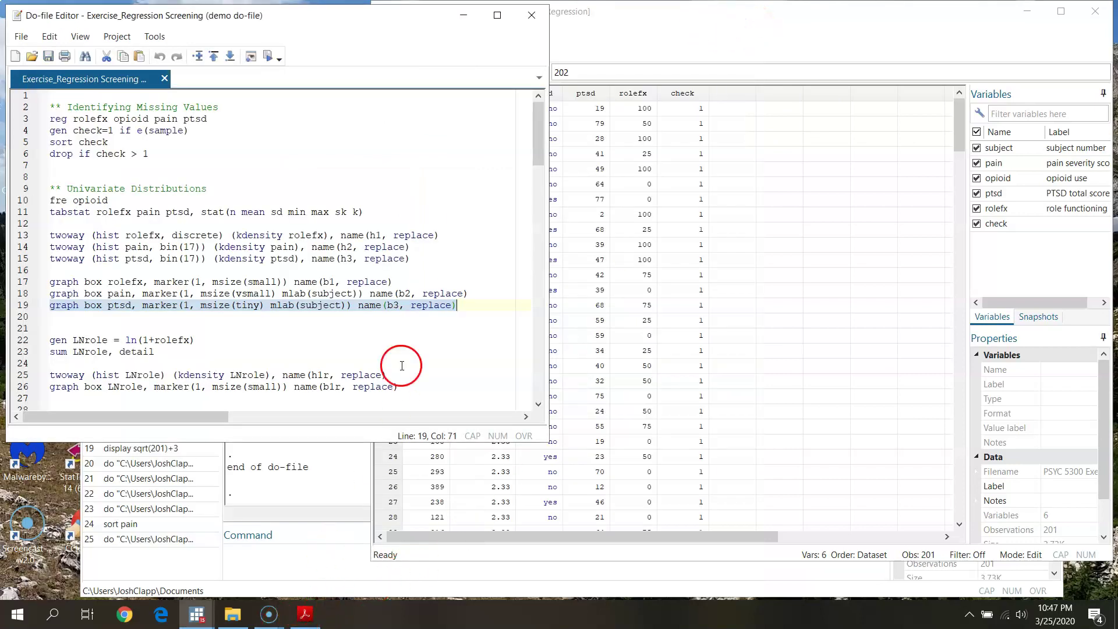
Bring up the b2 pain box plot once more and close it.
click(399, 337)
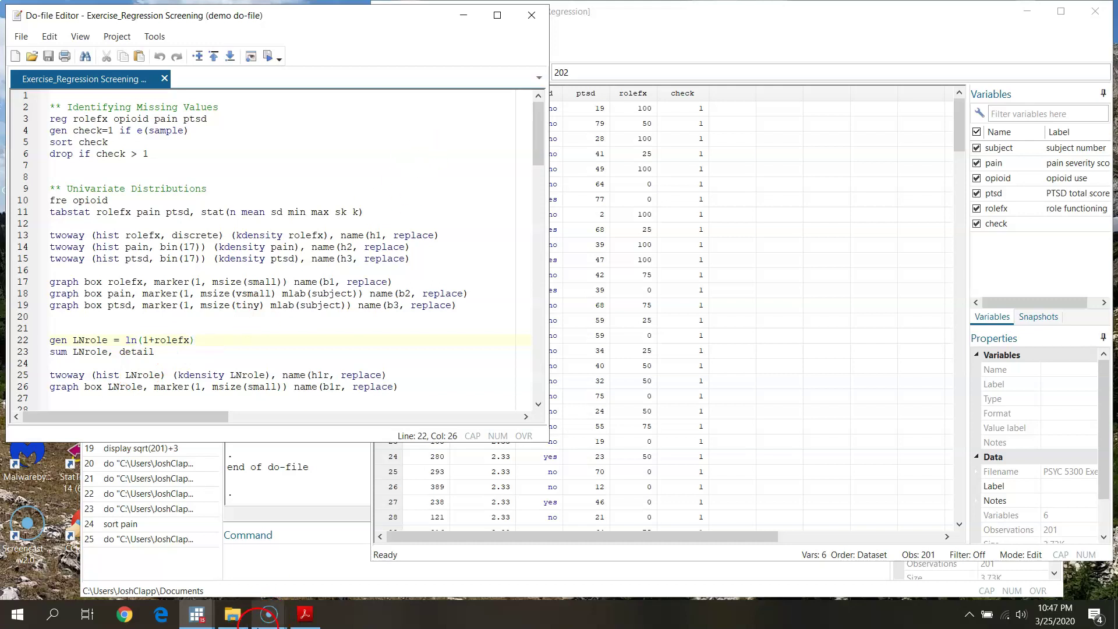
click(268, 626)
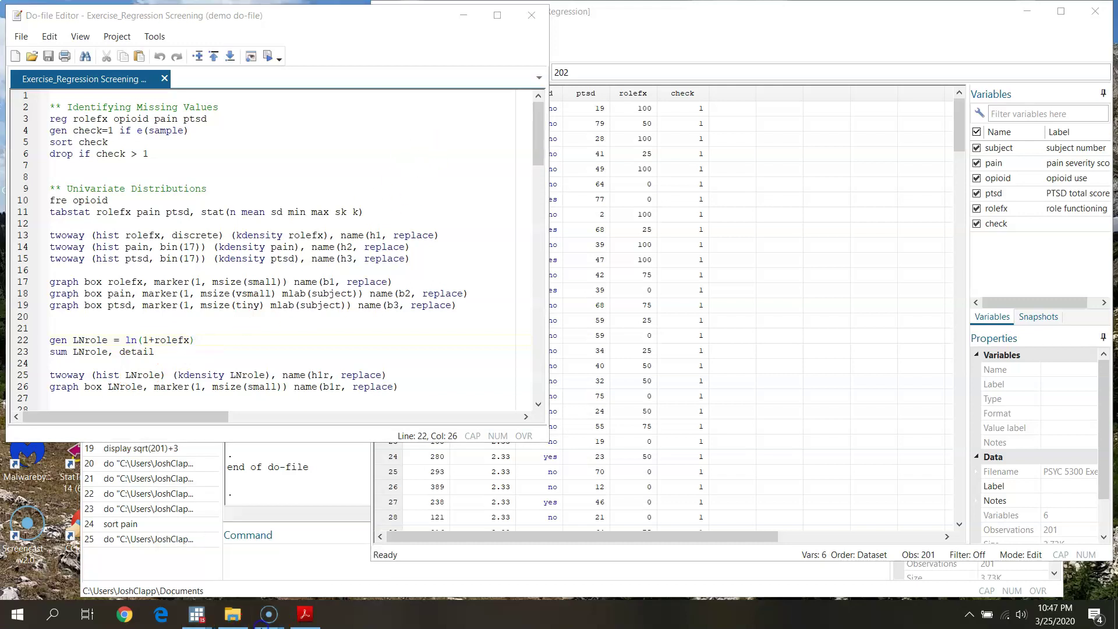
mouse_move(196, 615)
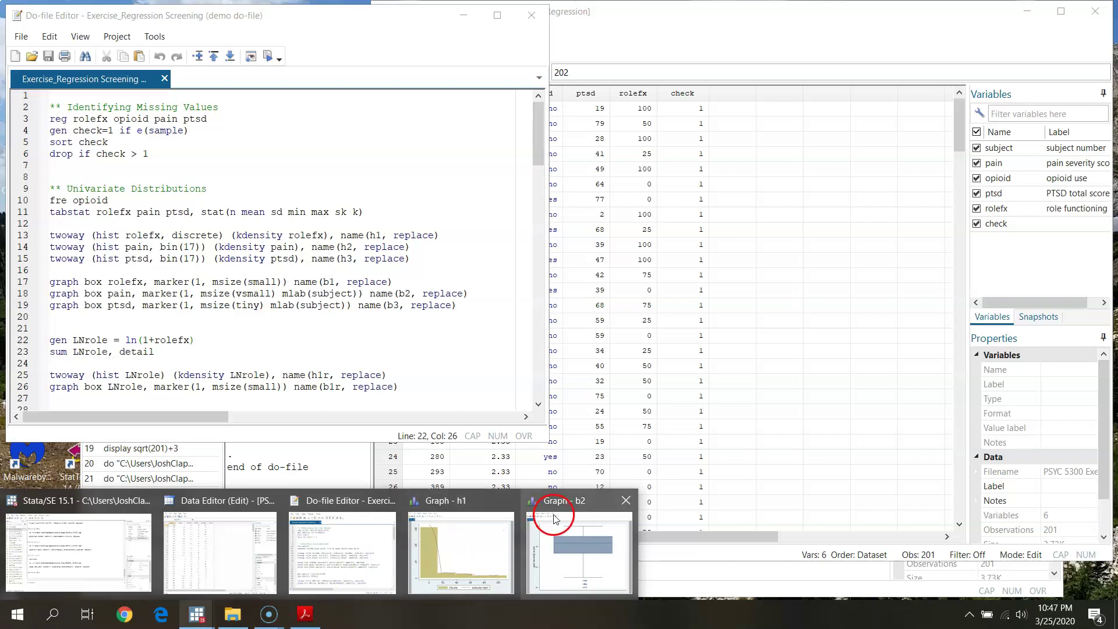
click(578, 500)
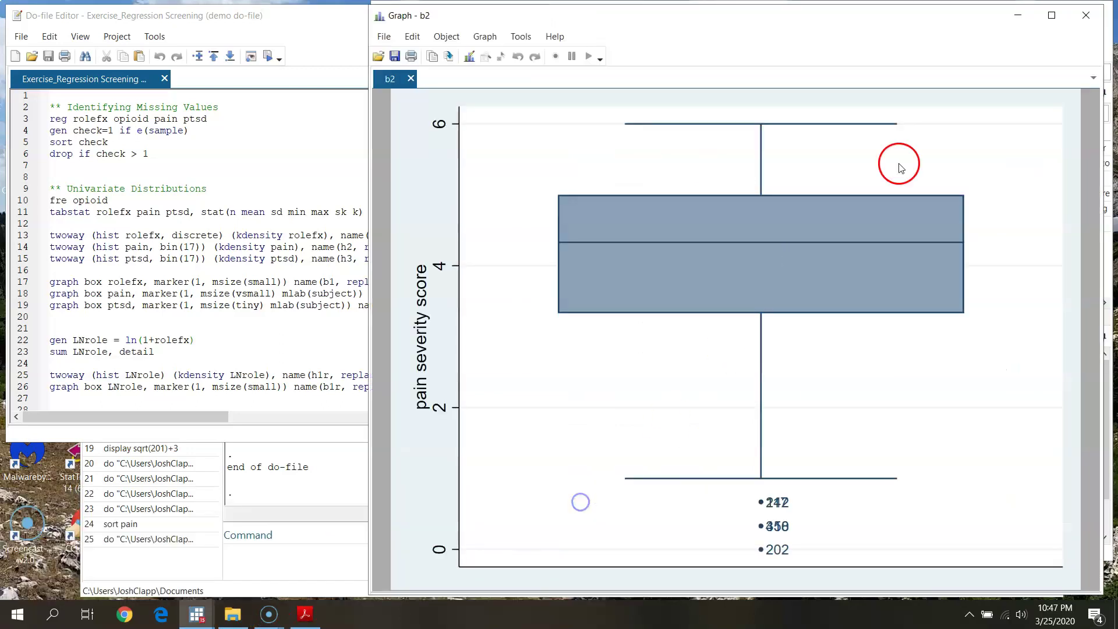
click(1088, 16)
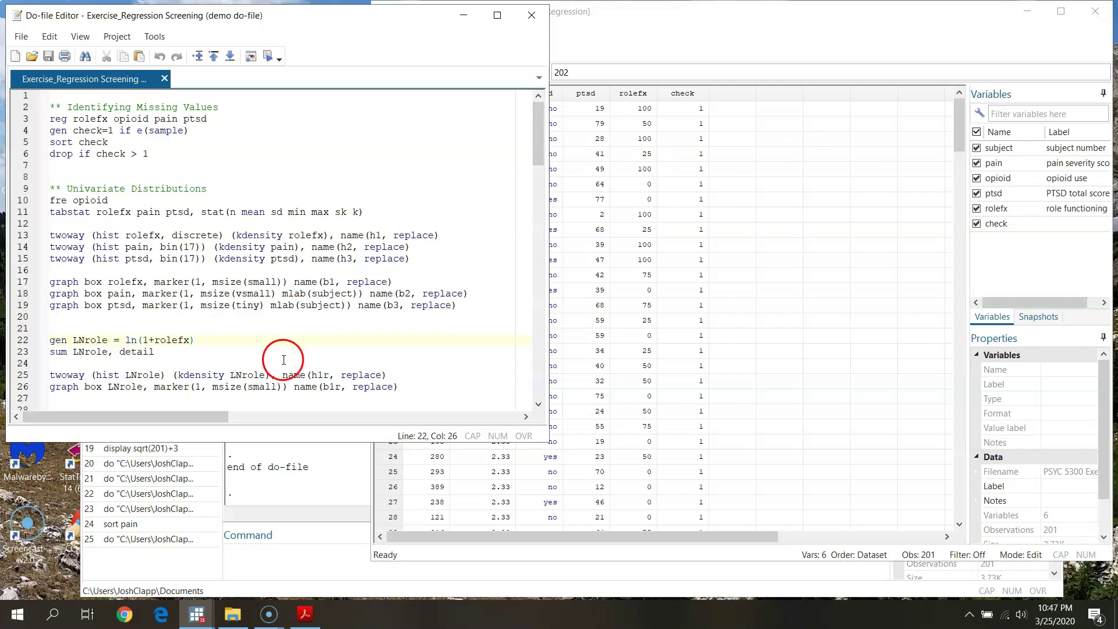
Review the shape of the h1 rolefx histogram and minimize the graph to return to the do-file.
click(197, 614)
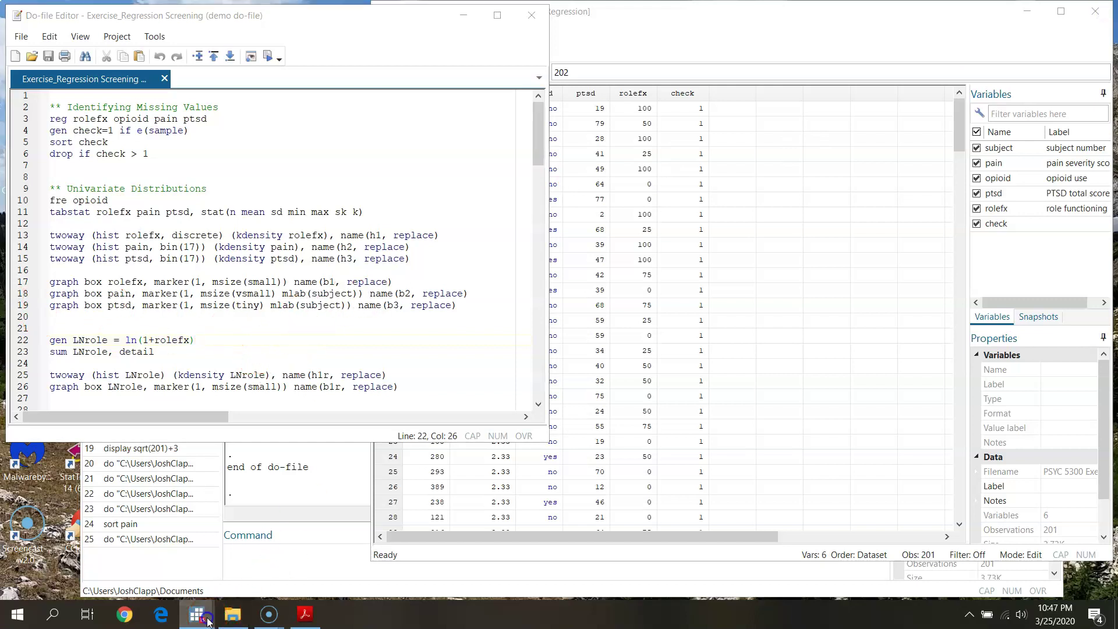
click(426, 564)
drag(428, 29, 794, 21)
click(410, 474)
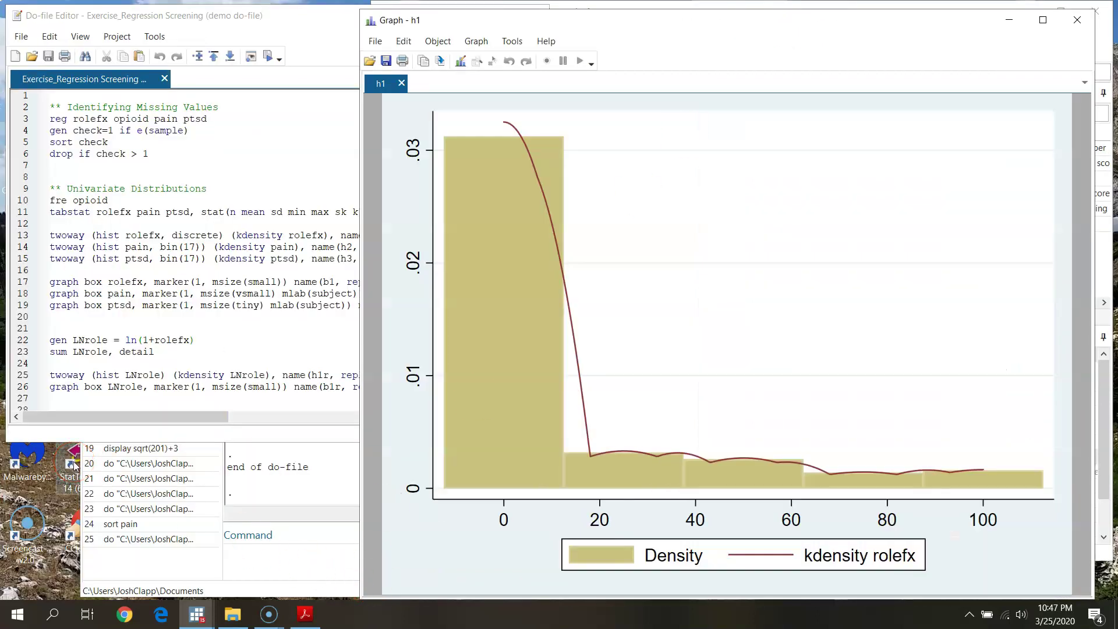
click(1095, 243)
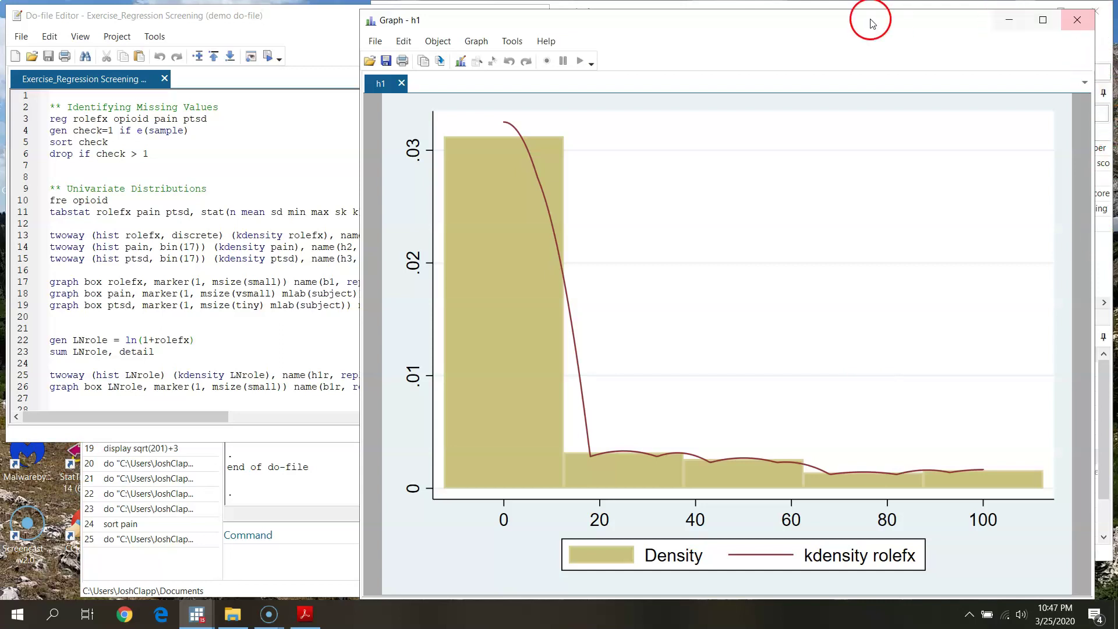
click(1009, 20)
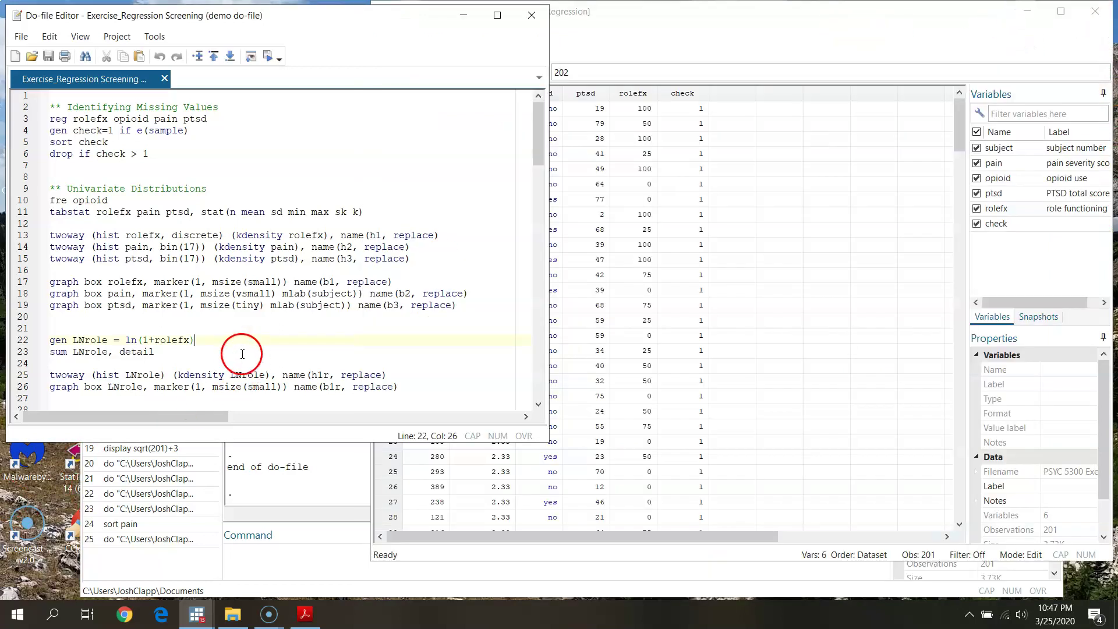
Examine the gen LNrole = ln(1+rolefx) line against the zero values in the Data Editor's rolefx column.
click(26, 340)
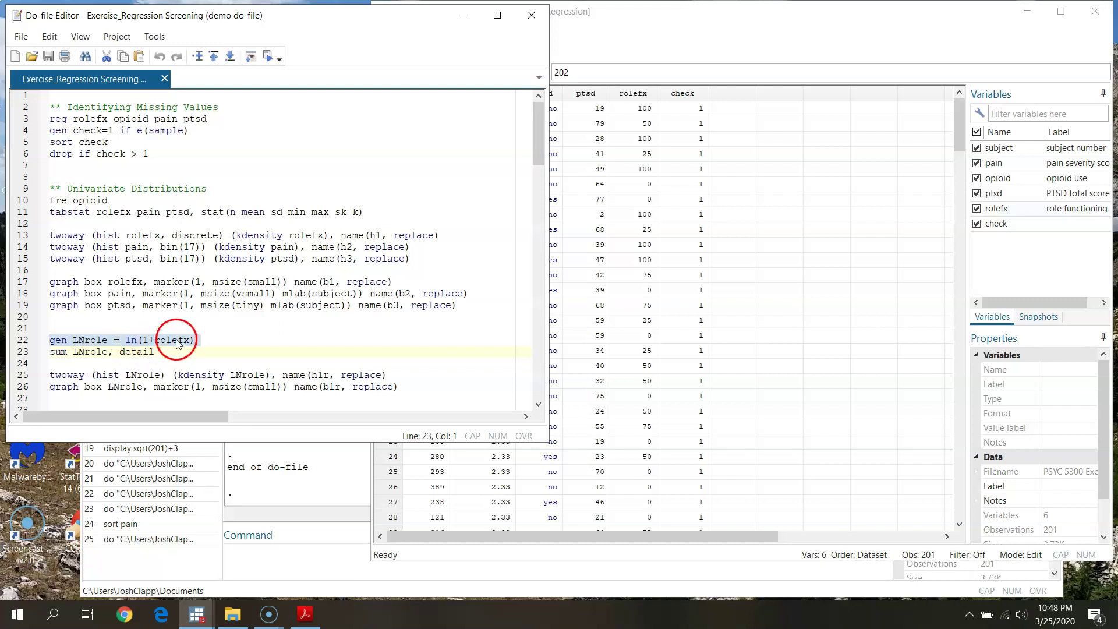
click(814, 31)
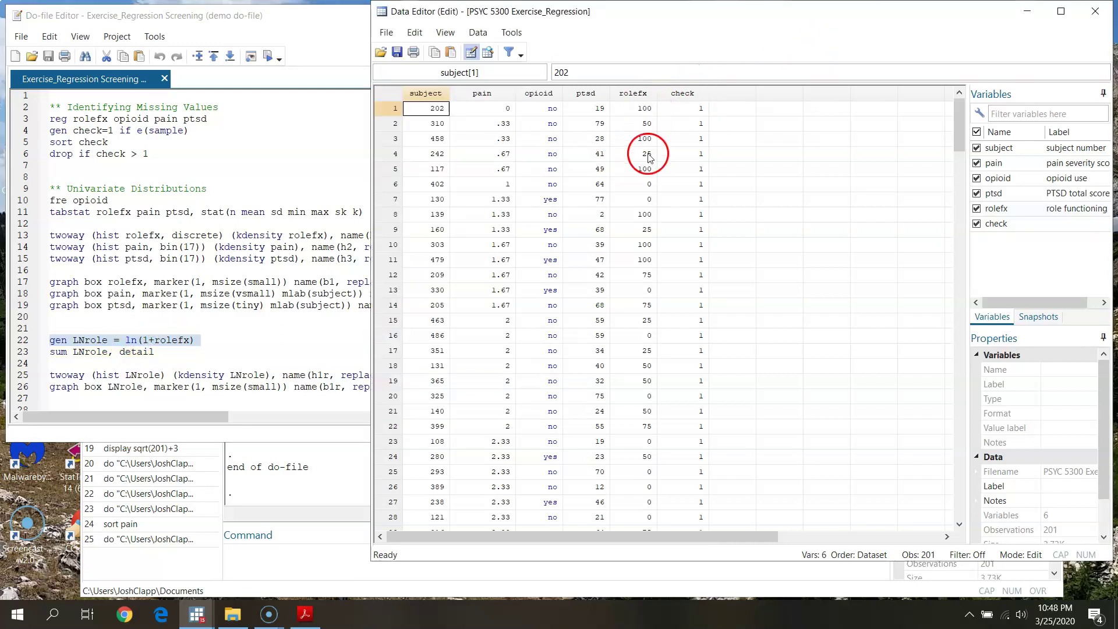
click(643, 199)
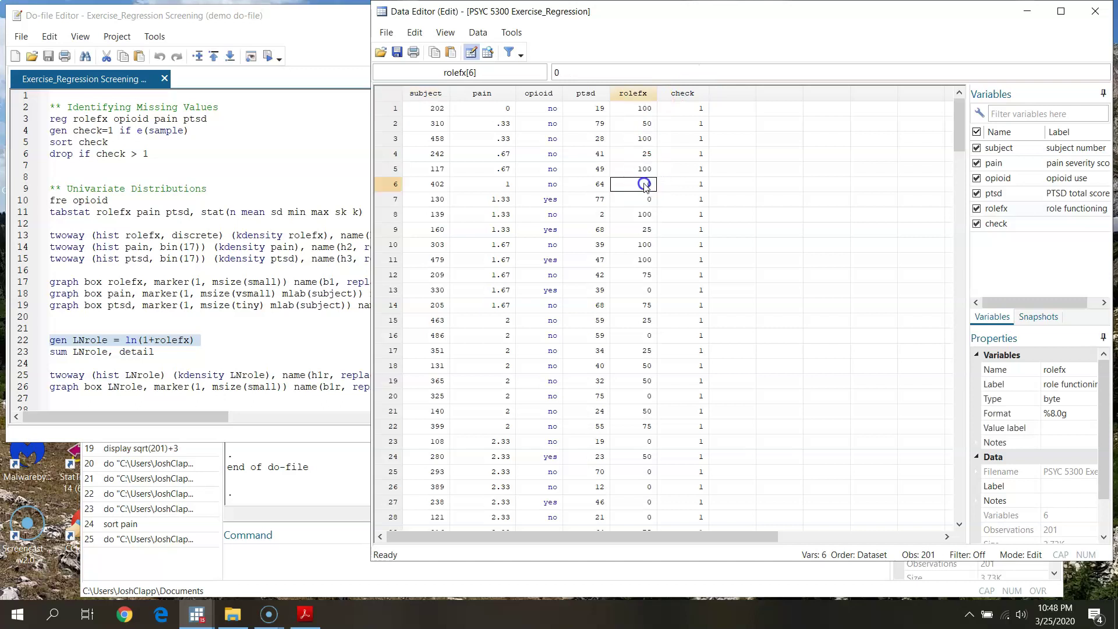
click(644, 289)
click(644, 335)
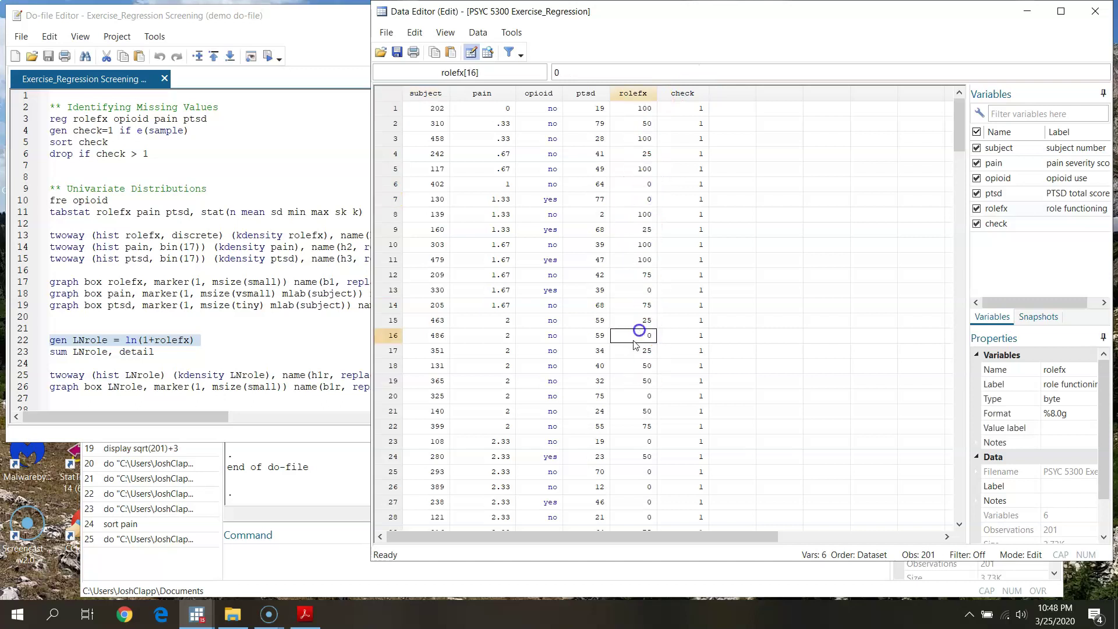
click(328, 40)
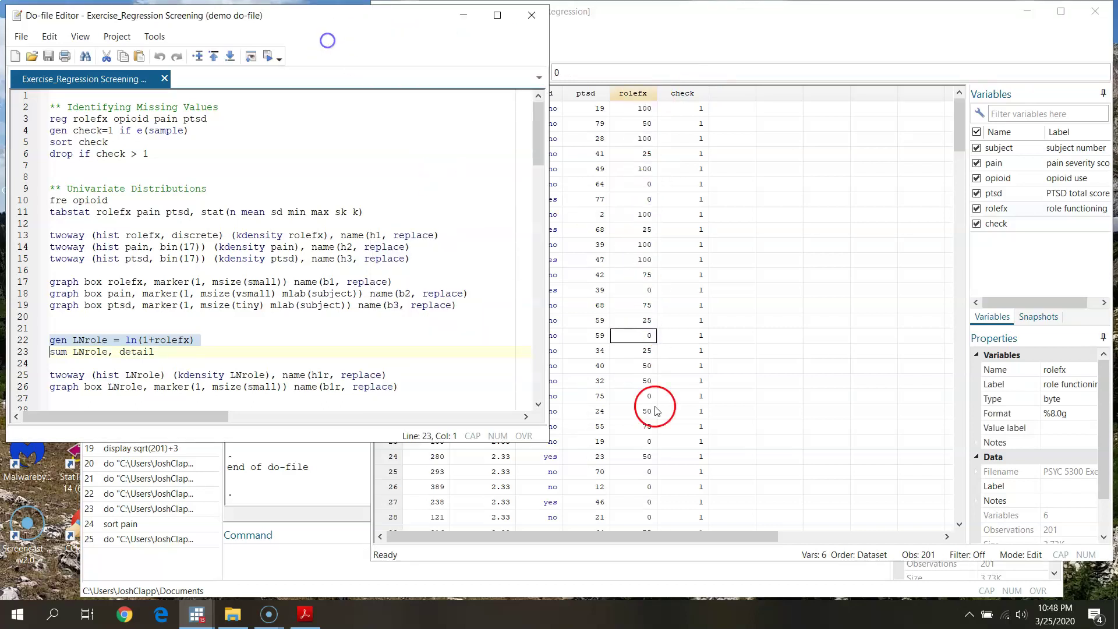
Run only the gen LNrole = ln(1+rolefx) line to create the log-transformed rolefx variable.
click(125, 346)
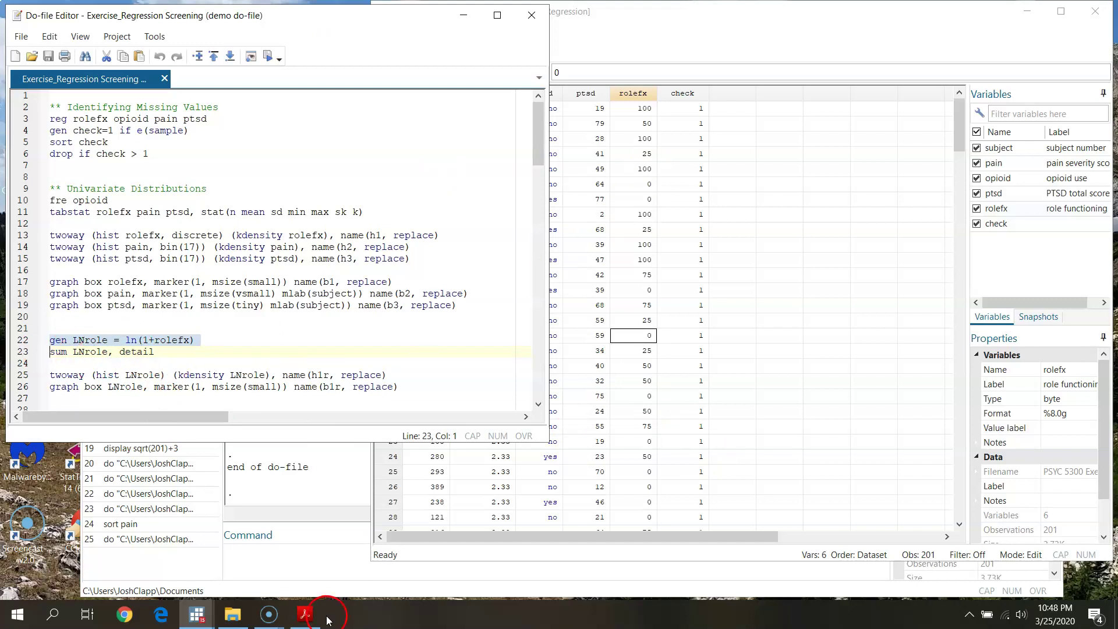
click(362, 589)
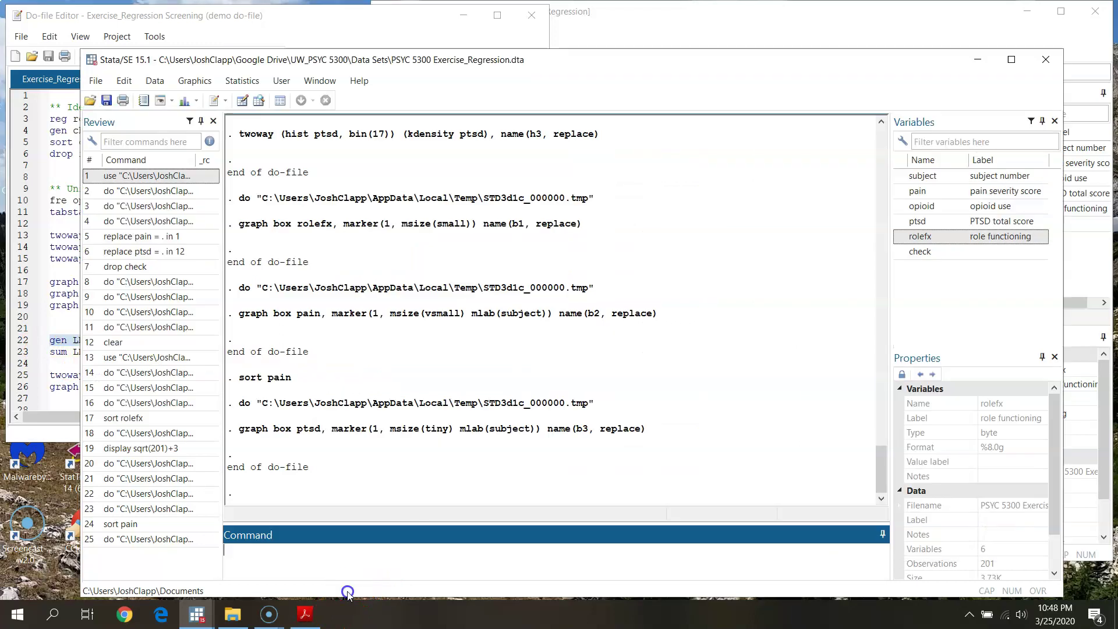
click(325, 29)
click(23, 344)
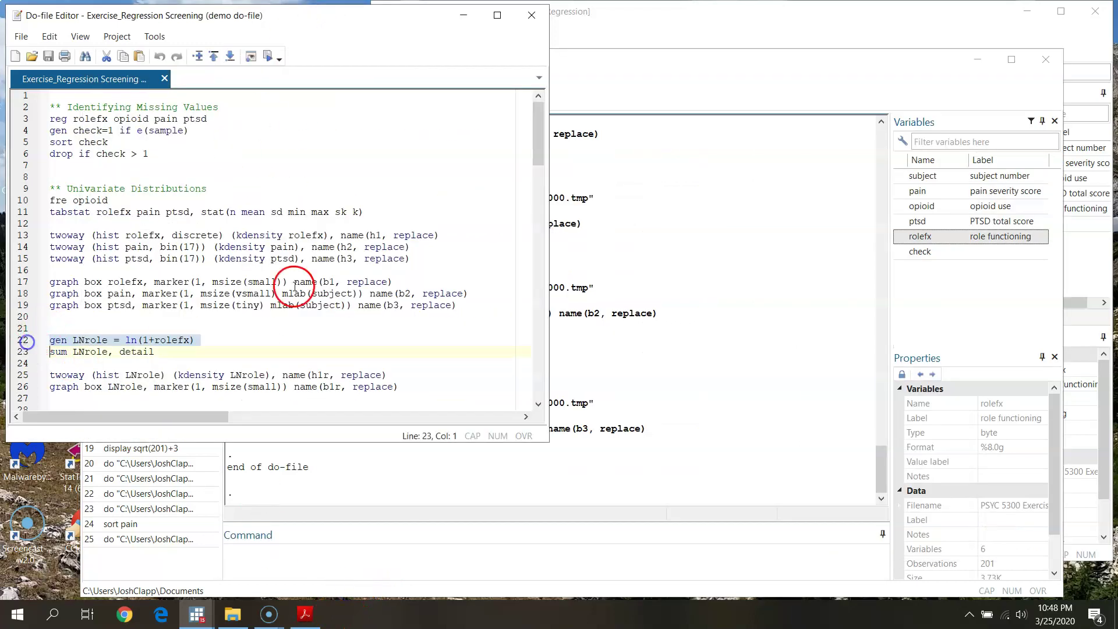
click(268, 56)
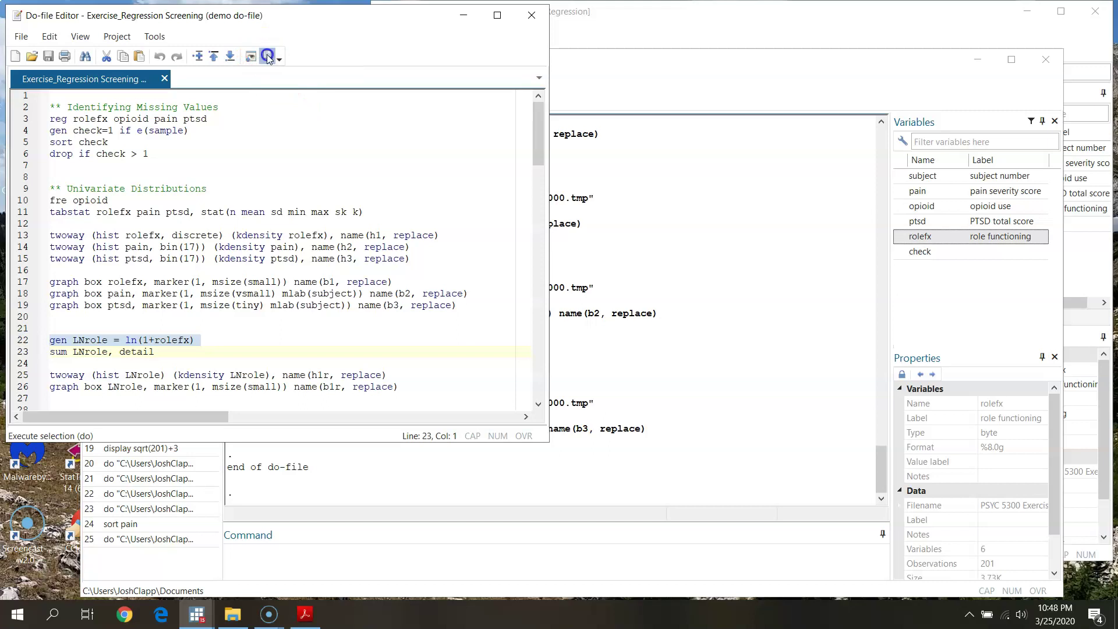
Check the new LNrole variable in the results output and select its column in the Data Editor to inspect the transformed values.
click(805, 102)
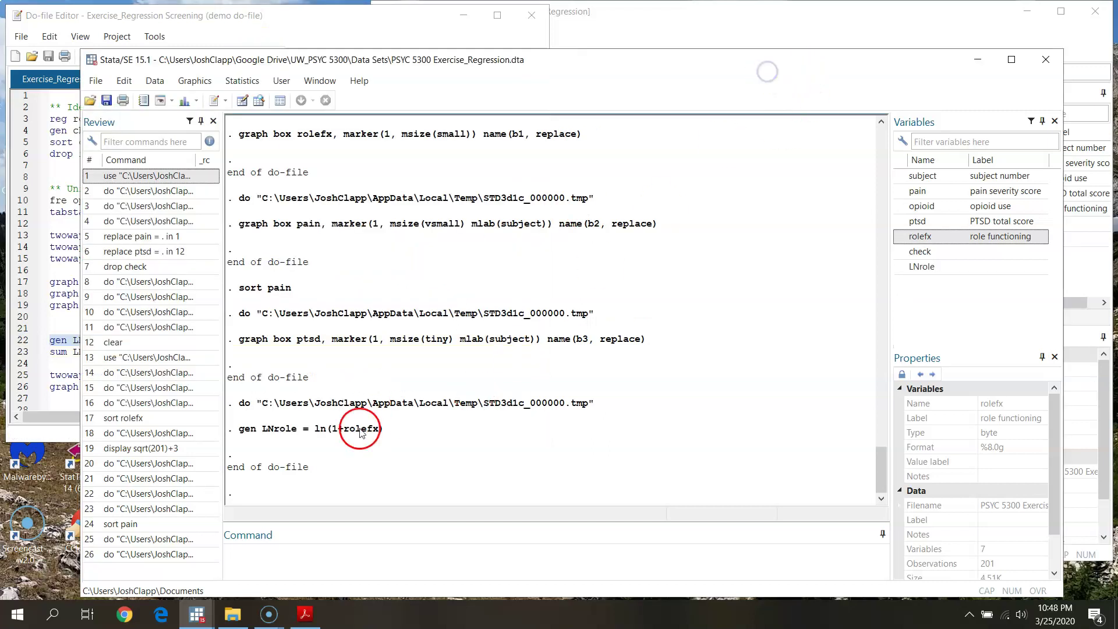
click(881, 20)
right_click(733, 92)
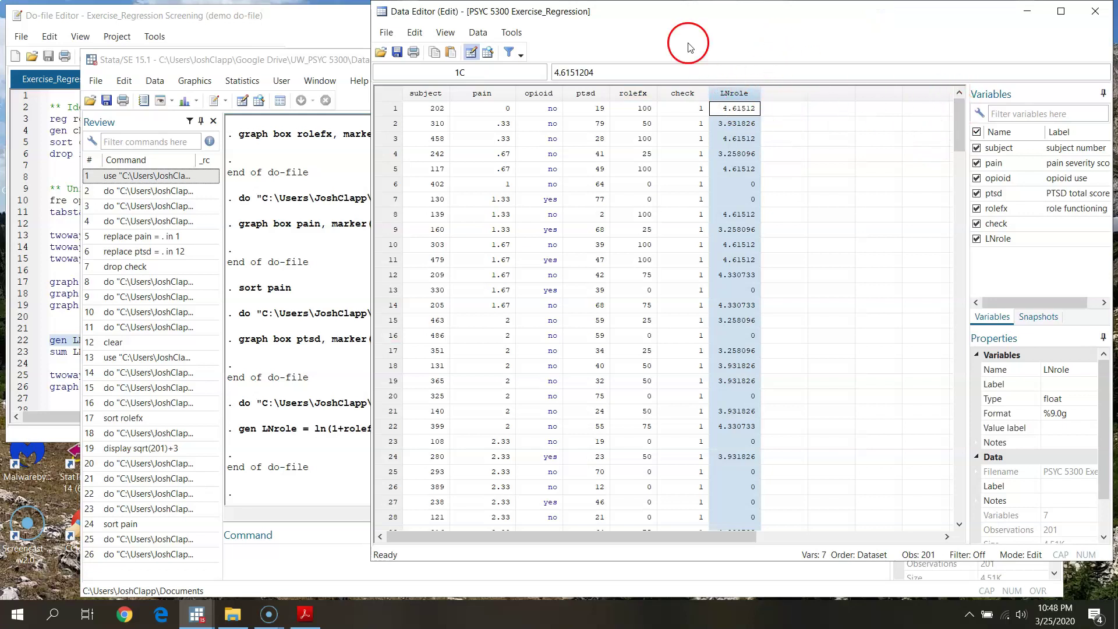
Run only the sum LNrole, detail line from the do-file and show its output in the results window.
click(256, 23)
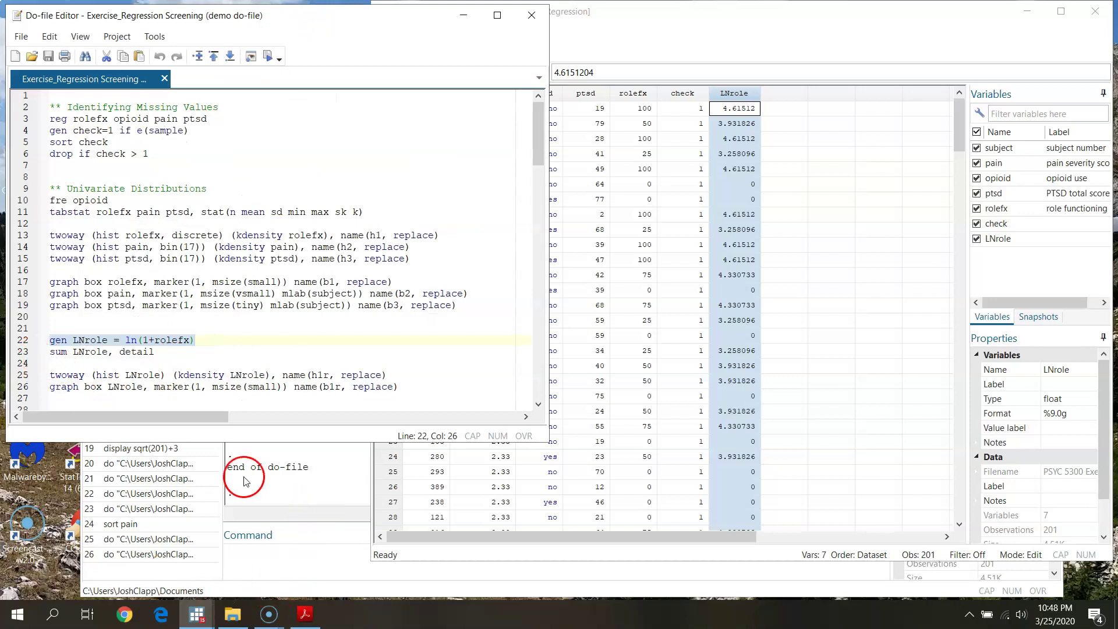
click(23, 352)
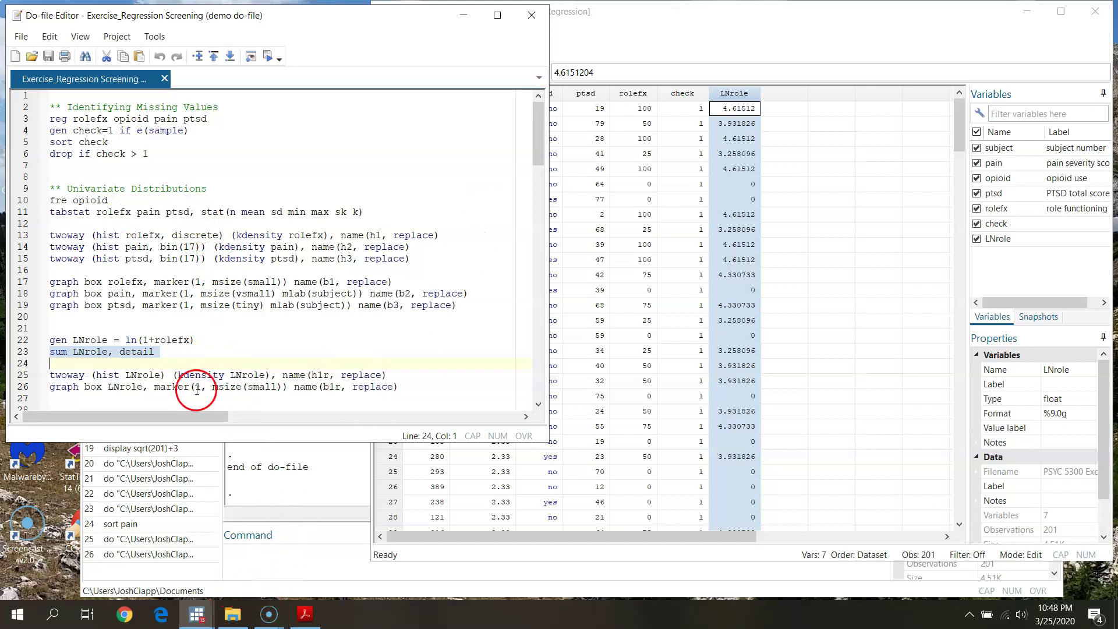
click(265, 57)
click(324, 493)
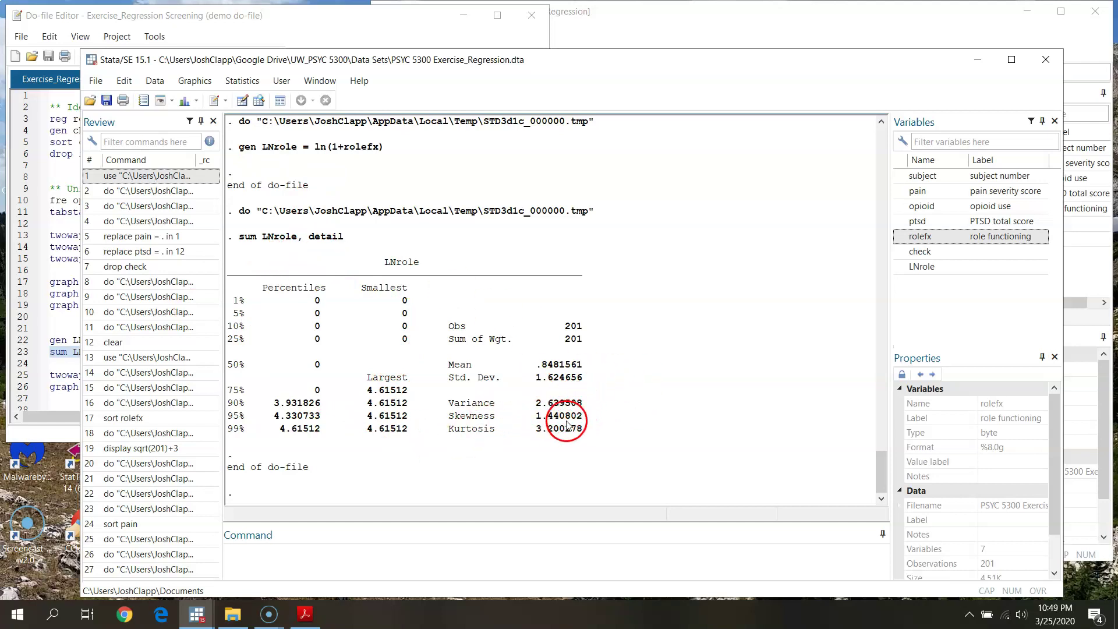
Compare the skewness and kurtosis in the LNrole summary with the rolefx values in the earlier tabstat output.
drag(882, 471, 885, 367)
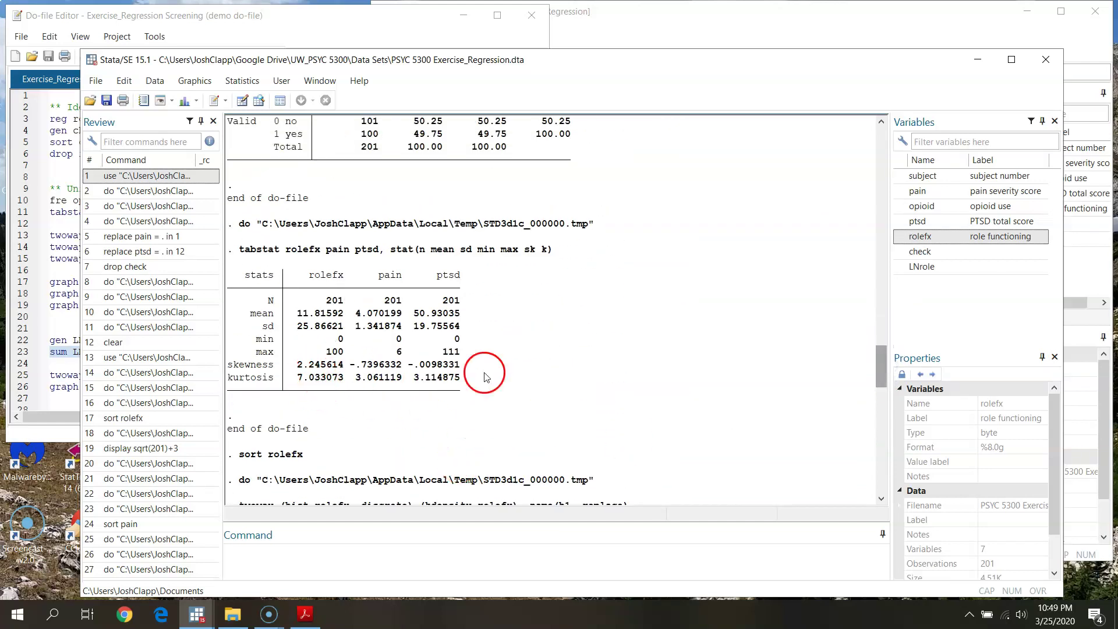
drag(881, 372, 859, 489)
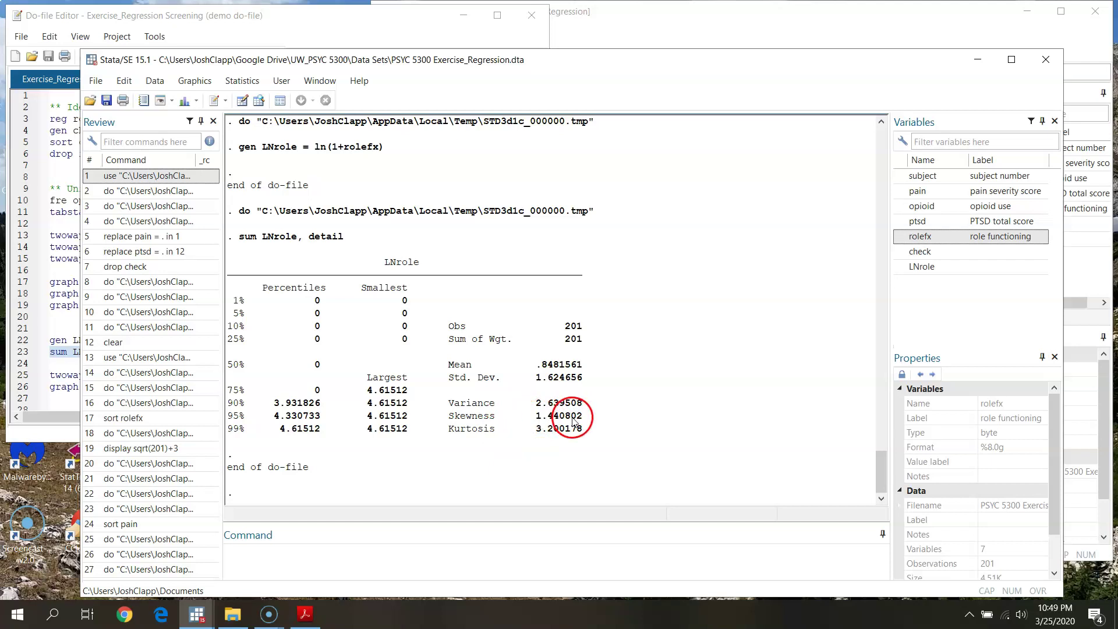
click(880, 467)
drag(880, 468, 918, 360)
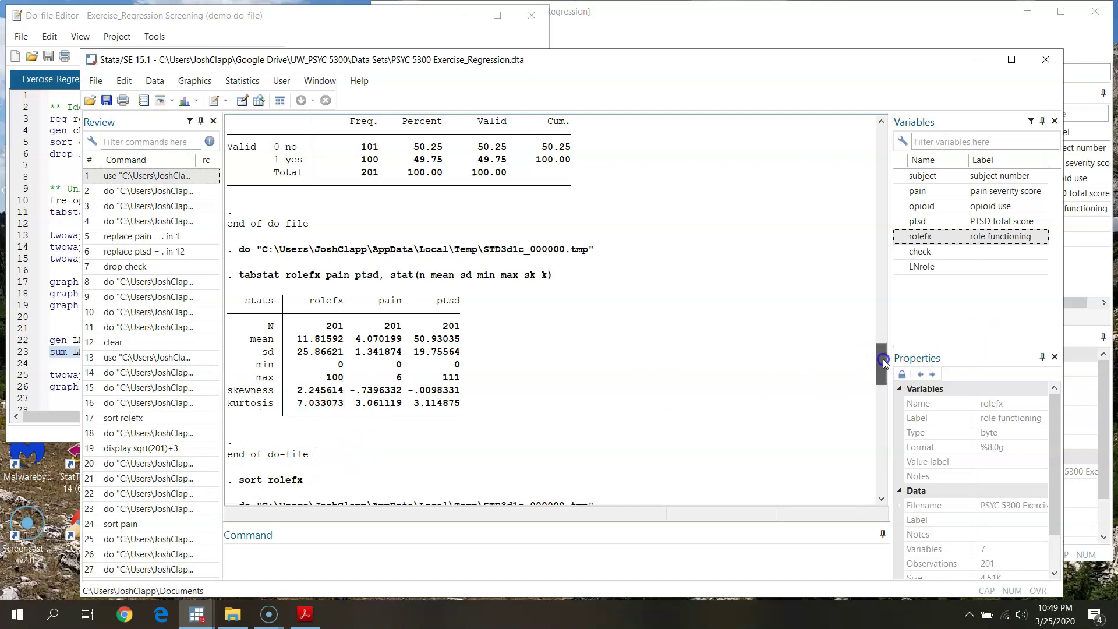
drag(882, 360, 881, 494)
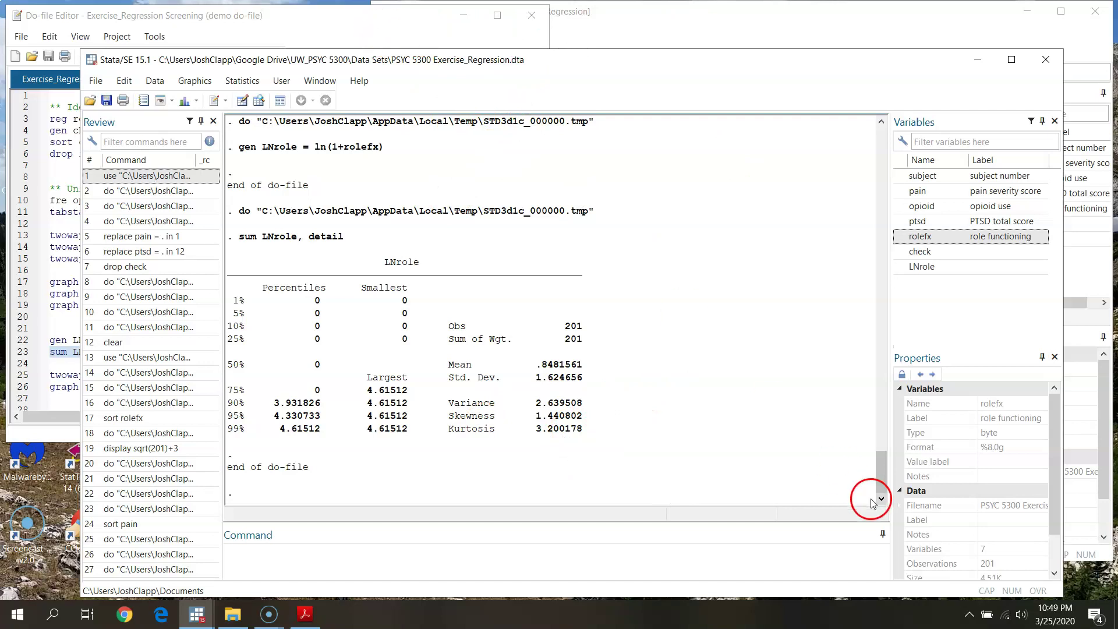
drag(884, 482, 890, 368)
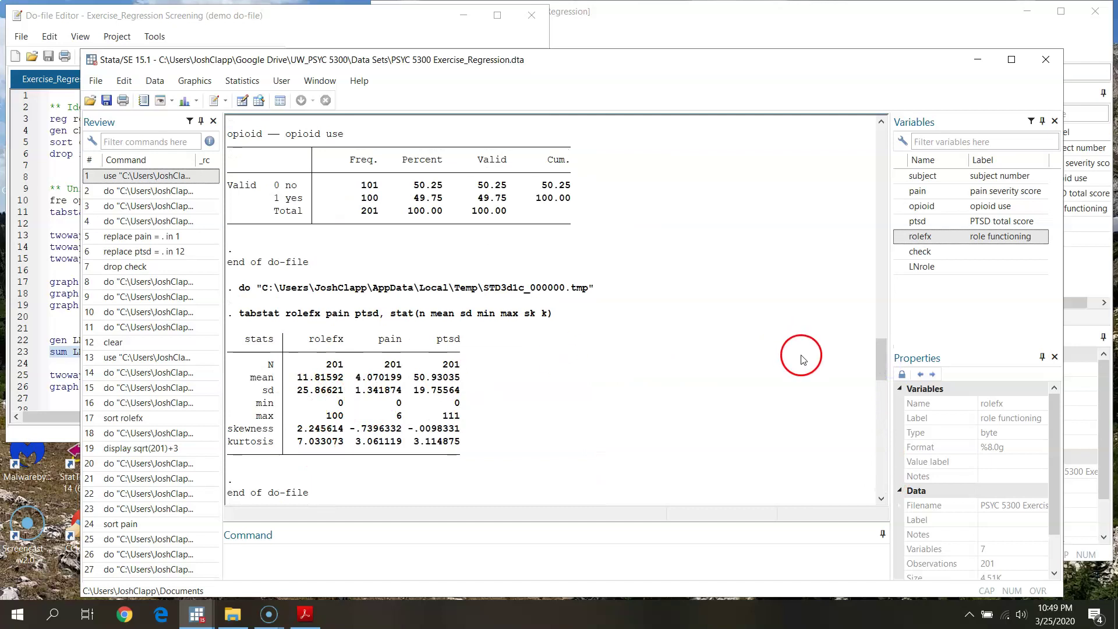
drag(884, 358, 896, 453)
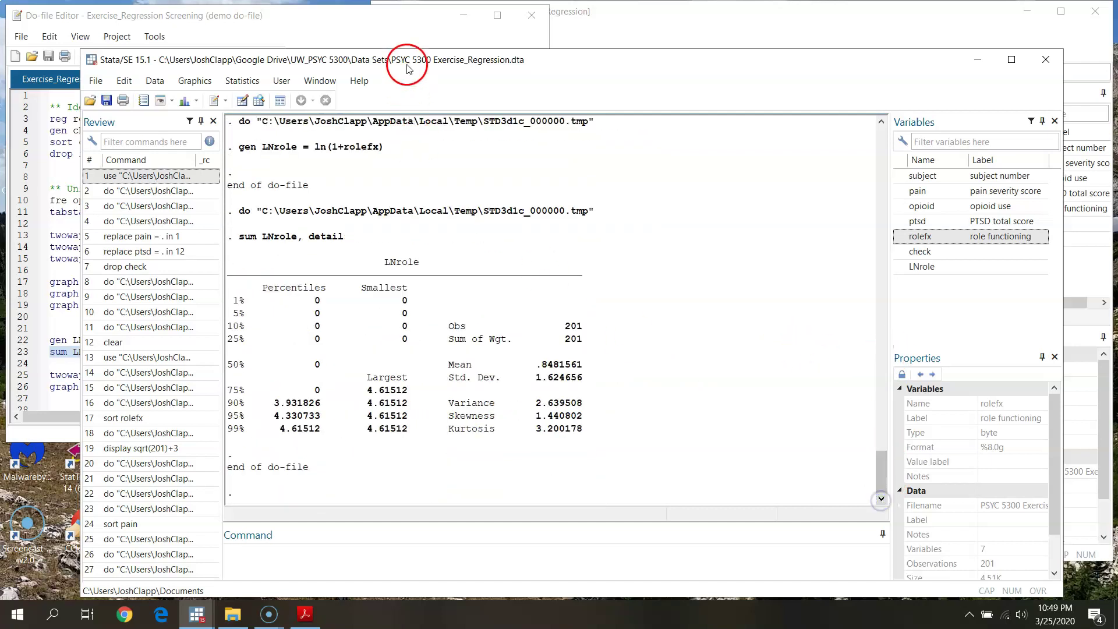
Run the twoway (hist LNrole) (kdensity LNrole) line to plot the h1r histogram and place the graph beside the do-file.
click(407, 29)
scroll(102, 359, down, 1)
scroll(102, 360, down, 1)
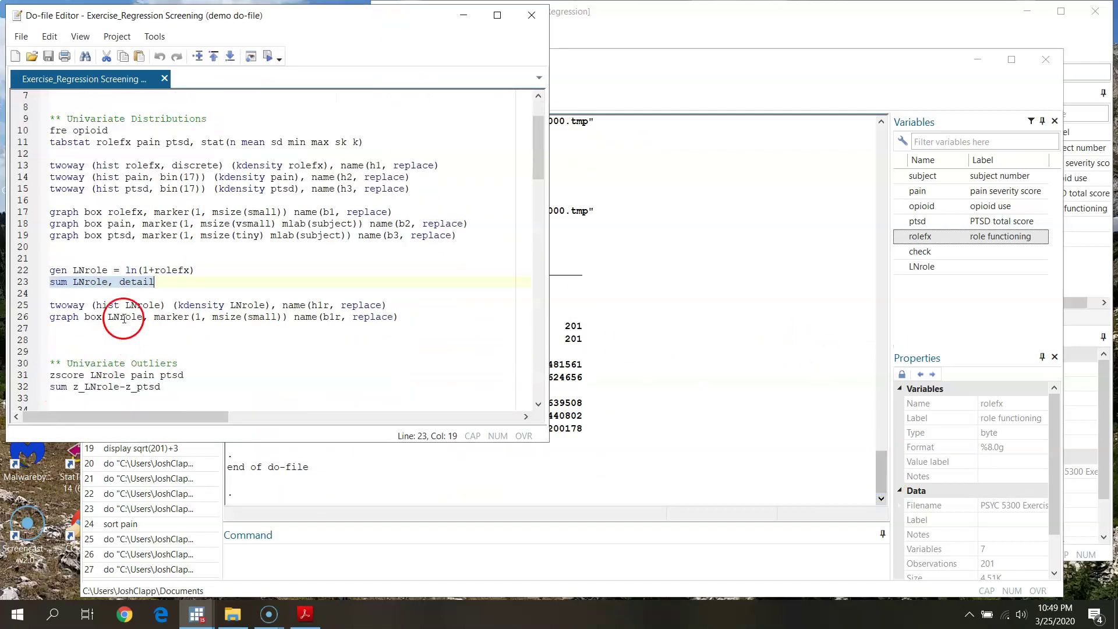
click(20, 304)
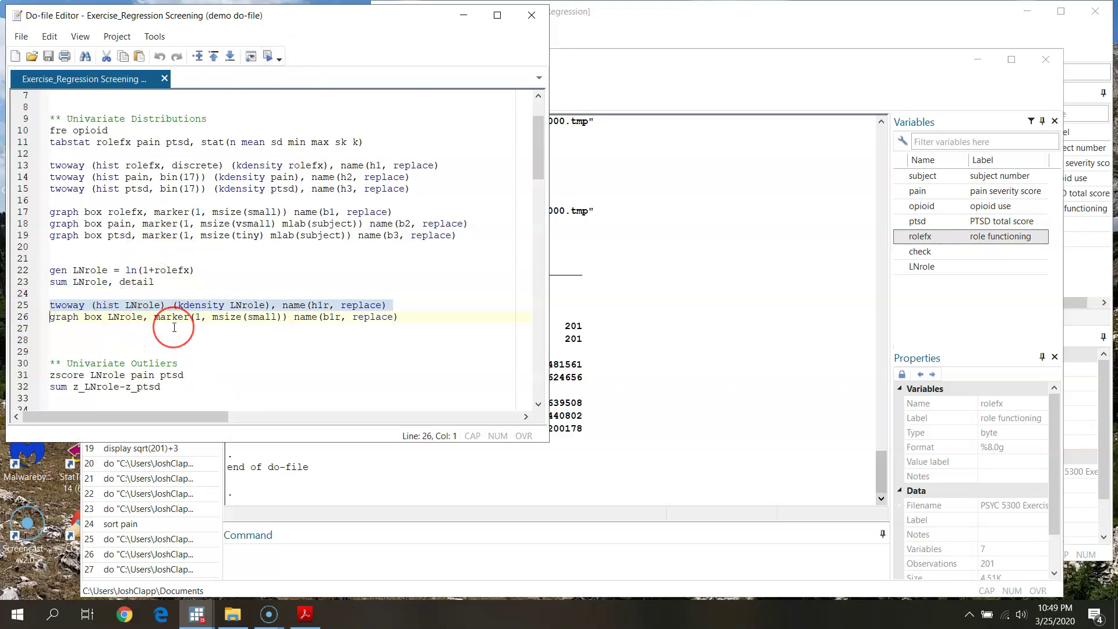
click(267, 56)
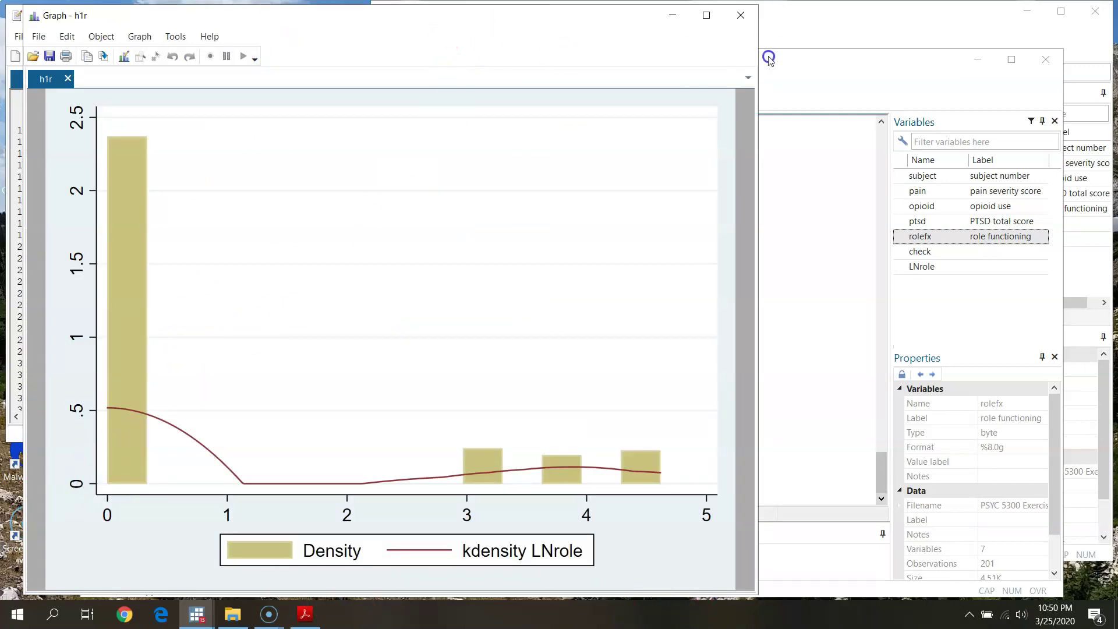
drag(536, 26, 877, 30)
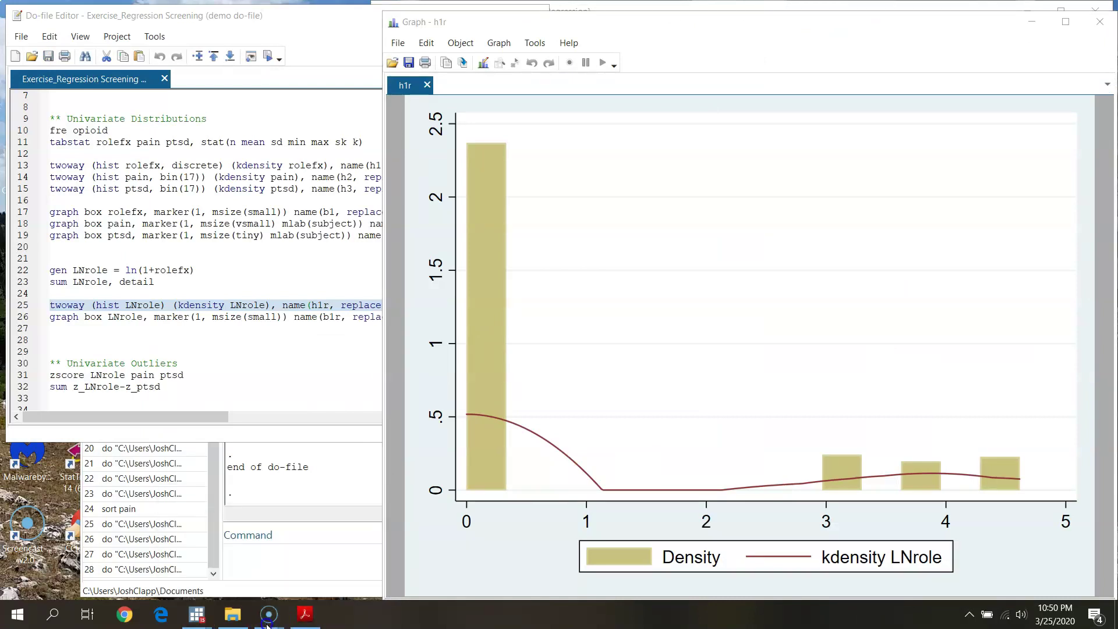
Bring up the h1 rolefx histogram, compare its shape with the h1r LNrole histogram, and minimize h1.
click(192, 620)
click(431, 572)
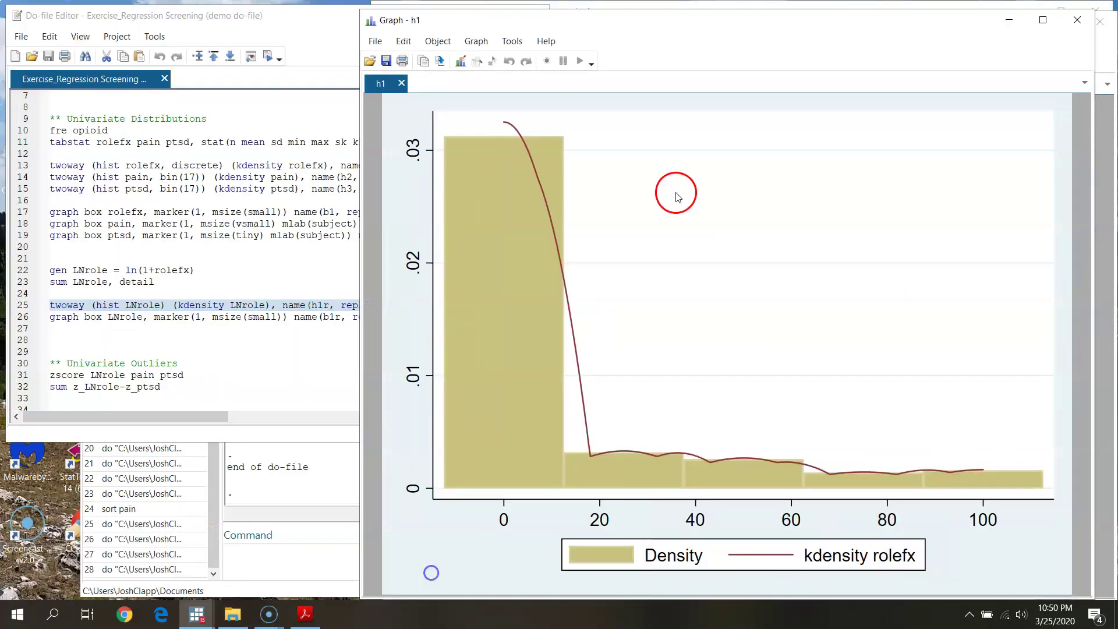
drag(782, 27, 432, 20)
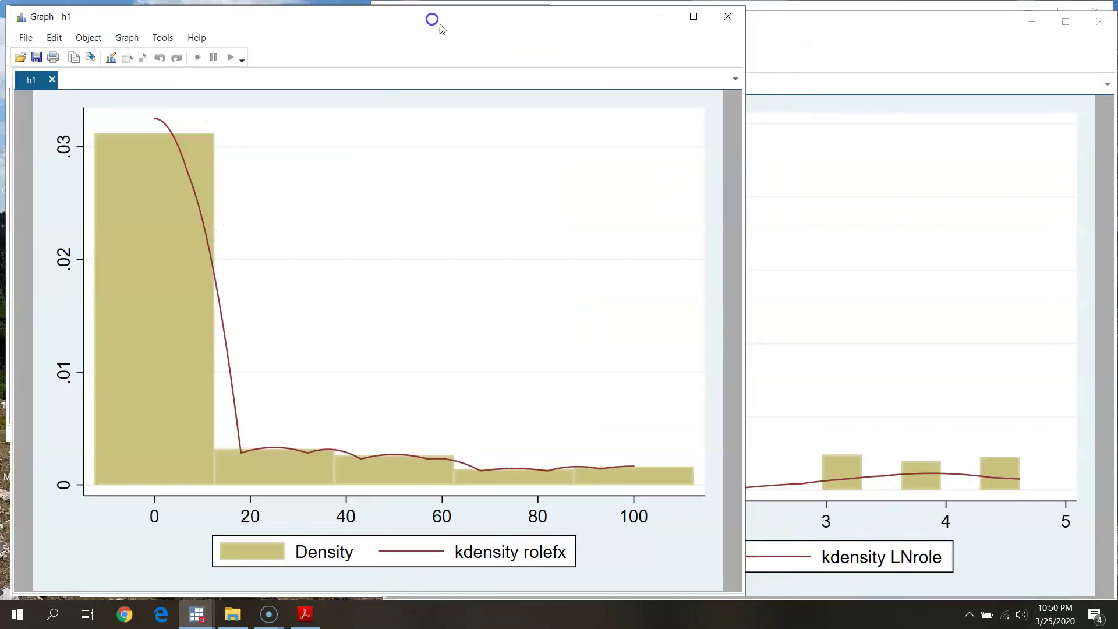
click(950, 43)
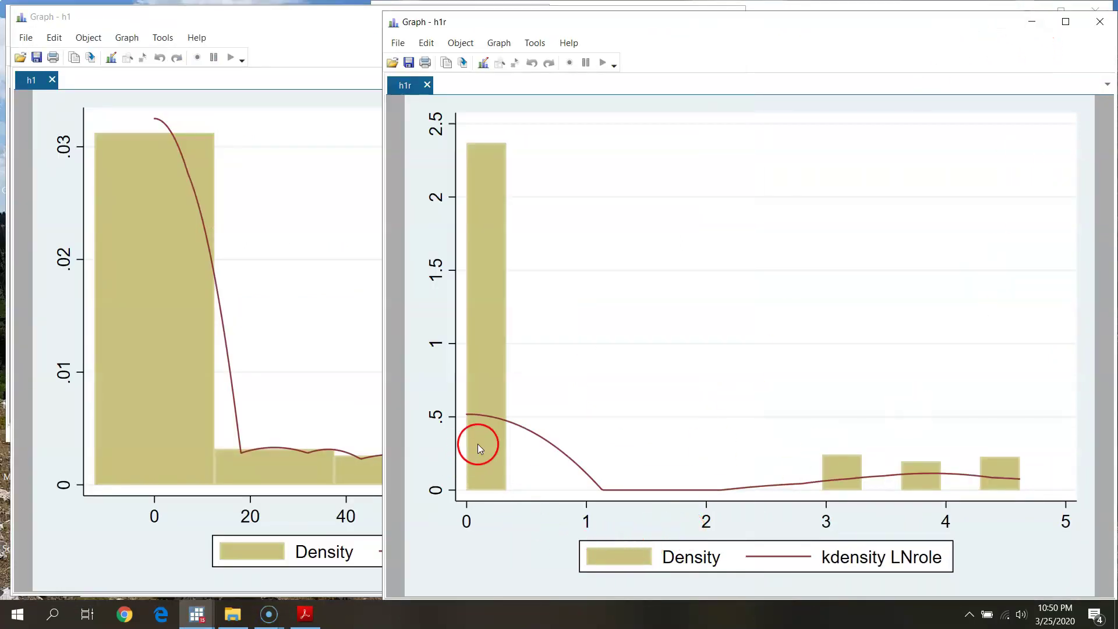
click(312, 39)
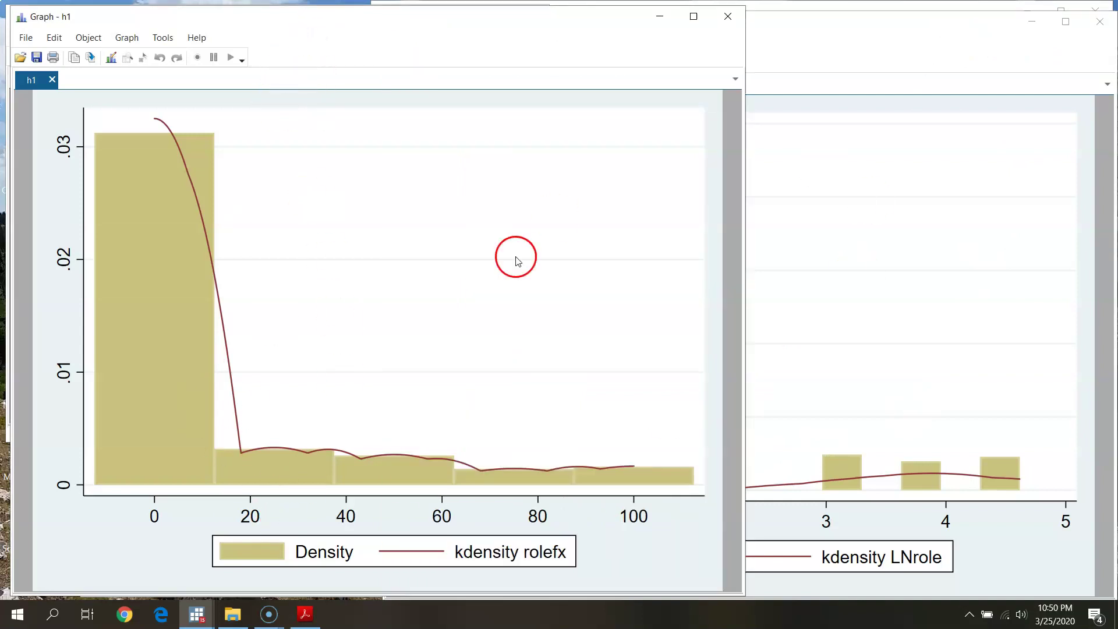
click(959, 34)
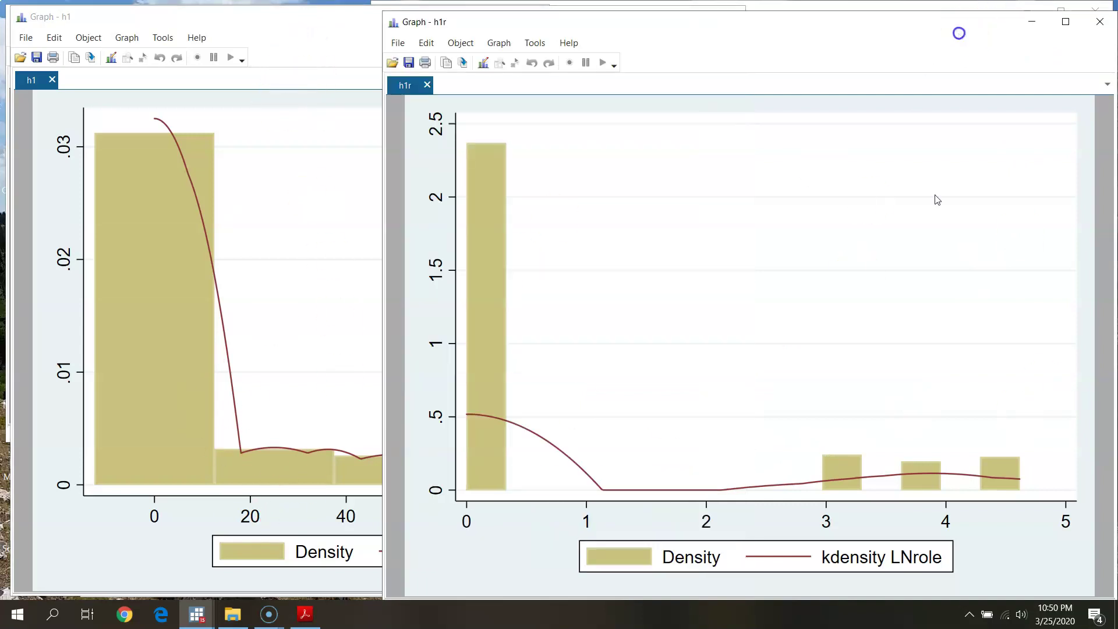
click(285, 17)
click(868, 44)
click(268, 25)
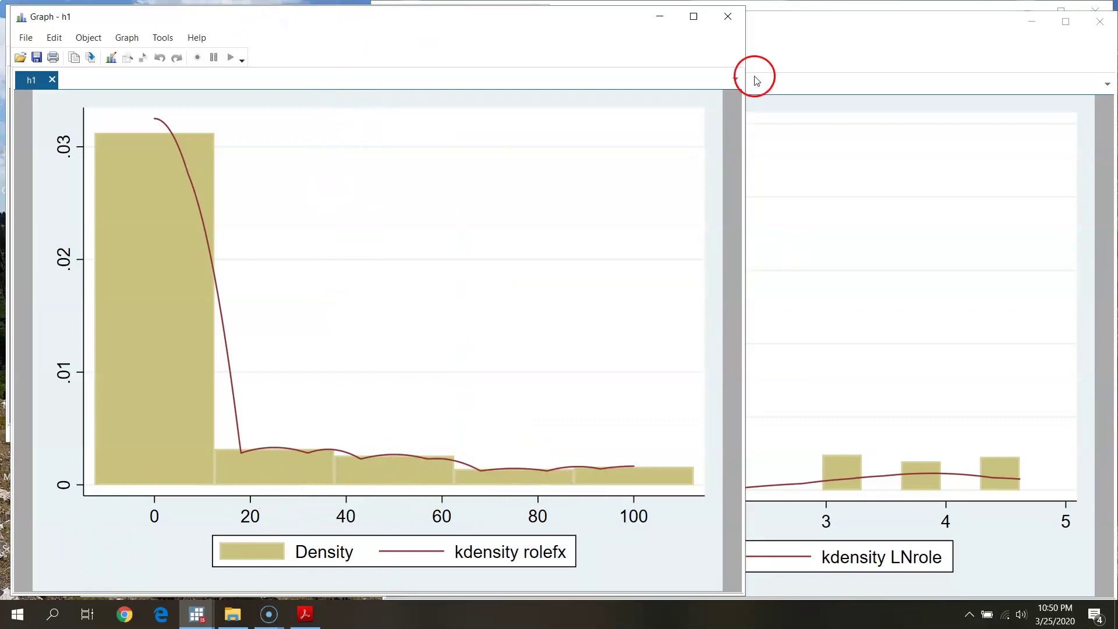
click(803, 61)
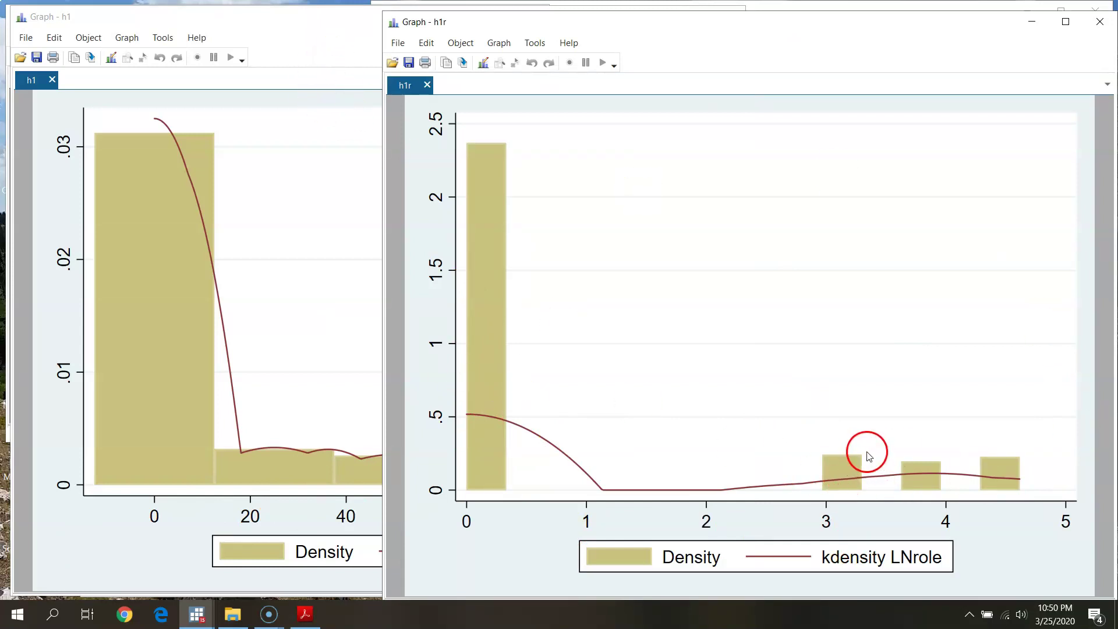
click(313, 42)
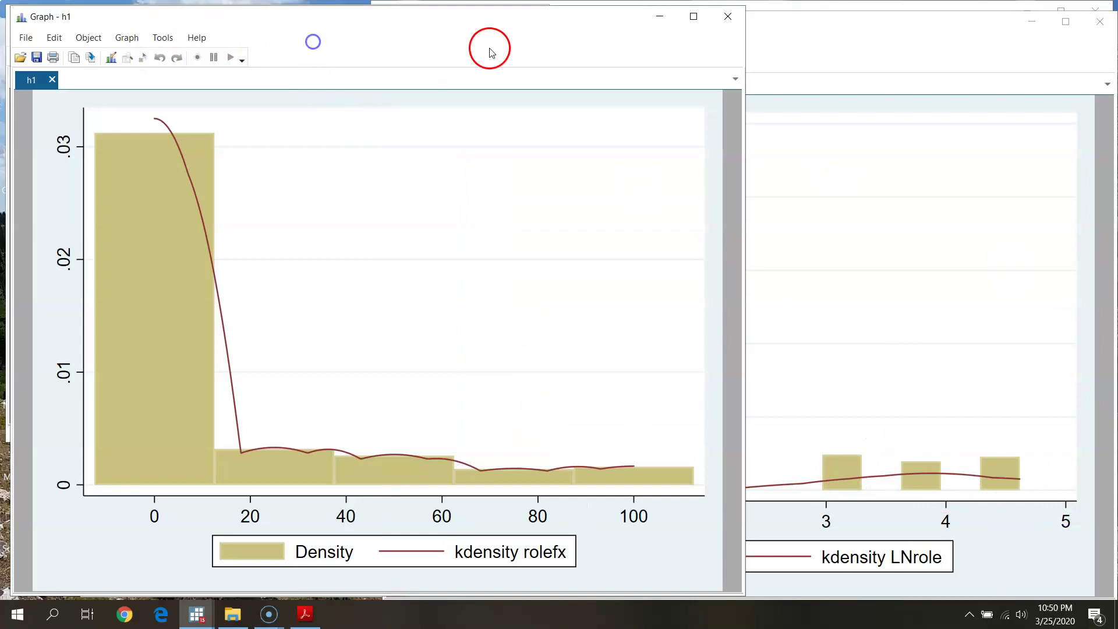
click(662, 19)
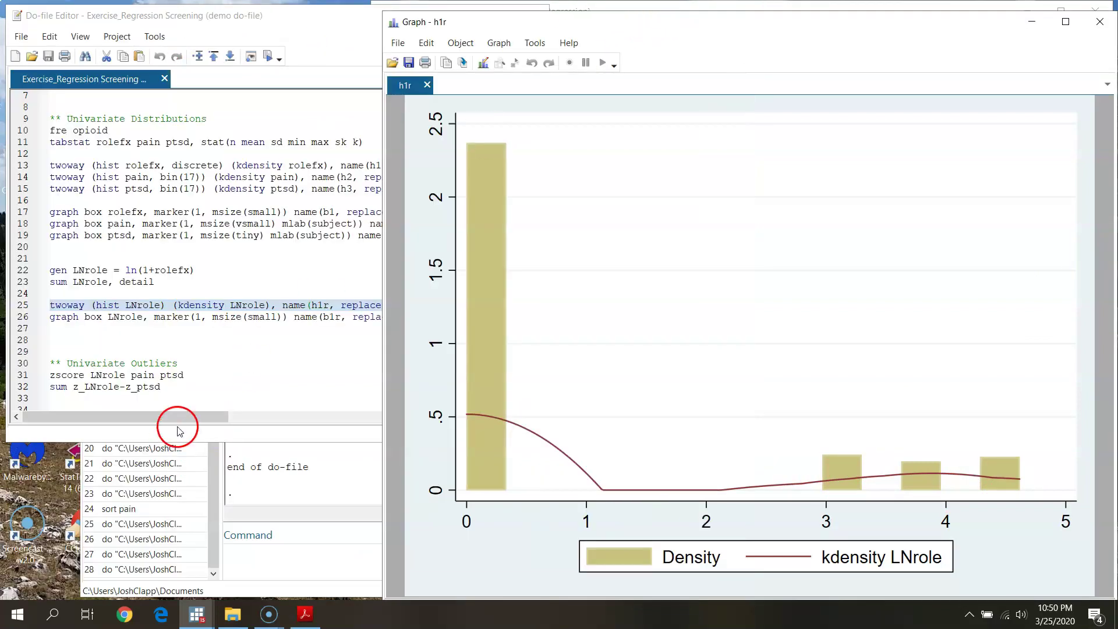
Add the discrete option to hist LNrole in the h1r line, rerun that line, and move the redrawn graph beside the do-file.
click(207, 384)
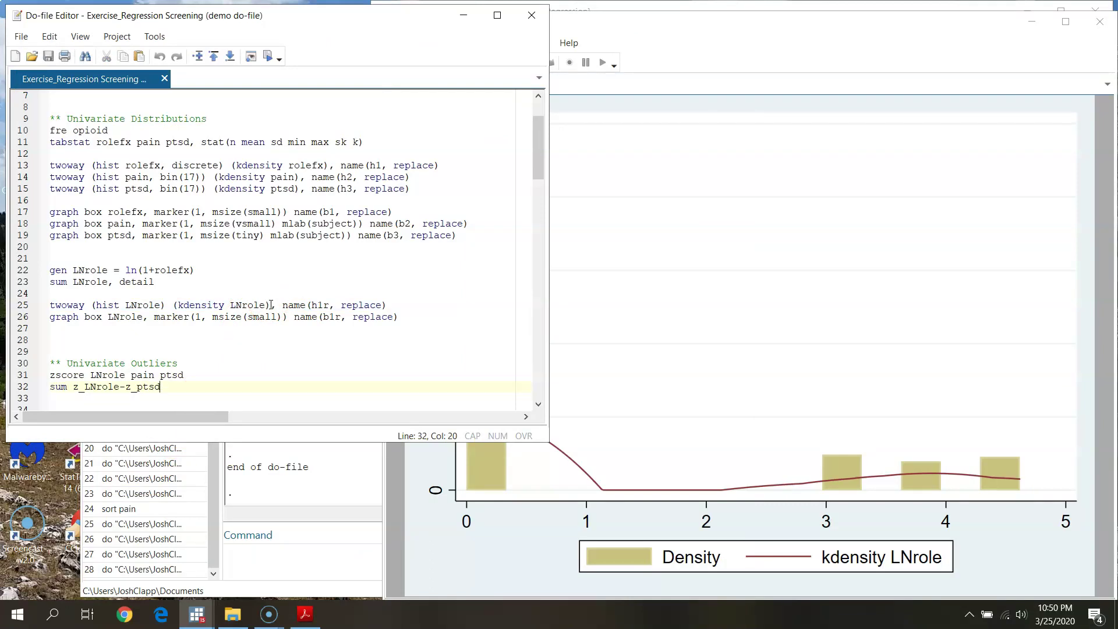
right_click(349, 278)
text(, discrete)
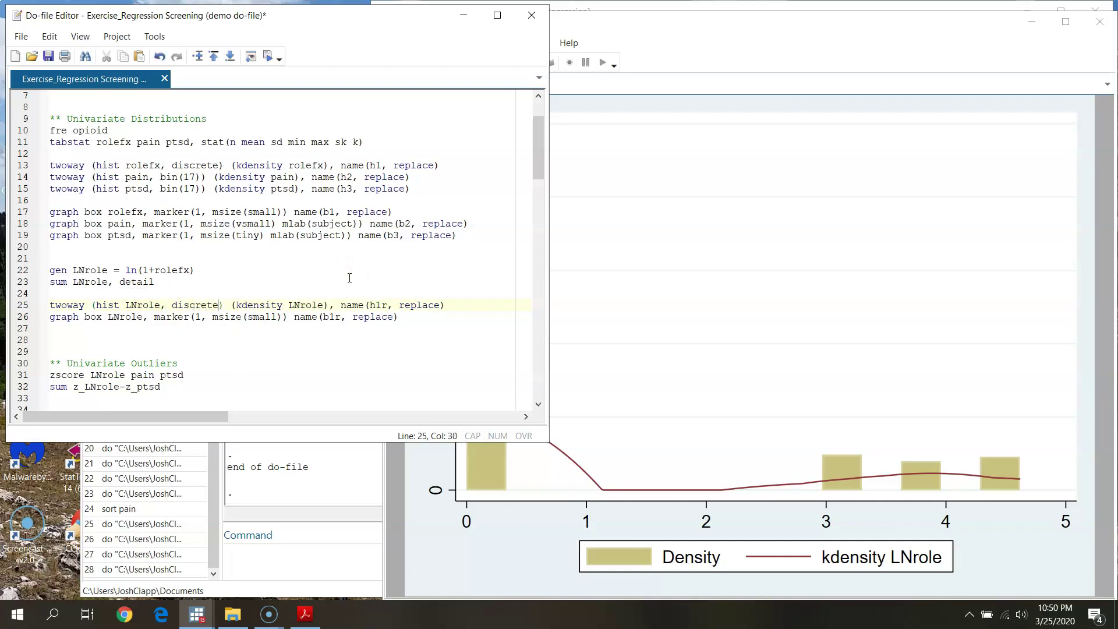
click(15, 306)
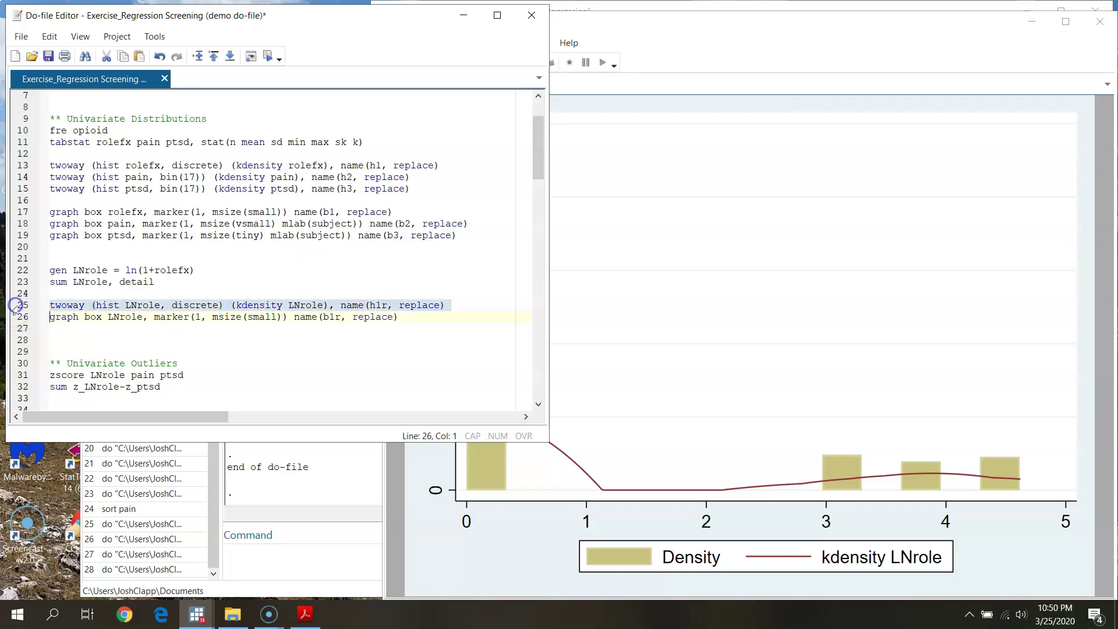
click(267, 55)
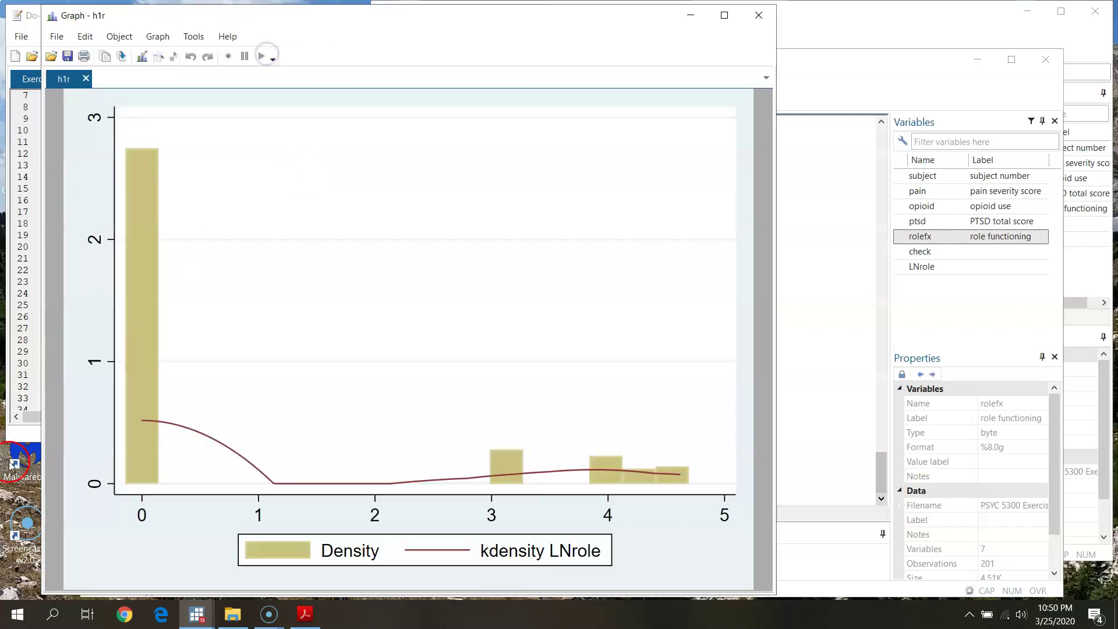
drag(363, 41, 692, 38)
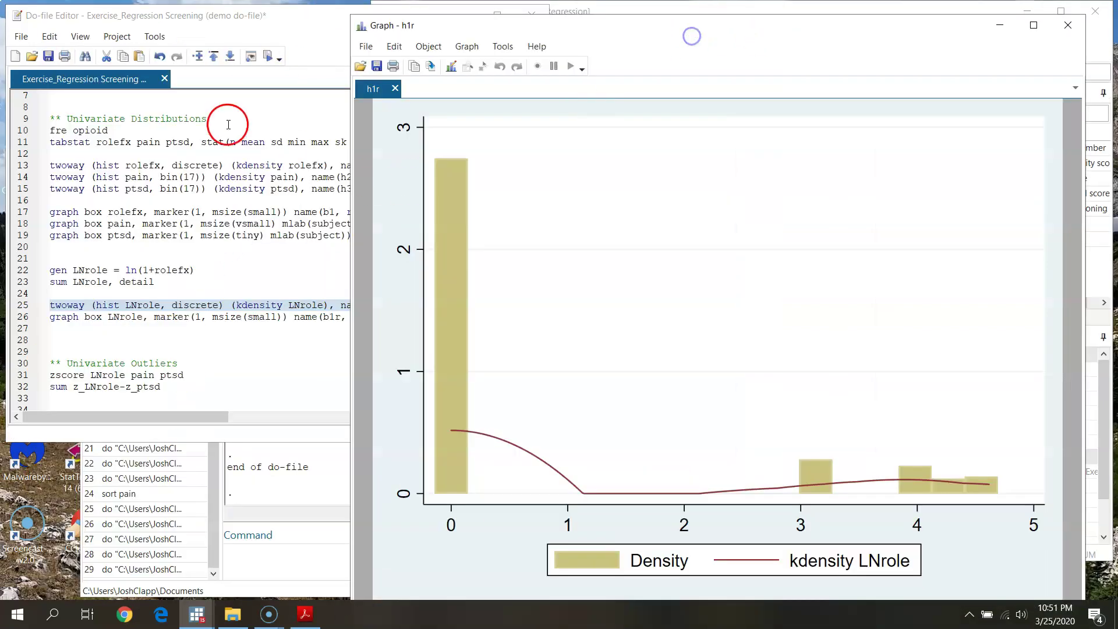
Review the h1 rolefx histogram against the discrete h1r plot, close both graphs, and return to the do-file.
click(262, 582)
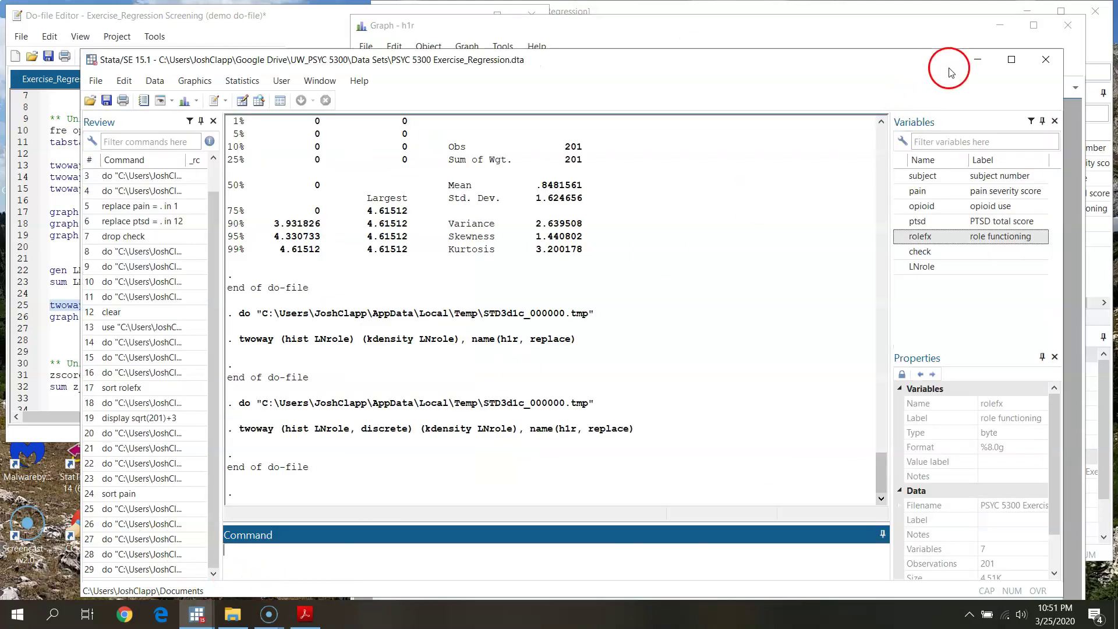
click(902, 46)
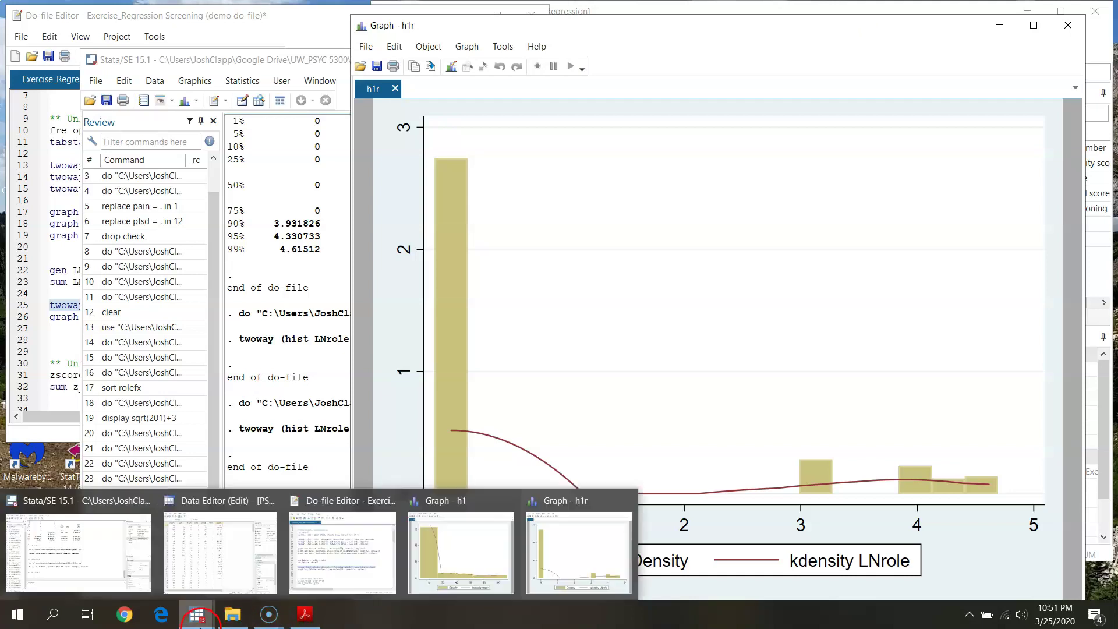
click(208, 623)
click(208, 623)
click(440, 578)
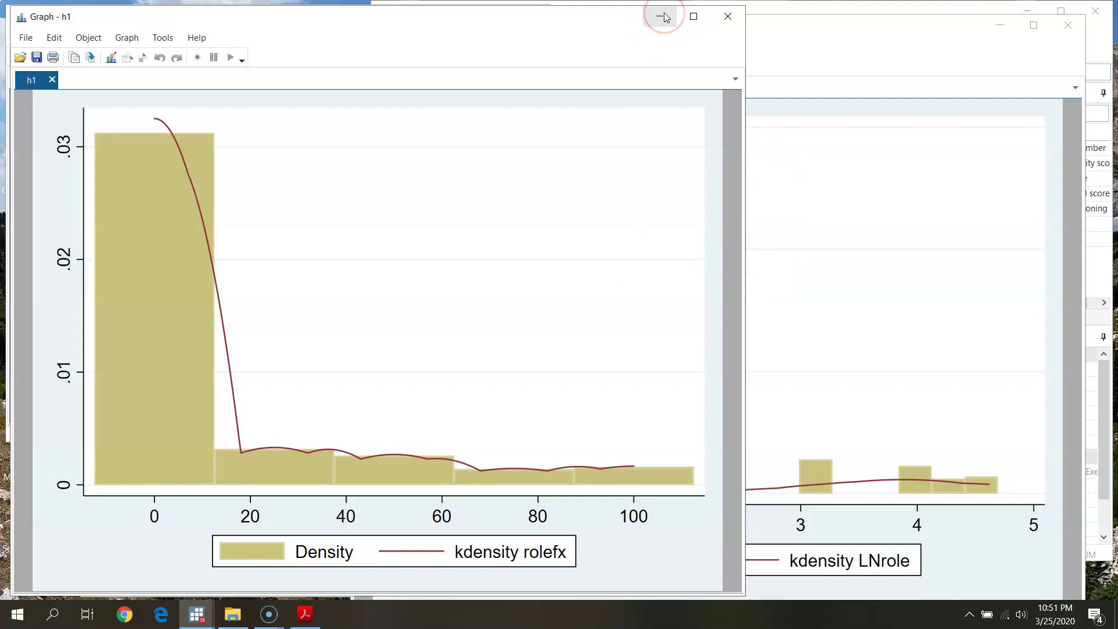
click(729, 20)
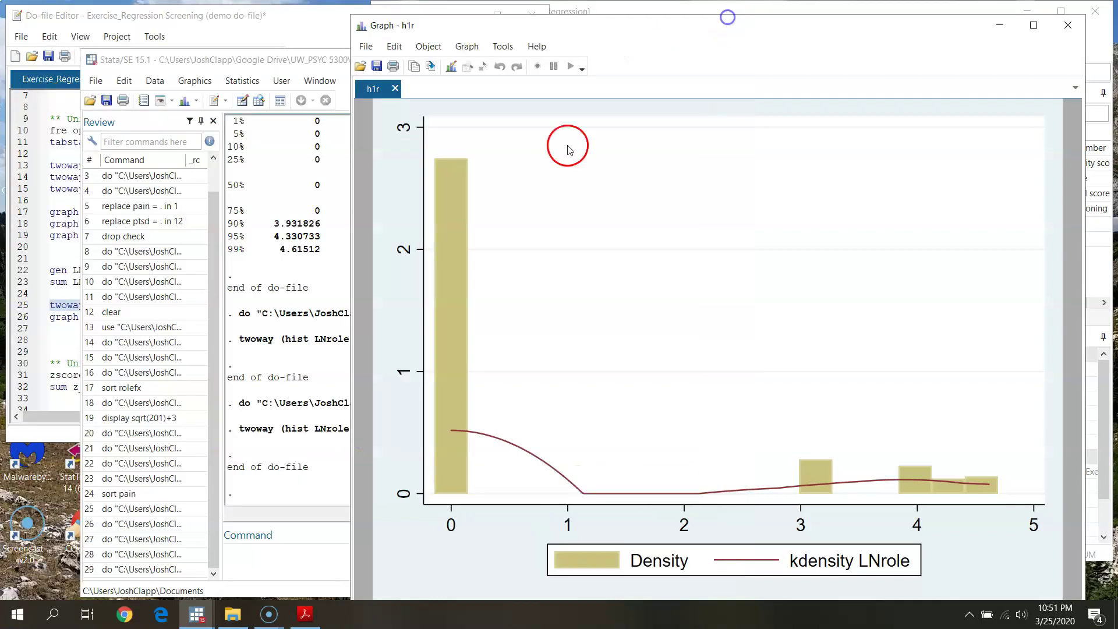
click(1073, 28)
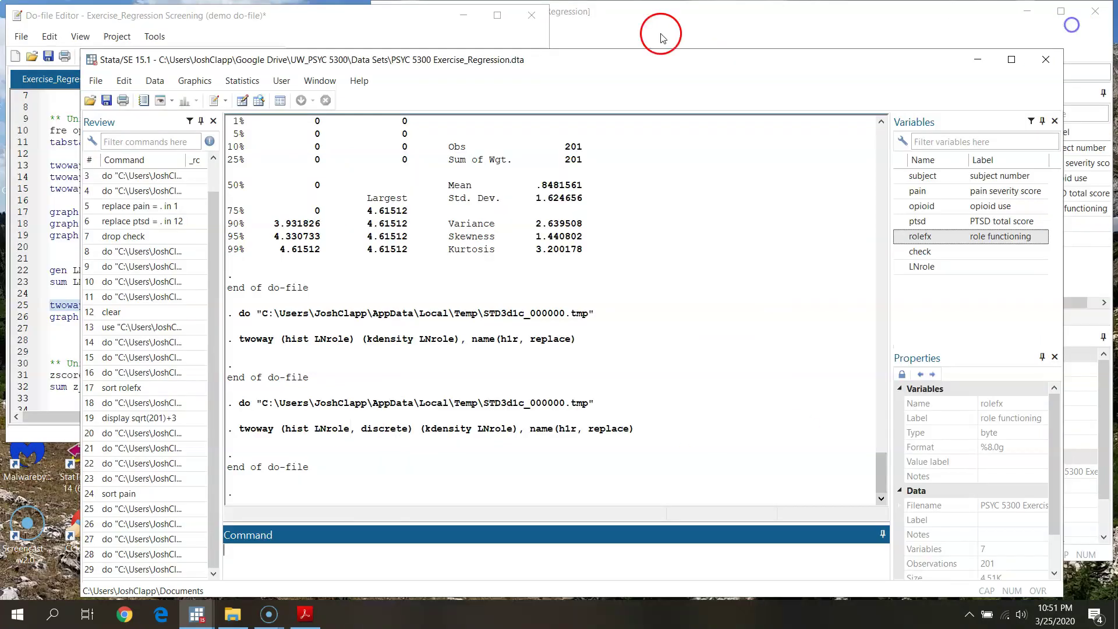
click(356, 21)
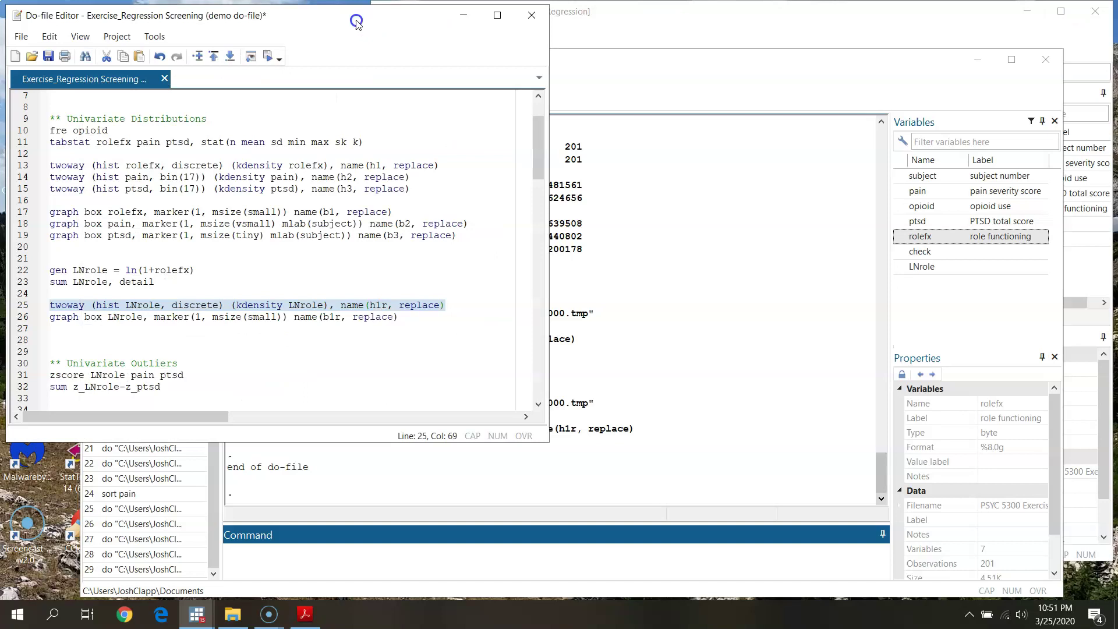
Run the graph box LNrole line to plot the b1r box plot, inspect it, and close the graph.
click(14, 317)
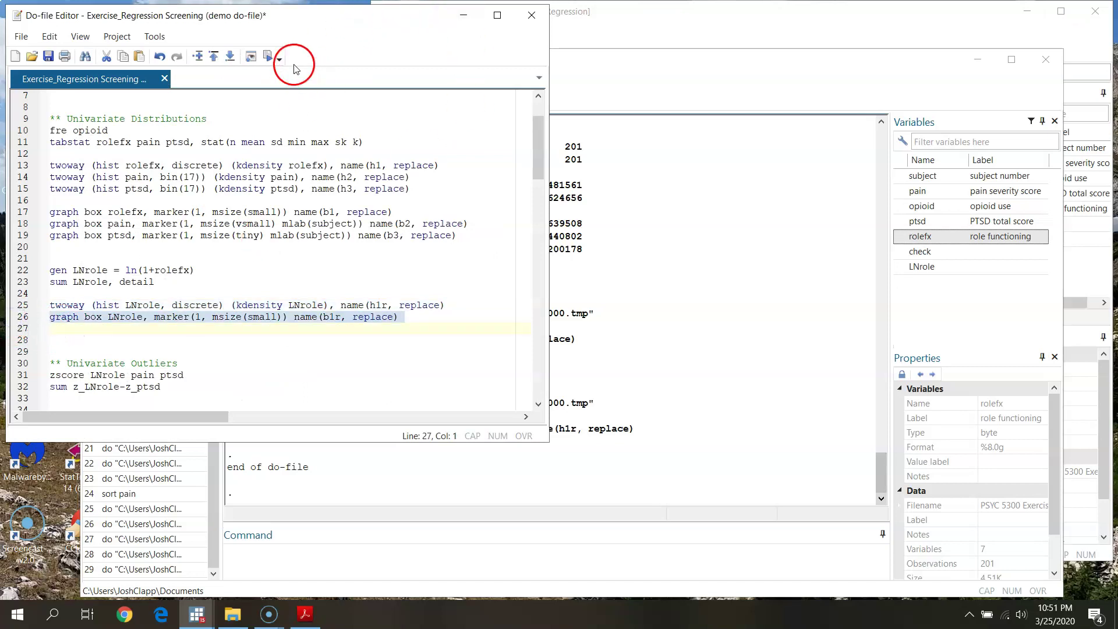
click(267, 56)
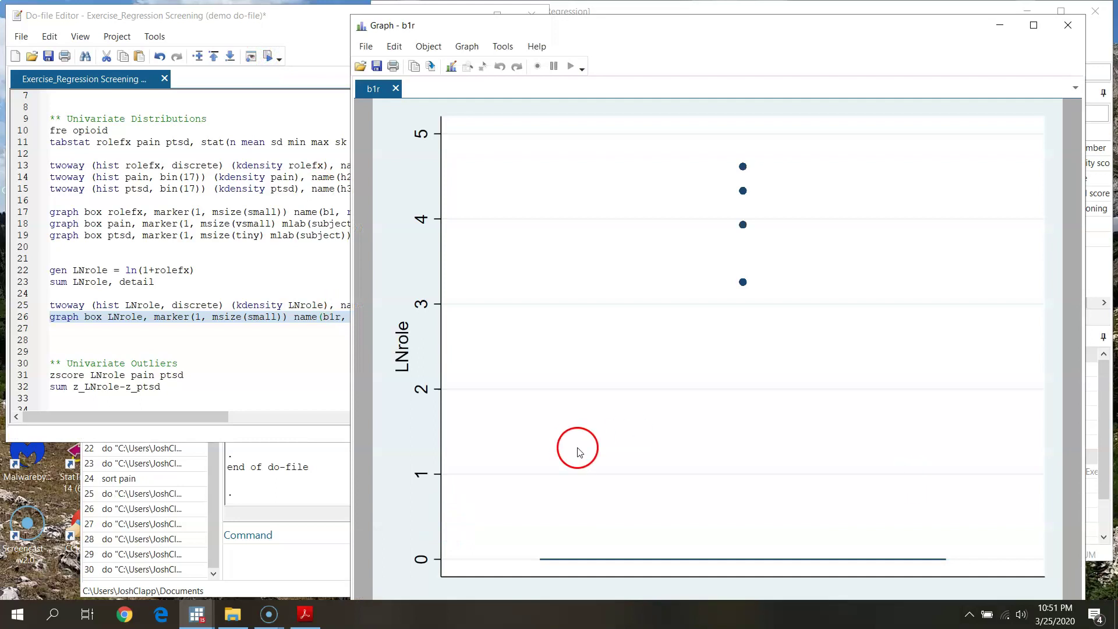
click(1068, 25)
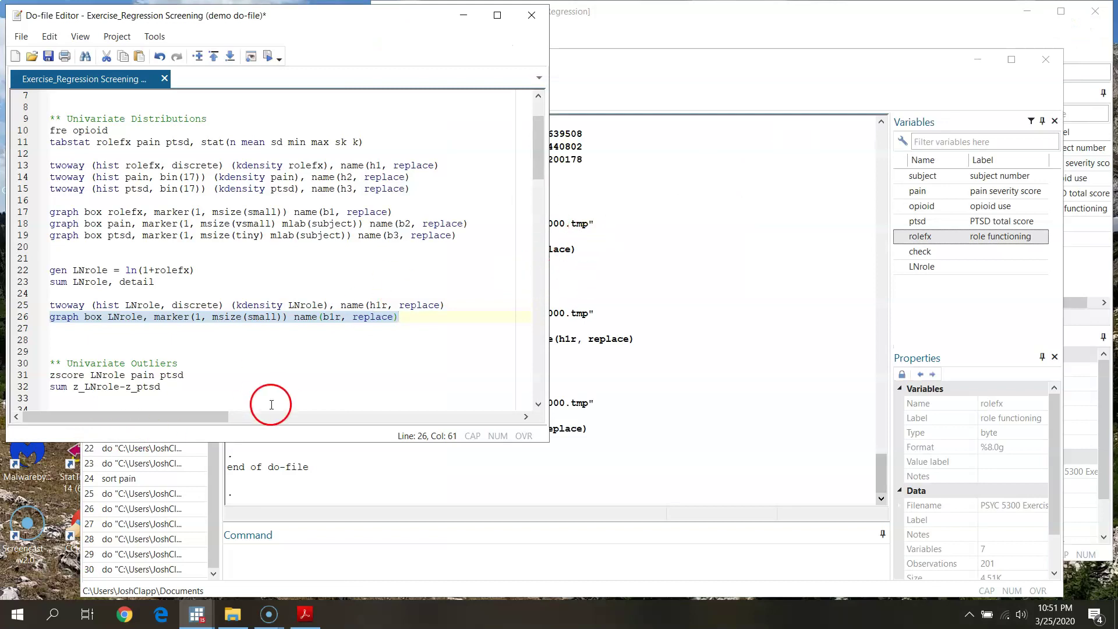
click(274, 340)
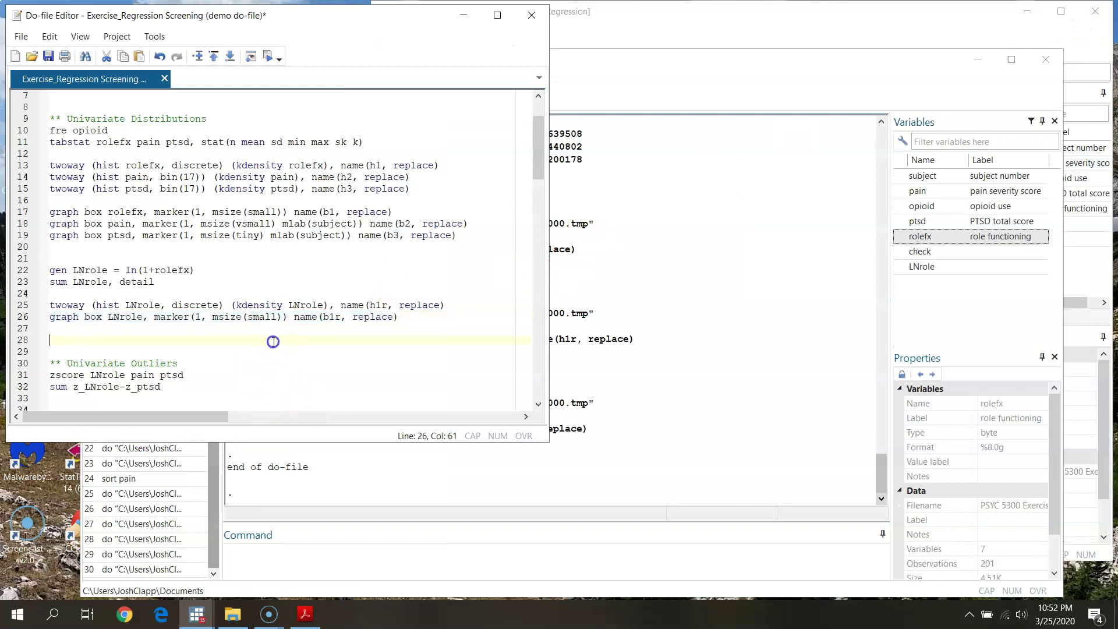
click(833, 13)
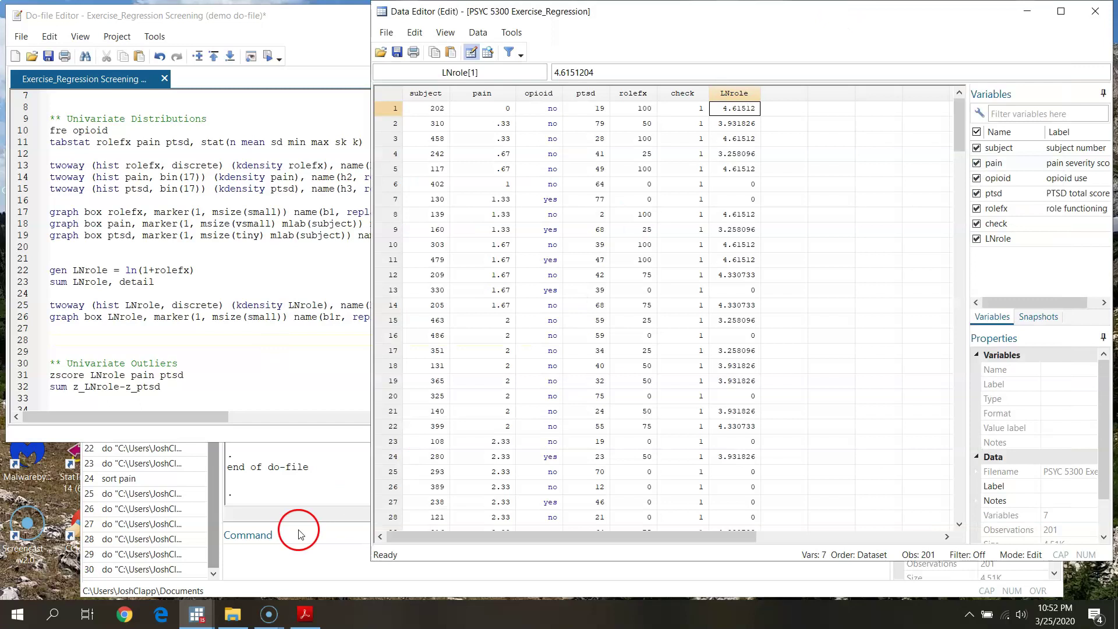
click(299, 553)
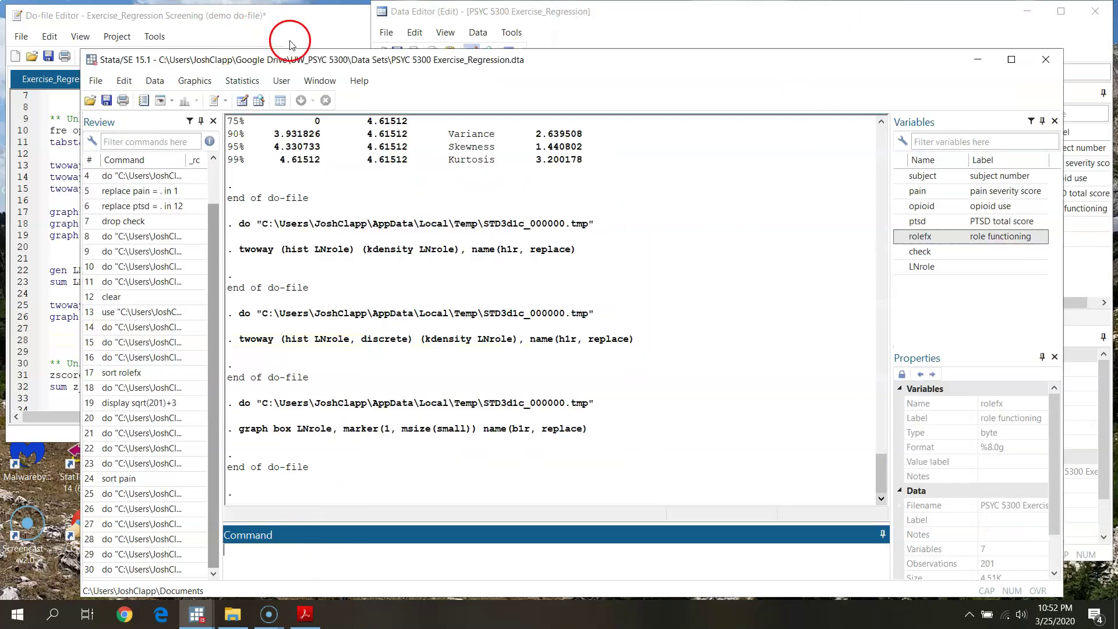
click(300, 7)
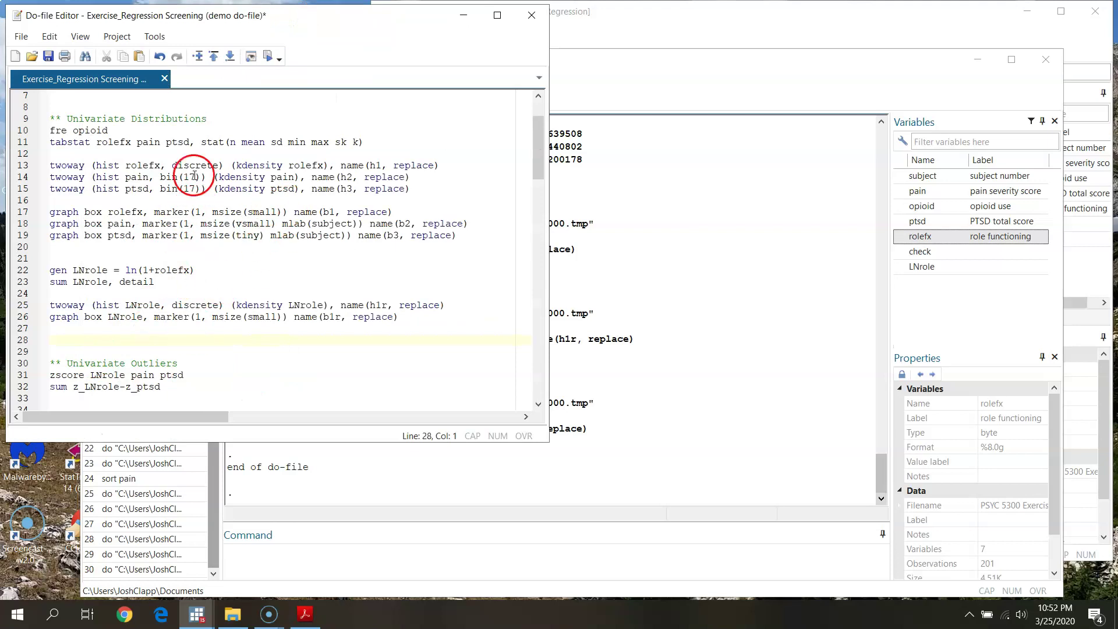
Run the zscore LNrole pain ptsd line in the Univariate Outliers section of the do-file.
drag(51, 120, 228, 119)
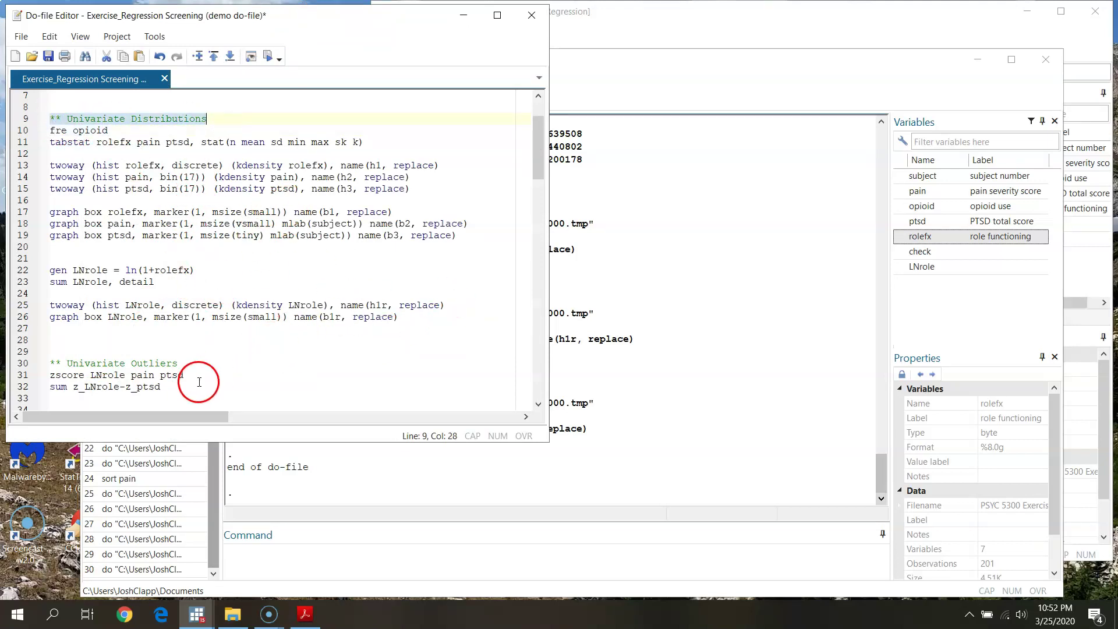
scroll(204, 355, down, 4)
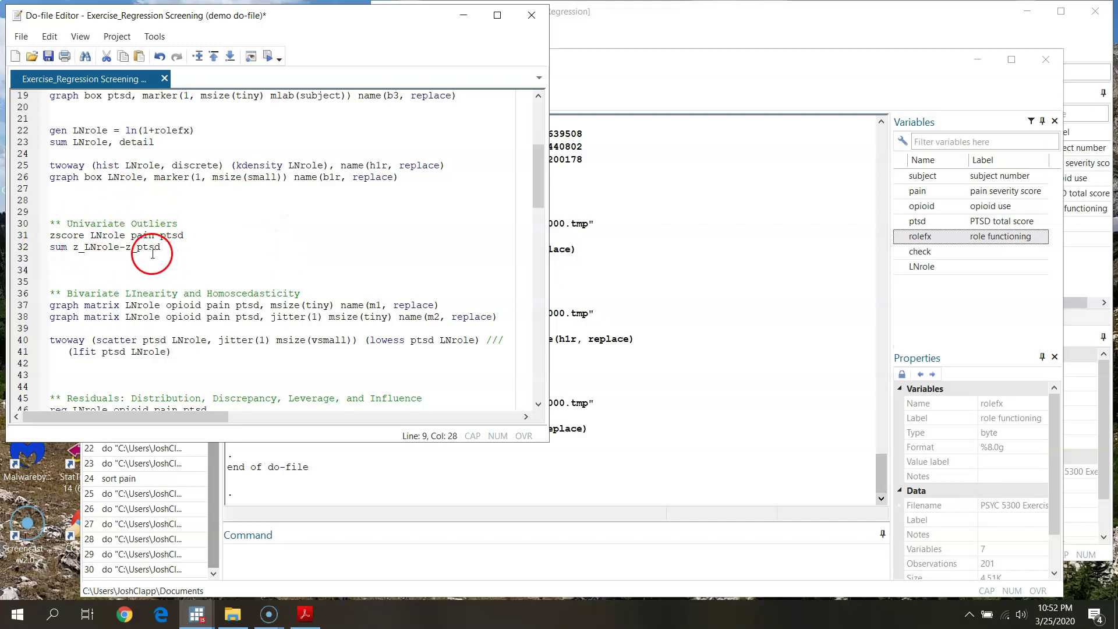
click(63, 236)
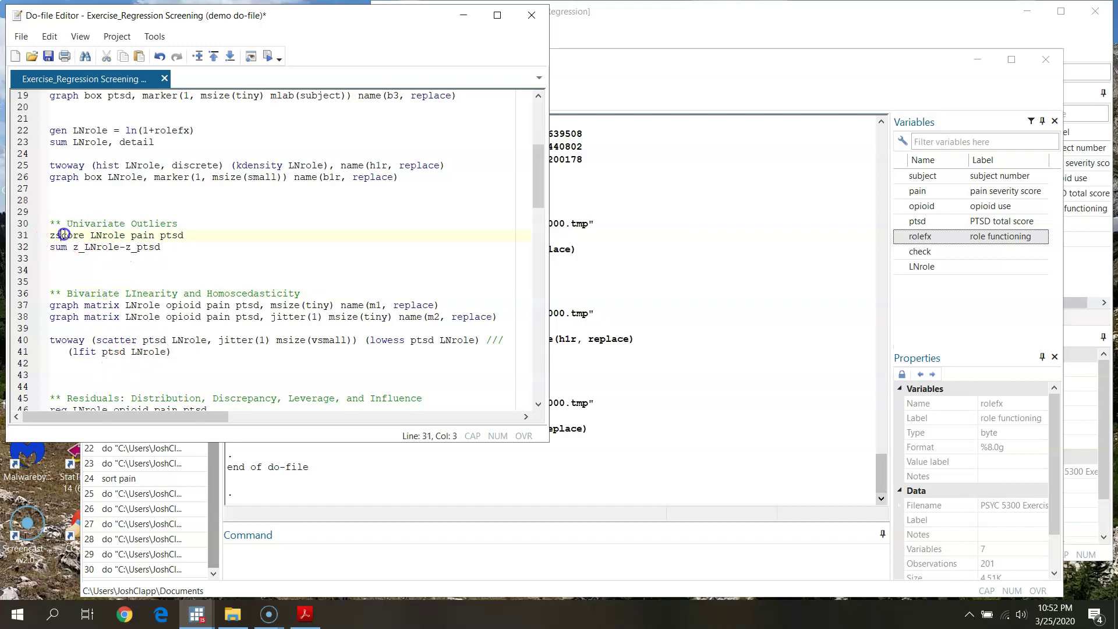
click(66, 236)
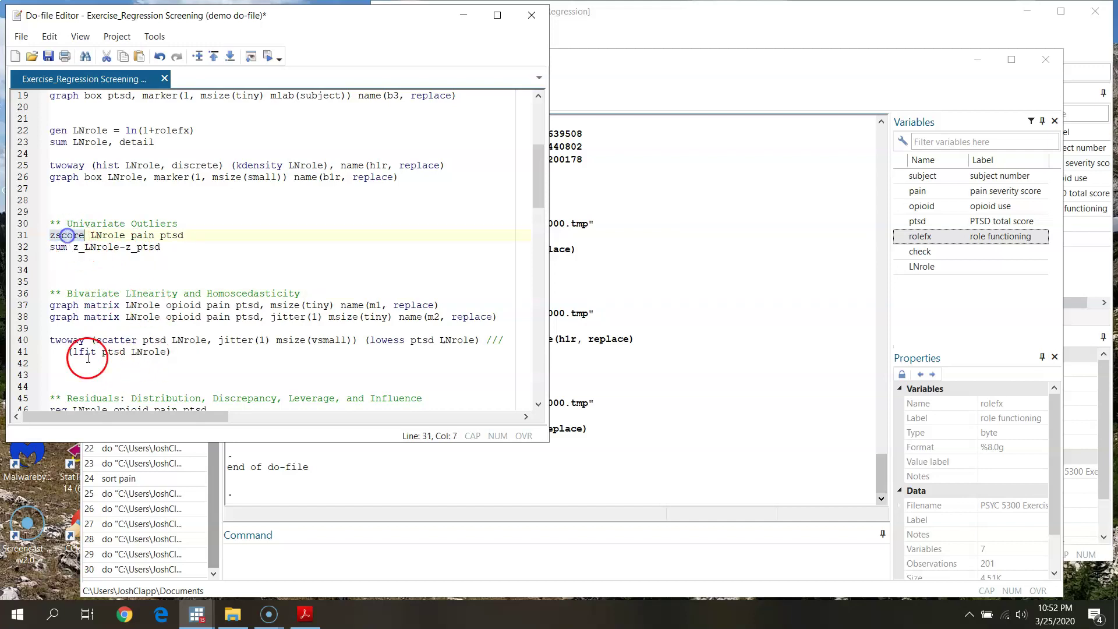
click(114, 235)
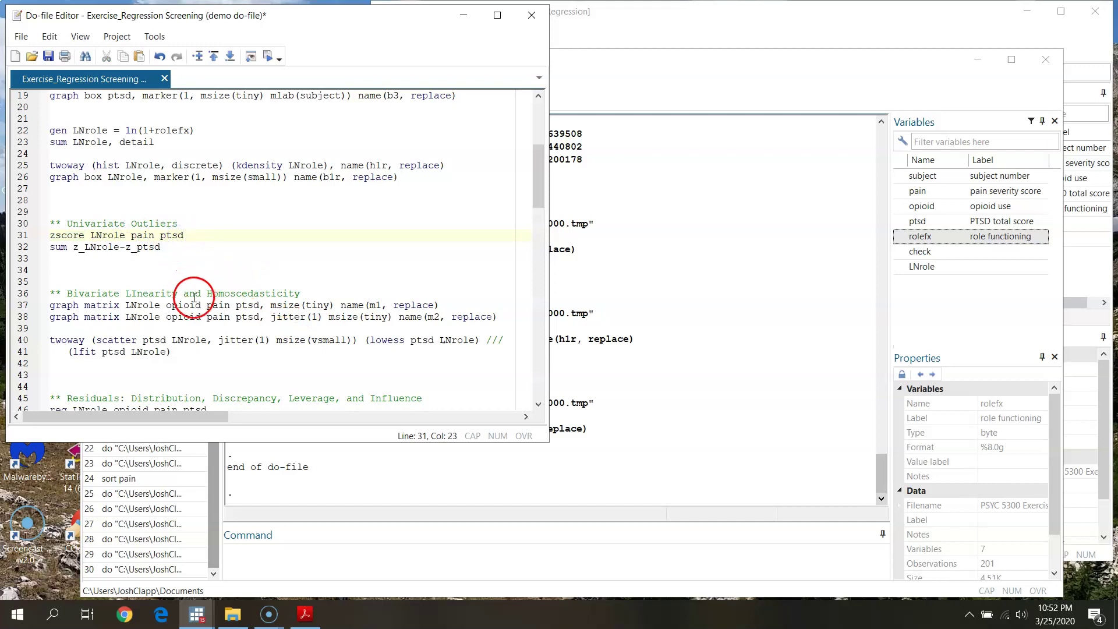
scroll(195, 297, up, 1)
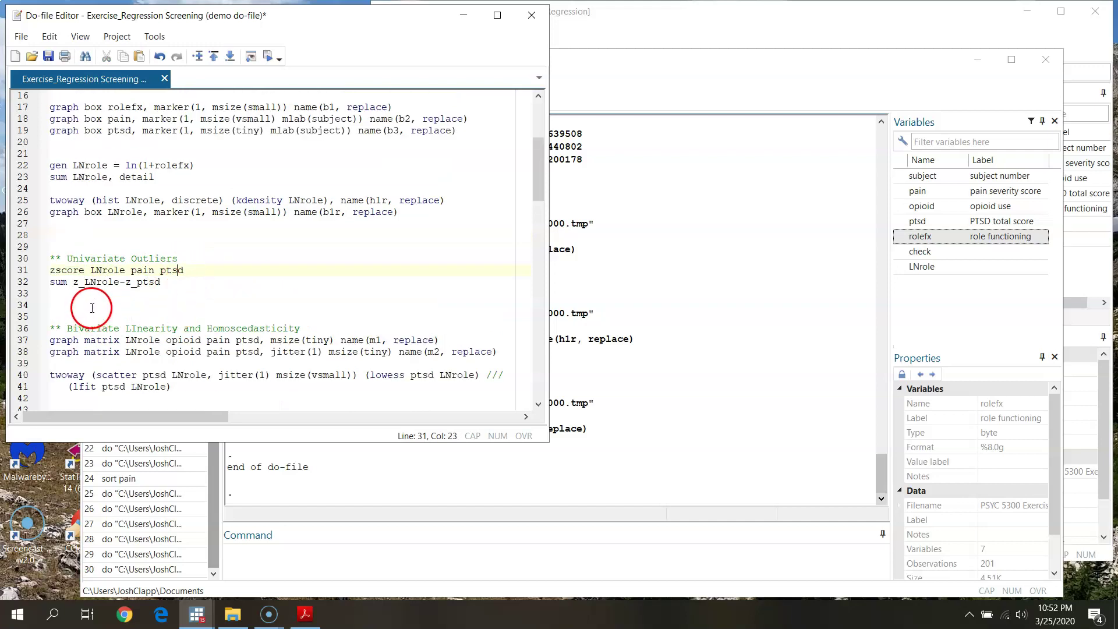
click(19, 276)
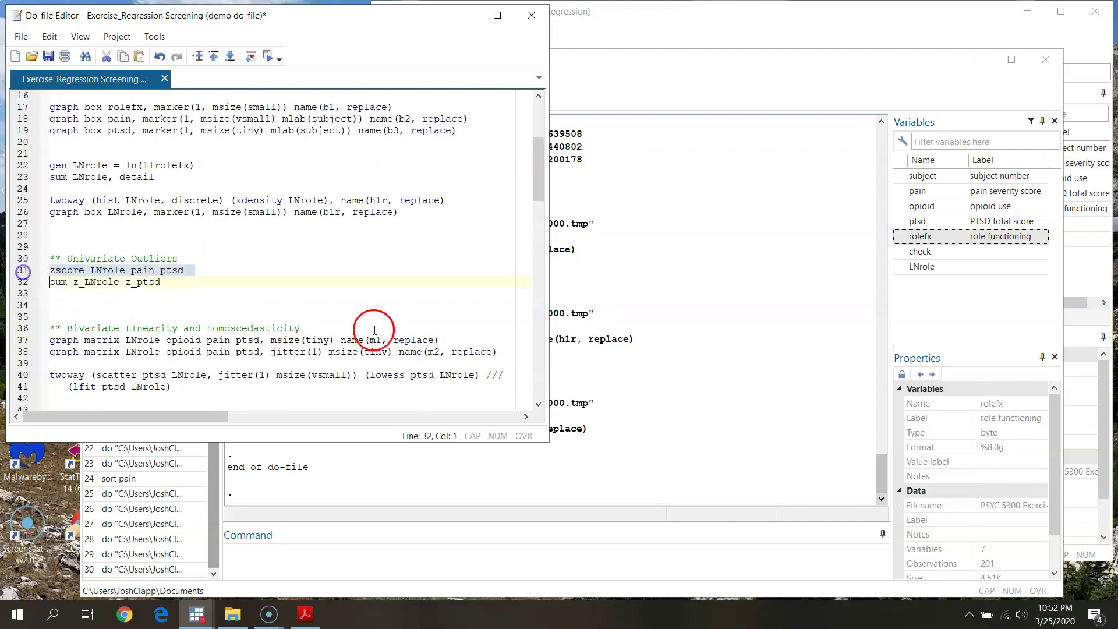
click(267, 57)
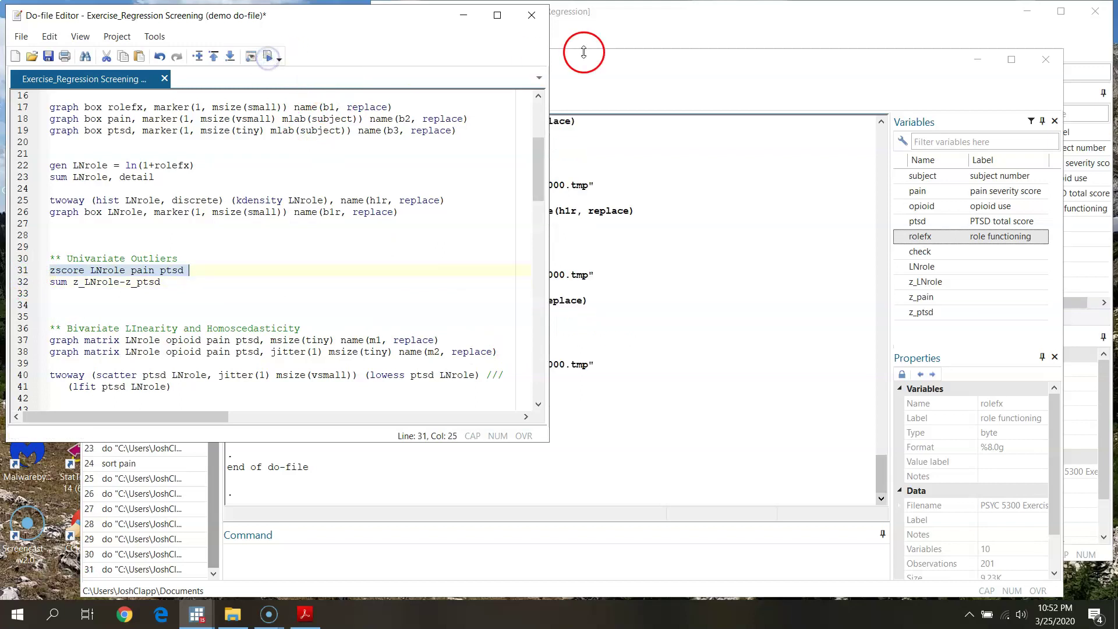
Review the zscore output and examine the z_LNrole, z_pain and z_ptsd columns in the data editor.
click(642, 81)
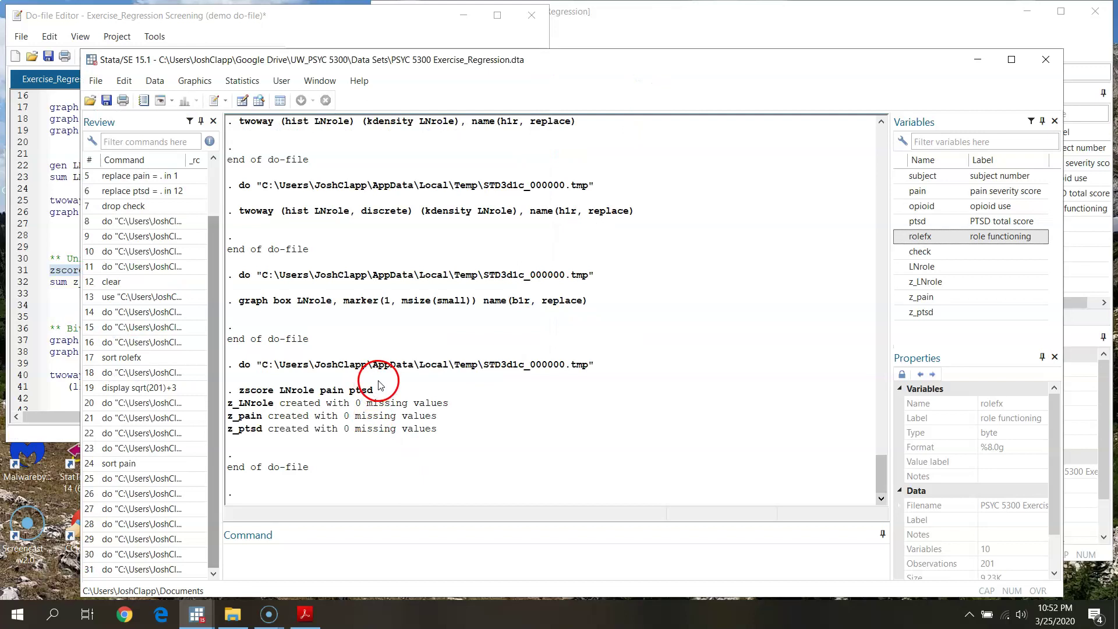
click(793, 40)
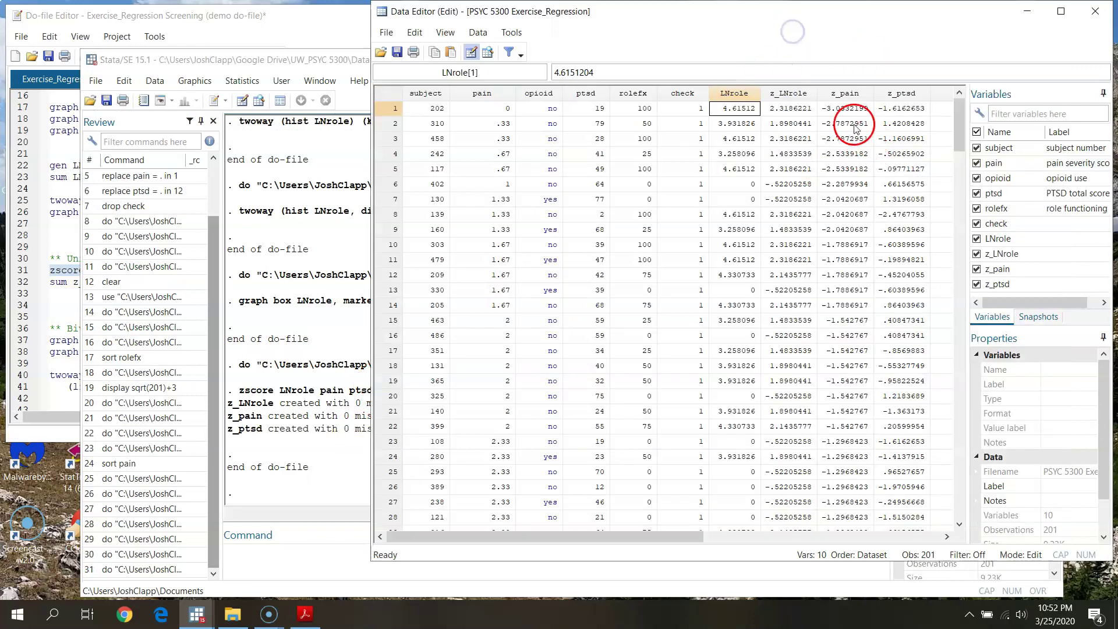
key(Right)
key(Right)
key(Right)
key(Right)
key(Right)
key(Right)
key(Right)
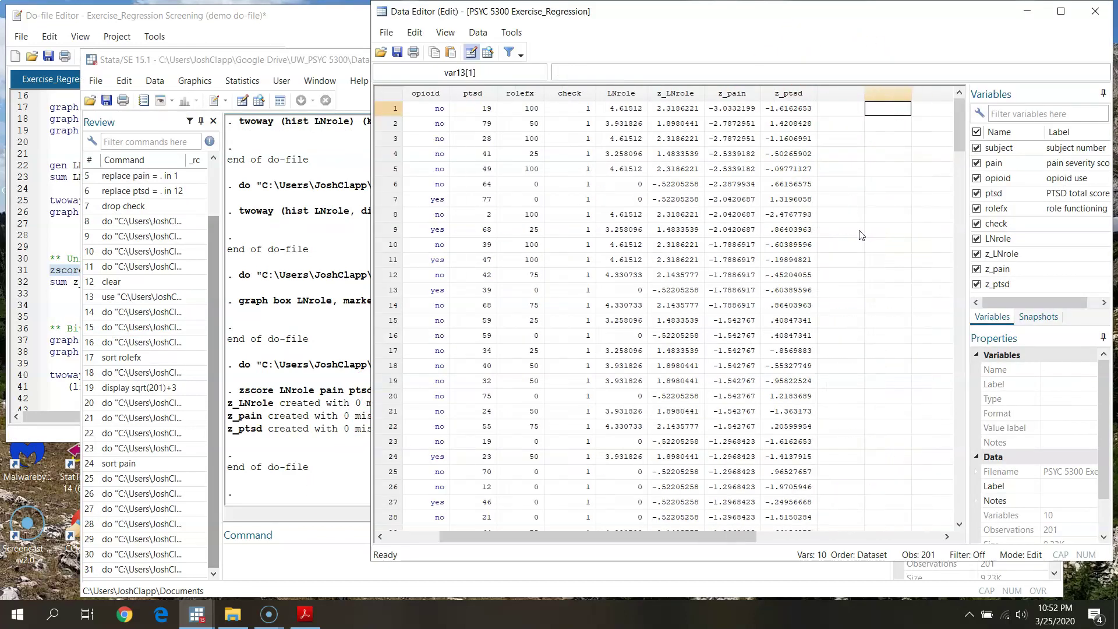
key(Left)
key(Left)
key(Left)
key(Left)
key(Left)
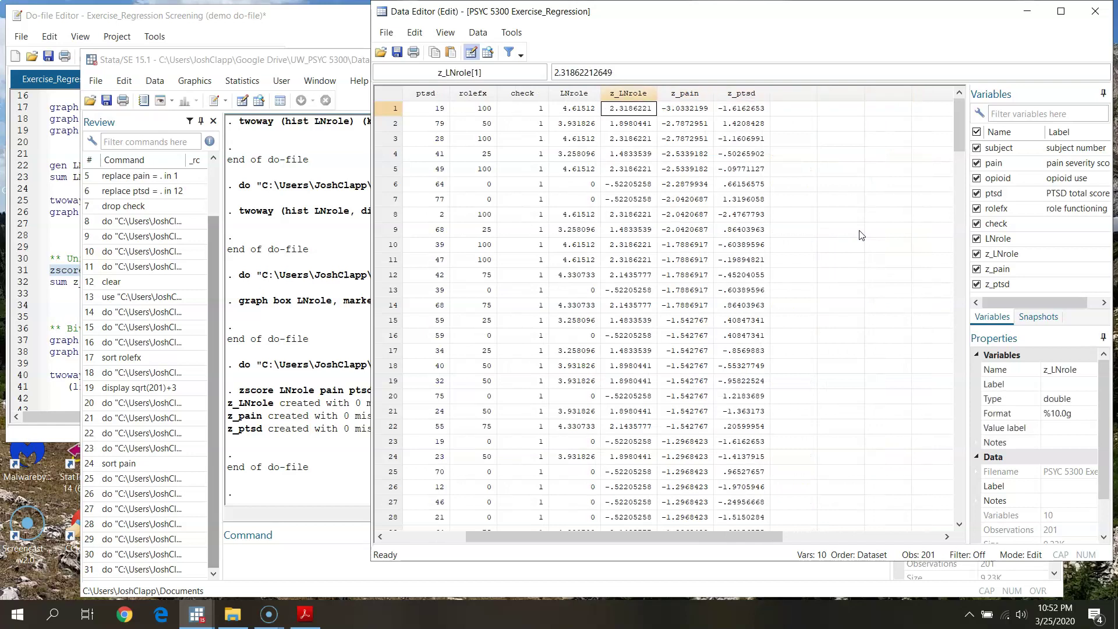
click(628, 93)
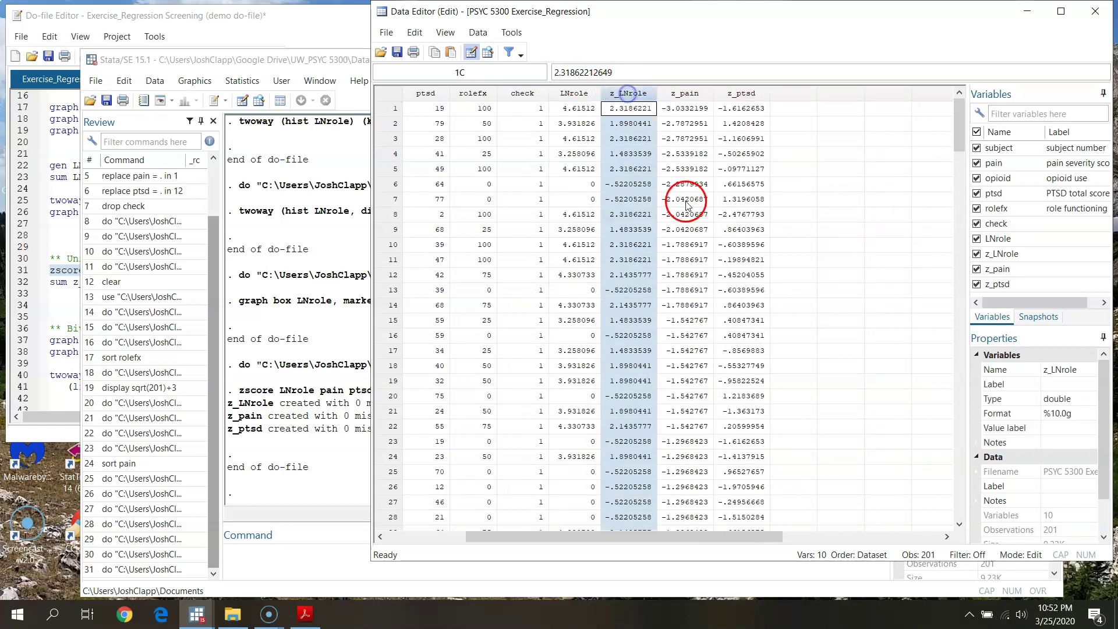
click(690, 93)
click(749, 93)
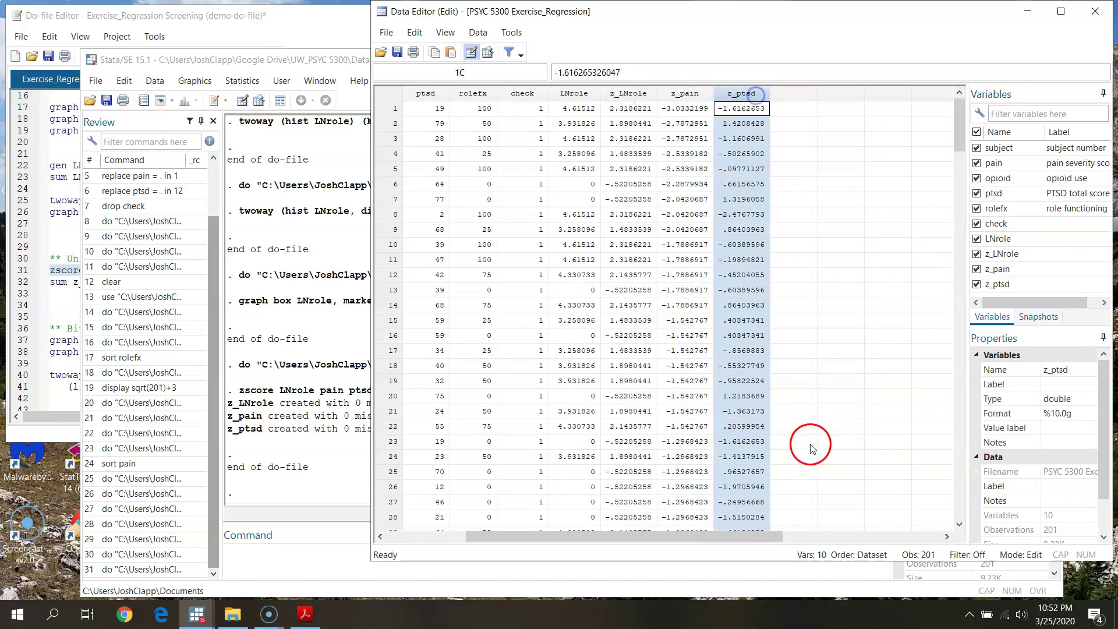
Run the sum z_LNrole-z_ptsd line in the do-file and bring up the results window.
click(303, 24)
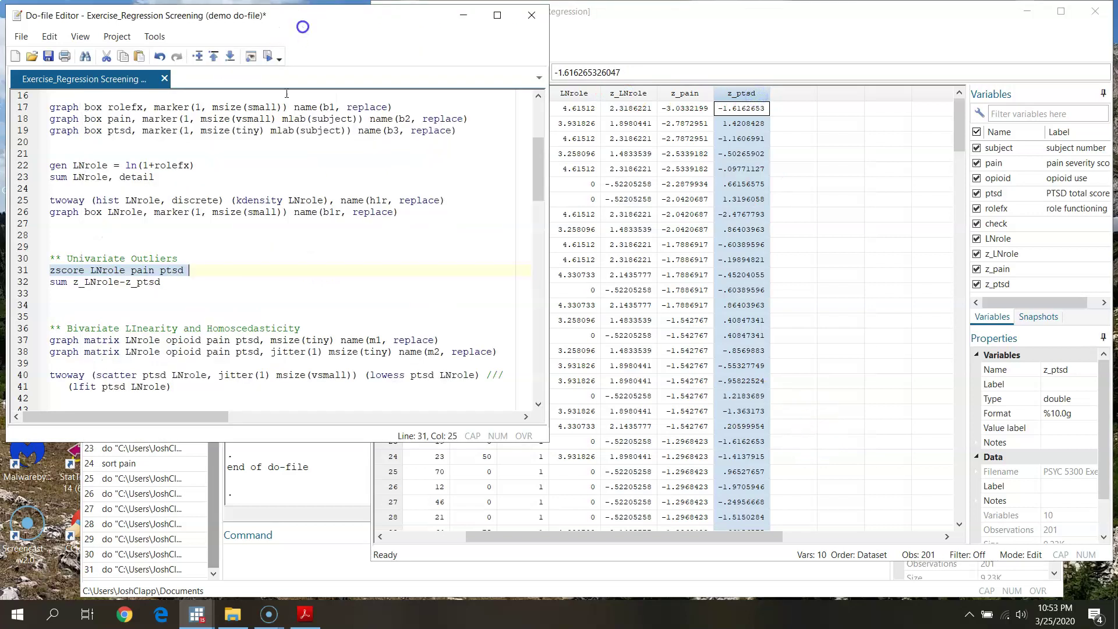
click(23, 283)
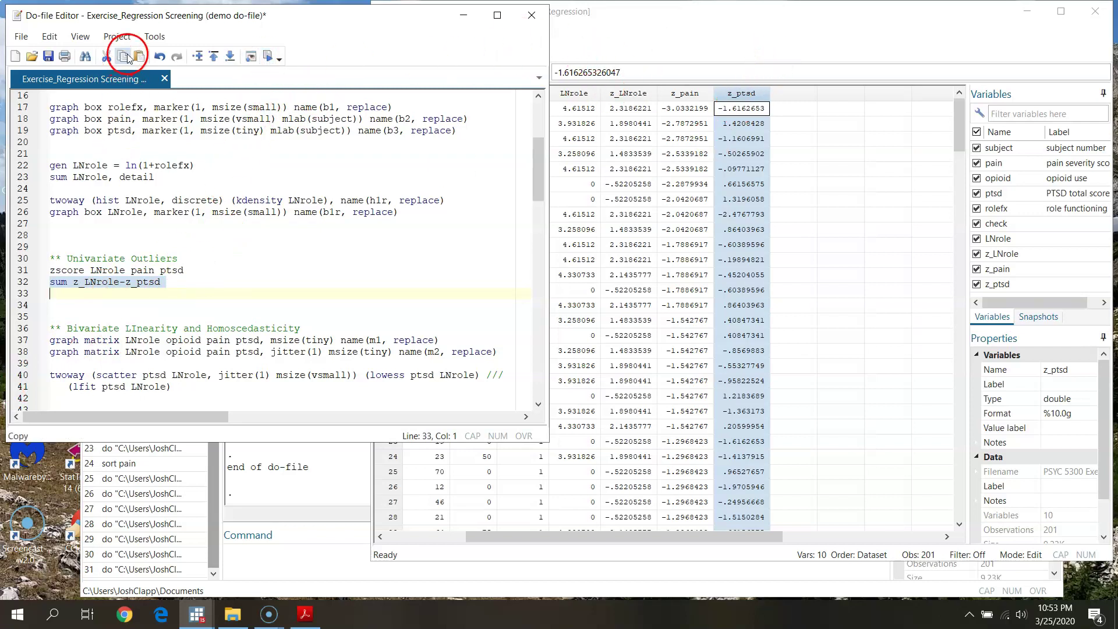
click(267, 56)
click(314, 469)
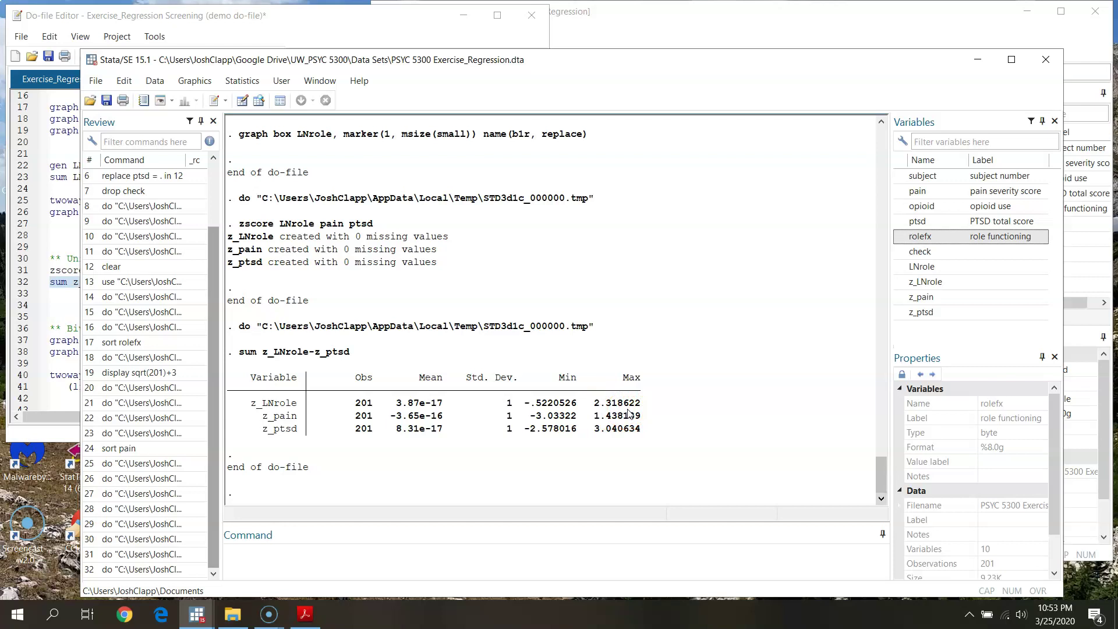
Examine the z_pain and z_ptsd minimum and maximum values in the summary table for univariate outliers.
drag(531, 416, 577, 416)
click(932, 470)
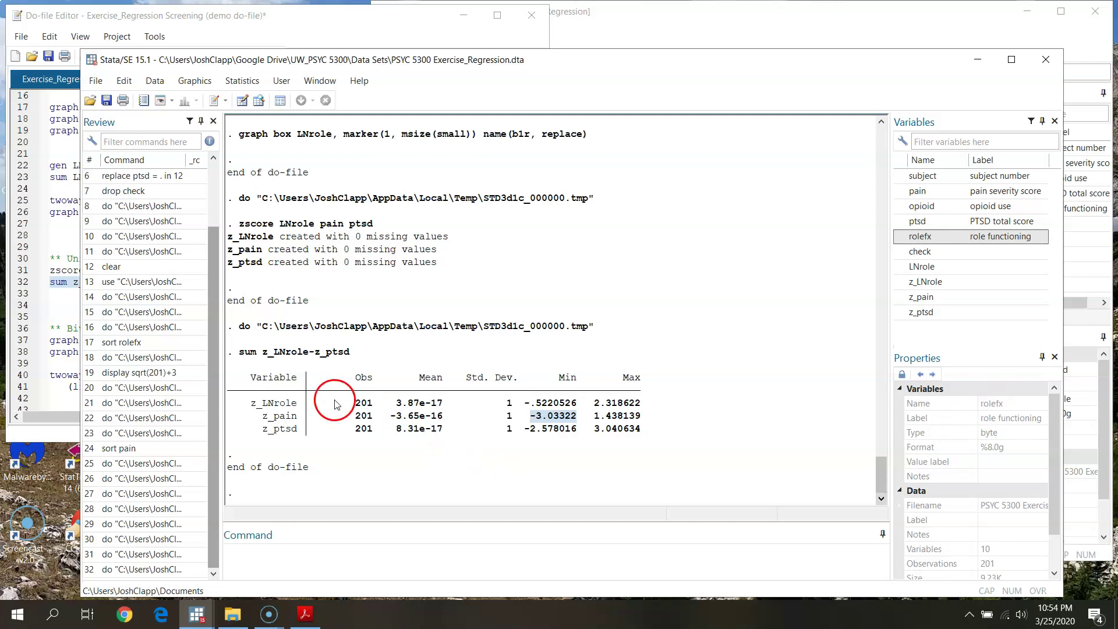
drag(354, 415, 371, 418)
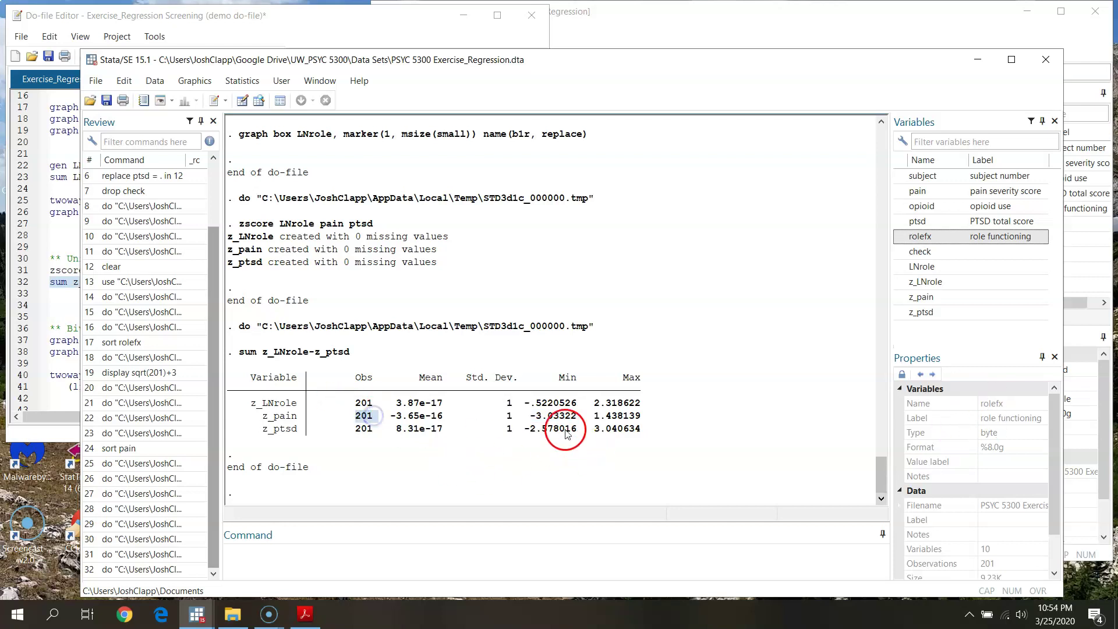
drag(530, 415, 633, 418)
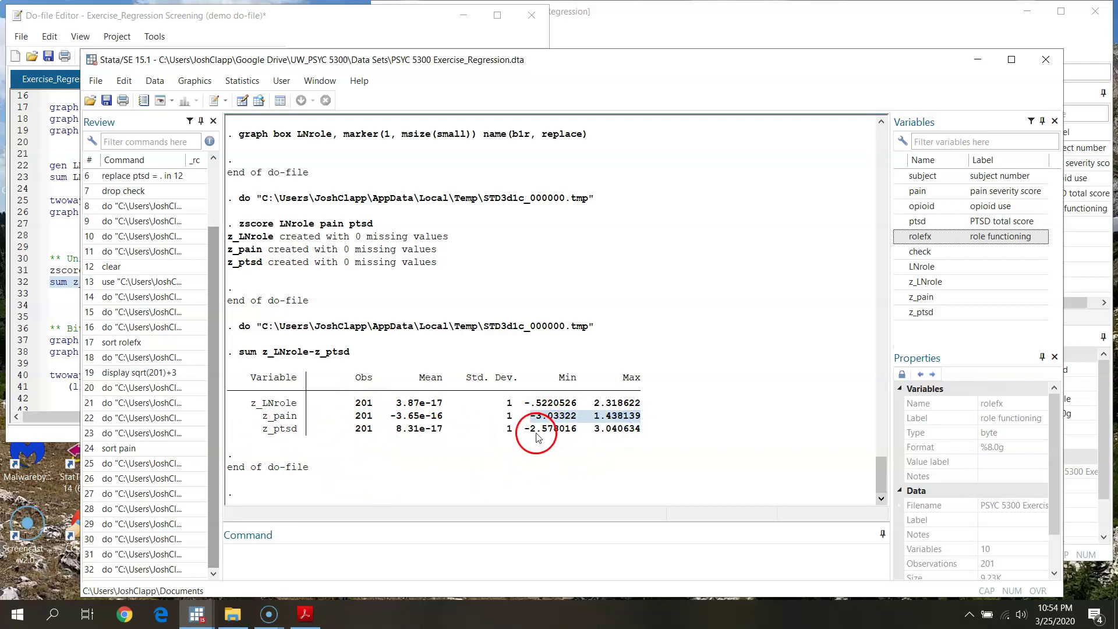
drag(524, 429, 637, 436)
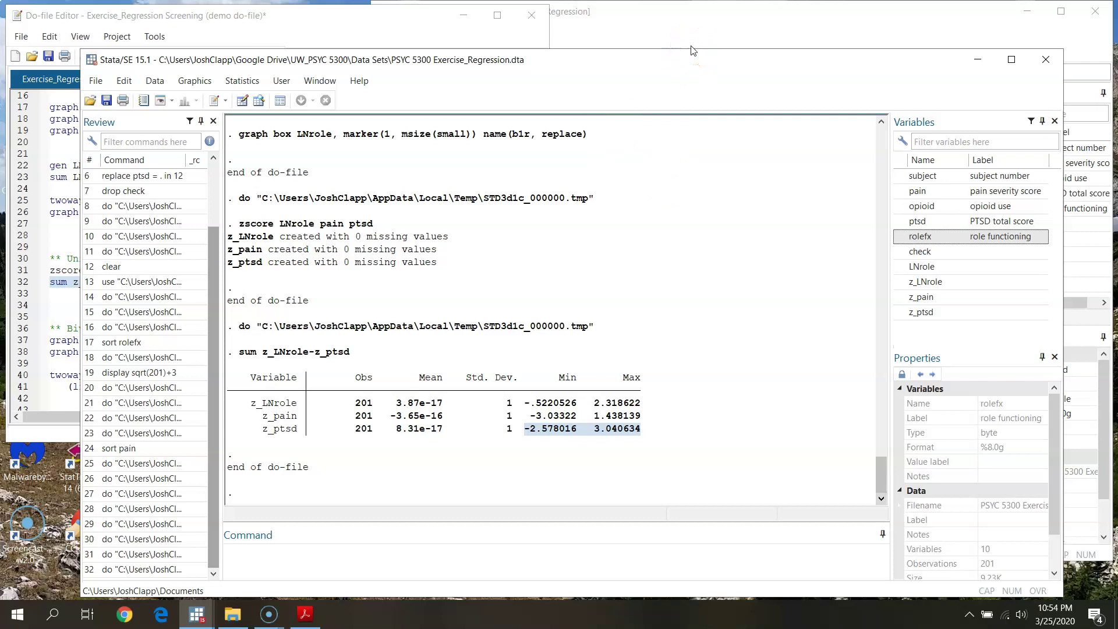
Return to the do-file and correct "LInearity" to "Linearity" in the bivariate section's comment heading.
click(395, 38)
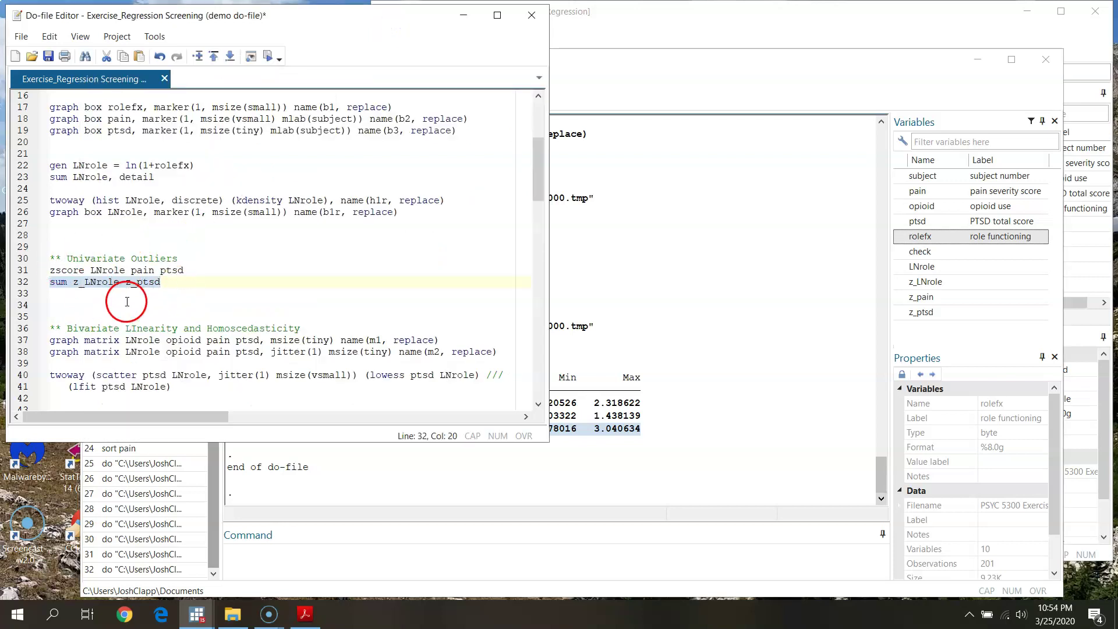
scroll(140, 326, down, 1)
drag(544, 152, 540, 178)
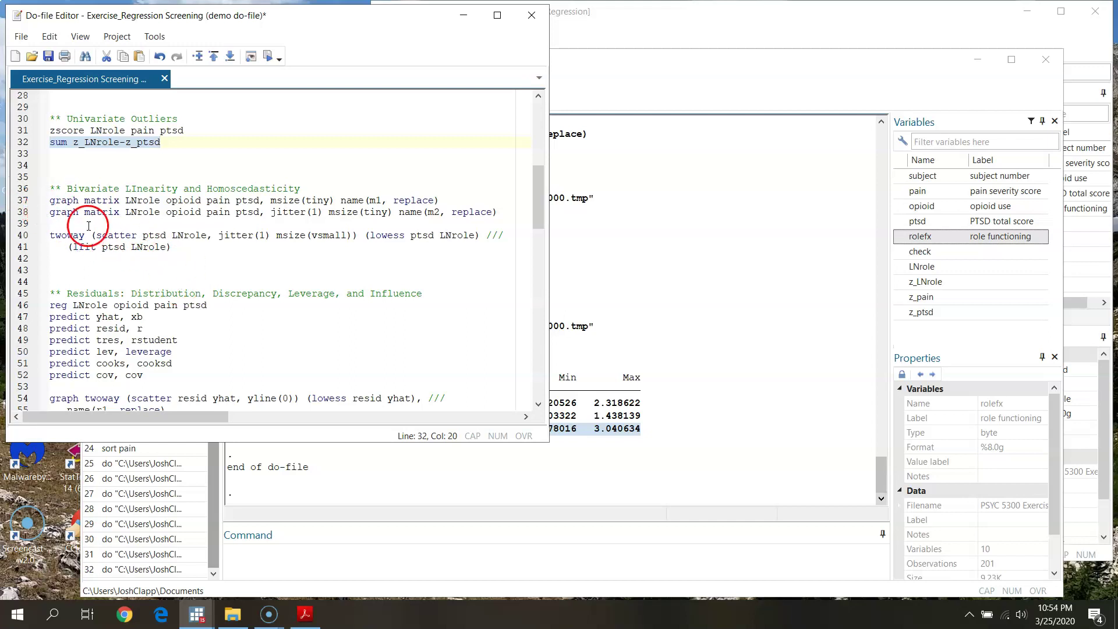
click(72, 178)
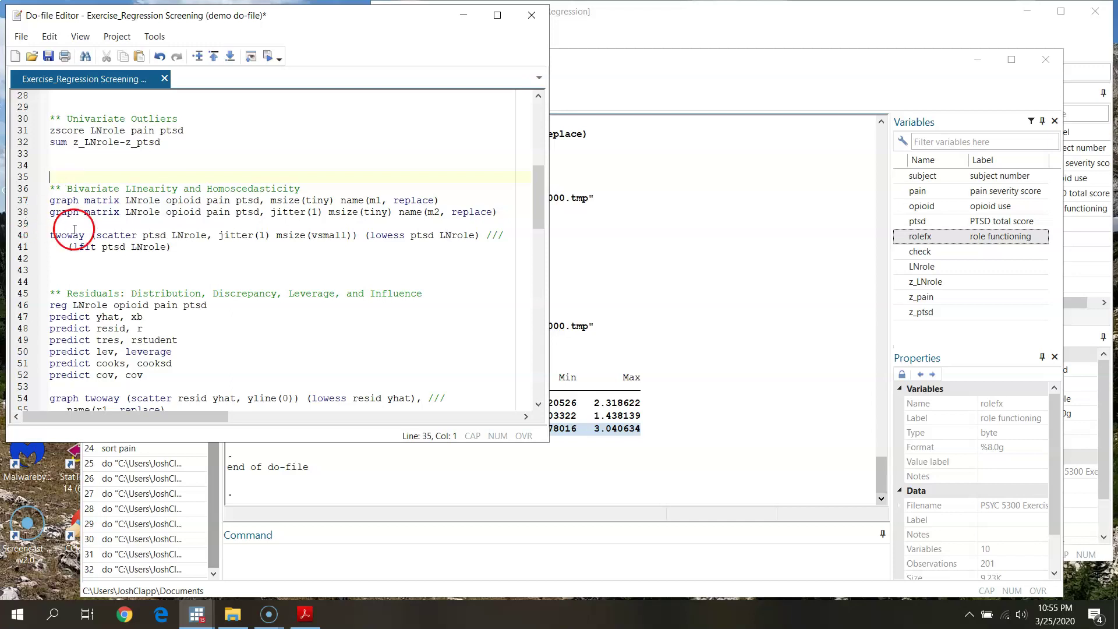
click(138, 188)
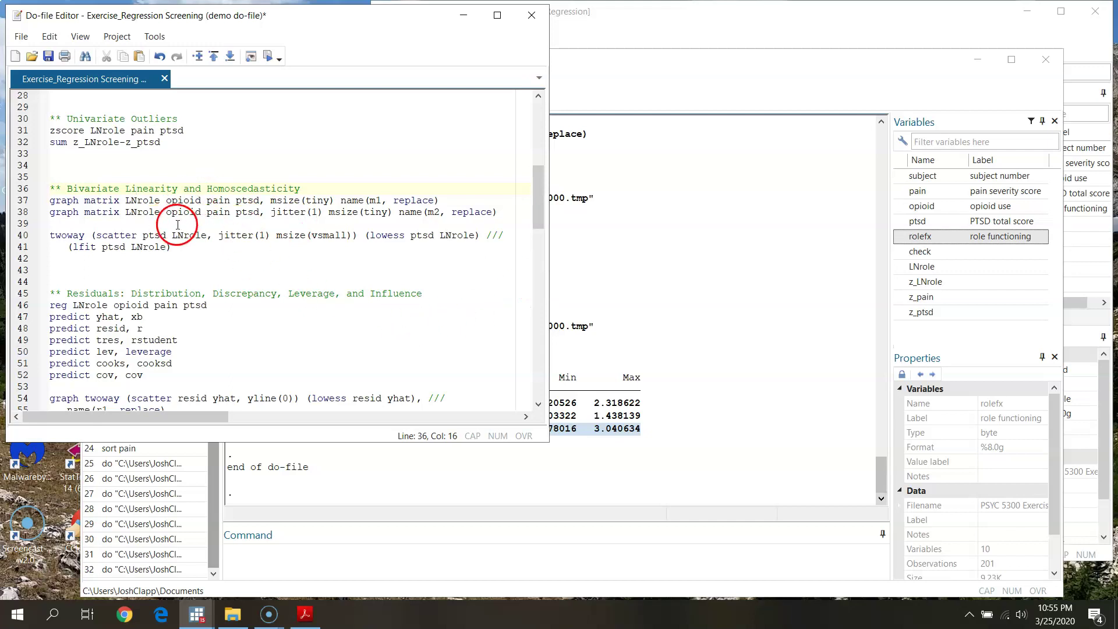
click(189, 188)
Examine the variables, marker size and name options in the first graph matrix line of the bivariate section.
click(29, 199)
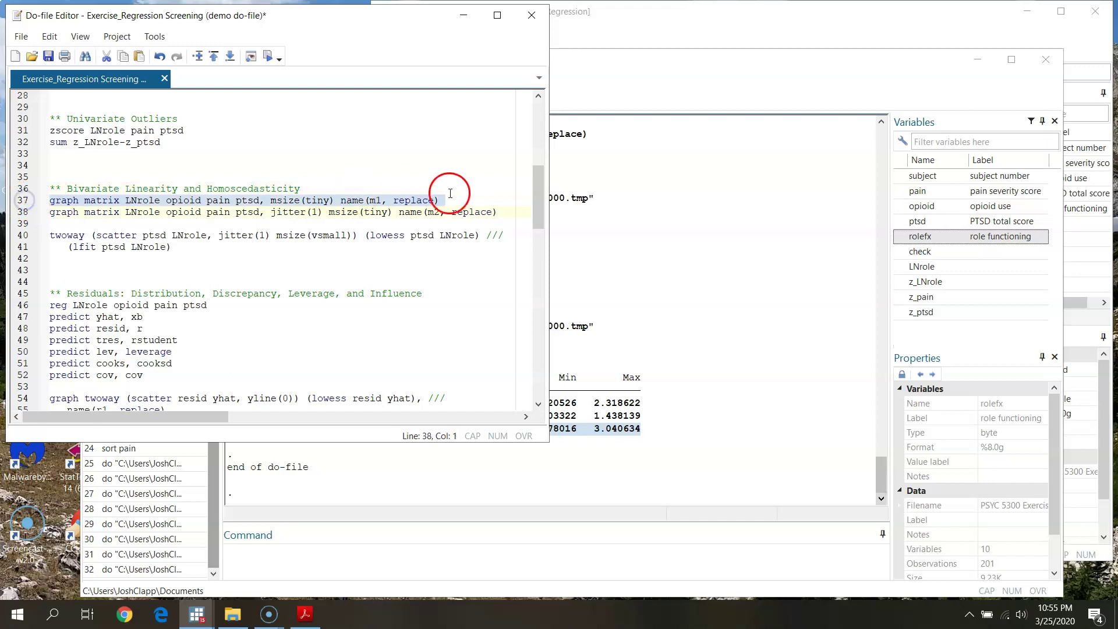
click(61, 201)
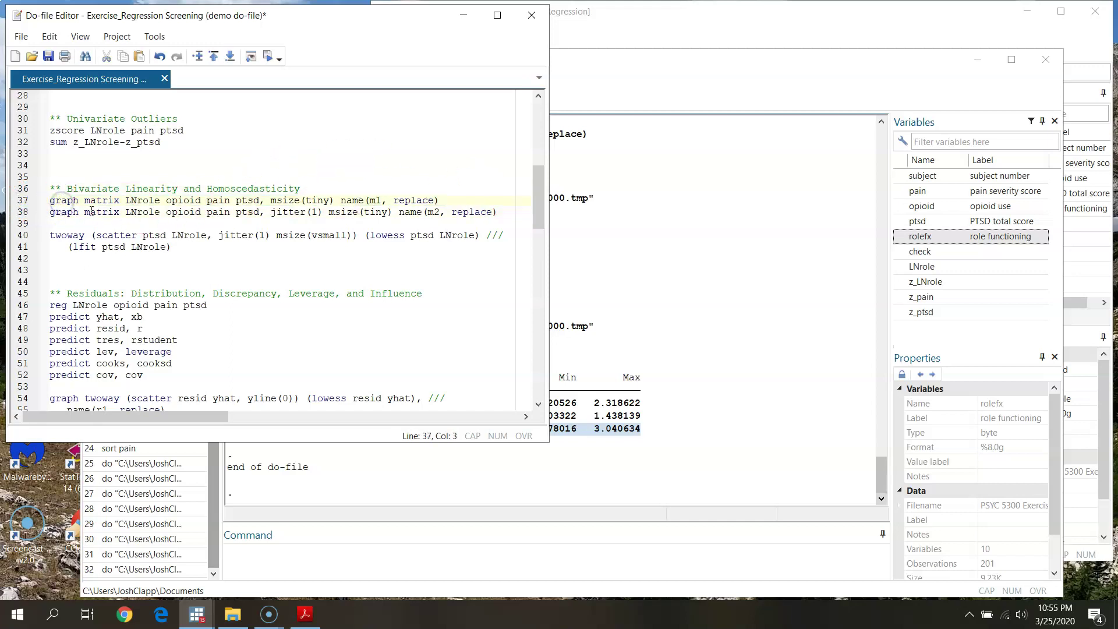
click(113, 200)
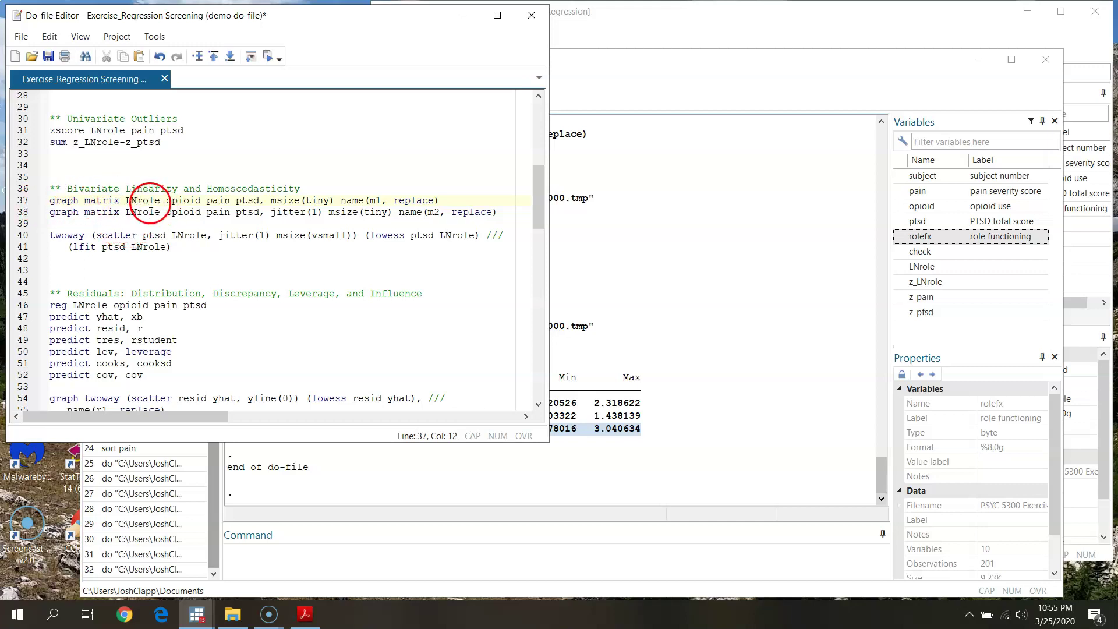
click(210, 199)
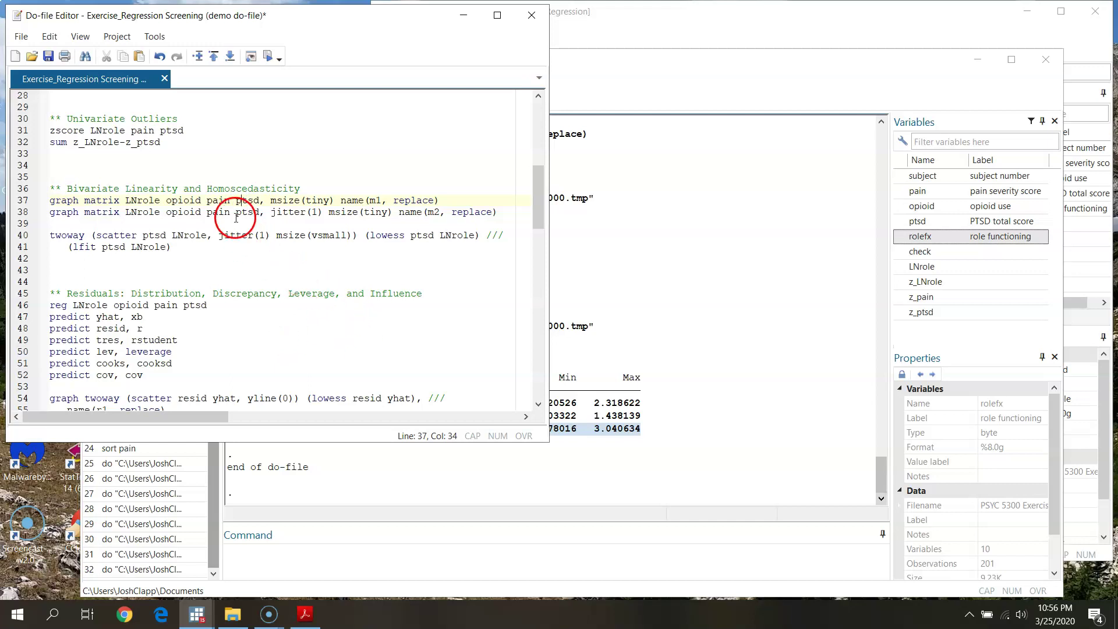
click(189, 198)
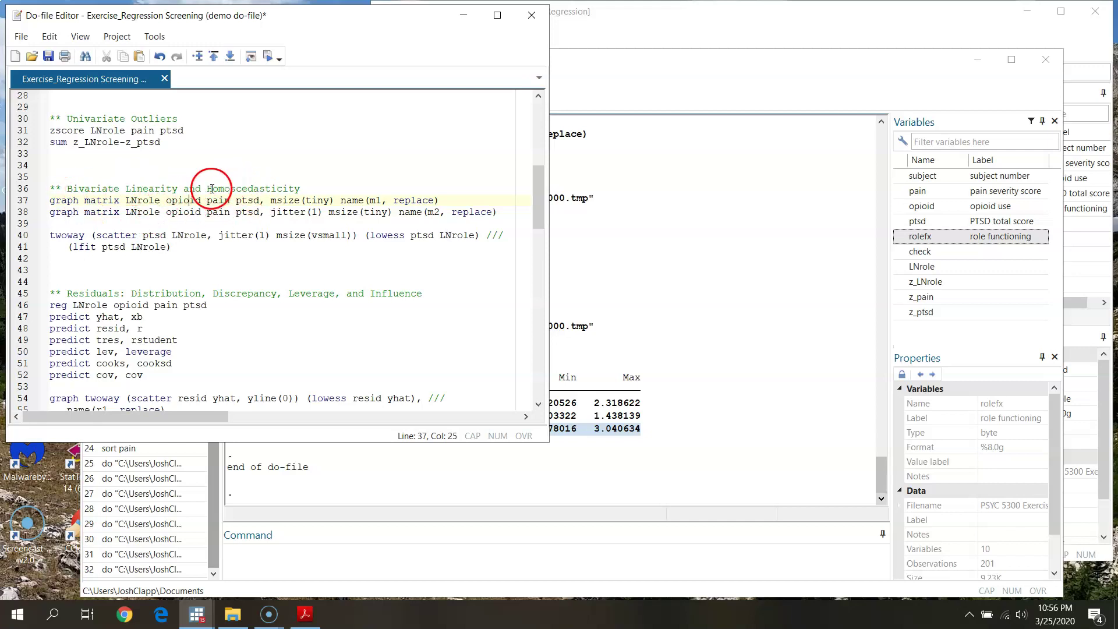
drag(212, 188, 284, 185)
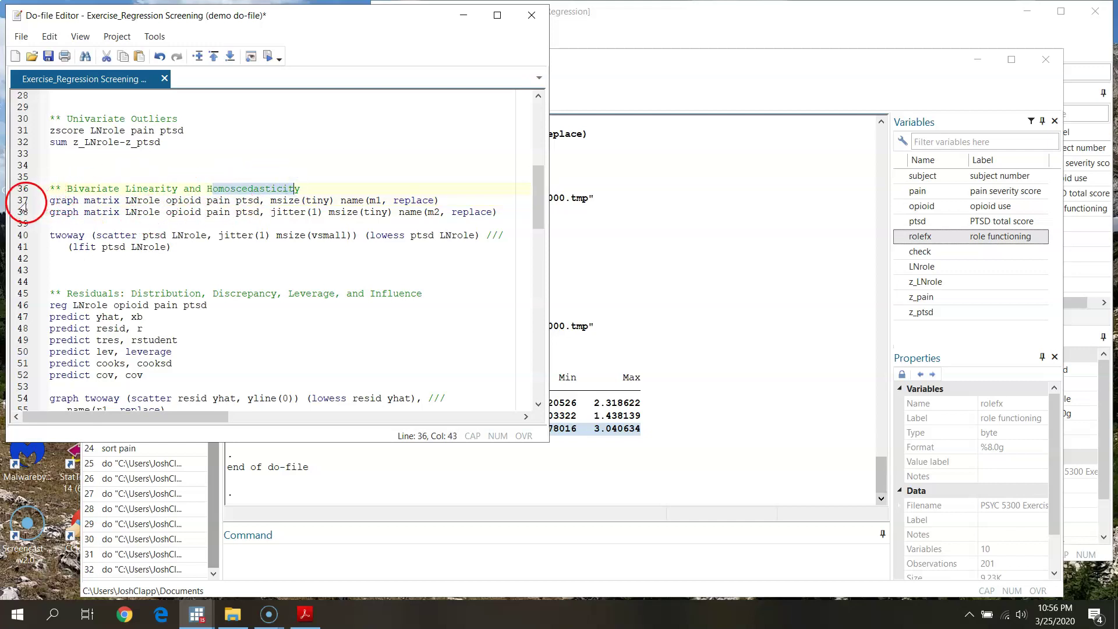
click(135, 210)
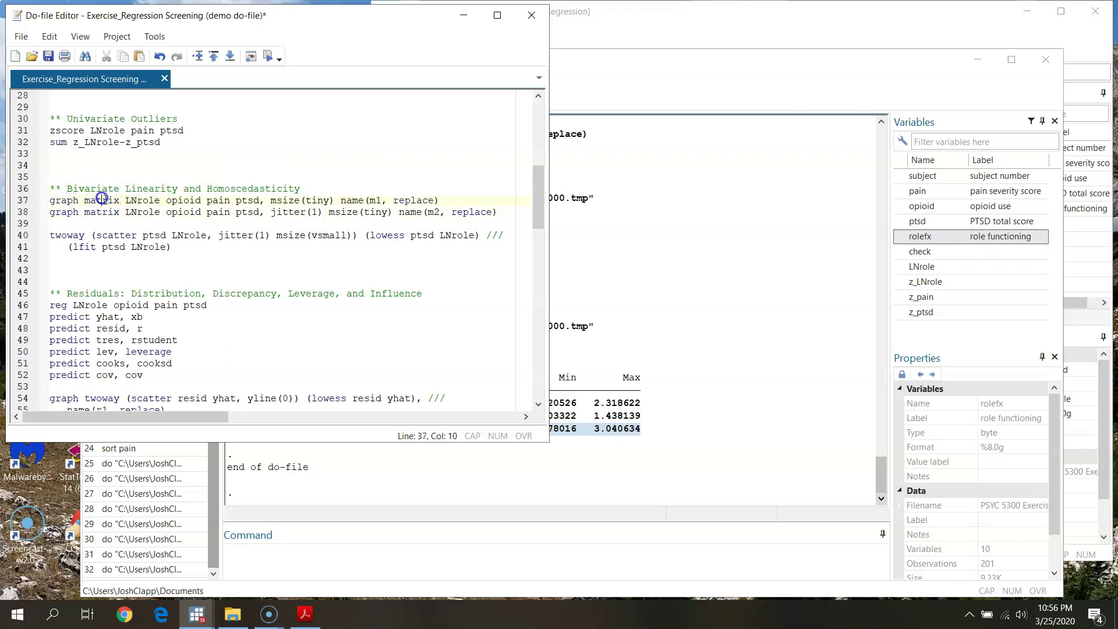
click(145, 198)
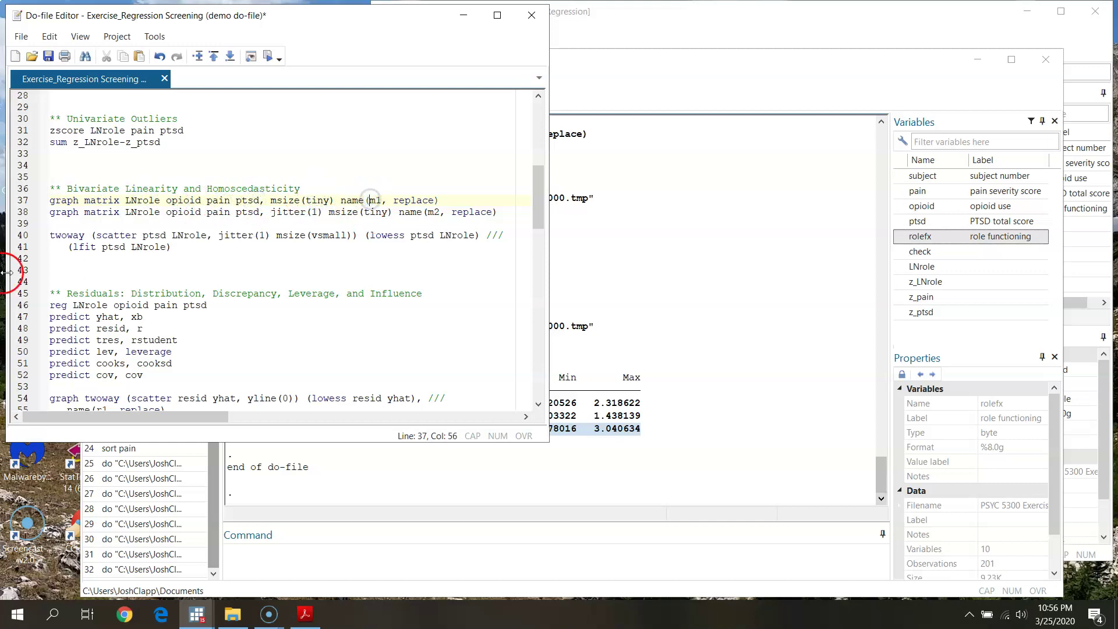
Run the first graph matrix line, inspect the m1 scatterplot matrix full screen, and shift its restored window beside the do-file.
click(208, 621)
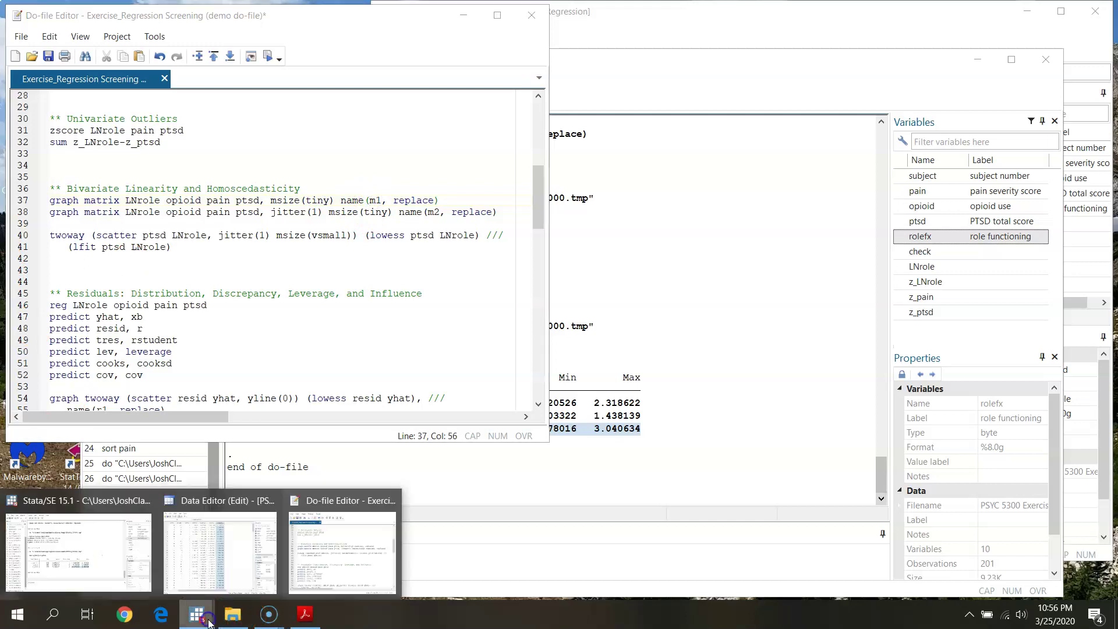
click(19, 199)
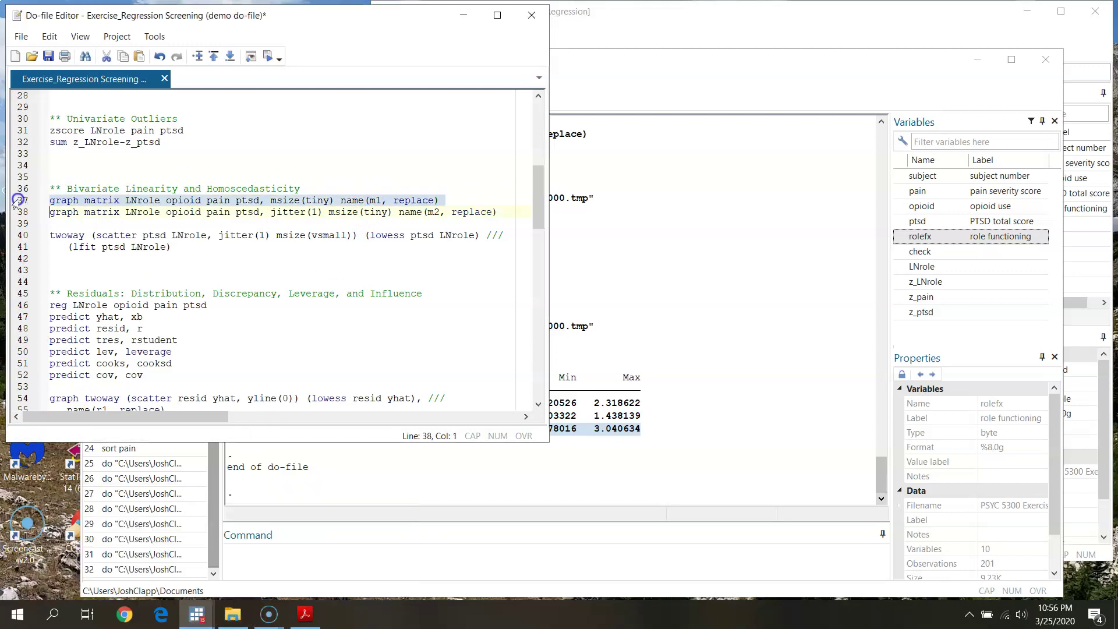
click(268, 55)
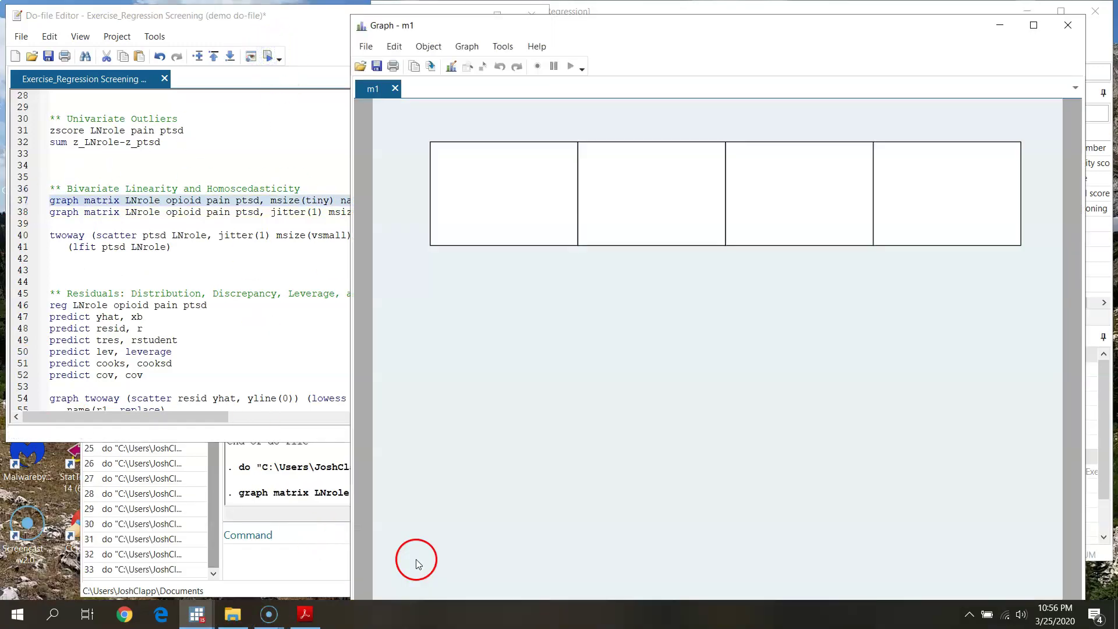
click(1034, 25)
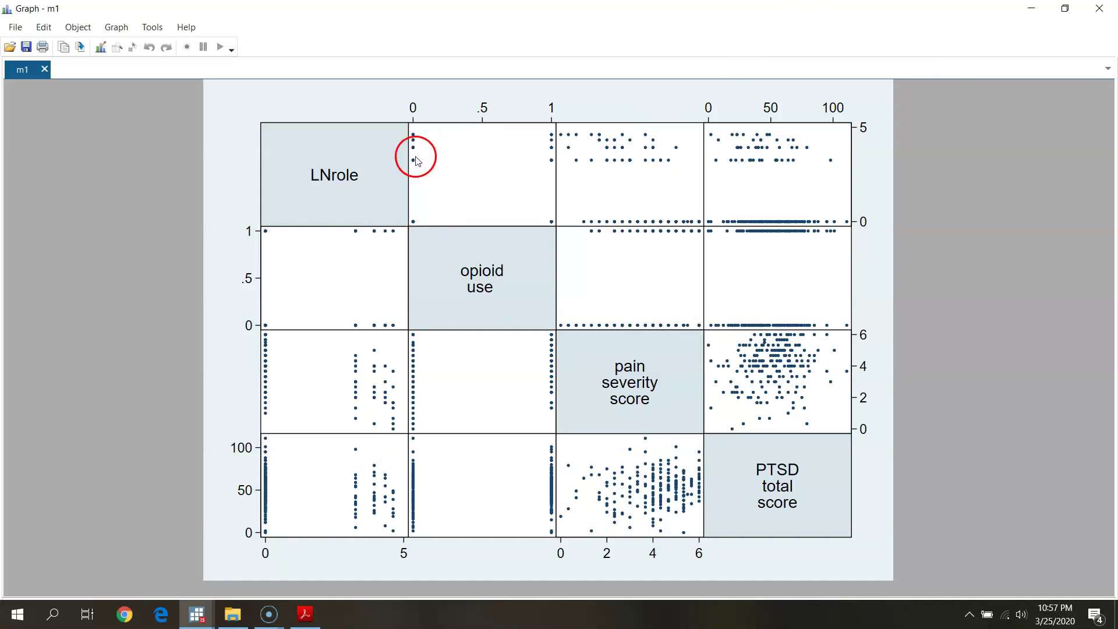
click(1068, 8)
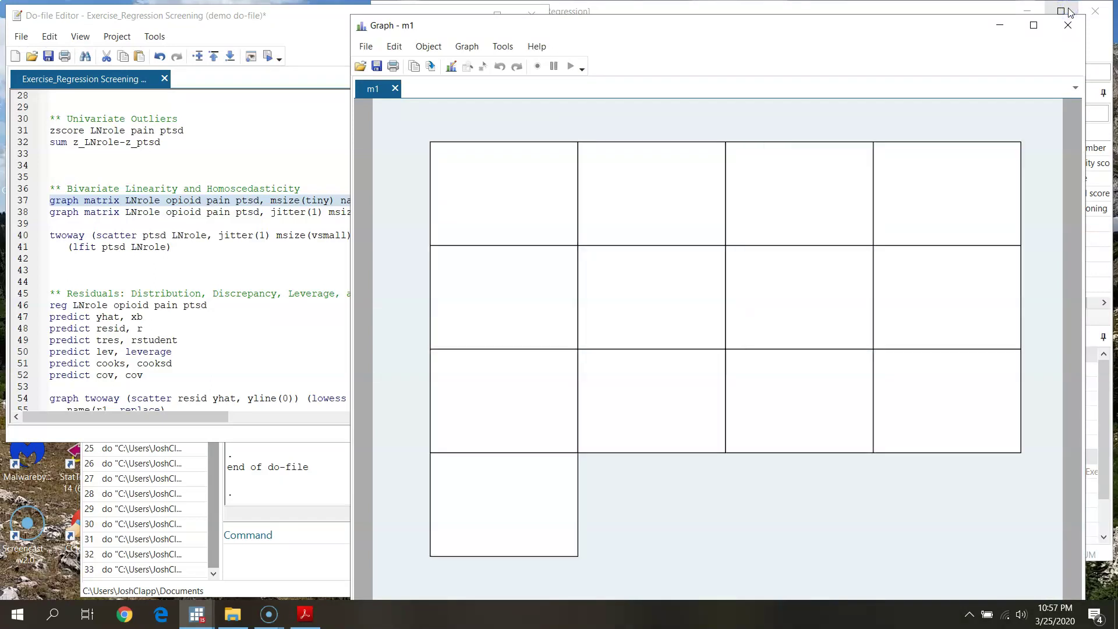
drag(836, 25, 867, 18)
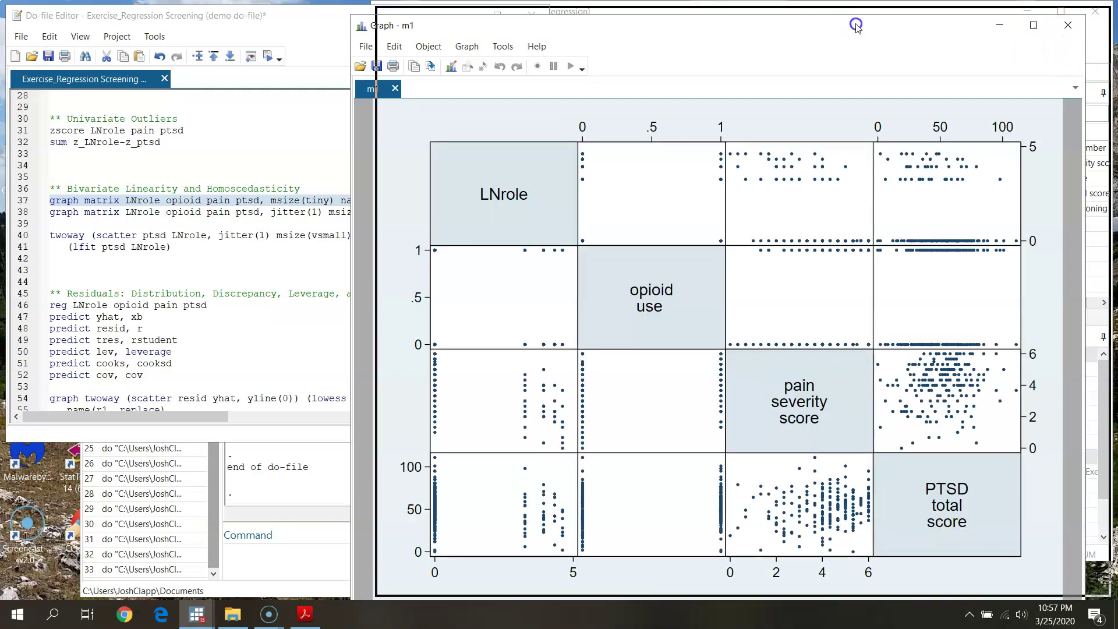
Examine the jitter(1) option in the second graph matrix line against the LNrole and opioid use panel of the m1 graph.
click(125, 223)
drag(272, 212, 291, 208)
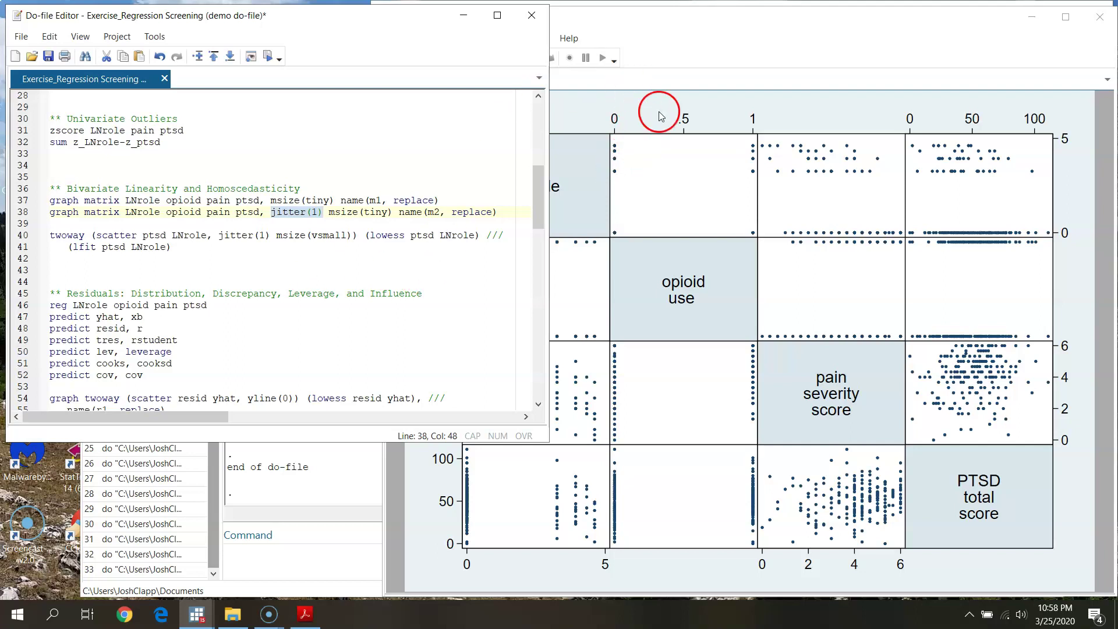
click(711, 42)
drag(620, 242, 616, 235)
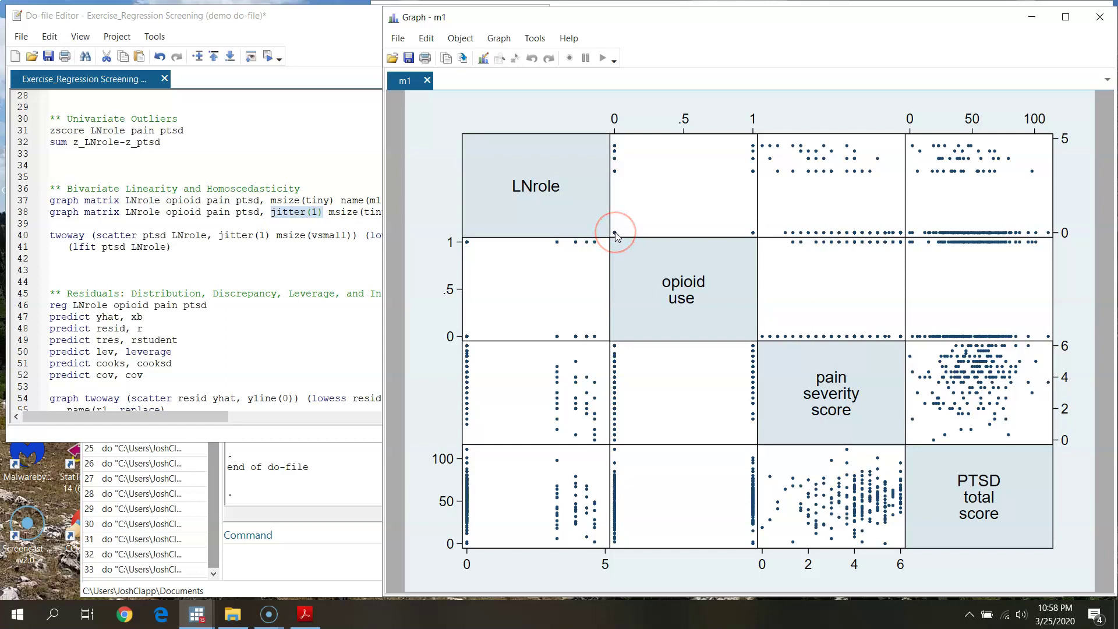
click(349, 170)
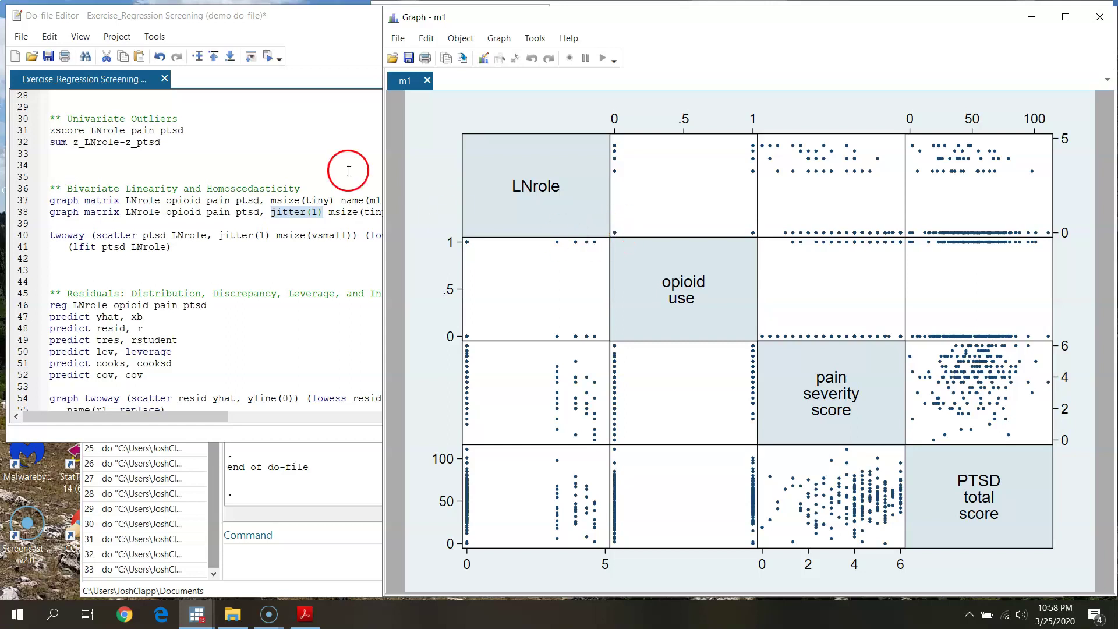
click(357, 28)
click(309, 217)
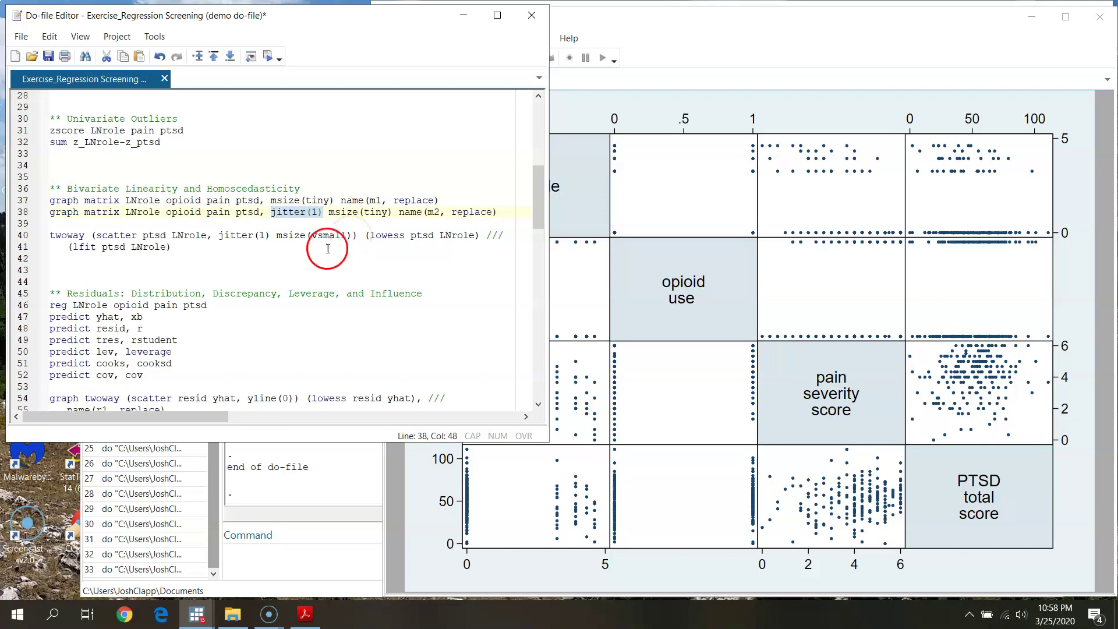
Run the second graph matrix line with jitter(1) and compare the m2 graph side by side with m1.
click(22, 213)
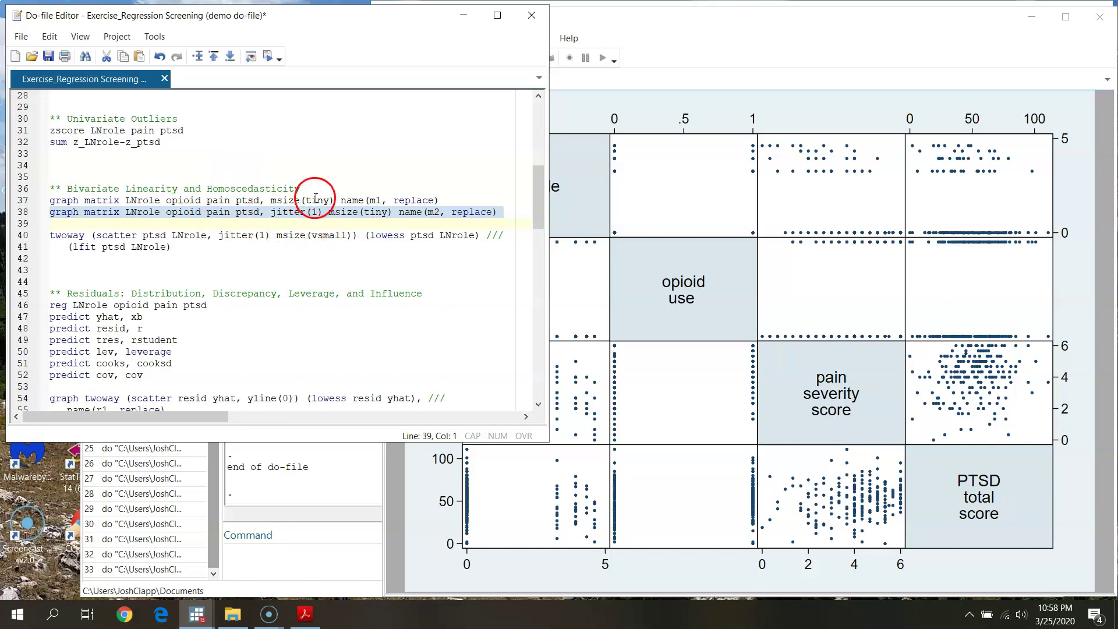
click(269, 58)
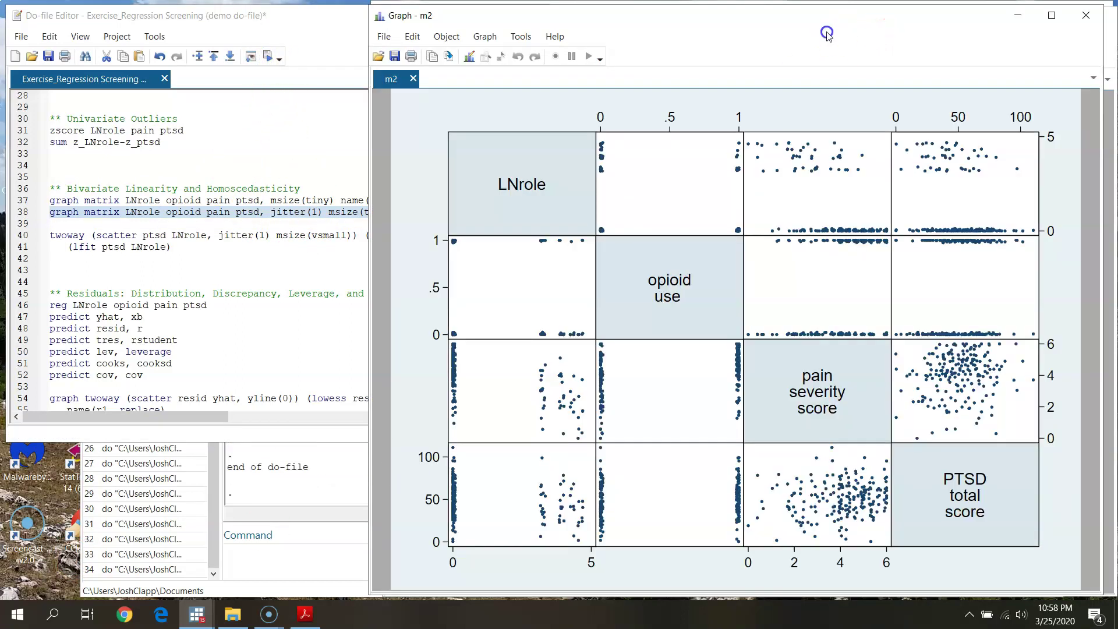
drag(784, 18, 438, 27)
click(928, 230)
click(581, 380)
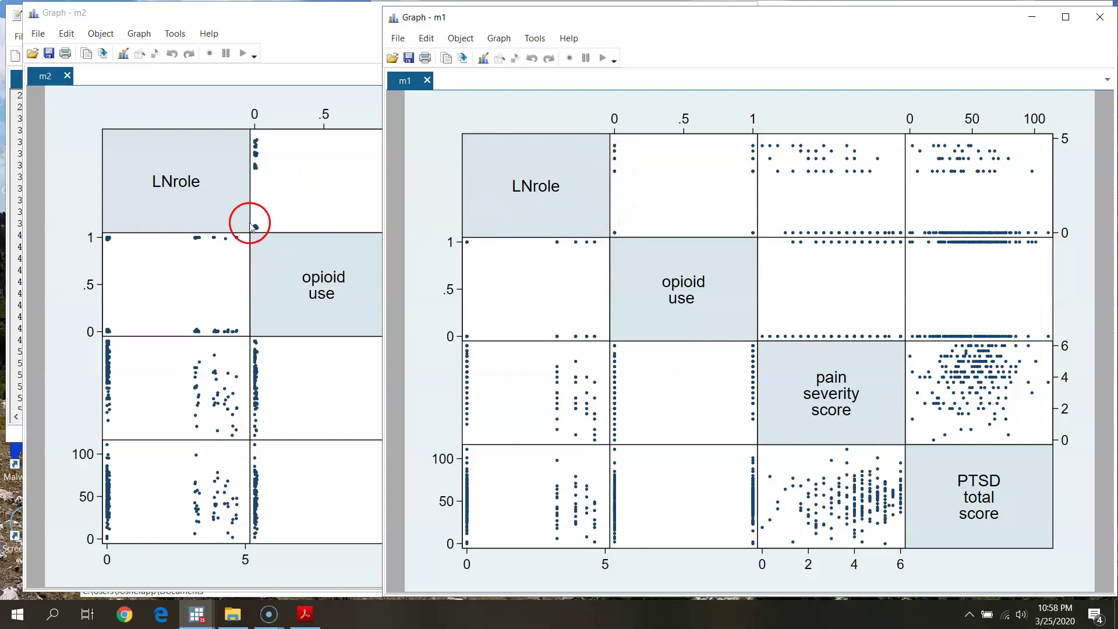
click(341, 31)
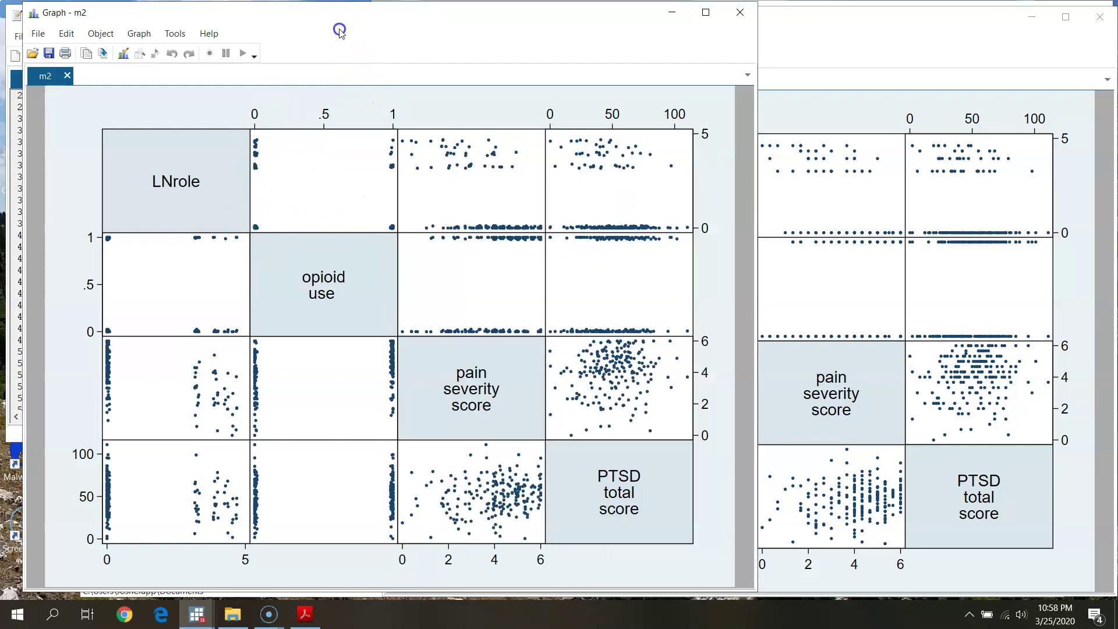
drag(450, 26, 808, 50)
Try jitter(2) in the m2 graph matrix line, rerun it, and shift the graph window aside.
click(261, 223)
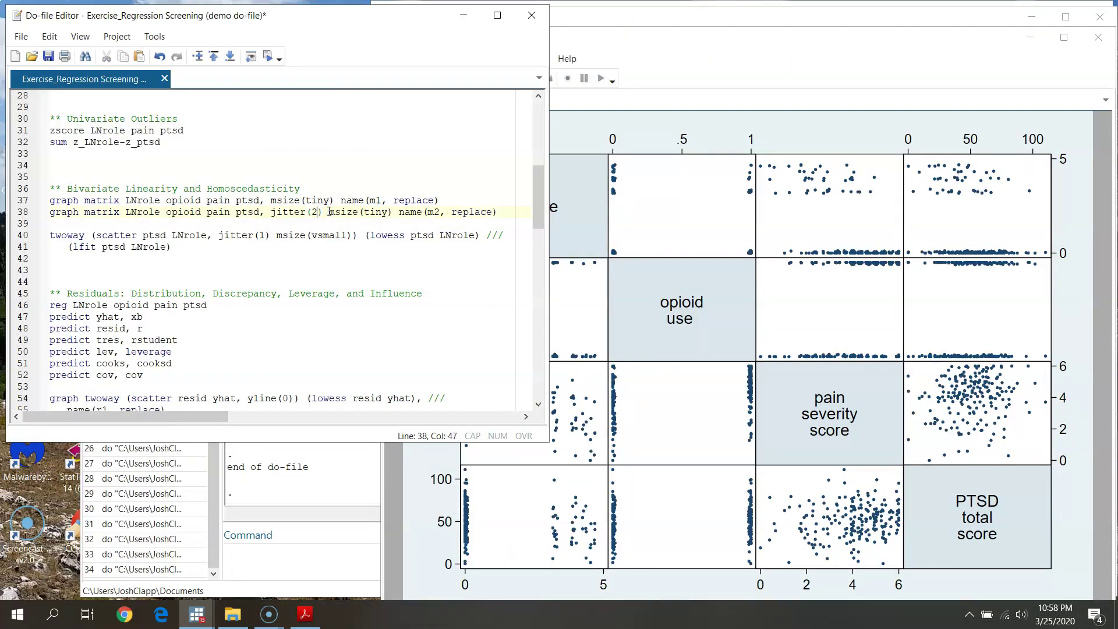
click(27, 214)
click(267, 56)
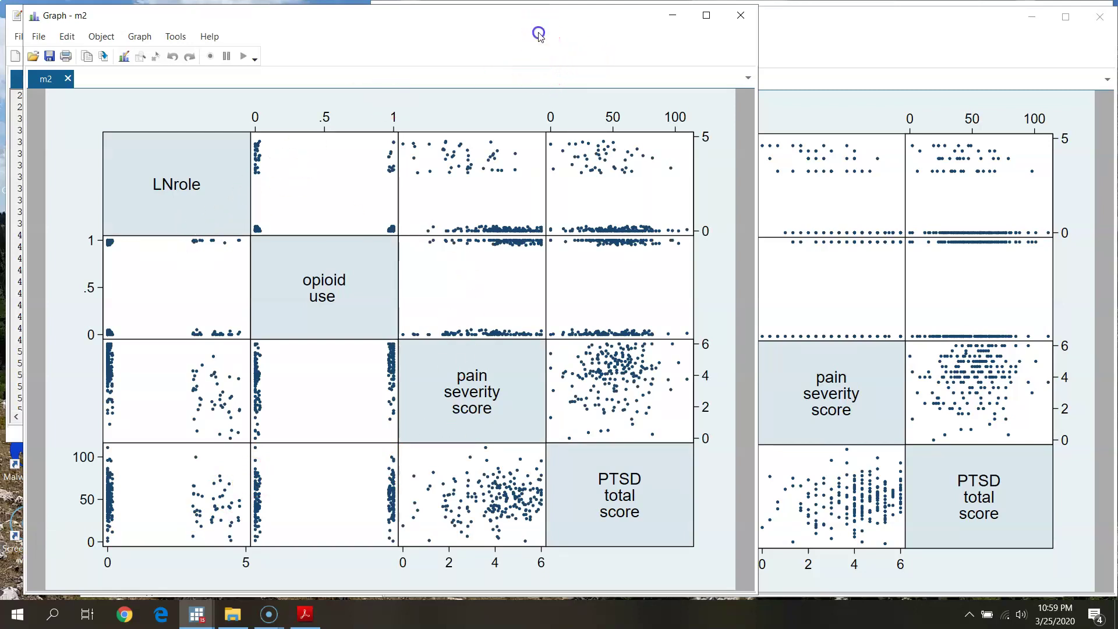
drag(582, 16, 944, 16)
Set the jitter option back to 1 in the m2 graph matrix line and rerun it.
click(316, 214)
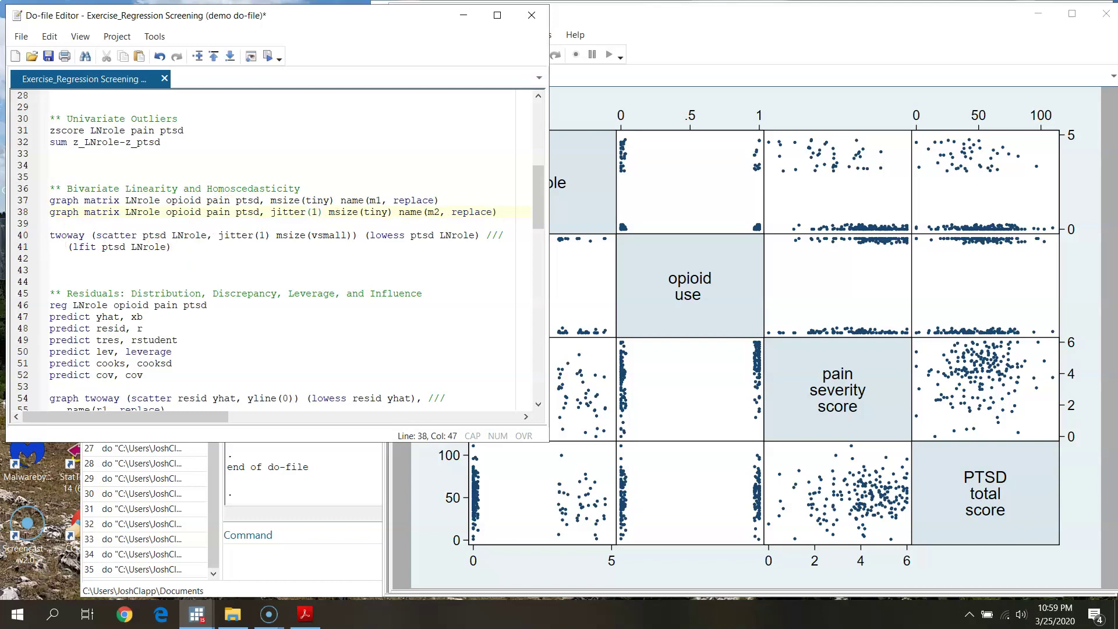
click(23, 212)
click(268, 55)
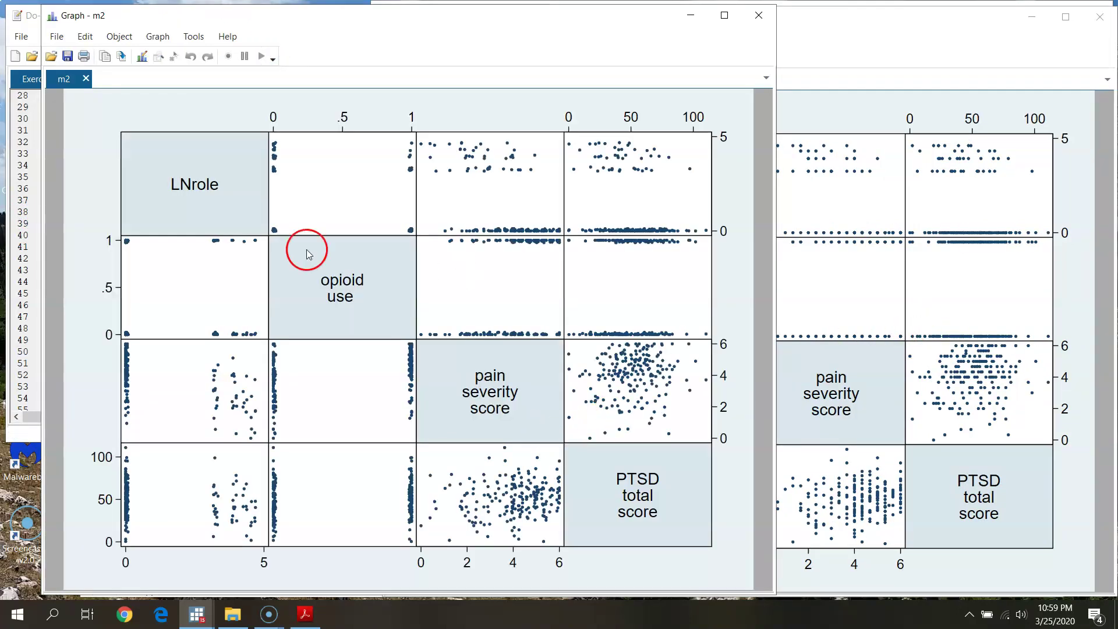
Close the m1 graph window and place the m2 graph window next to the do-file.
click(980, 55)
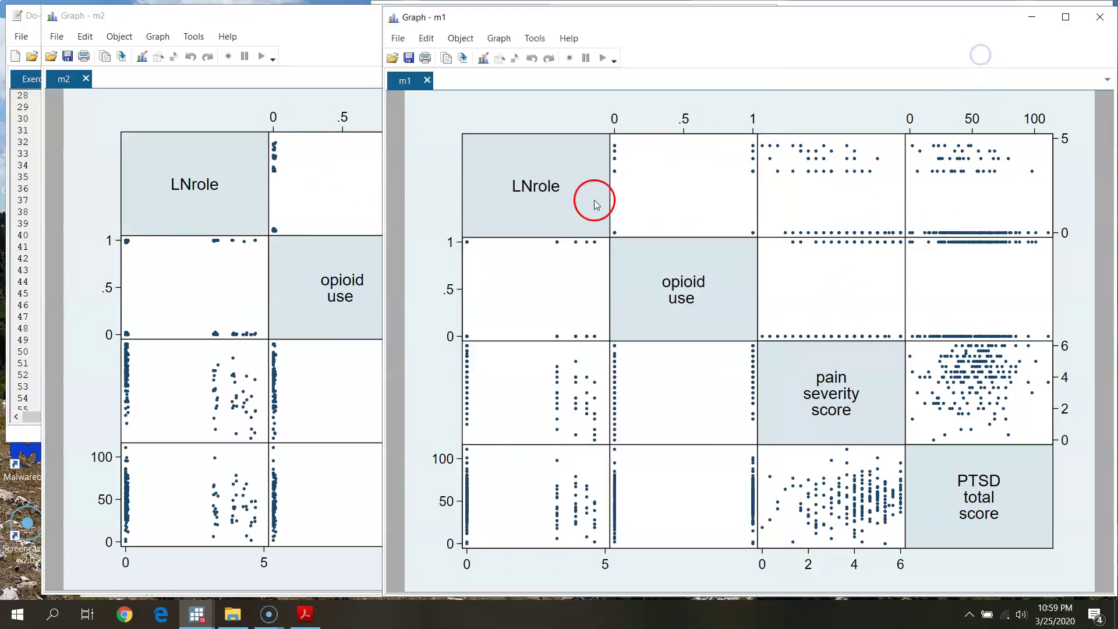
click(1111, 27)
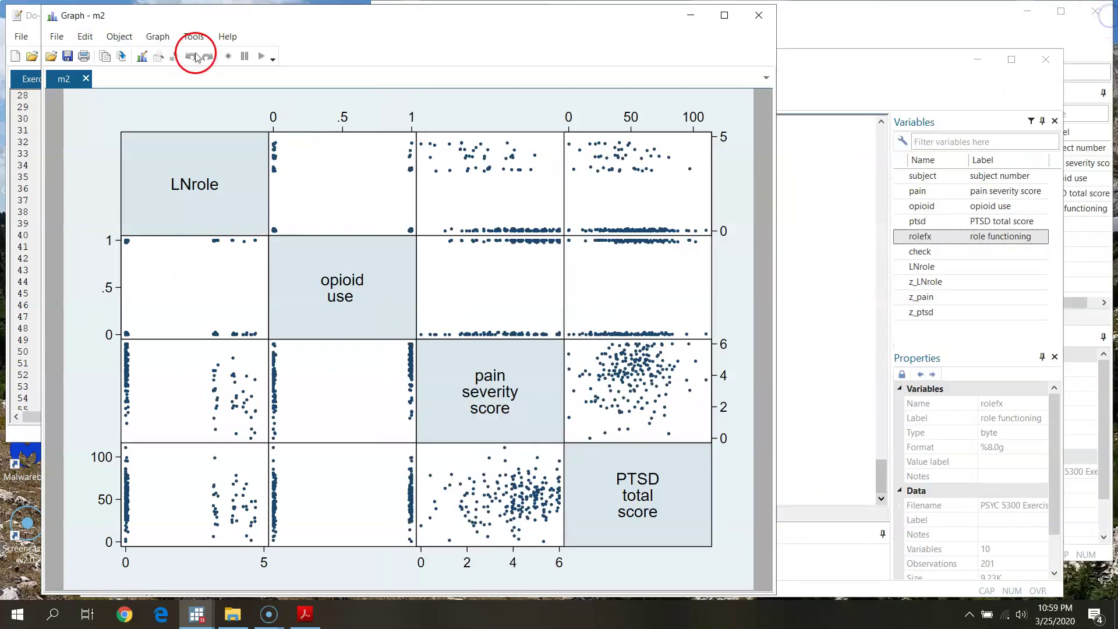
click(606, 32)
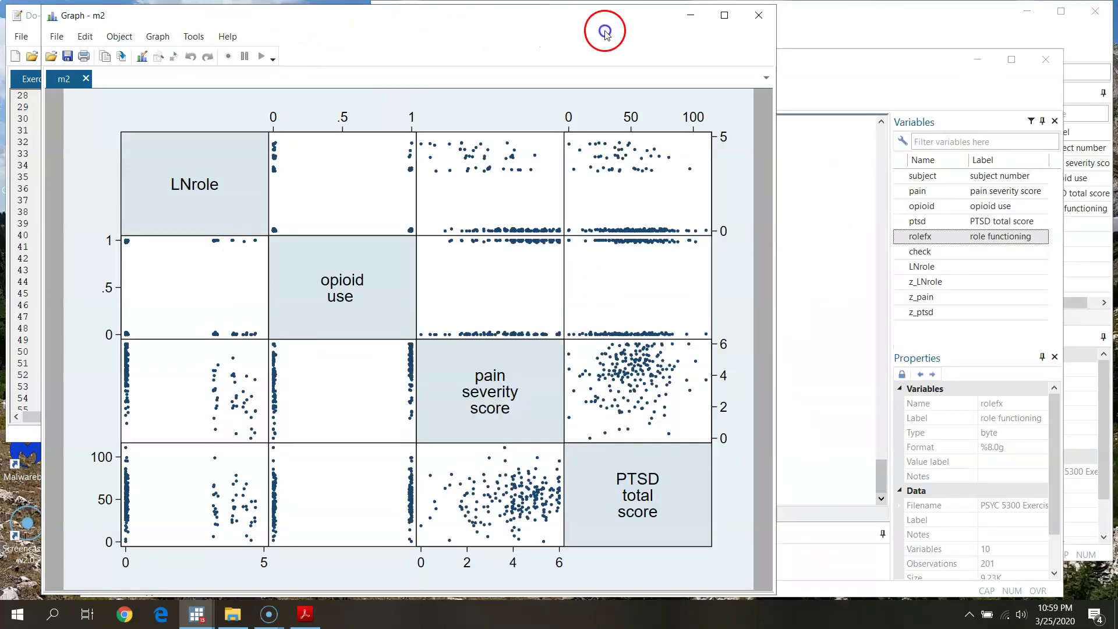
drag(510, 26, 827, 48)
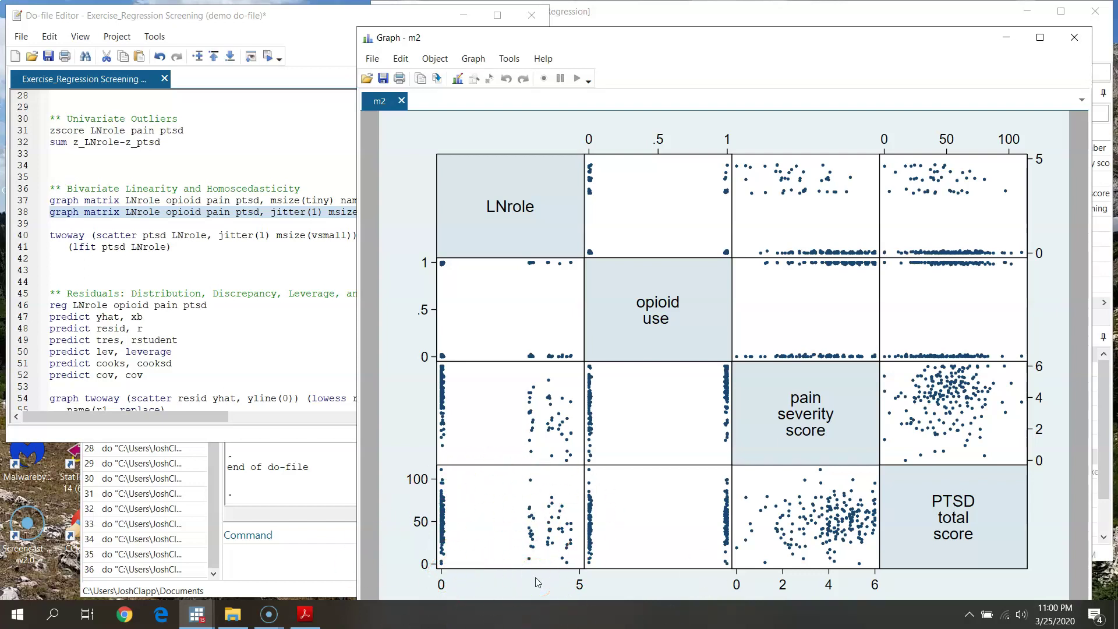
Examine the scatter part of the twoway command on line 40 (ptsd, LNrole, jitter, msize) against the ptsd-by-LNrole panel of the m2 graph.
click(318, 34)
click(58, 259)
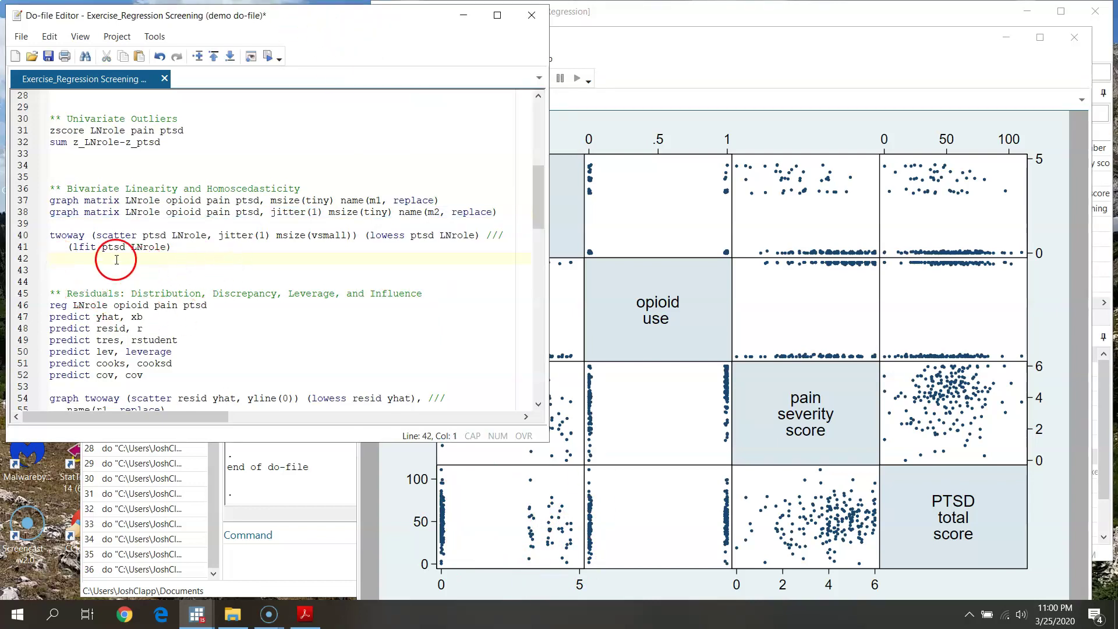
click(26, 234)
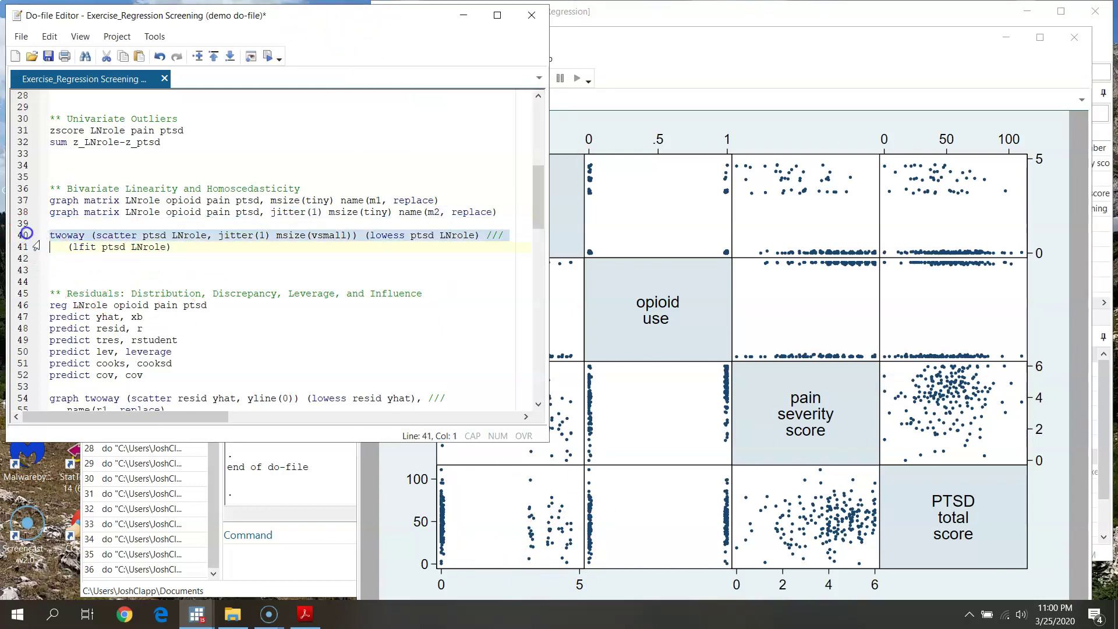
click(73, 235)
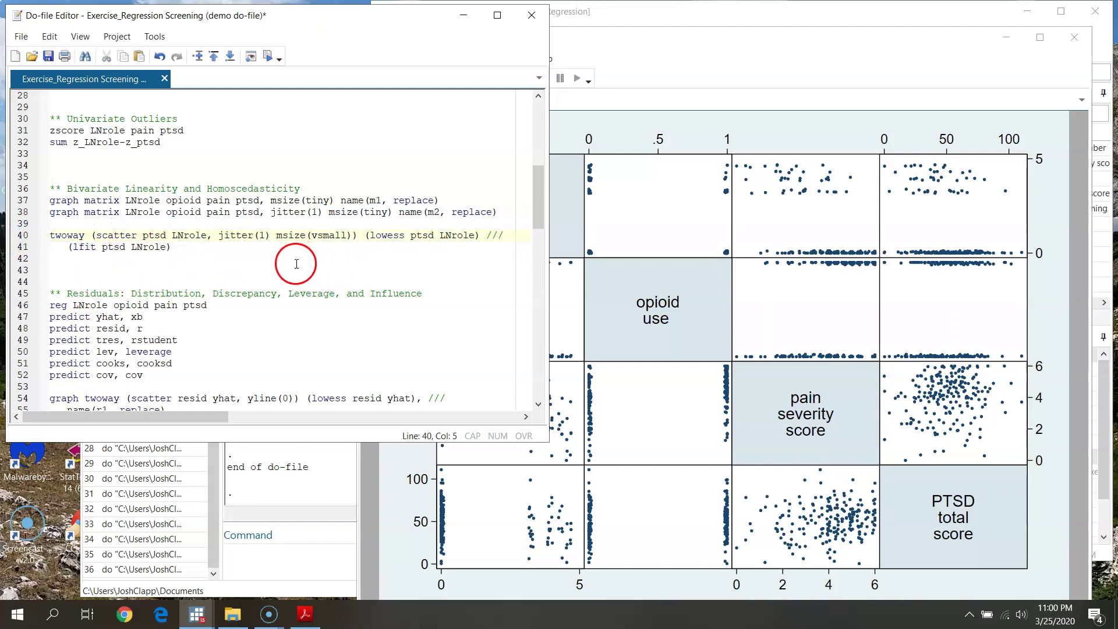
click(114, 235)
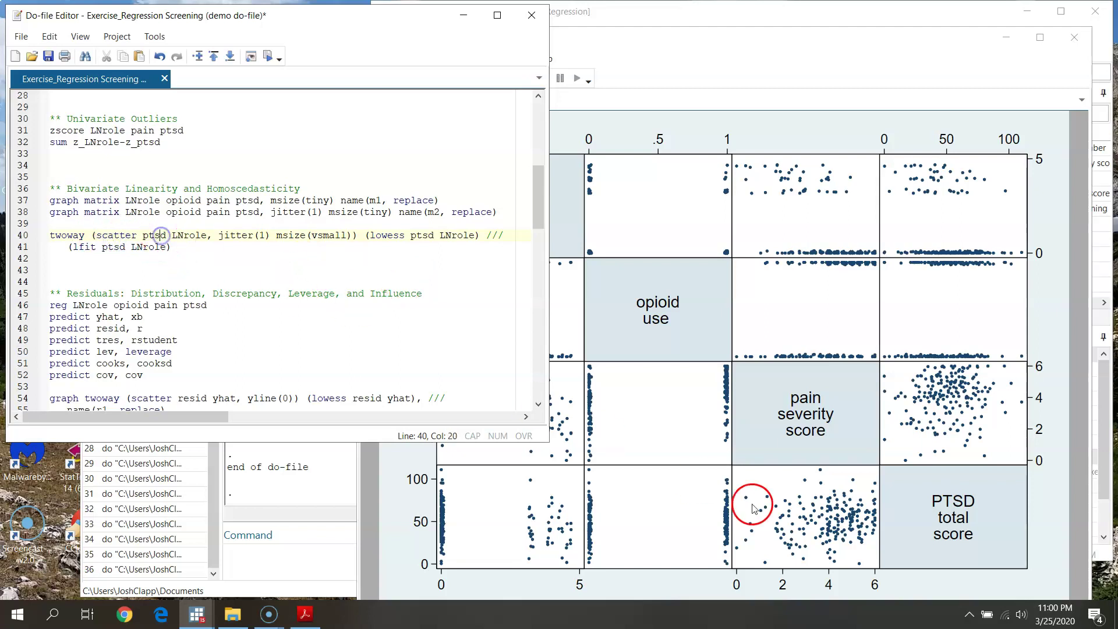
click(396, 574)
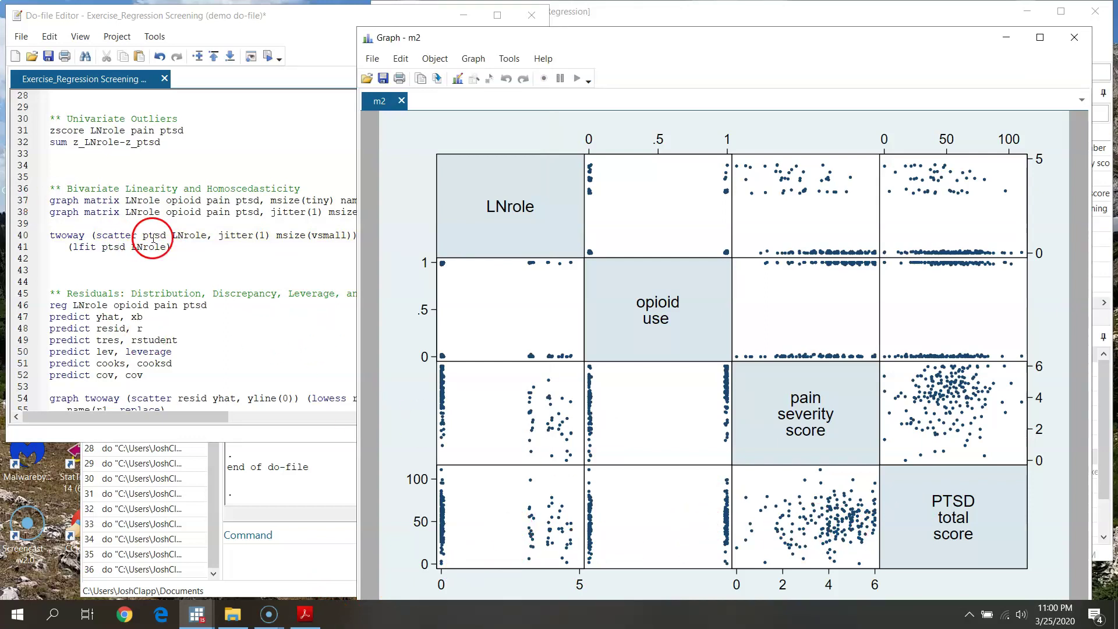
click(162, 234)
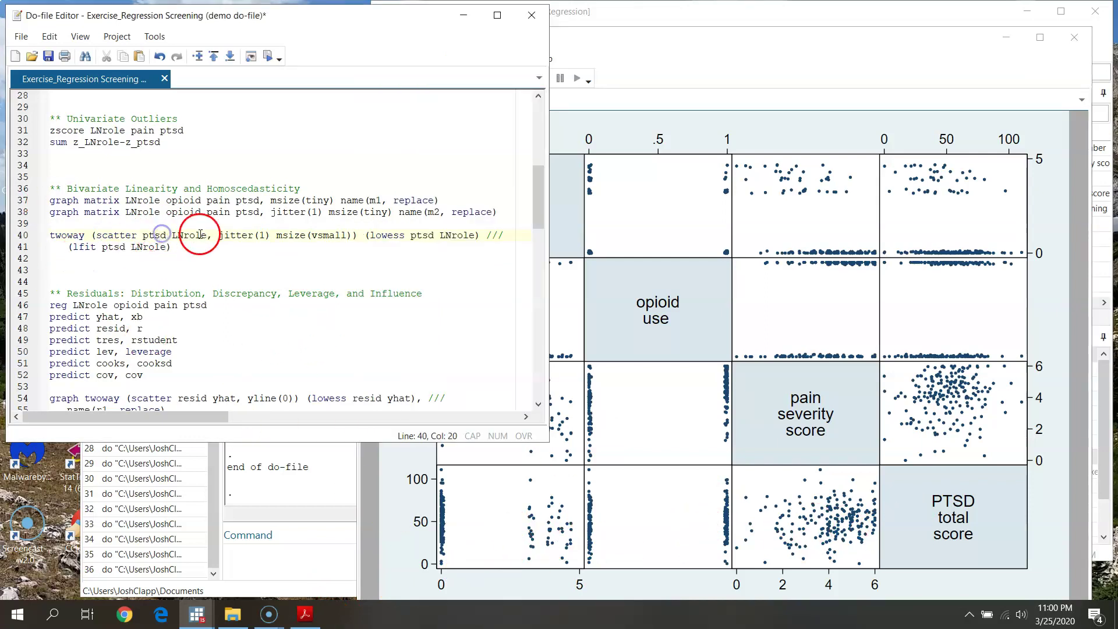
click(697, 69)
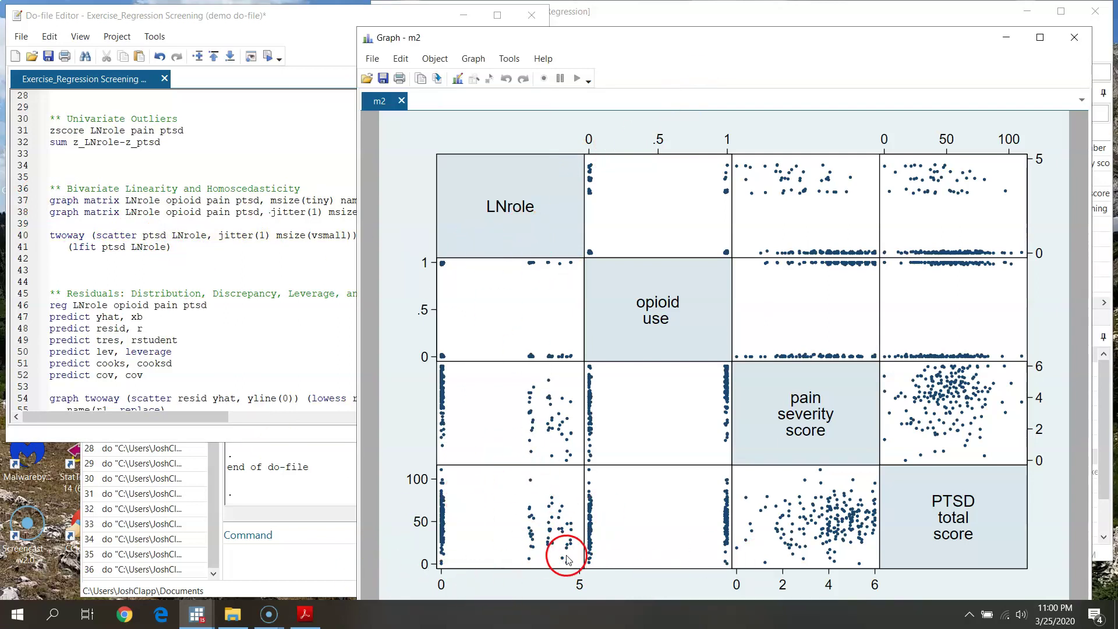
click(245, 260)
click(232, 235)
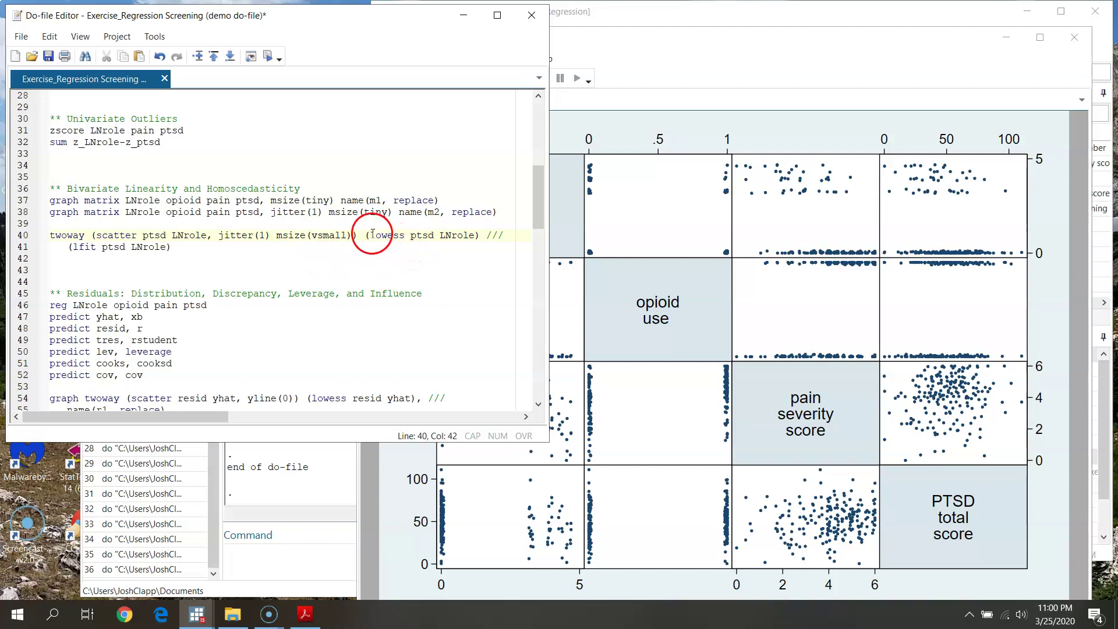
Review the lowess and lfit overlay parts of the twoway command on lines 40 and 41.
drag(371, 235, 432, 235)
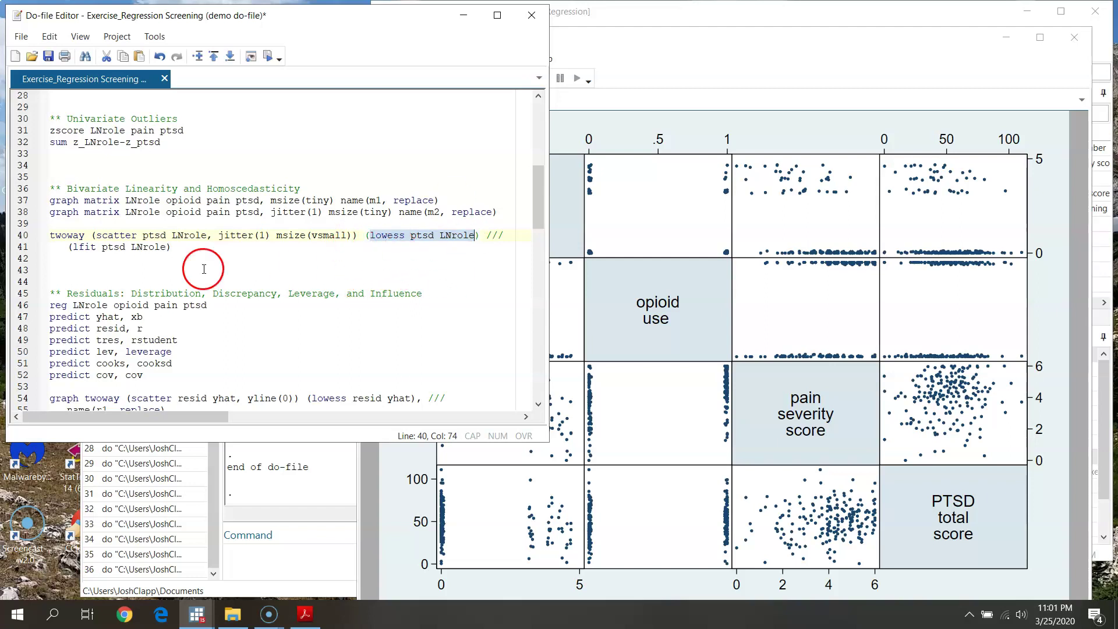
click(90, 247)
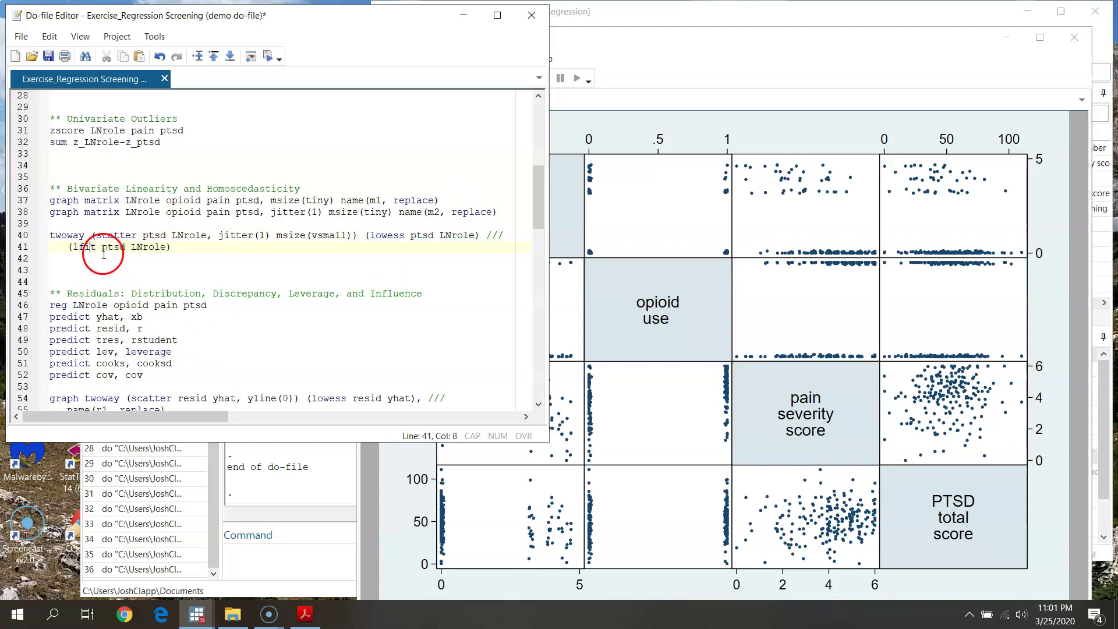
click(119, 235)
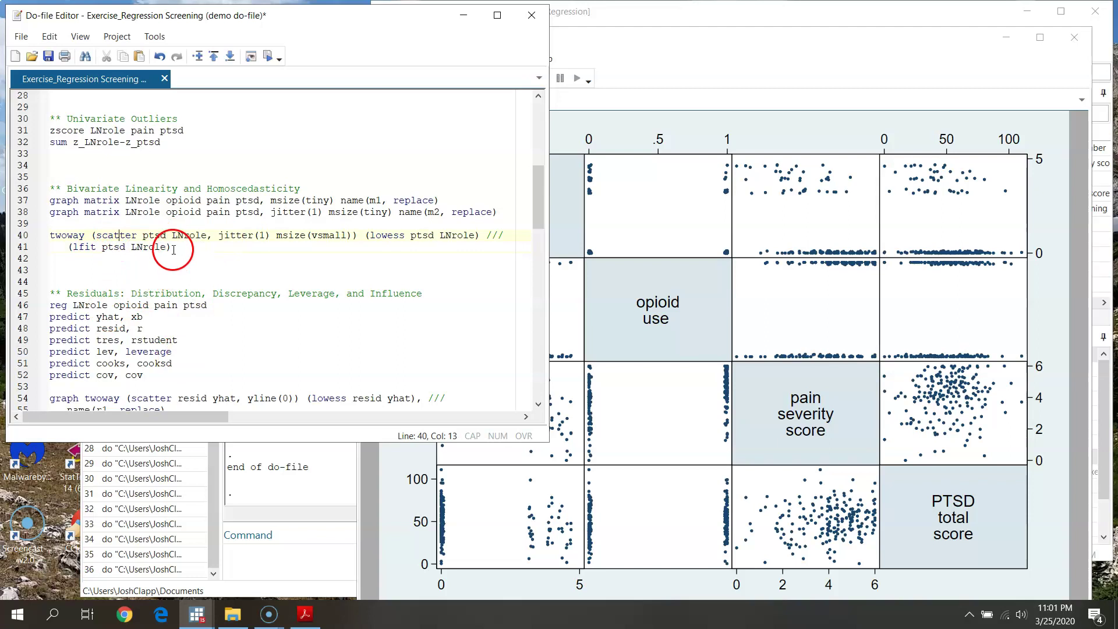
drag(171, 247, 91, 235)
click(207, 279)
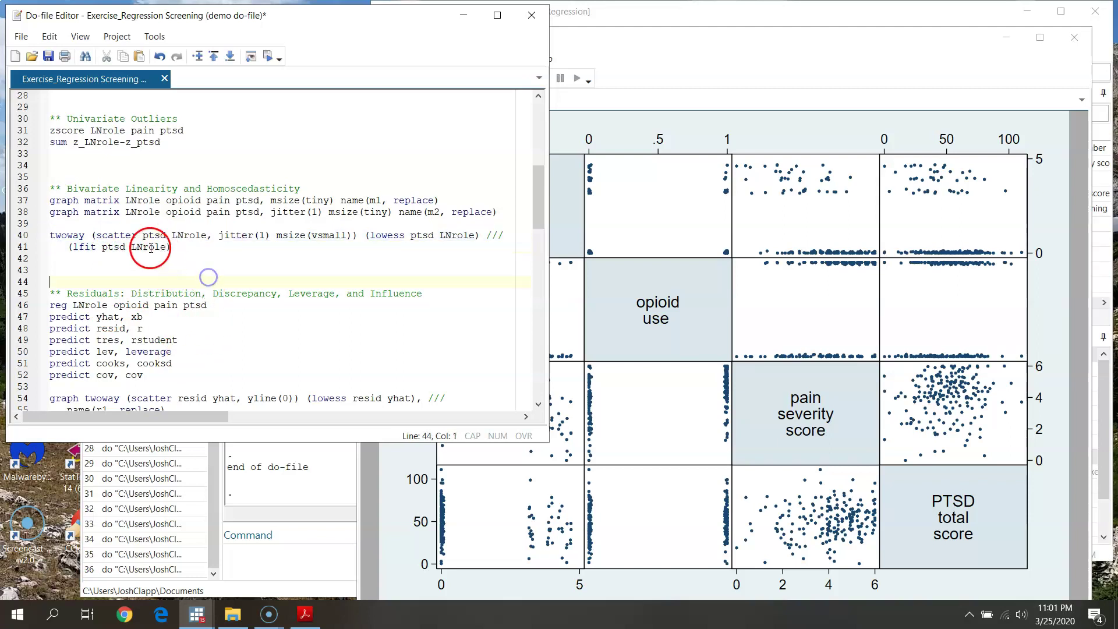
Run the twoway command on lines 40-41 to plot ptsd against LNrole with lowess and linear fit lines.
drag(145, 235, 215, 234)
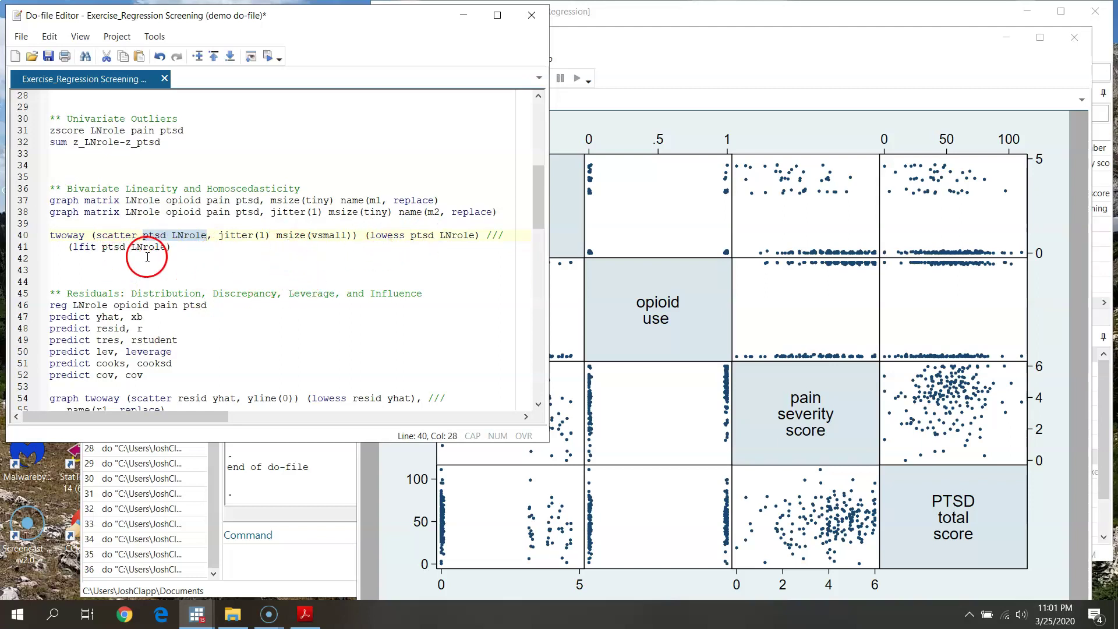
drag(23, 235, 26, 246)
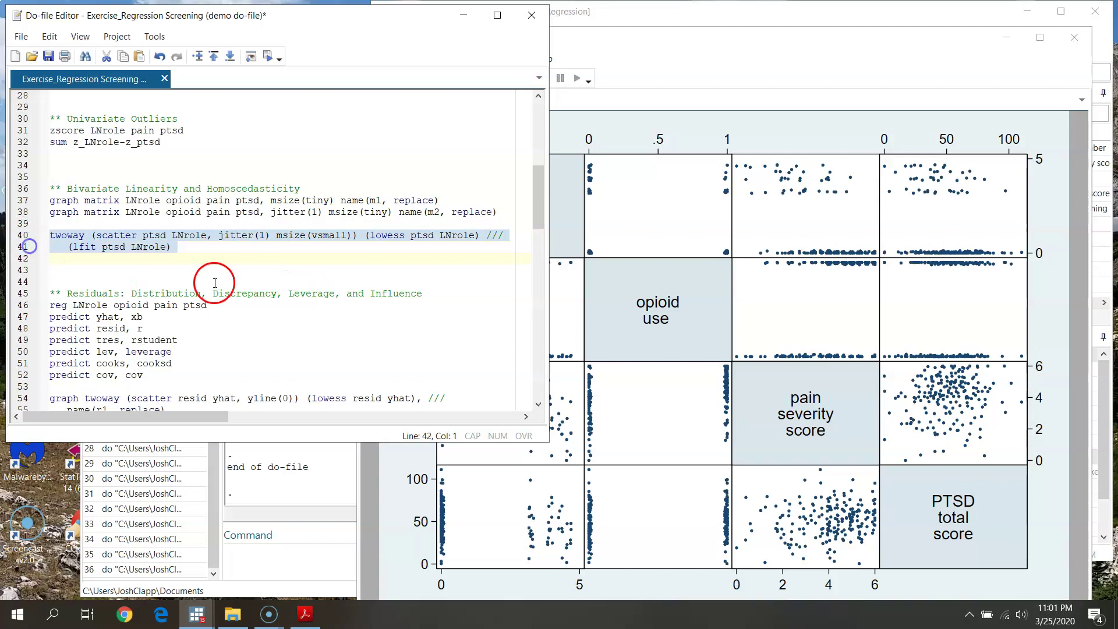
click(267, 55)
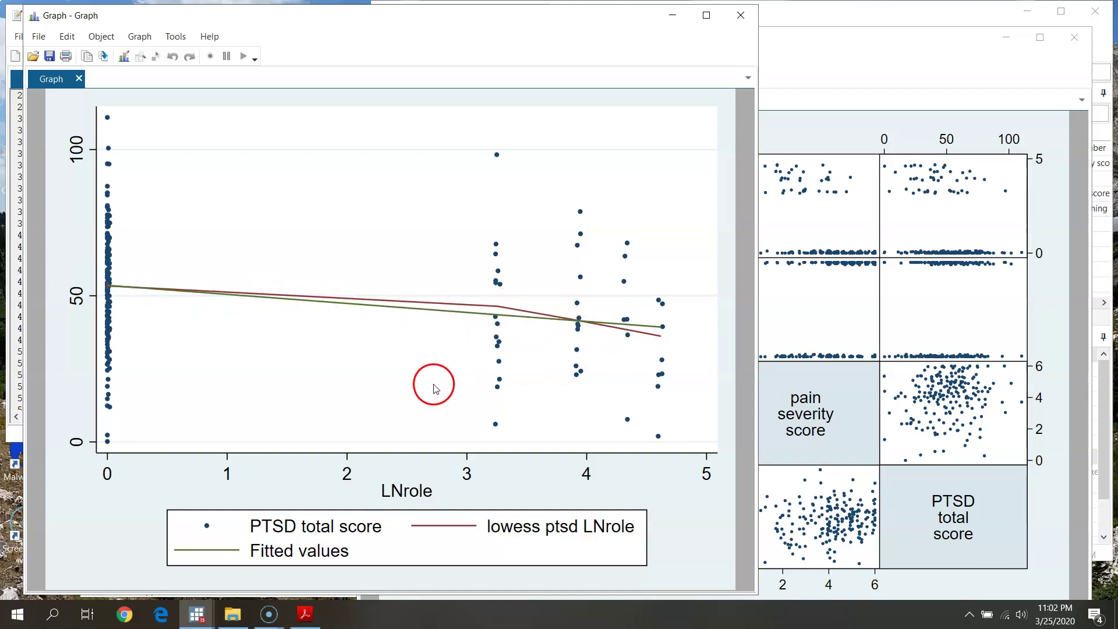
Close the twoway graph window and the m2 graph window.
click(741, 15)
click(936, 76)
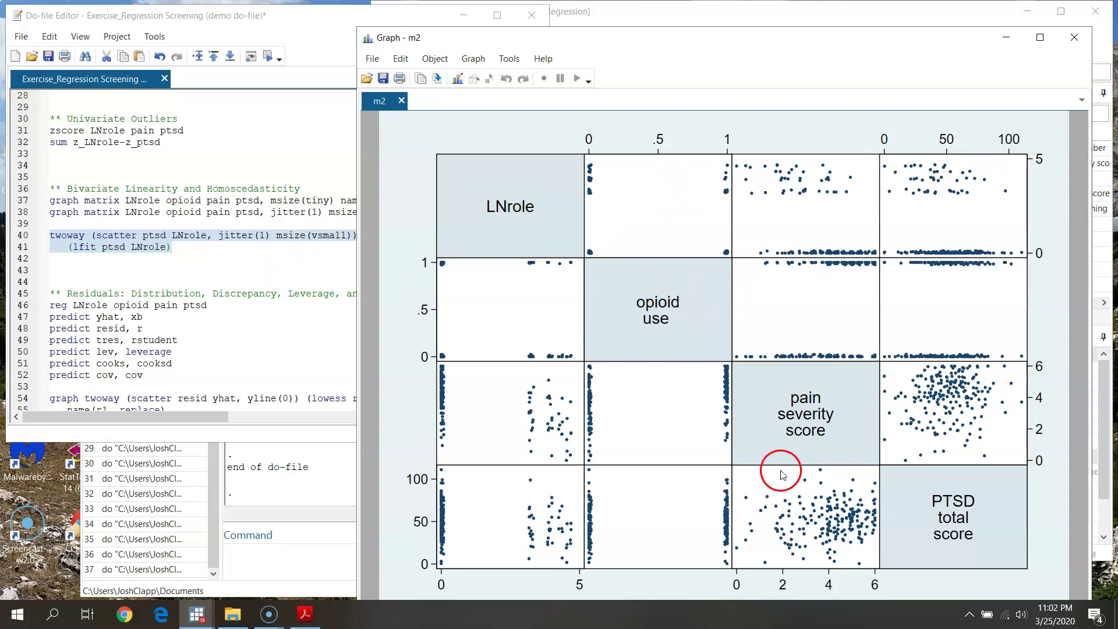
click(1078, 42)
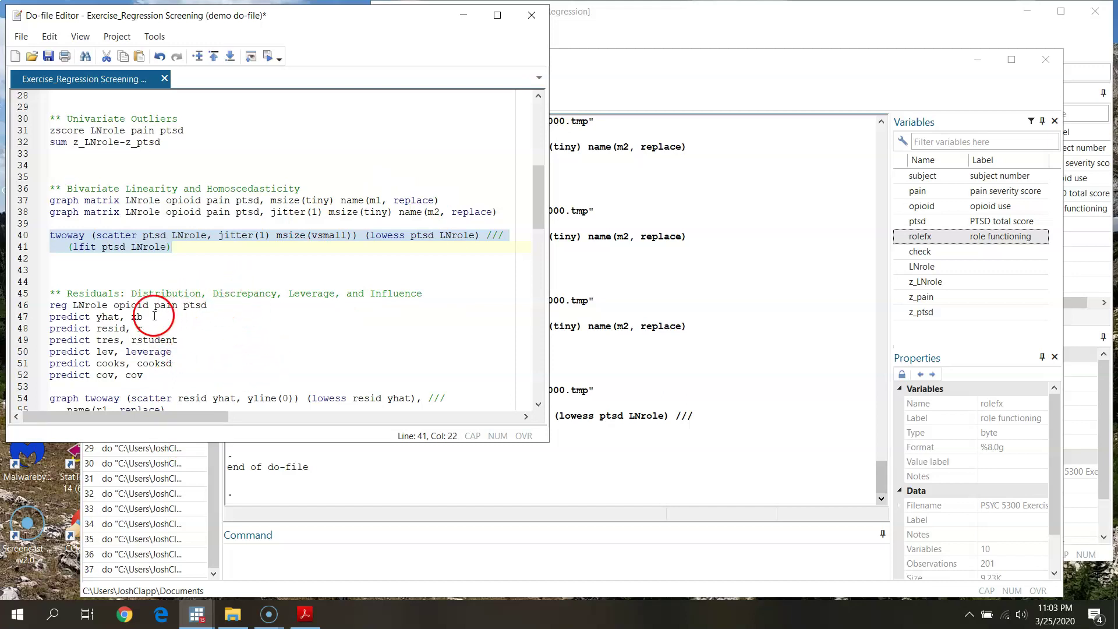
Review the Residuals section of the do-file, covering the reg LNrole opioid pain ptsd line and the predict lines below it.
click(167, 270)
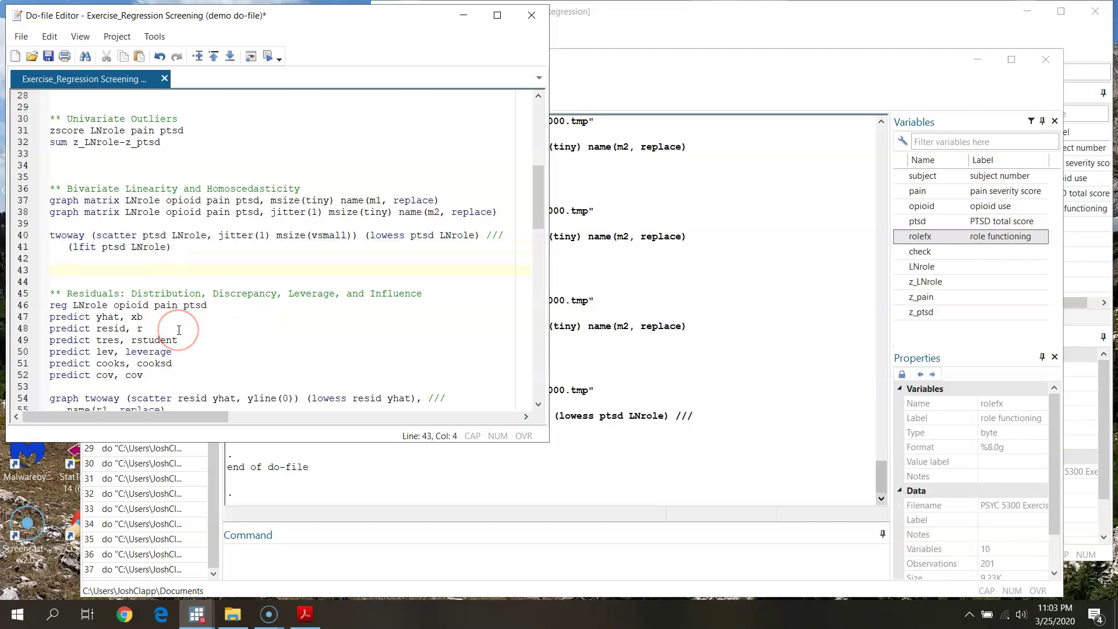
scroll(179, 330, down, 2)
drag(535, 211, 535, 218)
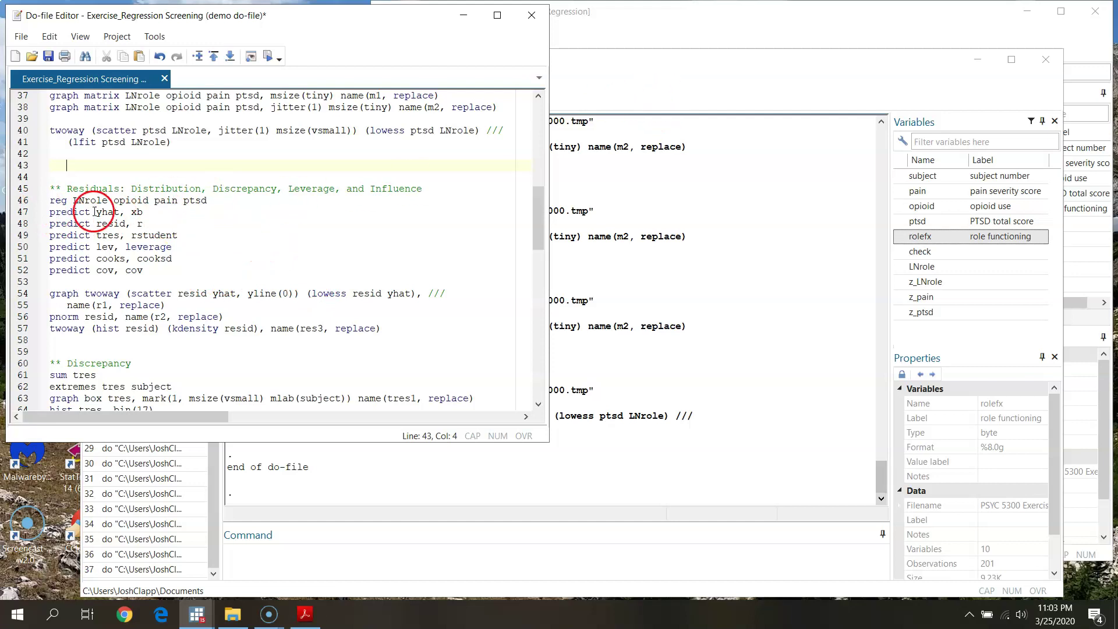
click(25, 203)
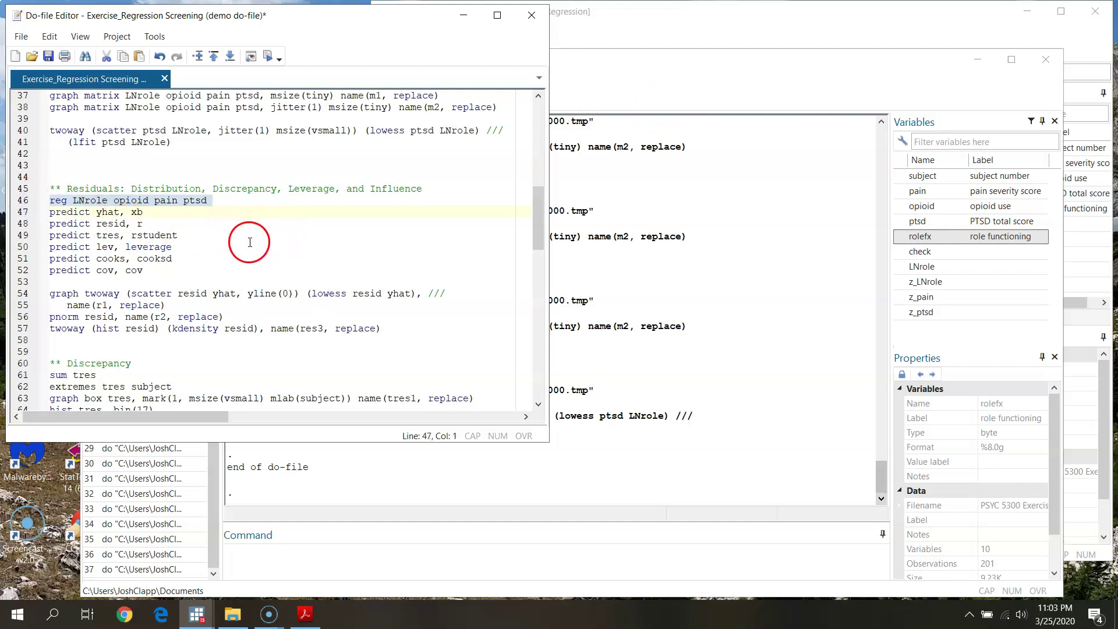
click(91, 201)
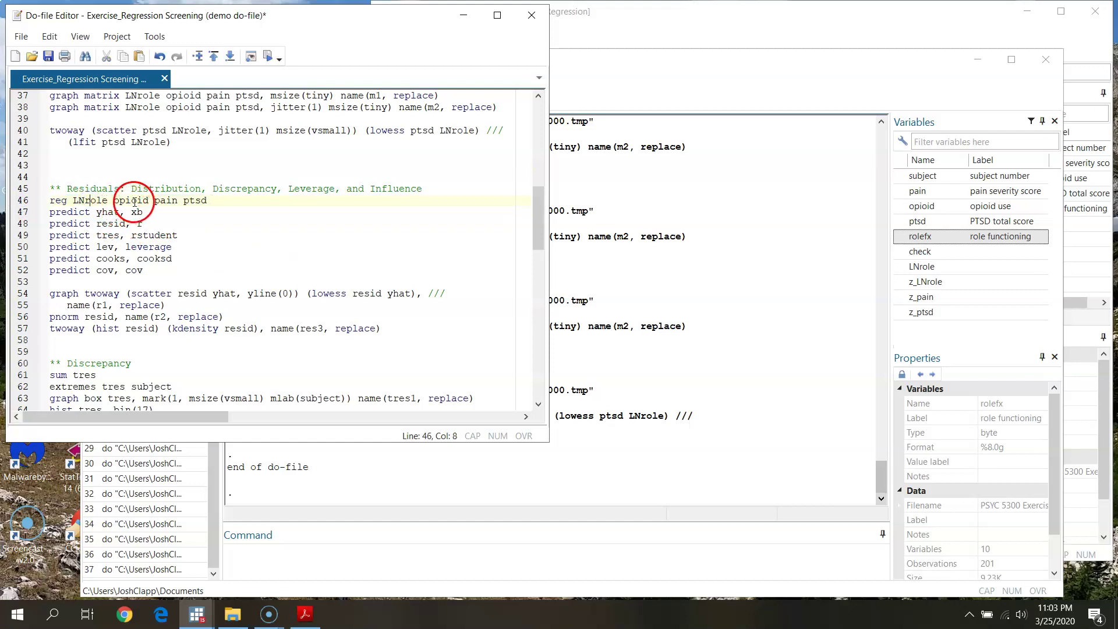
click(136, 199)
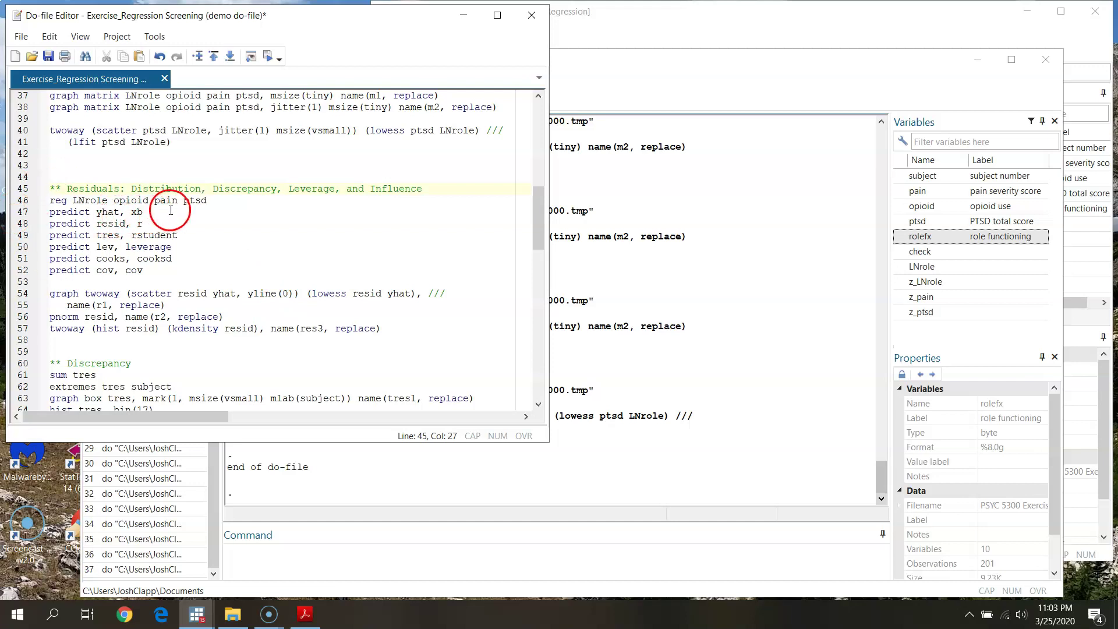
click(19, 205)
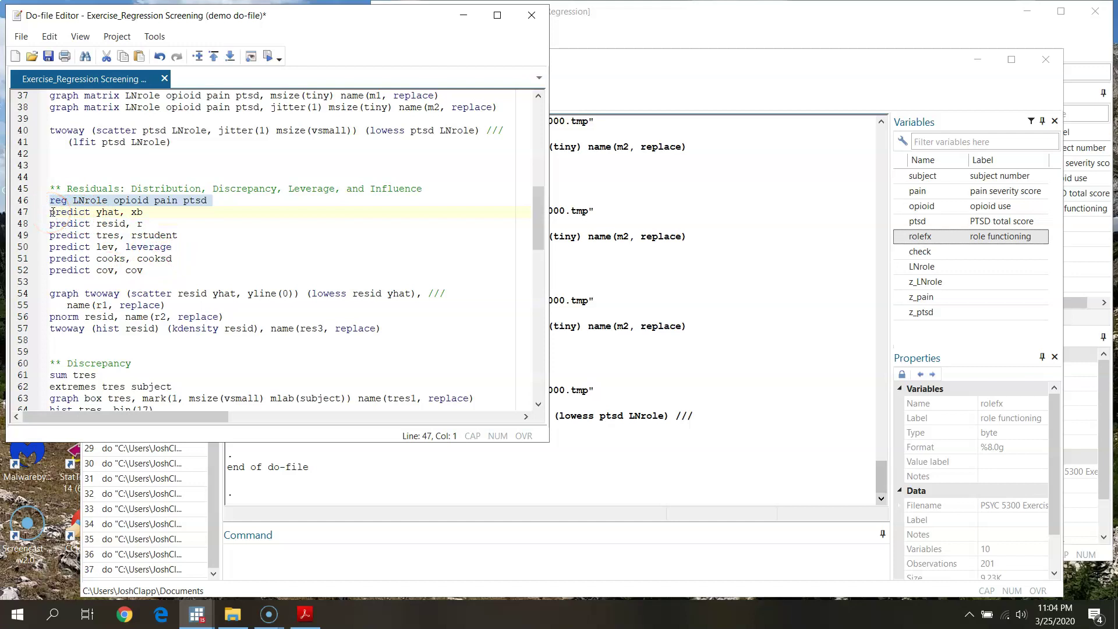
drag(51, 212, 229, 271)
triple_click(170, 200)
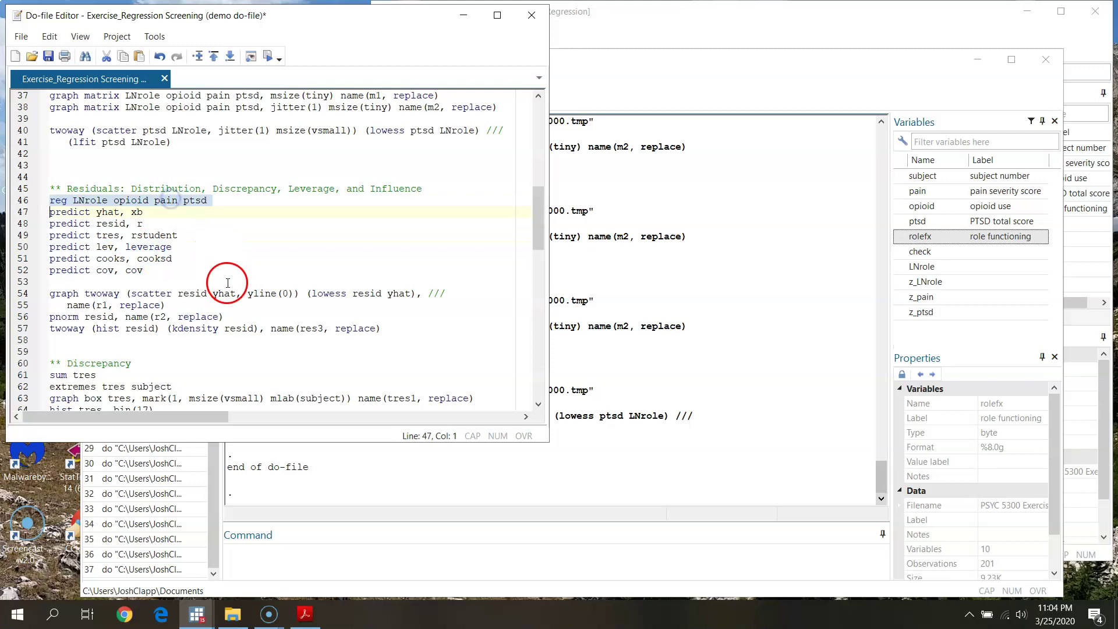
Switch to the STATA Output_Regression Screening PDF in Acrobat Reader, show the predict function table on page 7, and shift its window aside.
click(308, 616)
drag(1027, 134, 1034, 307)
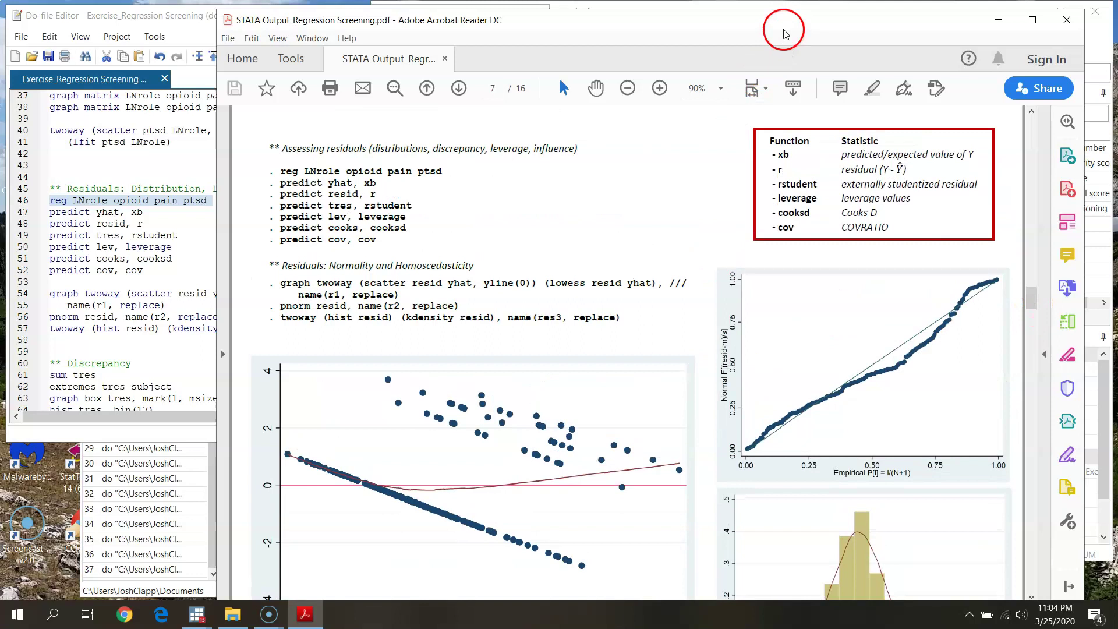
drag(818, 29, 851, 27)
Compare the reg line and the predict yhat and resid lines with the xb and r entries in the PDF's function table.
click(233, 258)
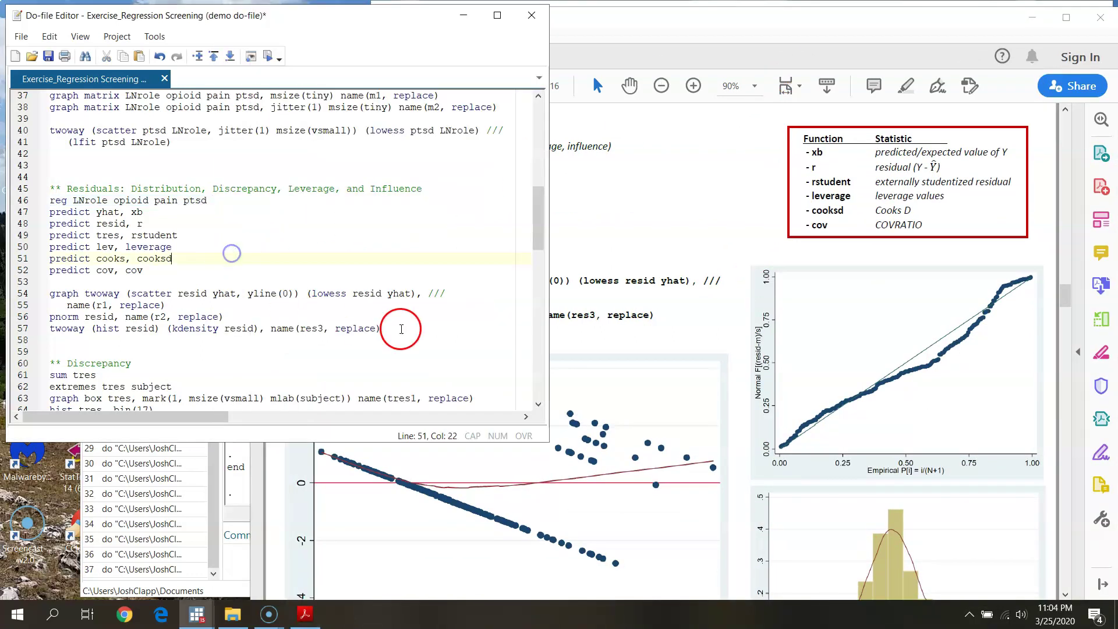
click(53, 202)
drag(53, 202, 184, 200)
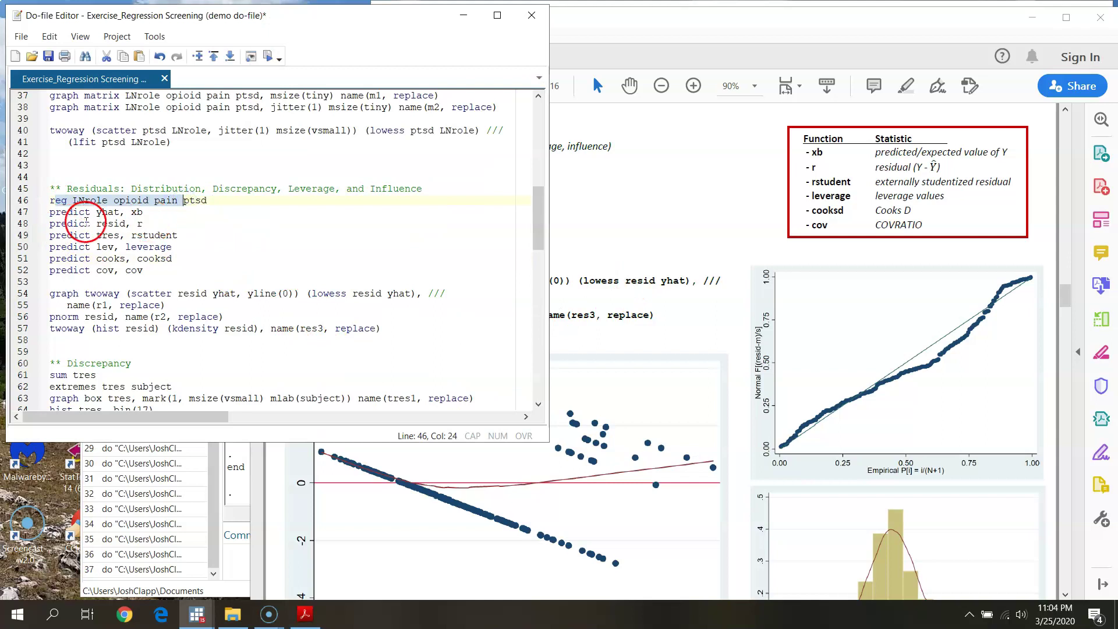
click(61, 212)
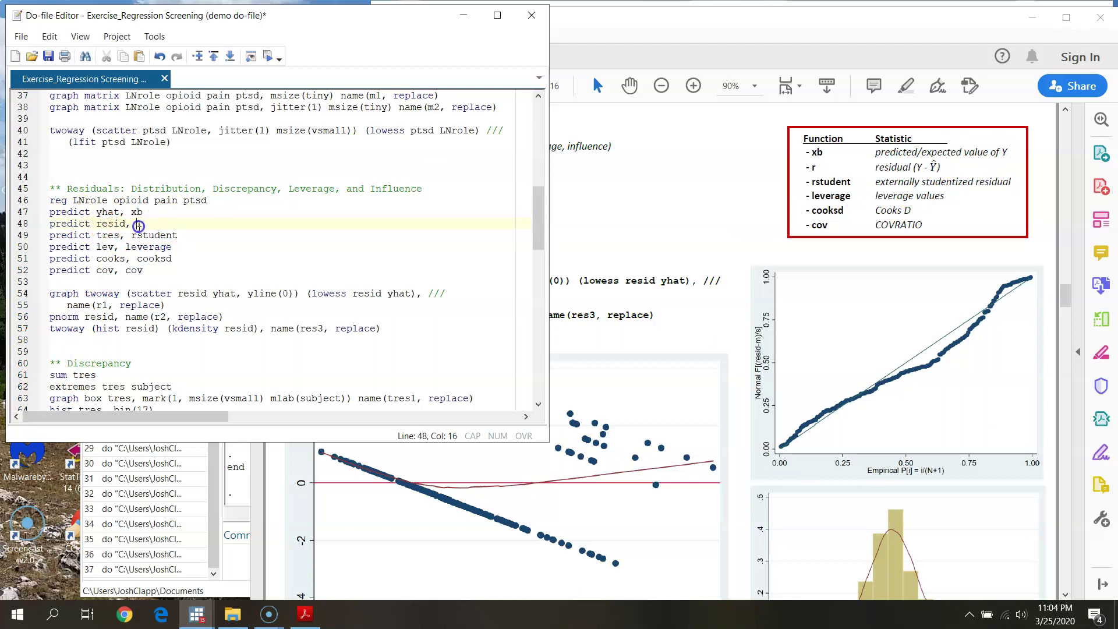
drag(907, 169, 933, 171)
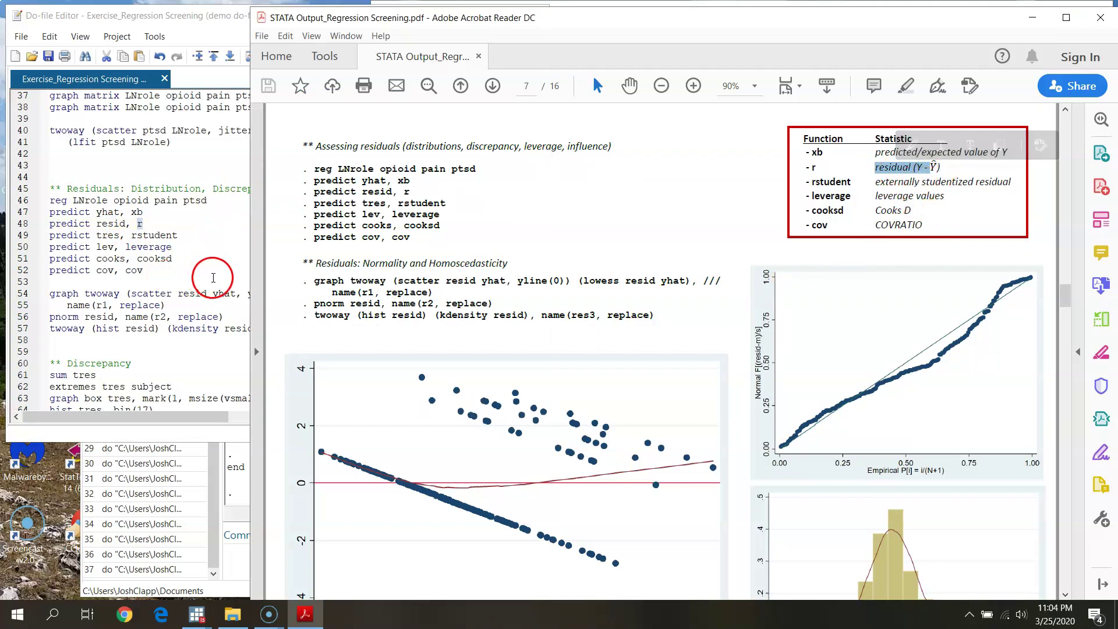
Compare the predict tres, rstudent line in the do-file with the rstudent entry in the PDF's function table.
click(197, 234)
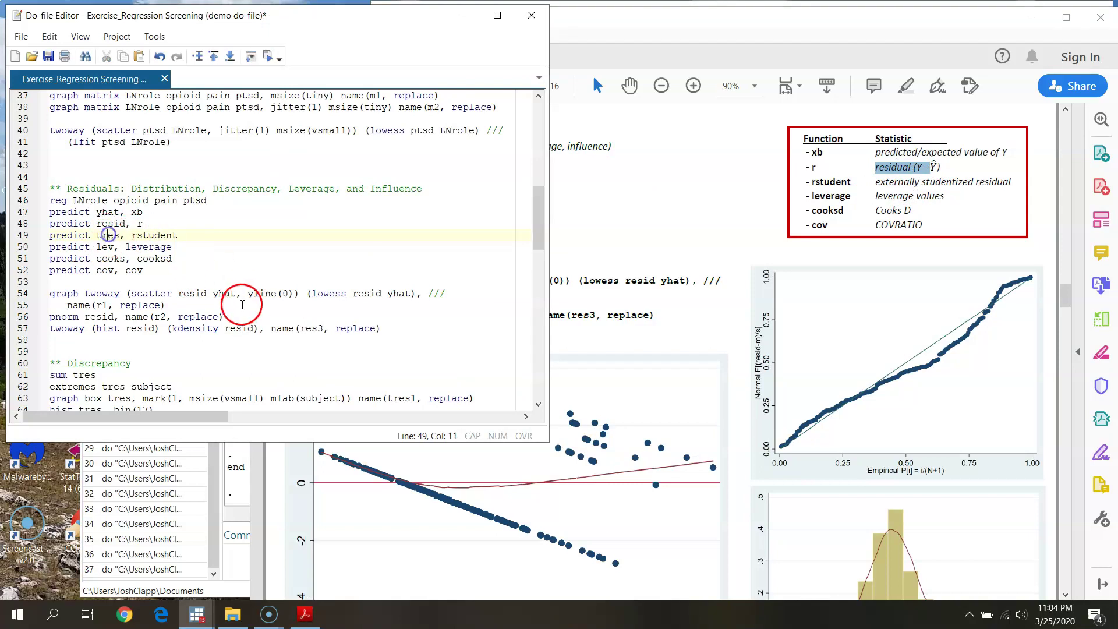
click(144, 235)
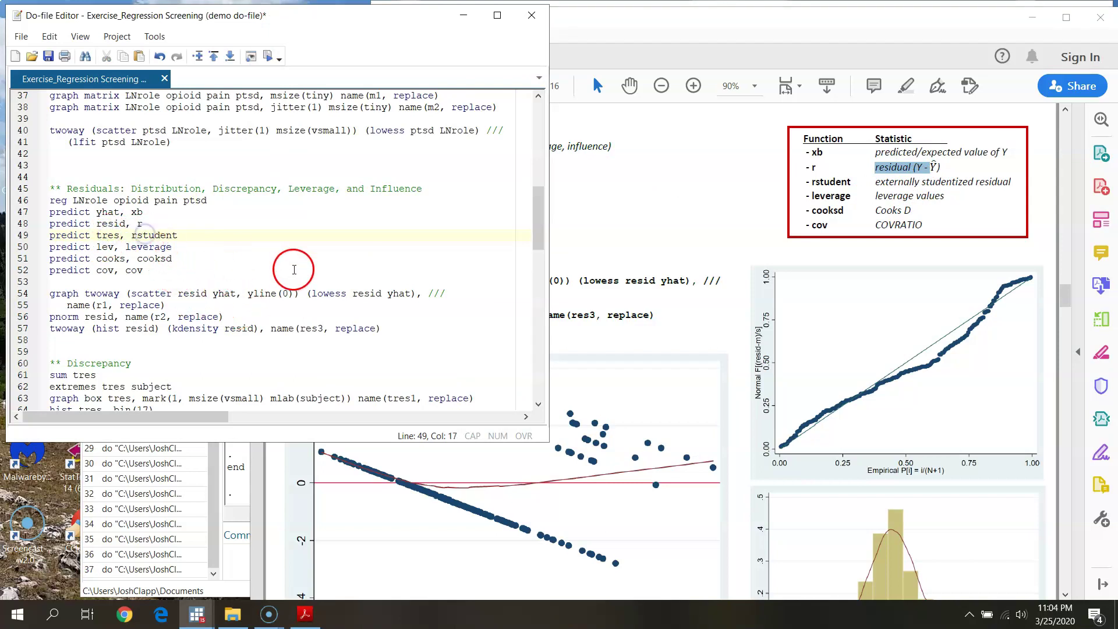
click(901, 184)
drag(901, 184, 976, 182)
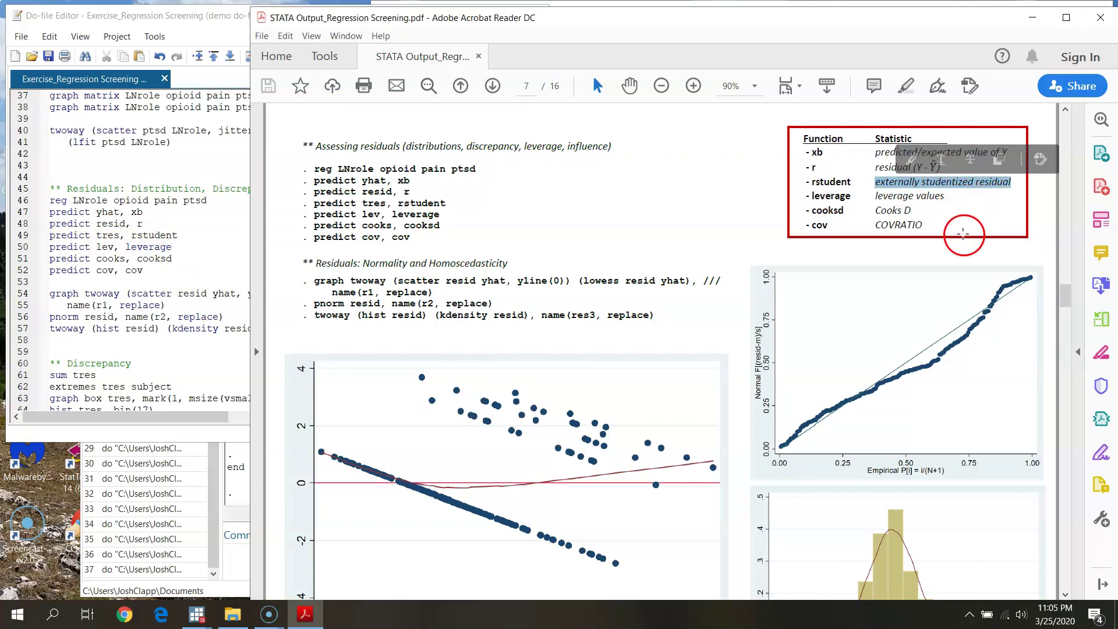
click(157, 233)
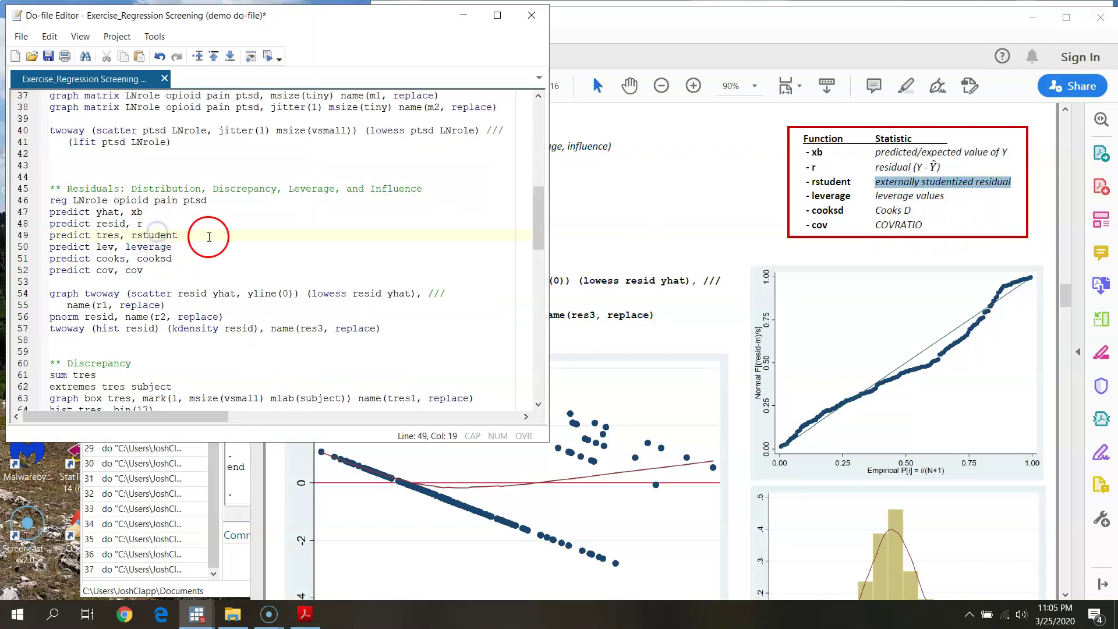
Review the predict lev, cooks and cov lines, and the whole predict block against the reg line above it.
click(100, 237)
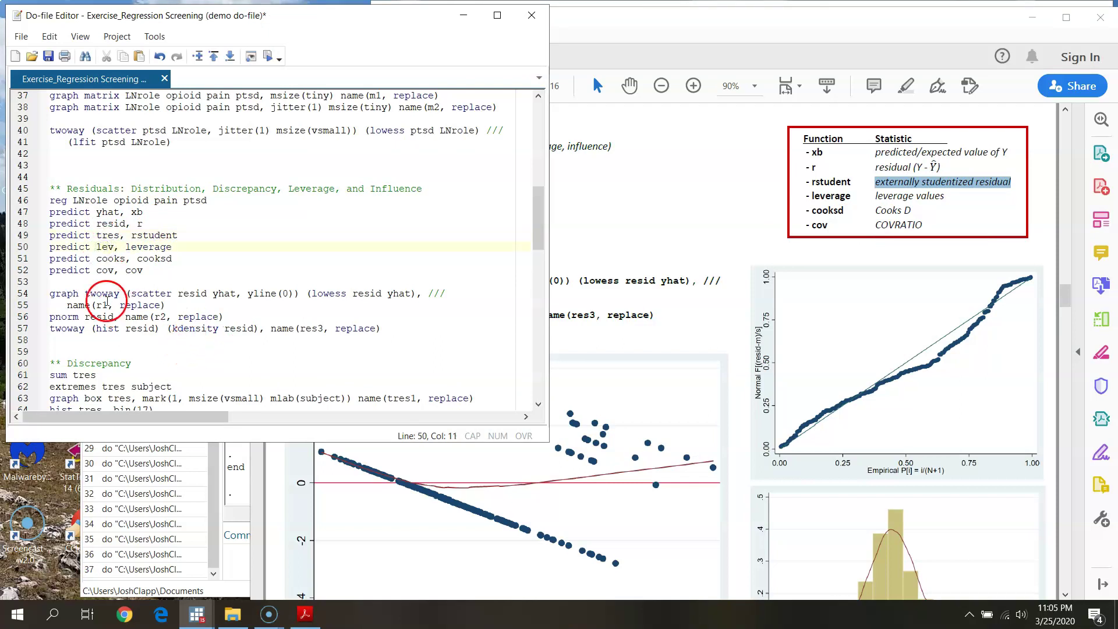
click(146, 251)
click(110, 260)
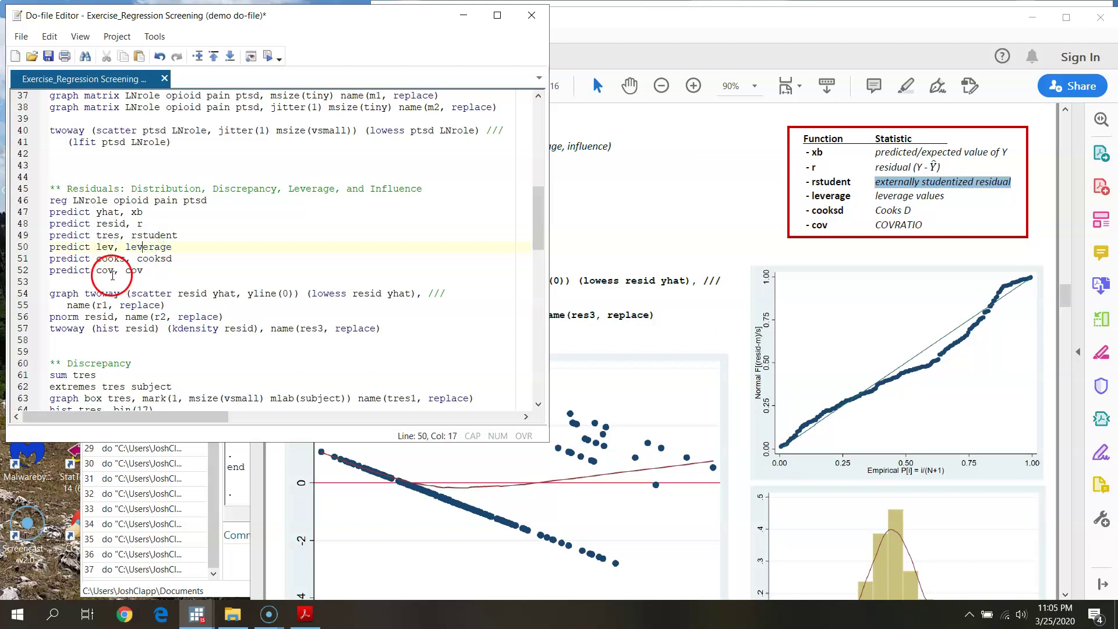
click(116, 263)
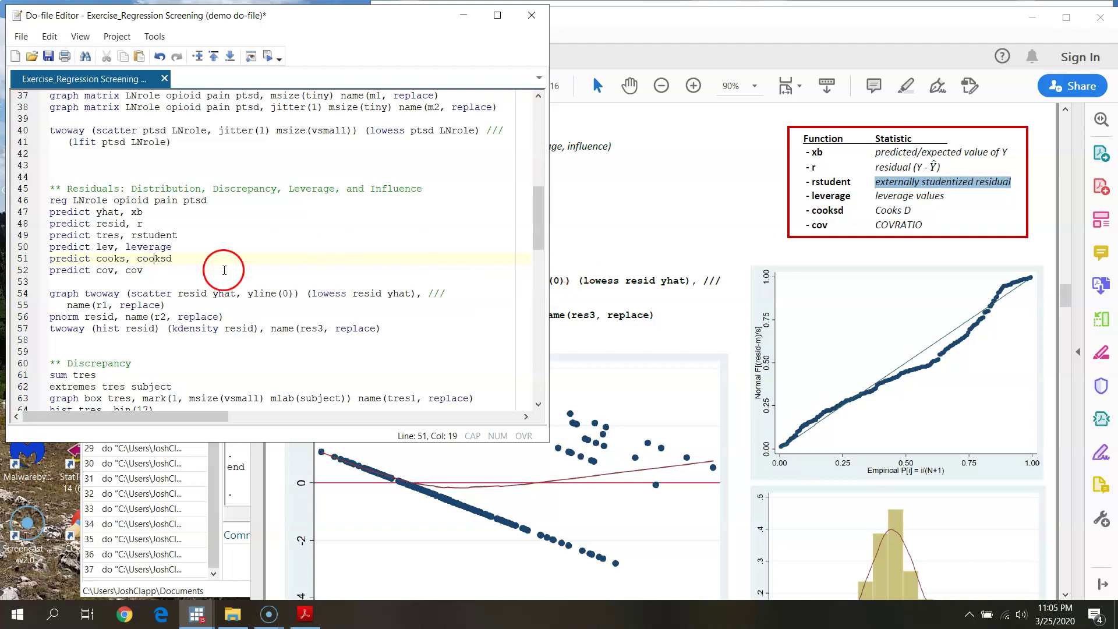
click(107, 271)
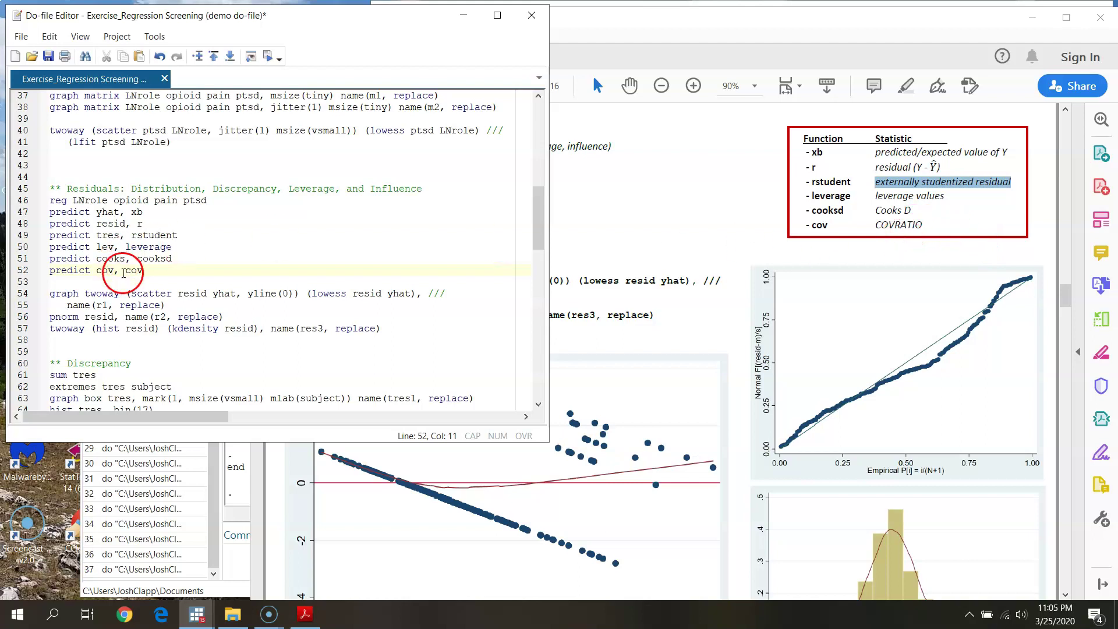
click(175, 282)
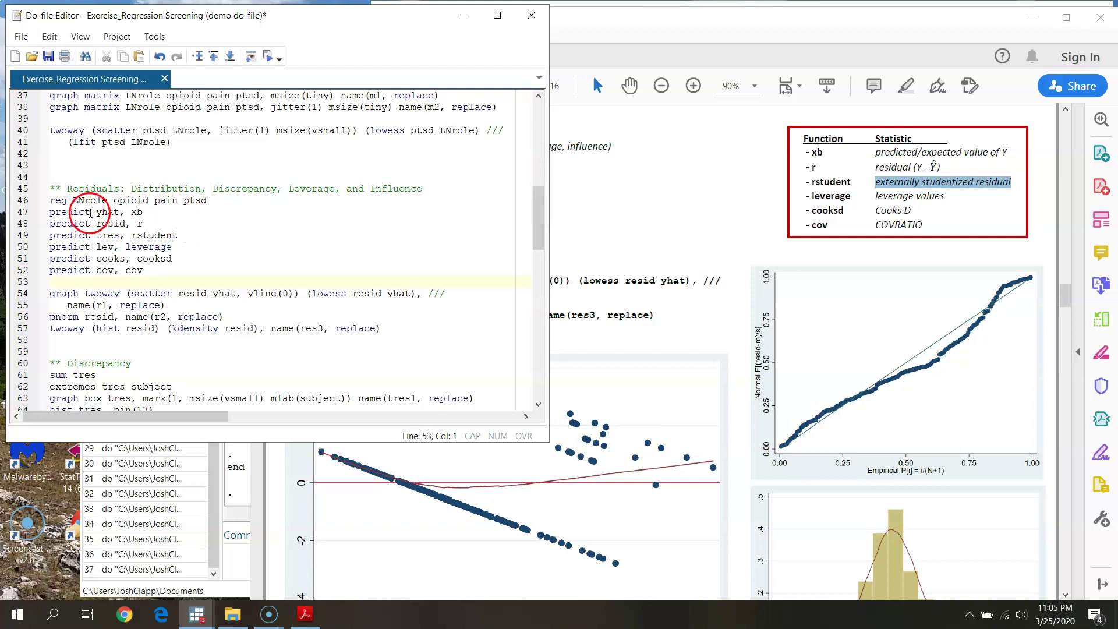
drag(15, 217, 30, 269)
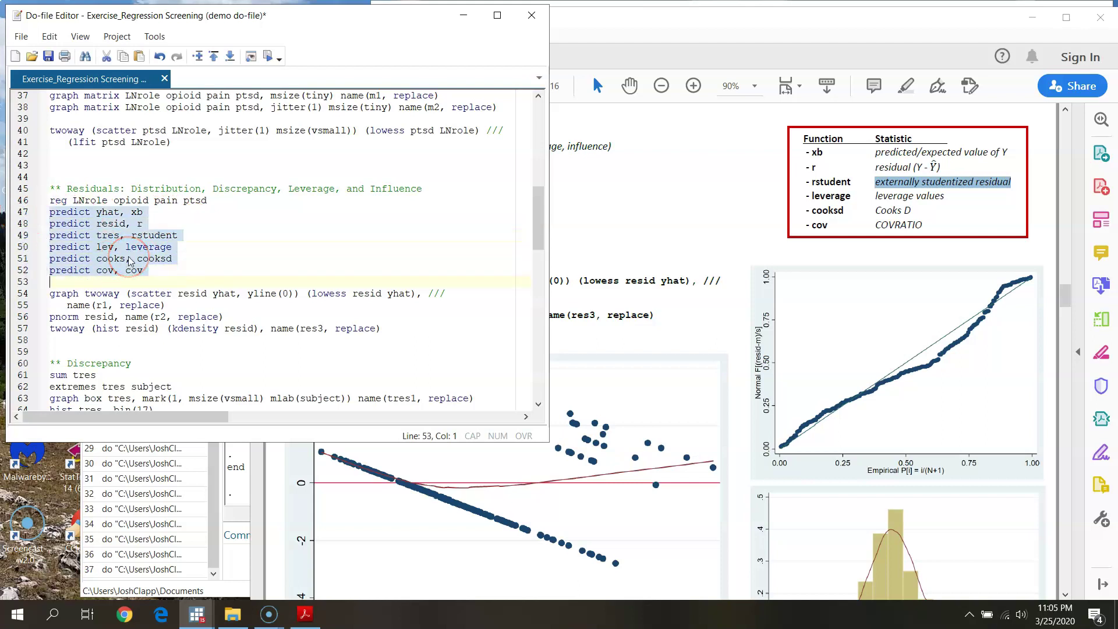
click(76, 203)
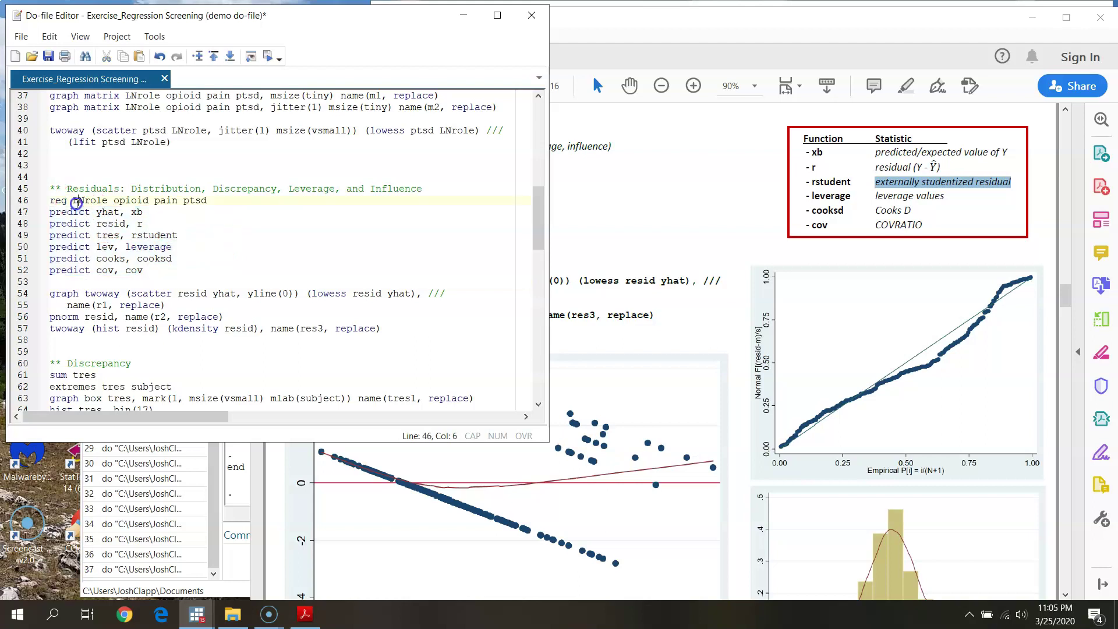
drag(73, 202, 232, 194)
click(227, 264)
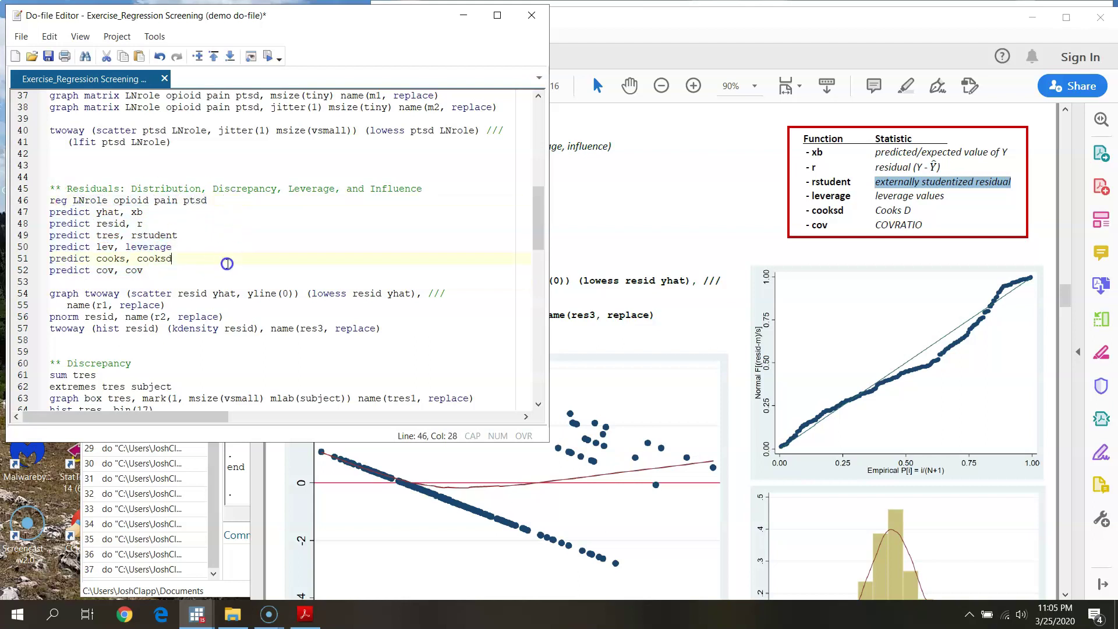
Minimize the PDF, run the reg LNrole opioid pain ptsd line from the do-file, and bring the Stata results window forward.
click(1030, 17)
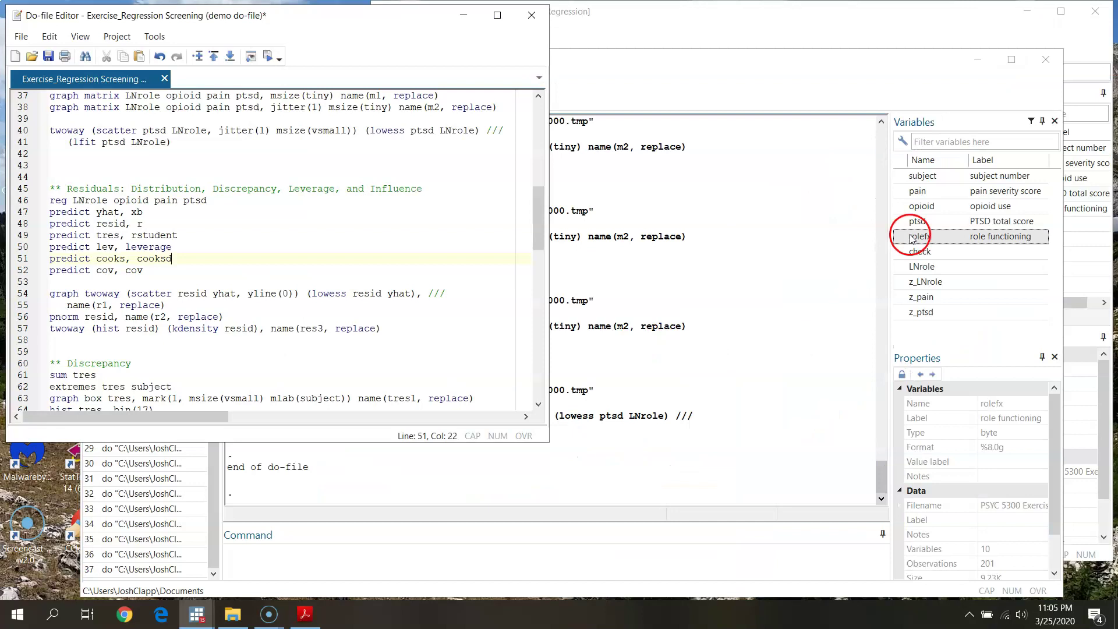
click(226, 272)
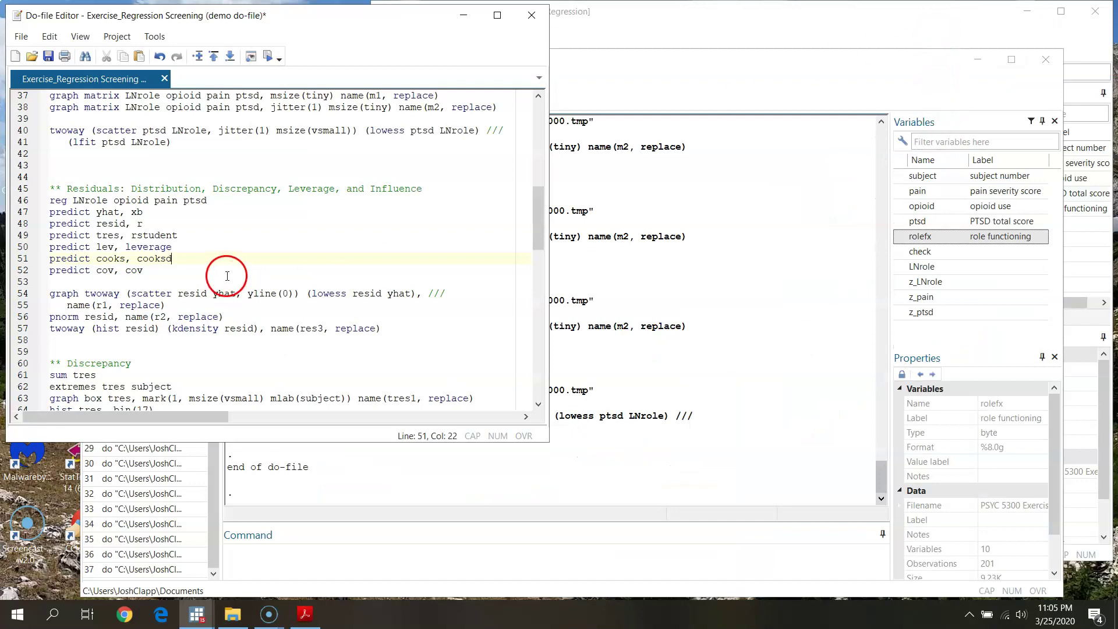
click(24, 203)
click(269, 56)
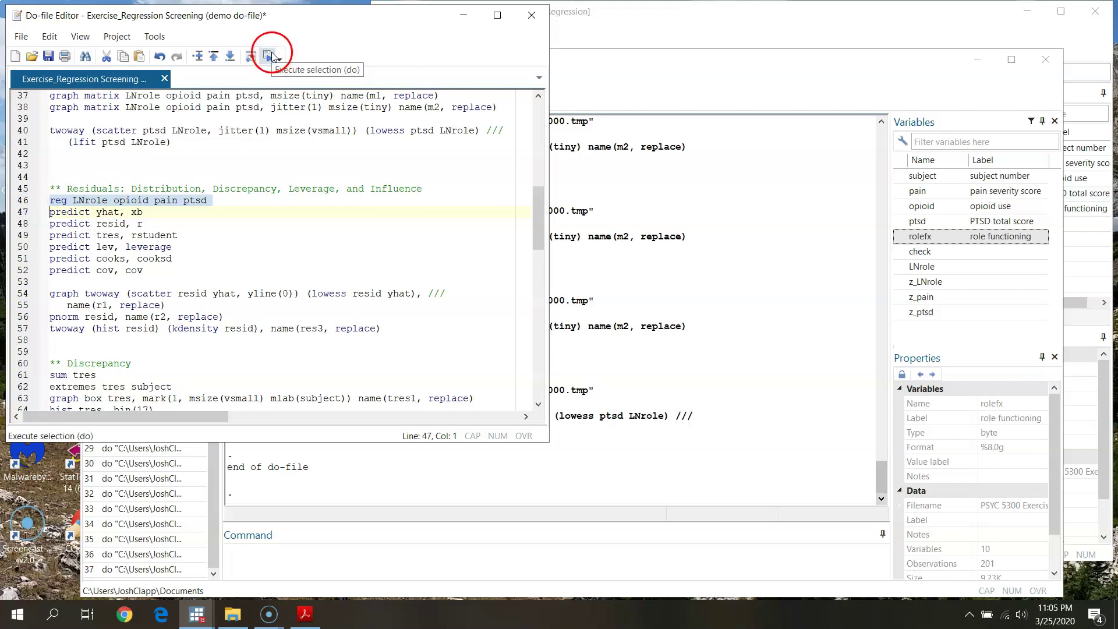
click(613, 45)
click(323, 548)
click(309, 555)
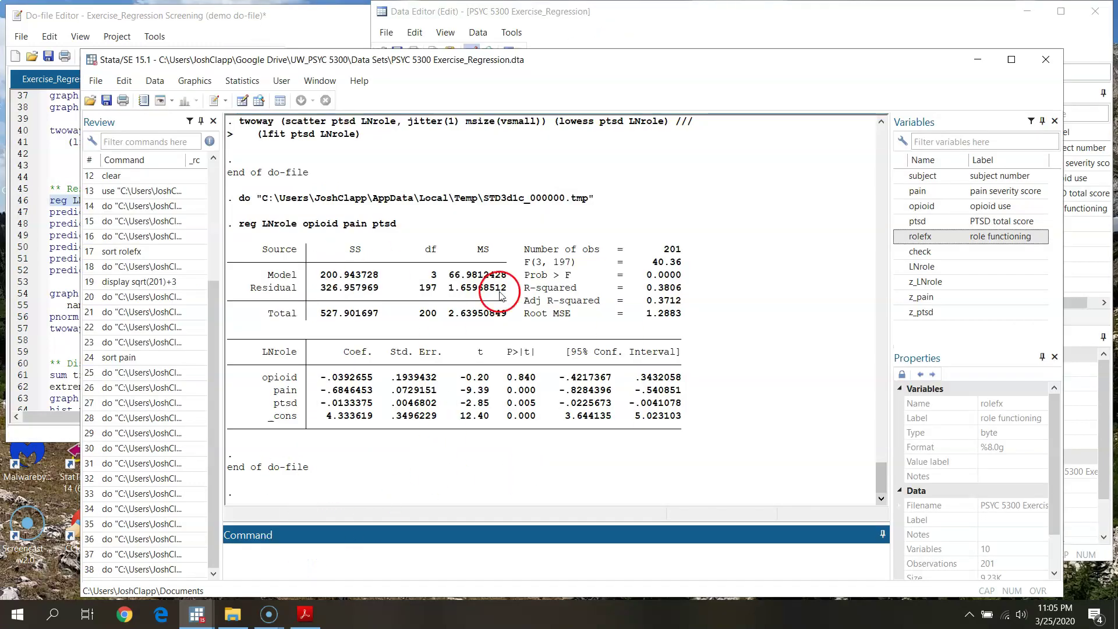
Run the six predict lines from the do-file to create yhat, resid, tres, lev, cooks and cov.
click(352, 31)
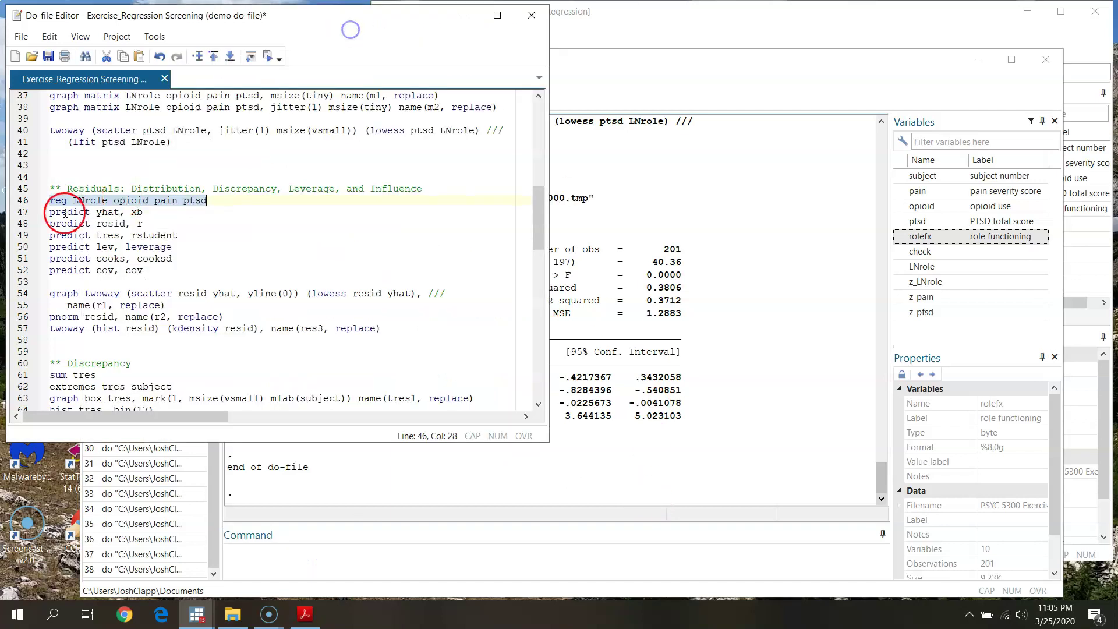
drag(14, 213, 13, 271)
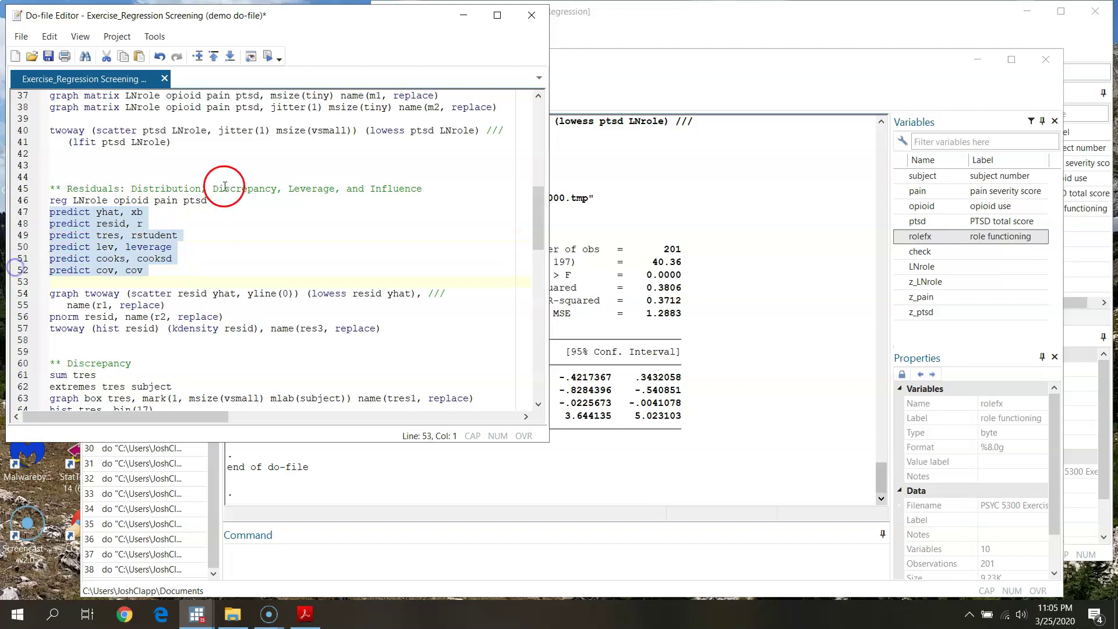
click(269, 56)
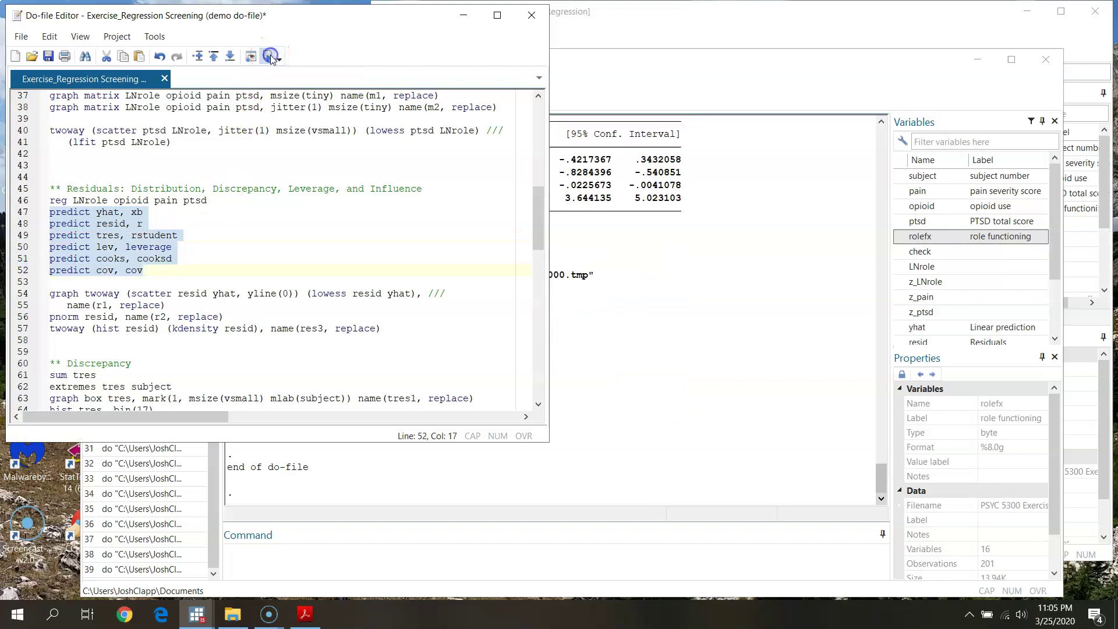
click(720, 138)
Examine the yhat, resid, tres, lev, cooks and cov columns of the dataset in the Data Editor.
click(769, 12)
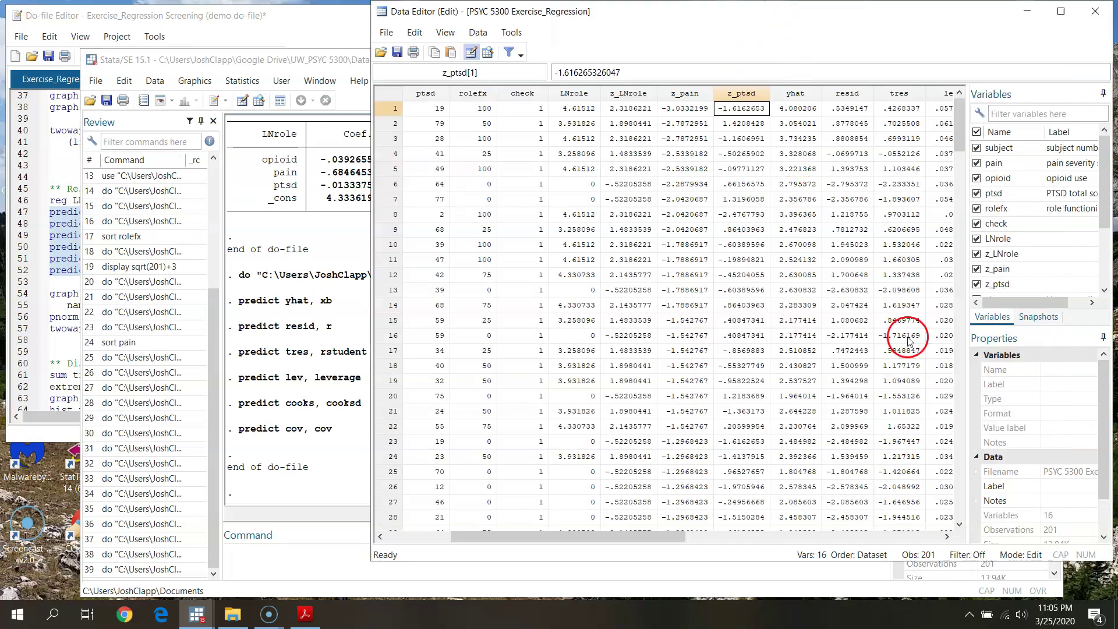
key(Right)
key(Right)
key(Right)
key(Right)
key(Right)
key(Right)
key(Right)
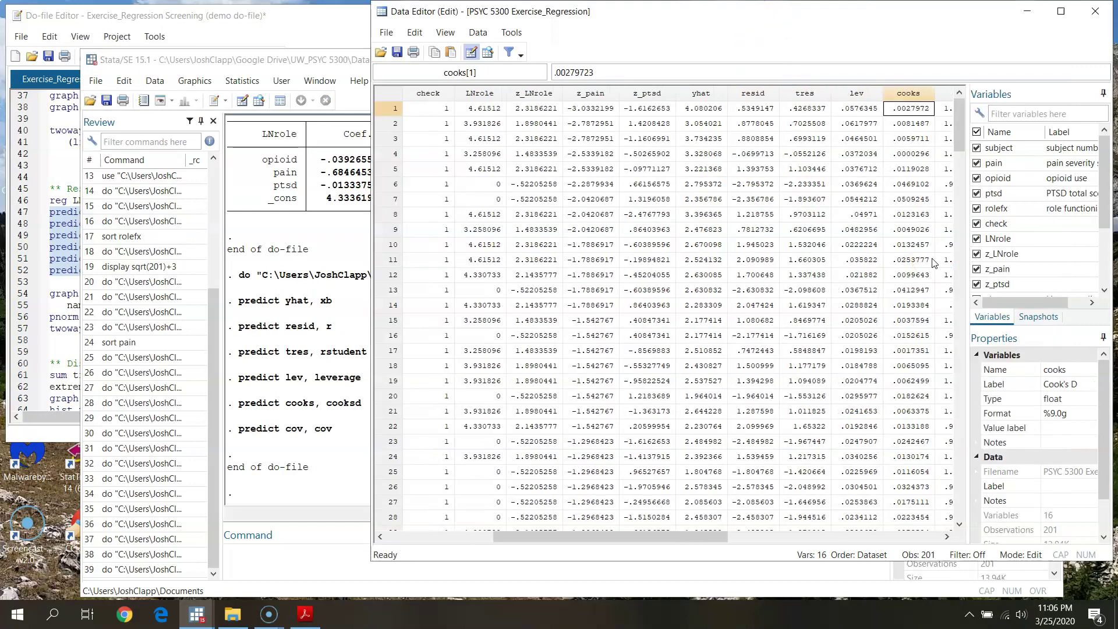
key(Left)
key(Left)
key(Left)
key(Left)
key(Left)
key(Left)
key(Left)
key(Right)
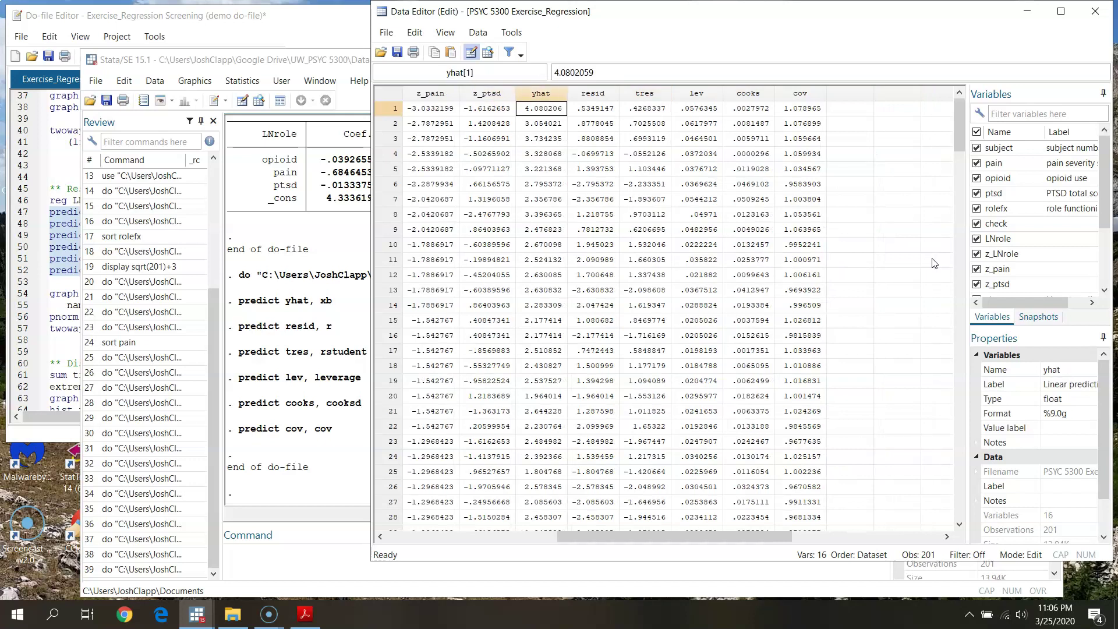
key(Right)
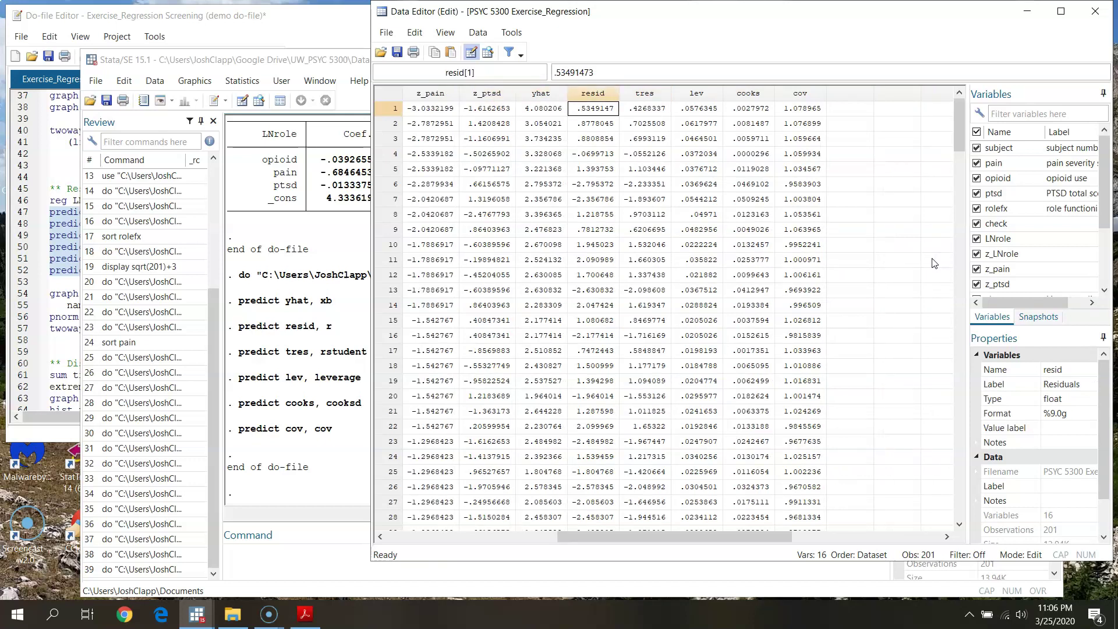
key(Right)
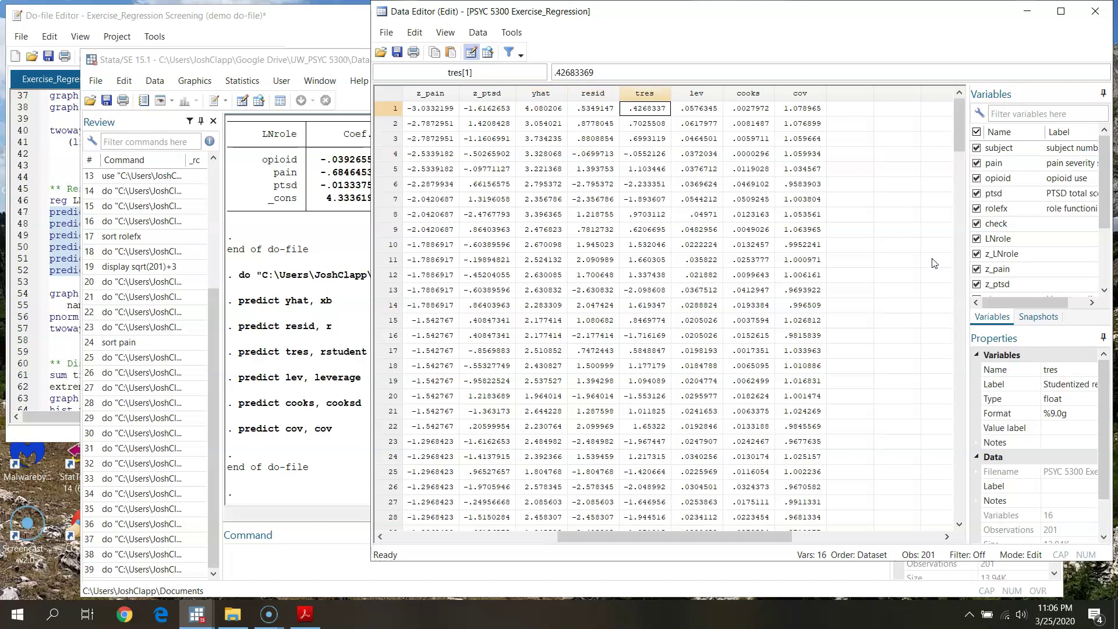
key(Right)
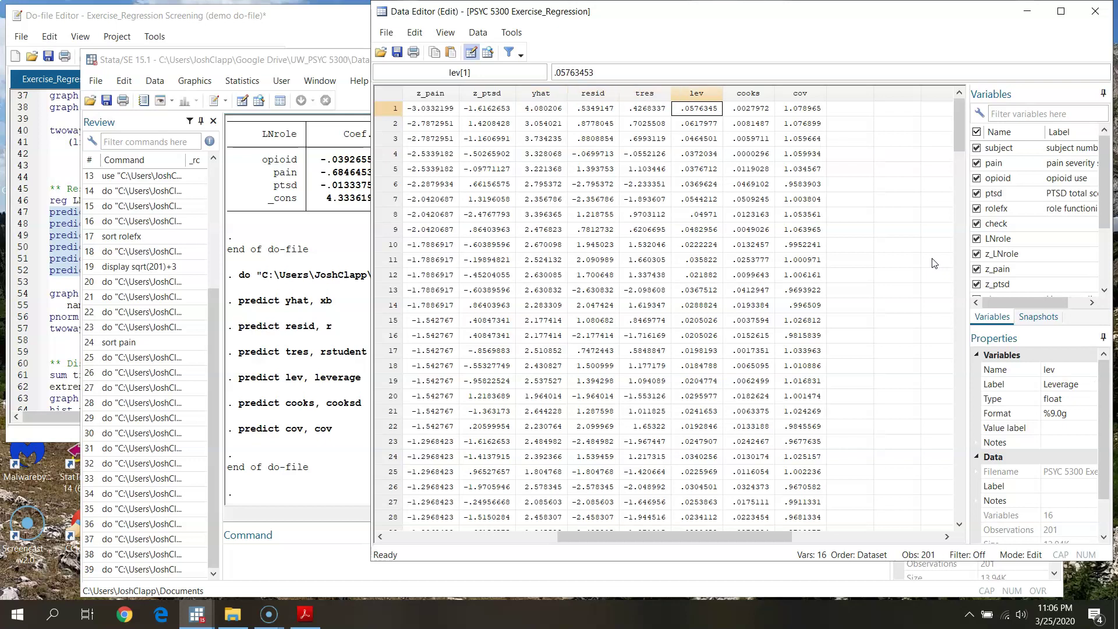
key(Right)
key(Right)
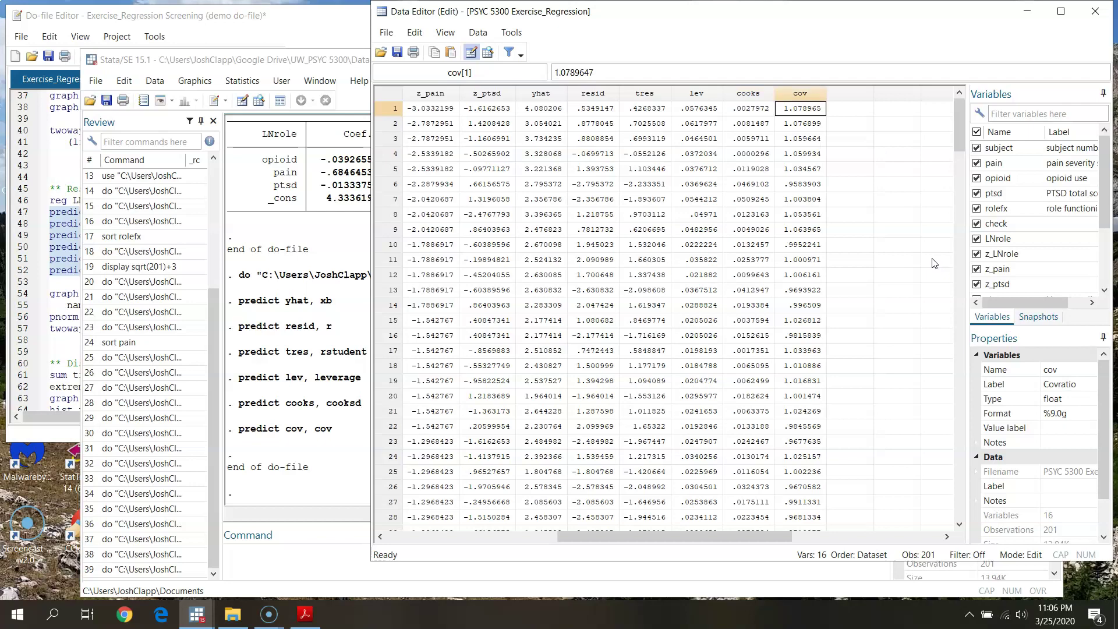
drag(962, 109, 974, 55)
drag(706, 531, 669, 532)
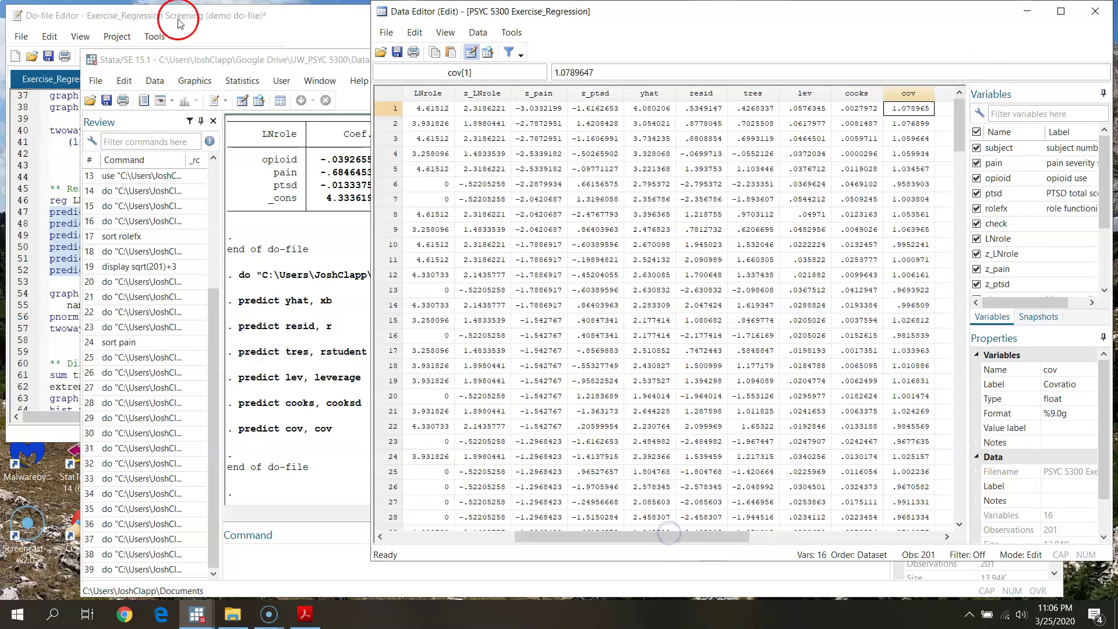
Review the graph twoway command in the do-file, covering the scatter resid yhat, yline(0) and lowess resid yhat parts.
click(297, 36)
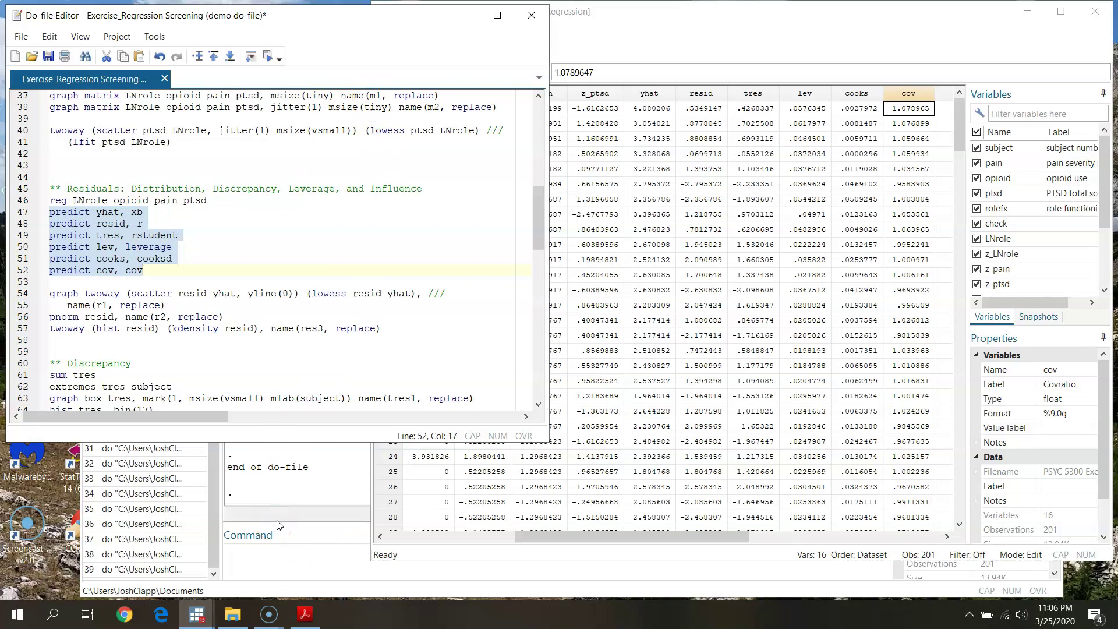
click(24, 295)
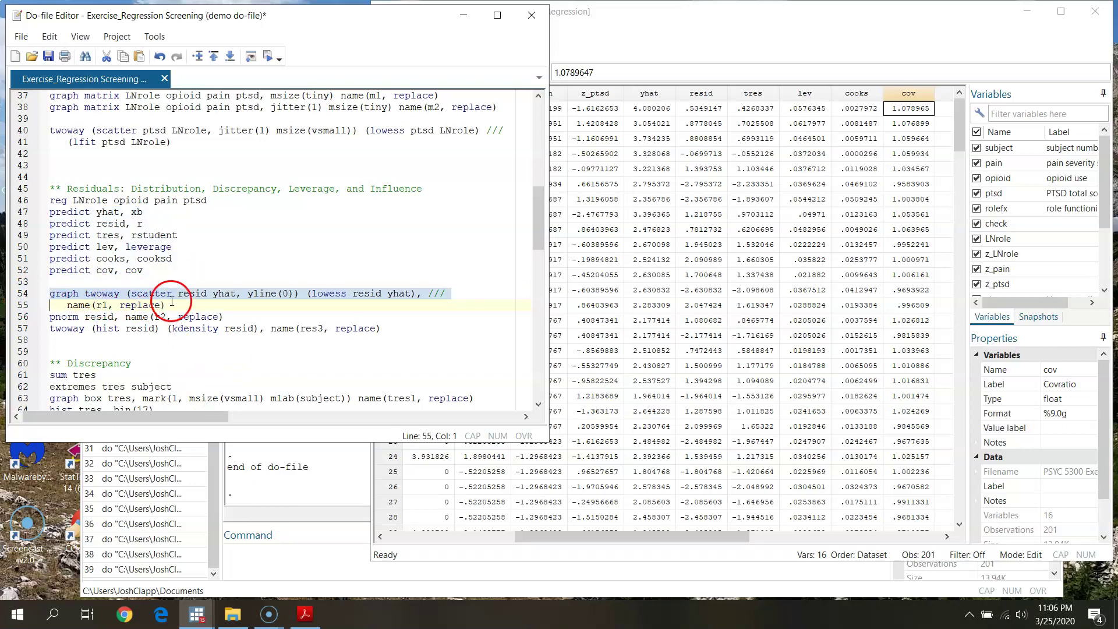
click(155, 294)
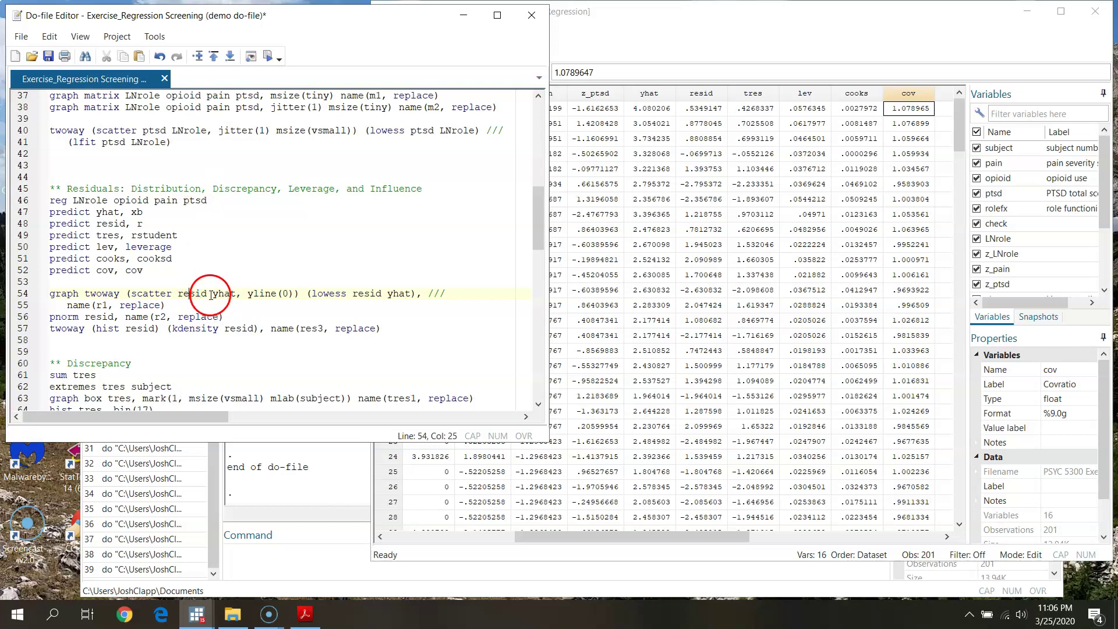
click(223, 294)
drag(248, 294, 290, 294)
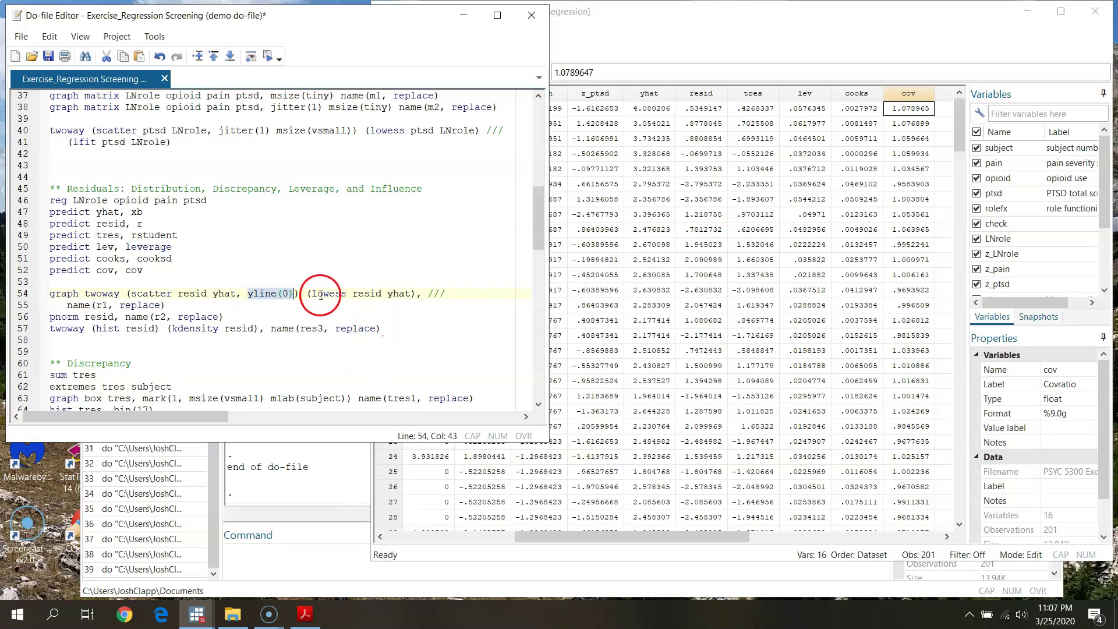
drag(321, 296, 374, 295)
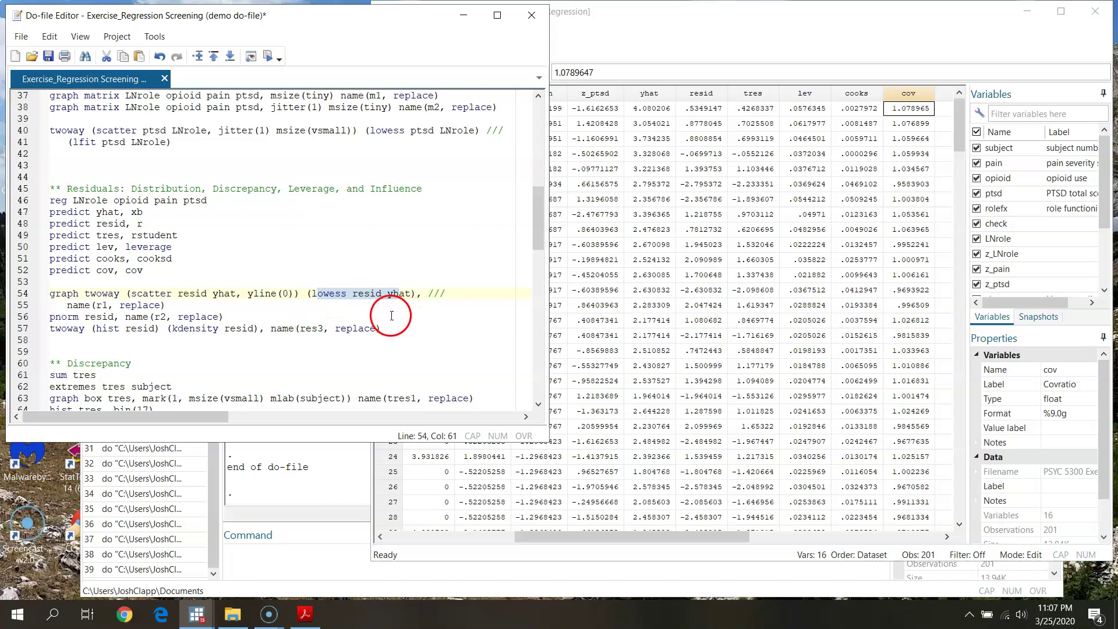
Run the two-line graph twoway command plotting resid against yhat with yline(0) and a lowess curve, named r1.
click(98, 305)
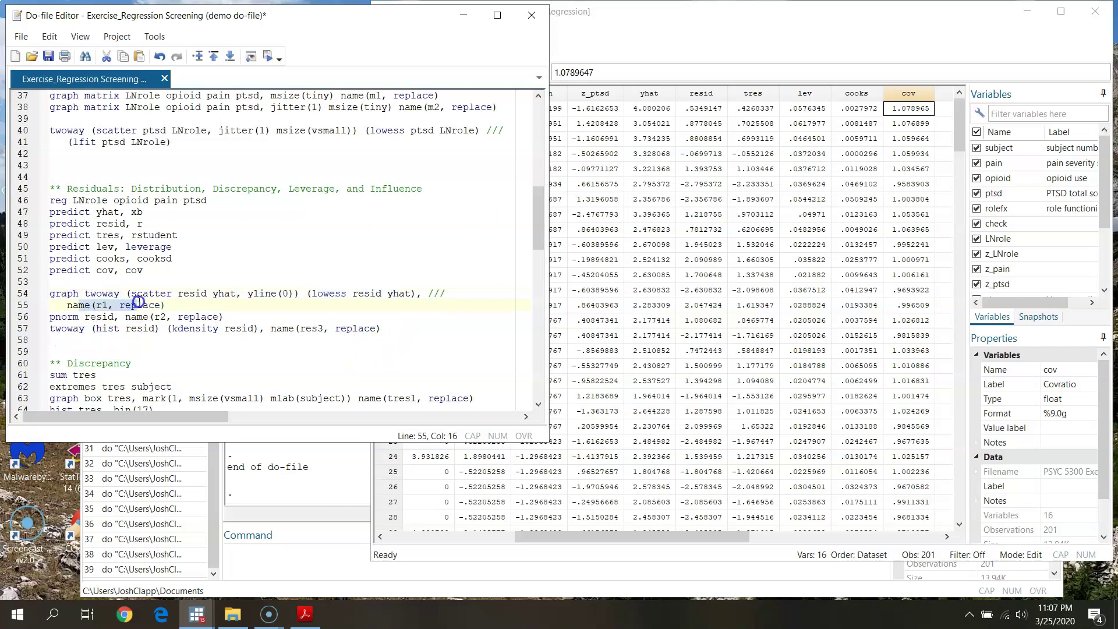
drag(23, 292, 22, 303)
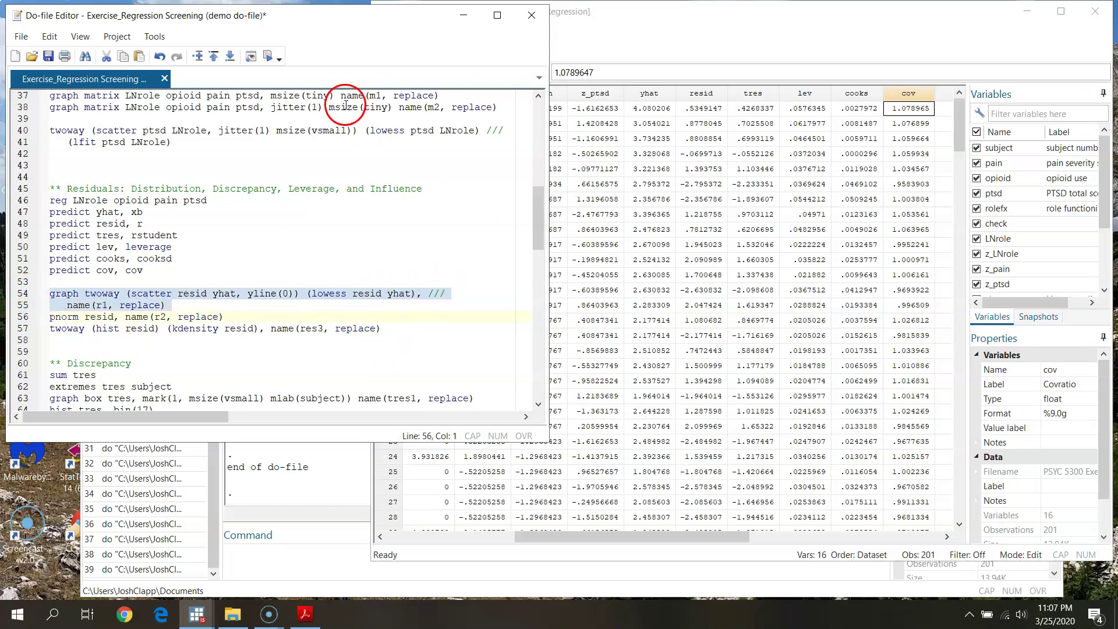
click(269, 56)
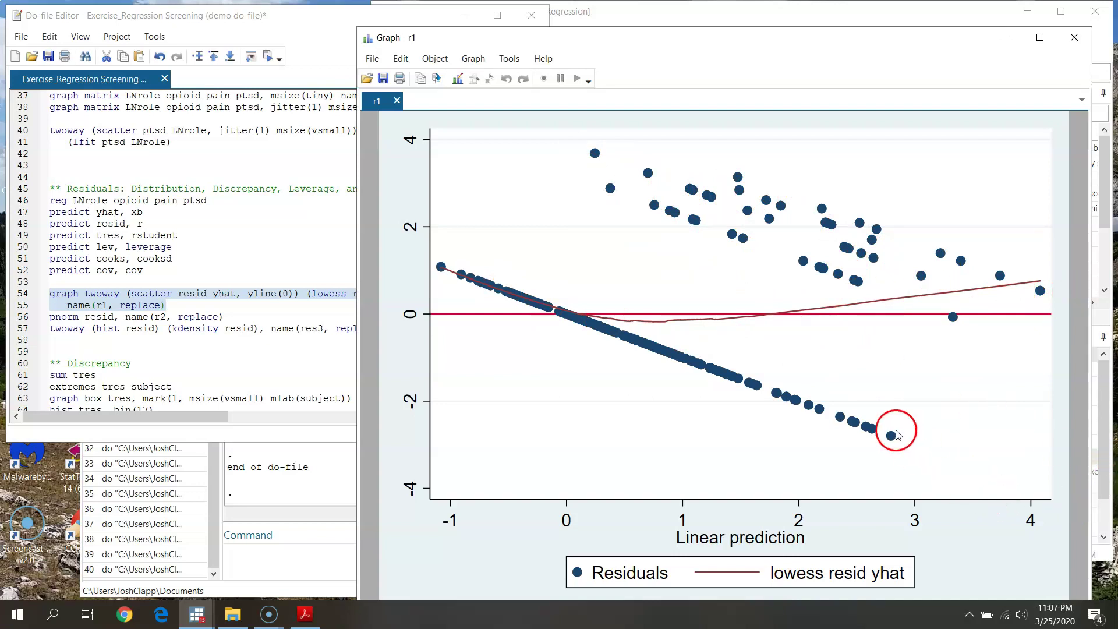
Rerun the twoway histogram and kernel density of LNrole, named h1r, view it beside the residual plot, and close it.
click(312, 32)
drag(540, 239, 561, 176)
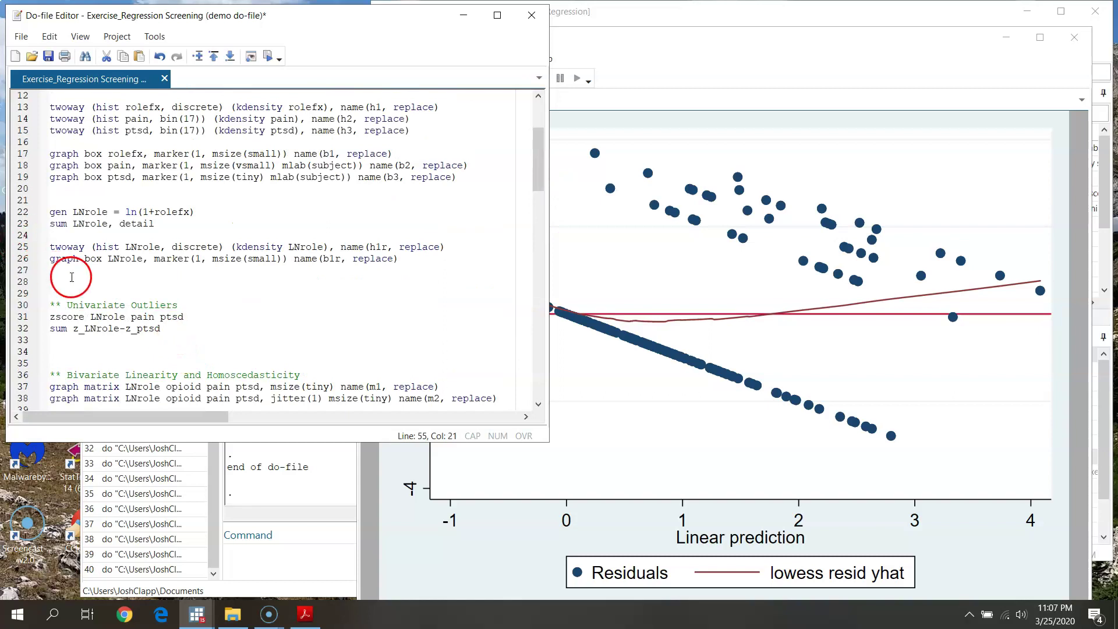
click(16, 252)
click(268, 56)
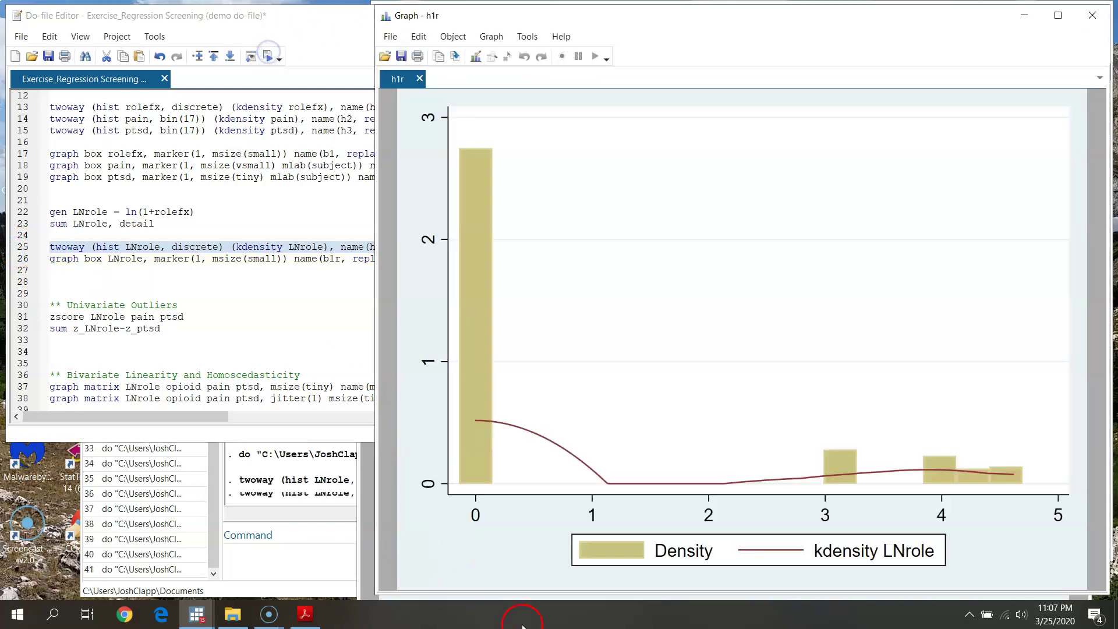
drag(677, 28, 348, 28)
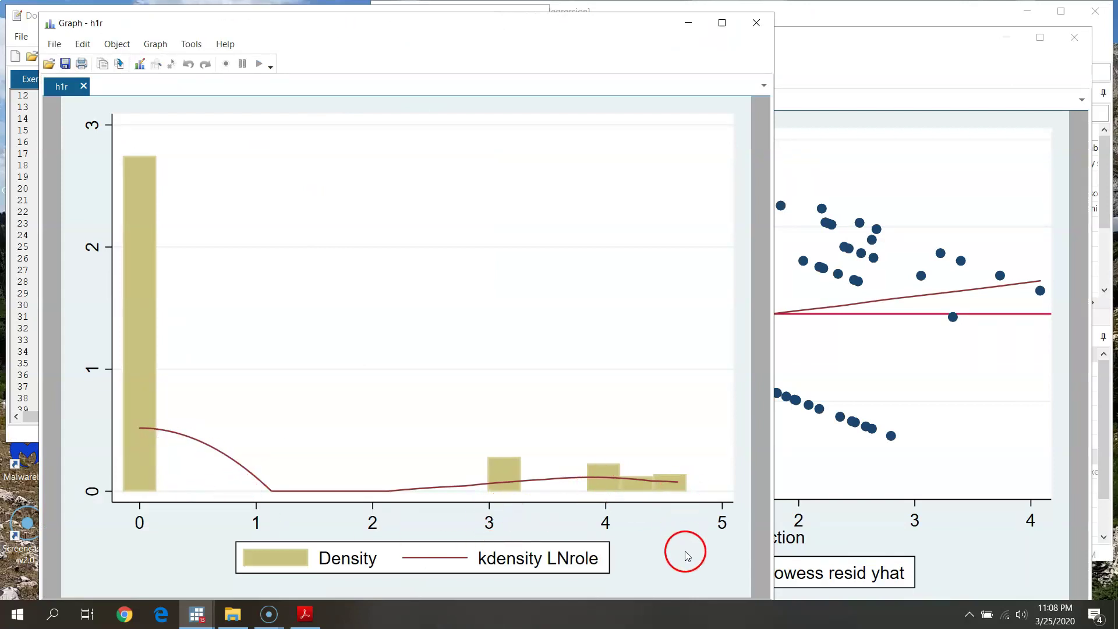
click(766, 25)
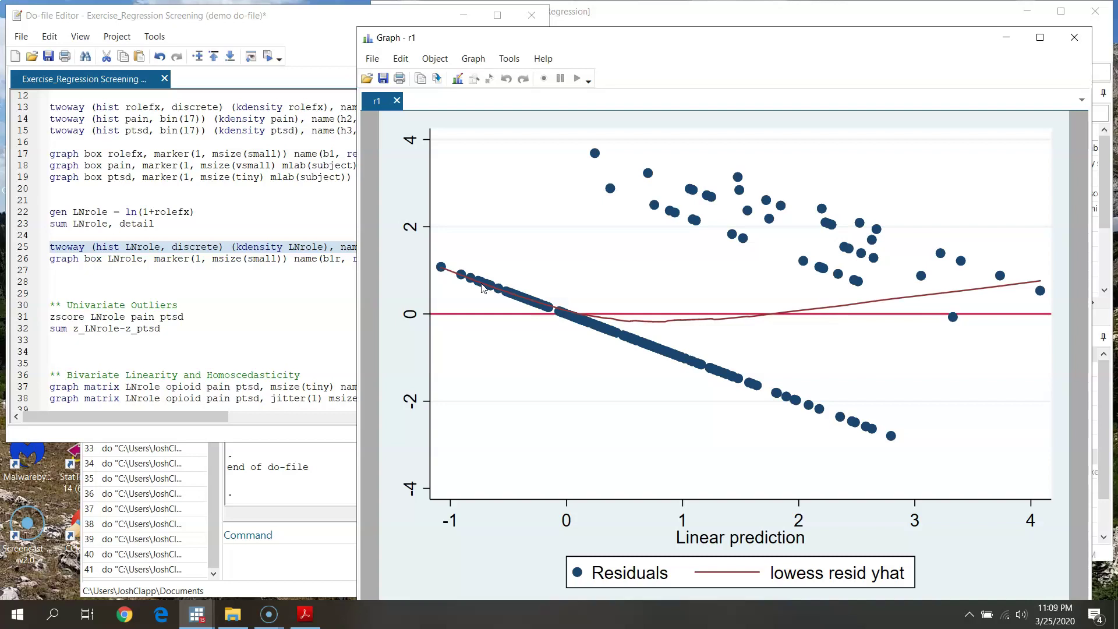
Examine the residual pattern and lowess curve in graph r1, and mark the graph box LNrole line in the do-file.
mouse_move(610, 281)
mouse_down()
mouse_move(659, 300)
mouse_move(766, 292)
mouse_up()
click(310, 40)
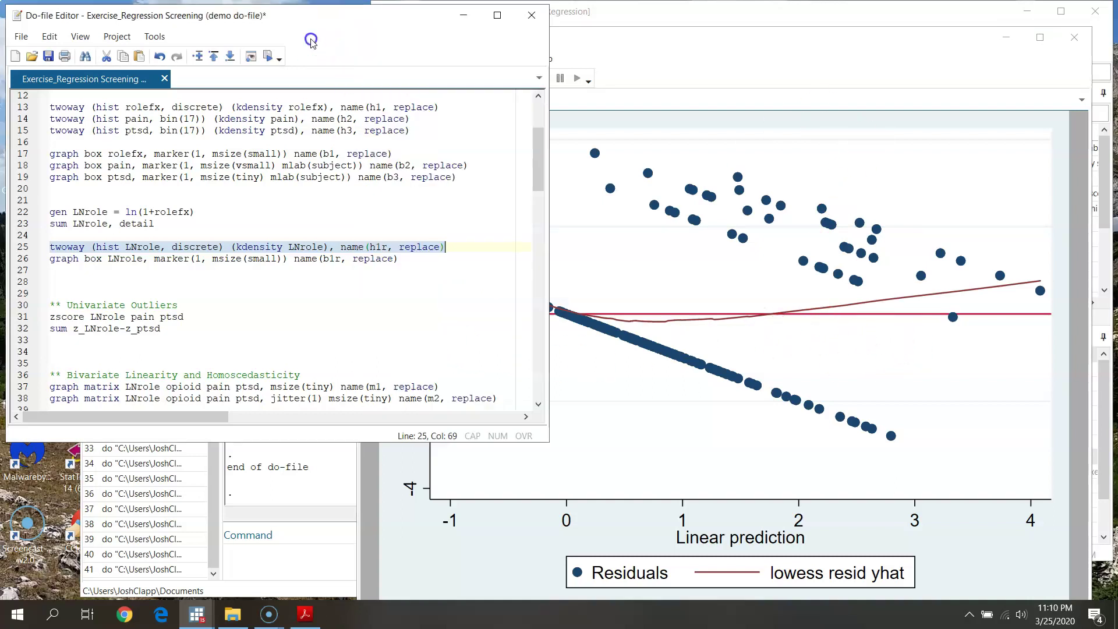
click(25, 259)
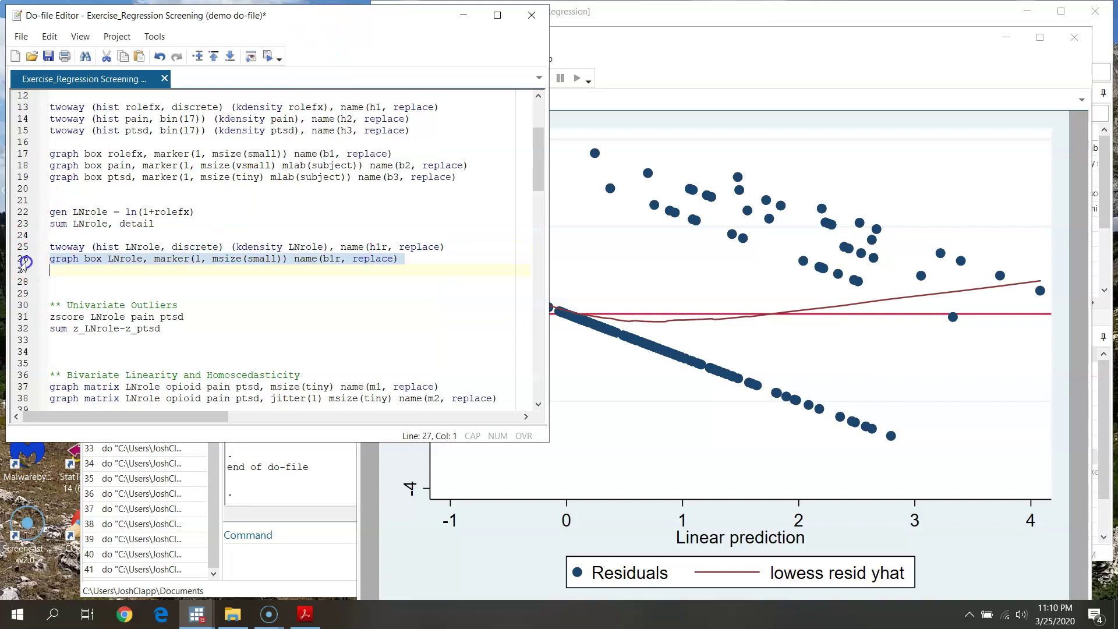
click(722, 44)
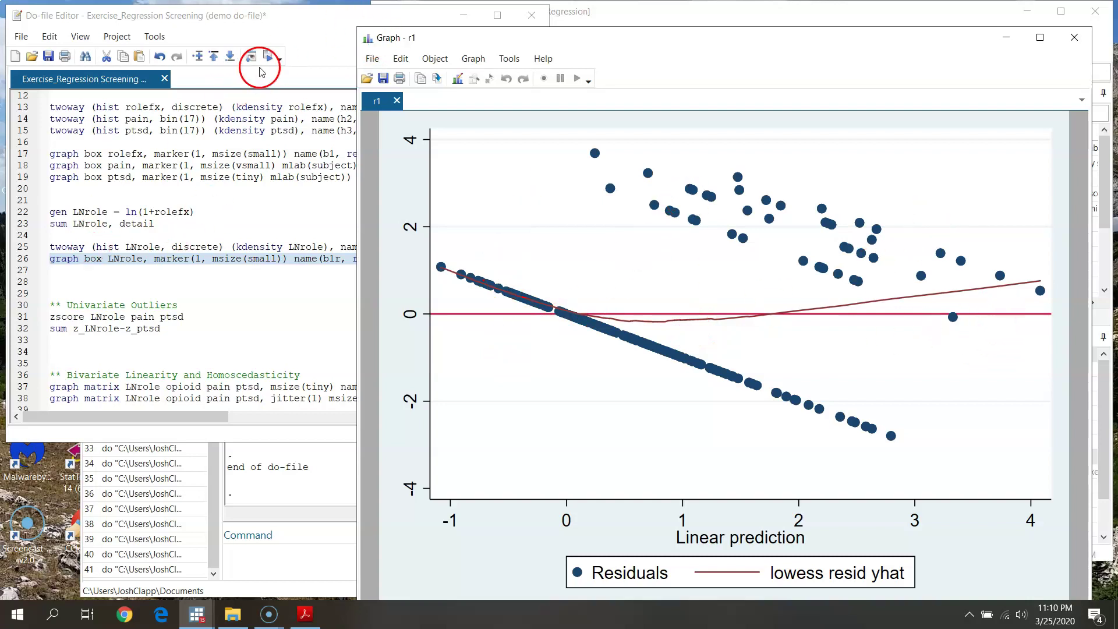
click(326, 22)
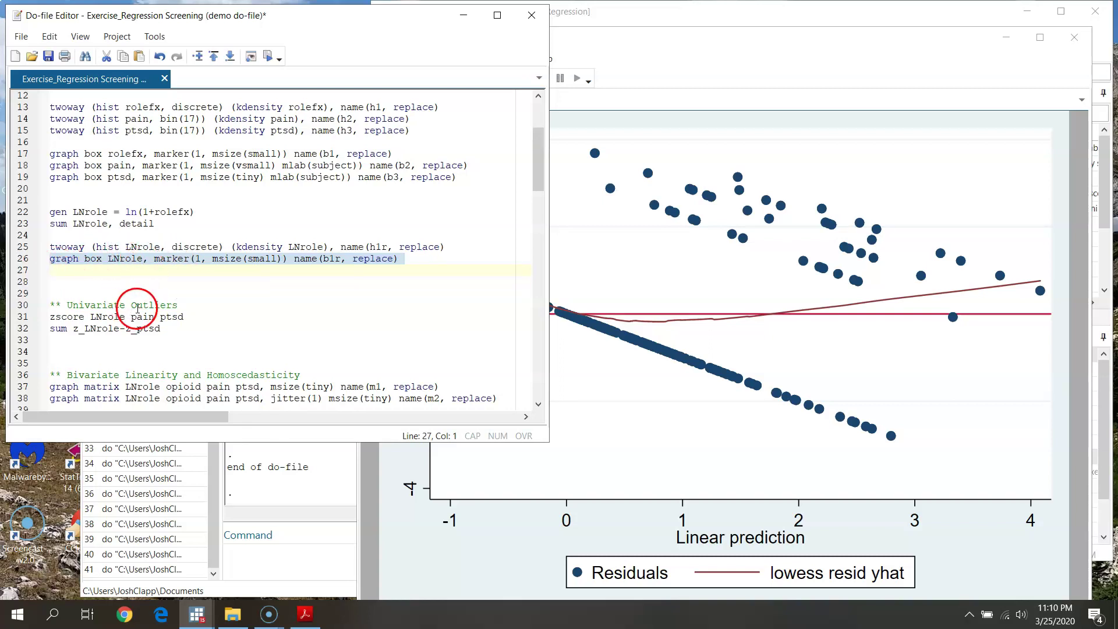
Run the do-file's twoway scatter of resid against yhat with yline(0) and a lowess curve, named r1.
scroll(137, 309, down, 16)
scroll(142, 310, up, 5)
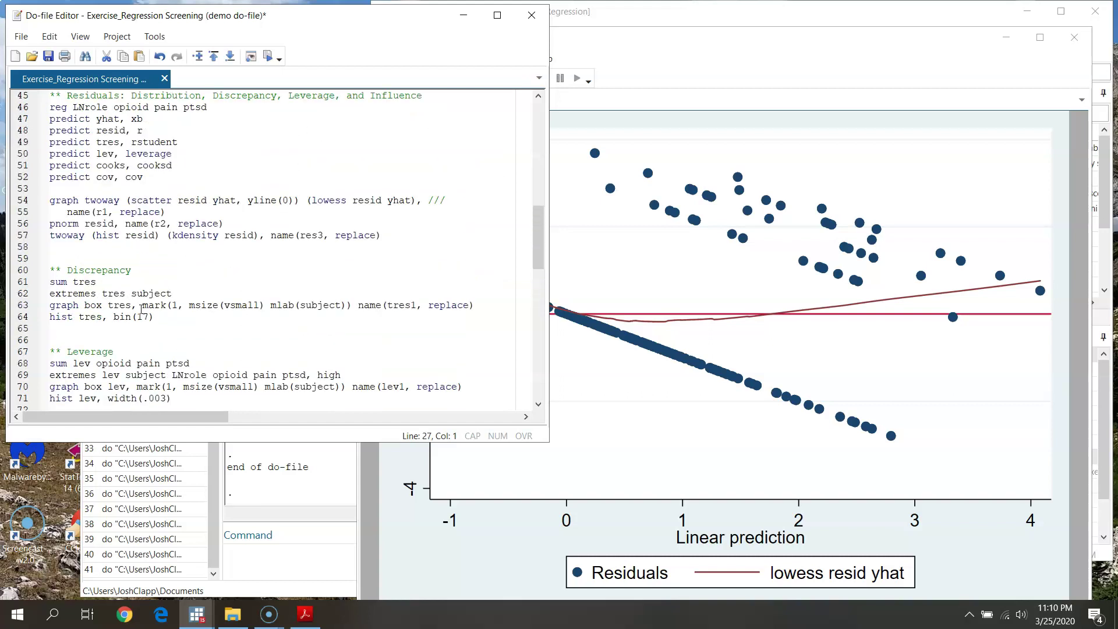
scroll(142, 310, up, 2)
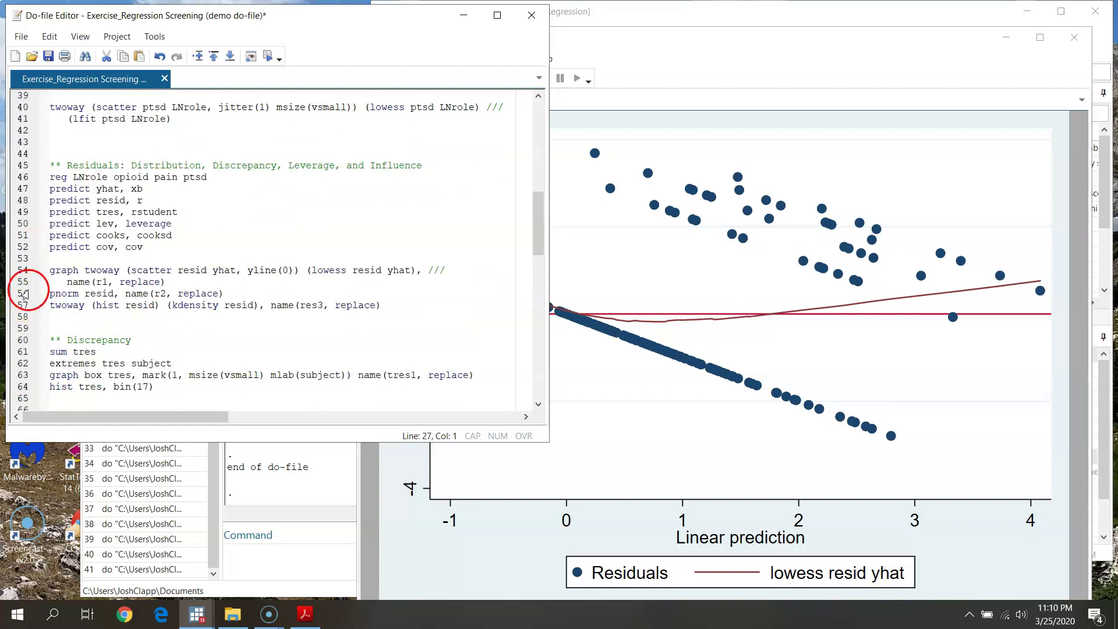
drag(51, 270, 222, 287)
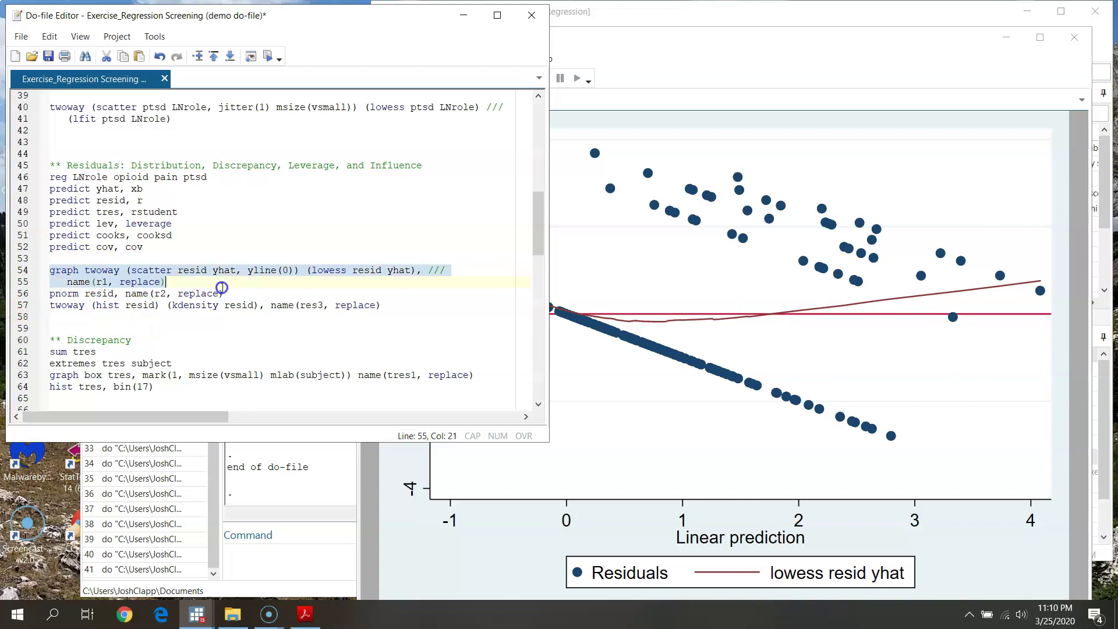
key(ctrl+d)
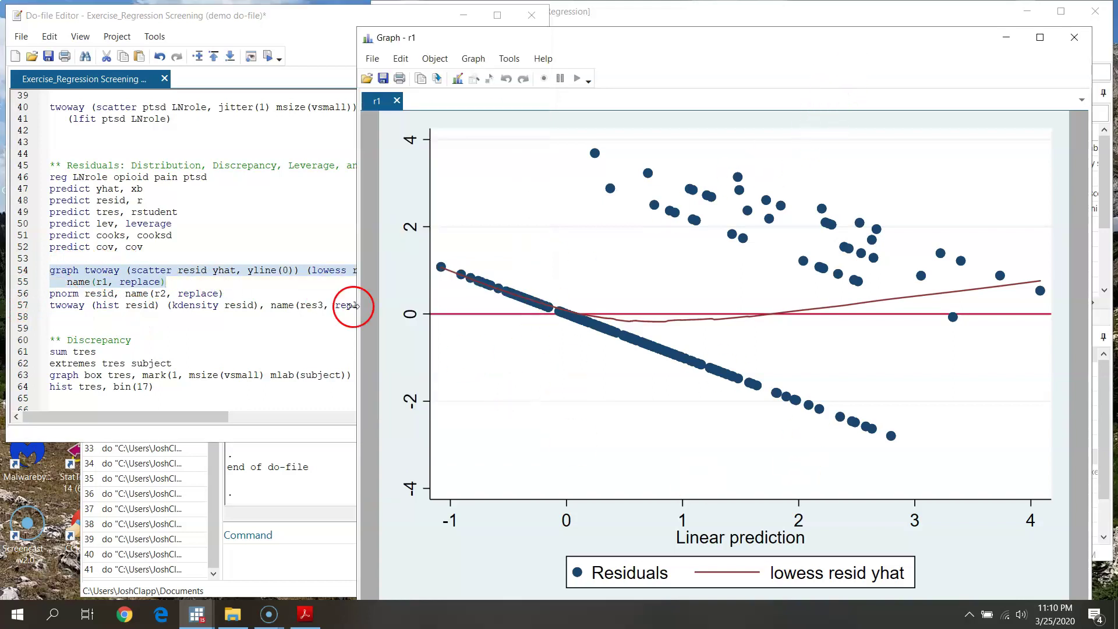
Run pnorm resid, name(r2, replace) from the do-file and move its graph window clear of the code.
click(325, 43)
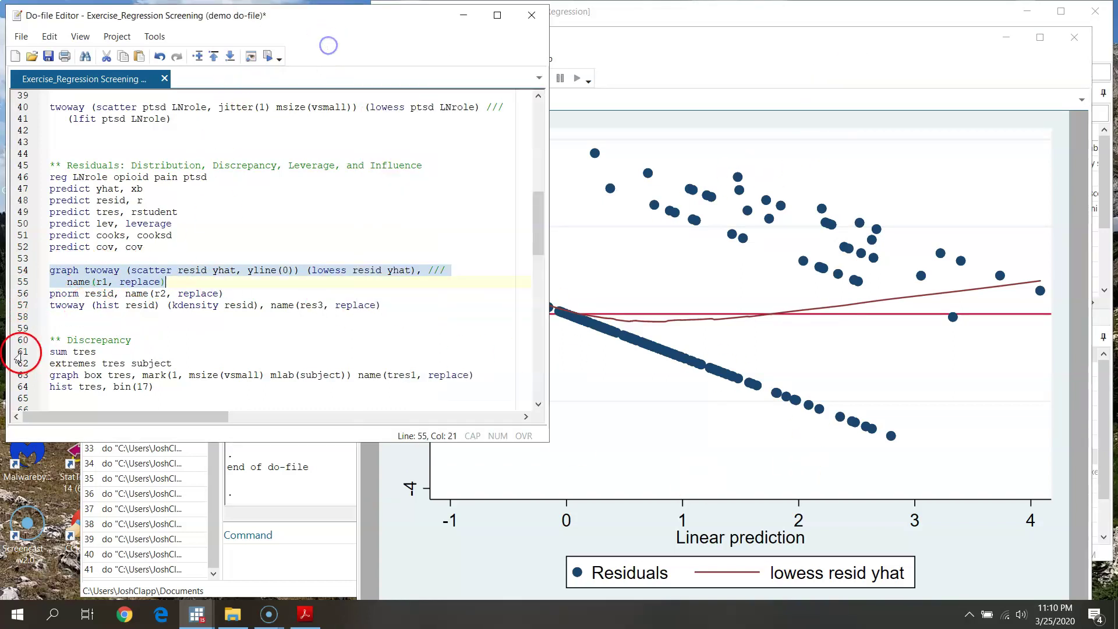
click(25, 299)
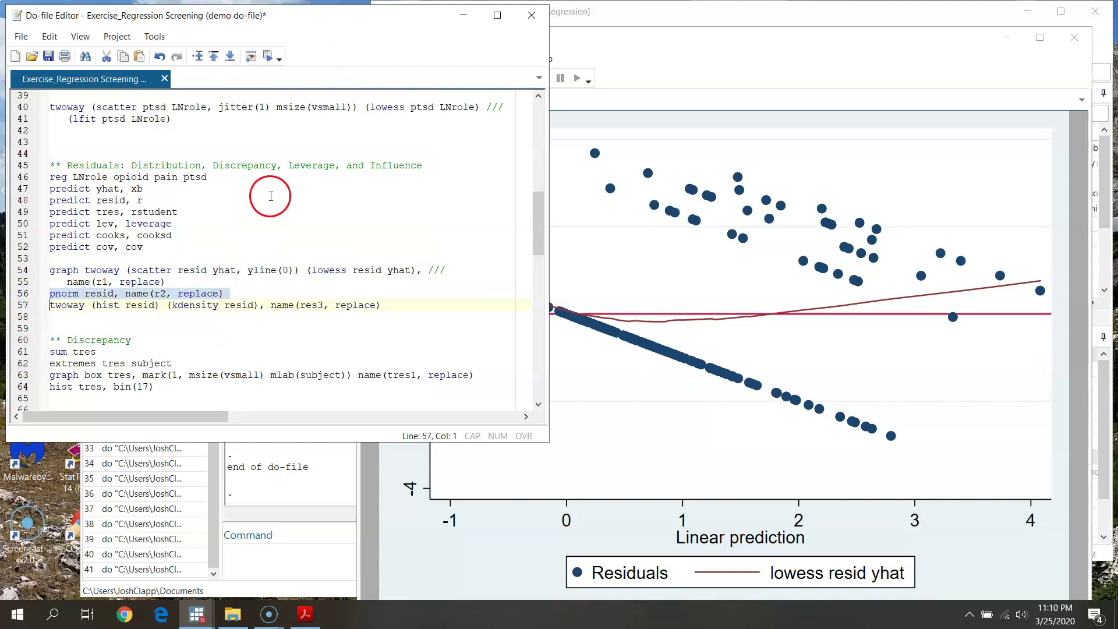
click(267, 58)
drag(420, 24, 738, 26)
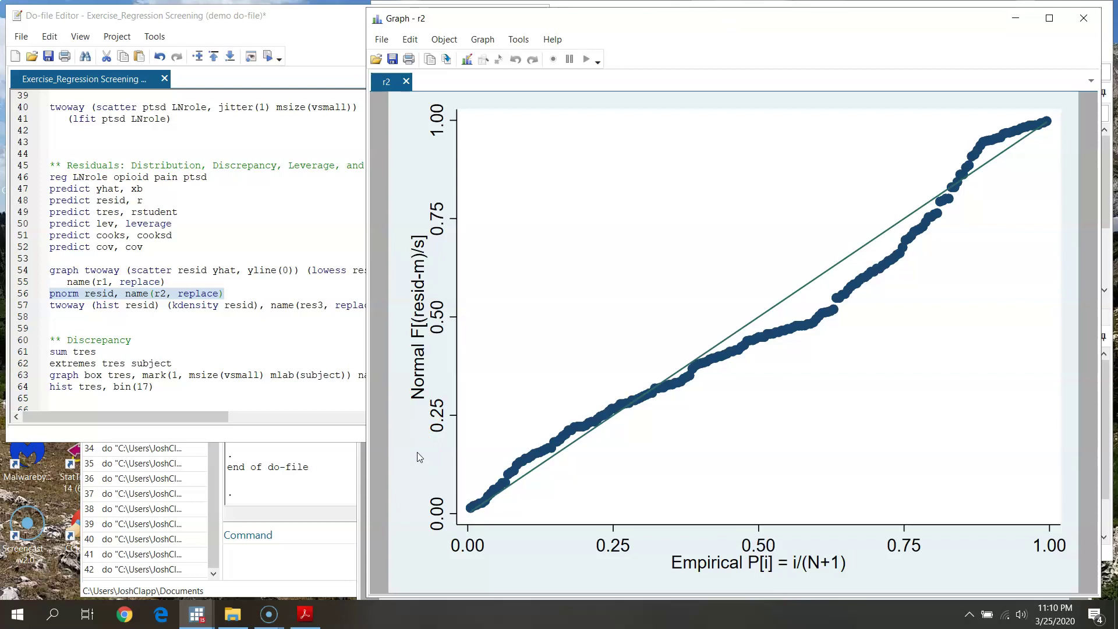
drag(769, 508, 834, 503)
Run the twoway histogram of resid with its kdensity overlay, named res3, and shift its graph window slightly aside.
click(329, 21)
click(19, 304)
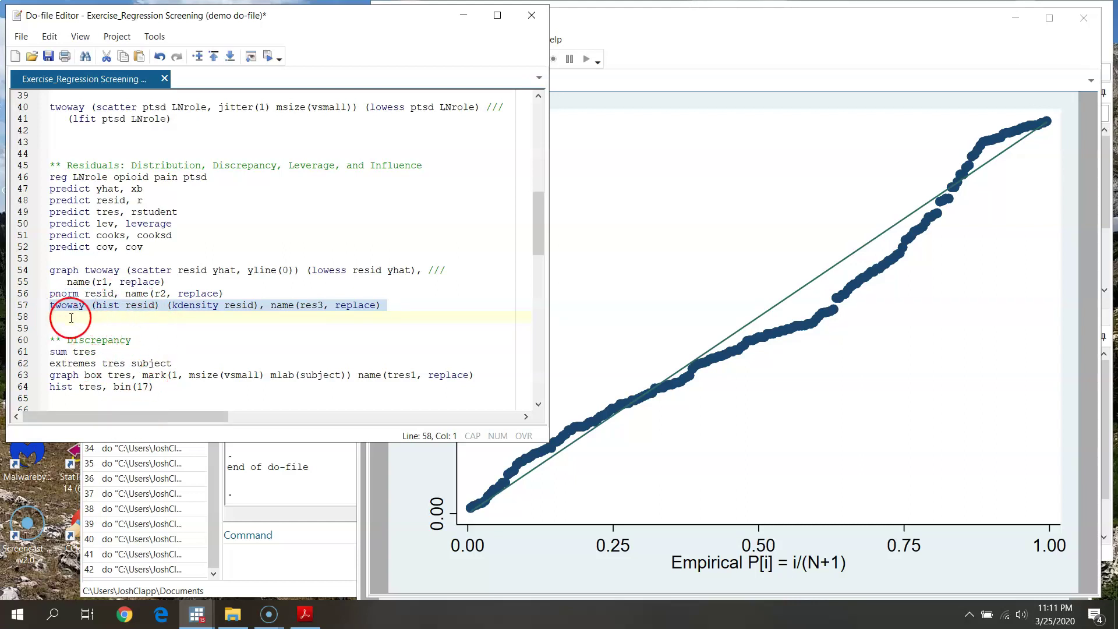
click(136, 305)
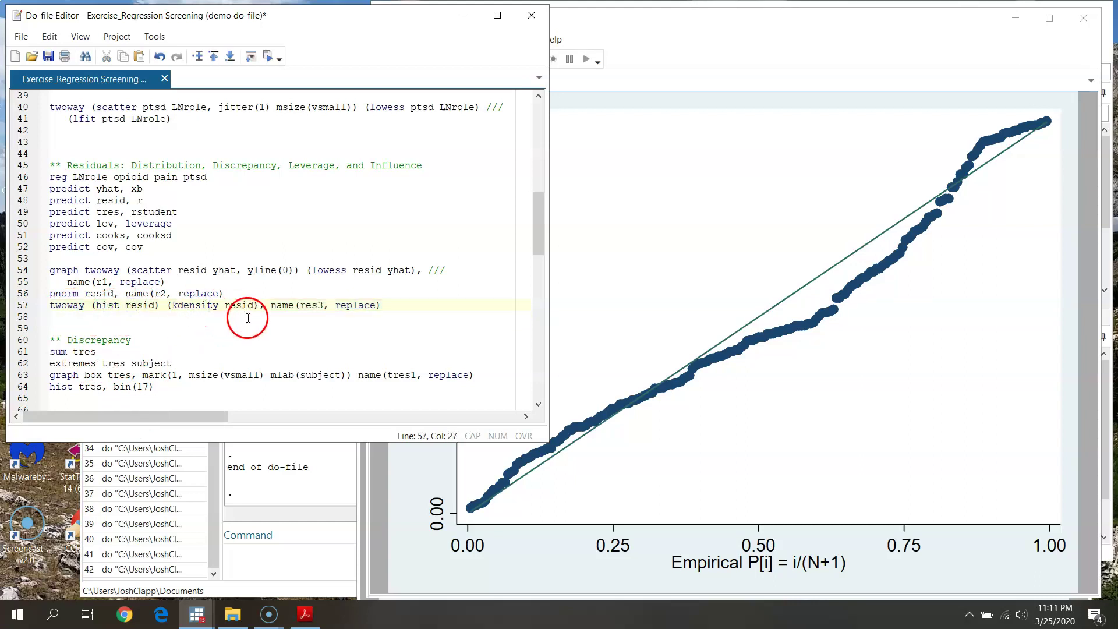
click(14, 309)
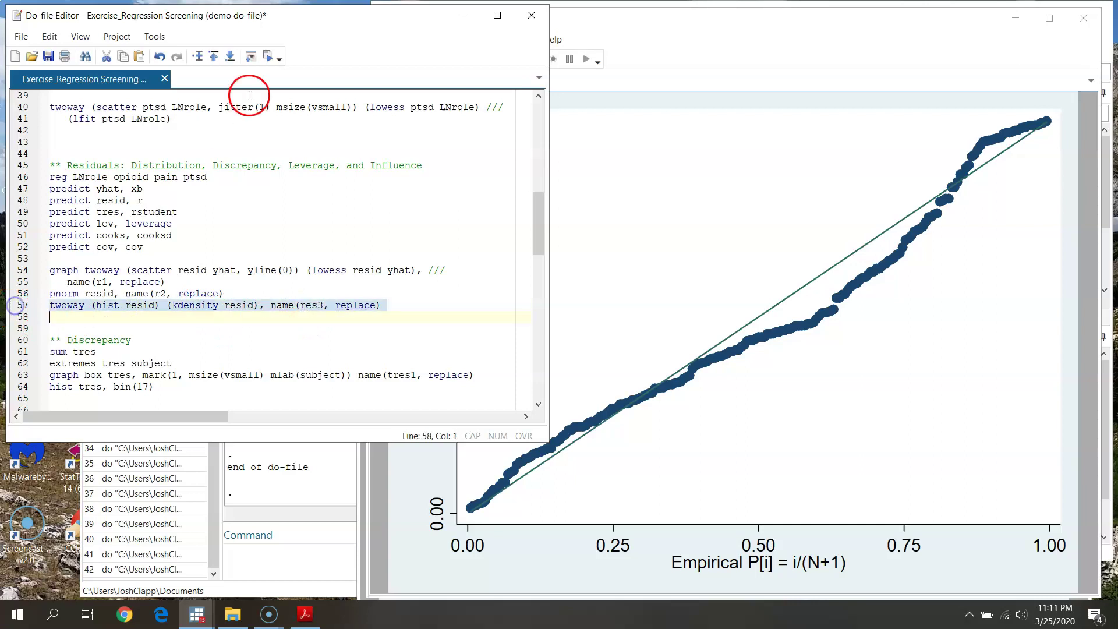
click(267, 55)
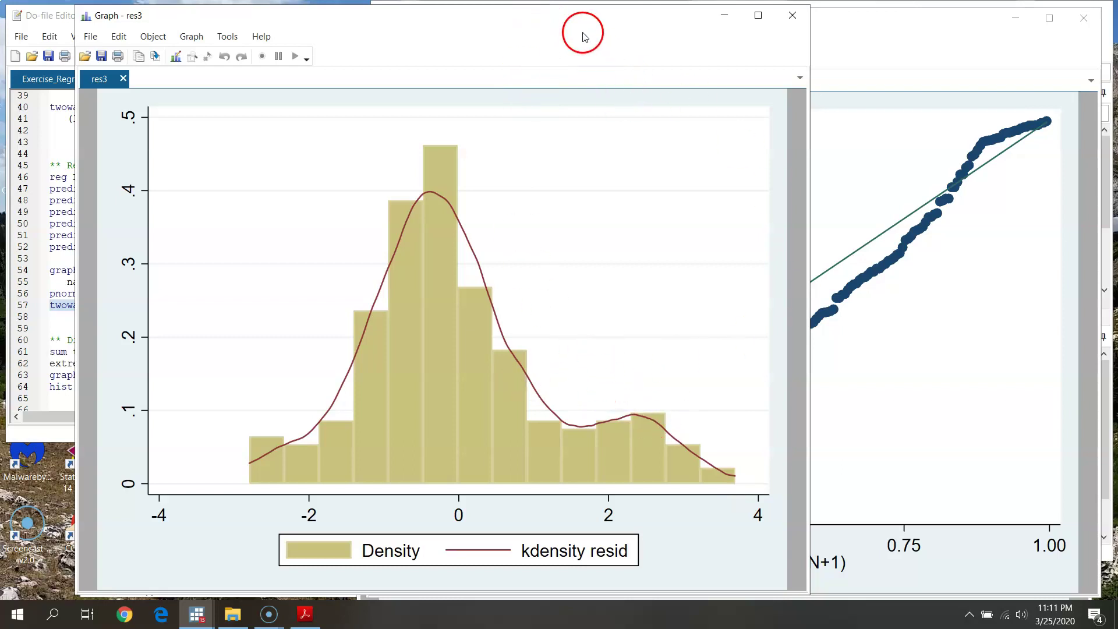
drag(578, 17, 636, 17)
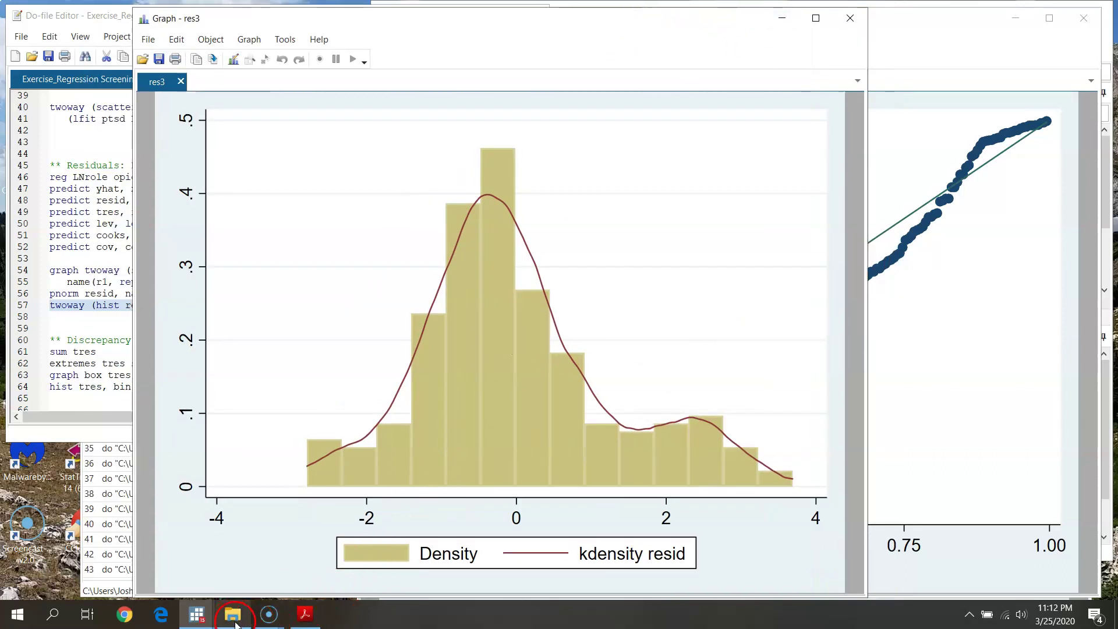
Bring the r1, r2 and res3 graphs forward for review and close all three graph windows.
mouse_move(281, 625)
mouse_move(197, 614)
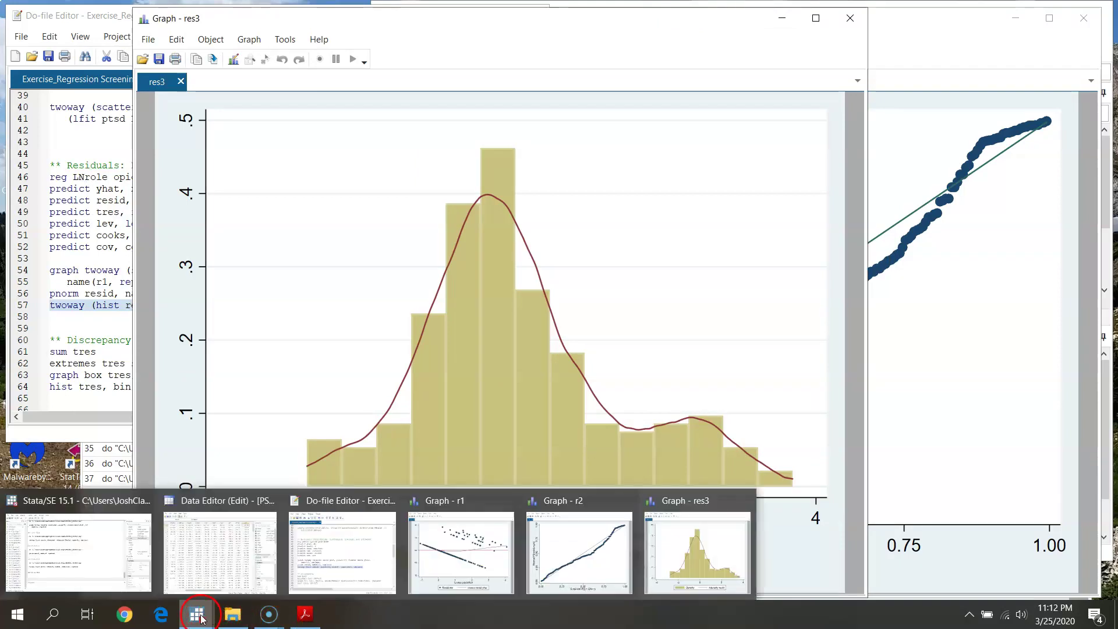
click(458, 548)
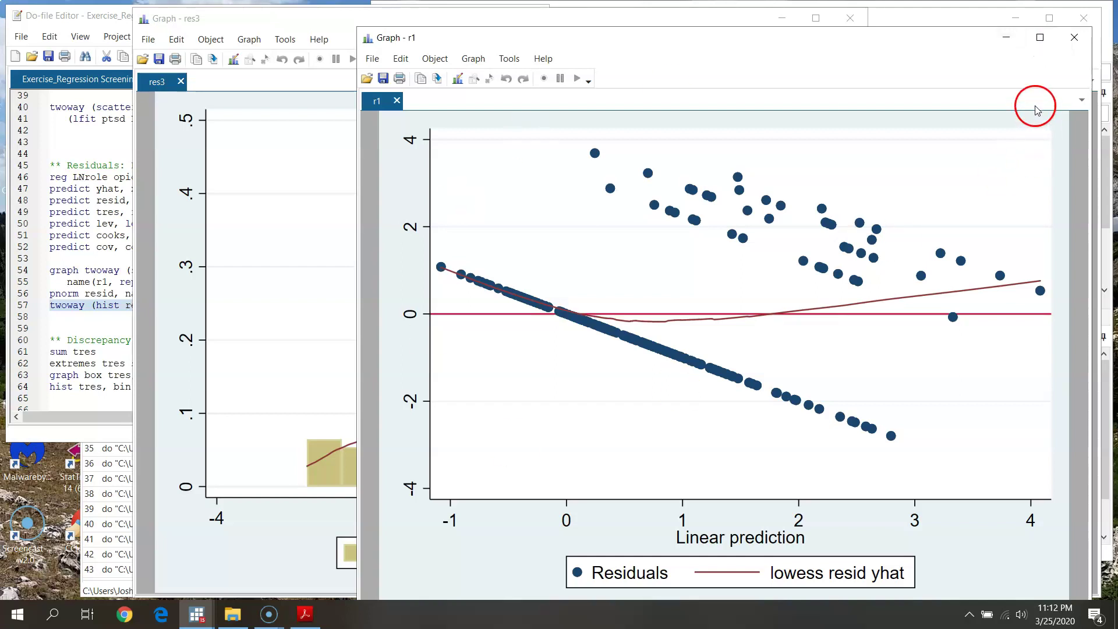
click(1074, 37)
click(1037, 62)
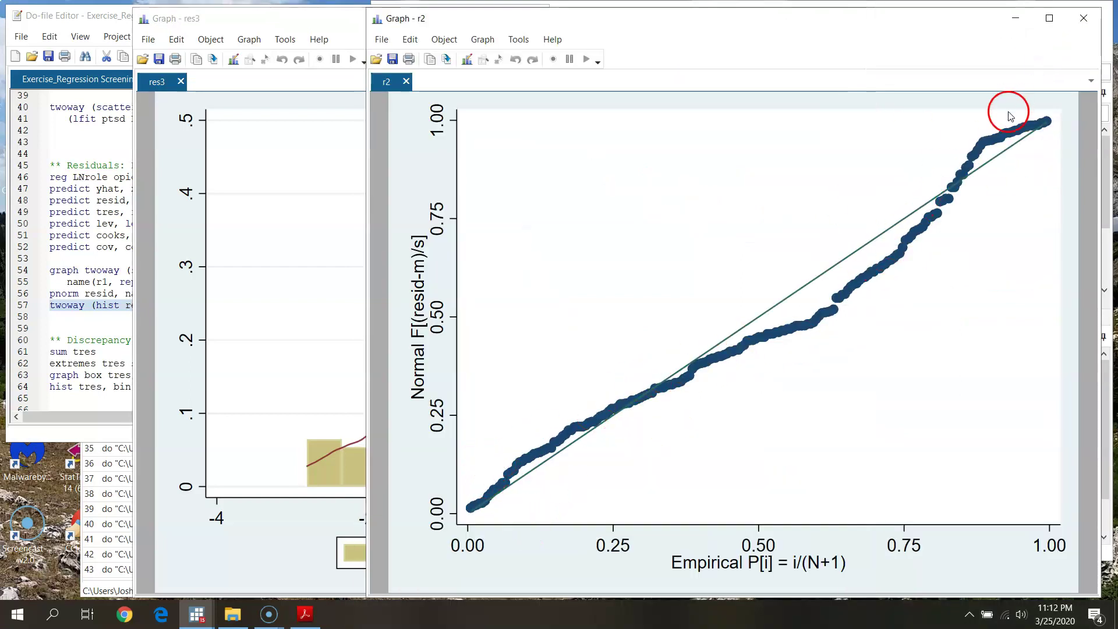
click(325, 21)
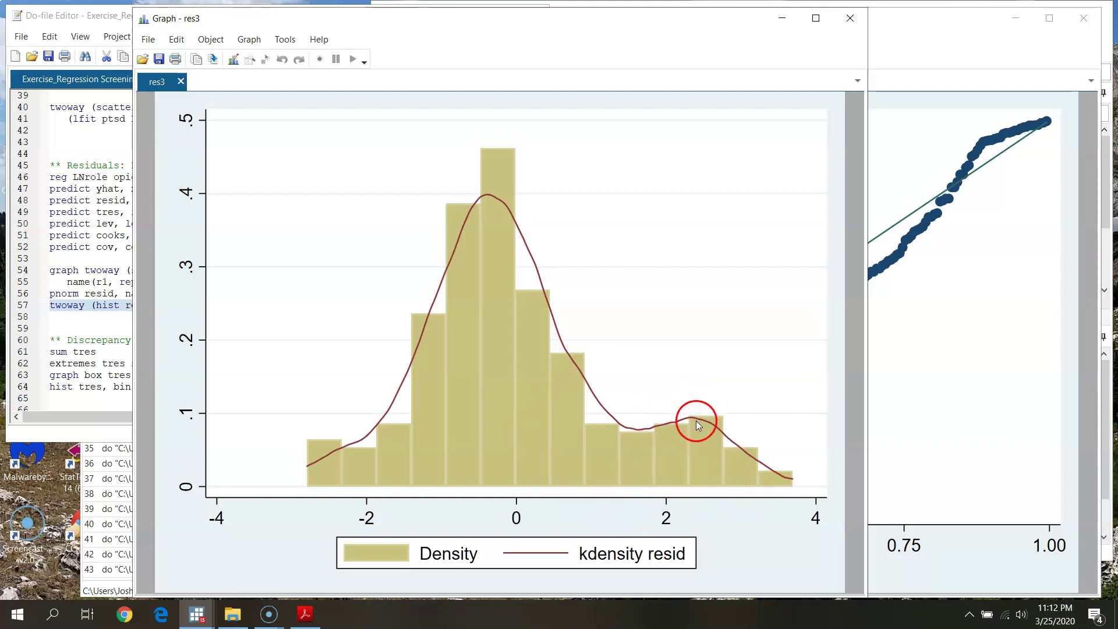
click(849, 22)
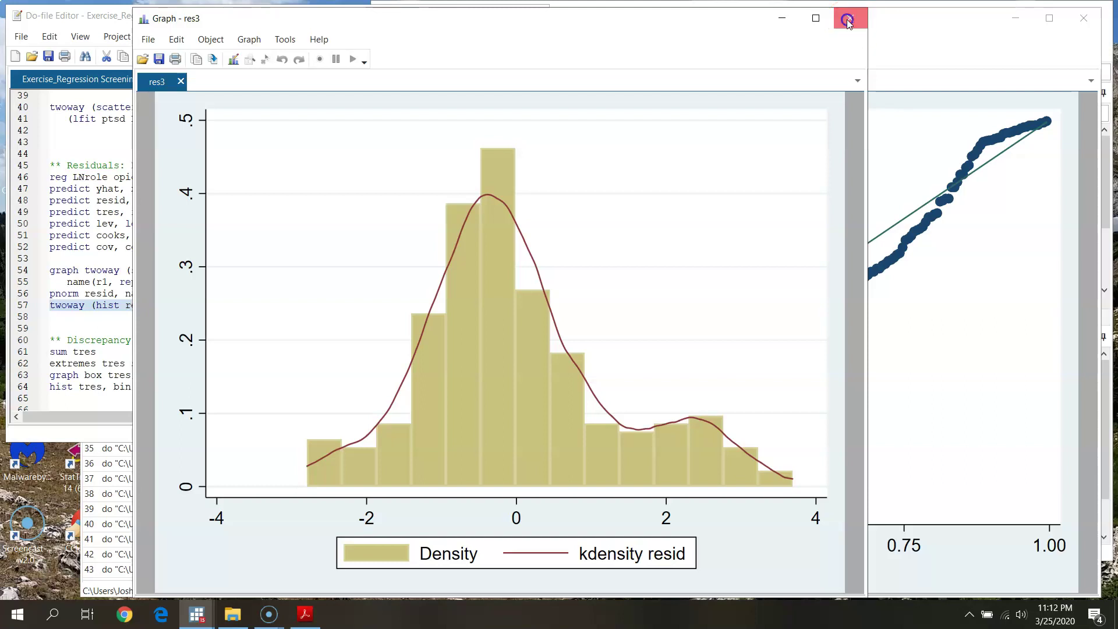
click(1083, 18)
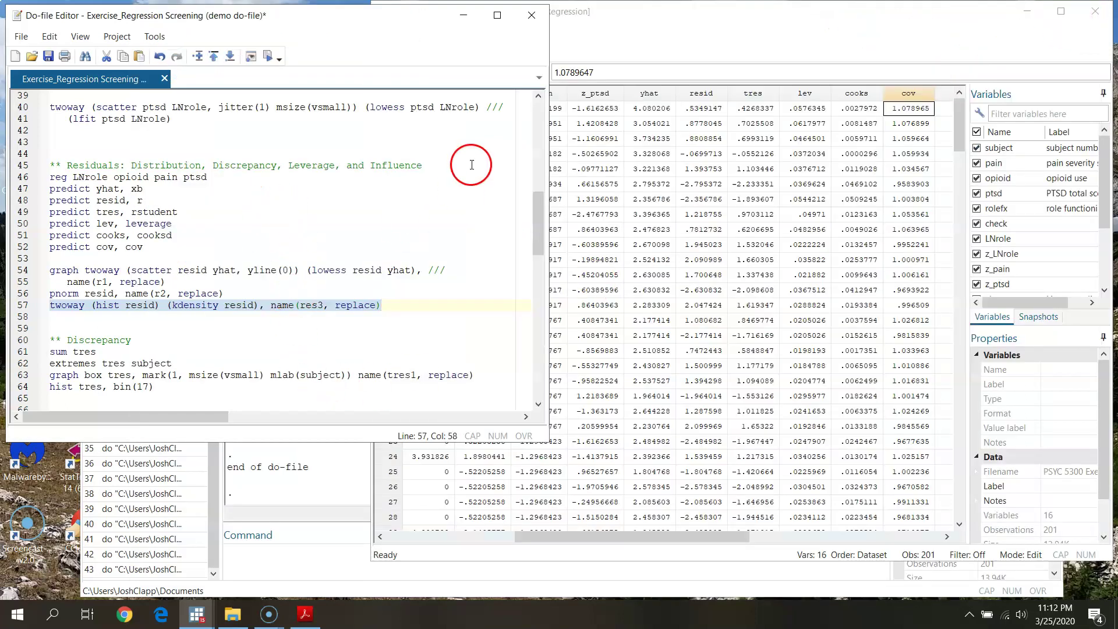
Run only the sum tres command in the do-file's Discrepancy section to summarize the studentized residuals.
scroll(183, 382, down, 3)
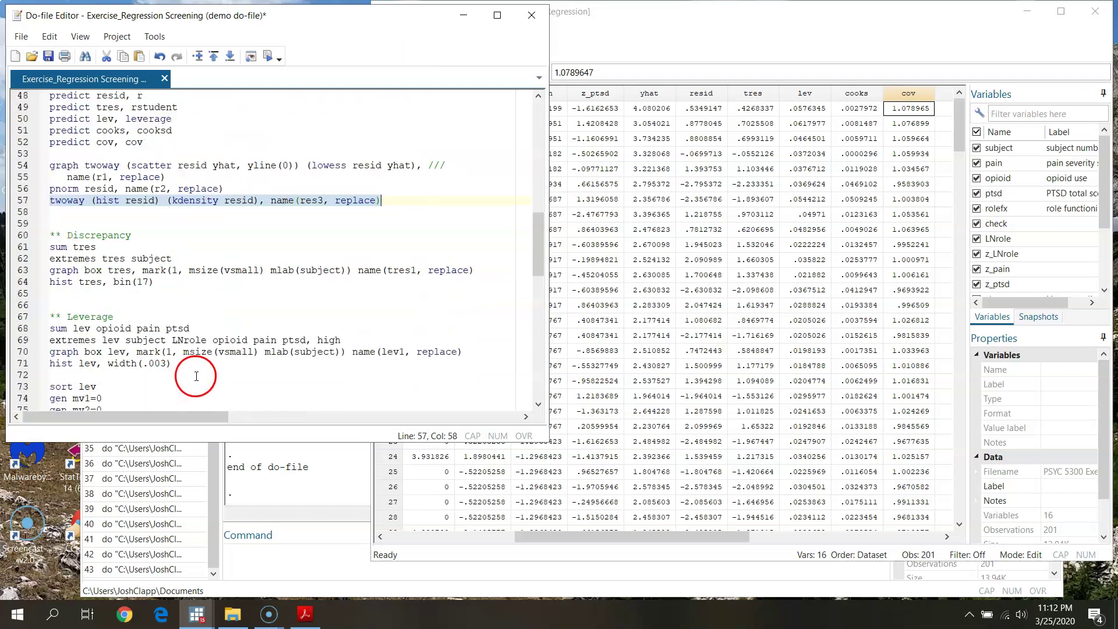
drag(537, 225, 541, 241)
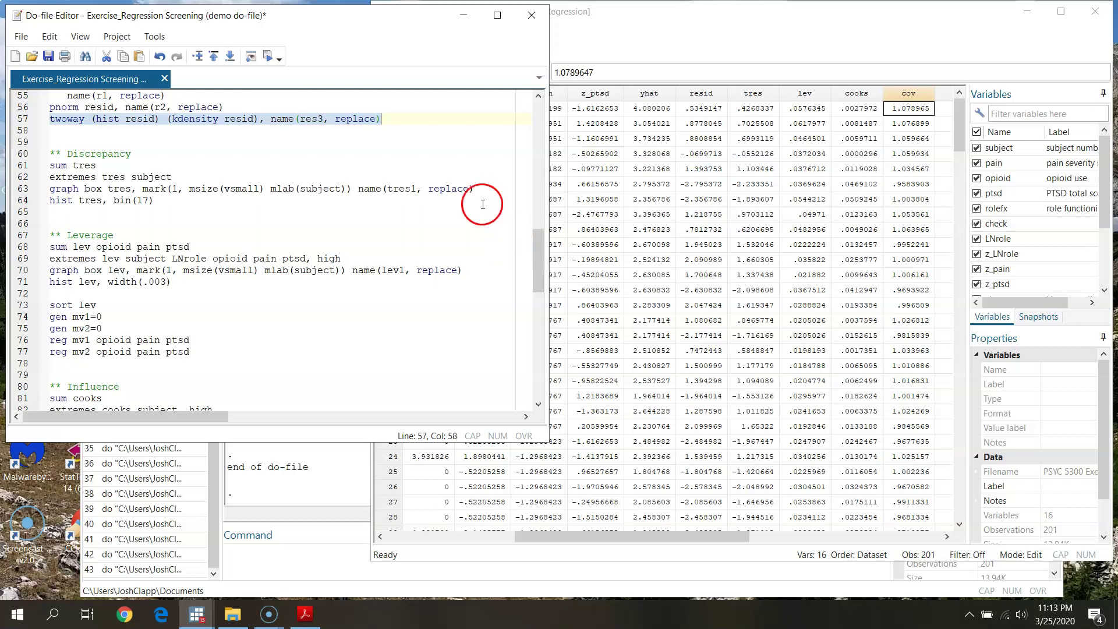
click(85, 165)
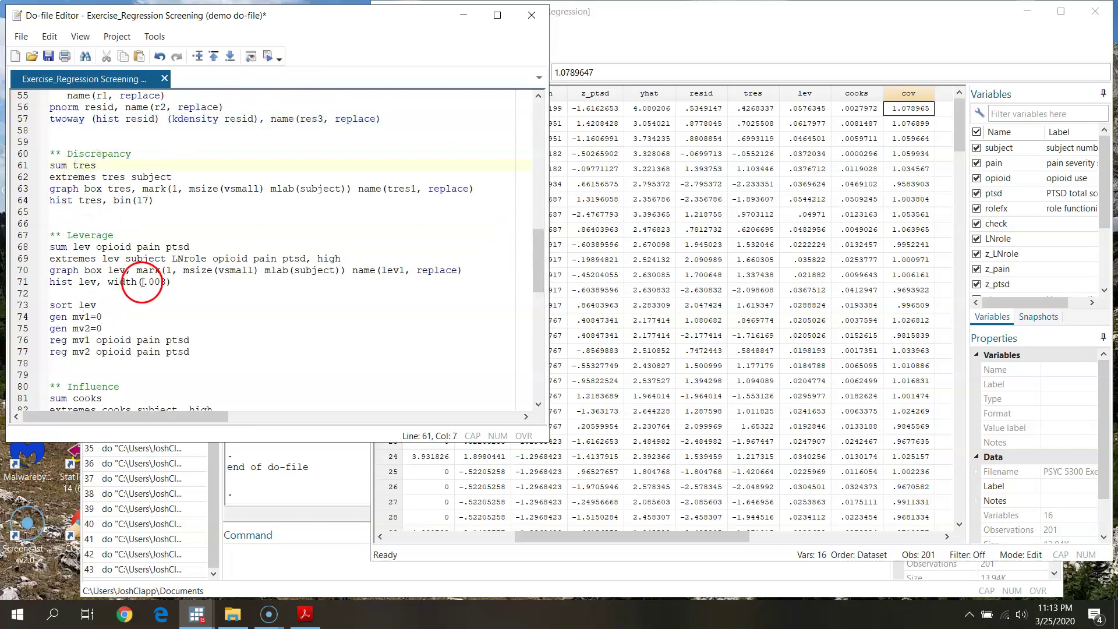
scroll(125, 284, up, 1)
double_click(86, 199)
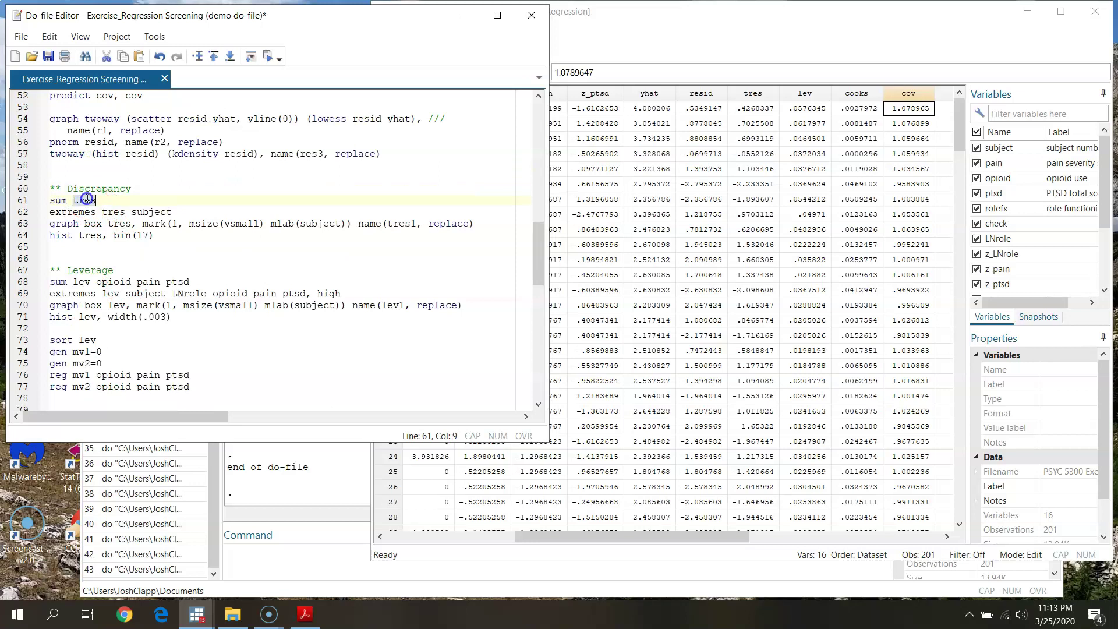
scroll(332, 341, up, 11)
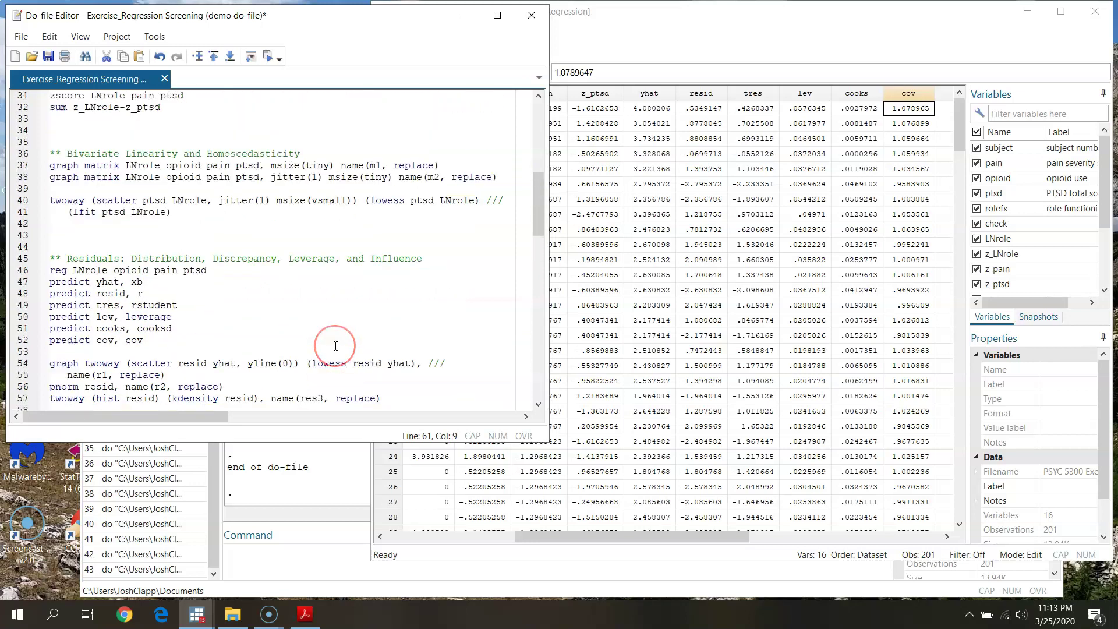
scroll(232, 318, down, 6)
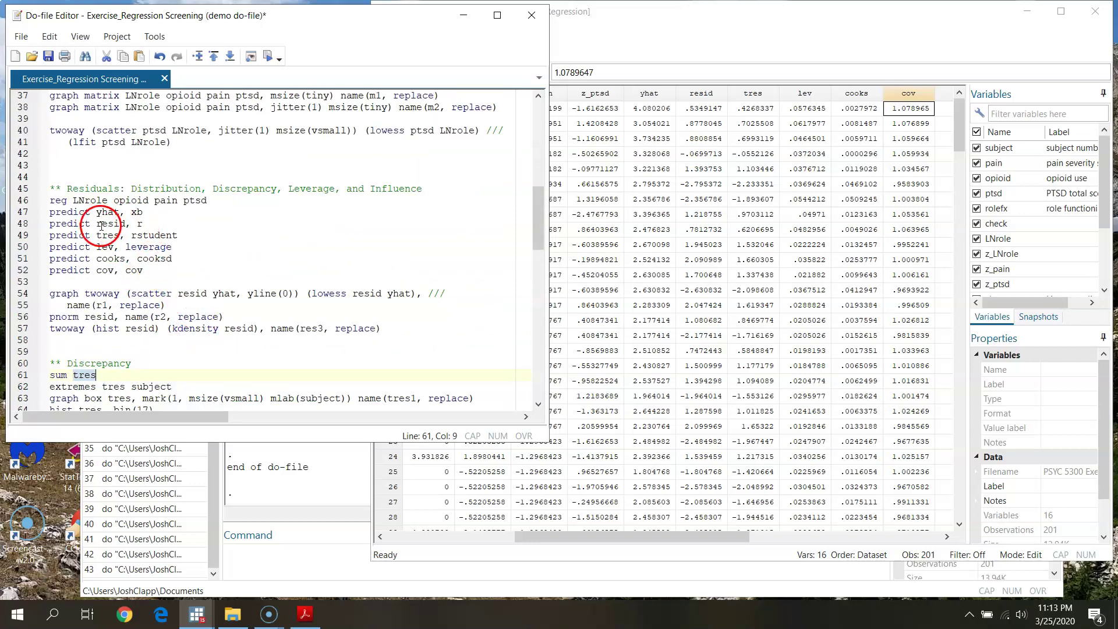
scroll(96, 375, down, 4)
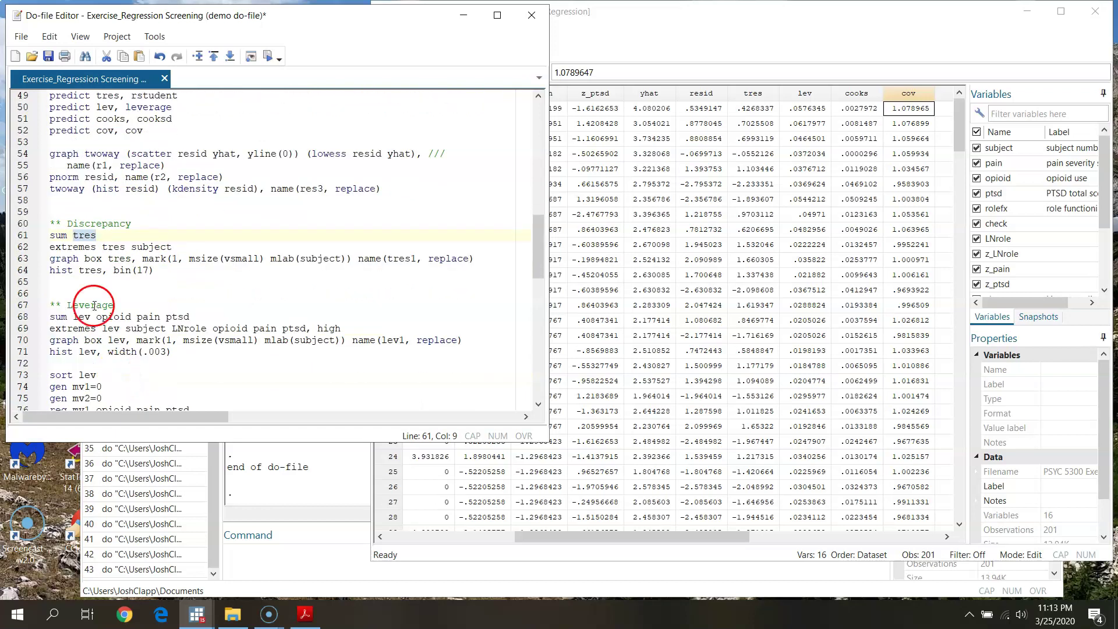
click(33, 245)
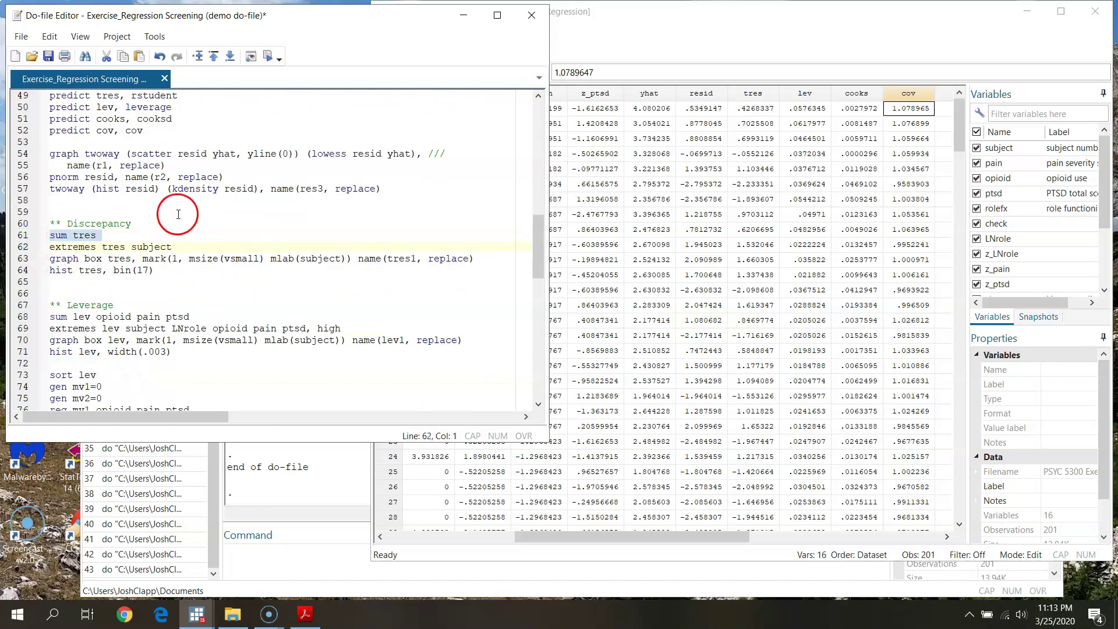
click(267, 56)
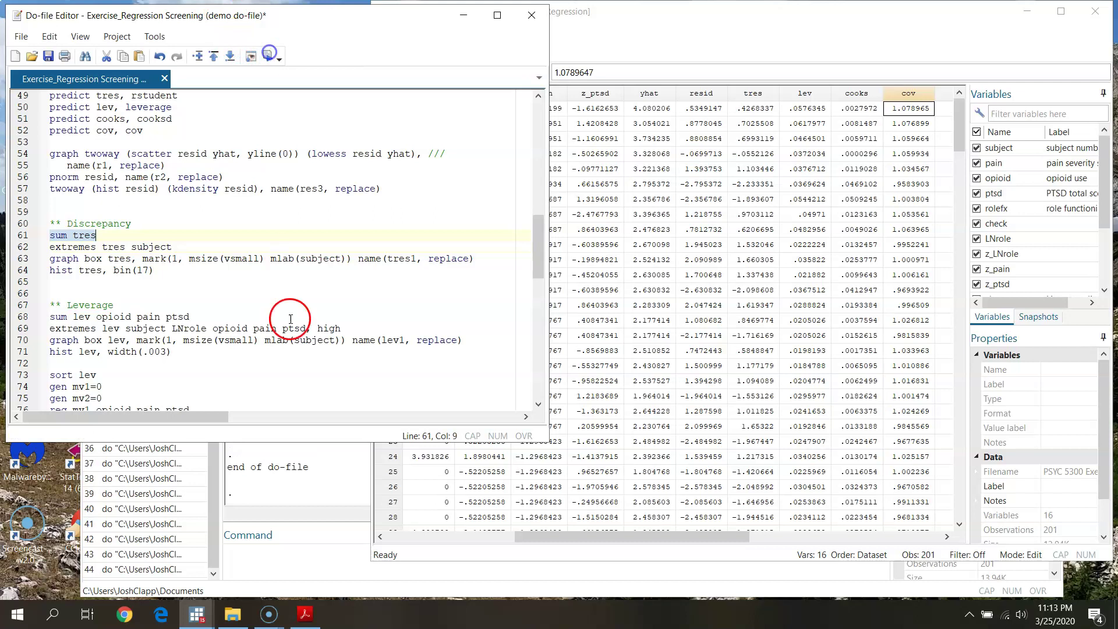
Calculate the degrees of freedom in the main Stata window with display 201-3-2.
click(325, 504)
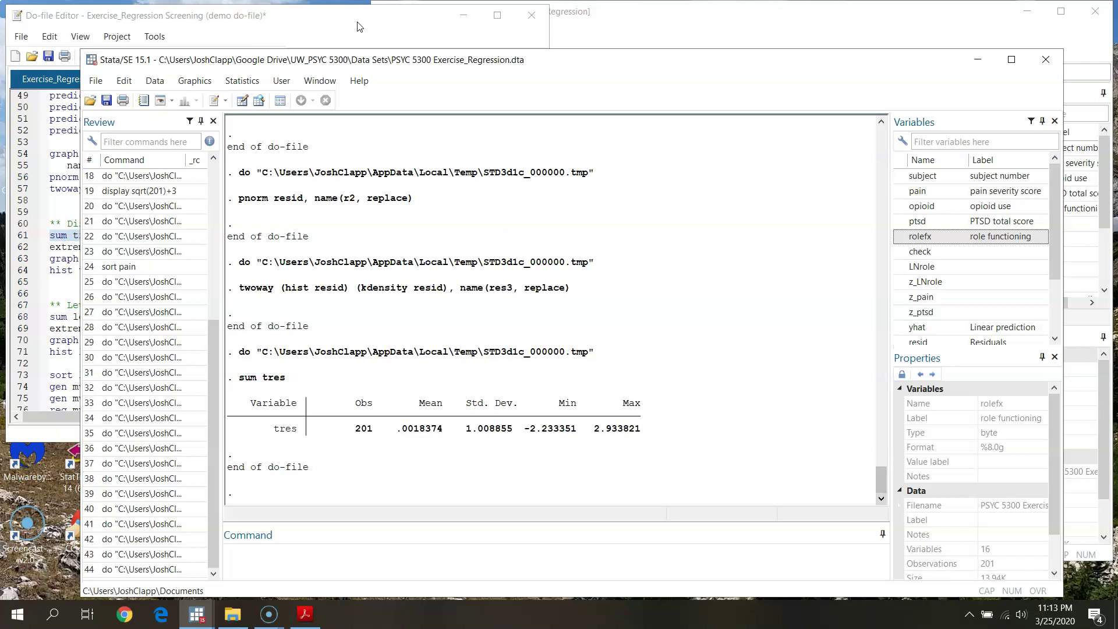
click(303, 570)
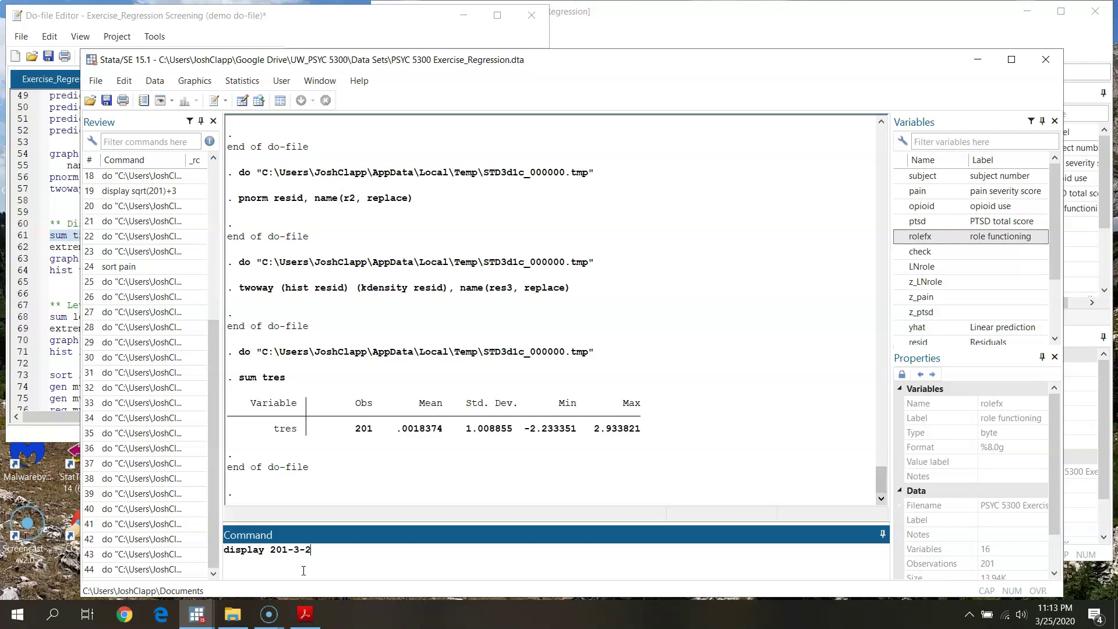
key(Return)
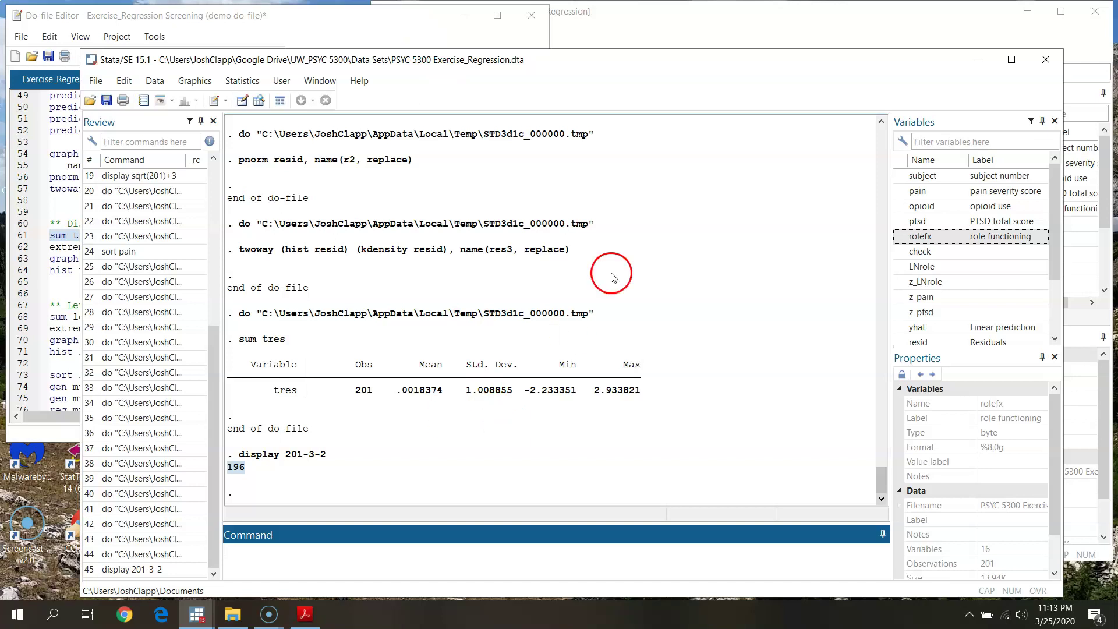
Examine the tres values of individual cases in the Data Editor, from the first rows downward, and return to the top.
click(895, 24)
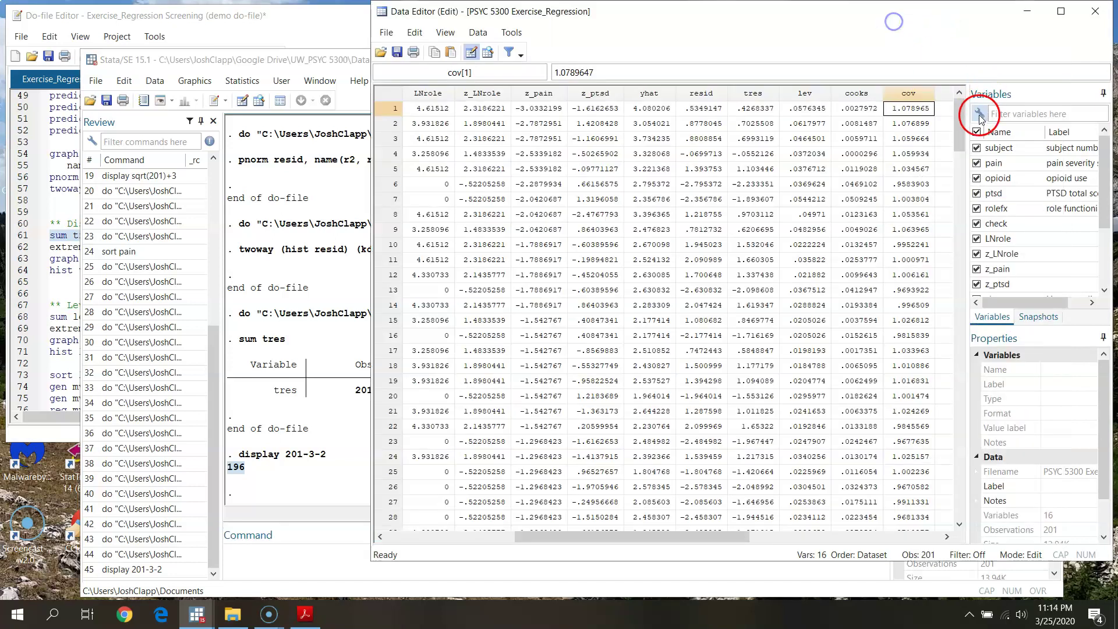
click(755, 111)
click(772, 127)
click(771, 138)
click(768, 169)
click(766, 214)
click(763, 260)
click(761, 364)
click(755, 441)
scroll(856, 278, down, 6)
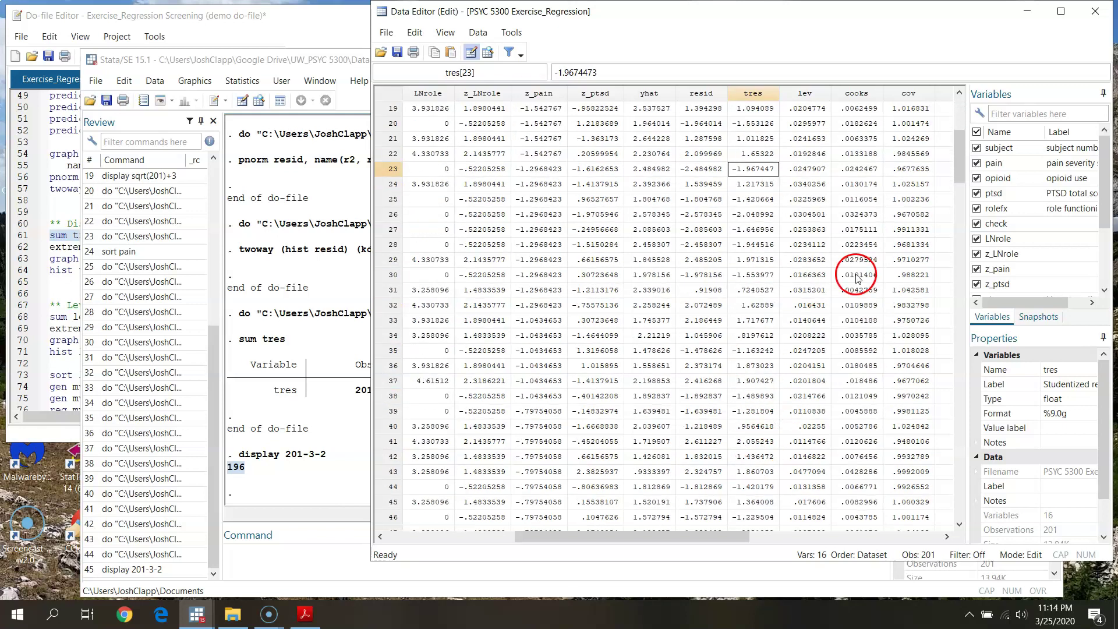
drag(961, 162, 961, 95)
Check the minimum and maximum of tres in the Stata results output, and return to the do-file.
click(303, 16)
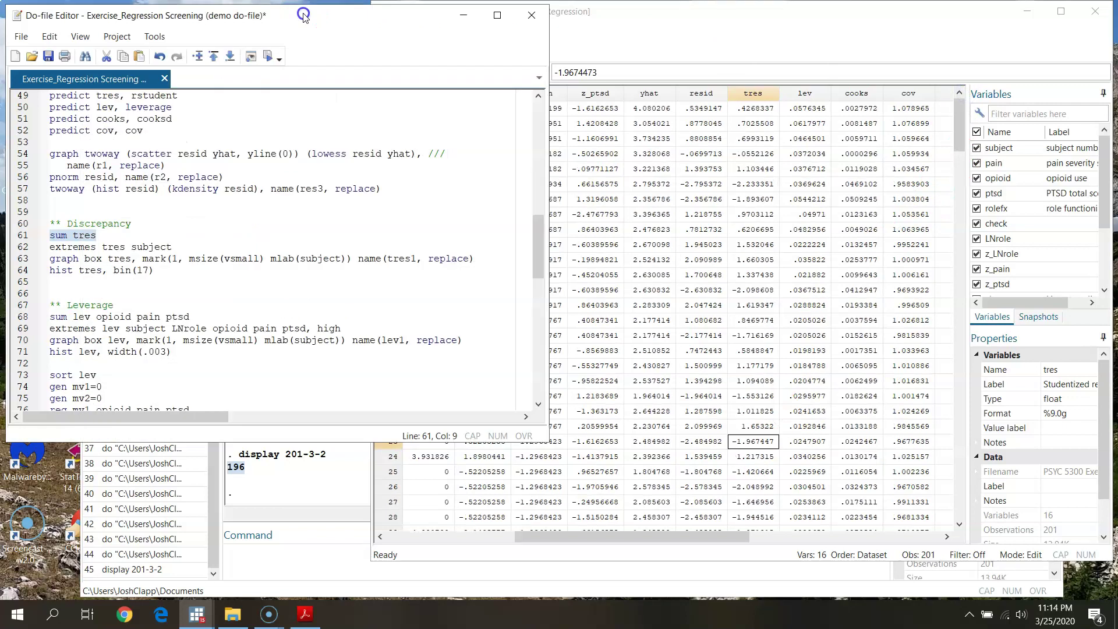
click(326, 563)
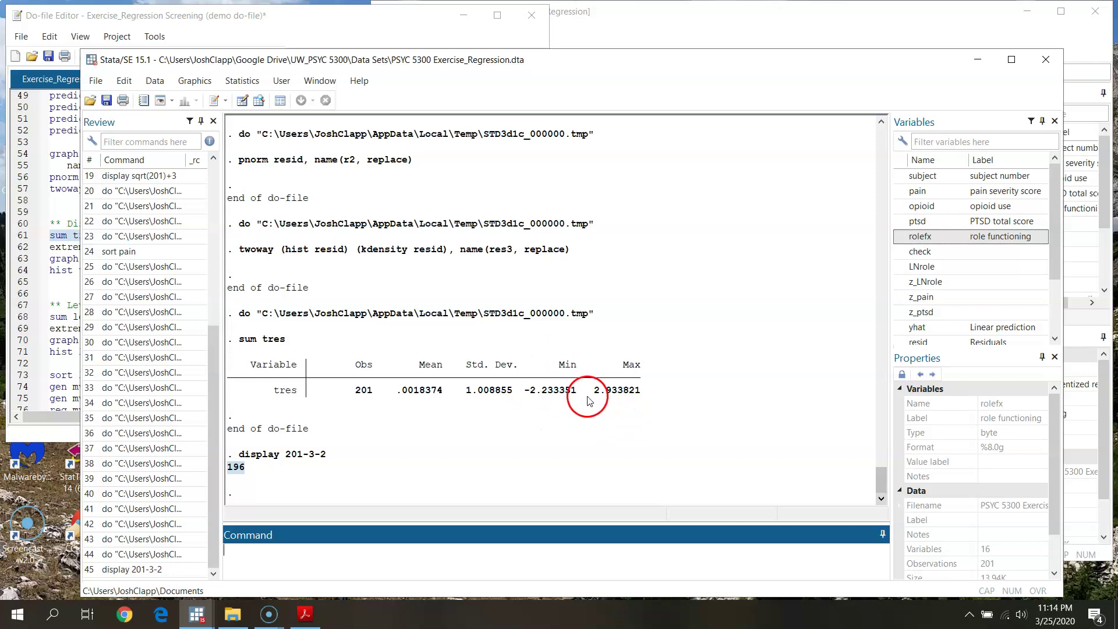
click(384, 38)
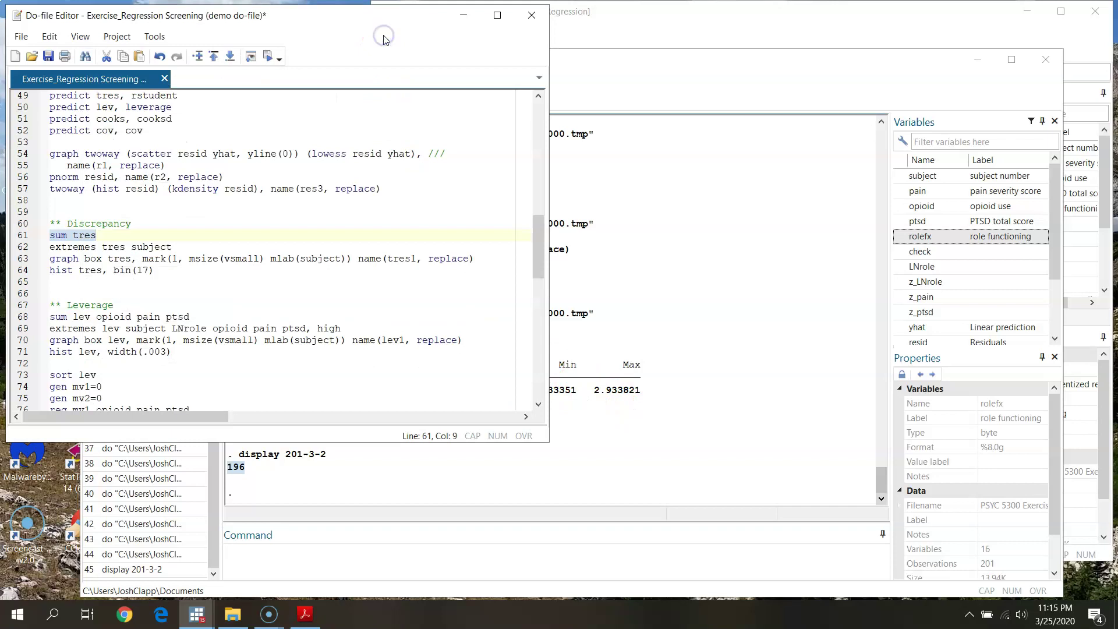
Sort the dataset by the studentized residuals with the command sort tres in the main Stata window.
click(654, 95)
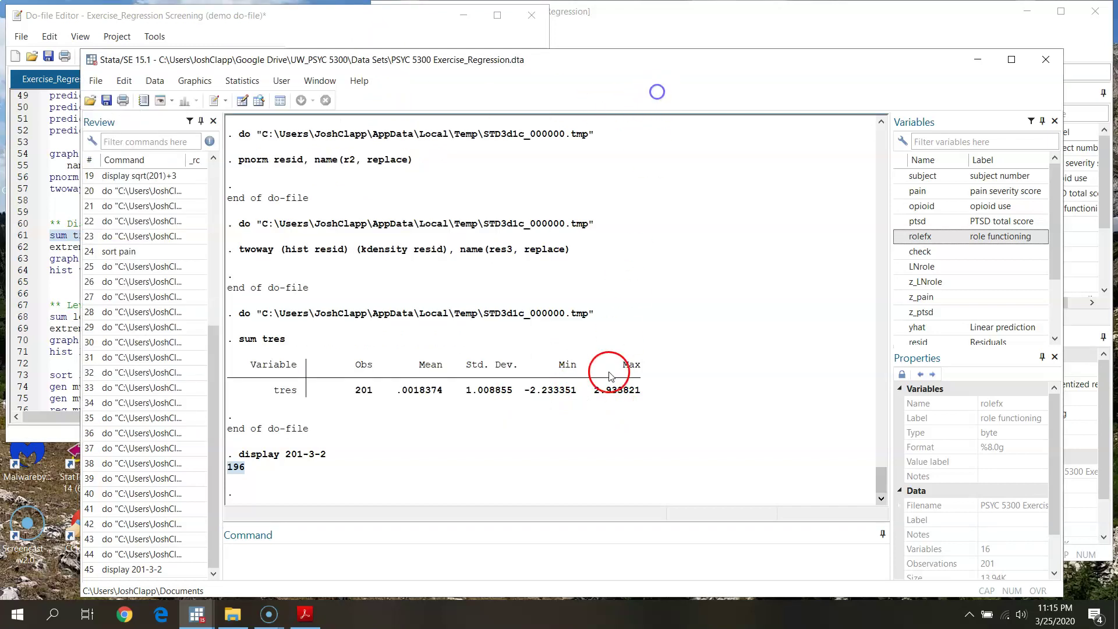
click(354, 25)
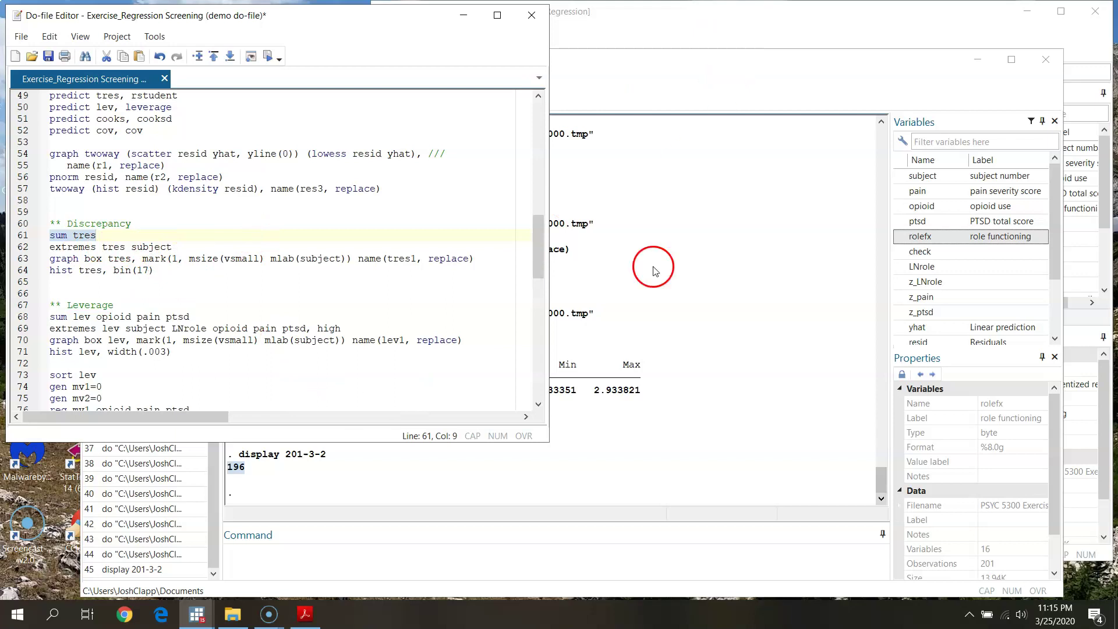
click(356, 572)
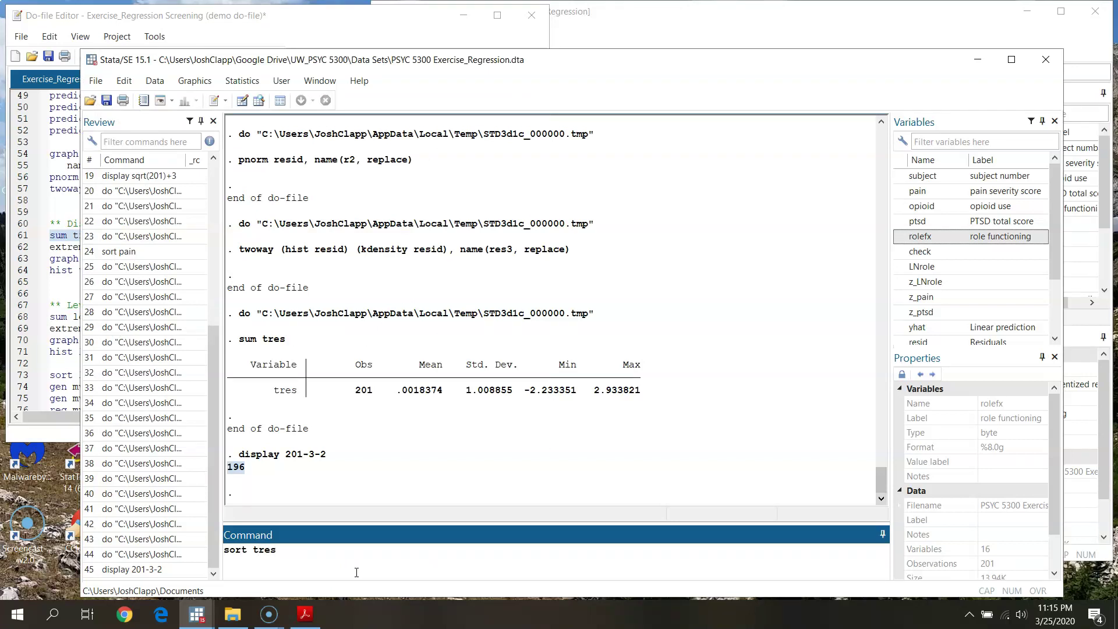
key(Return)
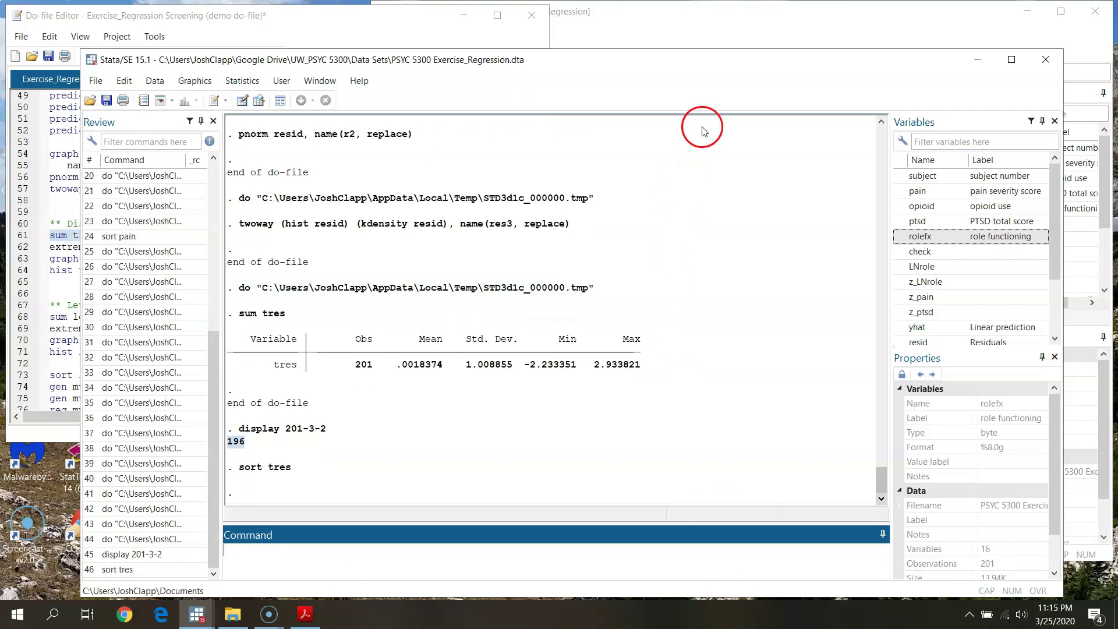
Examine the sorted tres column in the Data Editor, beginning with the lowest values.
click(739, 42)
click(757, 93)
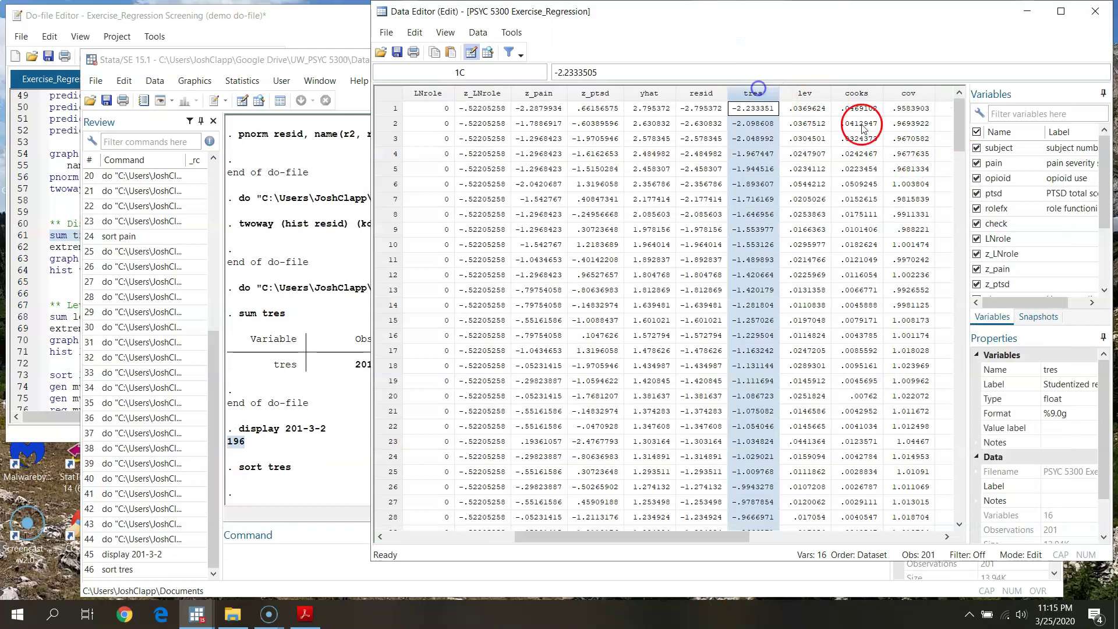
drag(961, 112, 996, 84)
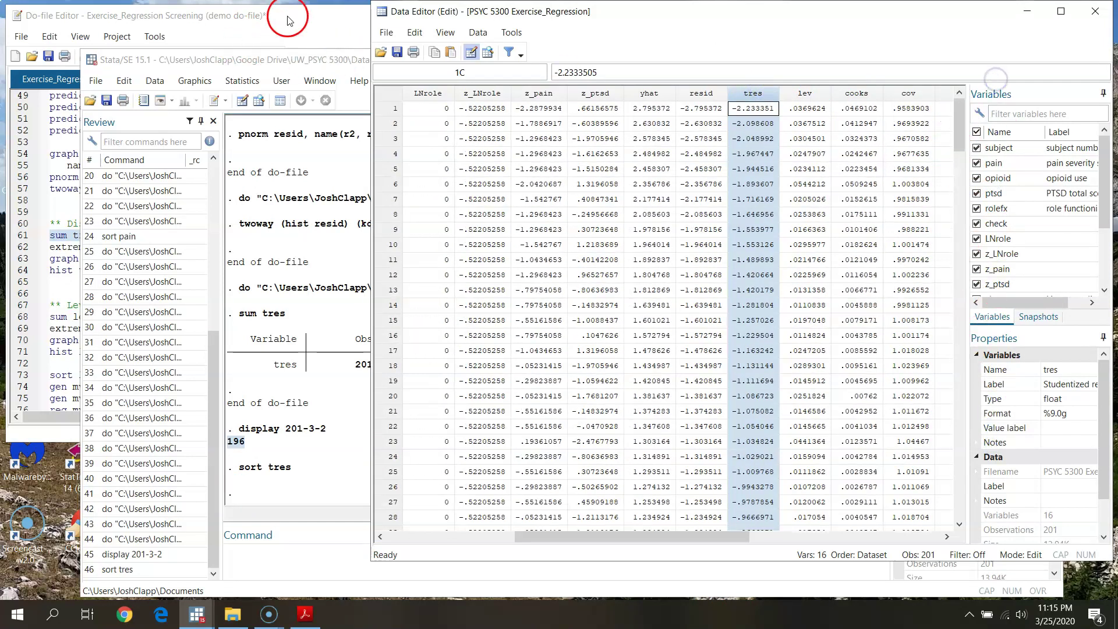
Try to run the extremes tres subject command from the do-file's Discrepancy section and check the results output.
click(287, 15)
click(25, 247)
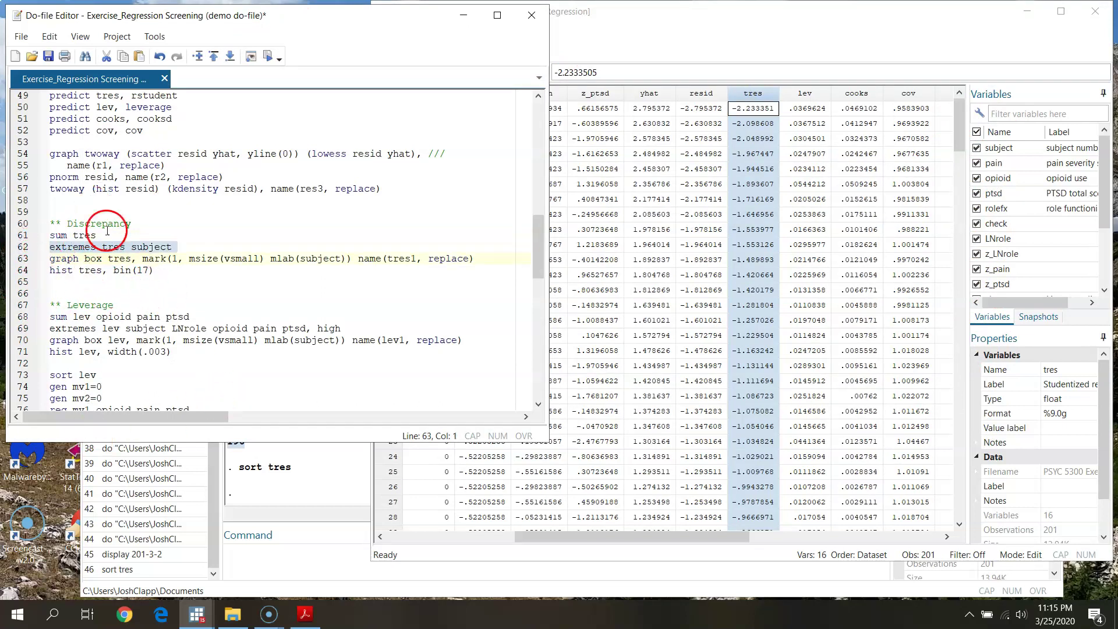
click(114, 248)
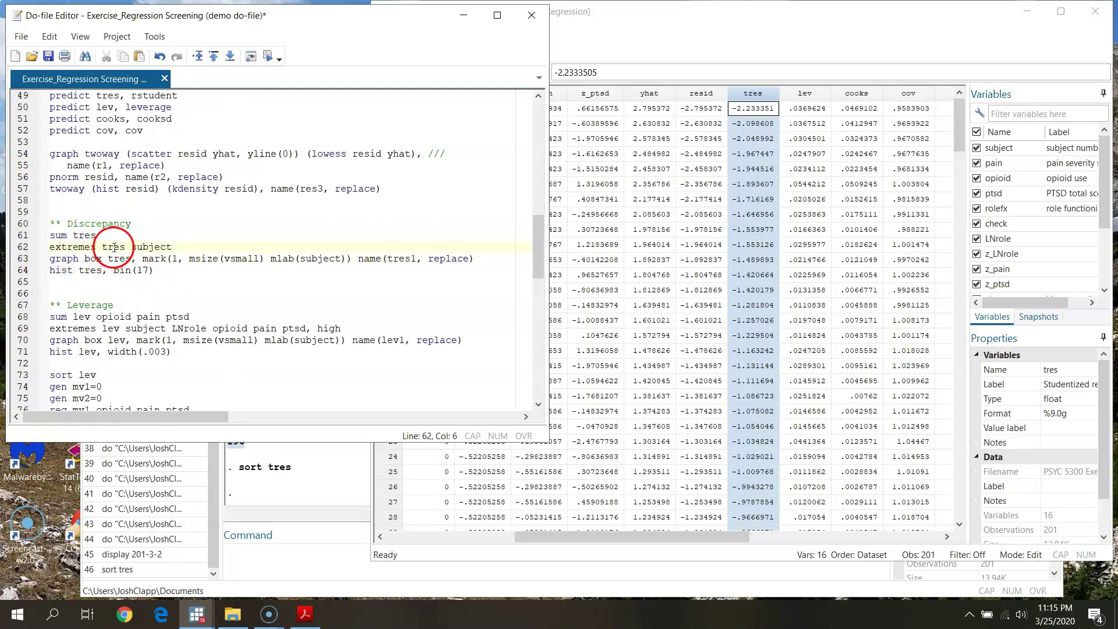
click(155, 247)
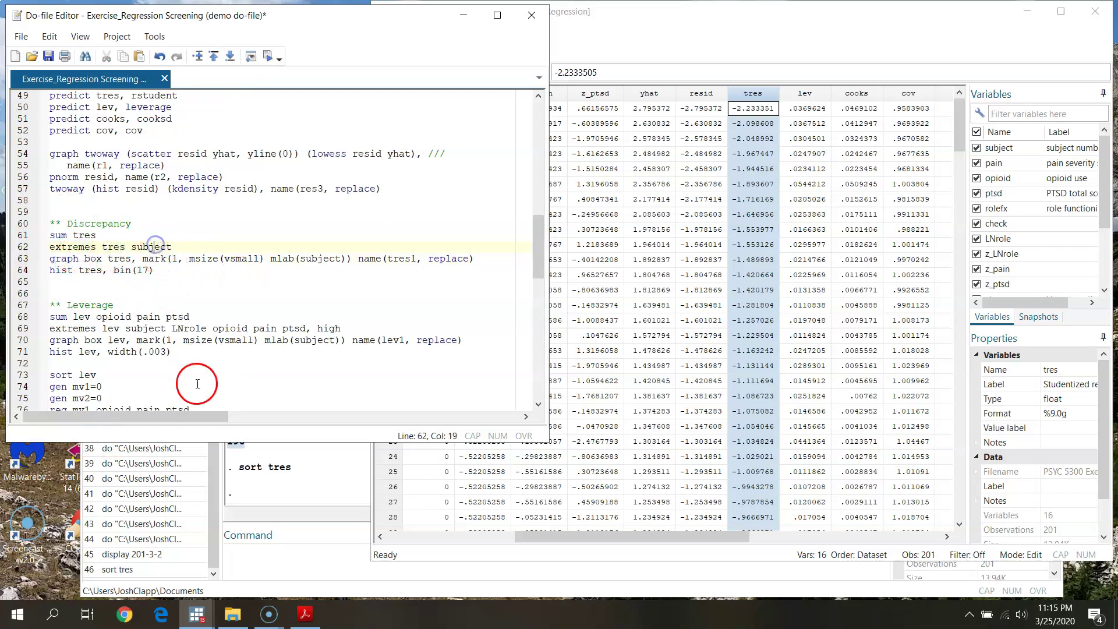
click(269, 58)
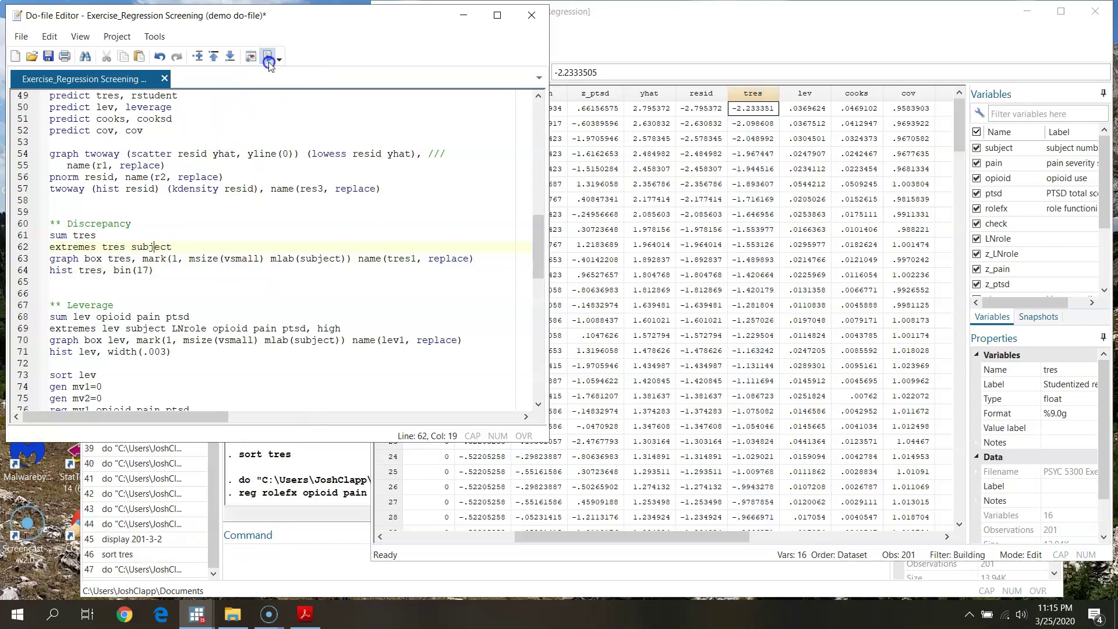
click(324, 505)
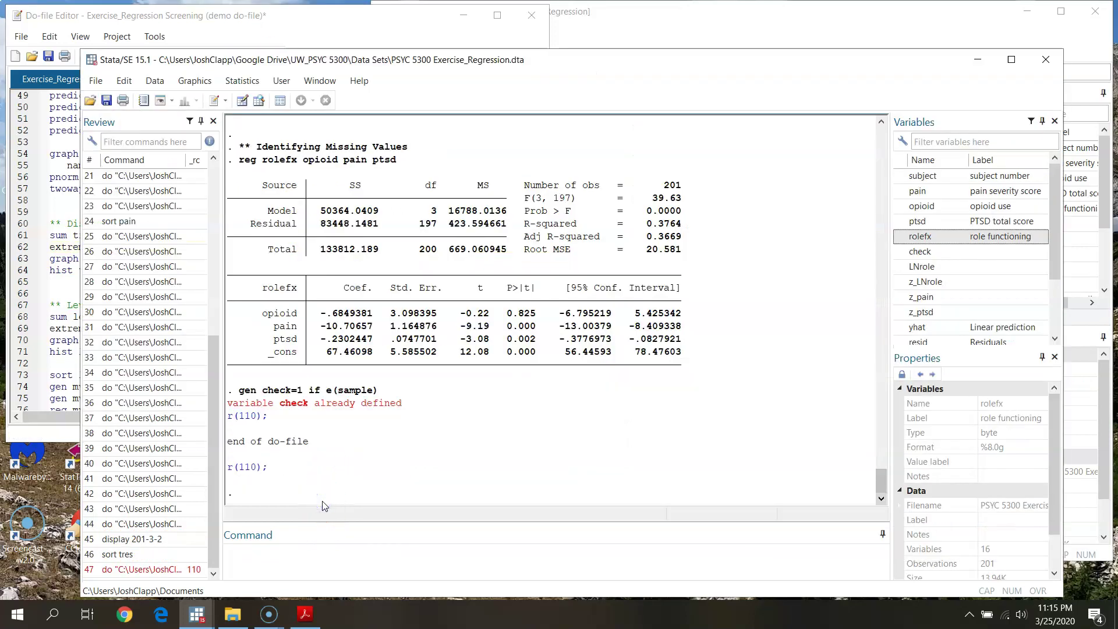
click(349, 33)
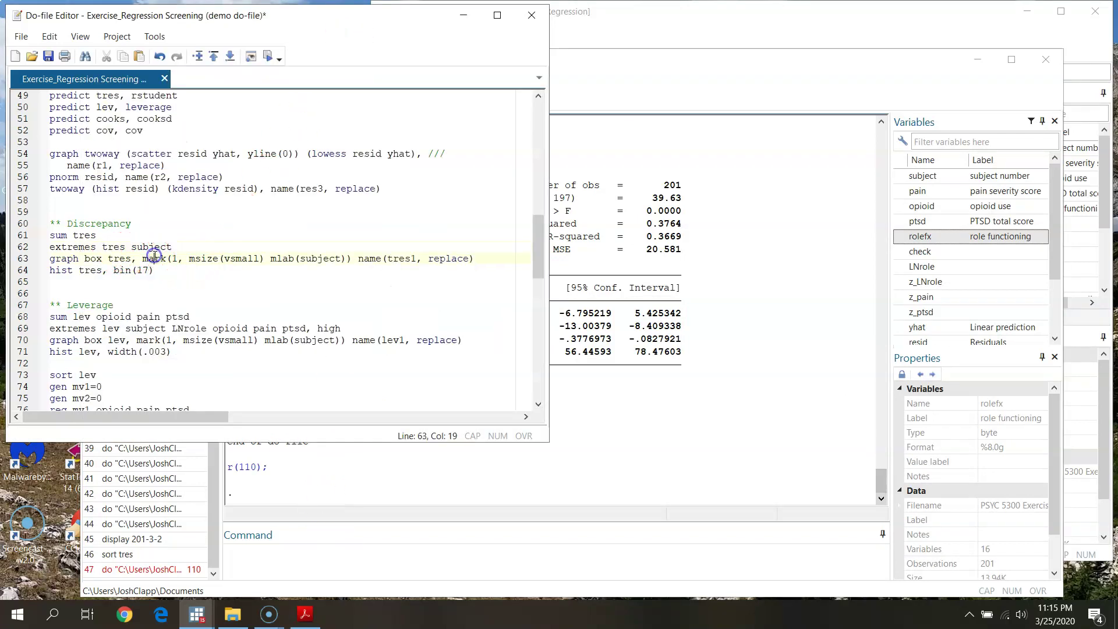
Run only the extremes tres subject line and compare the listed cases with the sorted rows in the Data Editor.
click(26, 246)
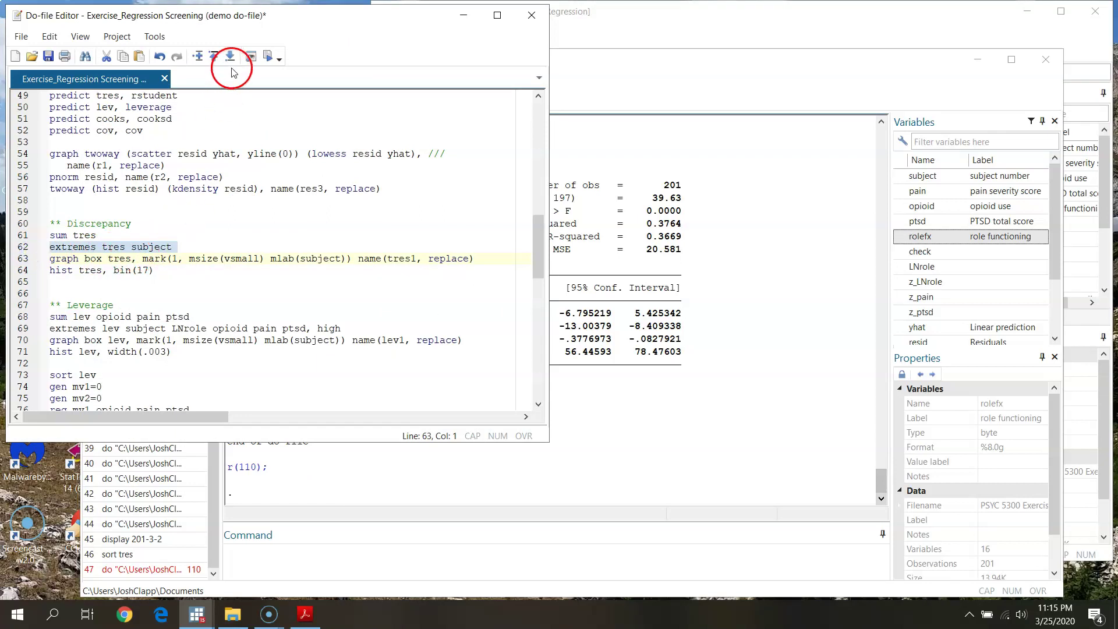
click(268, 56)
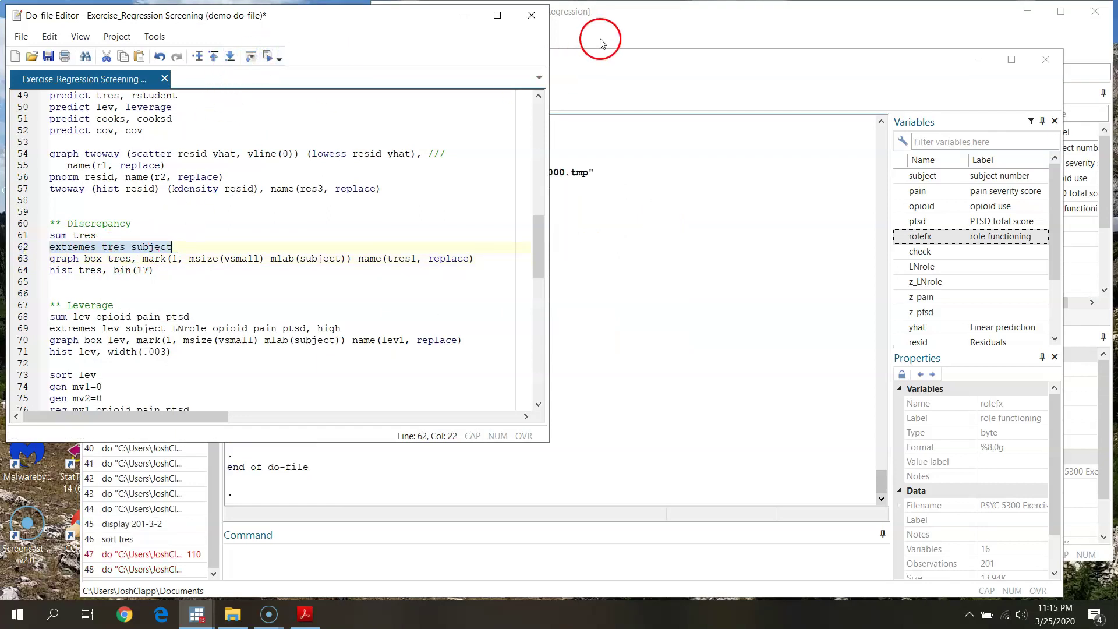
click(606, 59)
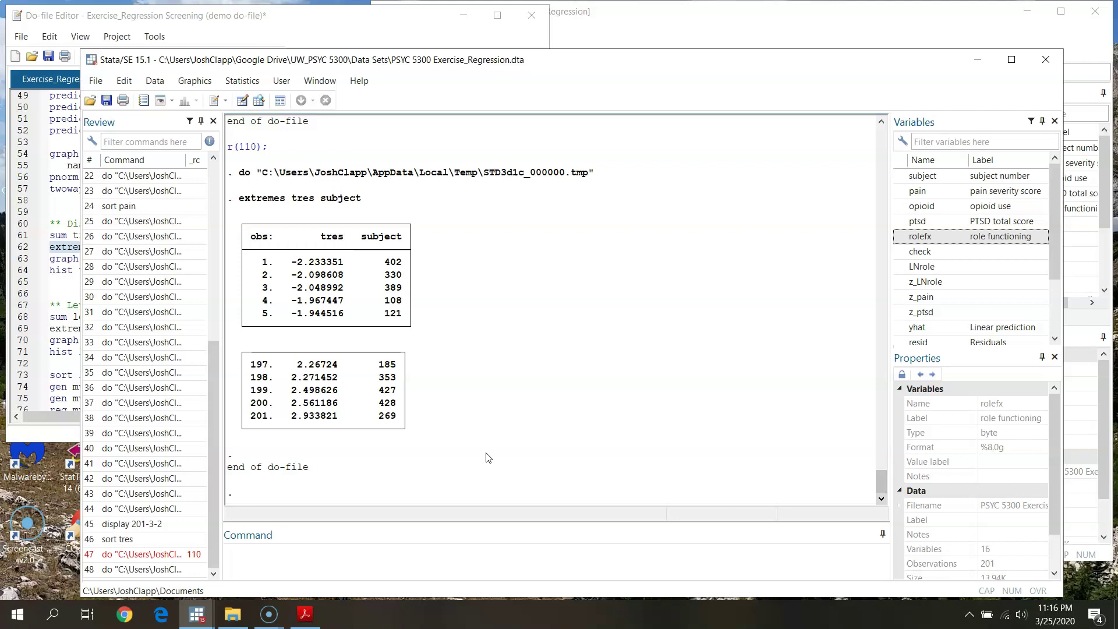
click(704, 32)
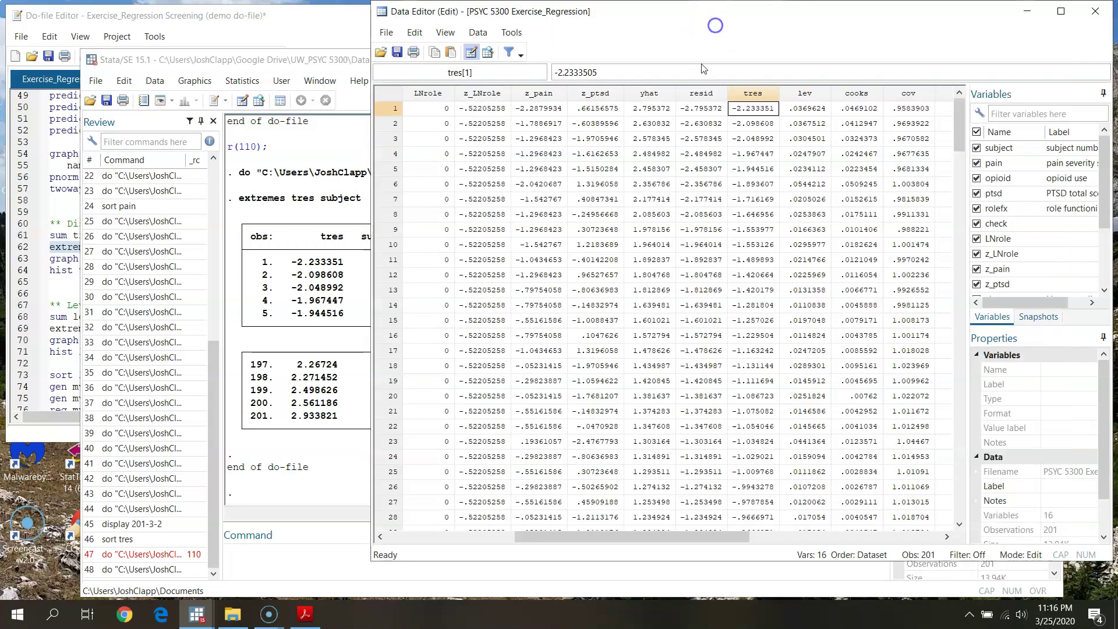
Run only the do-file's graph box tres line with subject labels, and compare the plotted outliers with the extremes listing.
click(340, 29)
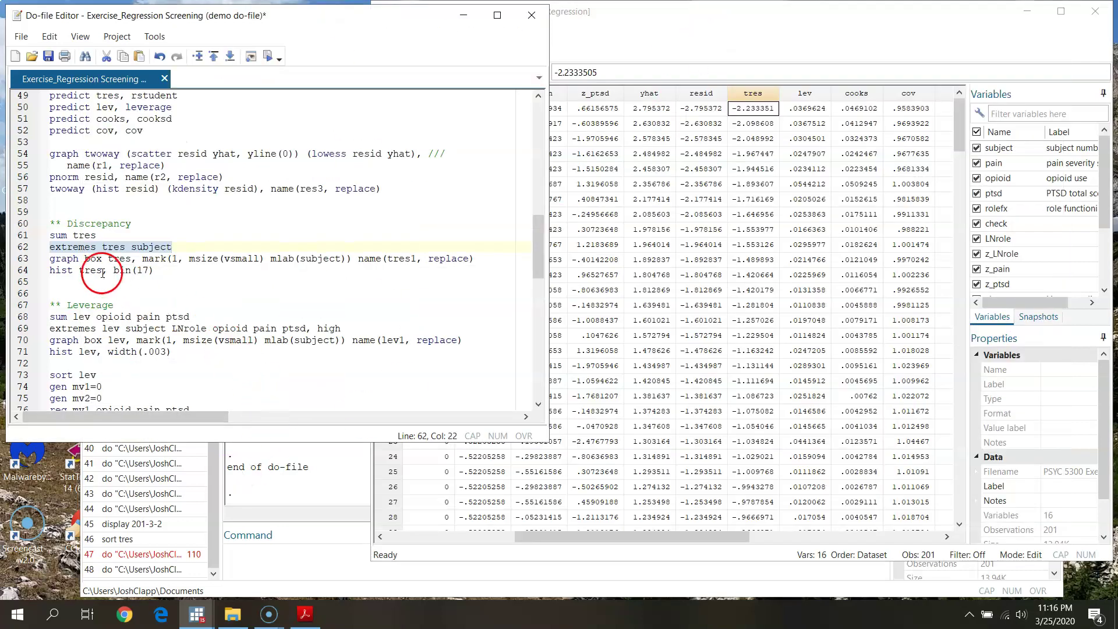
click(23, 261)
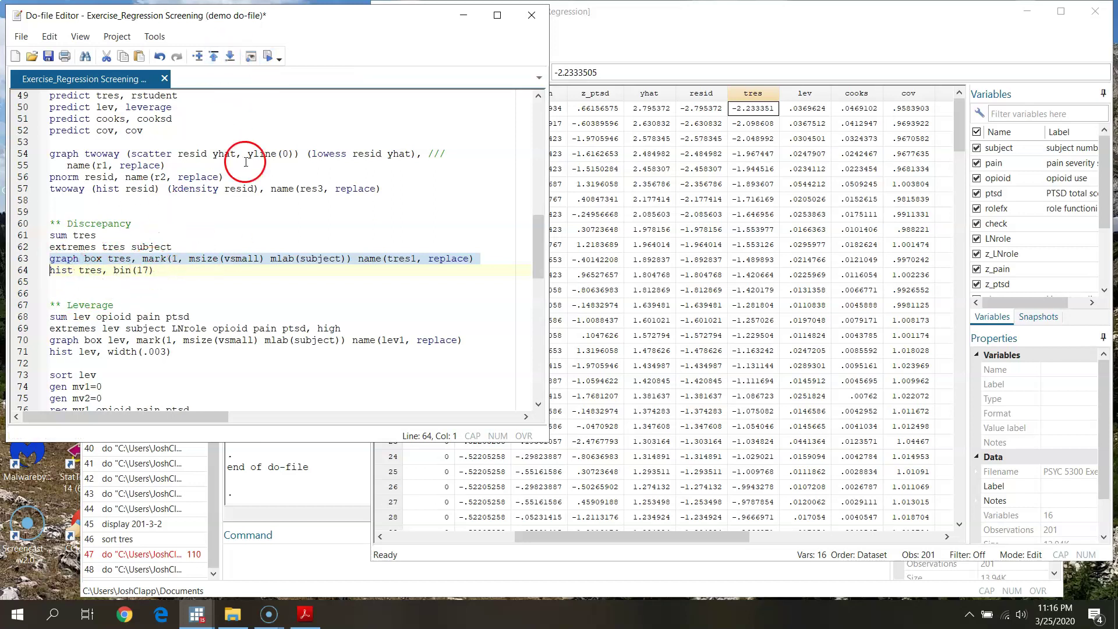
click(269, 56)
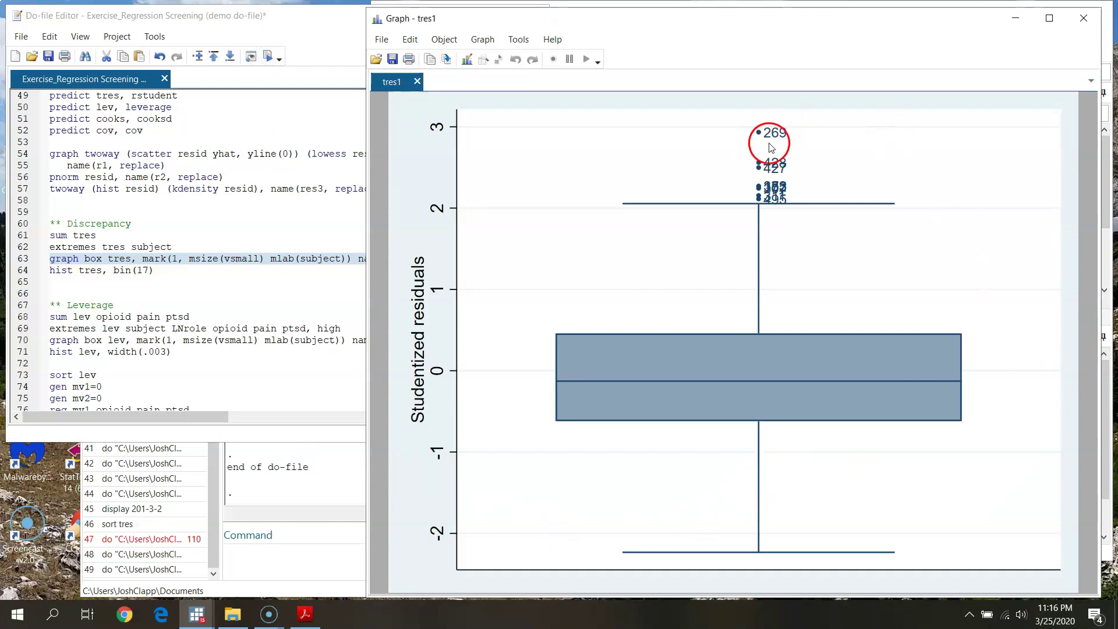
click(367, 491)
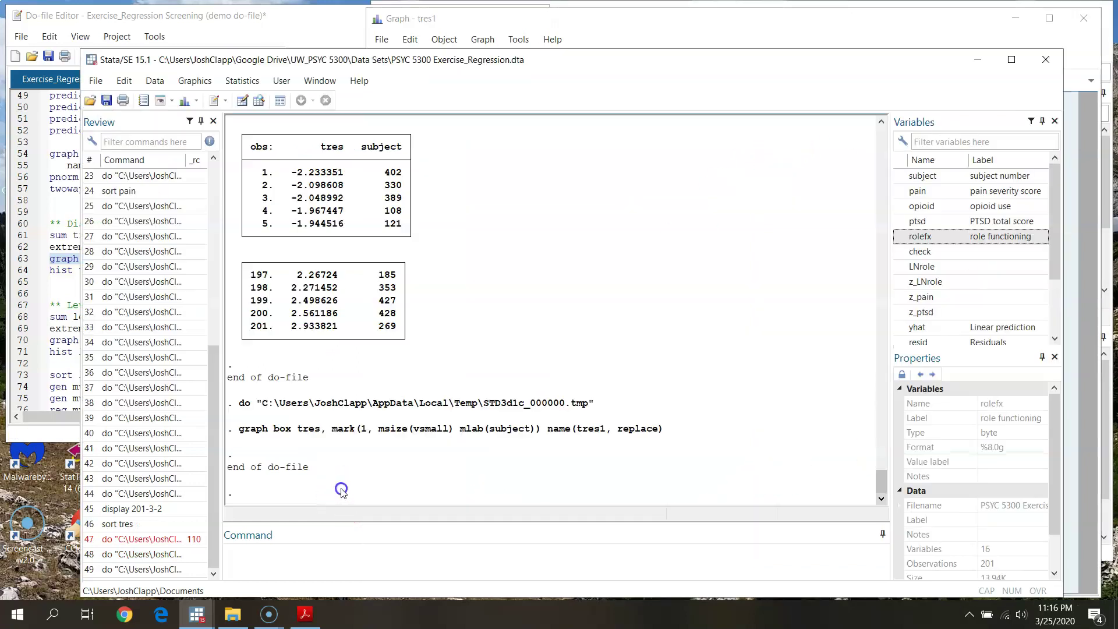
click(720, 34)
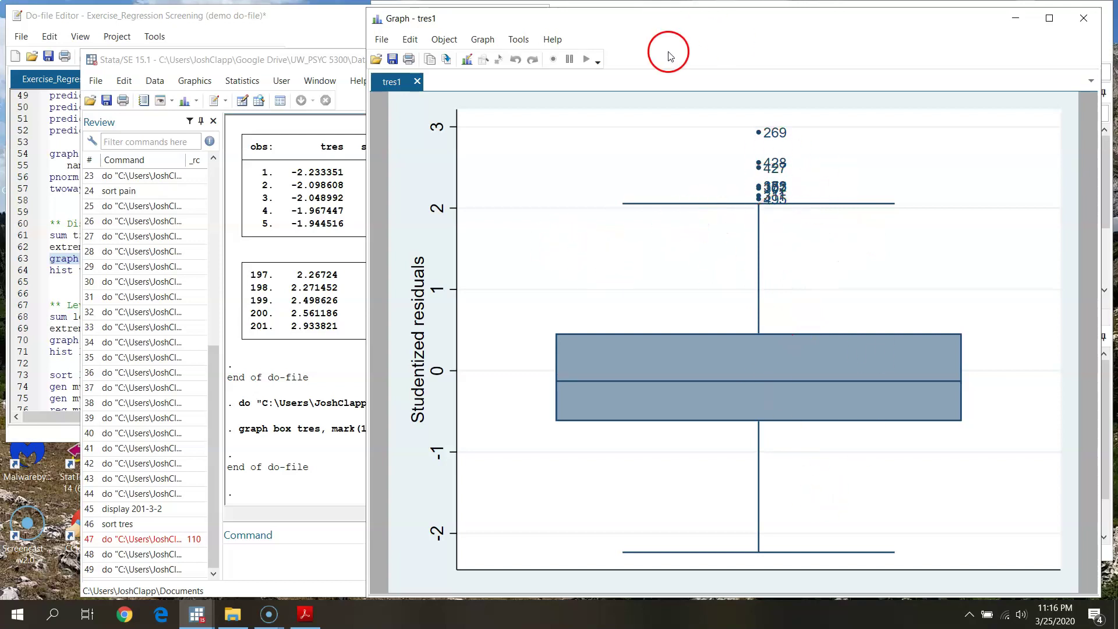
Run only hist tres, bin(17) from the do-file to plot the studentized residuals, and close the histogram and box plot windows.
click(348, 37)
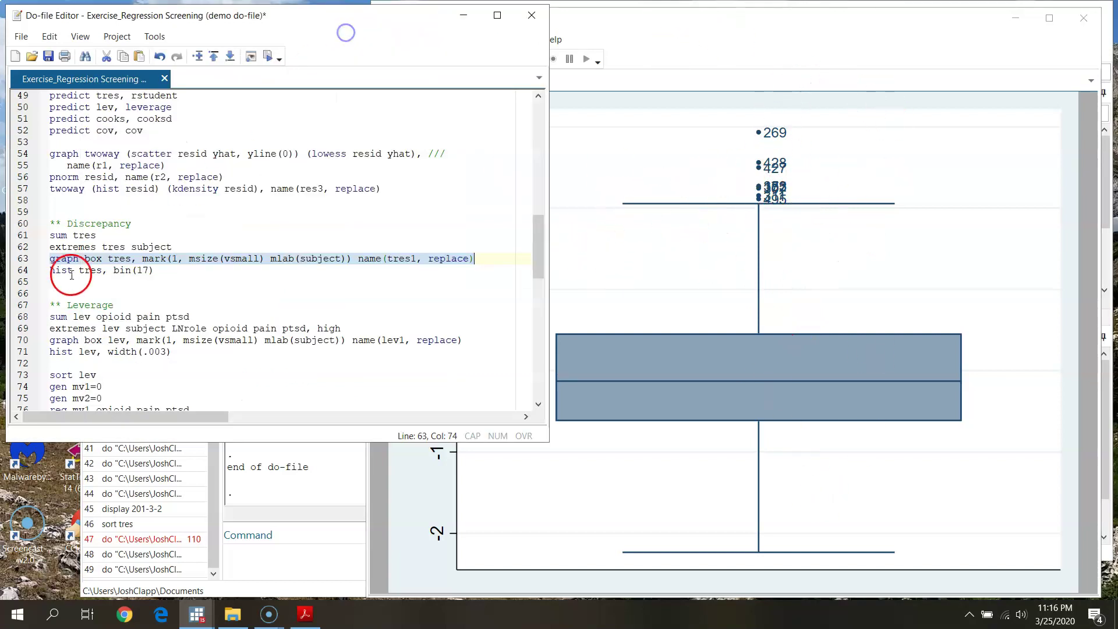
click(24, 271)
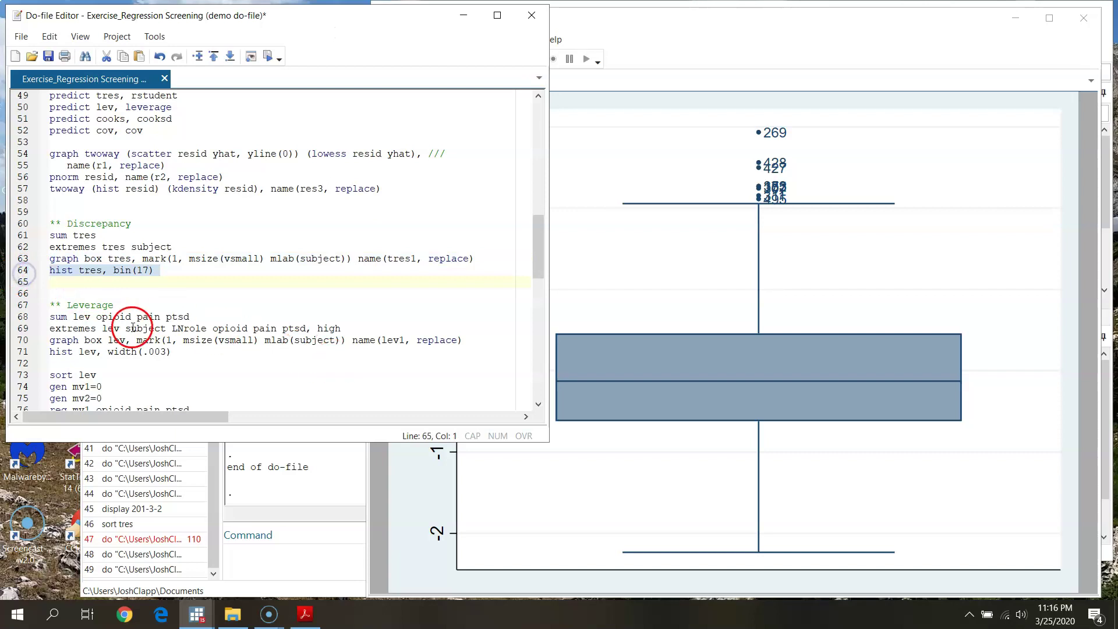
click(267, 60)
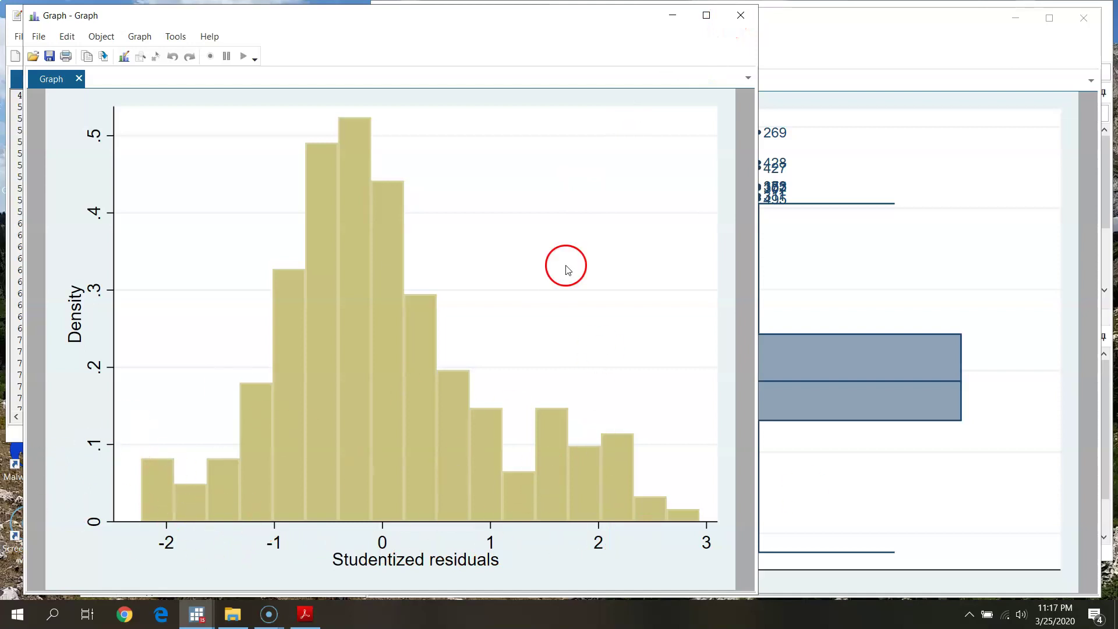
click(740, 14)
click(1084, 18)
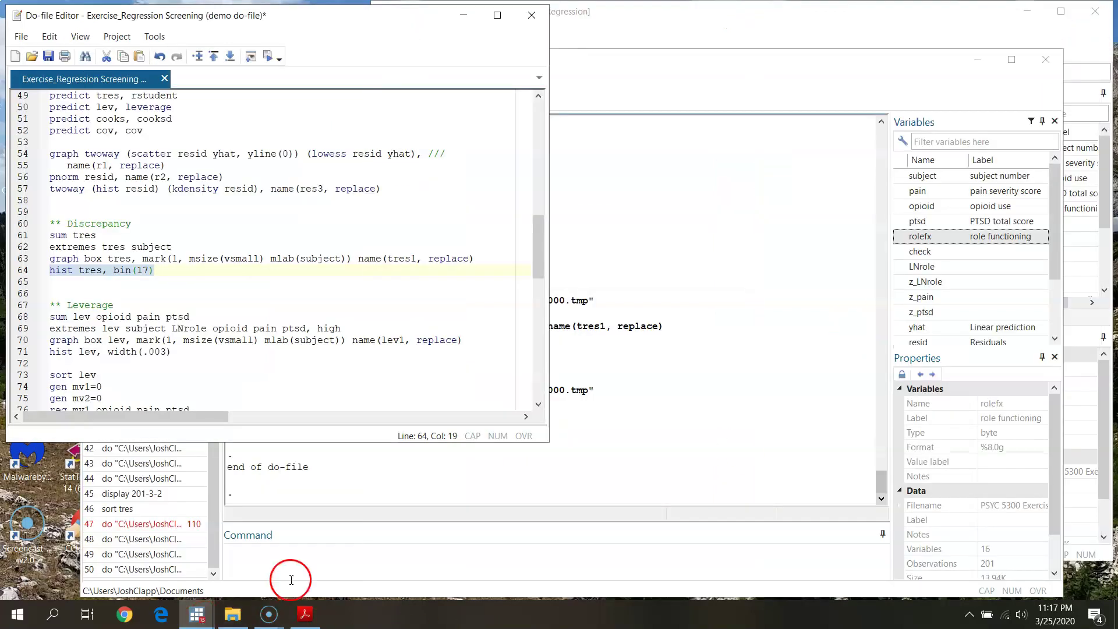
Run only sum lev opioid pain ptsd from the do-file's Leverage section and bring the summary table into view.
click(187, 284)
scroll(198, 291, down, 2)
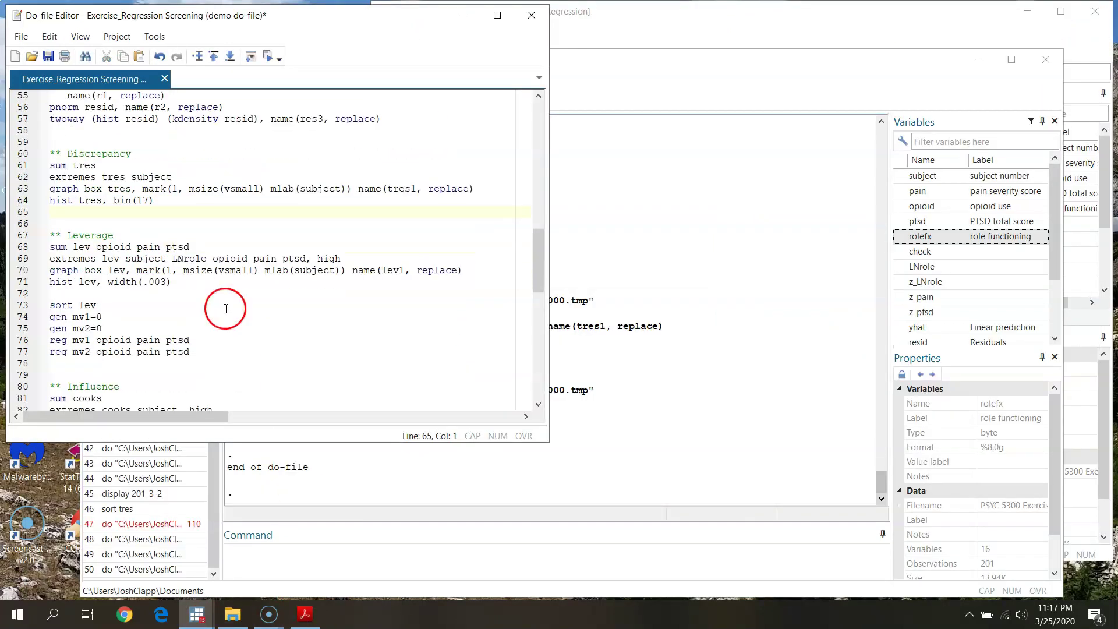
scroll(262, 262, down, 1)
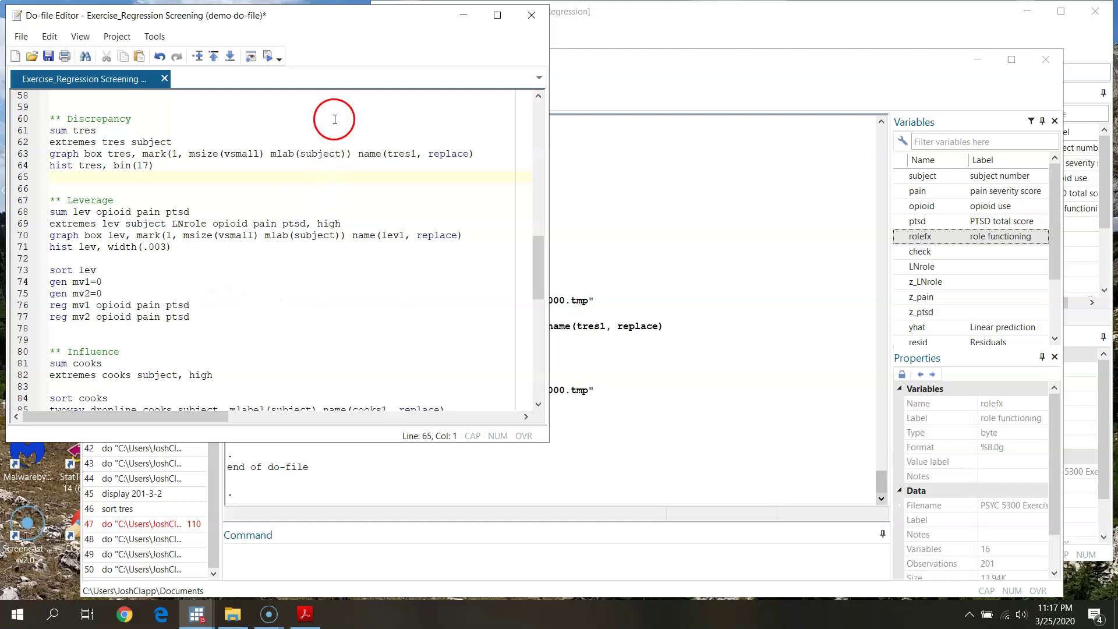
click(23, 212)
click(77, 214)
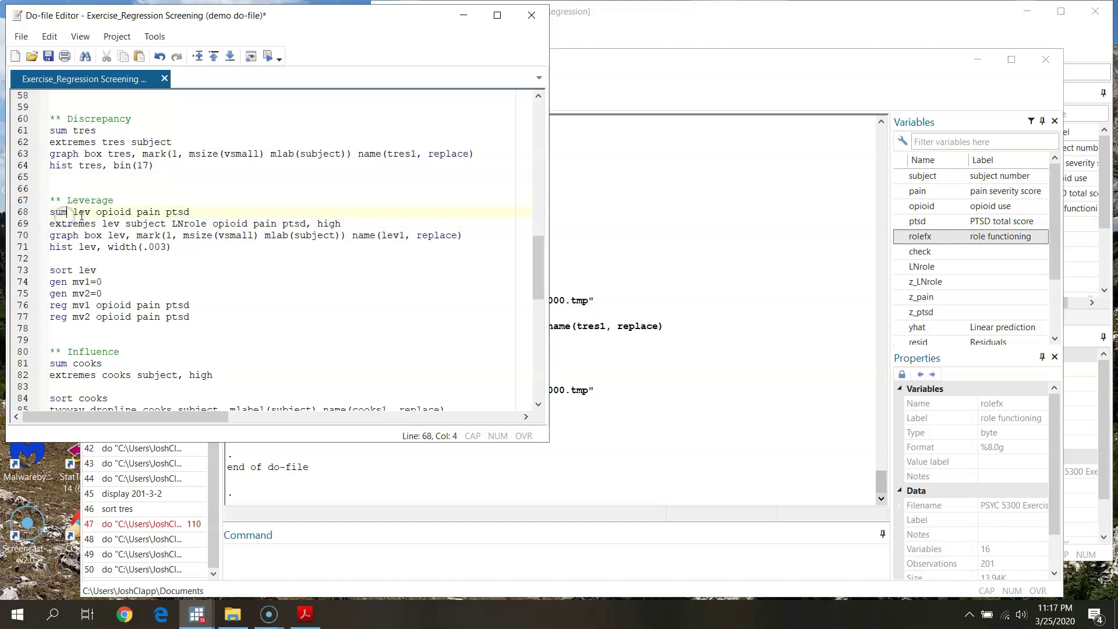
click(82, 213)
click(127, 212)
click(120, 212)
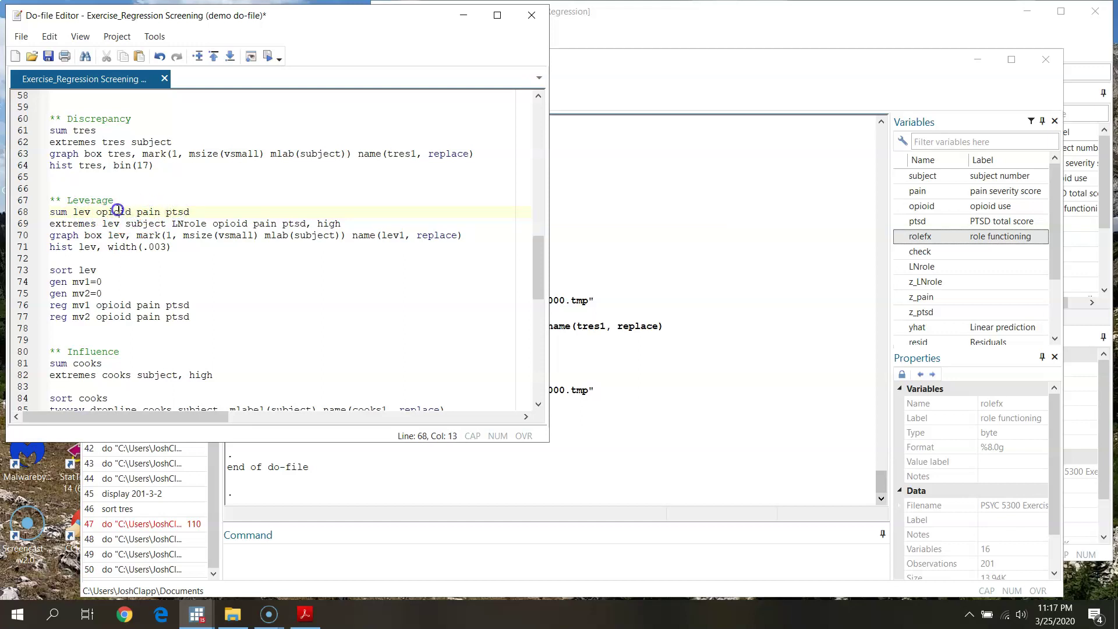
click(177, 212)
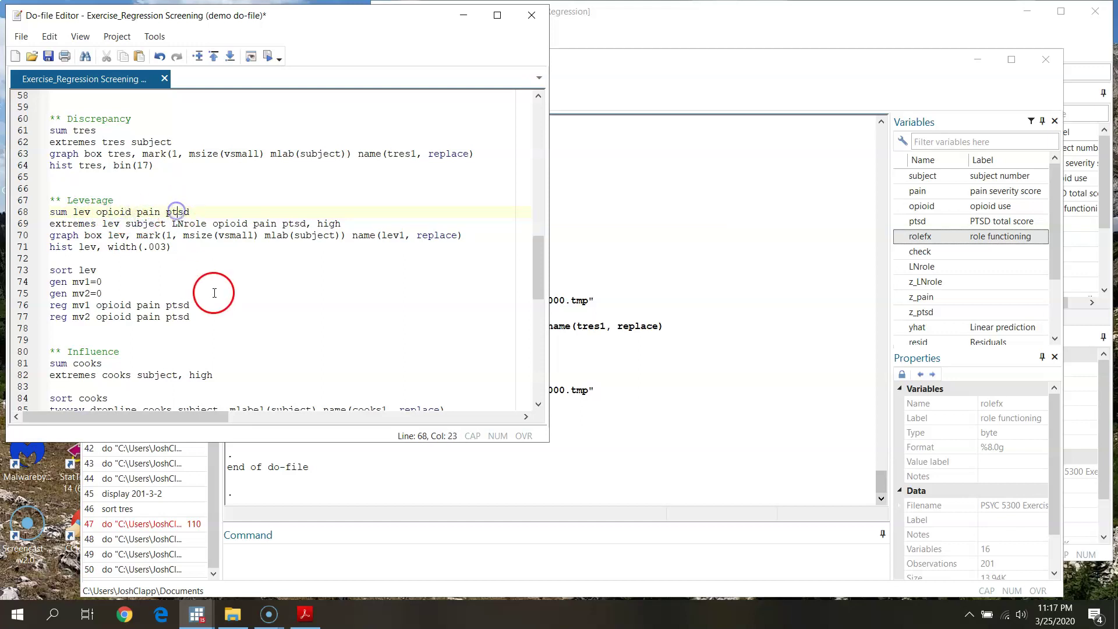
click(22, 212)
click(268, 57)
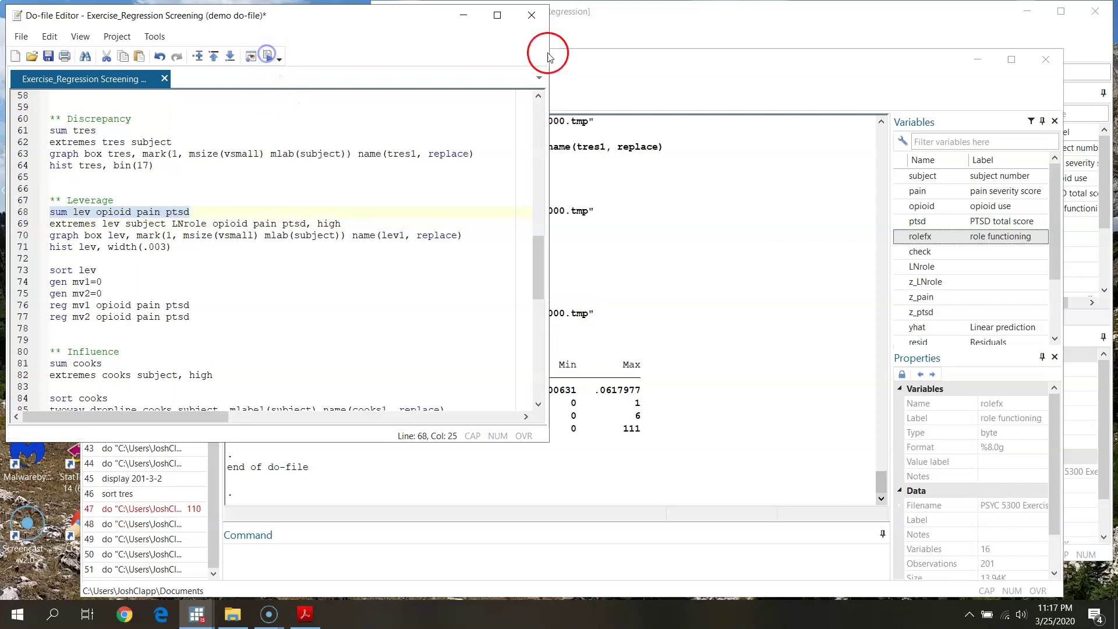
click(666, 82)
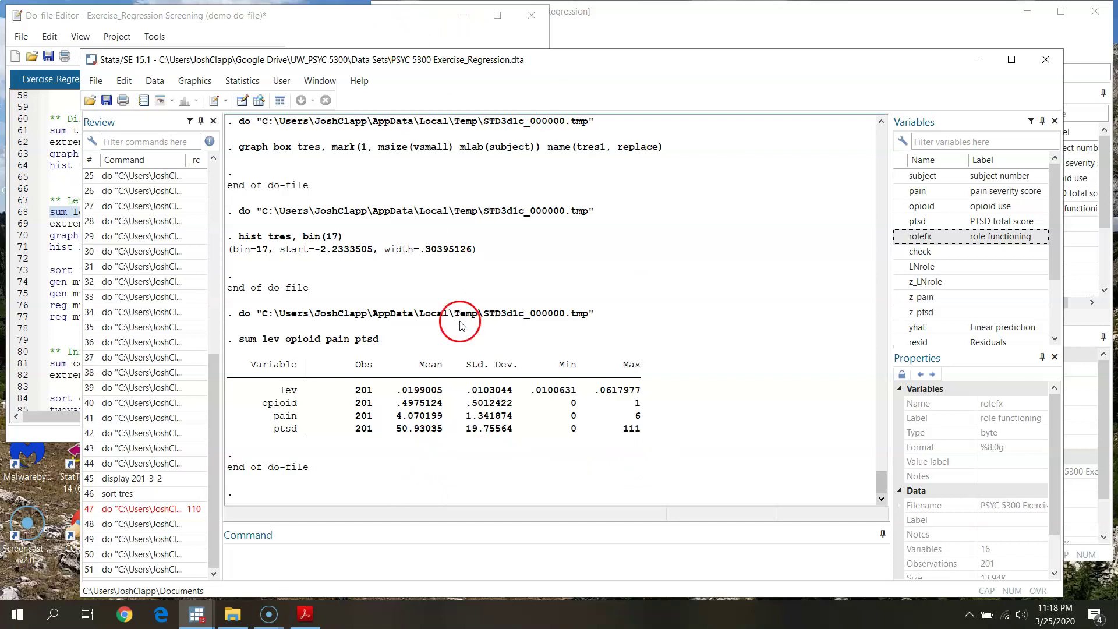
Calculate the expected mean leverage by running display (3+1)/201 in Stata.
click(321, 559)
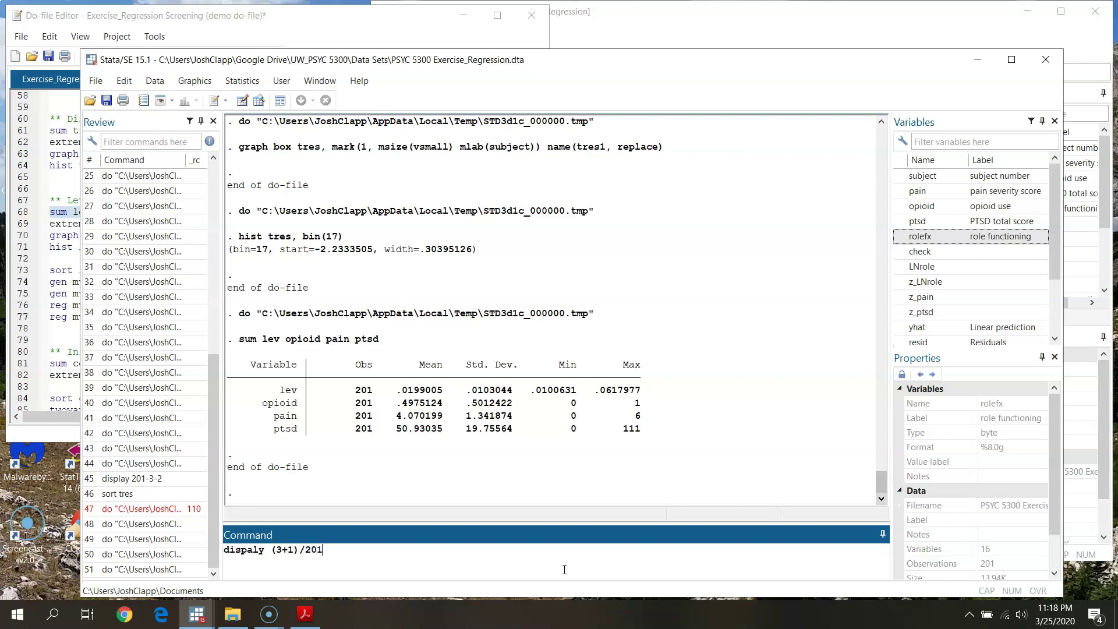
key(Return)
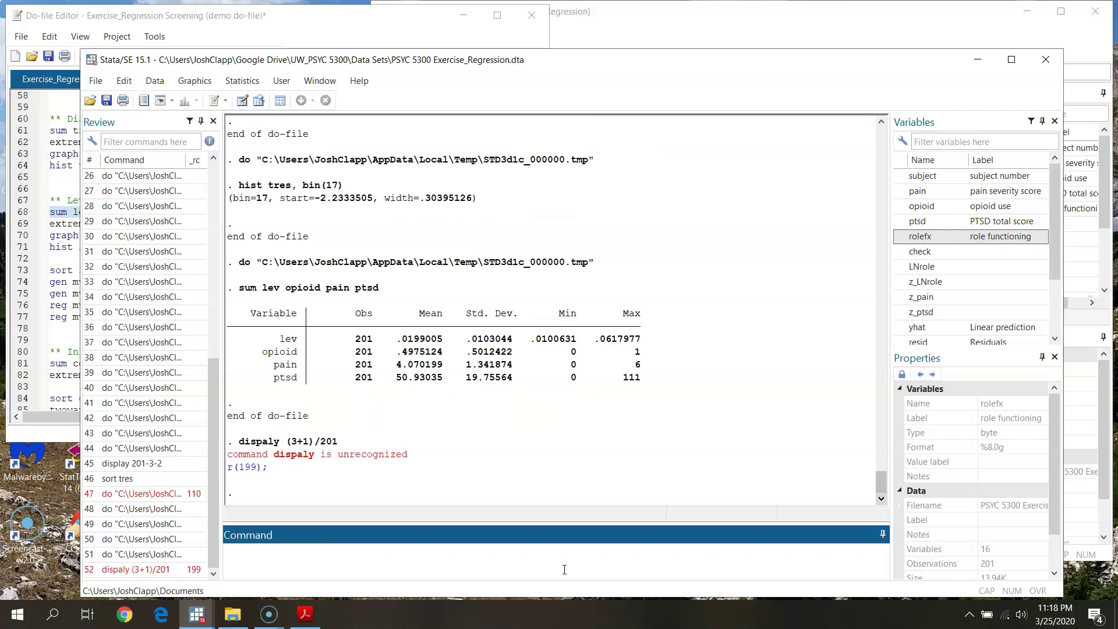
click(169, 569)
double_click(256, 550)
text(display (3+1)/201)
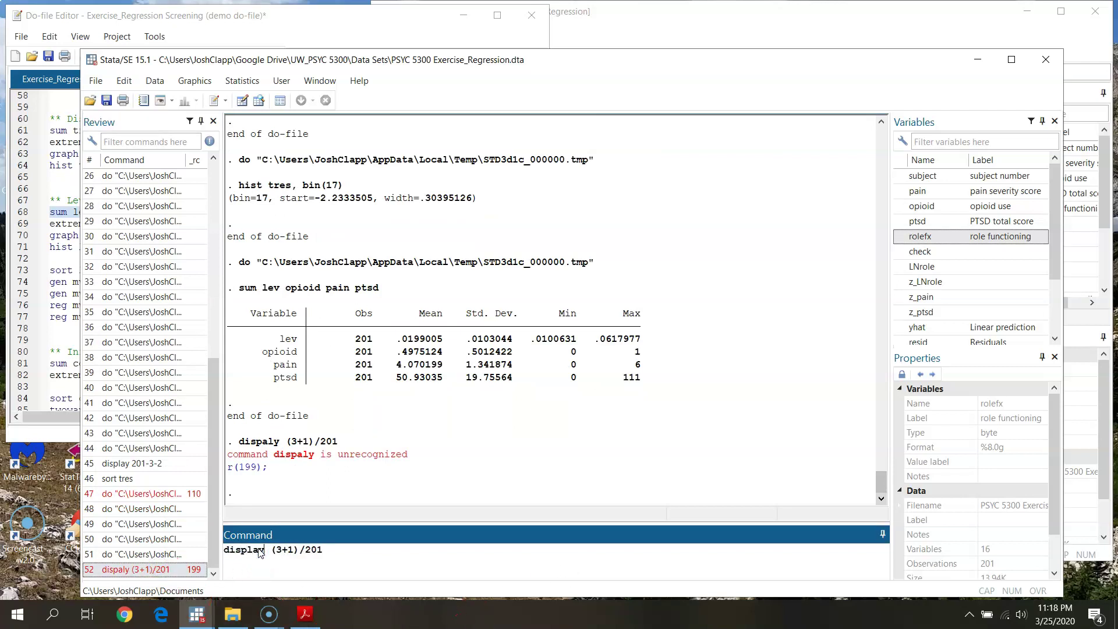
key(Return)
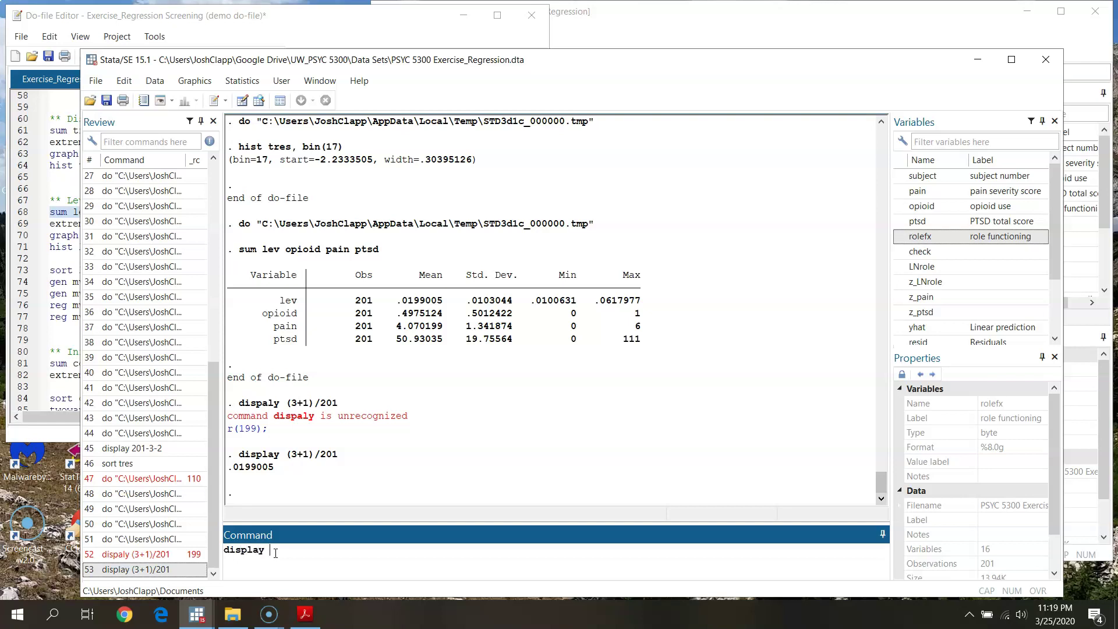
Calculate the leverage cutoff by running display .0199005*3, and compare it with the maximum of lev in the summary table.
click(274, 473)
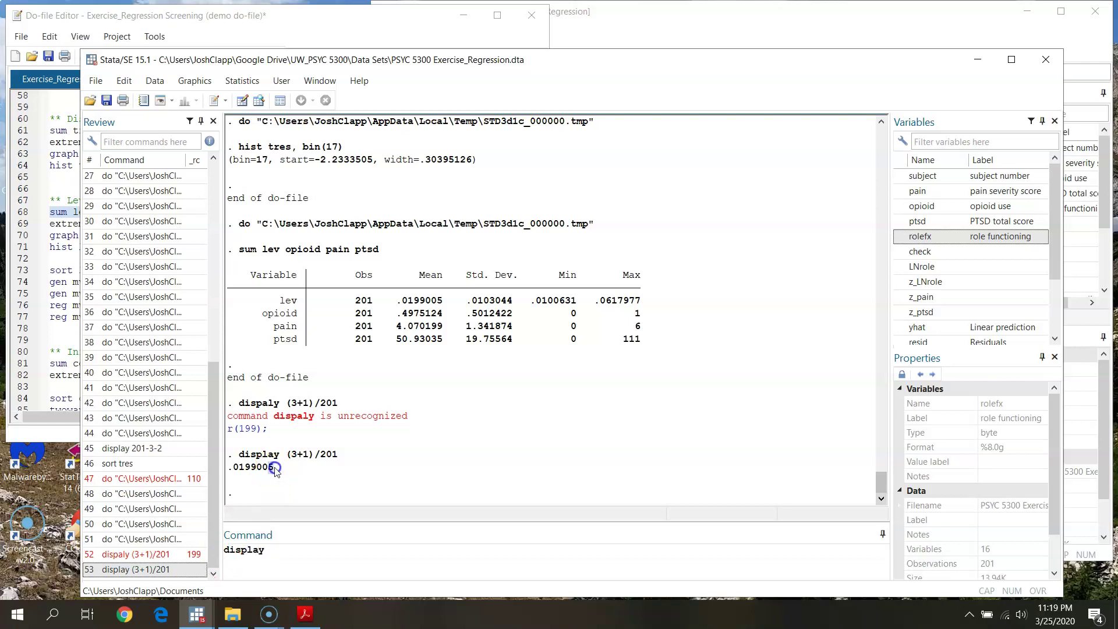
drag(274, 466, 231, 468)
click(224, 471)
double_click(225, 470)
key(ctrl+c)
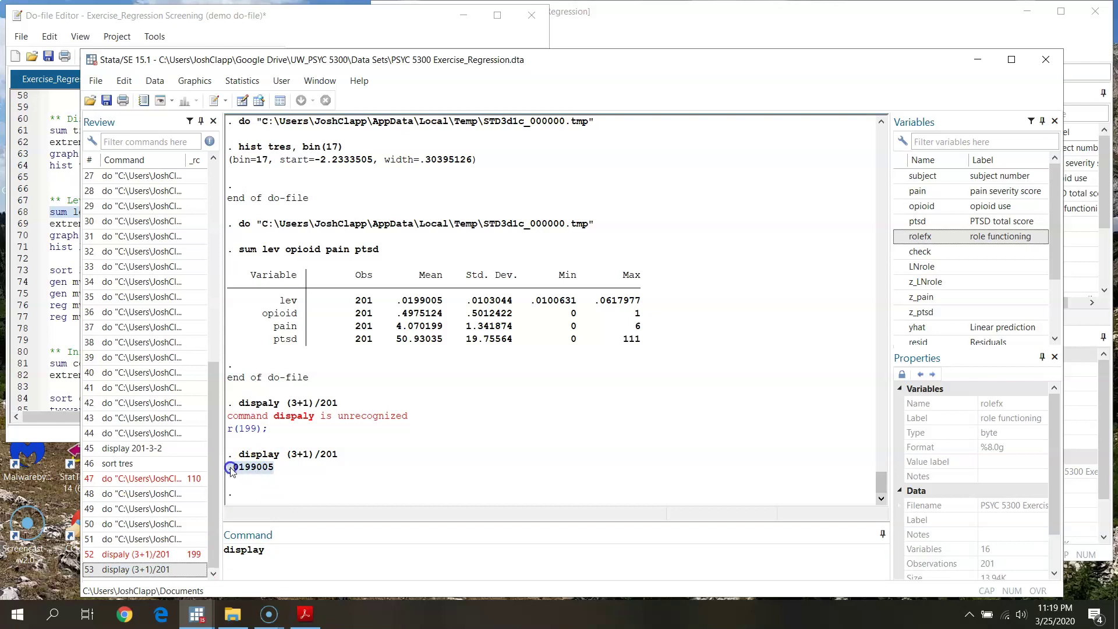
click(280, 545)
key(ctrl+v)
text(*3)
key(Return)
drag(295, 458, 243, 481)
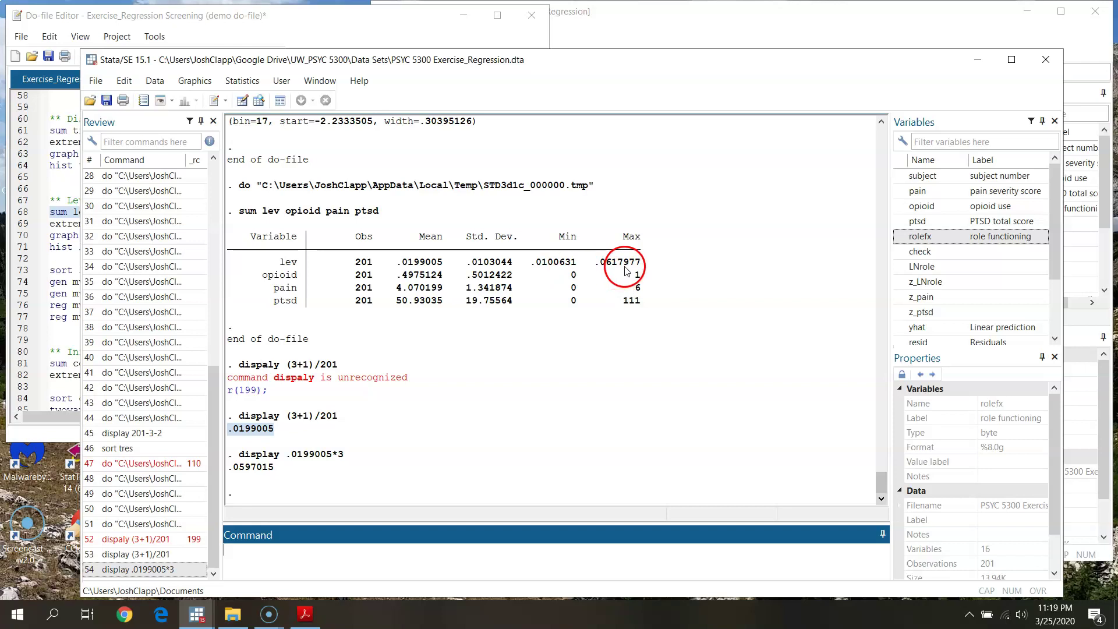
drag(599, 269, 619, 266)
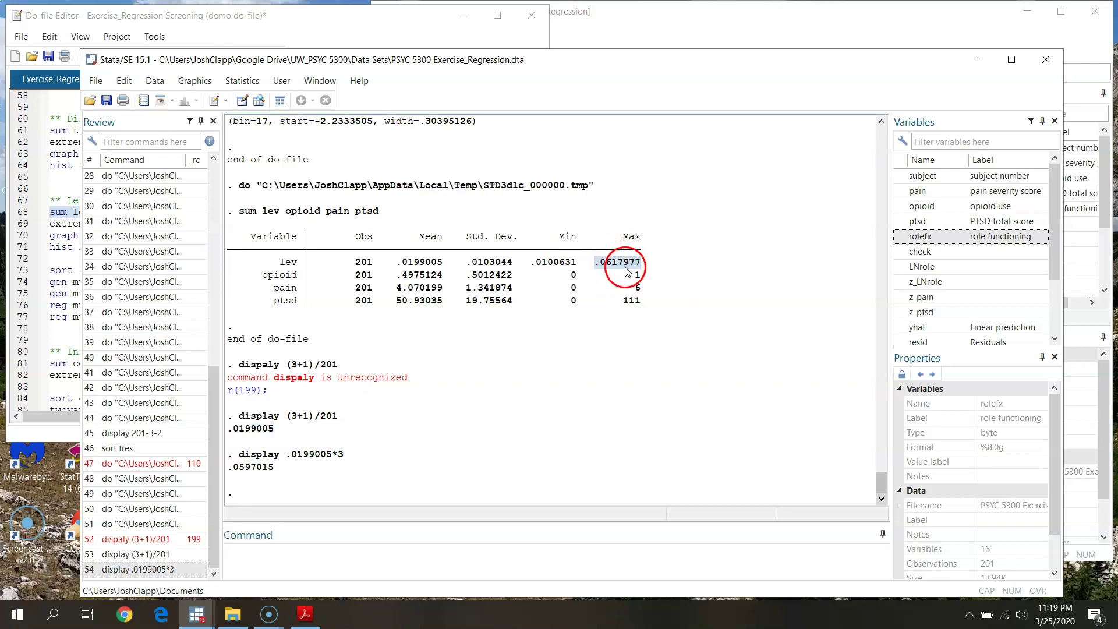
click(243, 555)
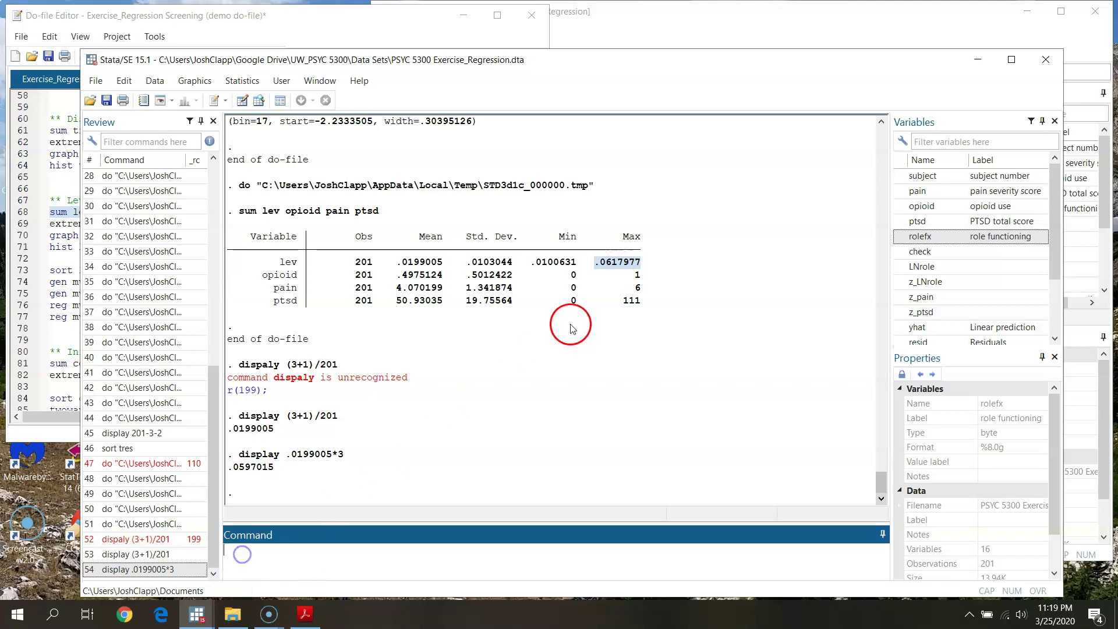
Check the lev column in the Data Editor and return to the do-file's Leverage section.
click(372, 38)
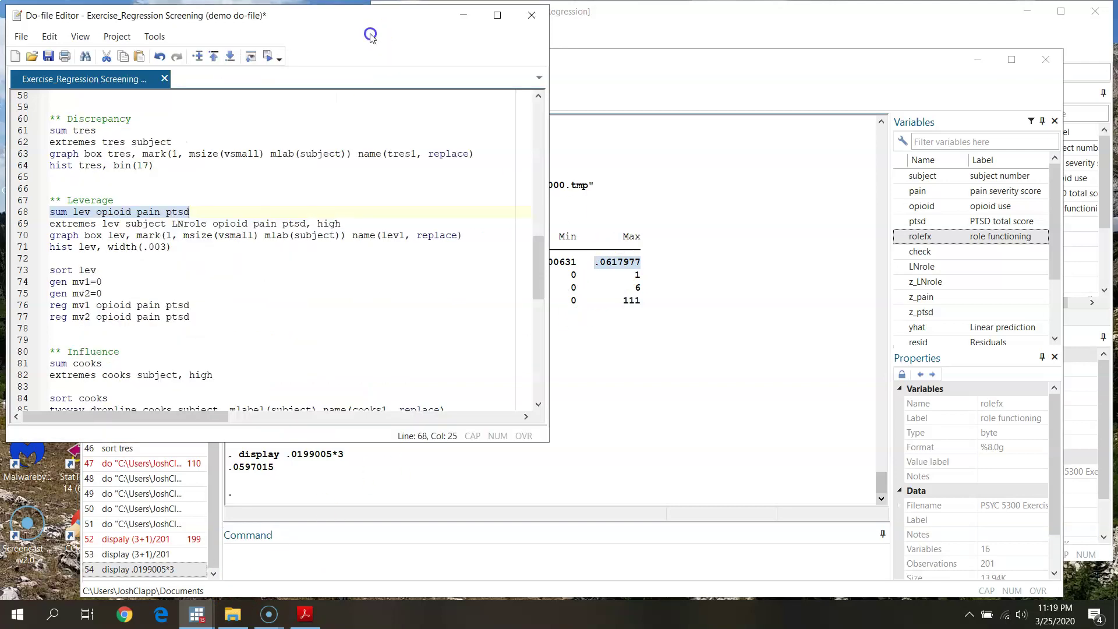
click(804, 23)
click(946, 536)
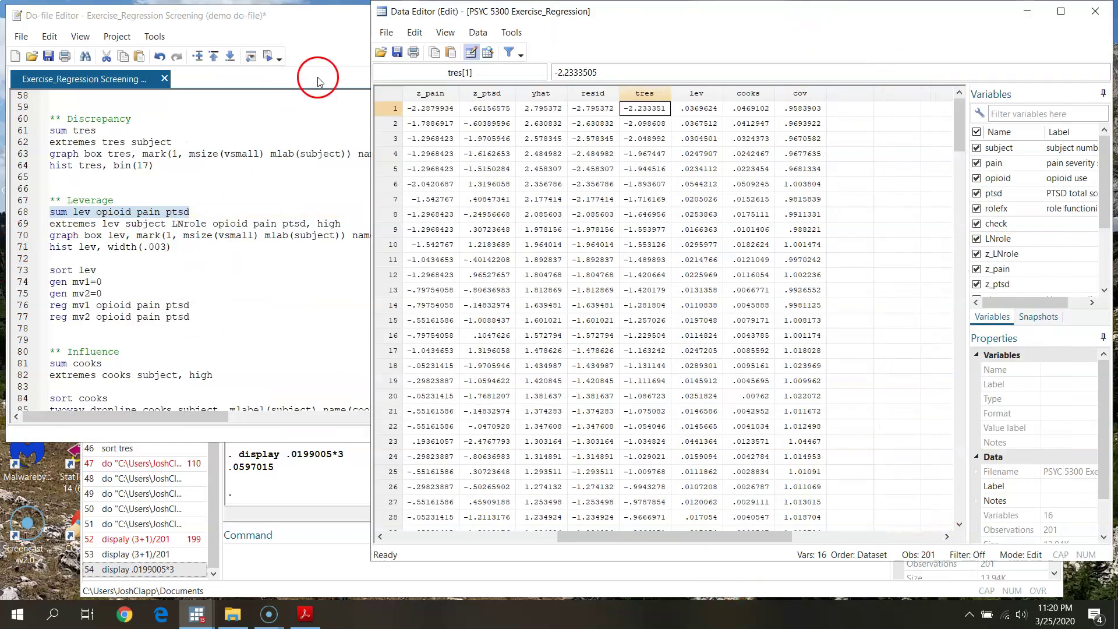
click(338, 35)
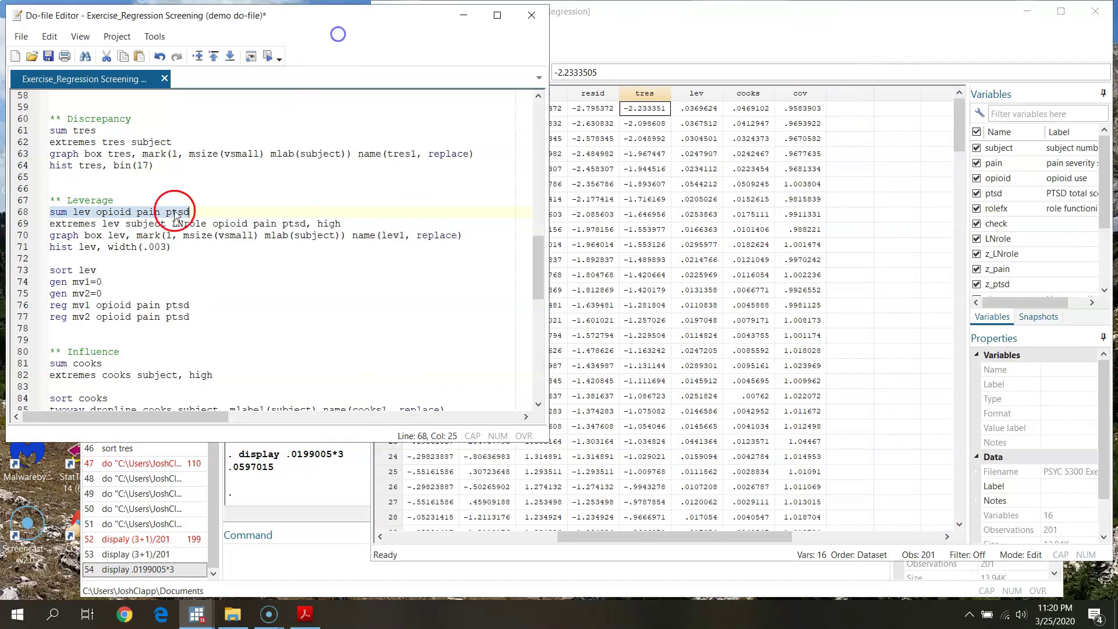
Examine the variables and high option in the do-file's extremes lev line, and review the earlier extremes tres listing.
click(23, 224)
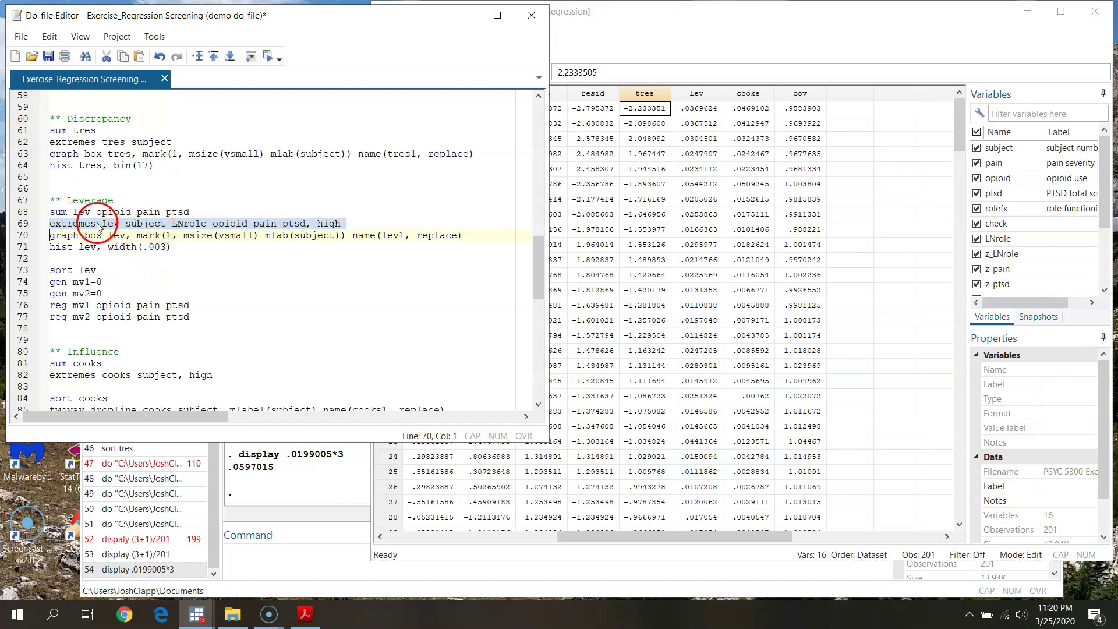
click(142, 226)
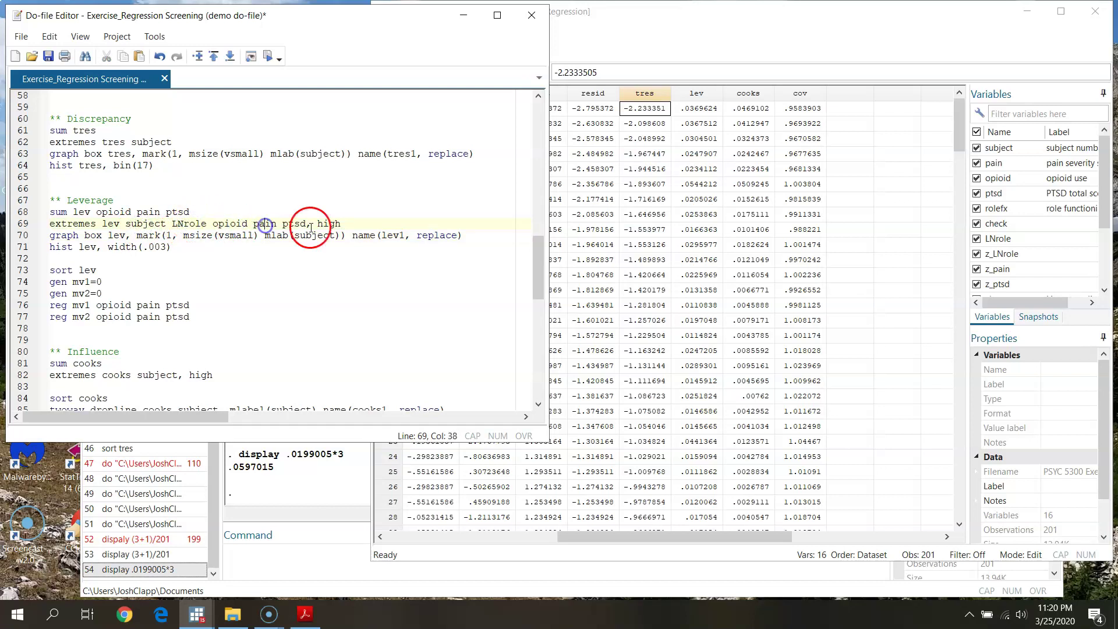
key(Right)
key(Right)
key(Right)
key(Right)
key(Right)
key(Right)
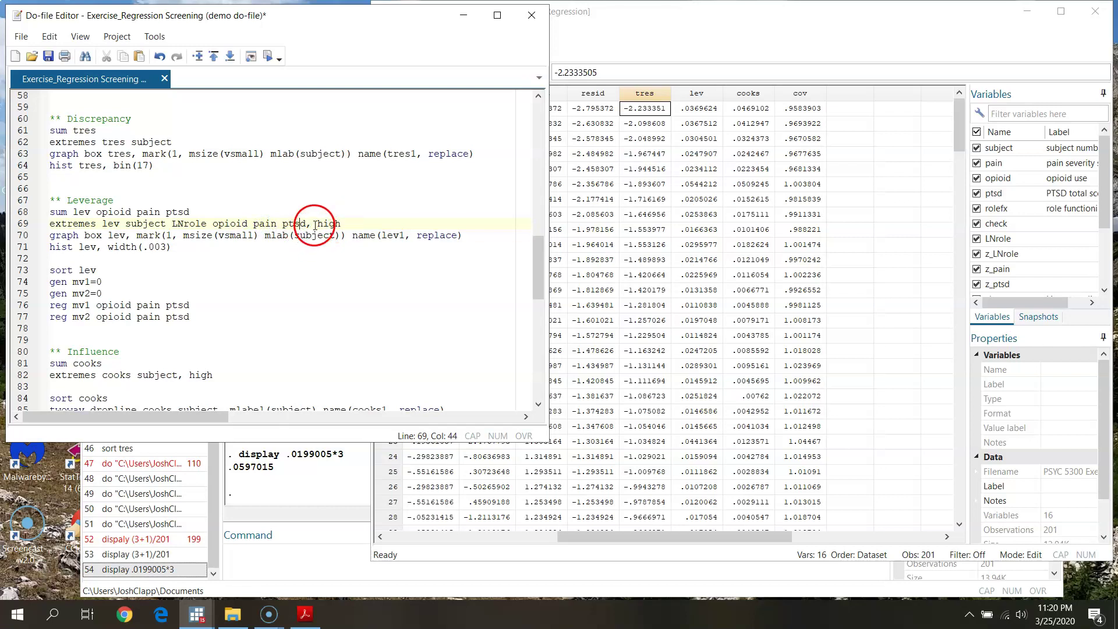
click(290, 497)
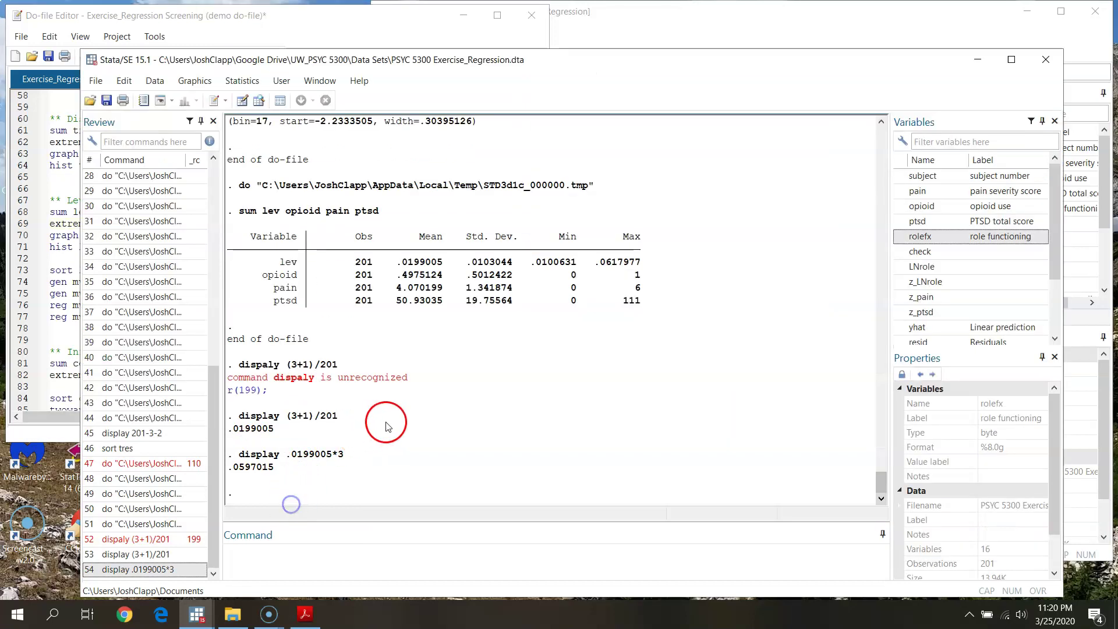
scroll(385, 425, up, 5)
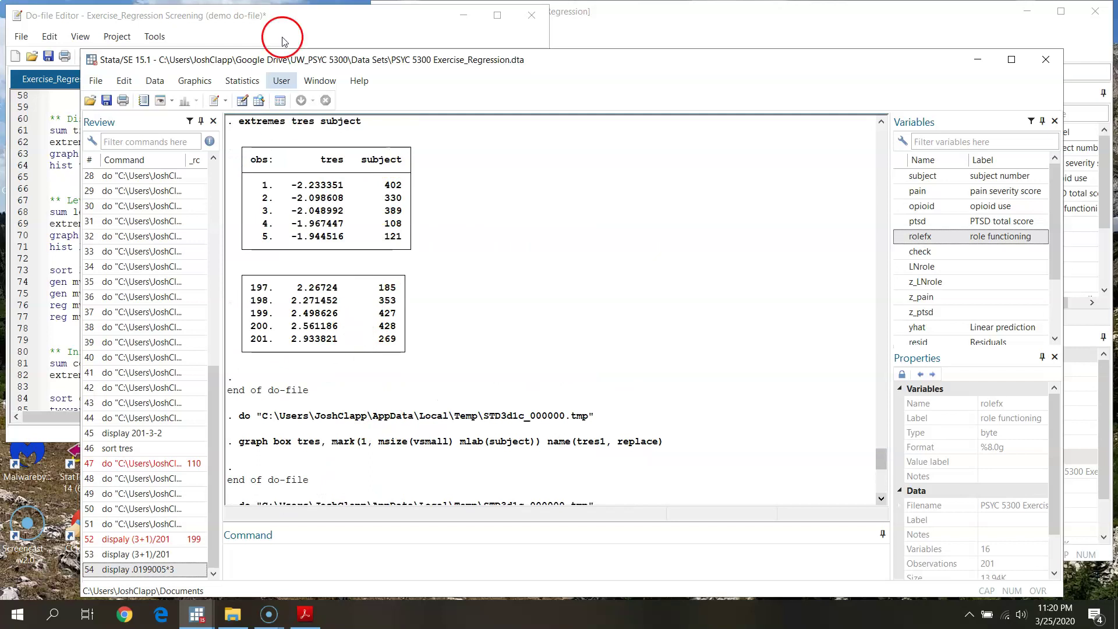
Run only extremes lev subject LNrole opioid pain ptsd, high from the do-file and bring the resulting listing into view.
click(330, 25)
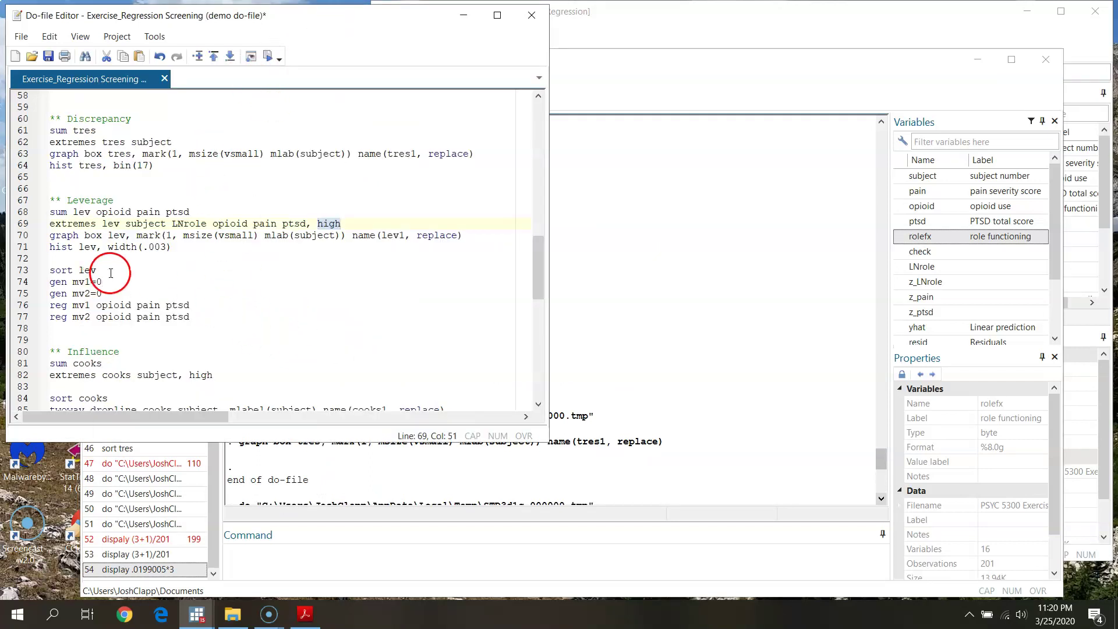
click(12, 224)
click(269, 56)
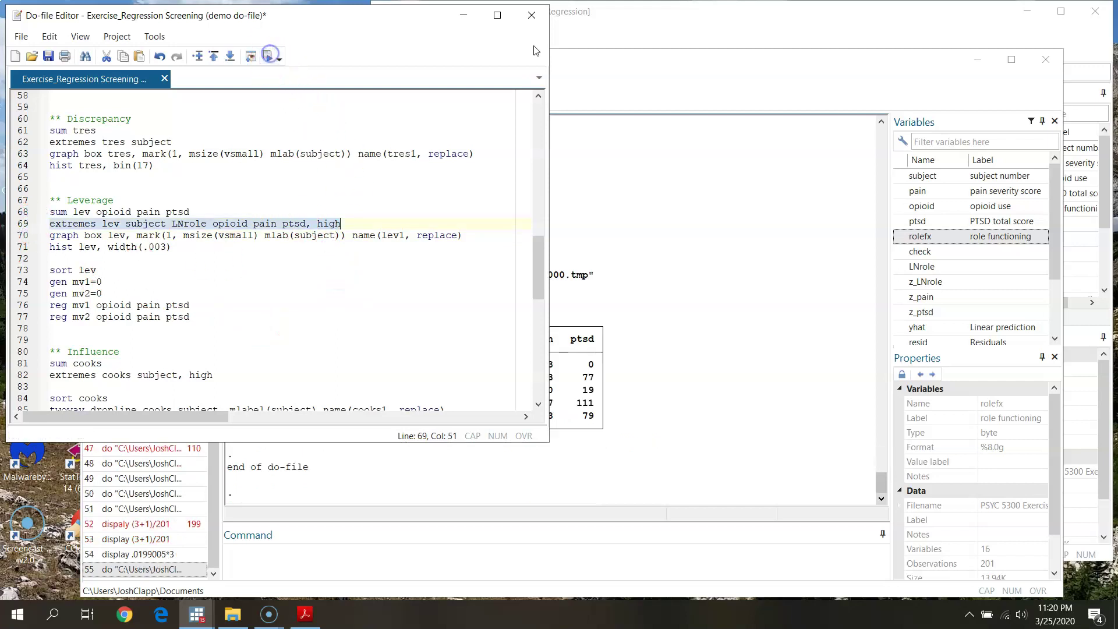
click(724, 88)
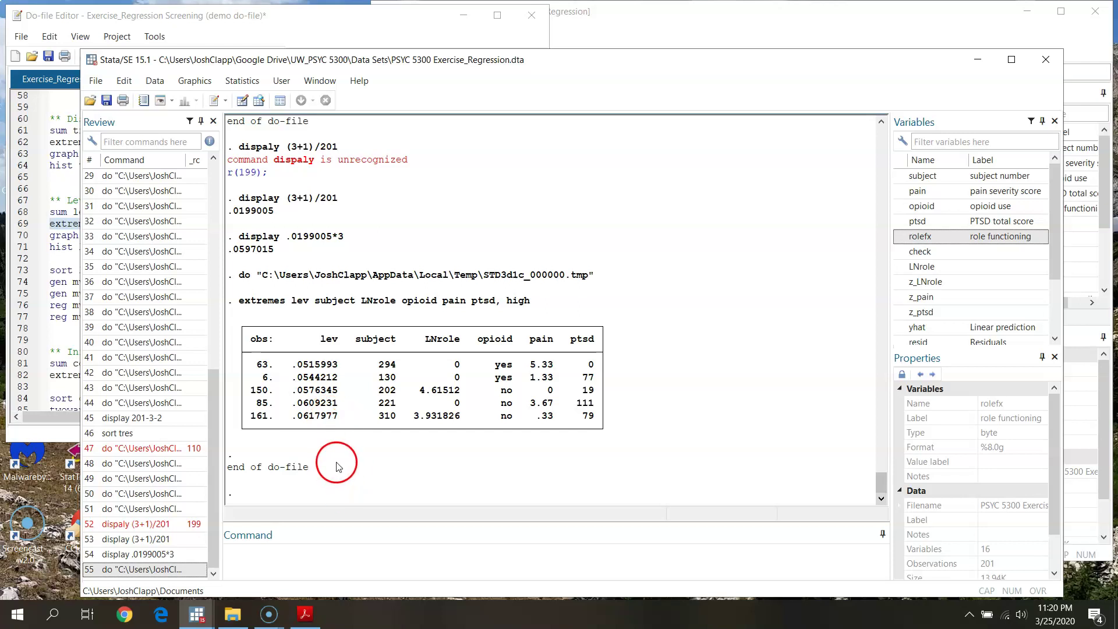
Check the observation numbers in the high-leverage listing against the row order in the Data Editor.
click(789, 19)
click(359, 61)
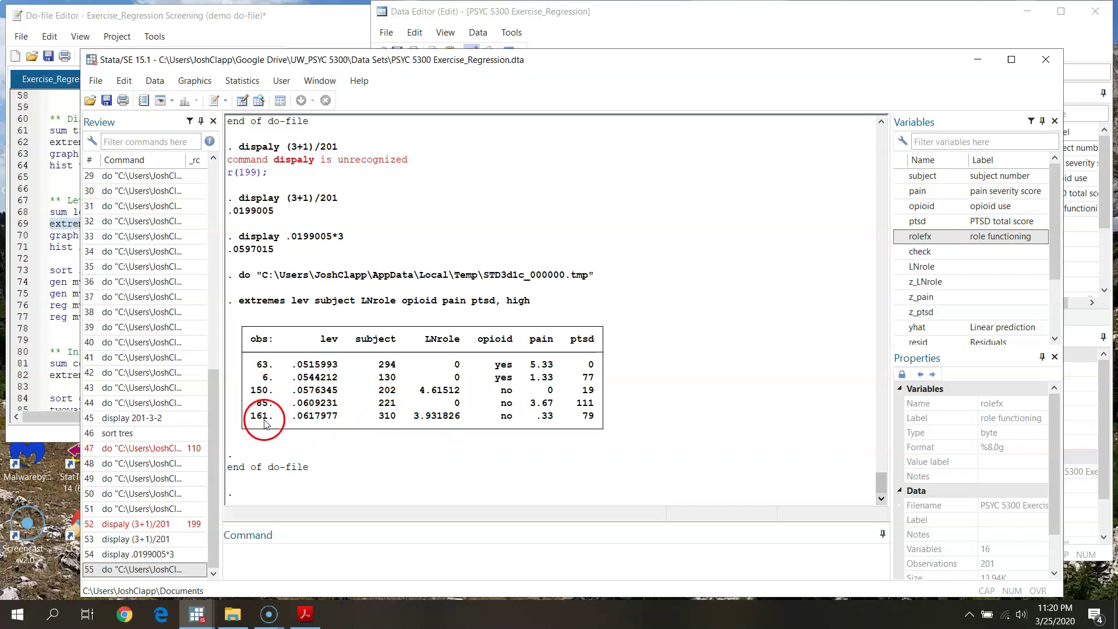
click(895, 43)
mouse_move(629, 543)
mouse_down()
mouse_move(579, 527)
mouse_move(619, 527)
mouse_up()
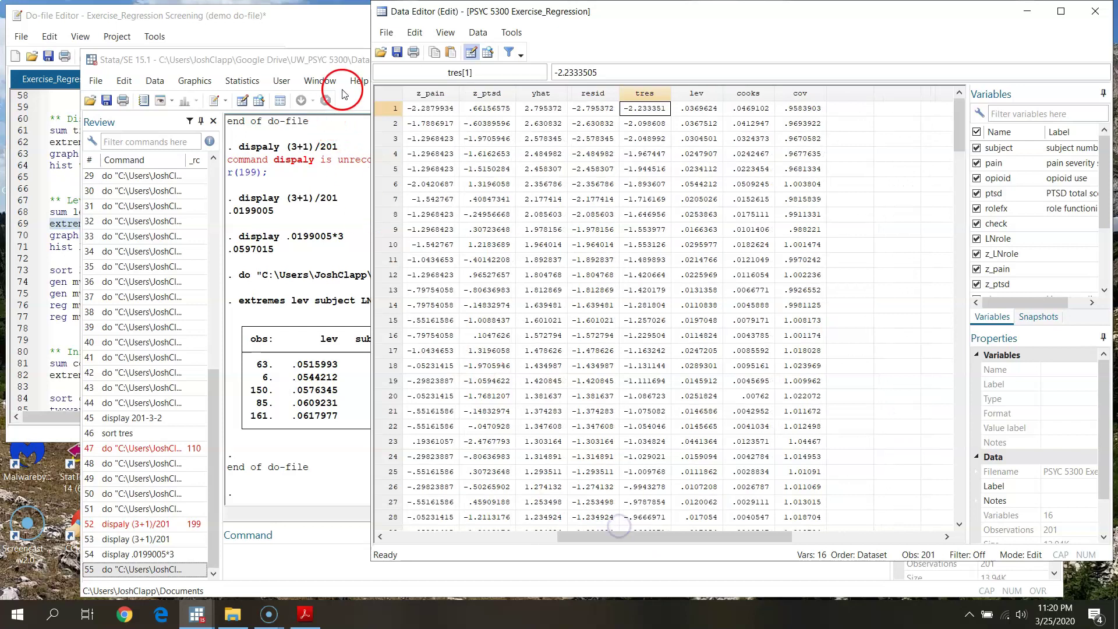
click(356, 71)
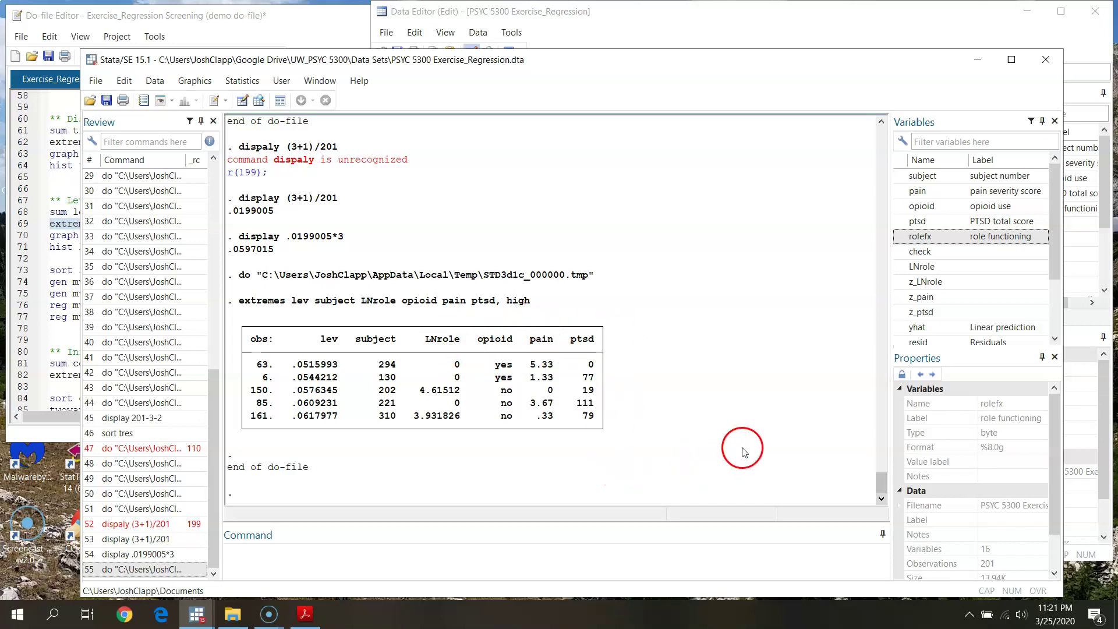
Compare the high-leverage cases' opioid, pain and ptsd values with the means in the summary table, focusing on subject 221.
scroll(652, 364, up, 1)
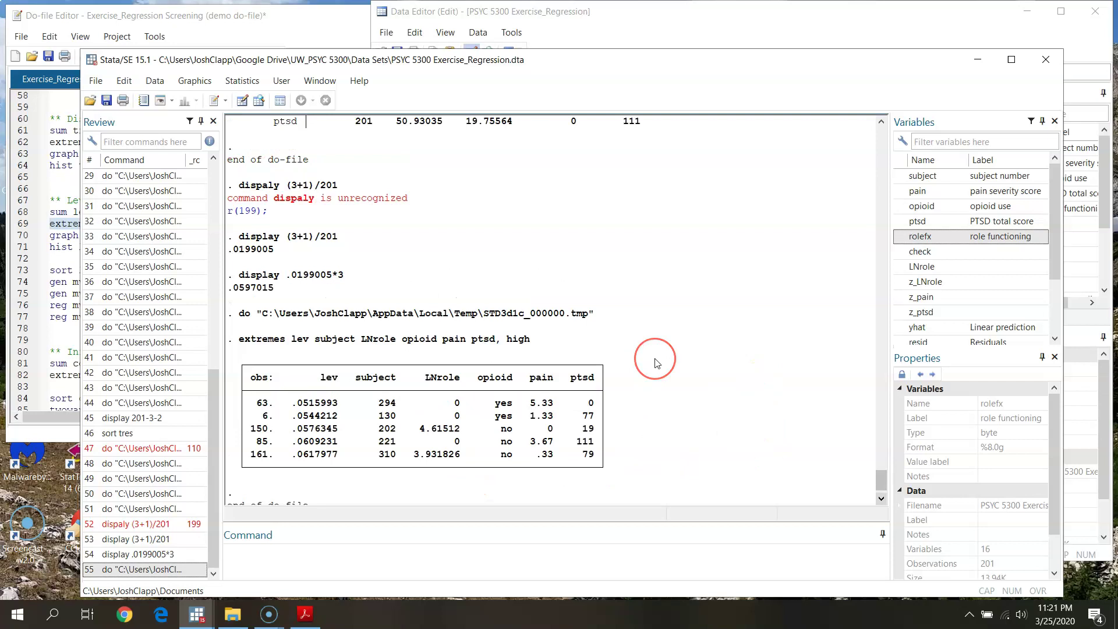
scroll(656, 363, up, 1)
drag(739, 52, 744, 14)
drag(883, 485, 889, 476)
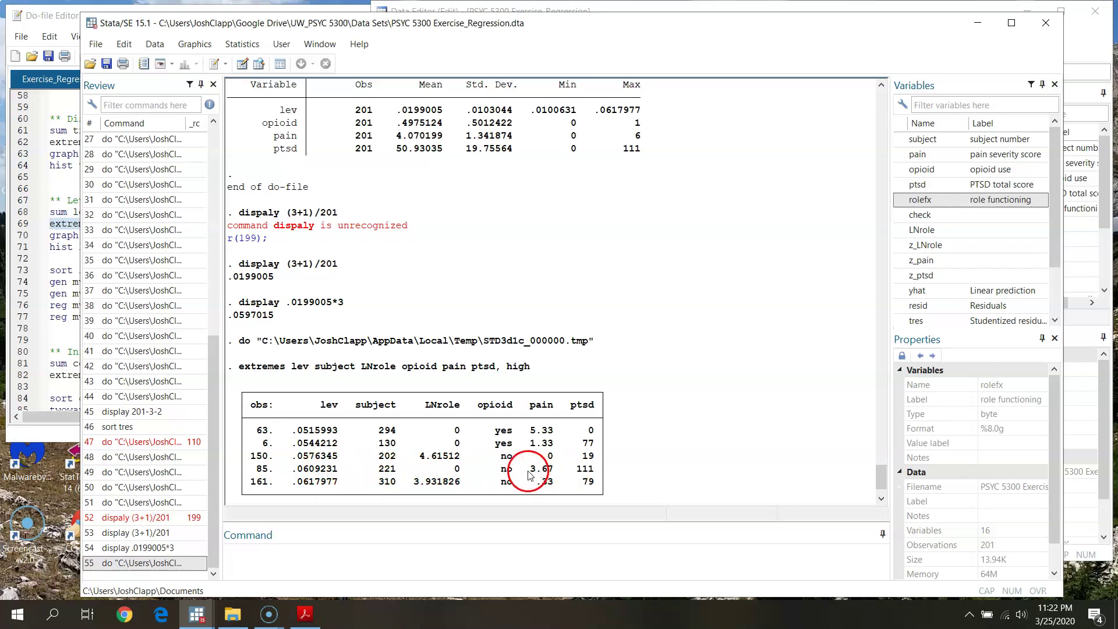
click(406, 134)
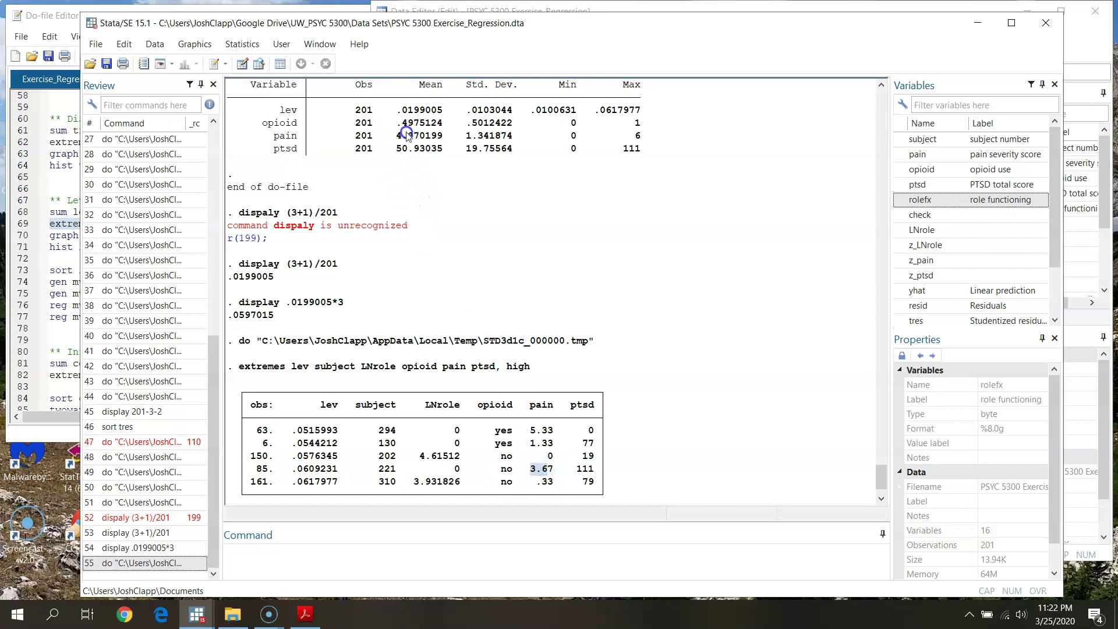
click(584, 469)
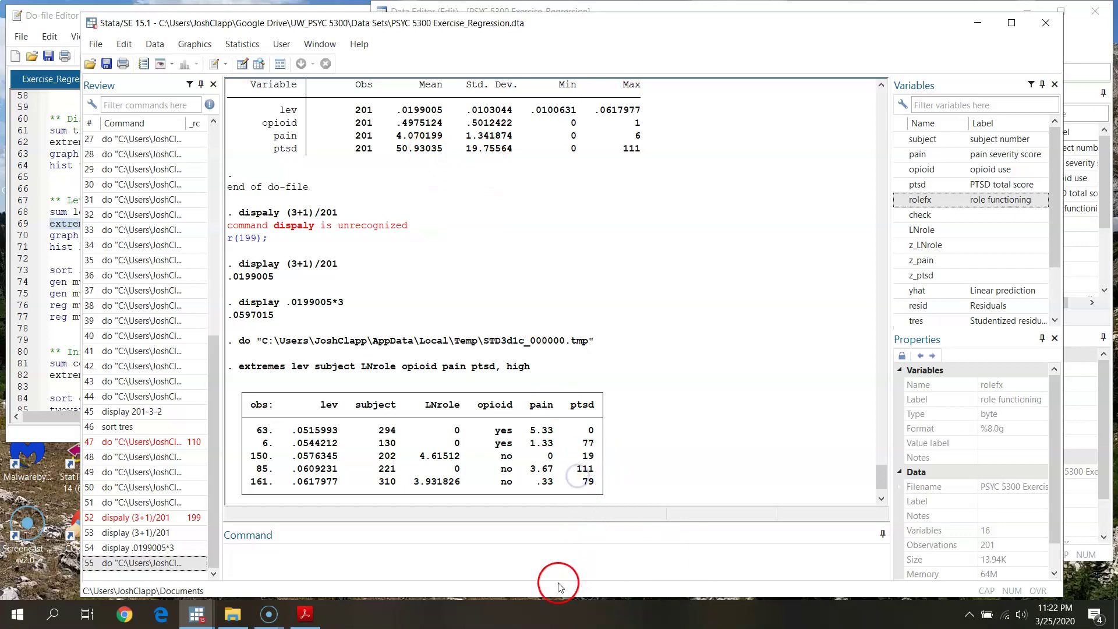
scroll(617, 436, down, 2)
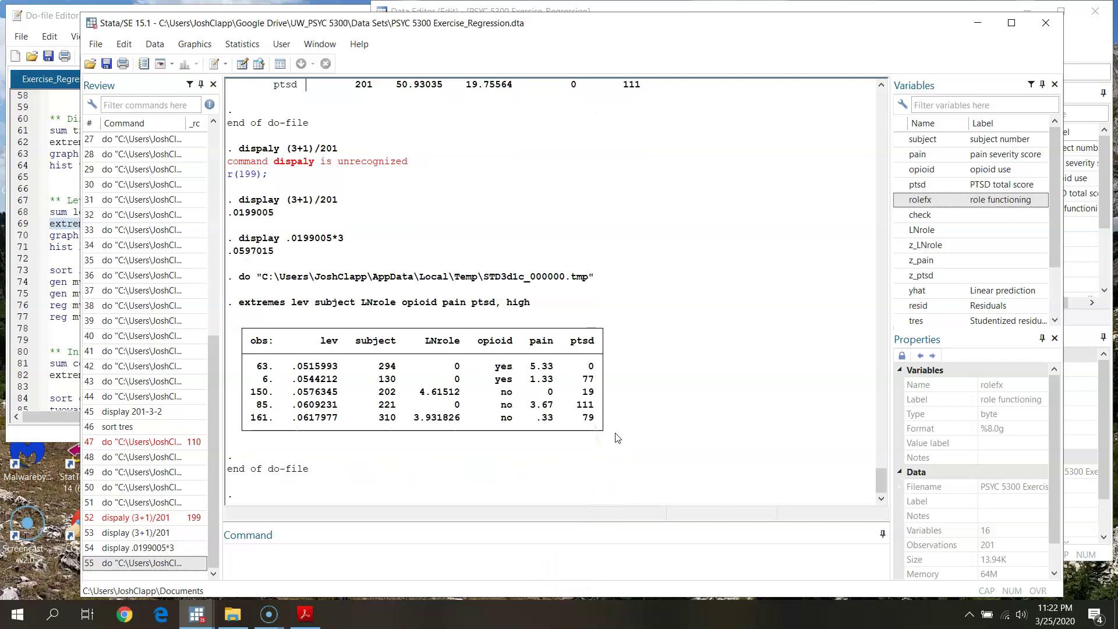
Run only the do-file's graph box lev line with subject labels and inspect the plotted high-leverage cases.
click(64, 21)
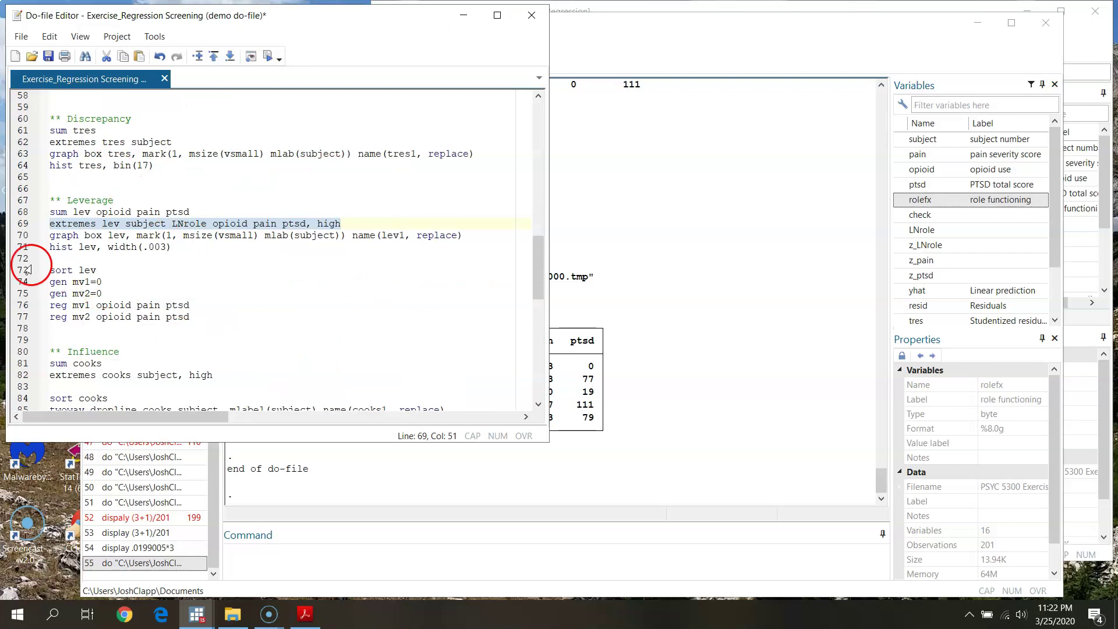
click(682, 36)
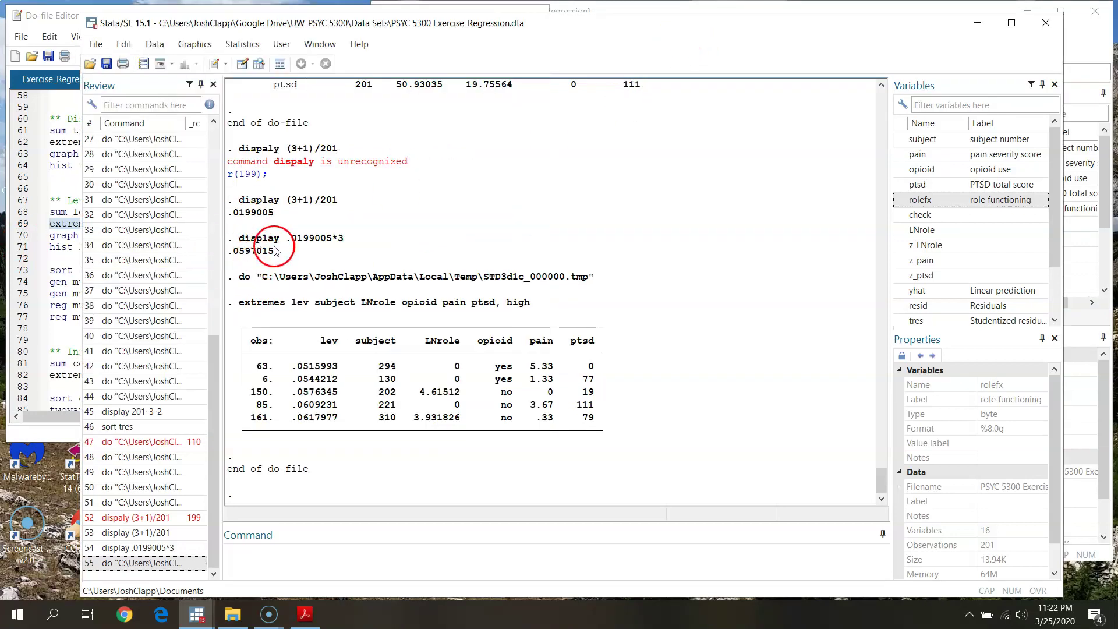
click(55, 26)
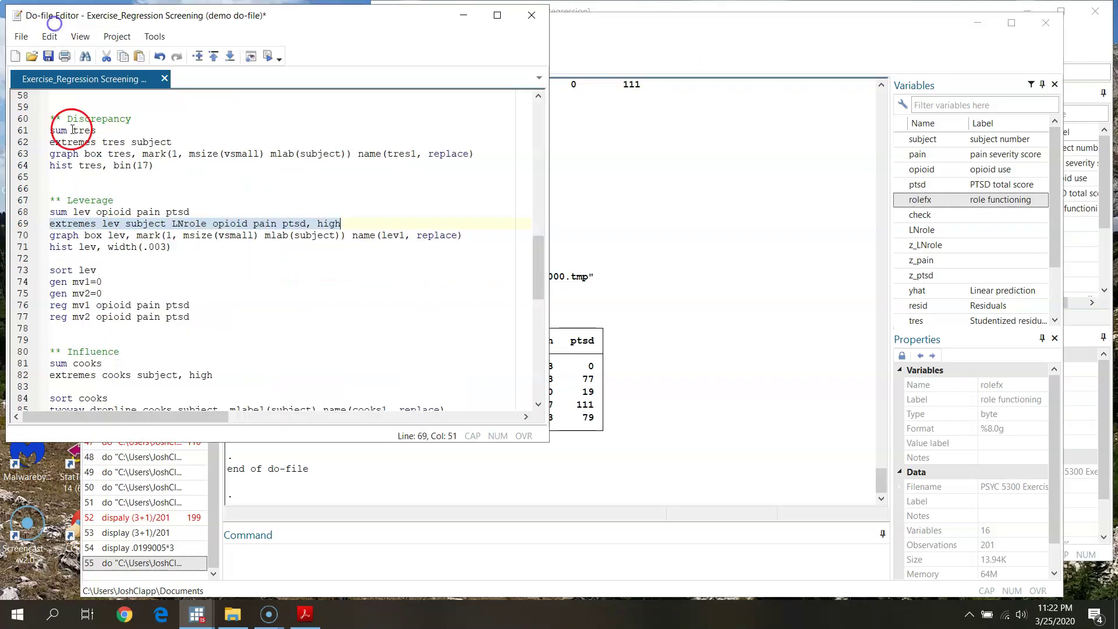
click(22, 235)
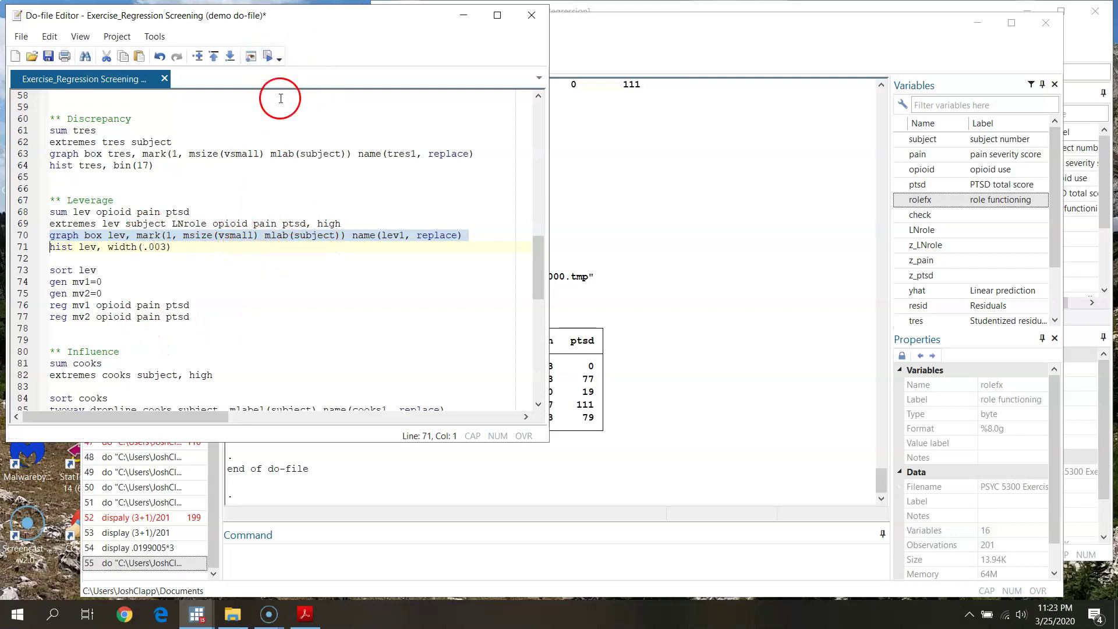
click(267, 57)
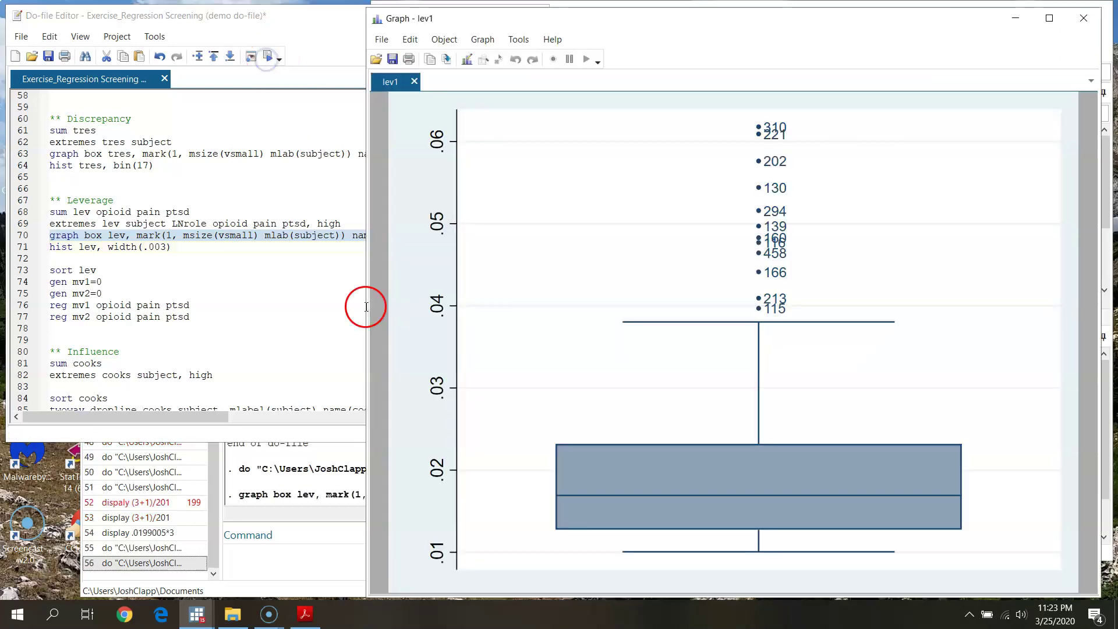
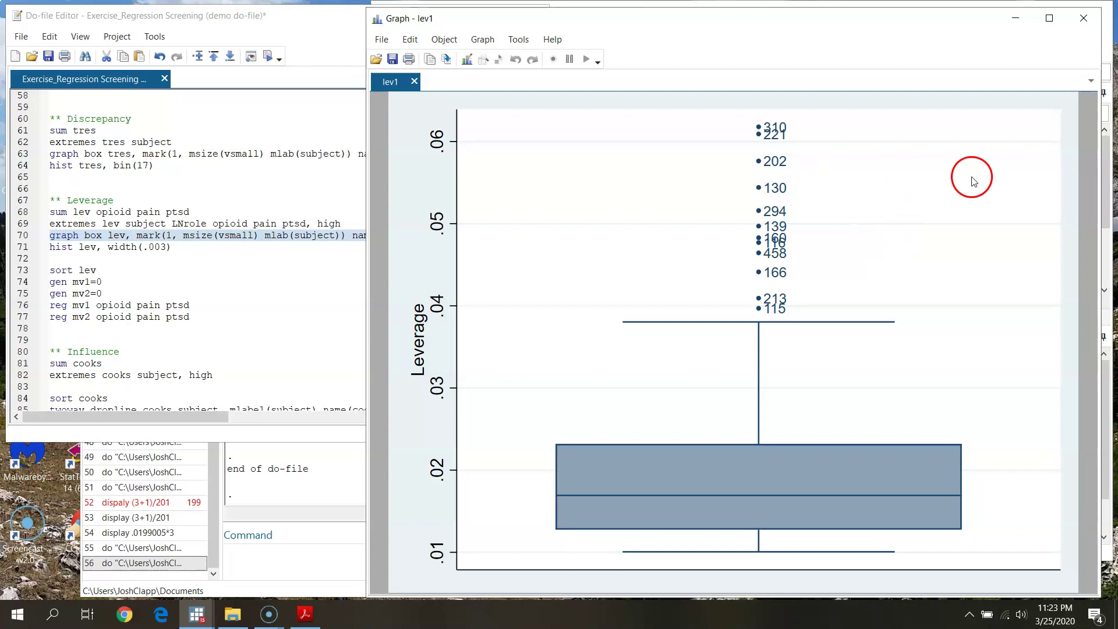
click(1087, 23)
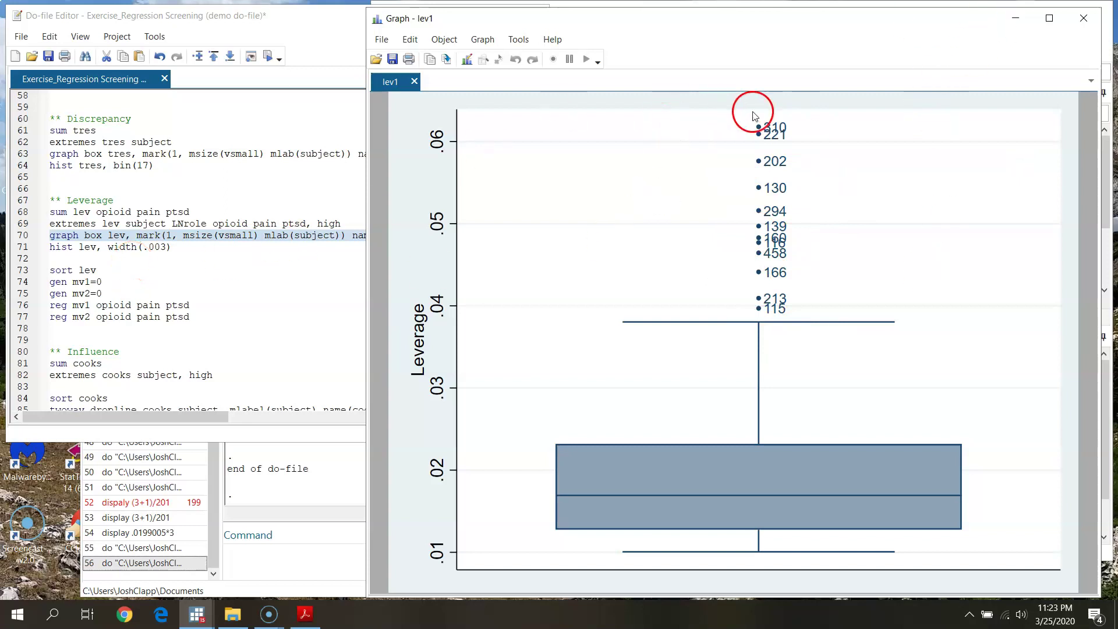
Change the leverage histogram line to hist lev, bin(17), run only that line and view its graph and output.
click(1086, 26)
click(128, 275)
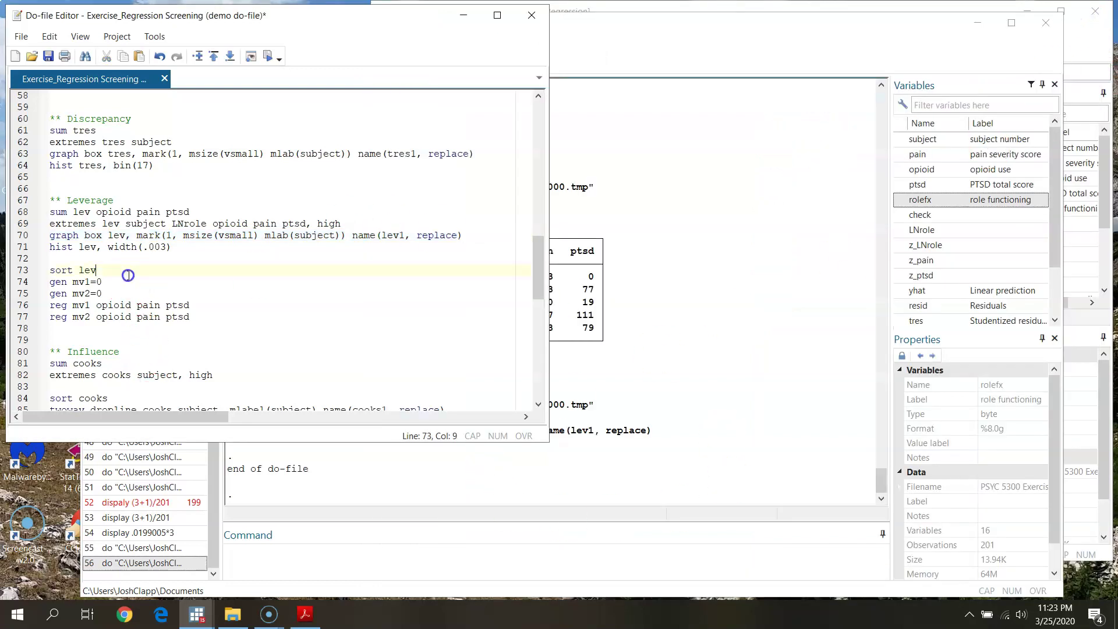
click(40, 251)
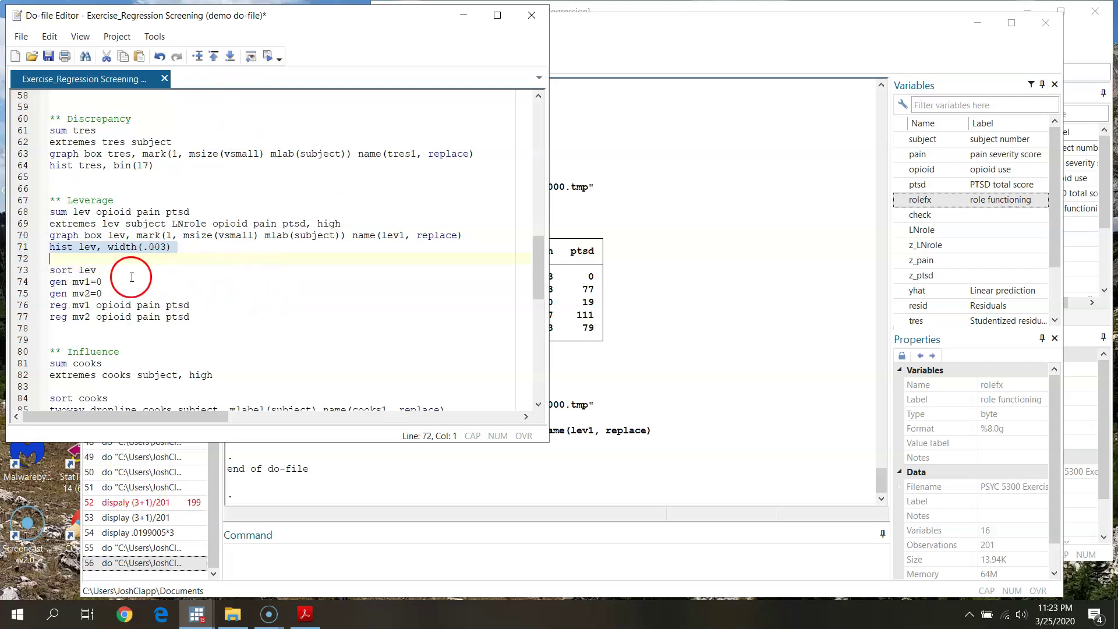
double_click(125, 249)
text(bin)
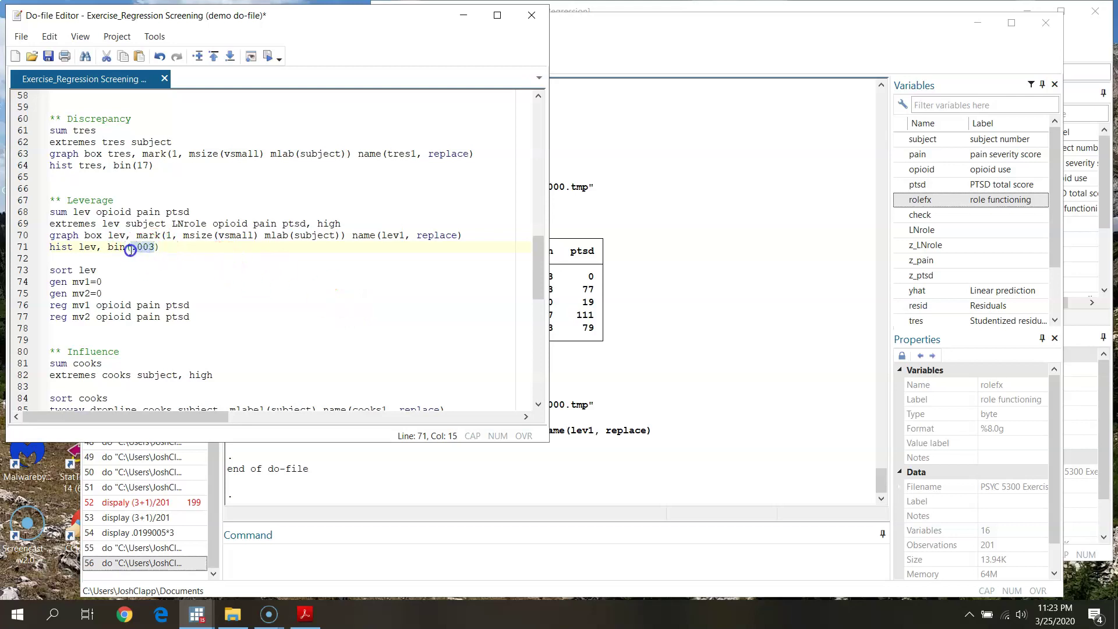
click(23, 247)
click(268, 55)
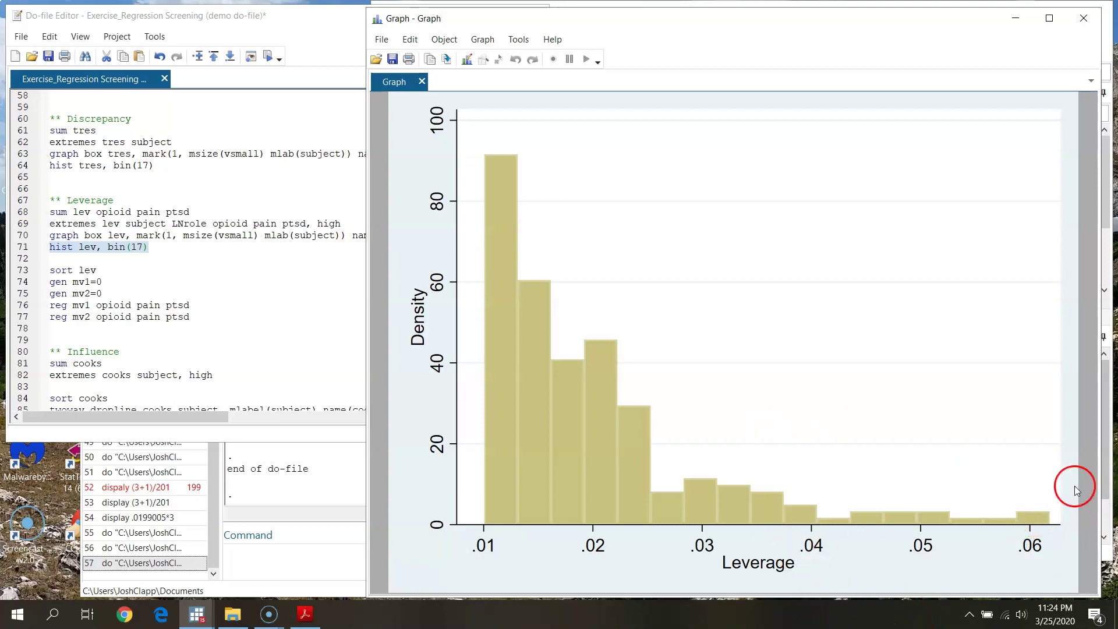
click(1081, 22)
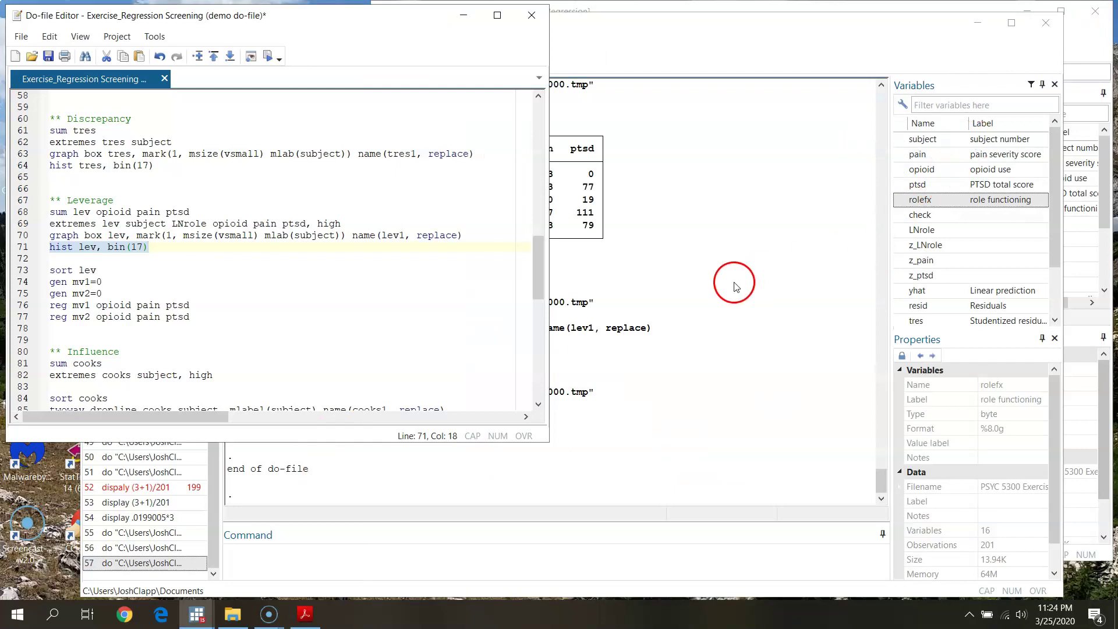
click(734, 286)
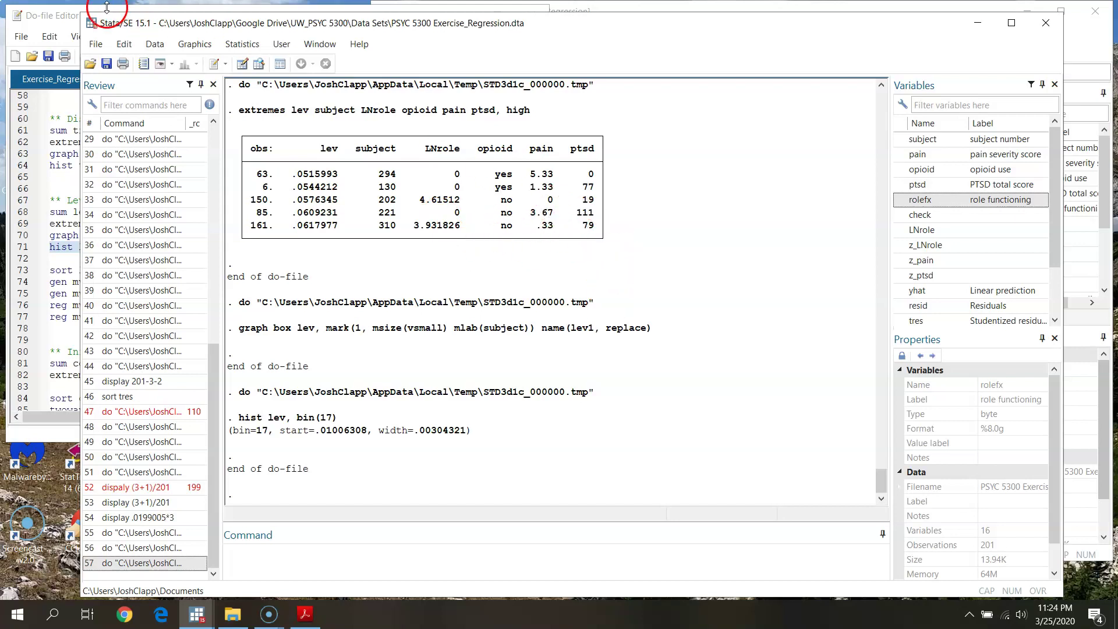
Run only sort lev from the do-file and show the lev column in the Data Editor.
click(53, 16)
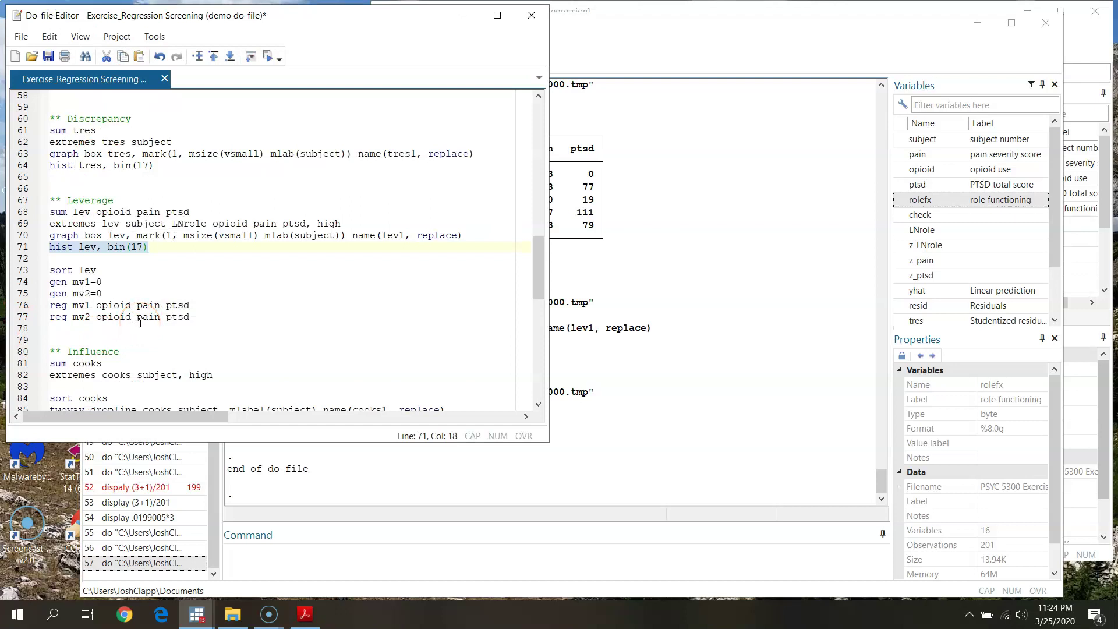
click(25, 274)
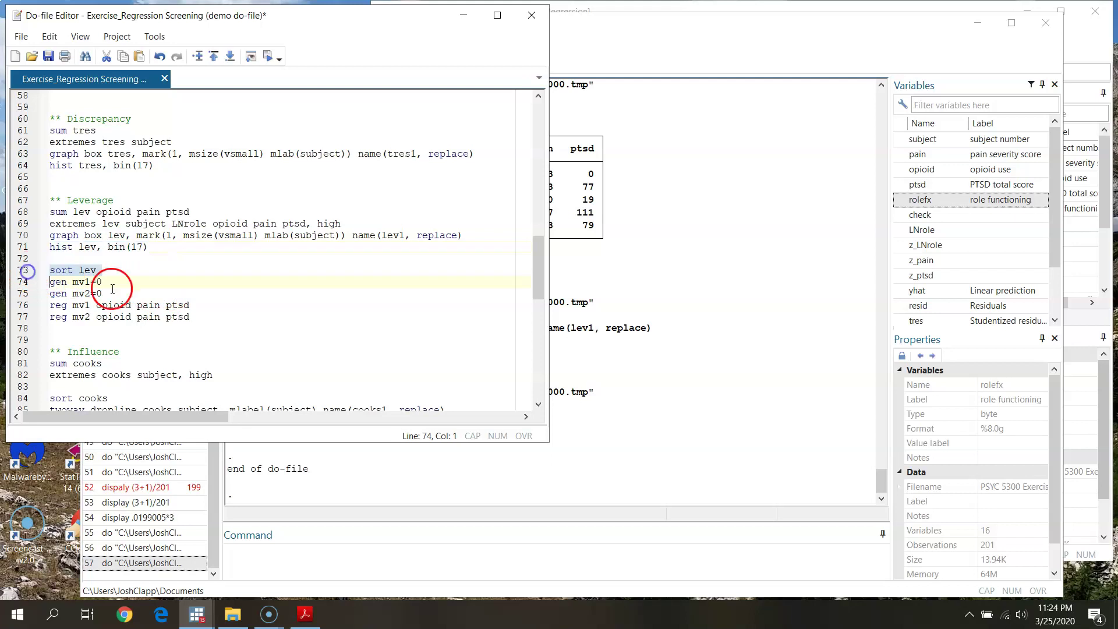
click(269, 56)
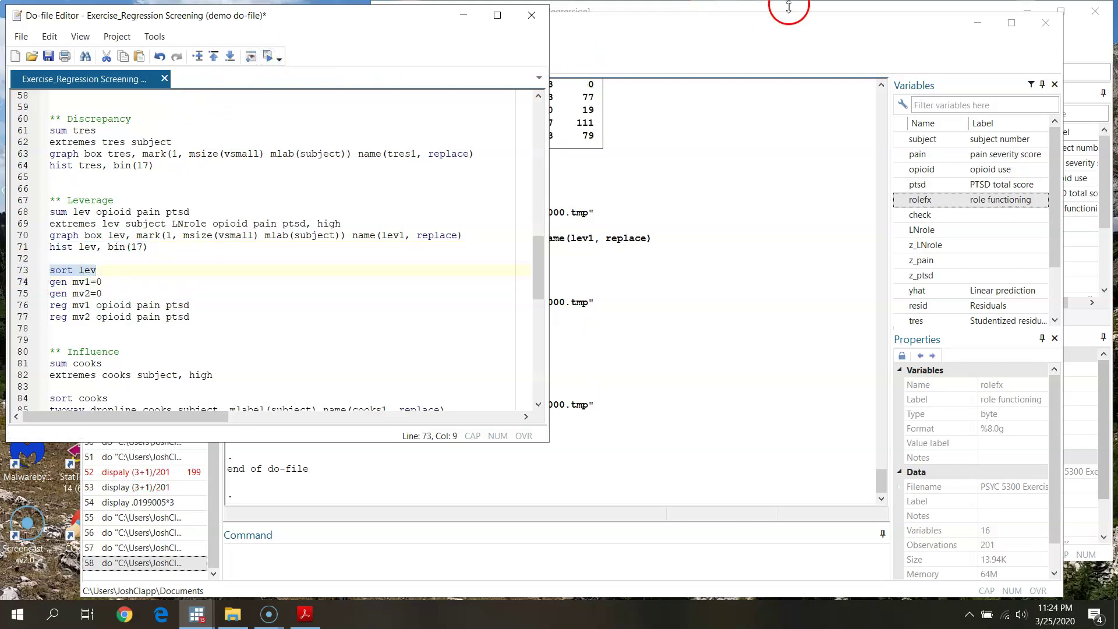
click(788, 6)
click(697, 93)
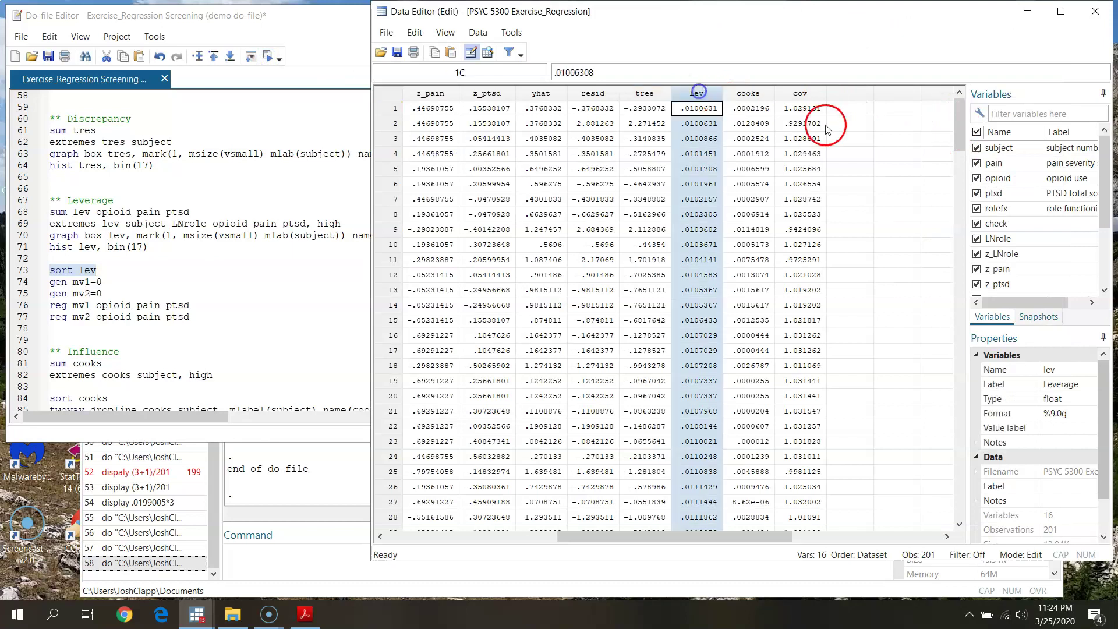
Examine the two highest-leverage rows, 200 and 201, in the sorted data, including their subject numbers.
drag(958, 115, 945, 462)
click(705, 304)
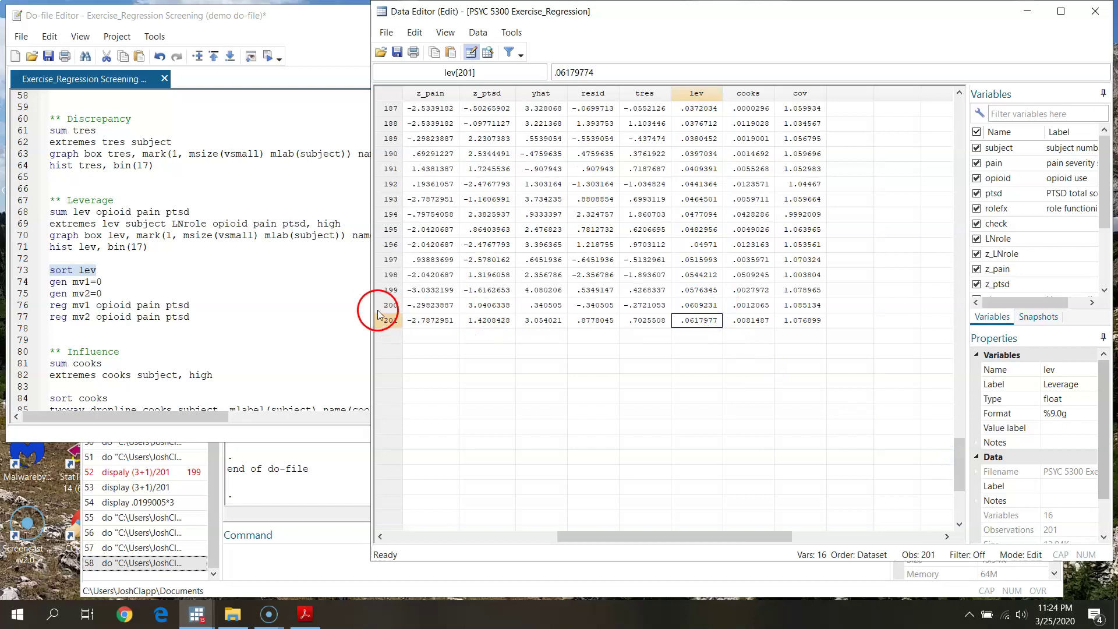
drag(390, 305, 393, 329)
drag(669, 532, 457, 509)
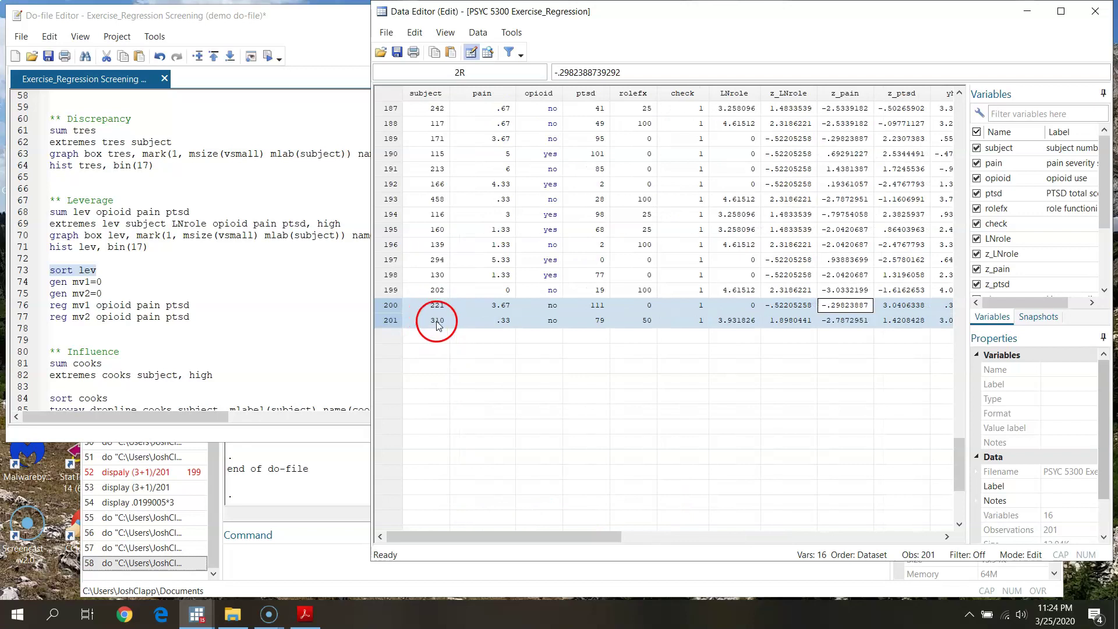
drag(598, 529, 795, 531)
click(750, 311)
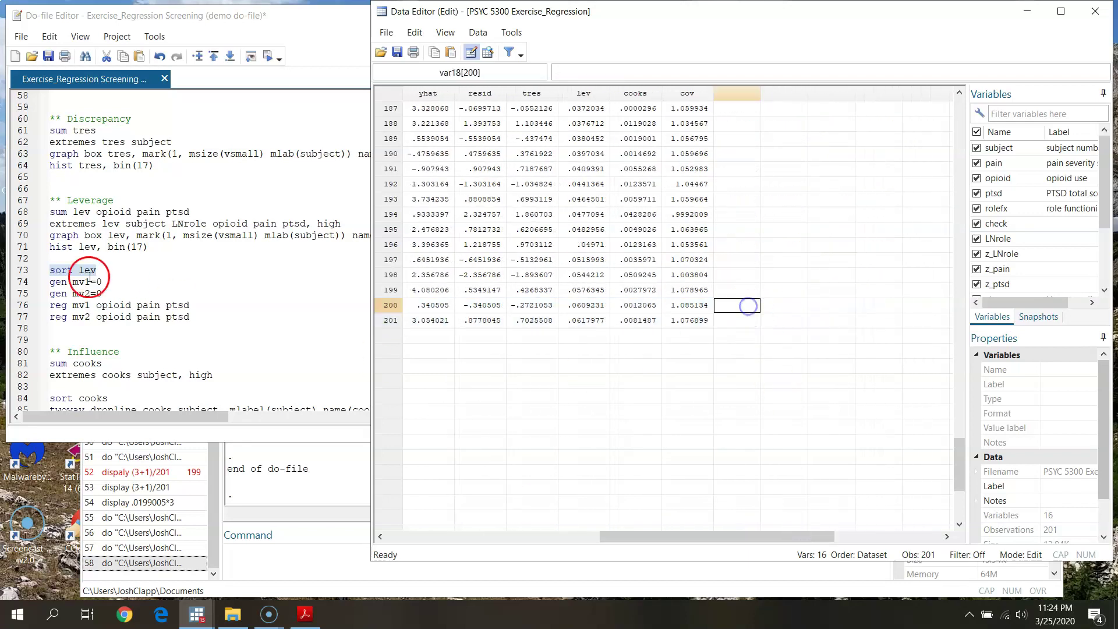
Run only the do-file lines gen mv1=0 and gen mv2=0.
click(111, 282)
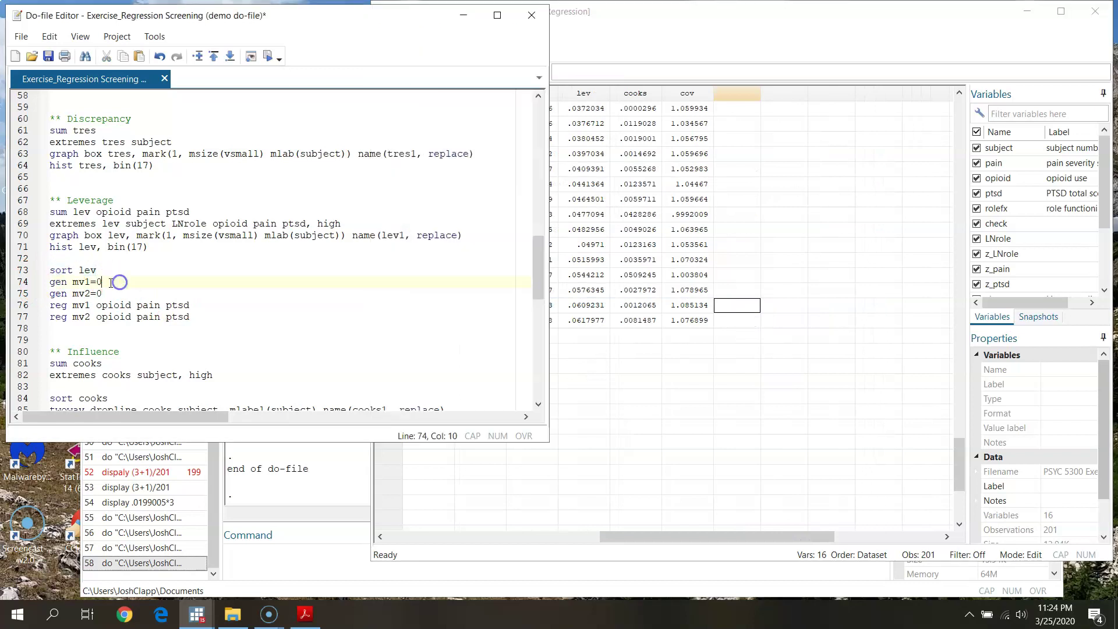
click(23, 282)
click(77, 294)
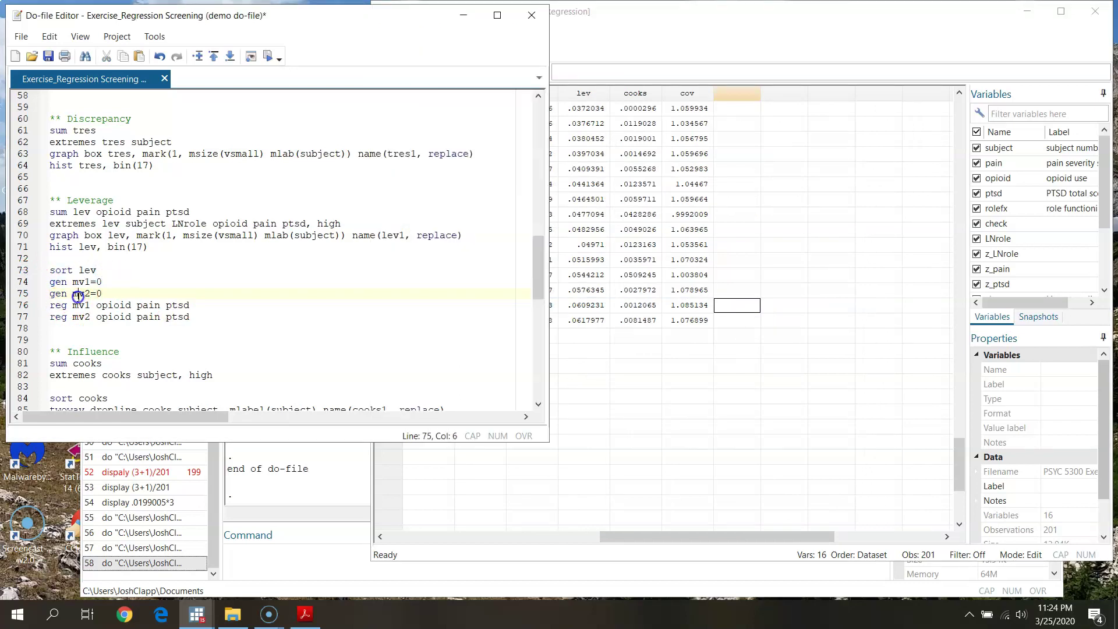
click(29, 285)
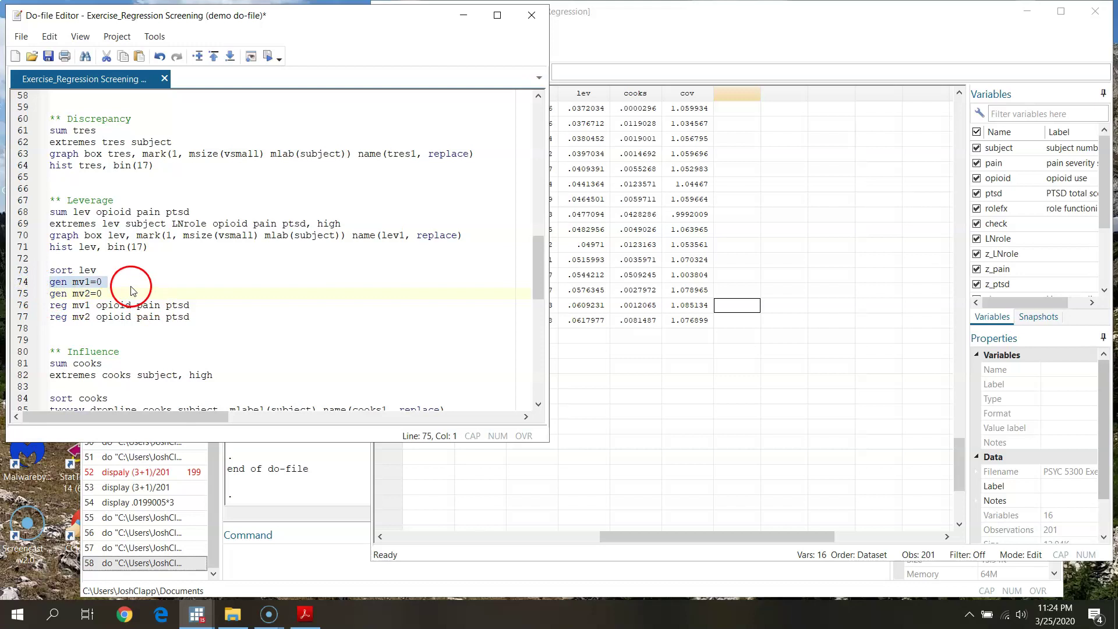
click(92, 294)
drag(25, 282, 25, 291)
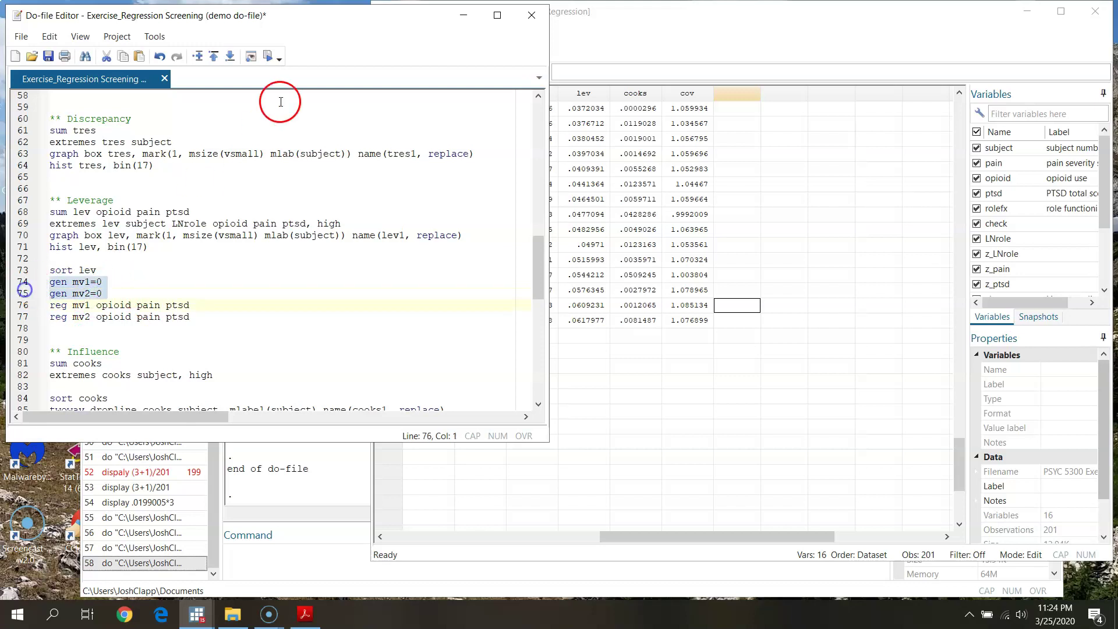
click(269, 56)
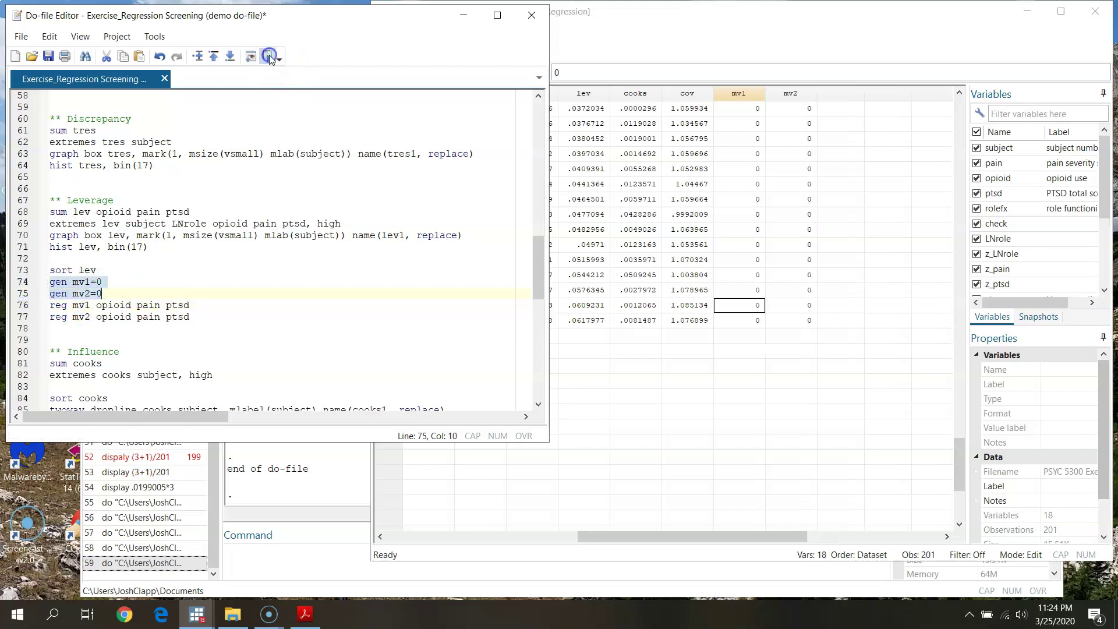
Check the new mv1 and mv2 columns in the Data Editor down to the last observations.
click(732, 96)
click(790, 93)
drag(959, 478, 924, 456)
click(811, 448)
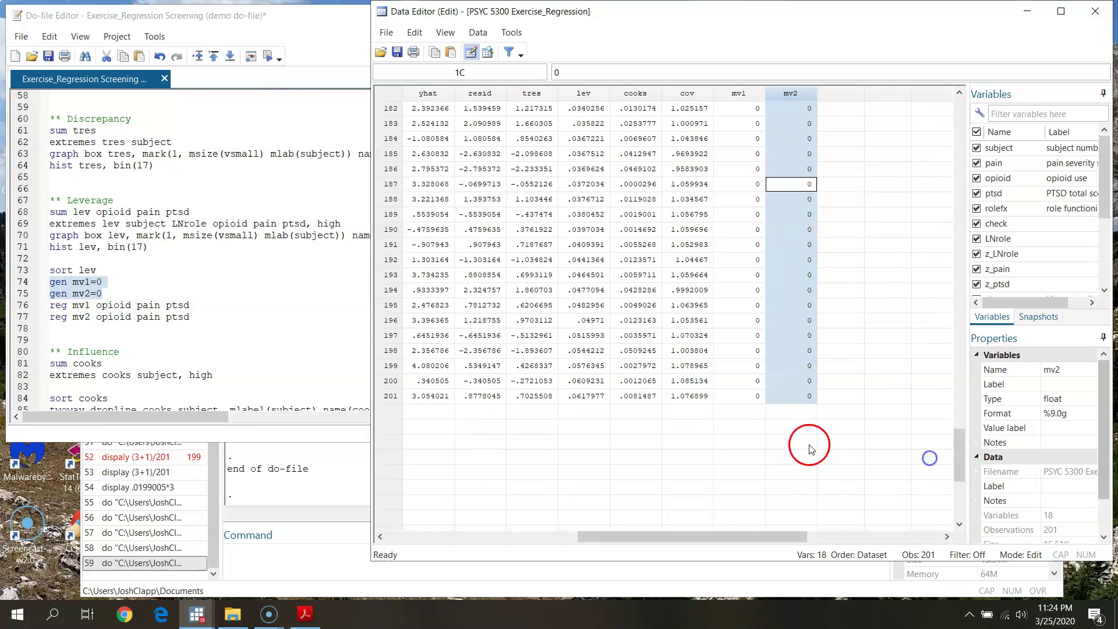
Set mv1 to 1 in row 201 and mv2 to 1 in row 200.
click(756, 397)
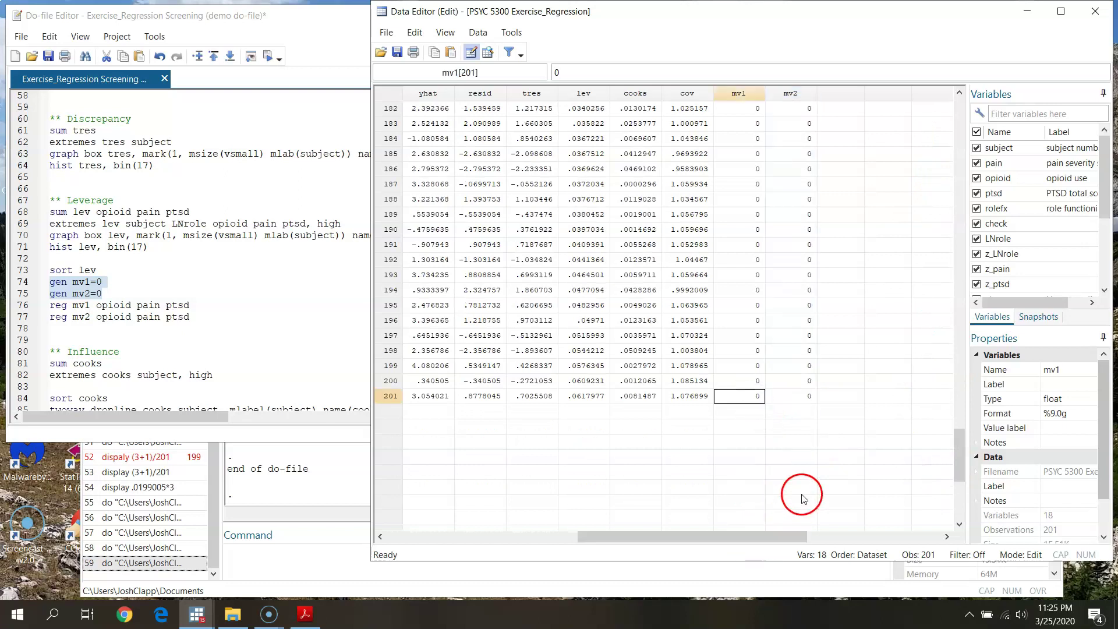
drag(789, 536, 756, 539)
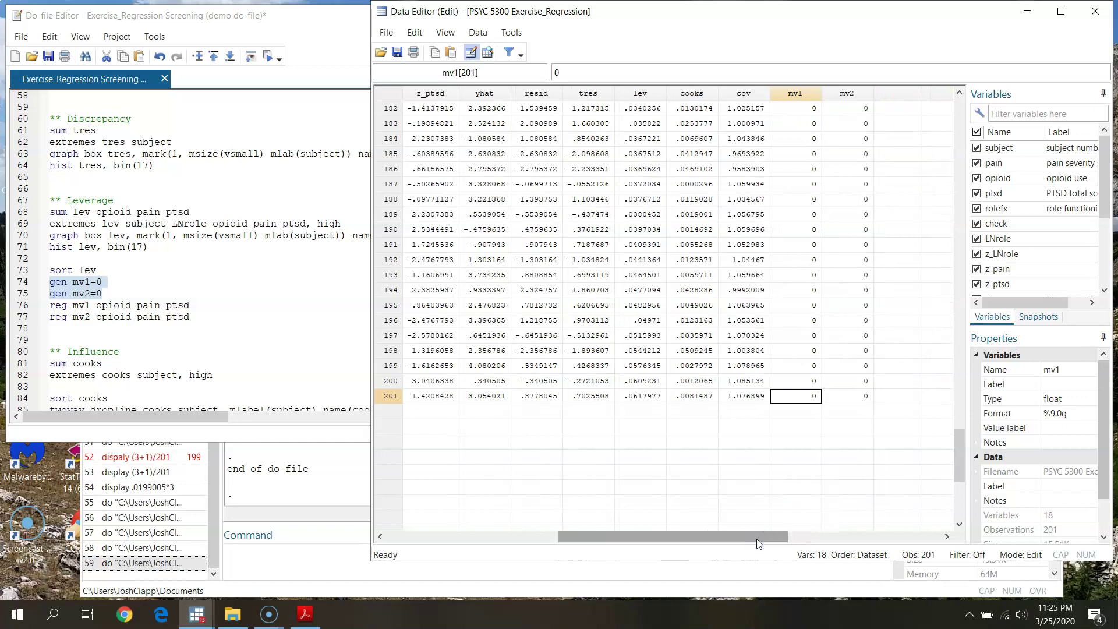
text(1)
key(Return)
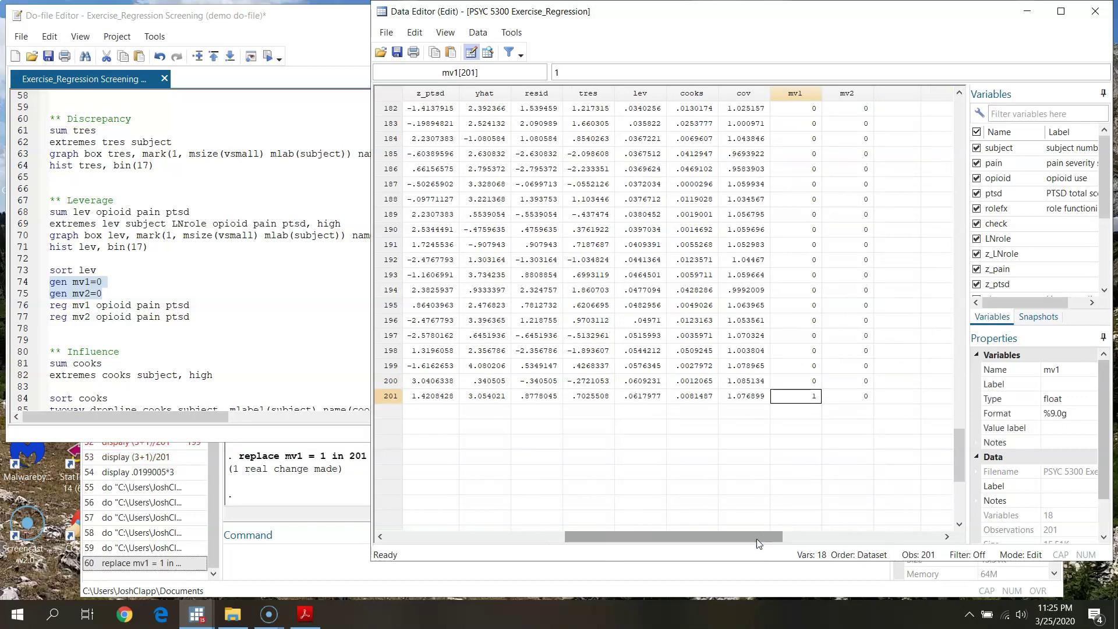
key(Right)
key(Up)
text(1)
key(Return)
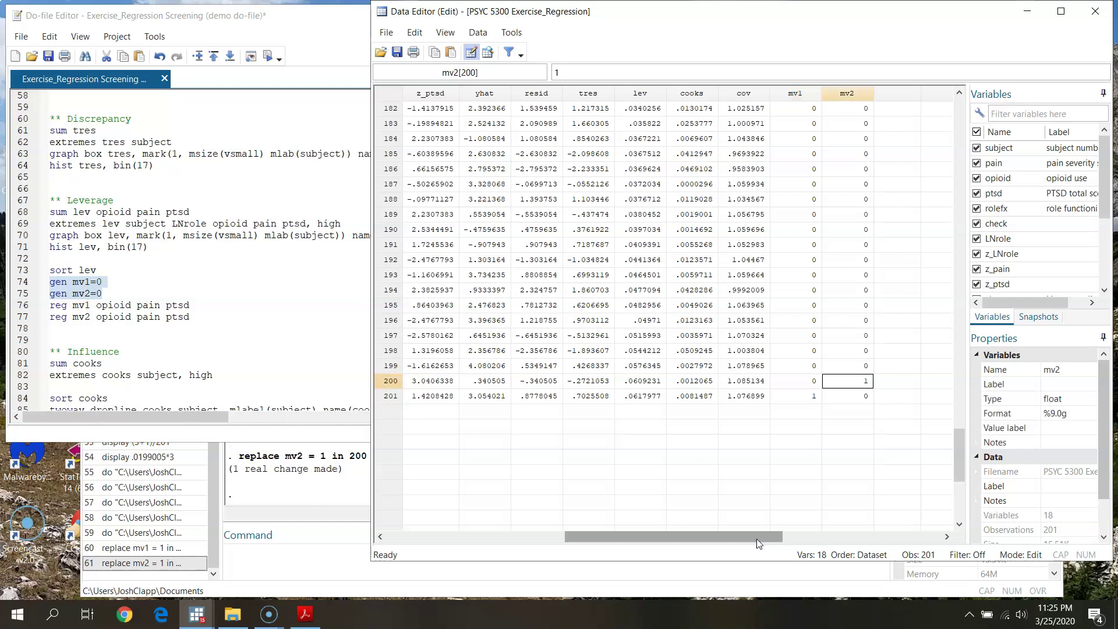
Review the mv1 and mv2 columns, comparing the flagged cells in rows 200 and 201.
click(795, 93)
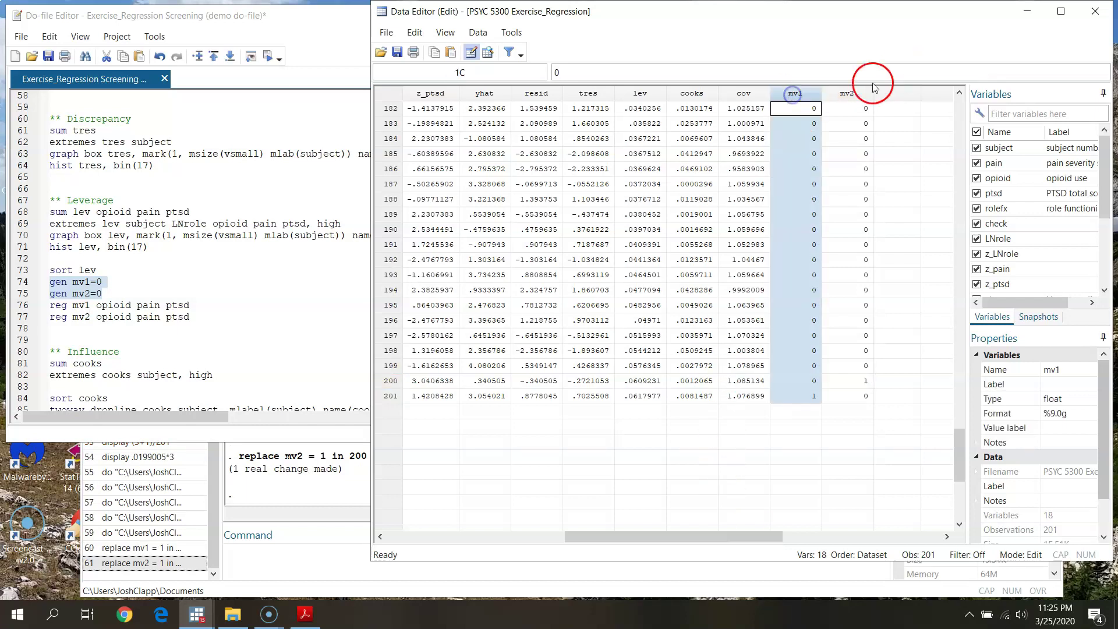
click(847, 93)
click(810, 407)
click(856, 381)
click(822, 405)
click(852, 384)
click(824, 406)
click(851, 383)
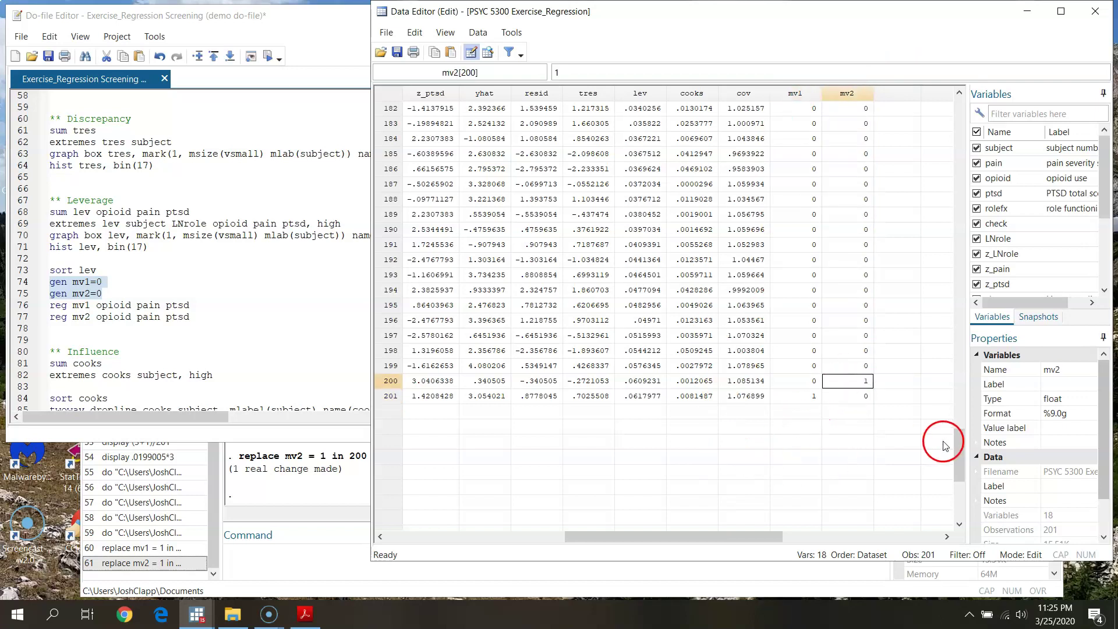
click(812, 399)
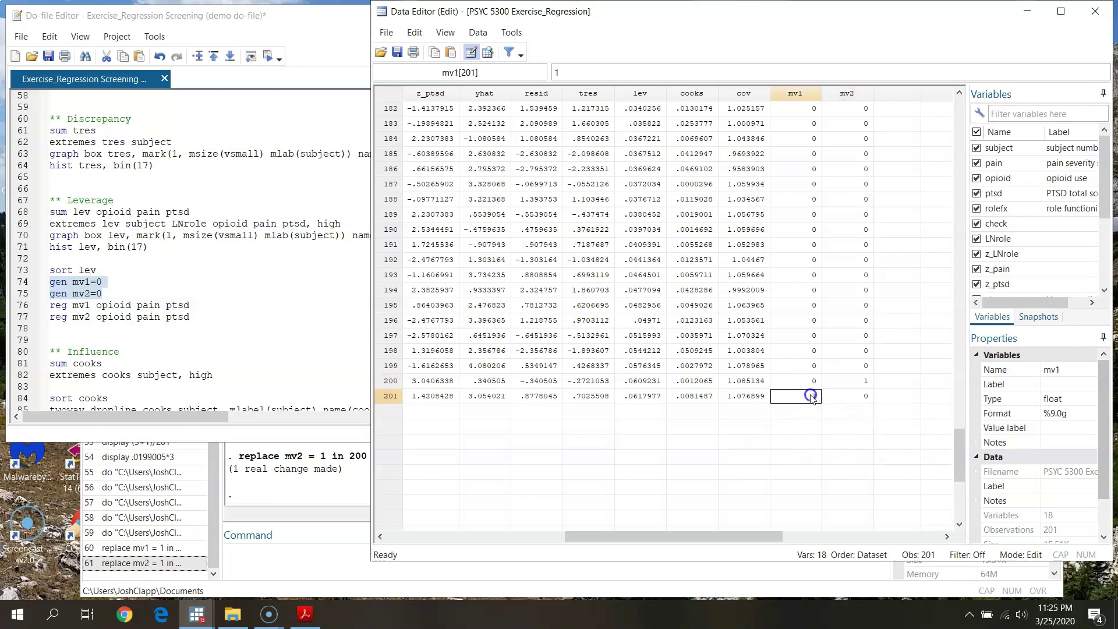
Run only reg mv1 opioid pain ptsd from the do-file and bring the regression output into view.
click(312, 22)
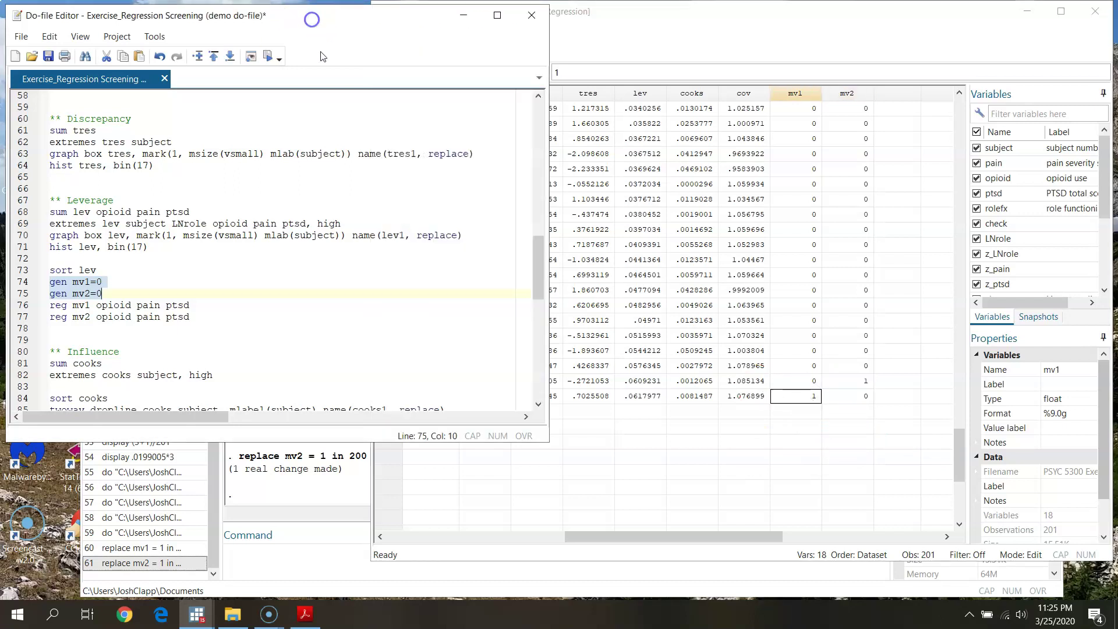
click(51, 307)
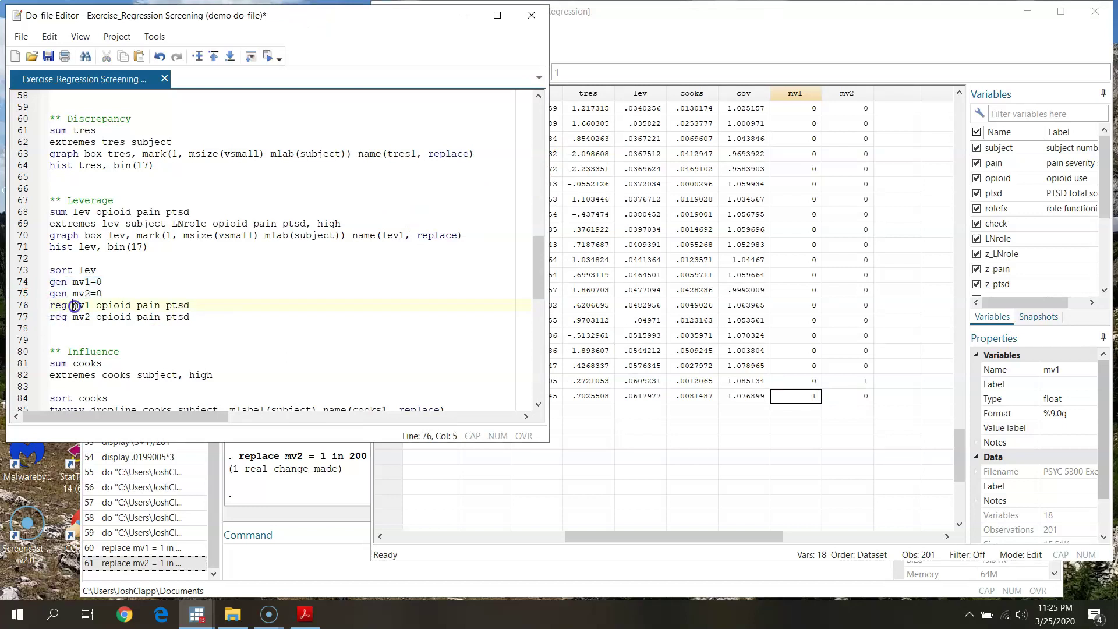
click(789, 92)
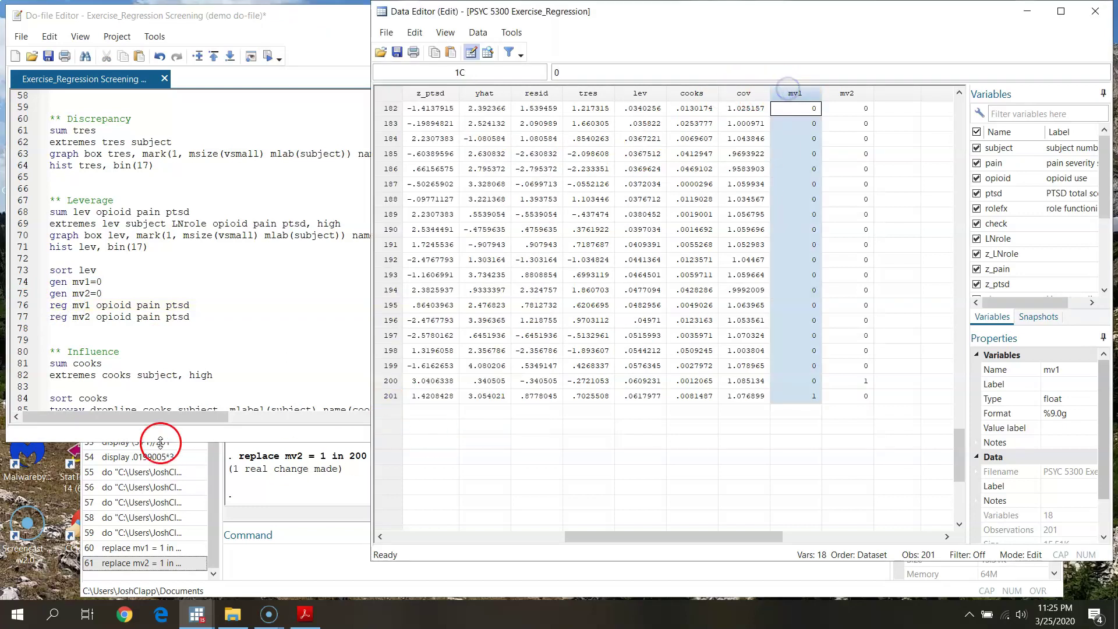
click(116, 306)
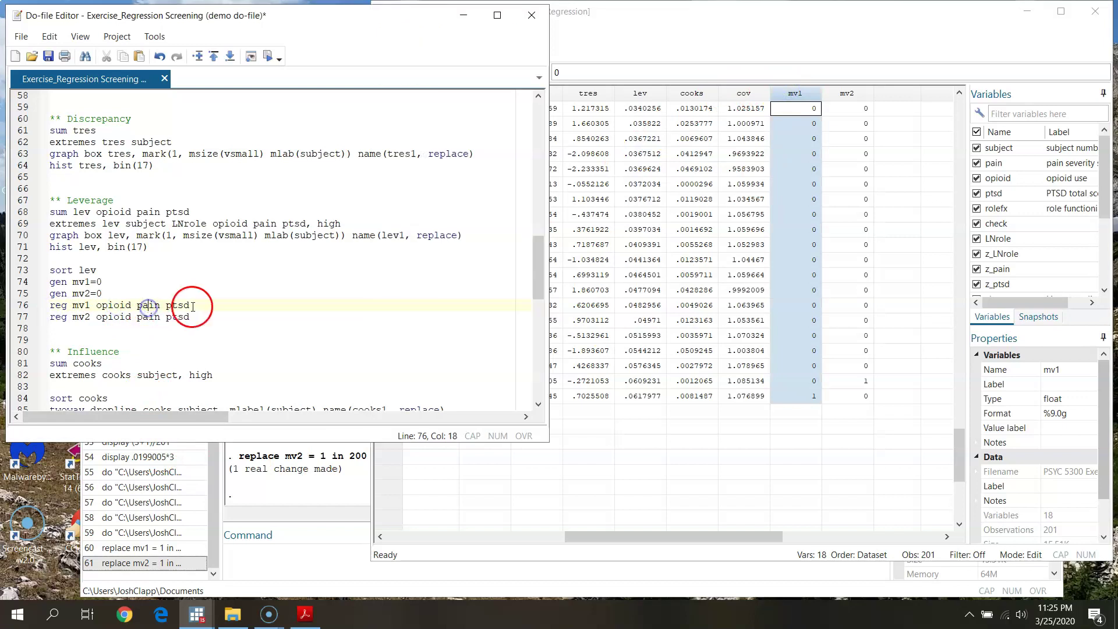
click(23, 305)
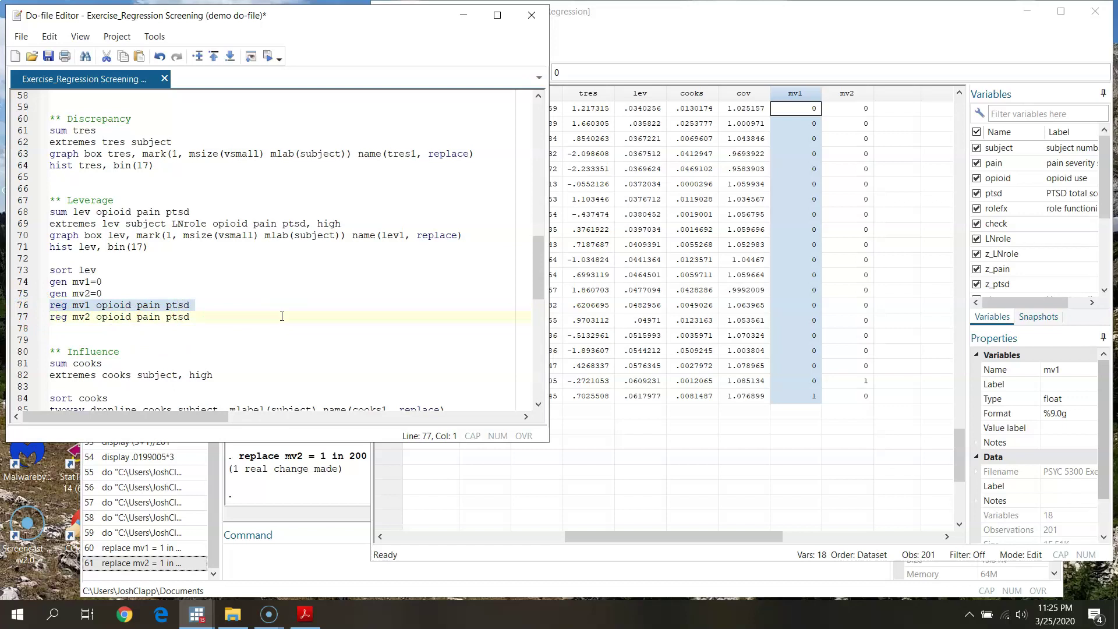
click(269, 57)
click(279, 114)
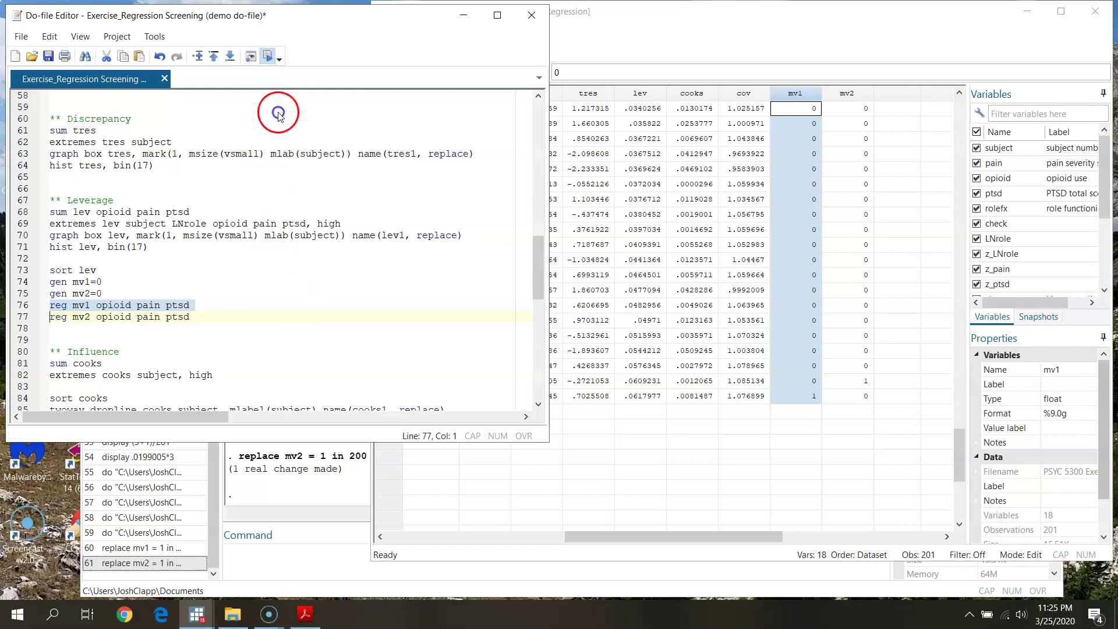
click(119, 307)
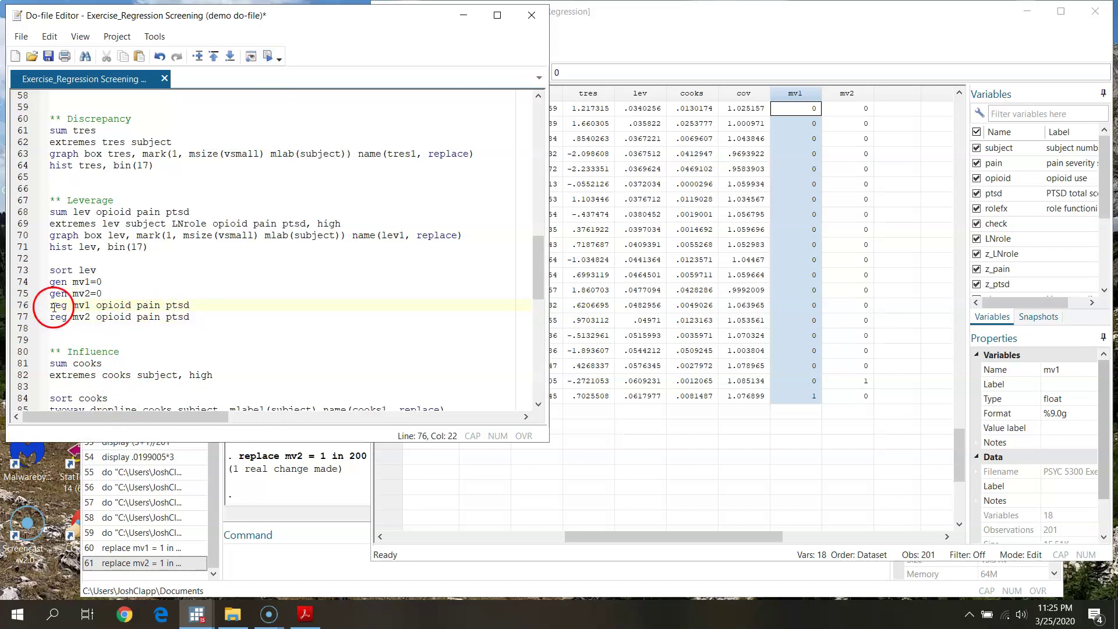
click(23, 306)
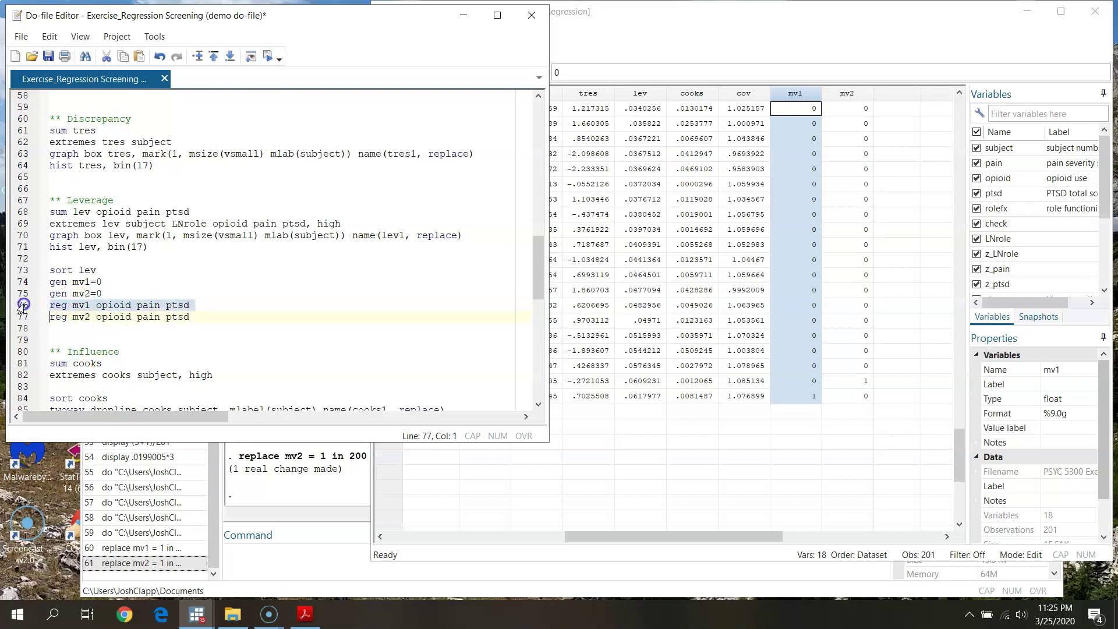
click(266, 56)
click(284, 475)
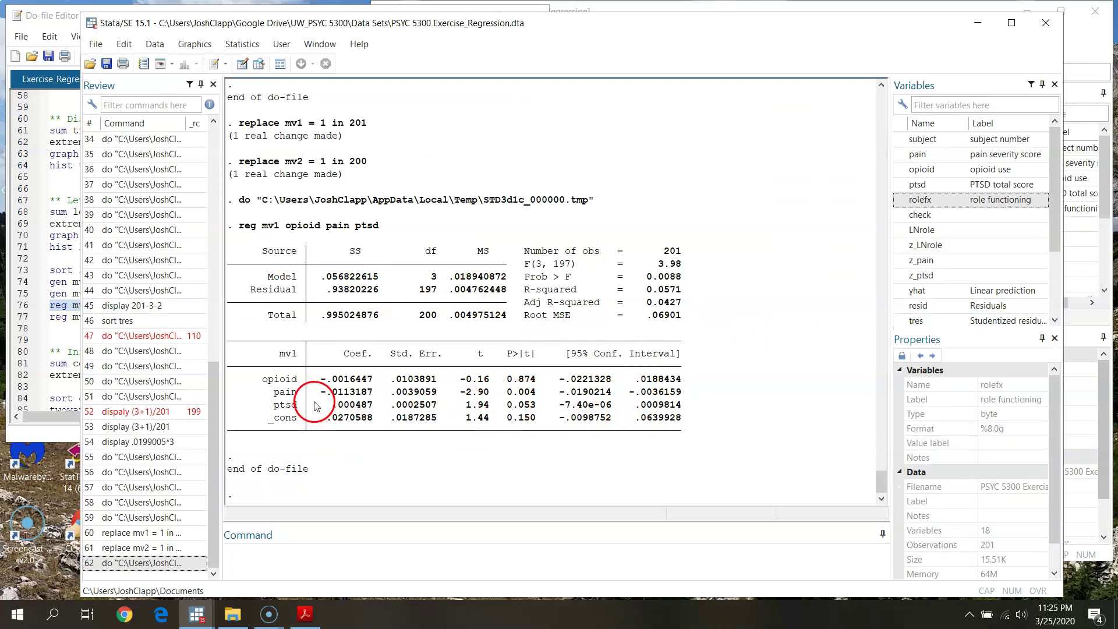
Examine the pain and ptsd rows of the mv1 regression, comparing them with the leverage summary and extremes tables in earlier output.
drag(353, 394, 552, 399)
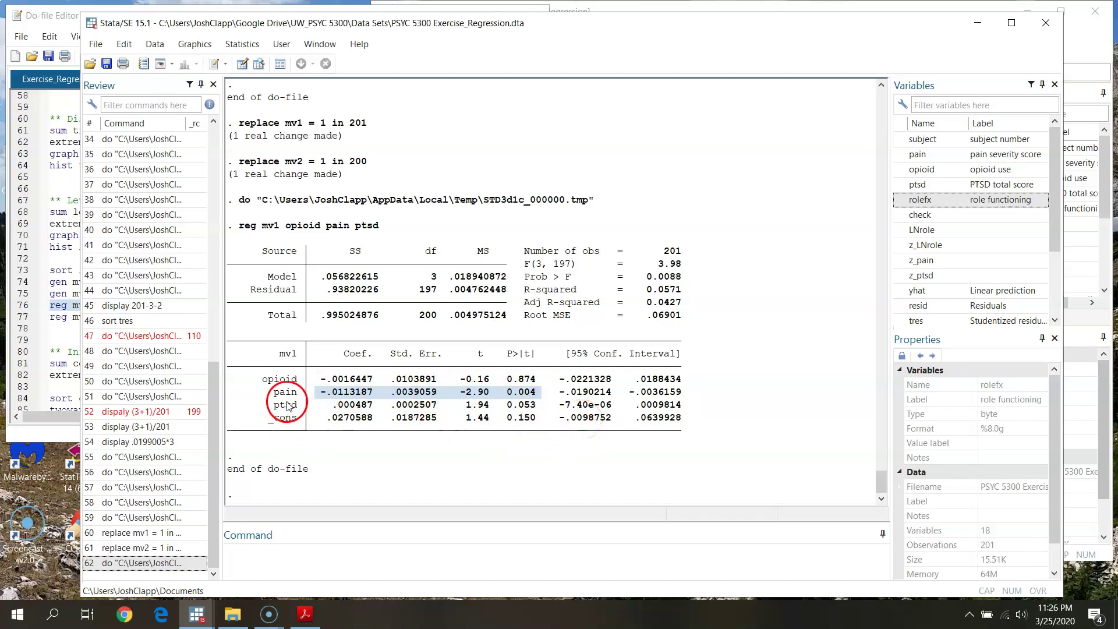
drag(333, 405, 460, 411)
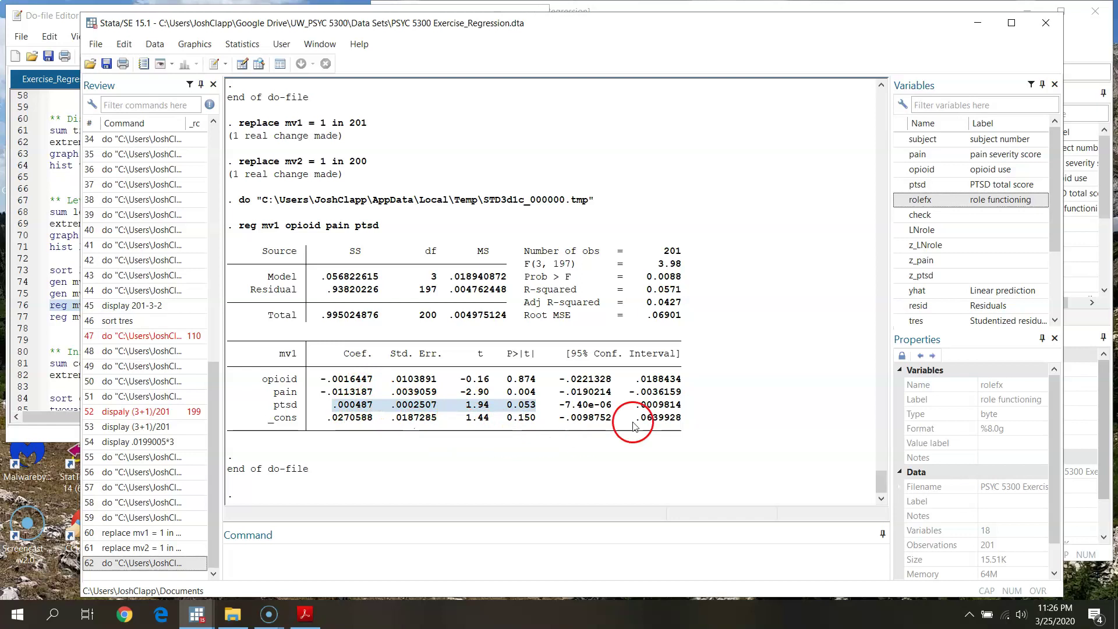
scroll(738, 417, up, 10)
scroll(738, 417, up, 4)
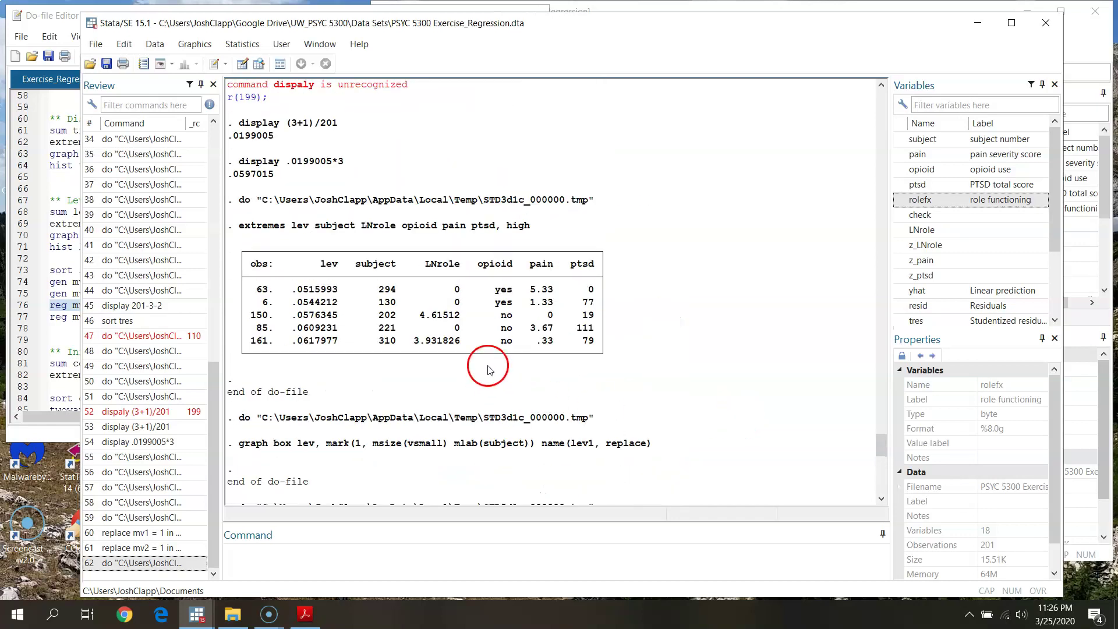
scroll(660, 417, up, 3)
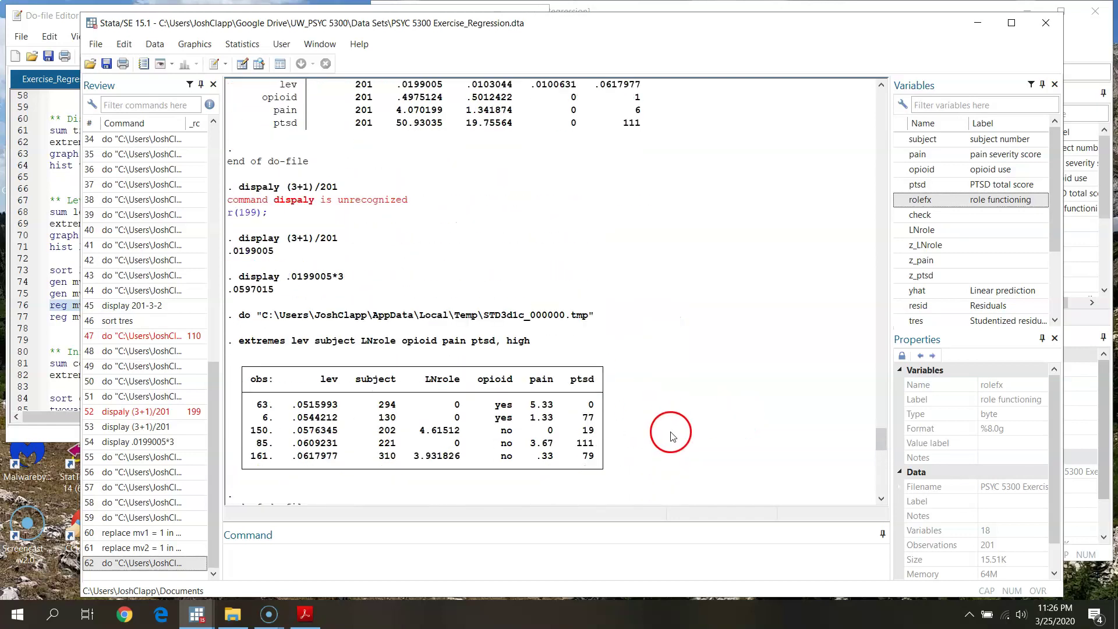
scroll(884, 434, up, 1)
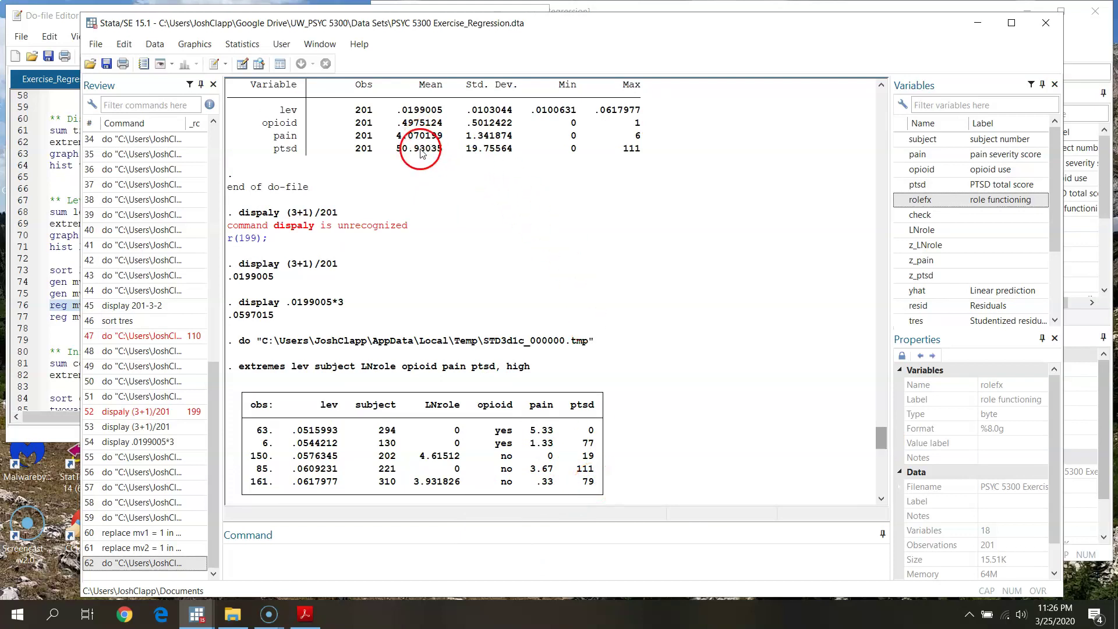
drag(886, 453, 884, 488)
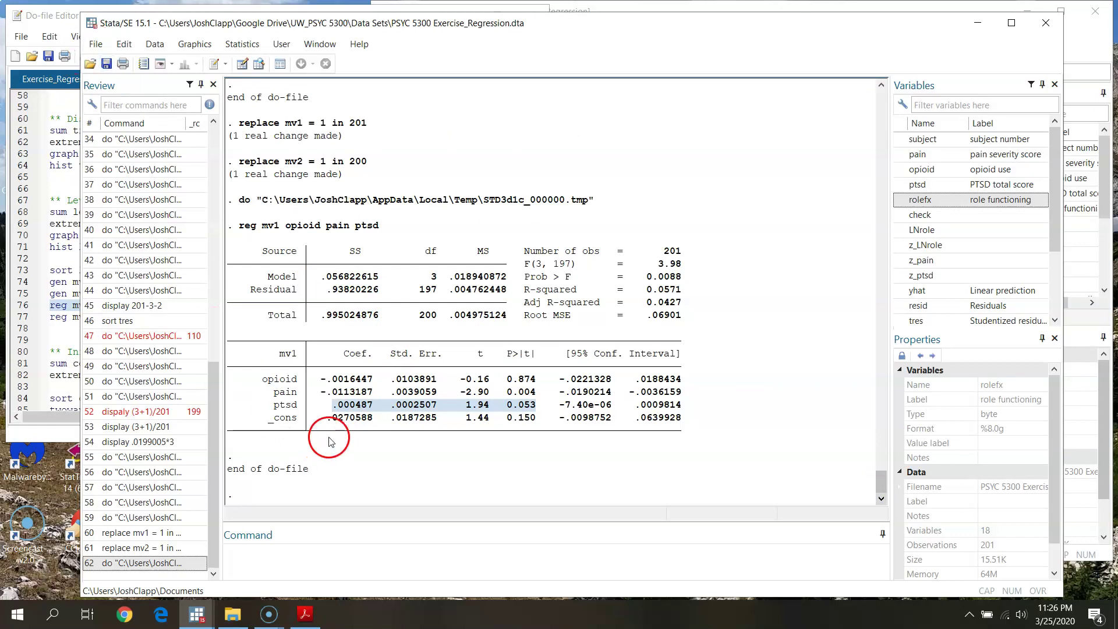
Check row 201, the case flagged by mv1, in the Data Editor and return to the regression output.
key(ctrl+8)
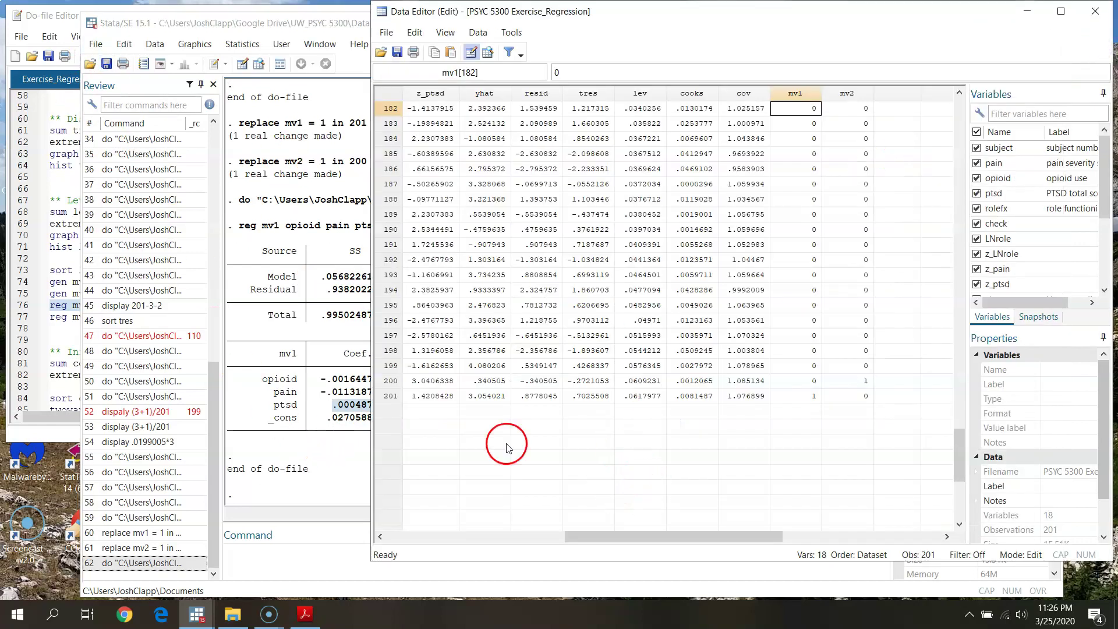
click(391, 399)
mouse_move(606, 536)
mouse_down()
mouse_move(390, 524)
mouse_move(618, 528)
mouse_up()
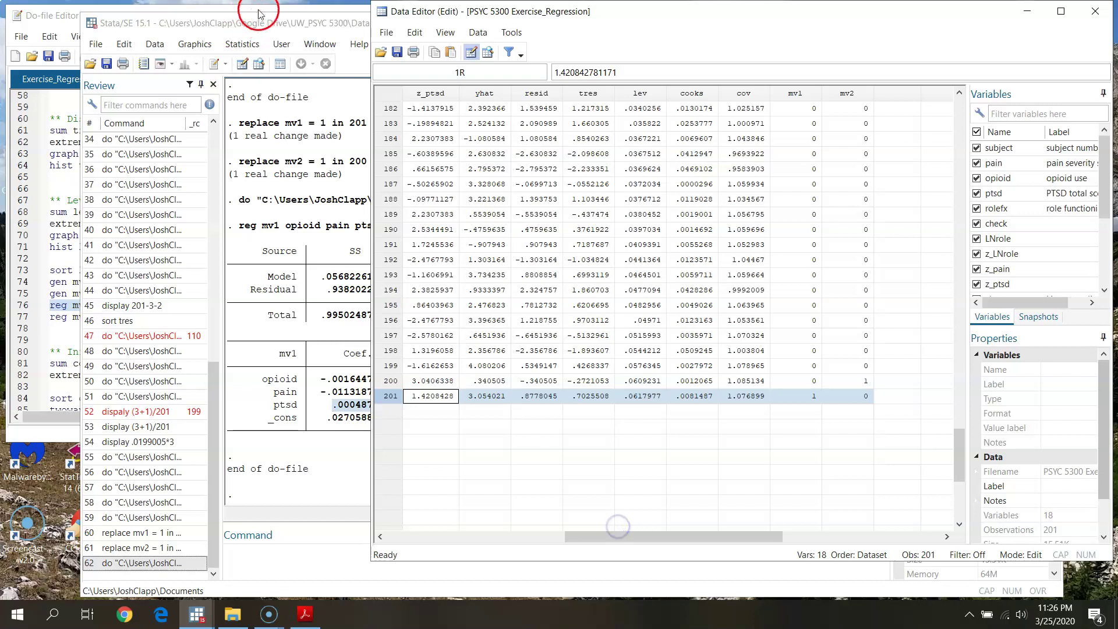
click(264, 29)
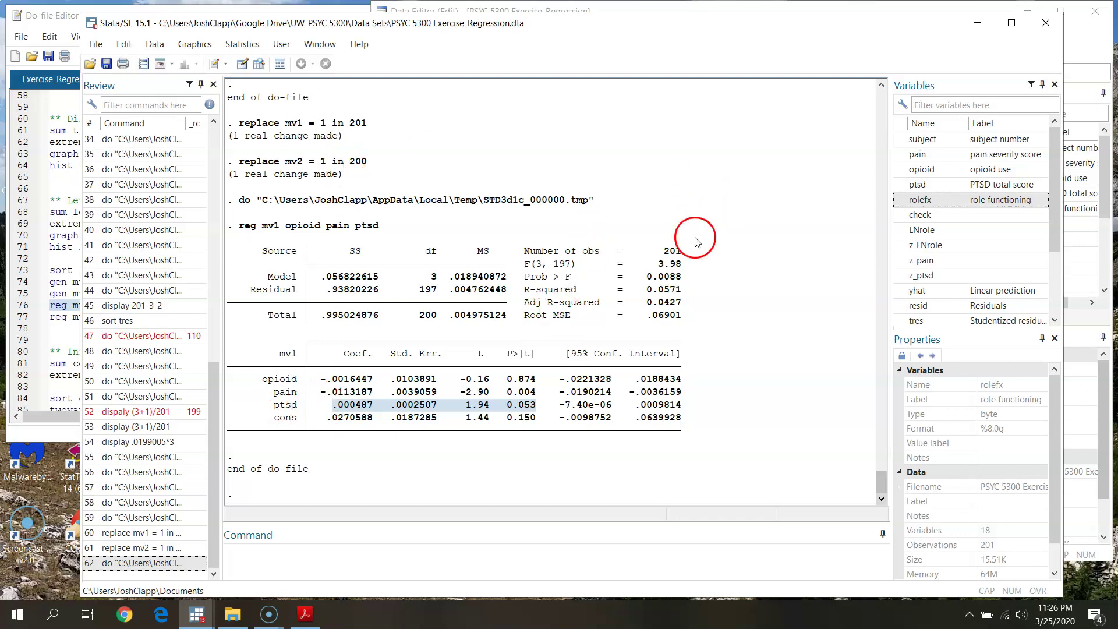
Check the mv2 flag in data row 200, run only reg mv2 opioid pain ptsd from the do-file and show its output.
click(64, 16)
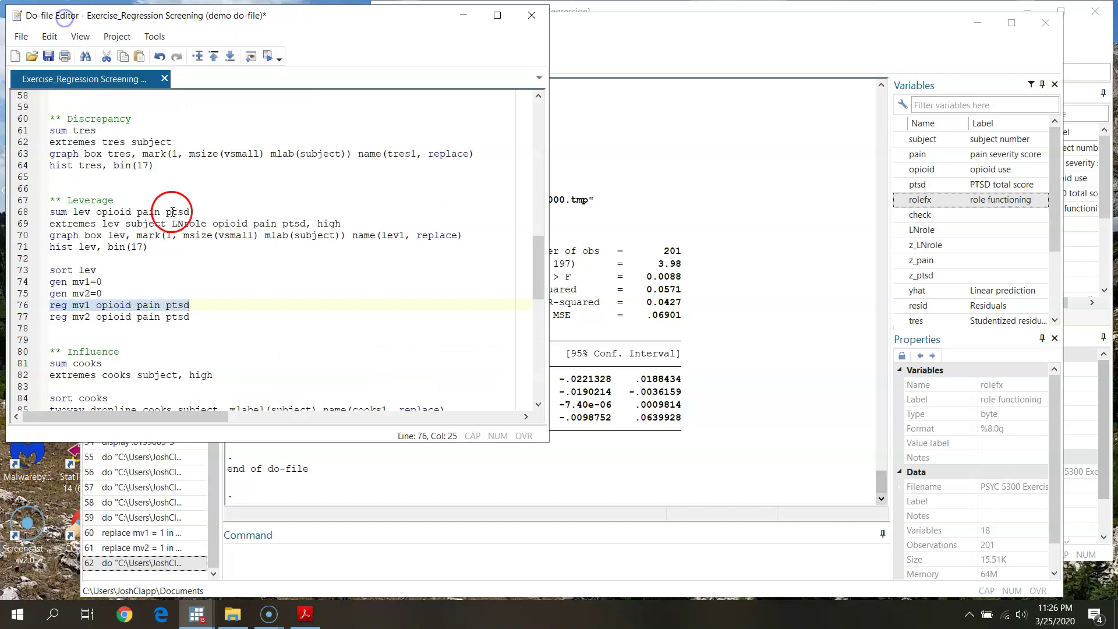
click(23, 318)
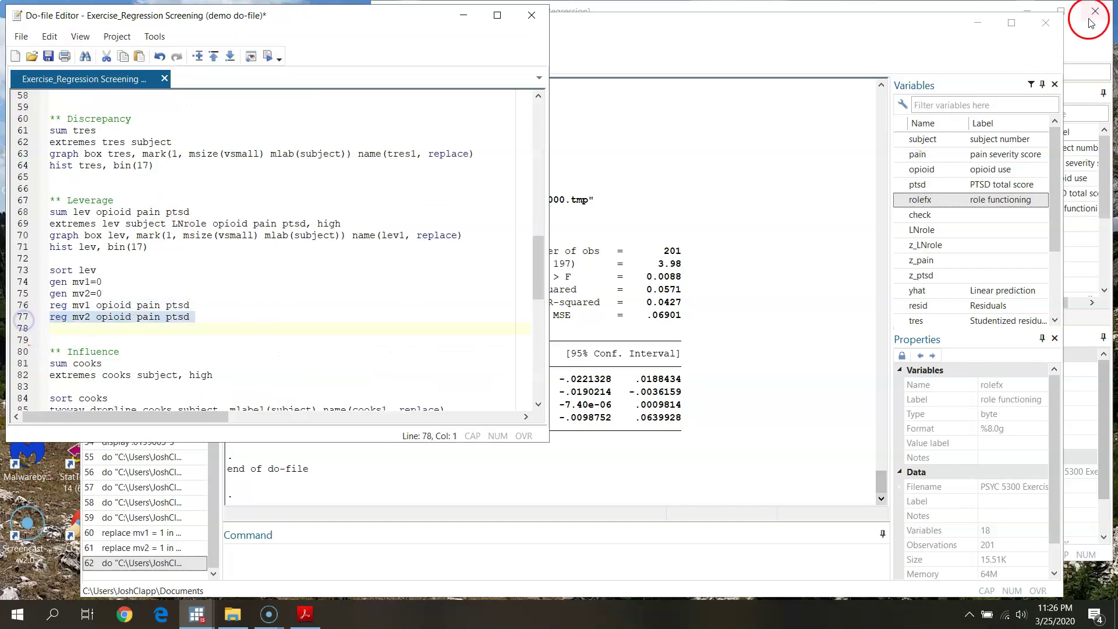
click(1091, 53)
click(848, 381)
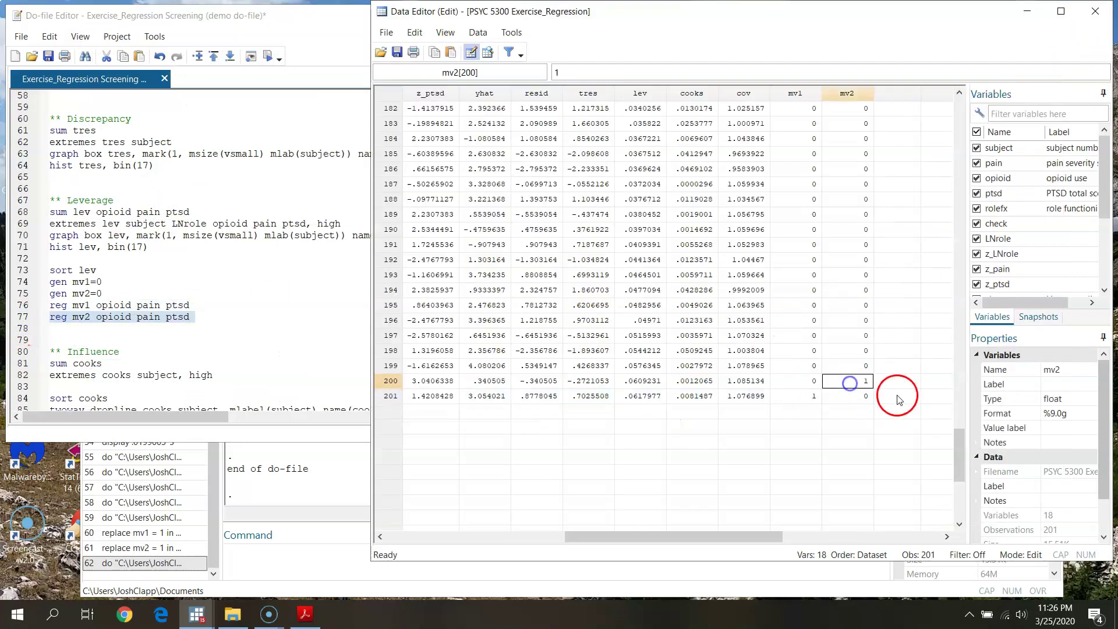
click(385, 381)
drag(646, 539, 678, 534)
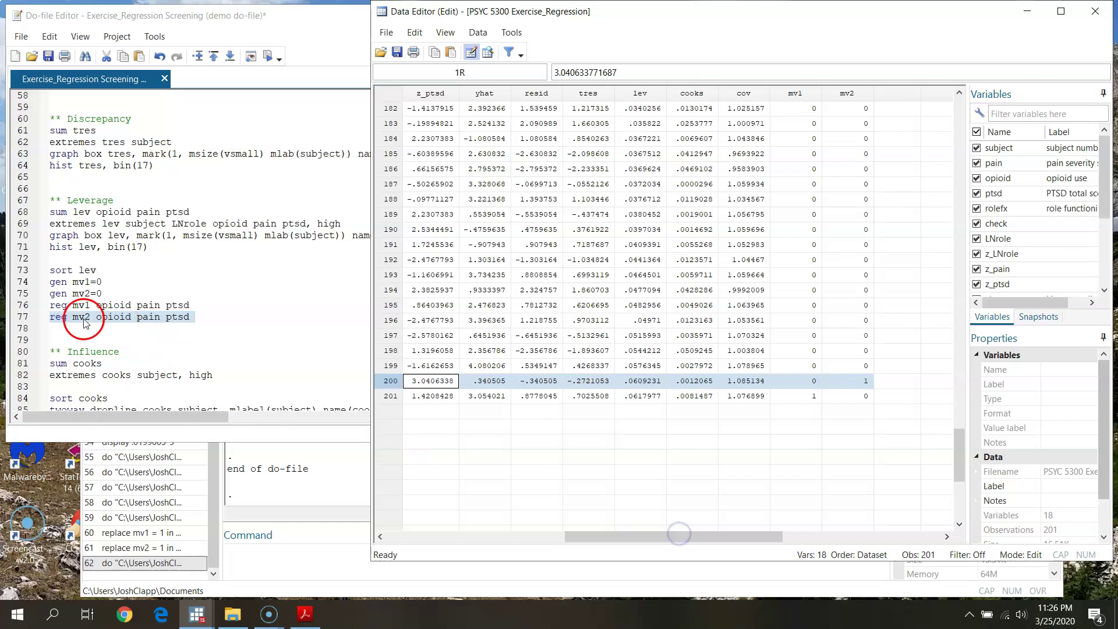
click(304, 20)
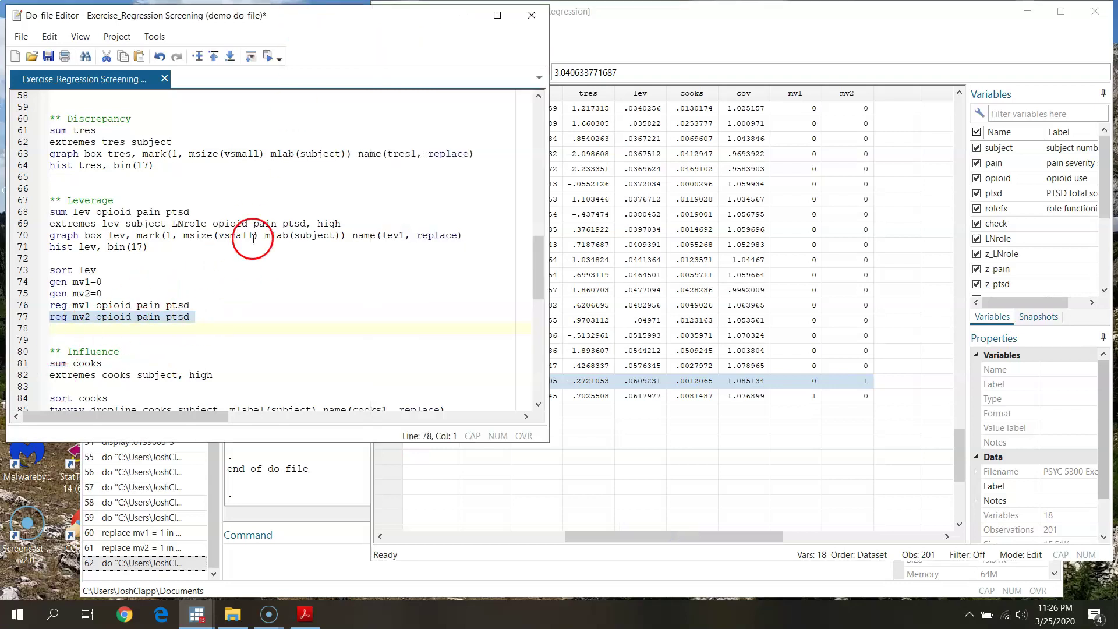
click(268, 56)
click(332, 486)
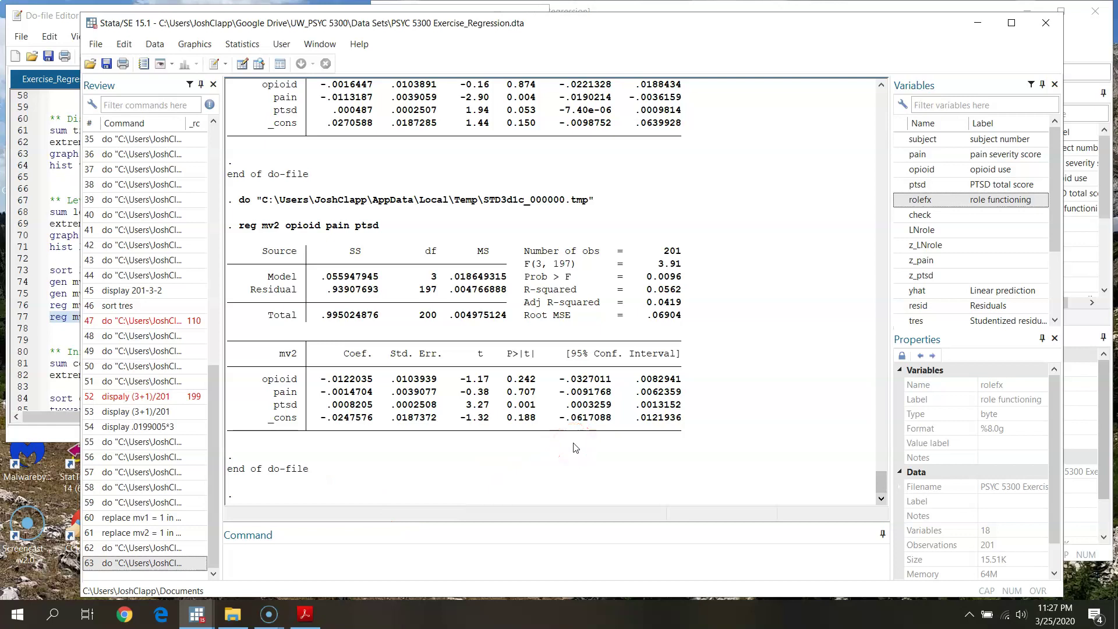
Examine the ptsd row of the mv2 regression, comparing it with the predictor summary and high-leverage cases in earlier output.
drag(269, 404, 693, 412)
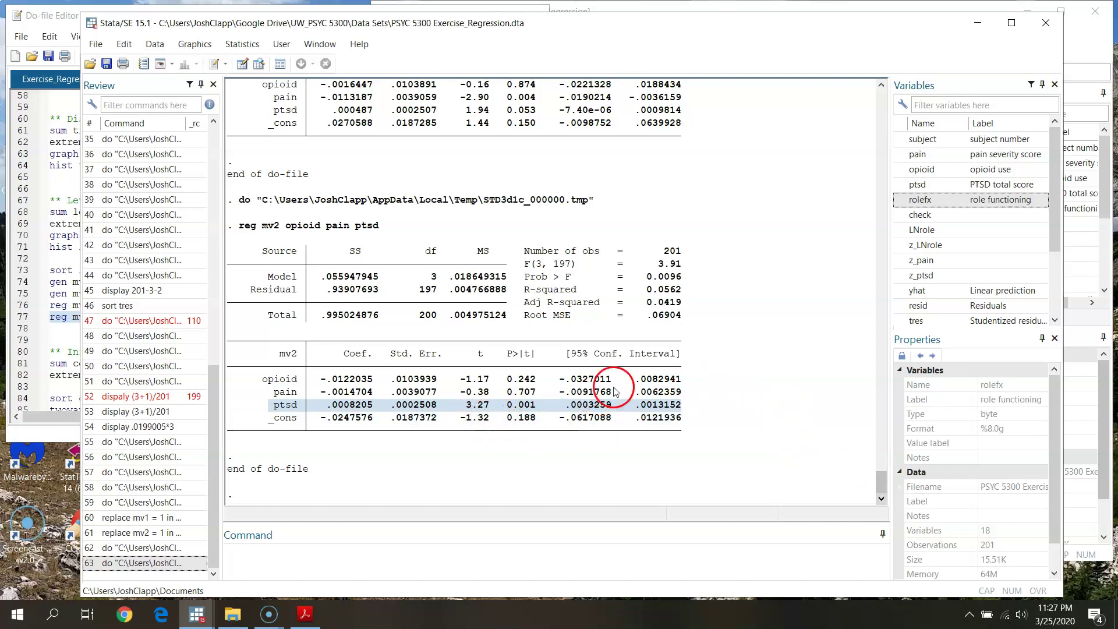
scroll(744, 407, up, 8)
scroll(716, 431, up, 8)
scroll(715, 431, down, 8)
scroll(716, 431, up, 15)
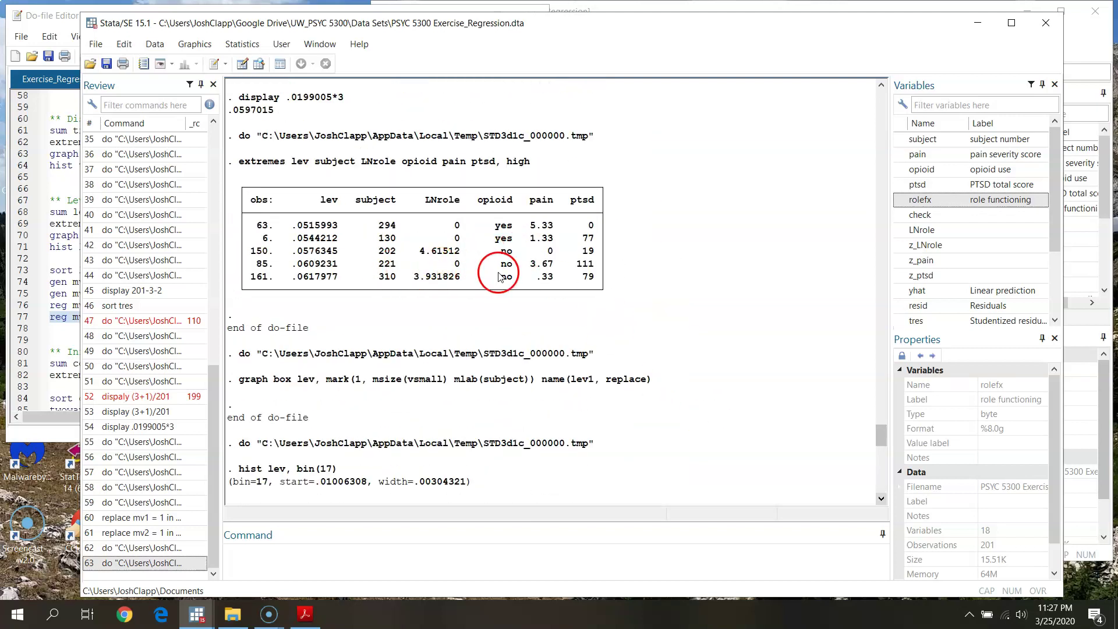
mouse_move(885, 435)
mouse_down()
mouse_move(895, 429)
mouse_move(887, 427)
mouse_up()
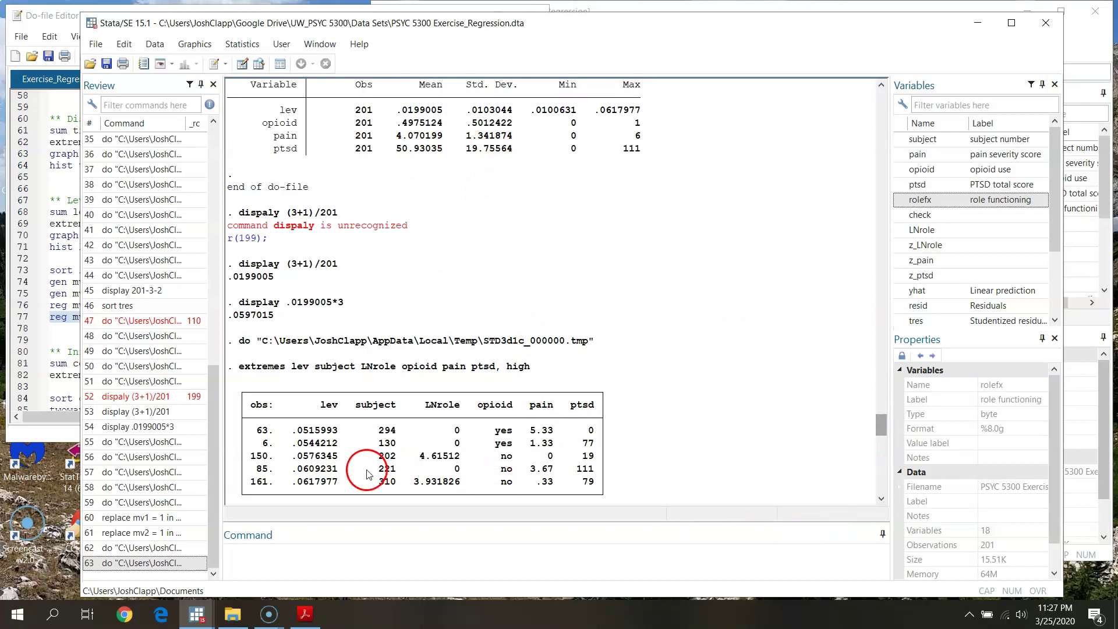
drag(881, 424, 888, 489)
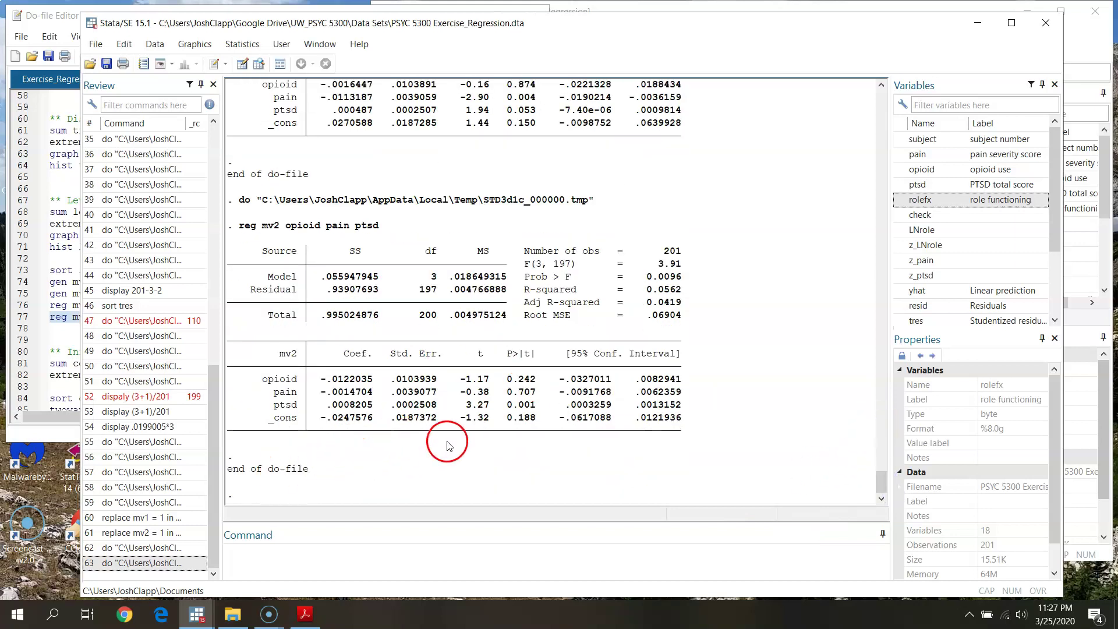
Inspect row 200 across the variables in the Data Editor and return to the mv2 regression output.
click(1089, 51)
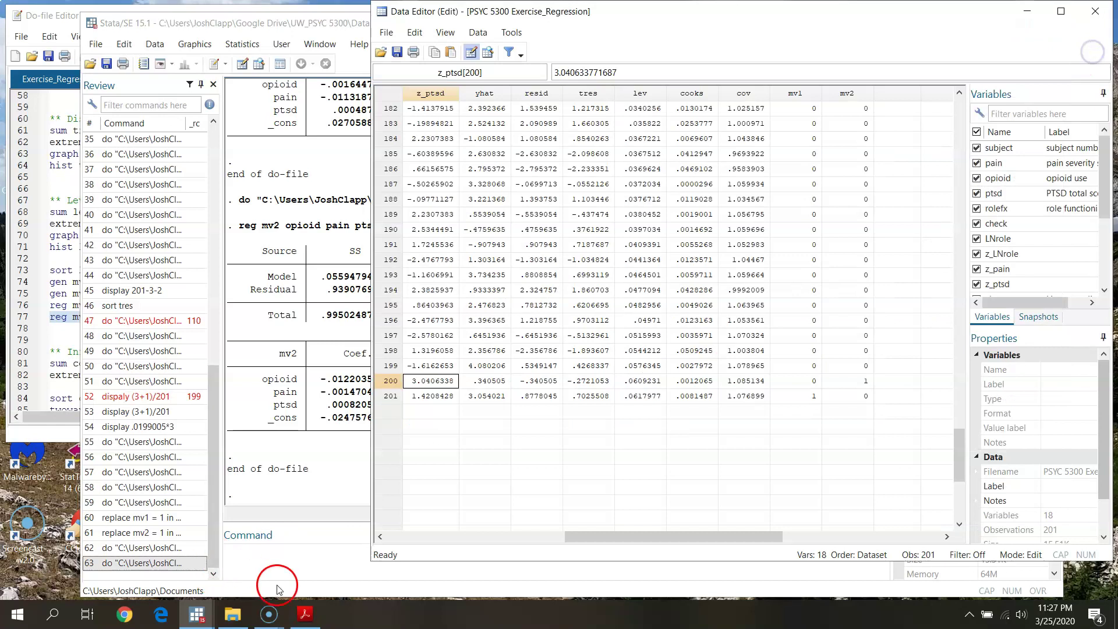
click(391, 381)
drag(608, 537, 389, 537)
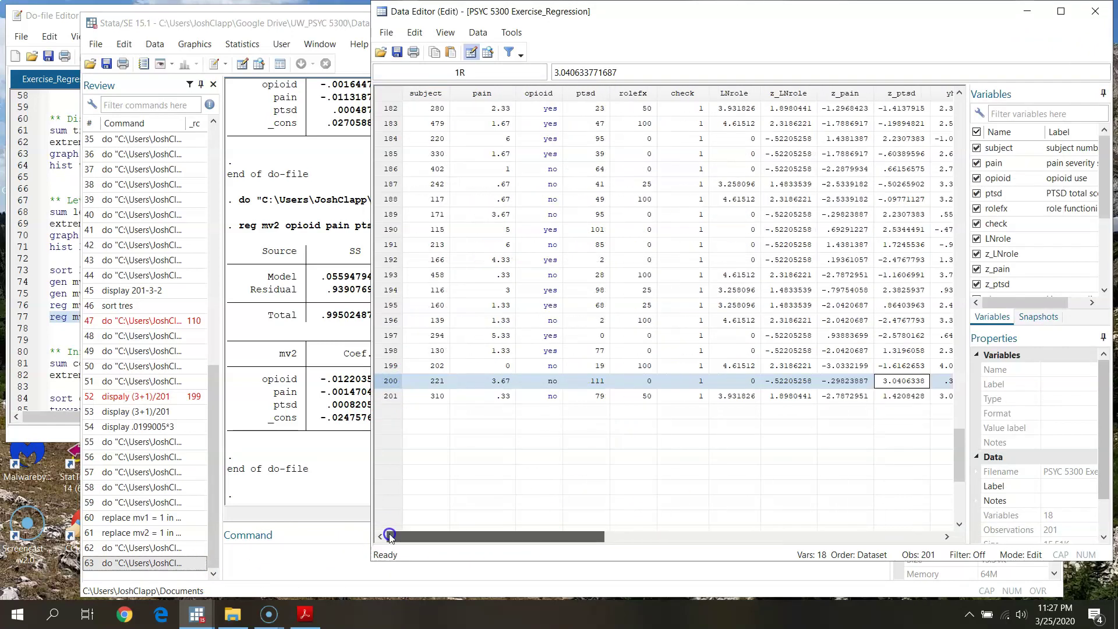
drag(574, 538, 736, 536)
click(349, 36)
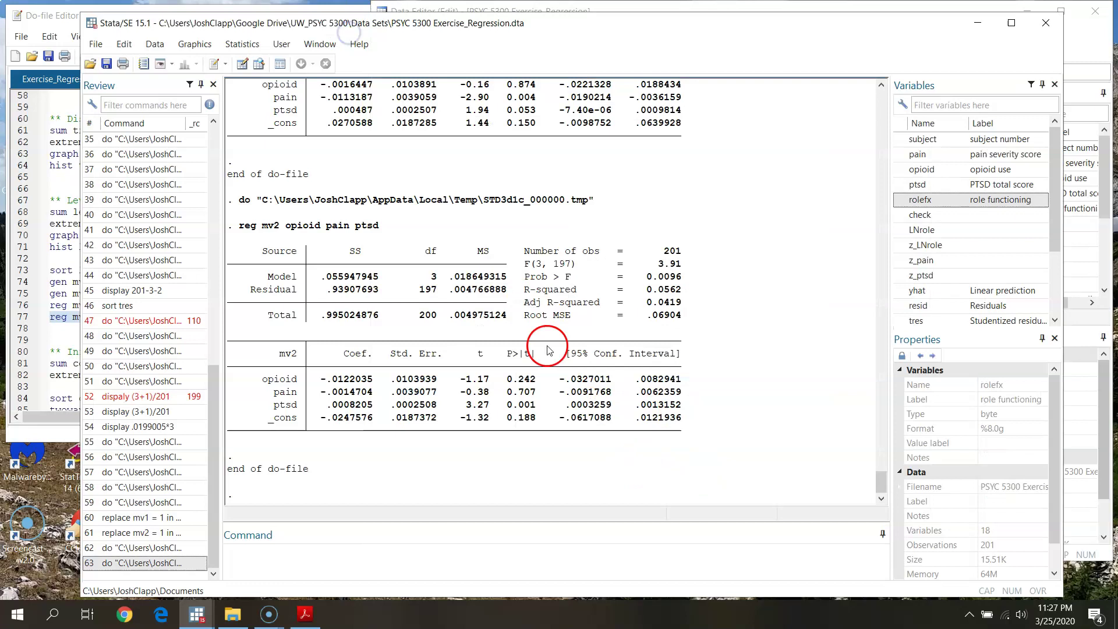
Review the do-file's Leverage and Influence sections and the predict cooks, cooksd line in the residuals section.
click(61, 17)
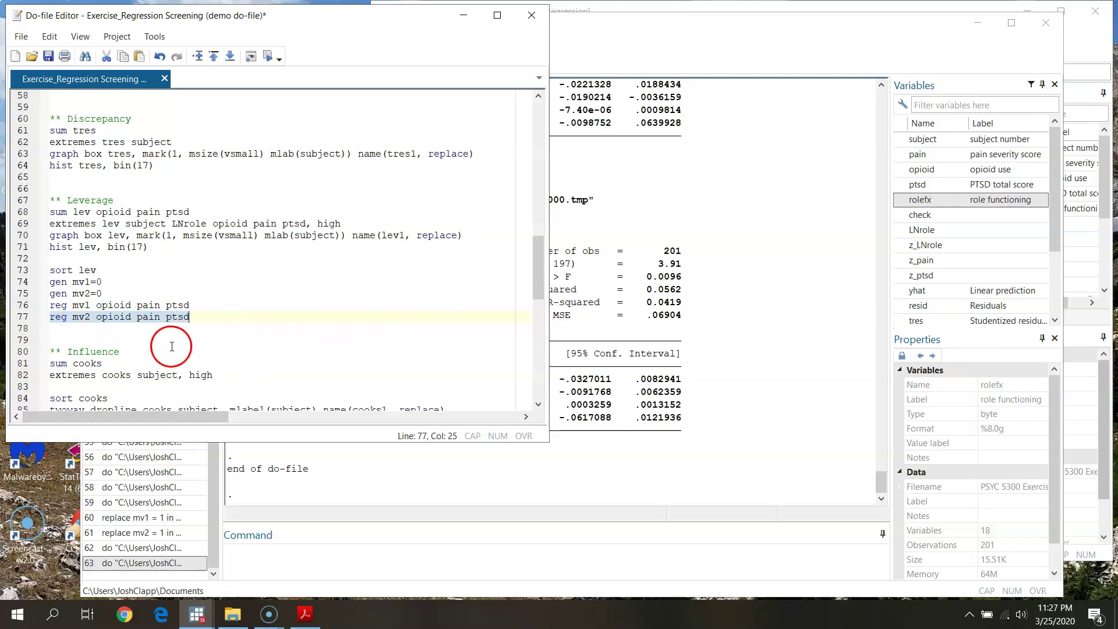
click(114, 341)
scroll(125, 342, down, 2)
scroll(129, 344, down, 2)
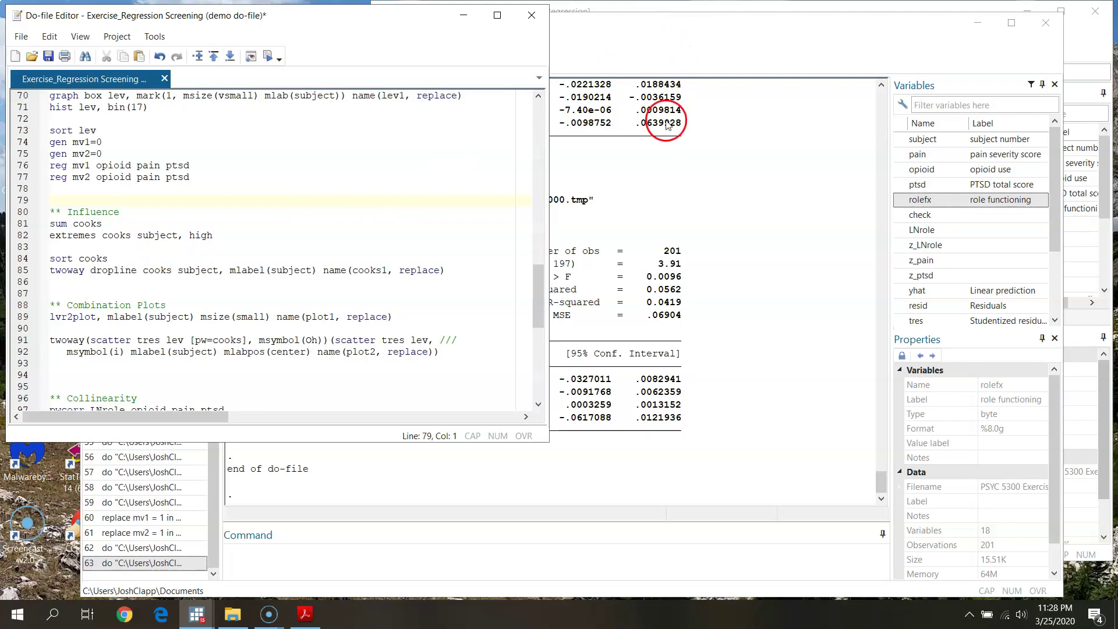
scroll(271, 294, up, 3)
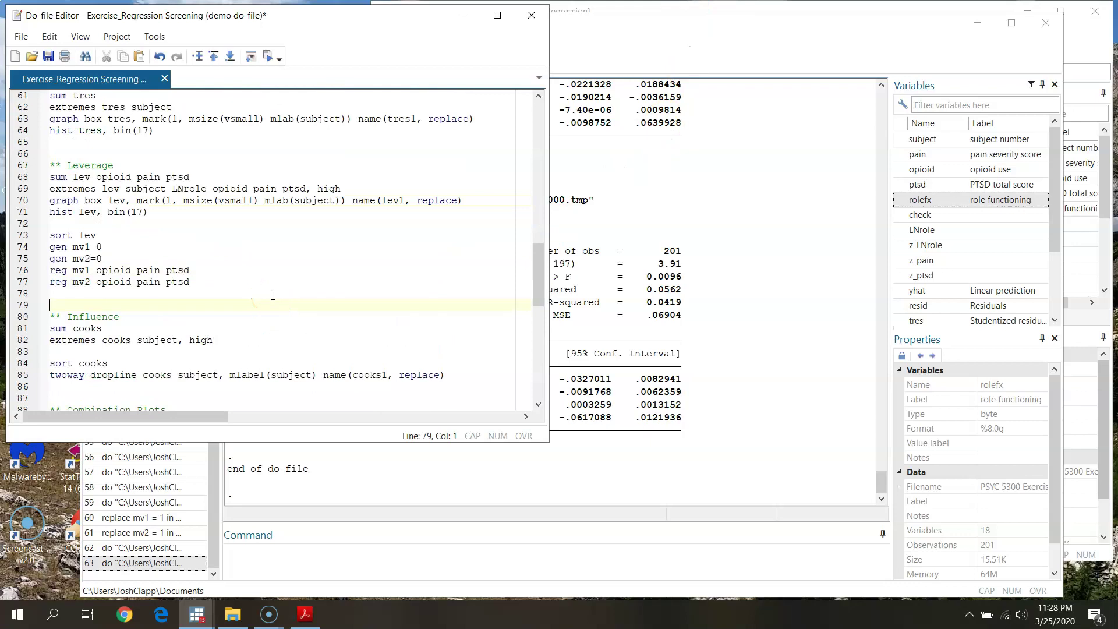
scroll(272, 295, down, 2)
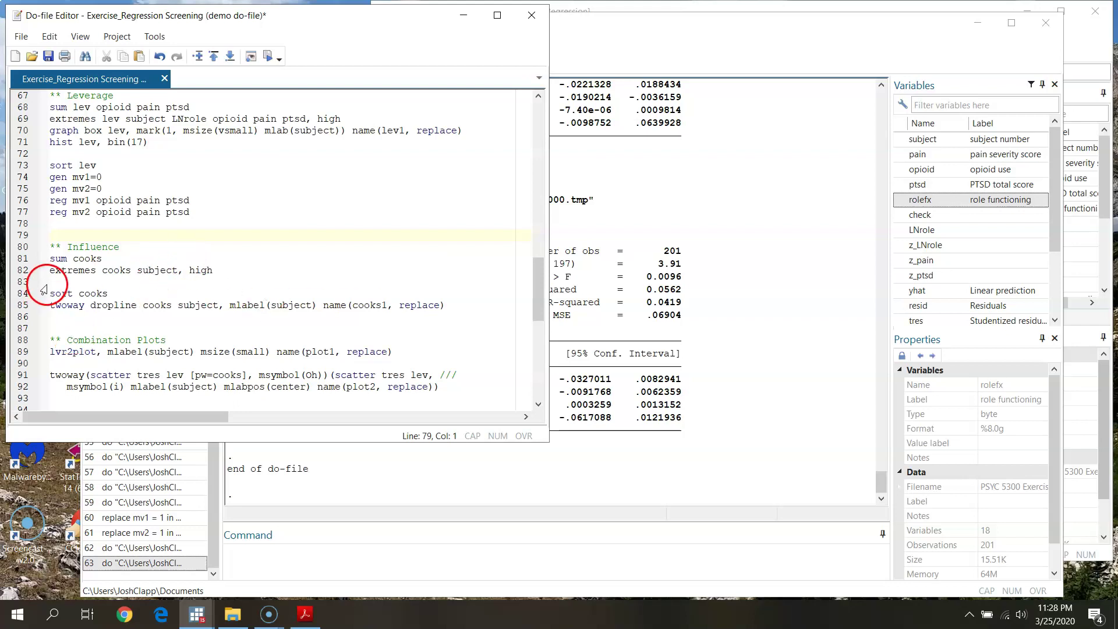
click(36, 257)
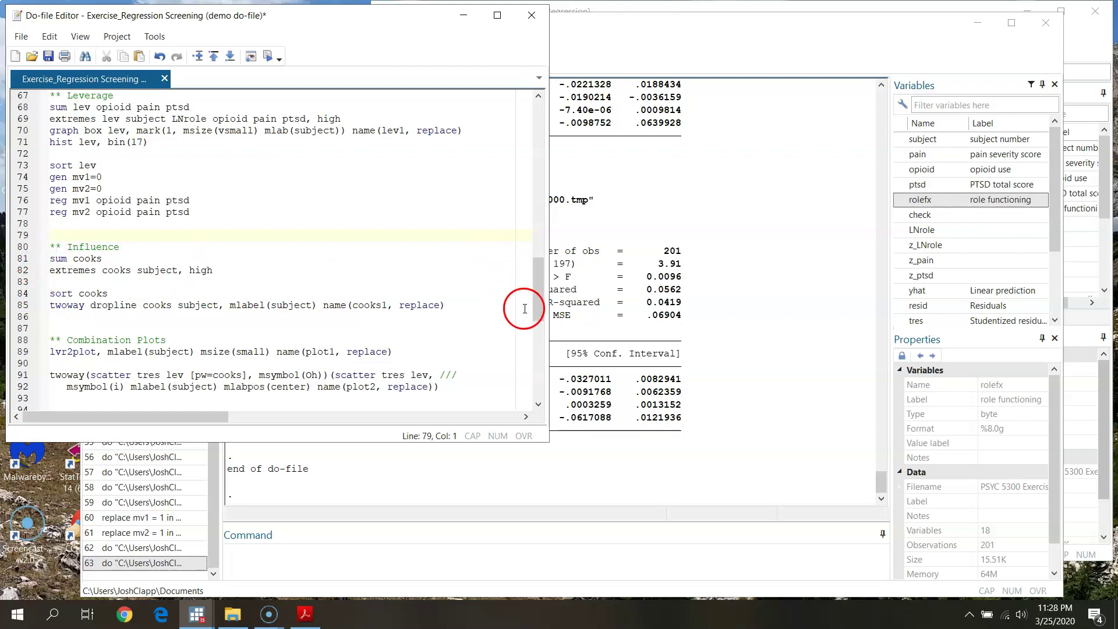
drag(541, 301, 563, 240)
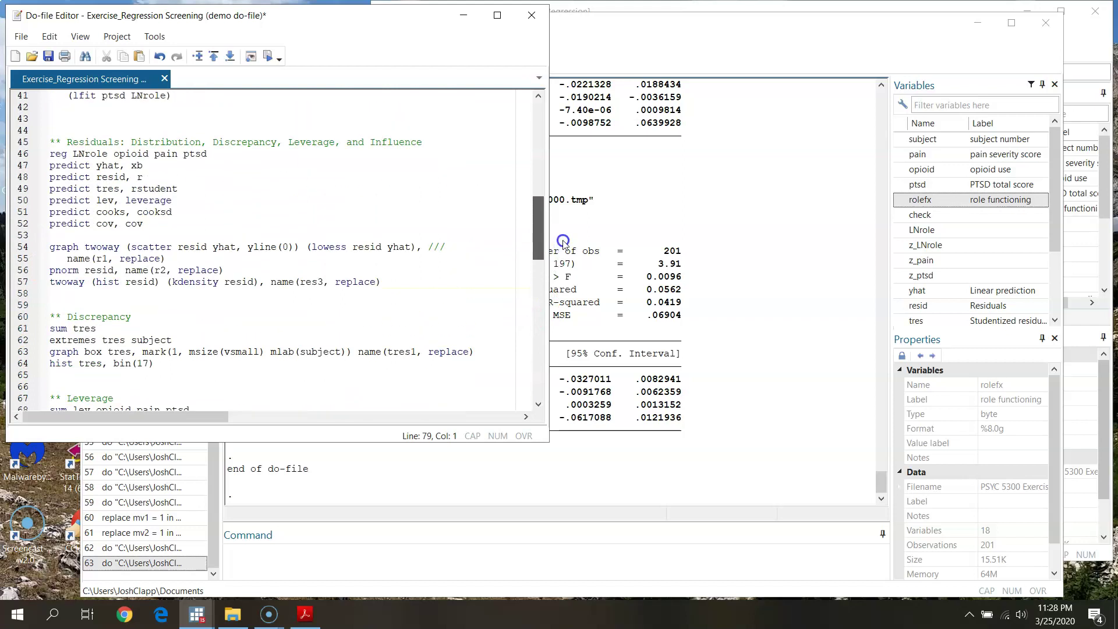
click(131, 212)
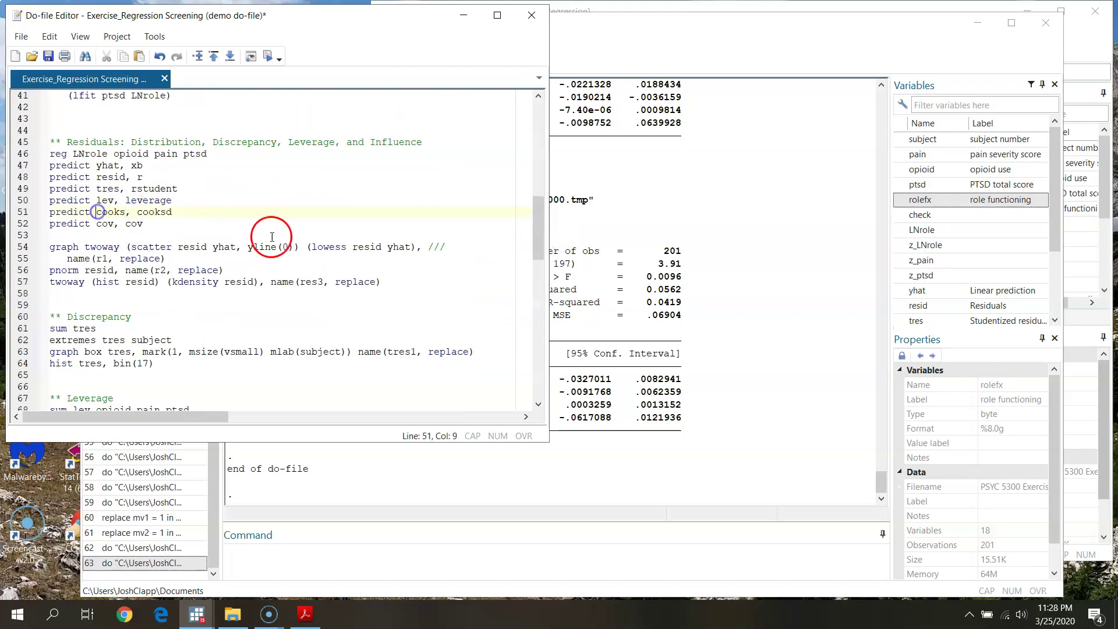
drag(531, 239, 531, 348)
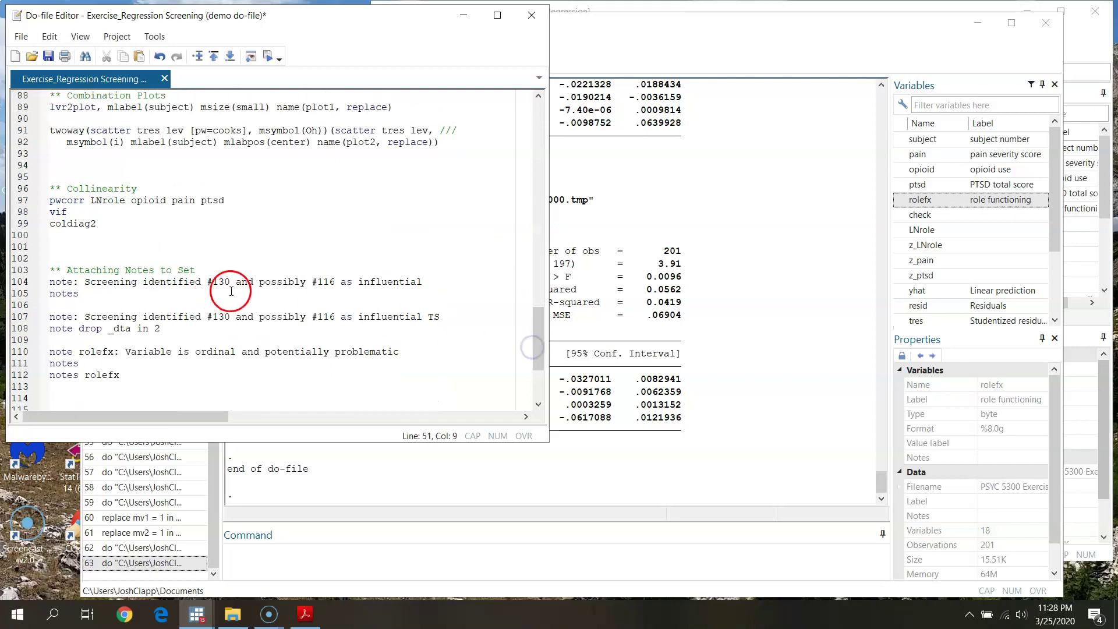
Run only sum cooks from the do-file's Influence section and bring the summary output into view.
scroll(232, 291, up, 4)
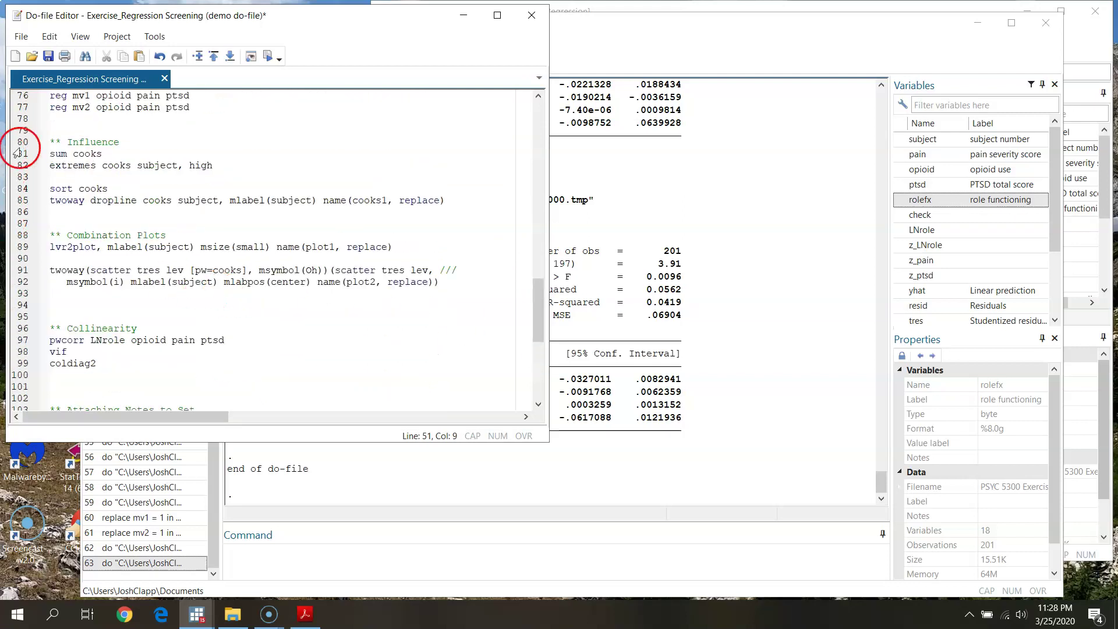
click(18, 153)
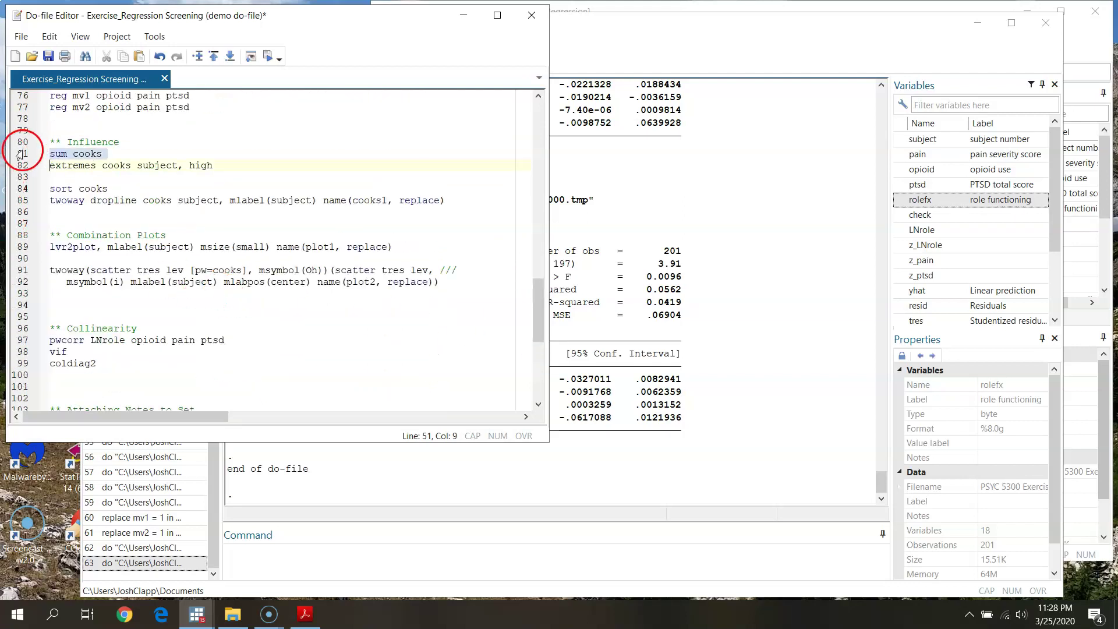
click(266, 57)
click(674, 55)
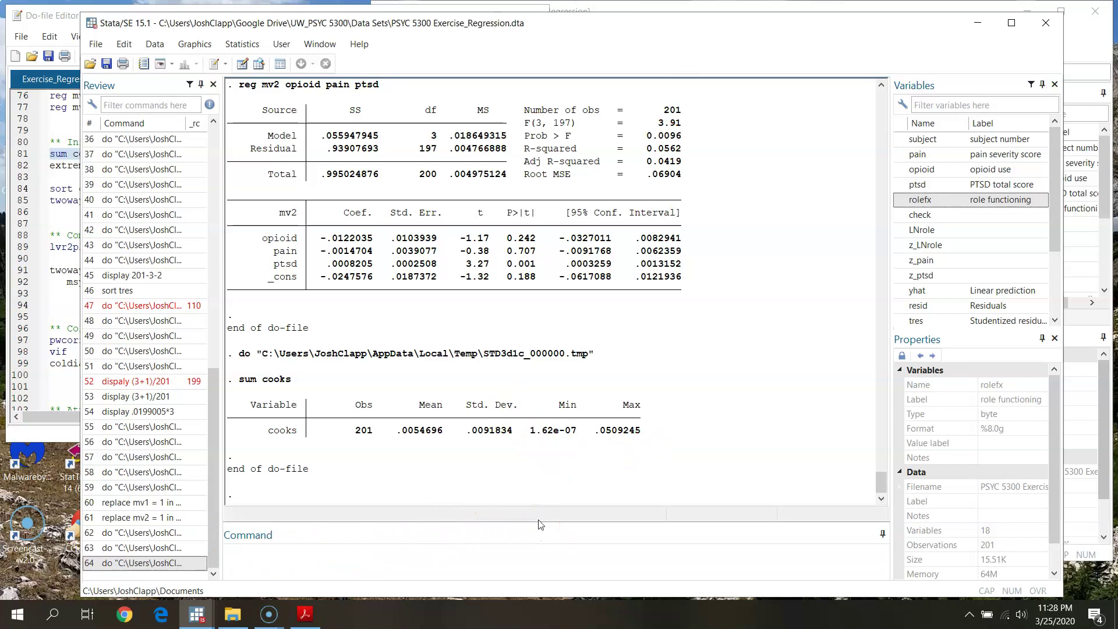
Calculate the Cook's distance cutoff with the command display 4/(201-3-1).
click(410, 566)
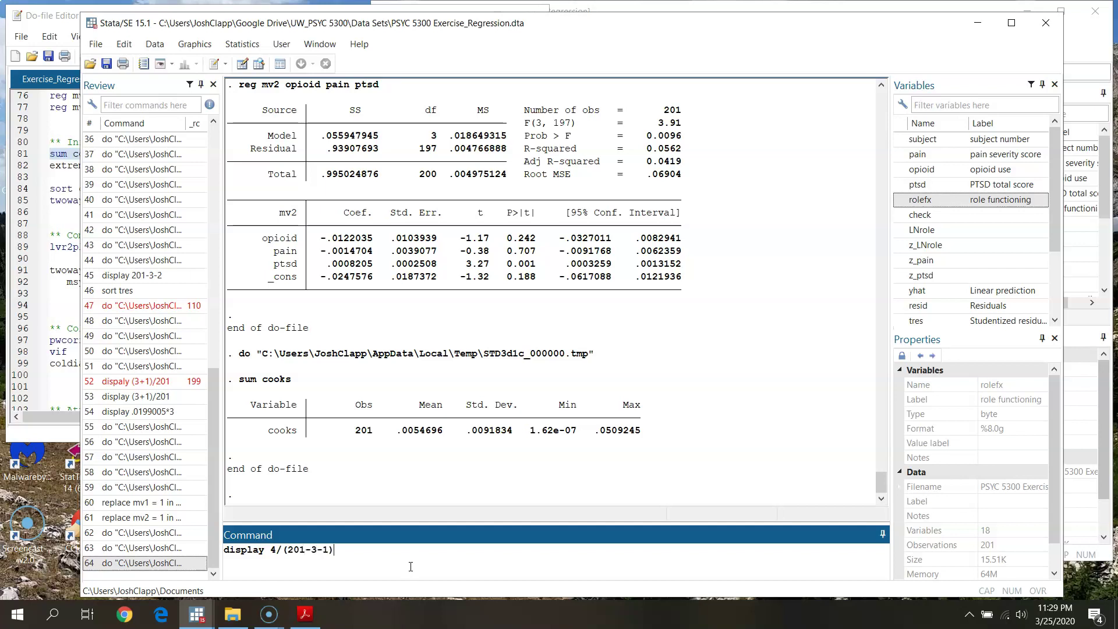
key(Return)
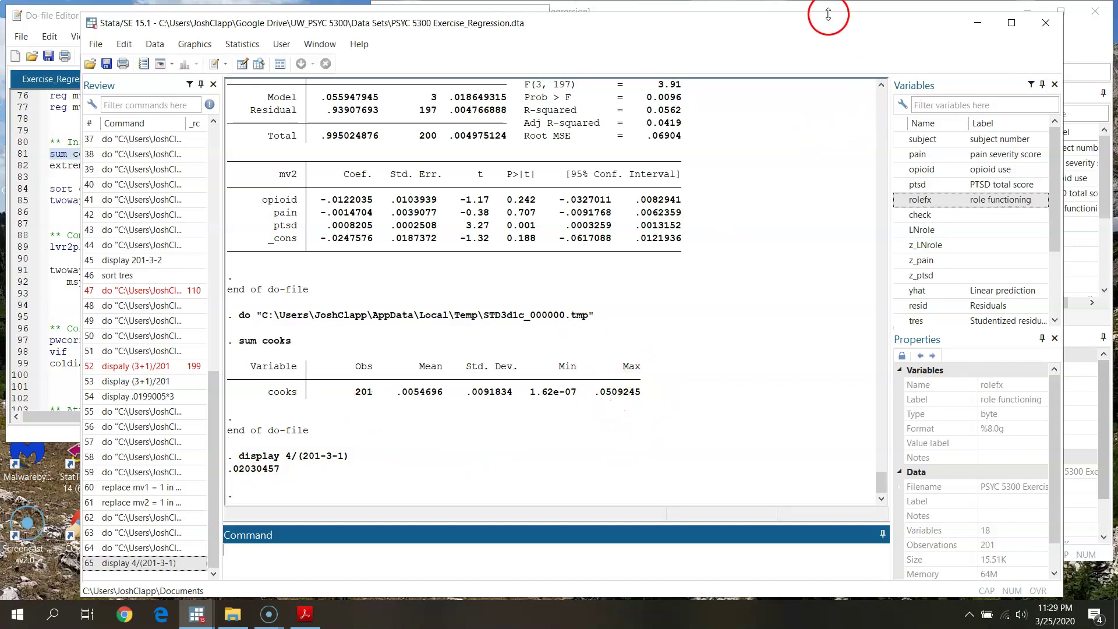
Sort the dataset in ascending order of Cook's distance with sort cooks and check the cooks column in the Data Editor.
click(1046, 56)
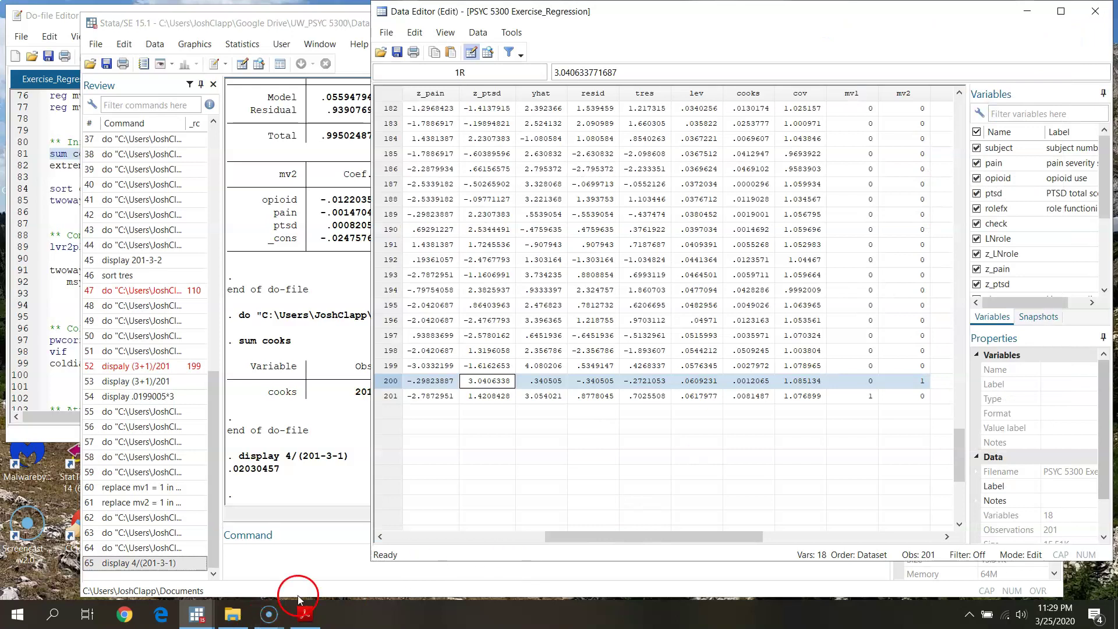
click(311, 559)
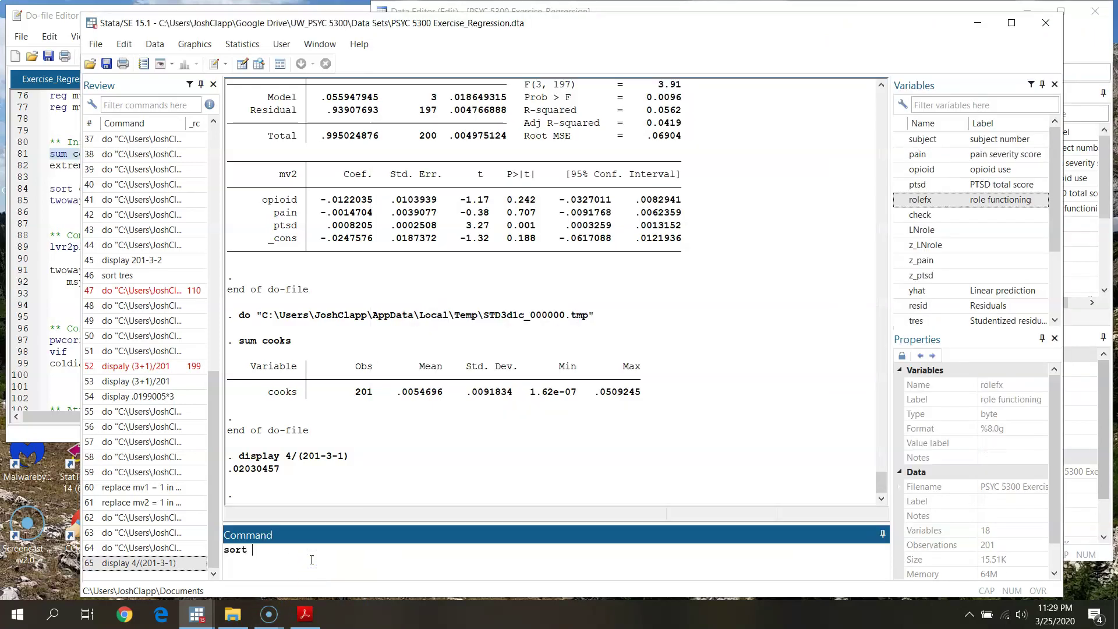
text(sort cooks)
key(Return)
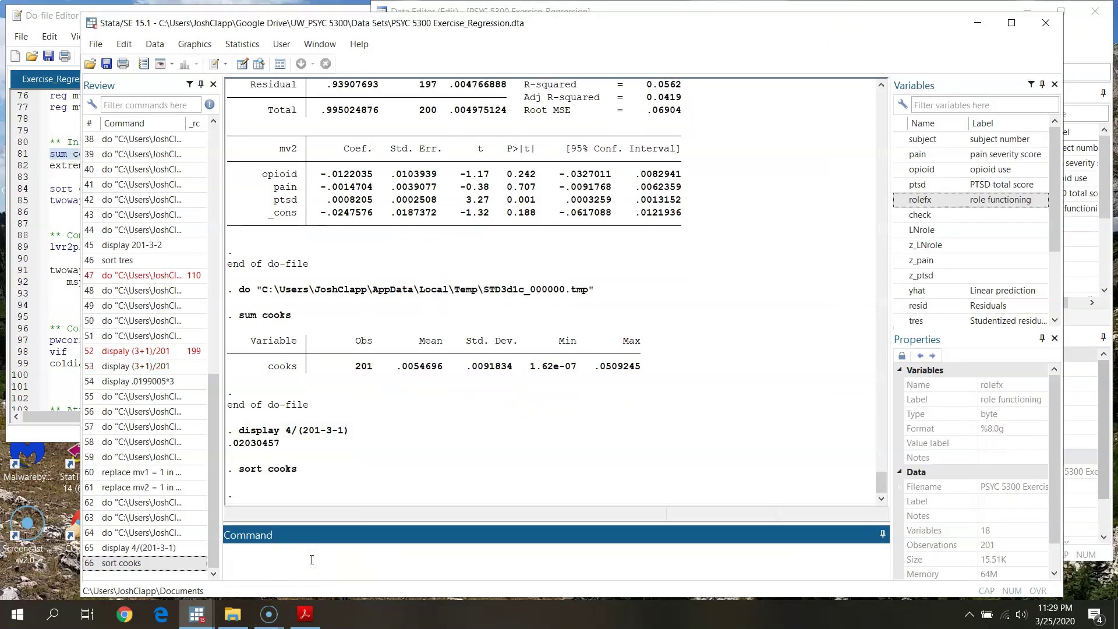
key(alt+Tab)
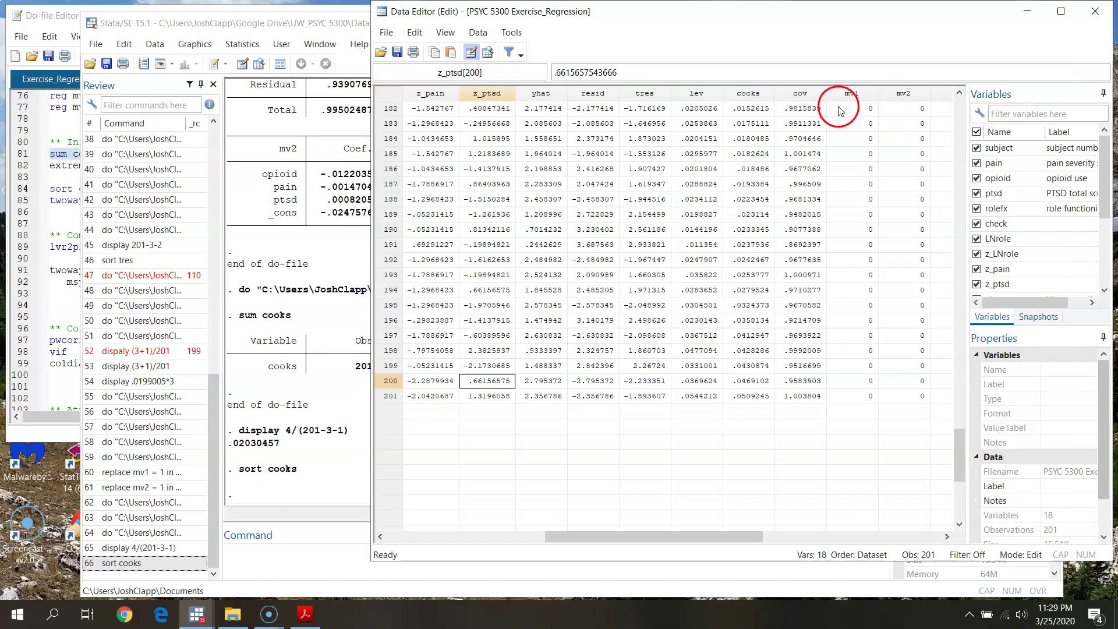
click(751, 92)
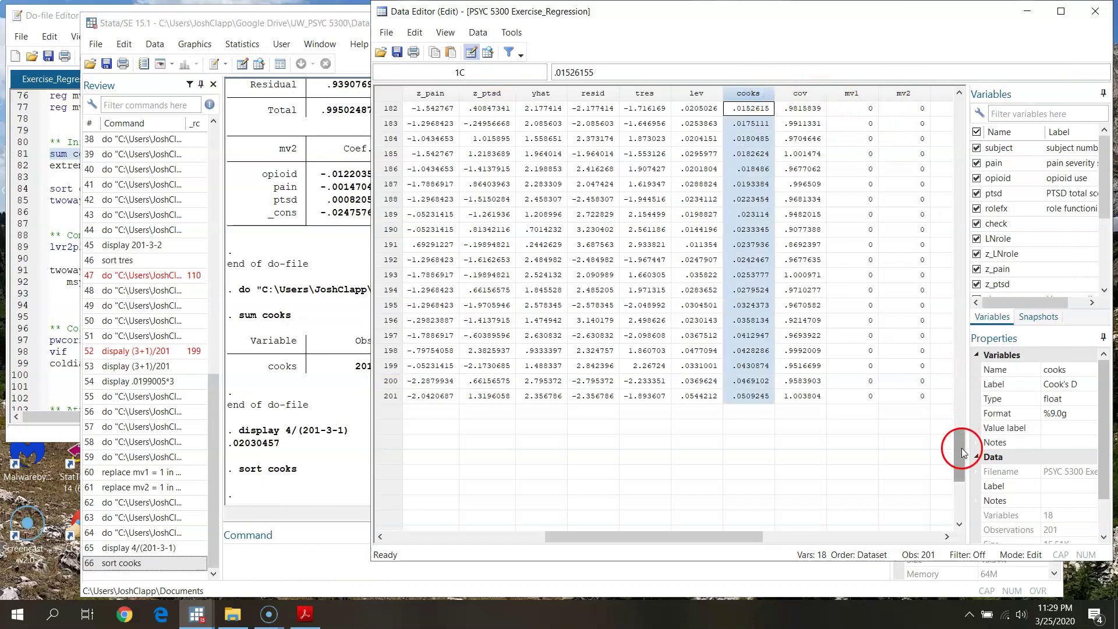
click(747, 199)
Reorder the dataset in descending order with gsort -cooks and inspect the largest Cook's distances in the Data Editor.
click(254, 564)
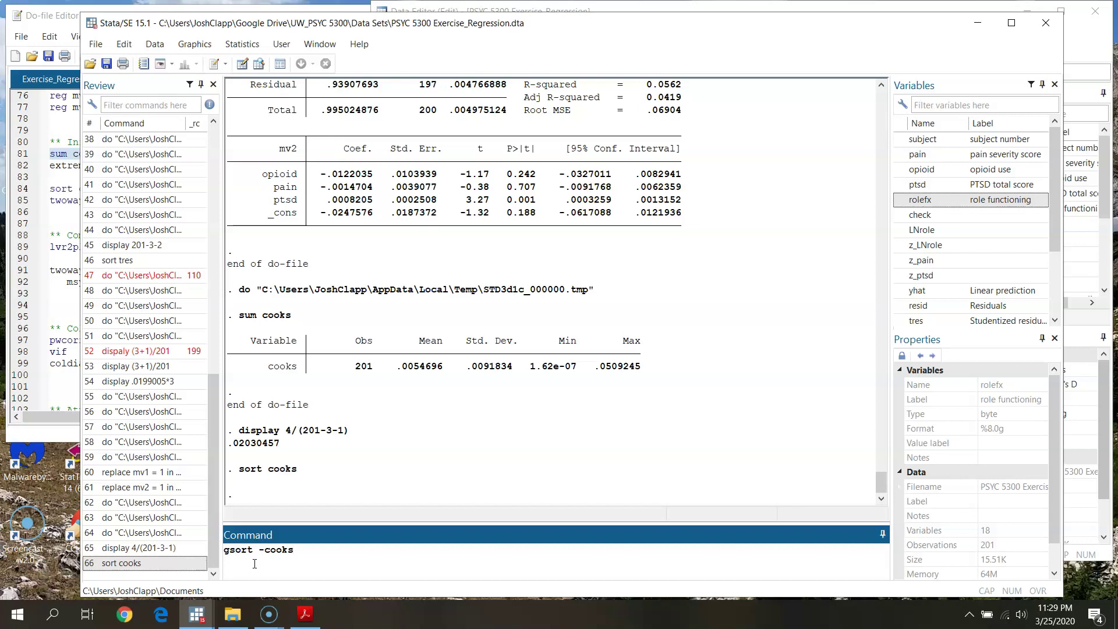
key(Return)
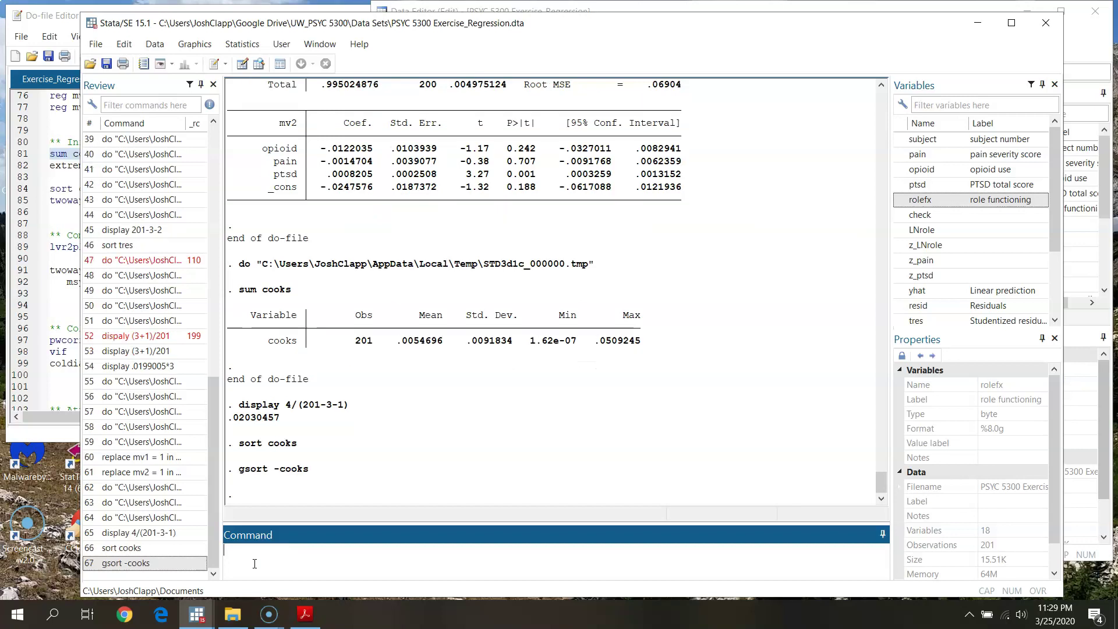
click(1076, 36)
drag(946, 481, 928, 120)
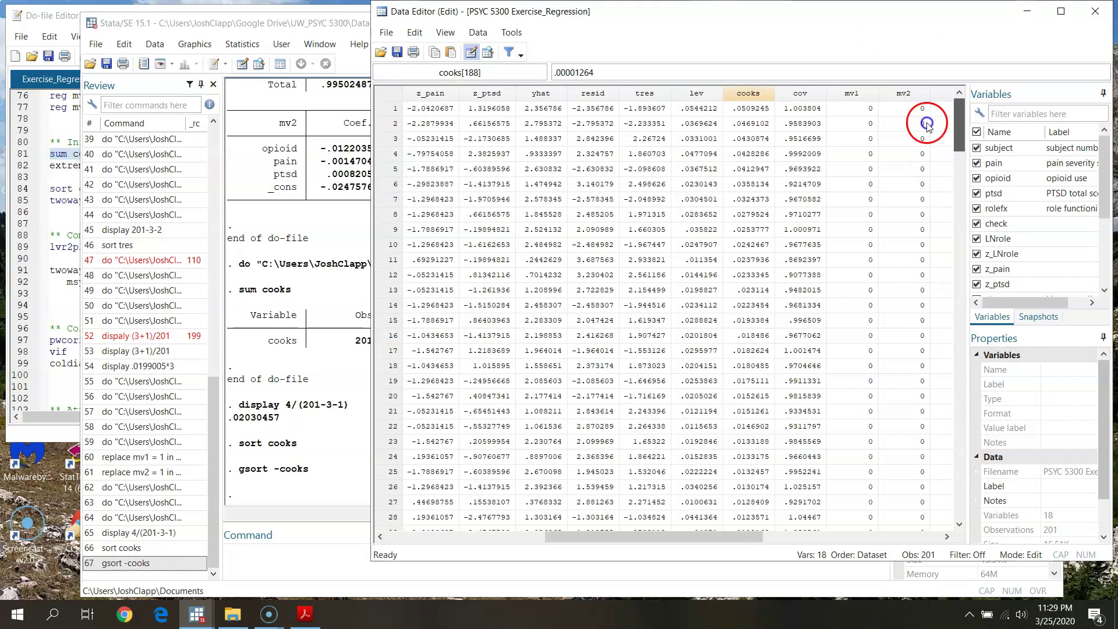
click(755, 170)
click(762, 201)
click(762, 215)
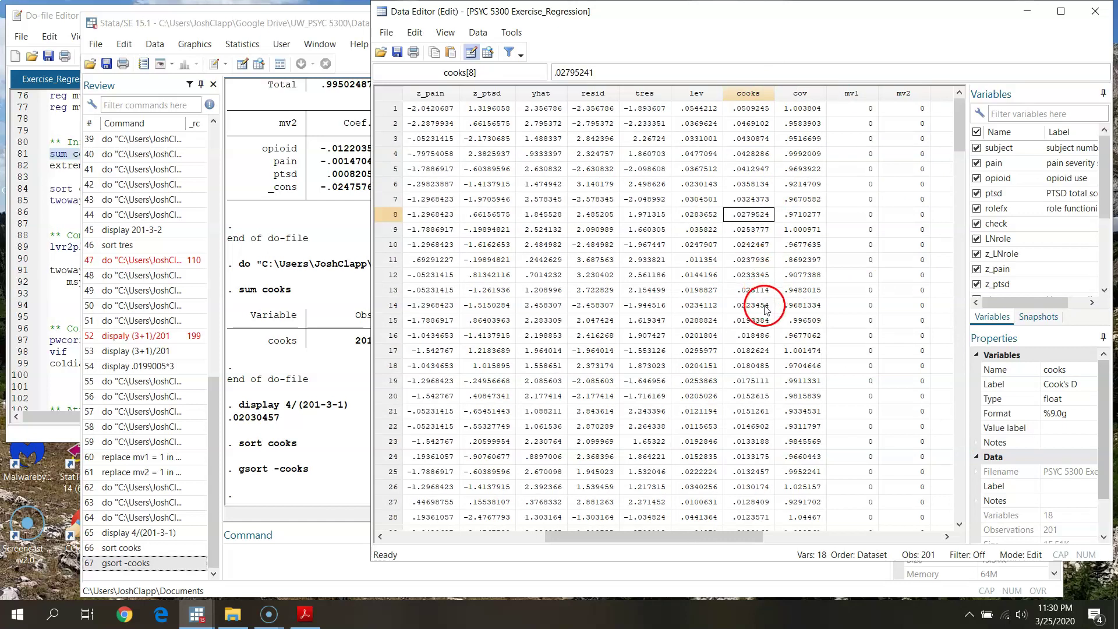
Highlight rows 1 to 14 in the Data Editor and examine them from the subject column across to the diagnostic variables.
drag(392, 304, 390, 64)
drag(693, 536, 515, 533)
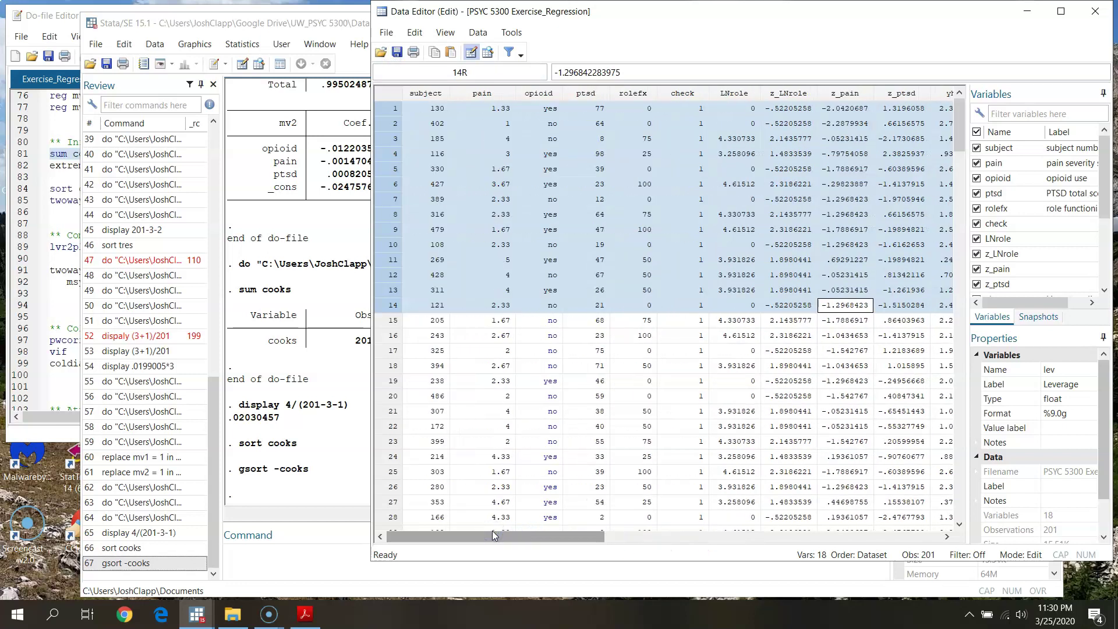
mouse_move(492, 530)
mouse_down()
mouse_move(704, 541)
mouse_move(486, 539)
mouse_up()
drag(399, 541, 671, 540)
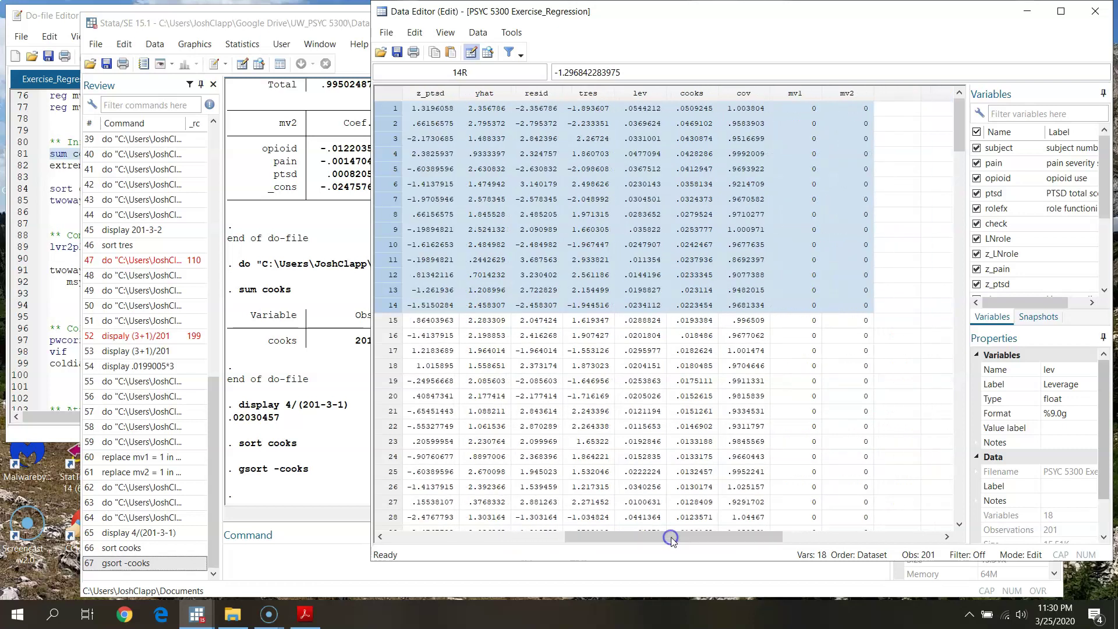
Run extremes cooks subject, high from the do-file's Influence section and compare its output with the Data Editor.
click(51, 20)
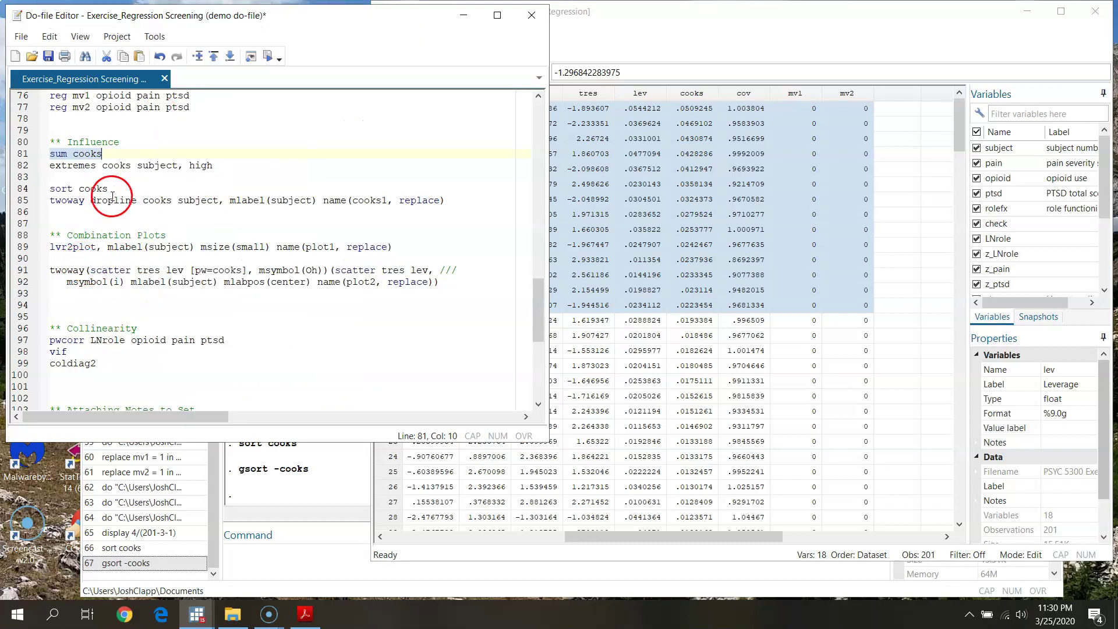
scroll(114, 209, up, 1)
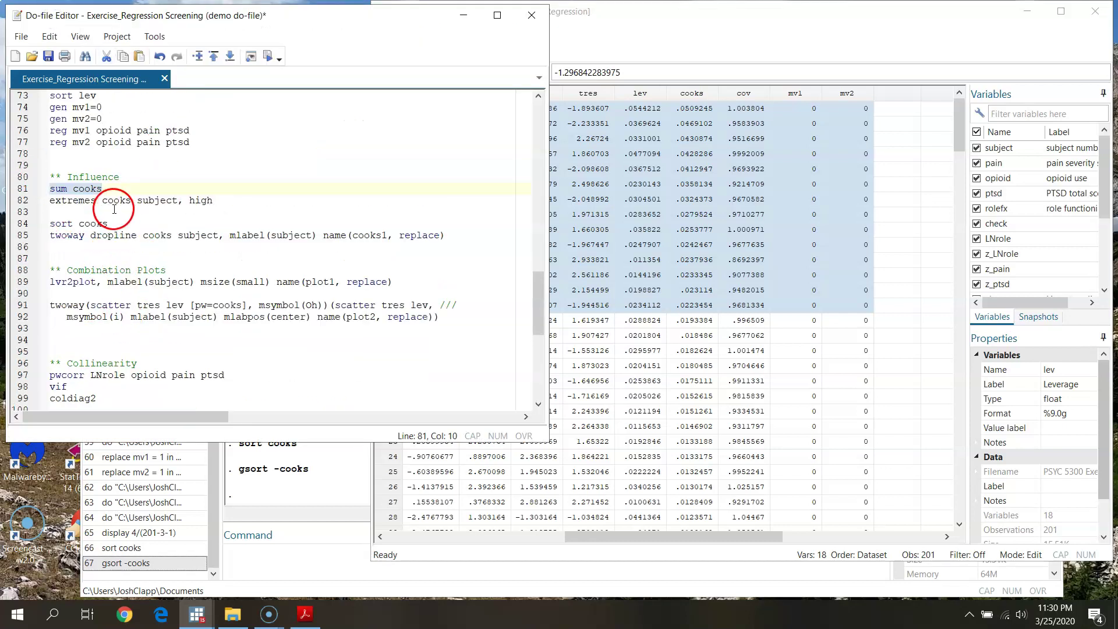
scroll(114, 209, up, 1)
click(23, 234)
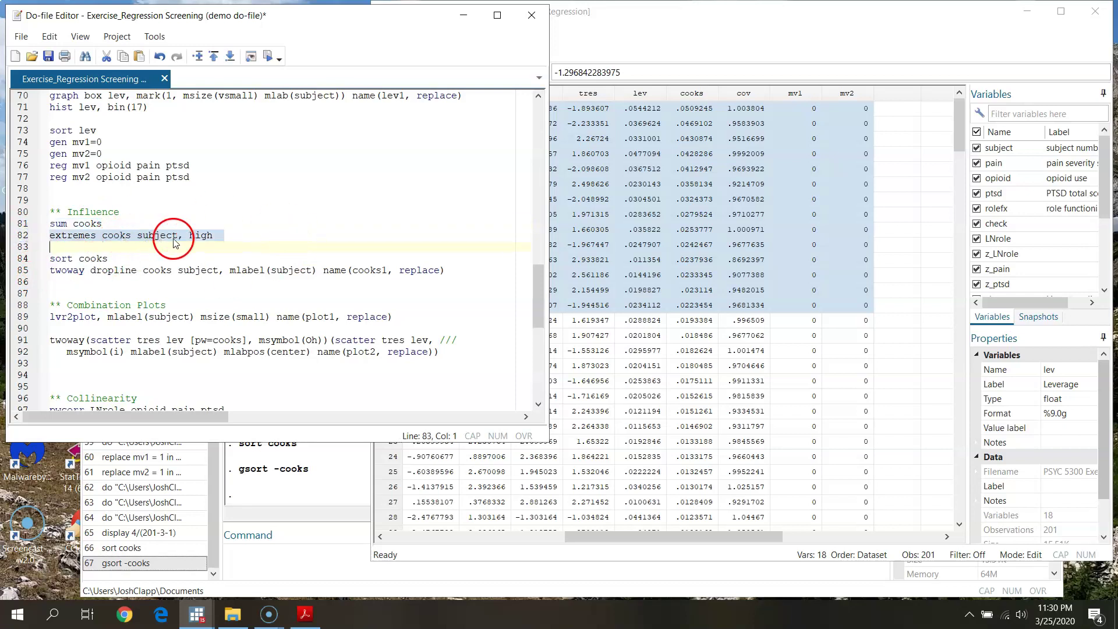
click(267, 56)
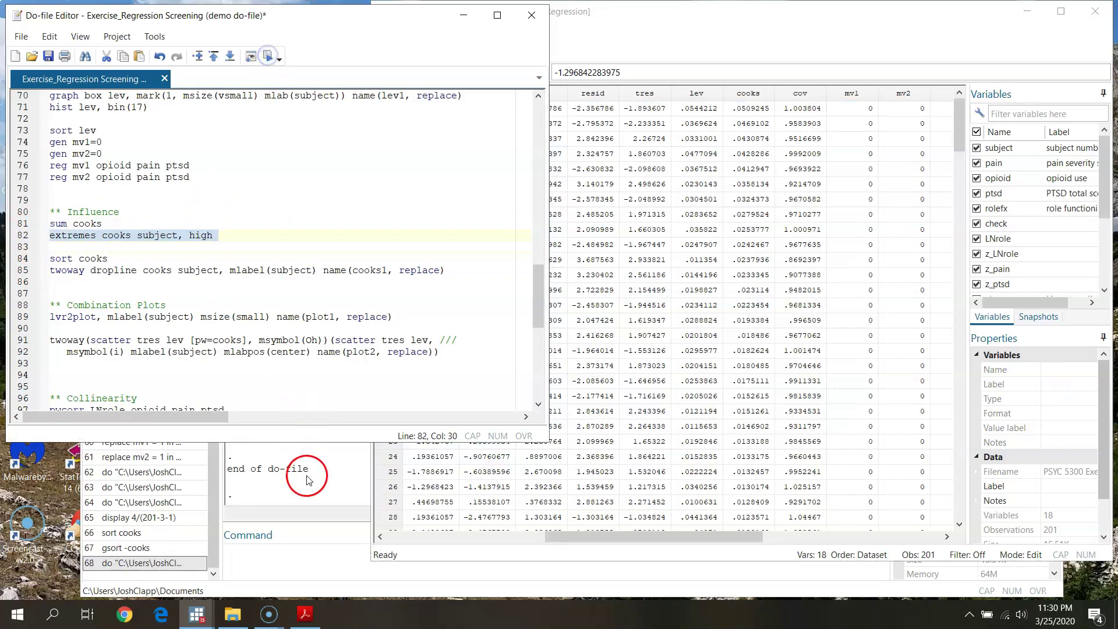
click(309, 480)
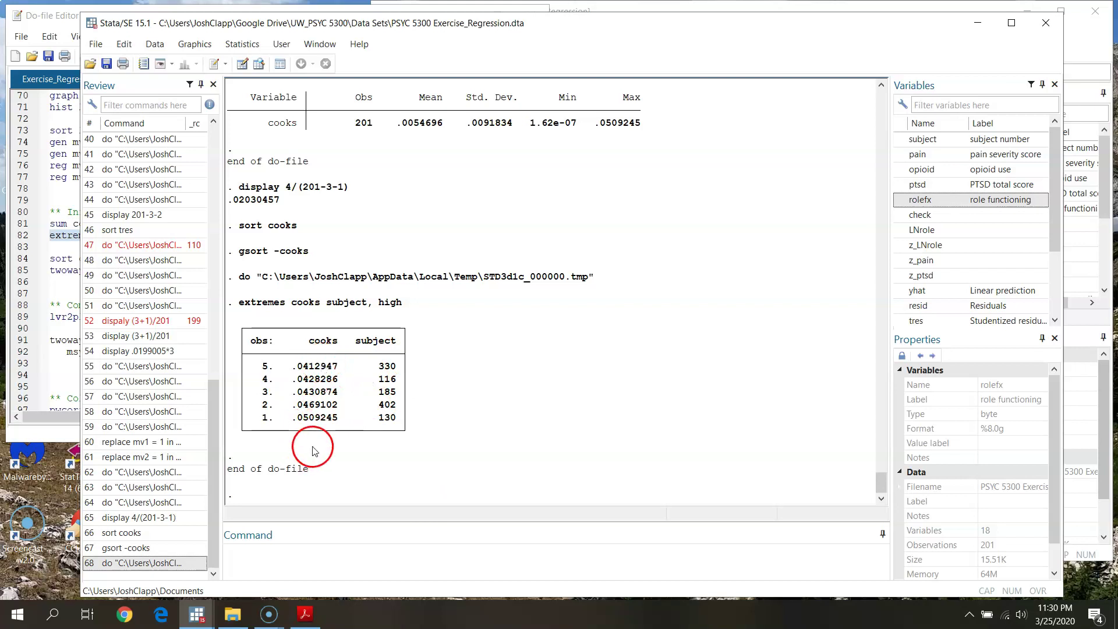
click(1086, 39)
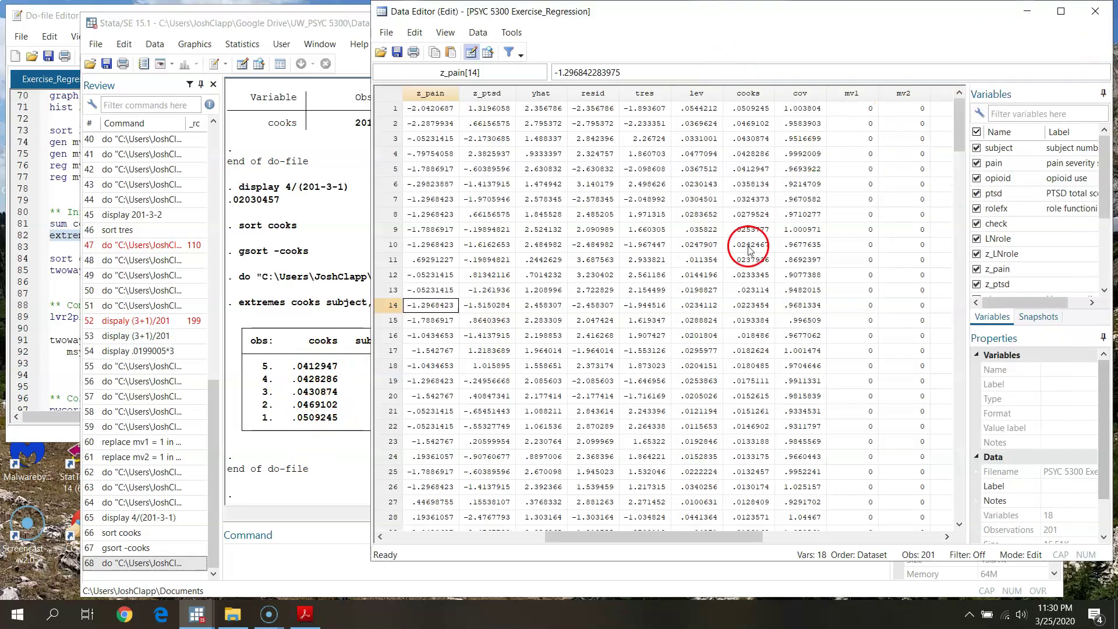
Run only the sort cooks line from the do-file's Influence section.
click(63, 21)
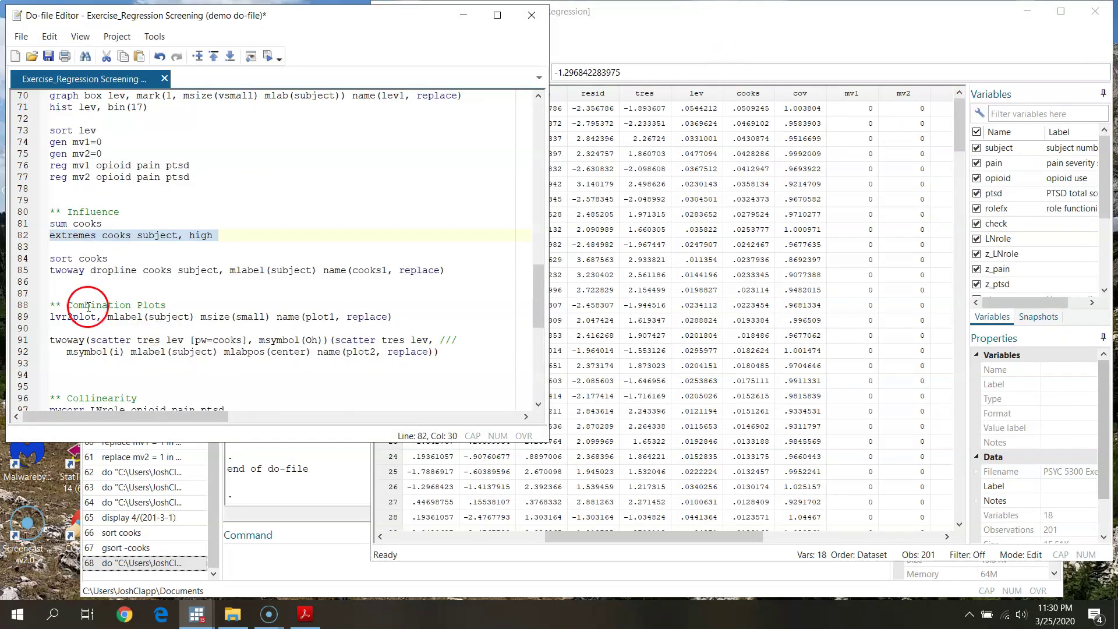
click(24, 258)
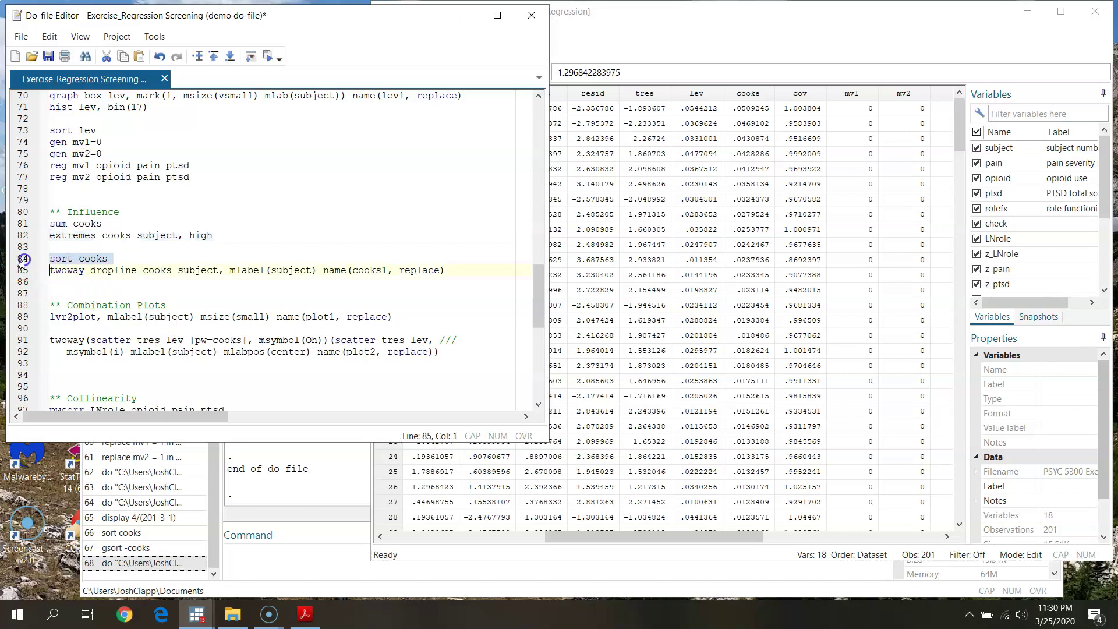
click(268, 55)
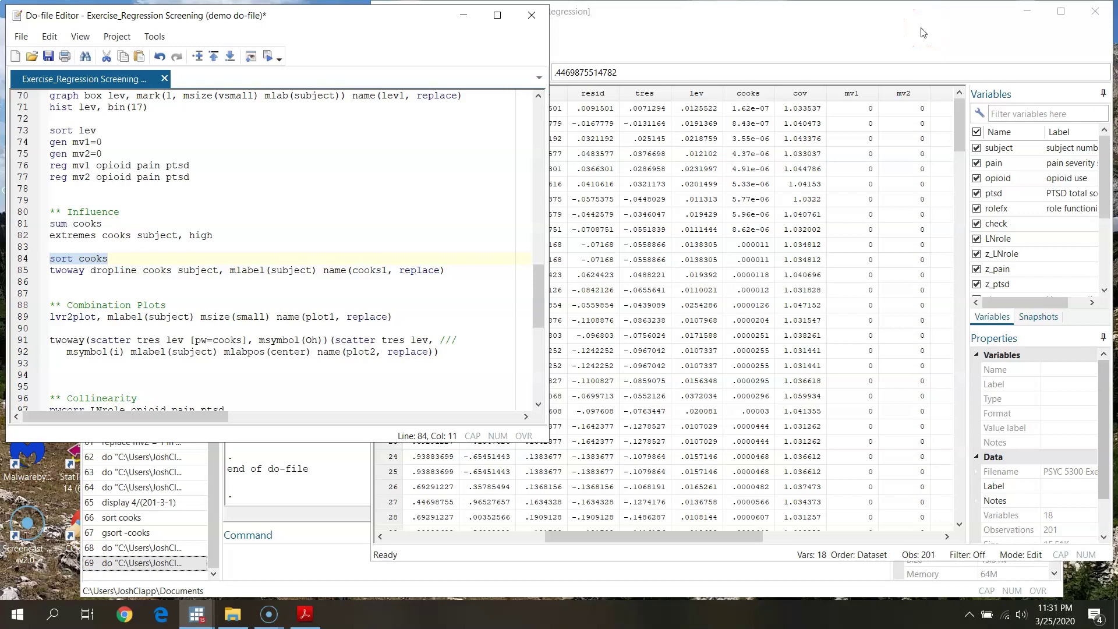
Run twoway dropline cooks subject, mlabel(subject) name(cooks1, replace) from the do-file and review the Cook's distance graph against its code.
click(23, 272)
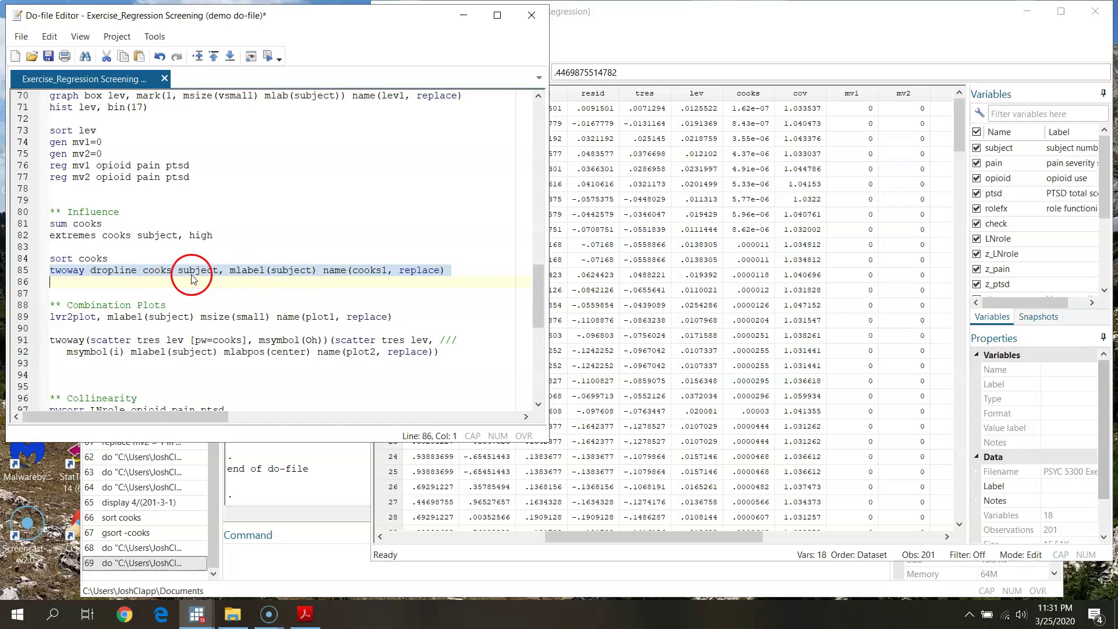
click(268, 56)
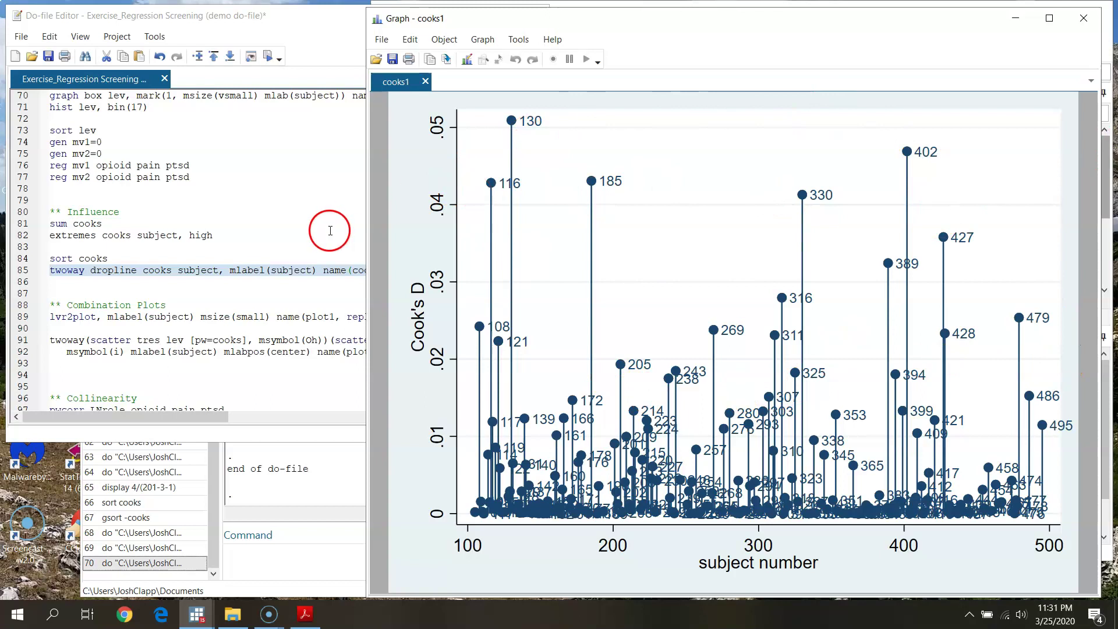
click(333, 55)
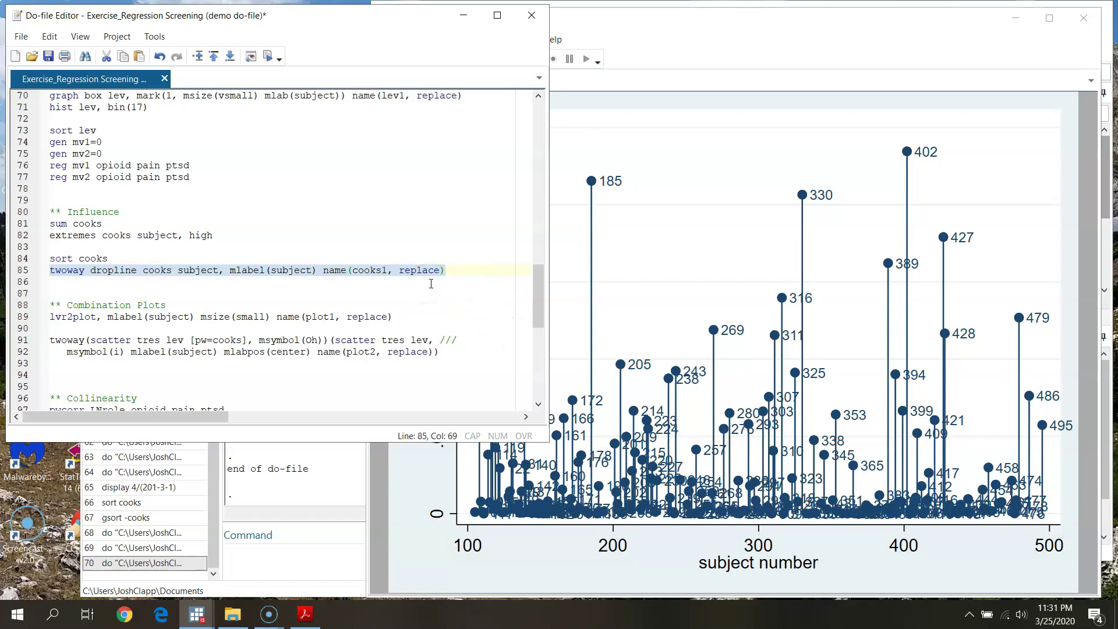
click(739, 32)
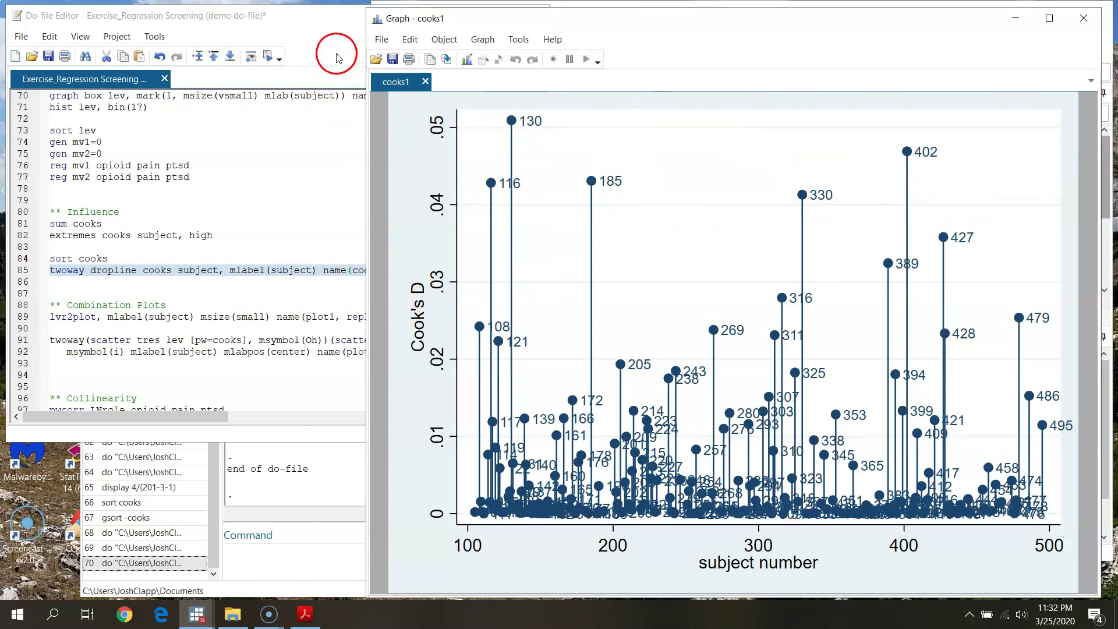
Run lvr2plot, mlabel(subject) msize(small) name(plot1, replace) from the Combination Plots section and close the plot1 and cooks1 graphs.
click(317, 26)
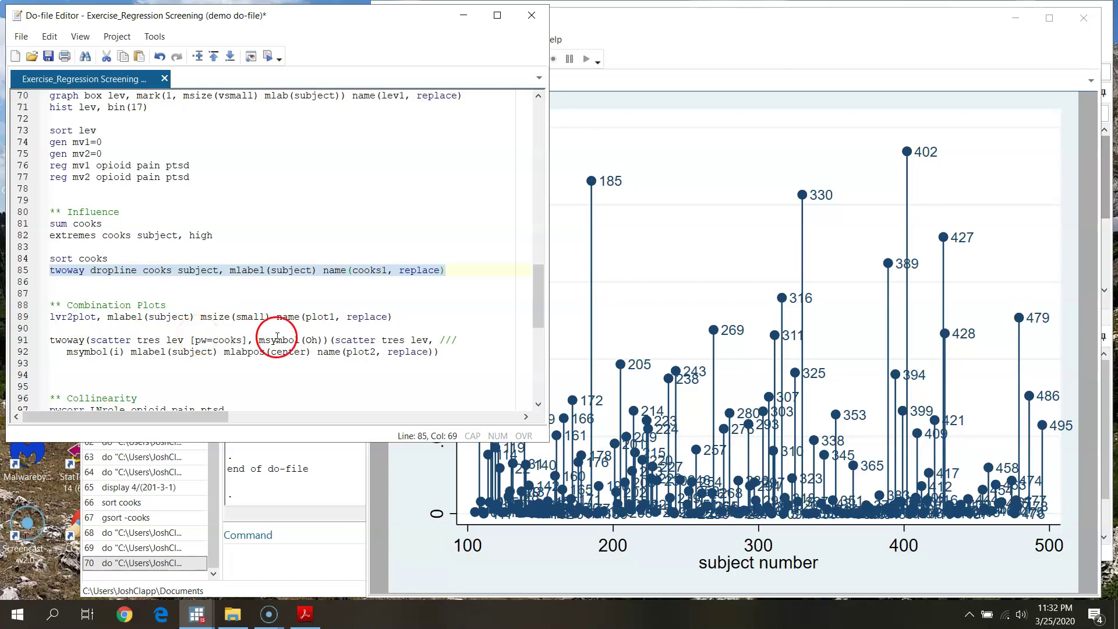
scroll(305, 359, down, 1)
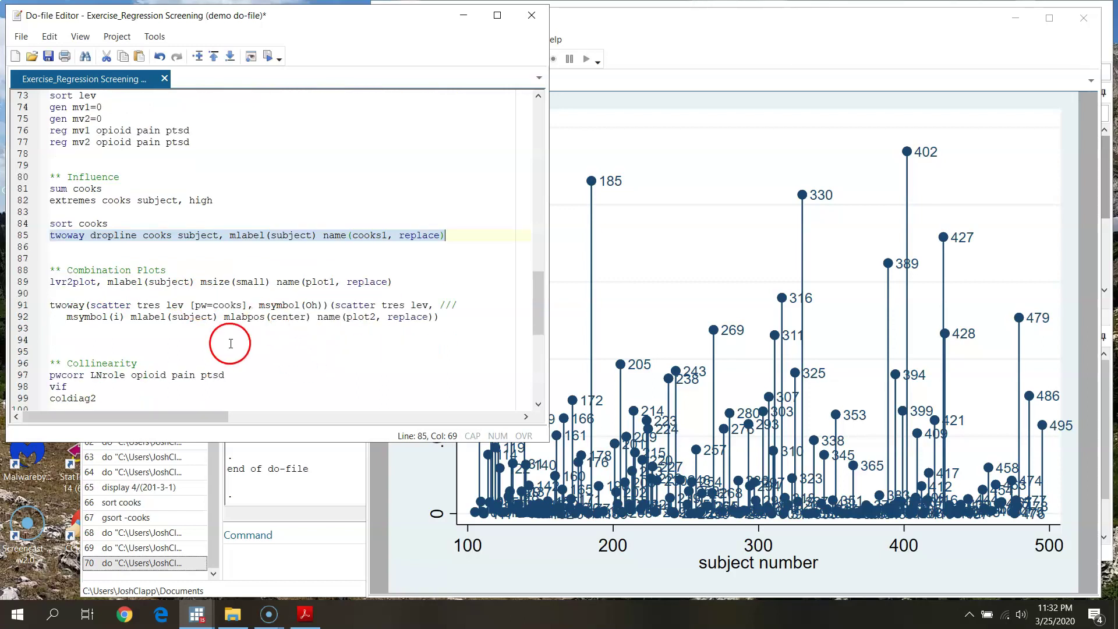
click(23, 284)
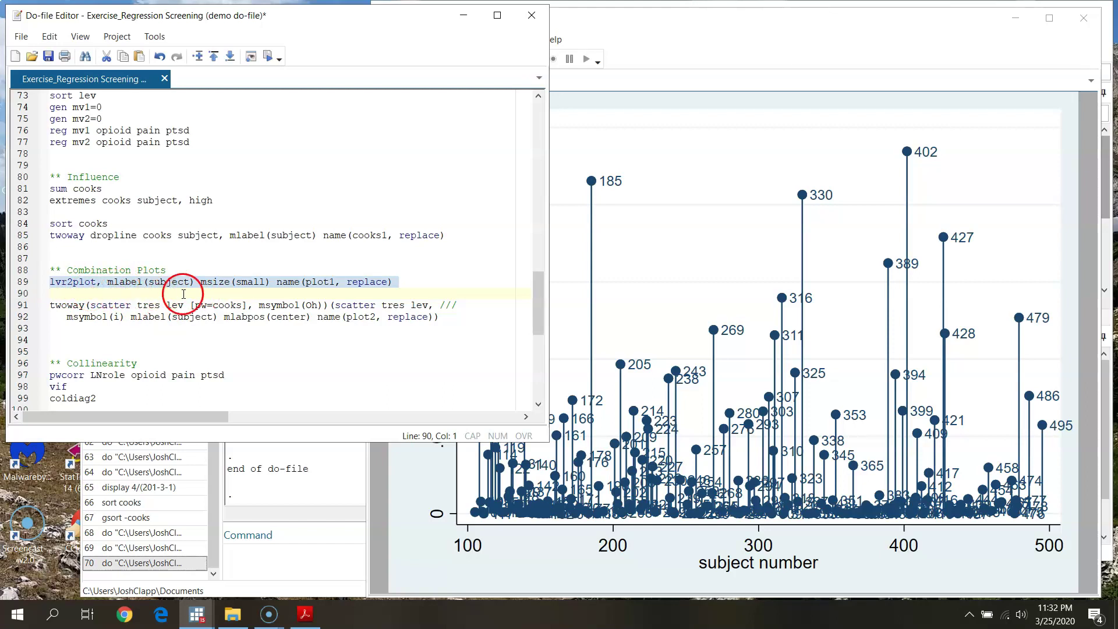
click(270, 56)
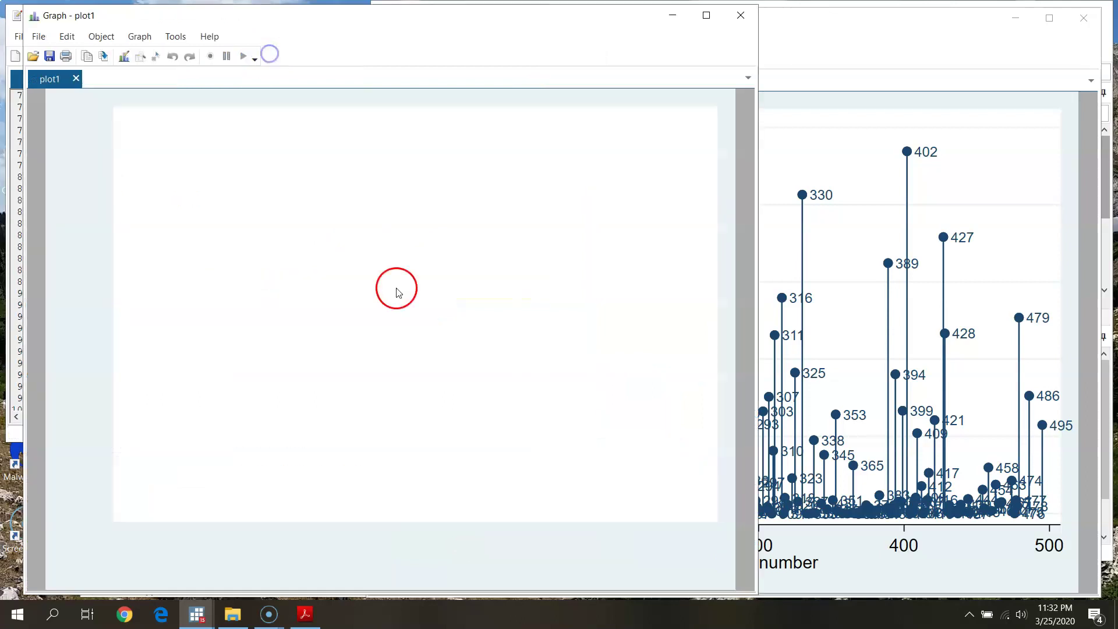
click(741, 18)
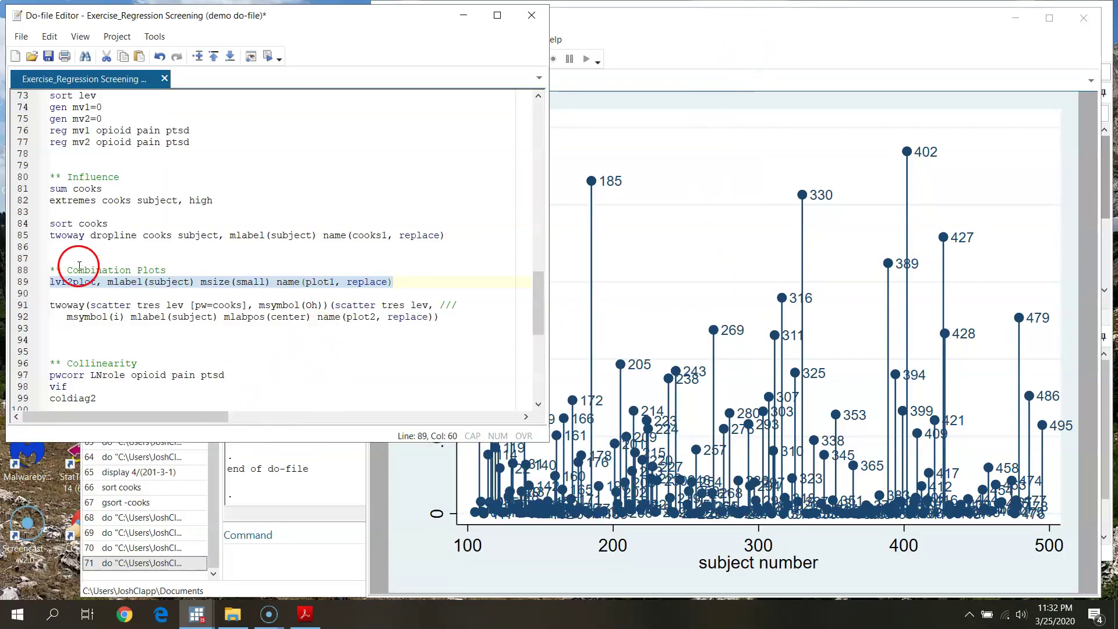
click(31, 281)
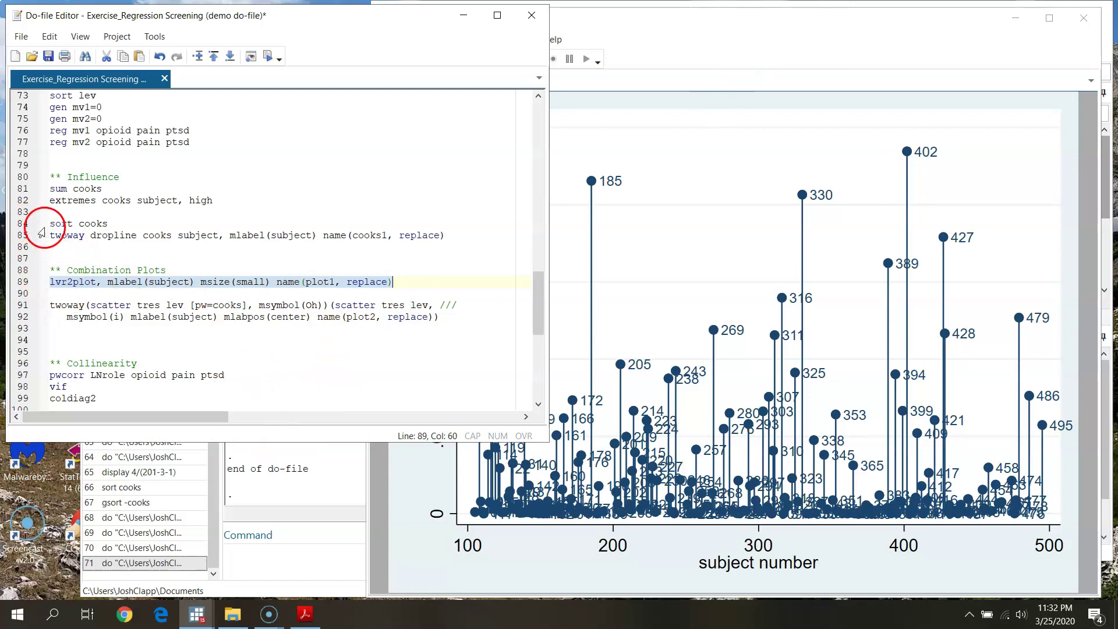
click(1093, 21)
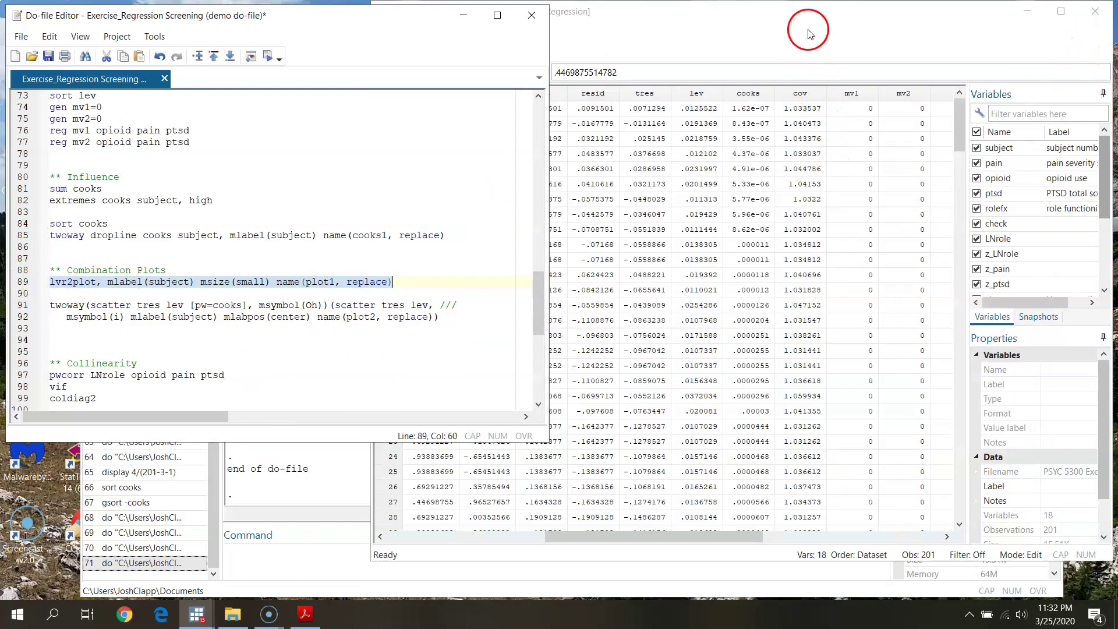
Clear the data in memory, reload PSYC 5300 Exercise_Regression.dta by rerunning the first use command, and view it in the Data Editor.
click(268, 563)
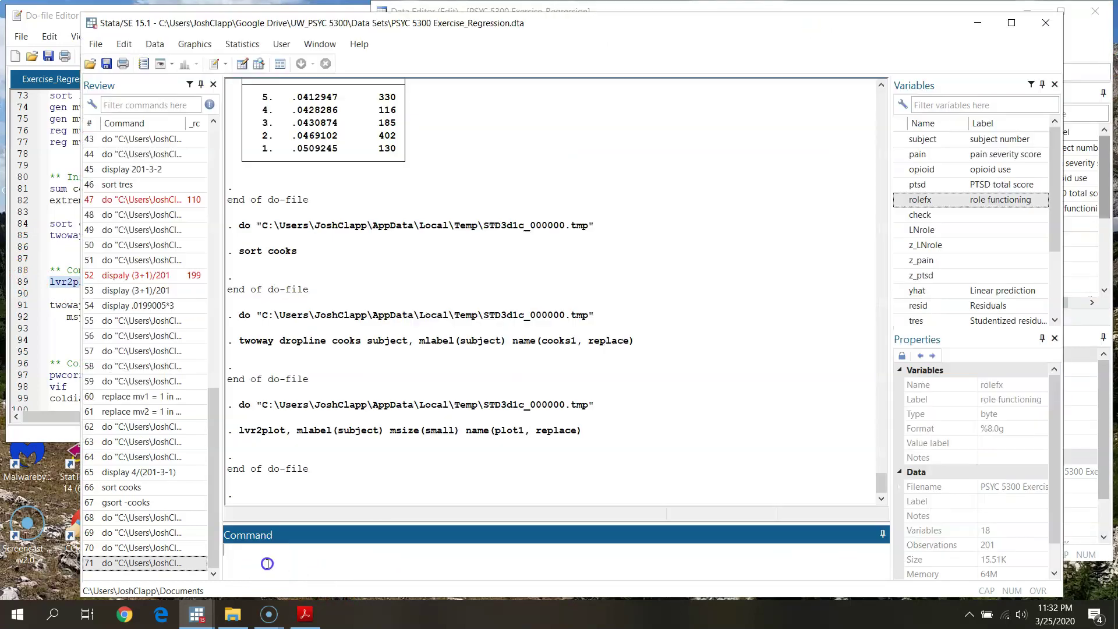
key(Return)
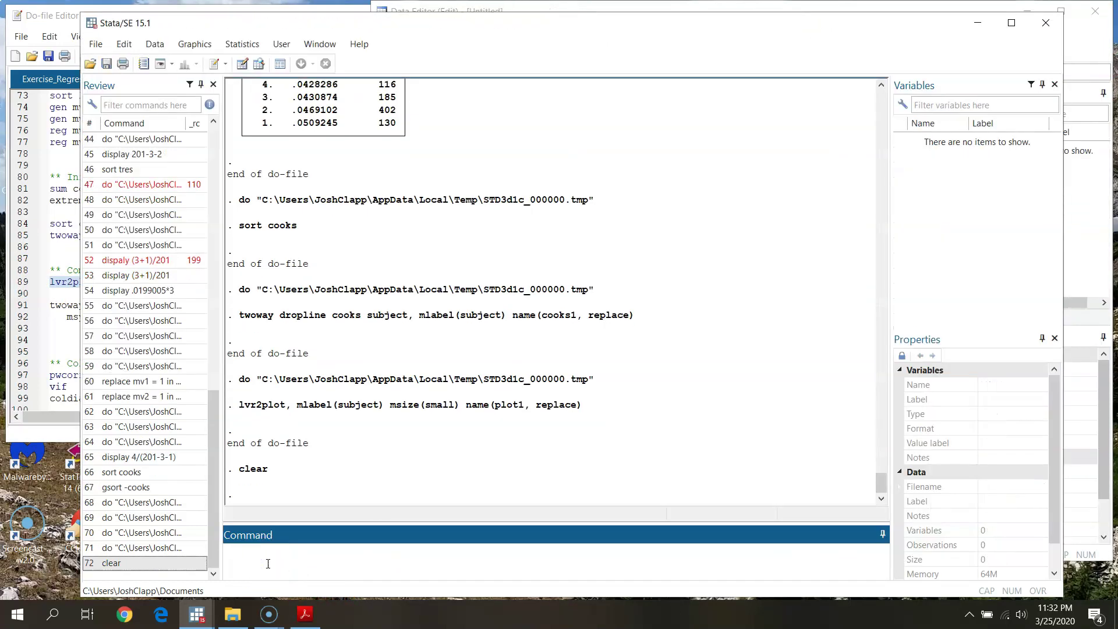
click(1106, 42)
click(332, 20)
drag(209, 504, 211, 233)
click(171, 141)
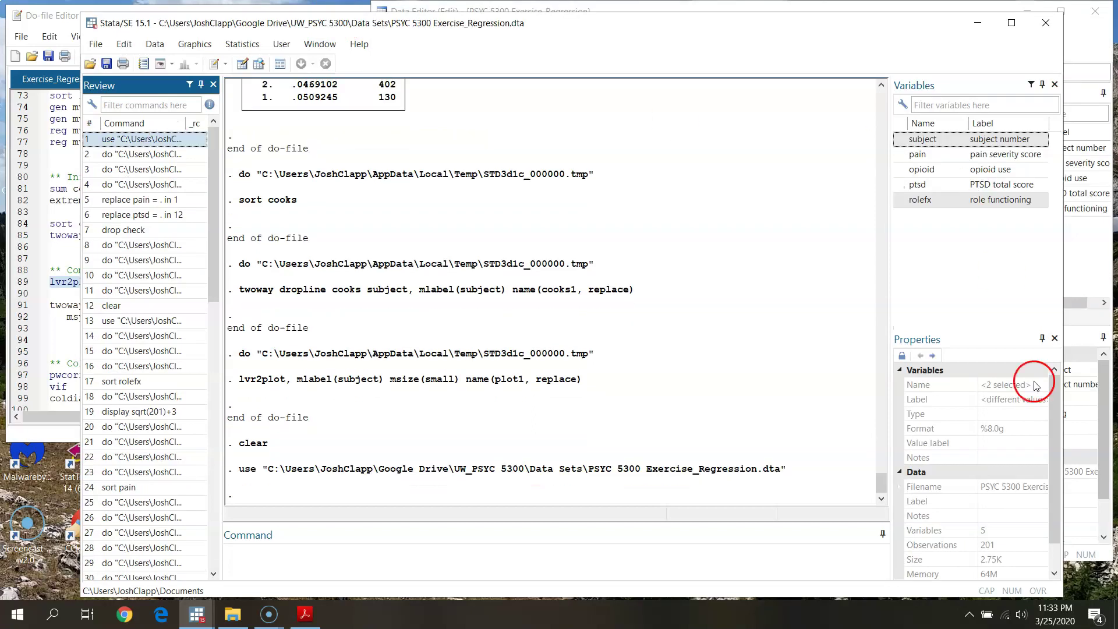
click(1095, 49)
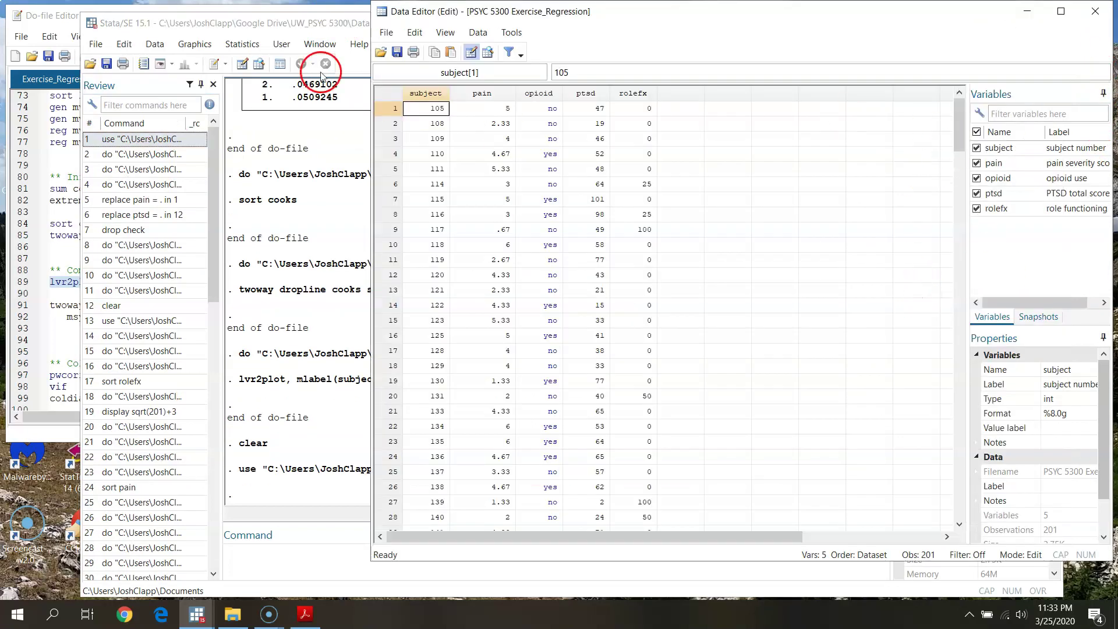
Run gen LNrole = ln(1+rolefx) from the do-file and check the LNrole column in the Data Editor.
click(81, 16)
scroll(200, 279, up, 19)
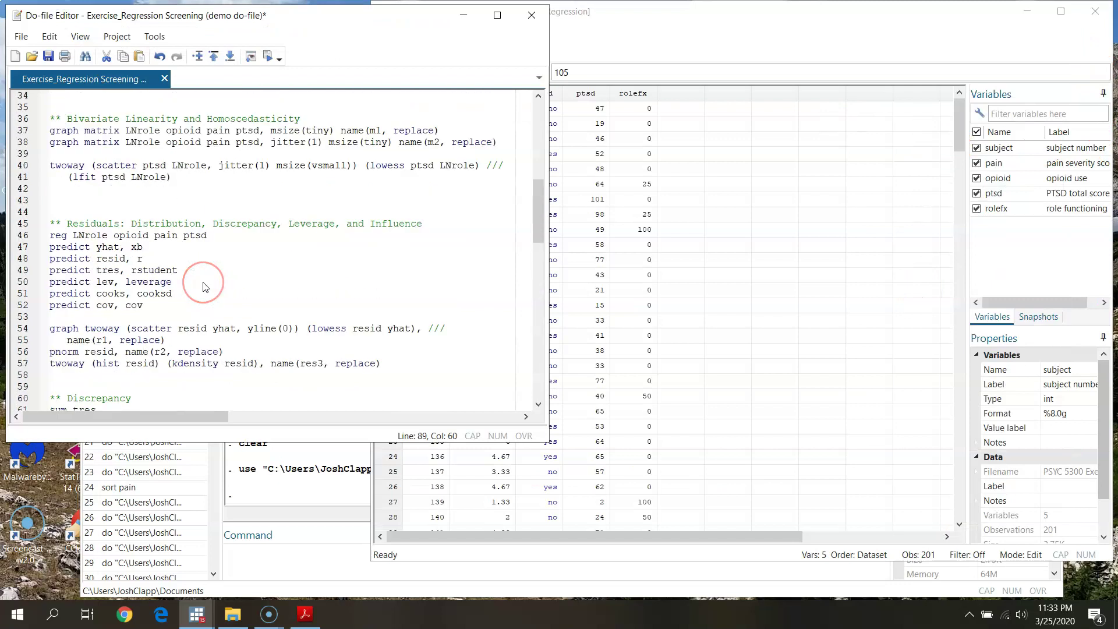
scroll(200, 284, up, 5)
click(192, 281)
scroll(177, 280, down, 4)
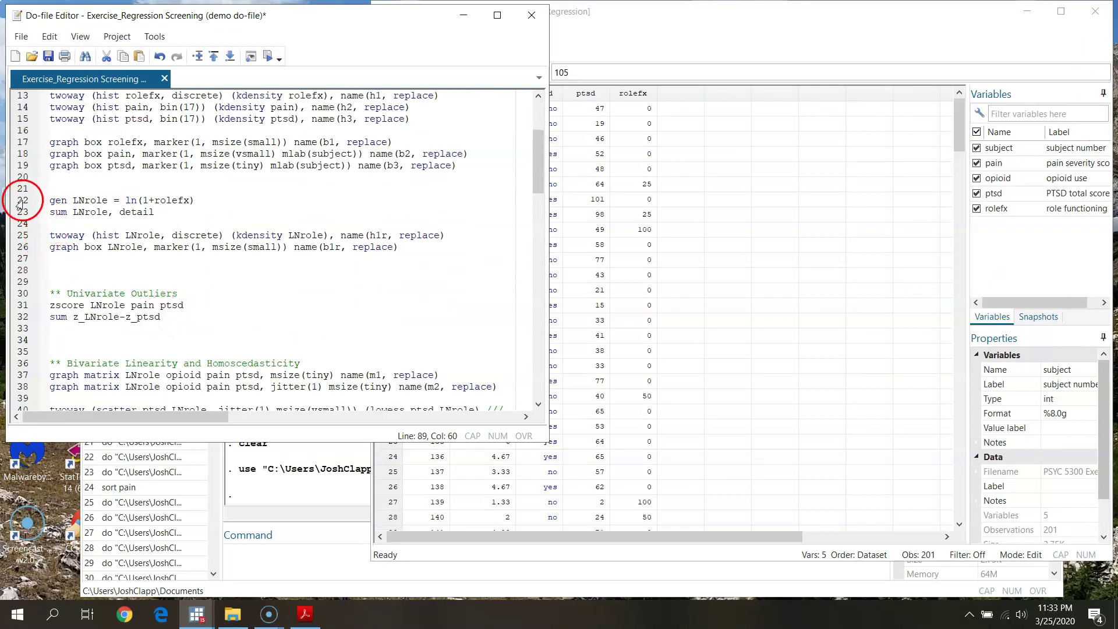
click(16, 201)
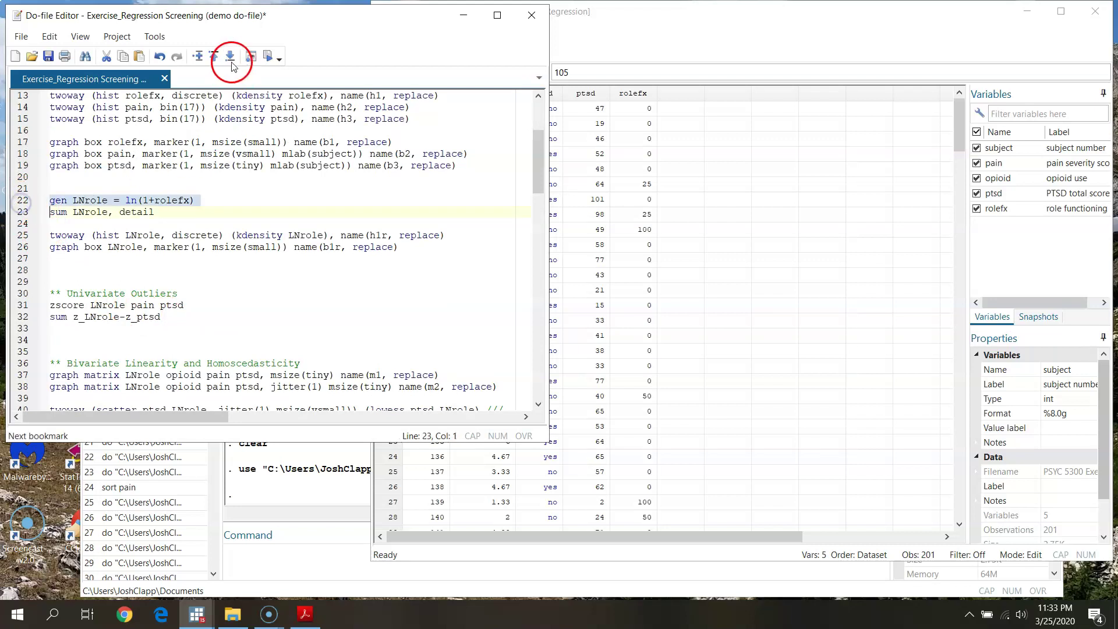
click(269, 57)
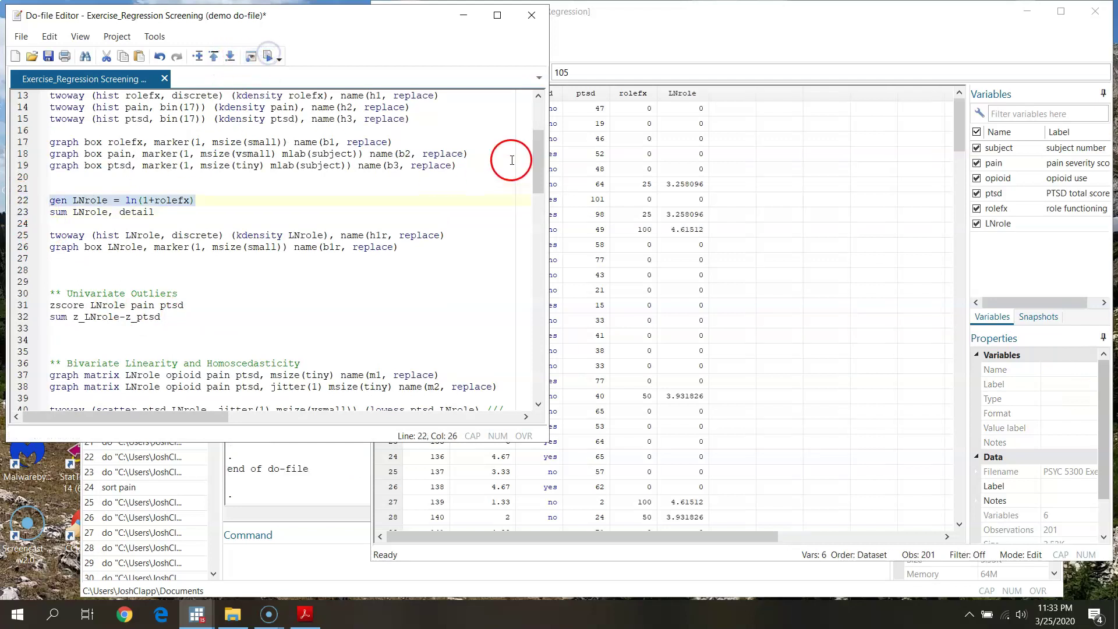
click(698, 94)
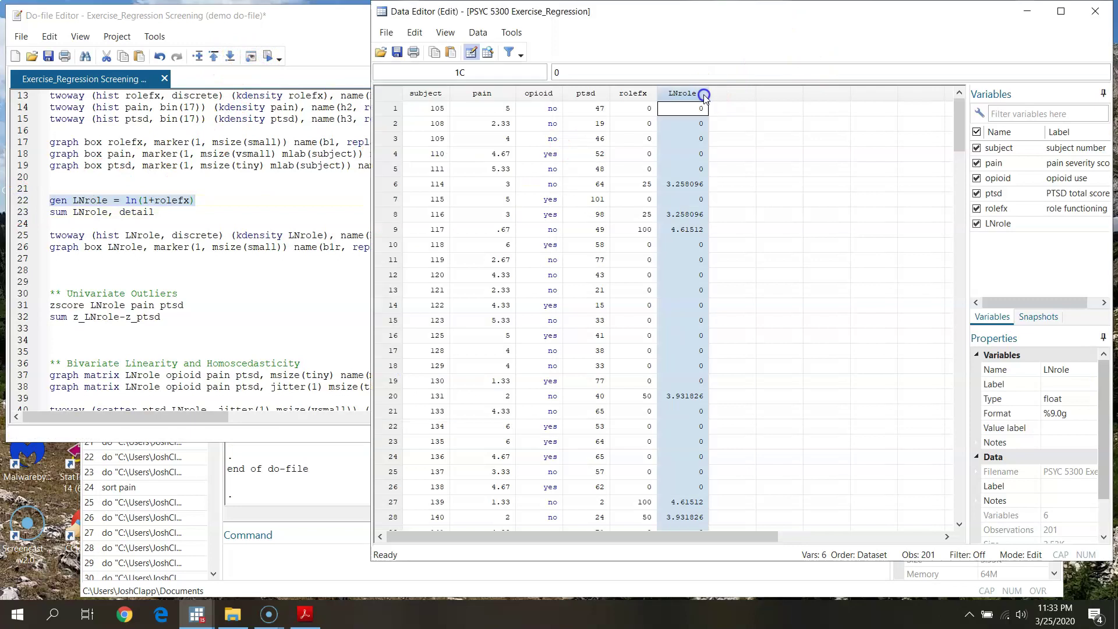
Run reg LNrole opioid pain ptsd with its six predict lines, and view the yhat to cov columns in the Data Editor.
click(299, 20)
drag(538, 146, 540, 213)
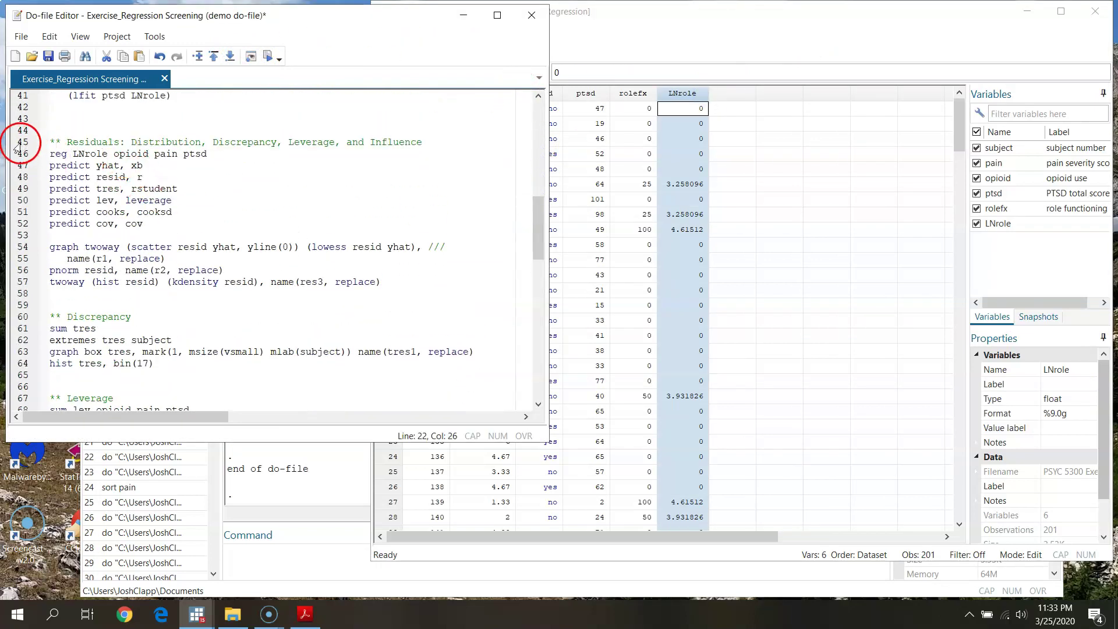
drag(18, 155, 33, 222)
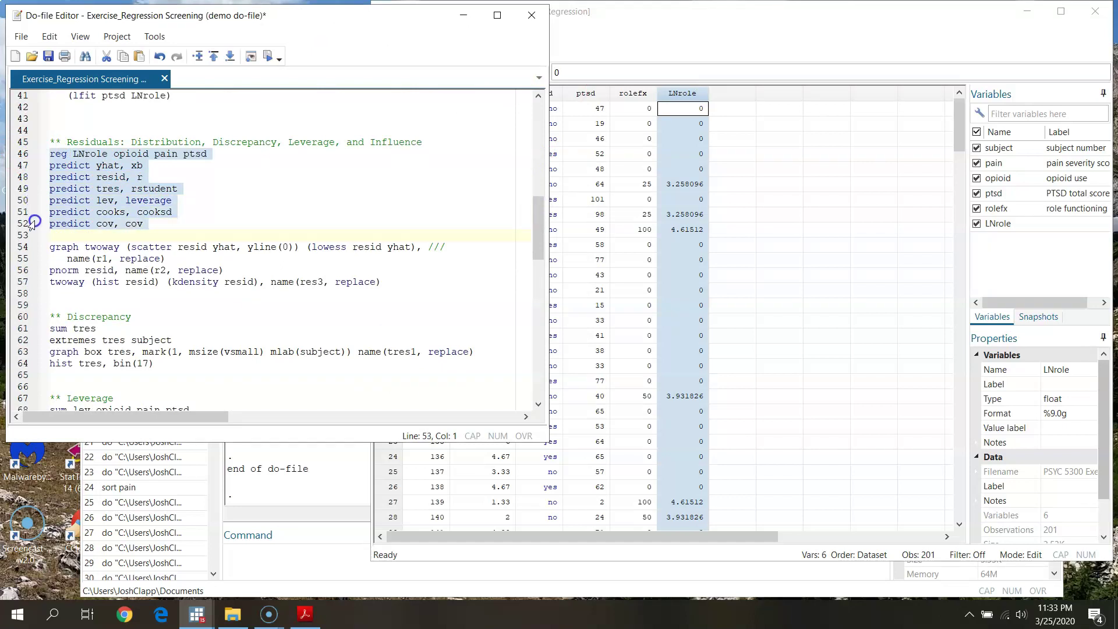
click(267, 56)
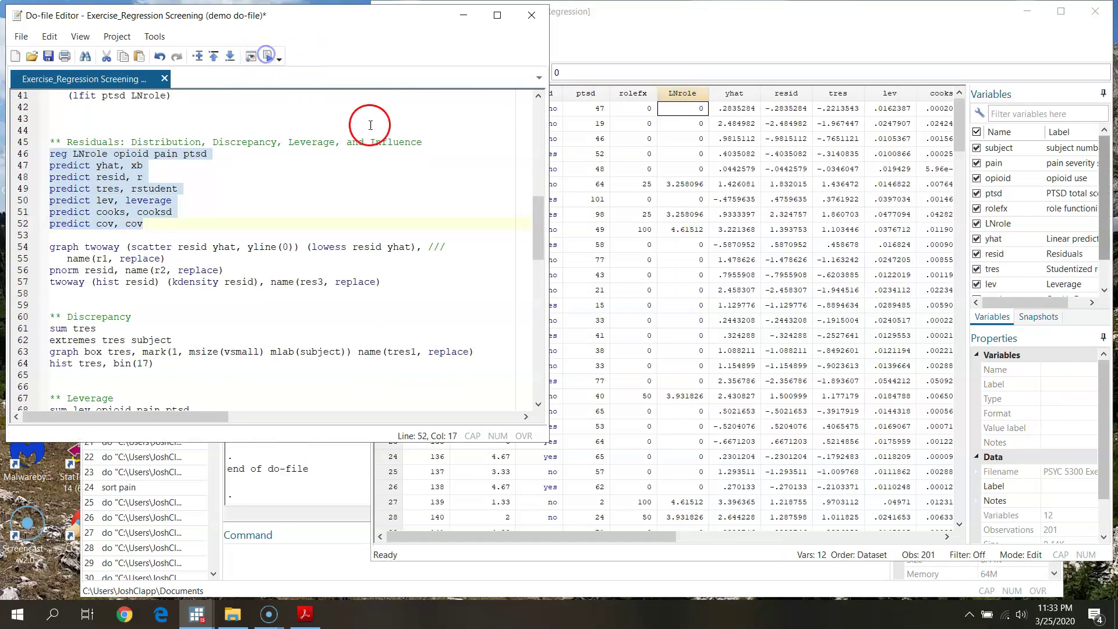
click(669, 539)
drag(669, 540, 761, 539)
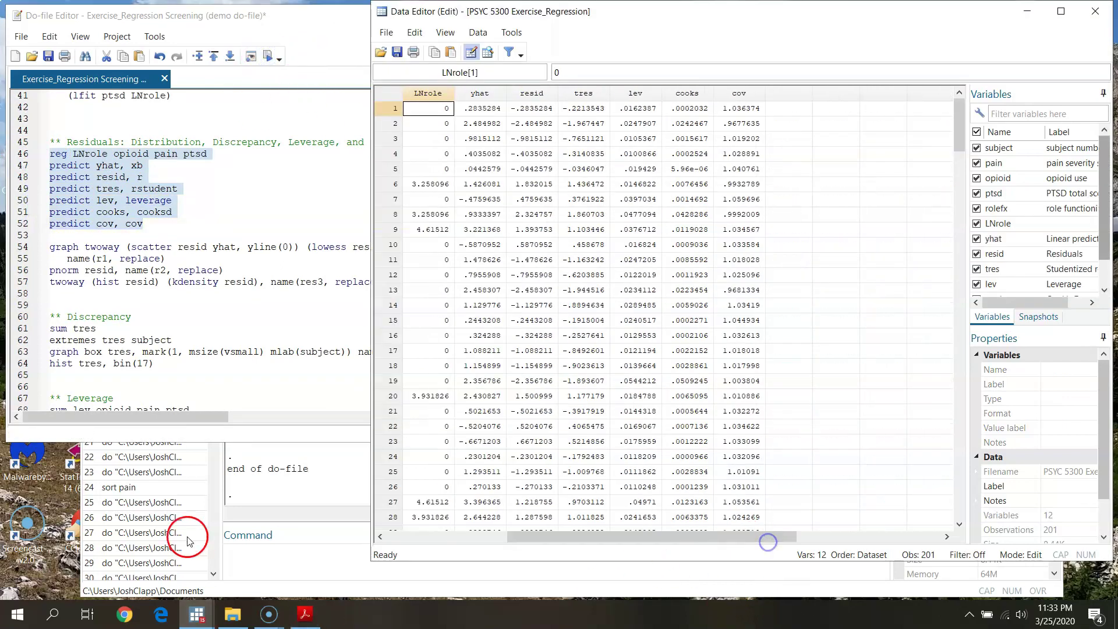
Run lvr2plot, mlabel(subject) msize(small) name(plot1, replace) from the do-file's Combination Plots section.
click(297, 90)
scroll(315, 285, down, 8)
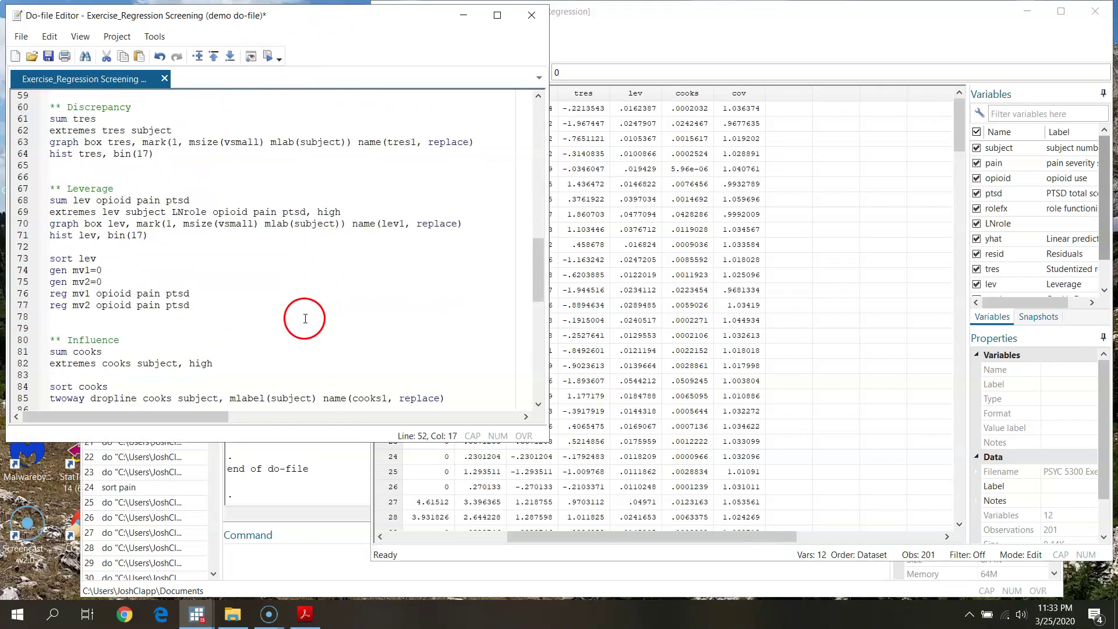
scroll(301, 320, down, 3)
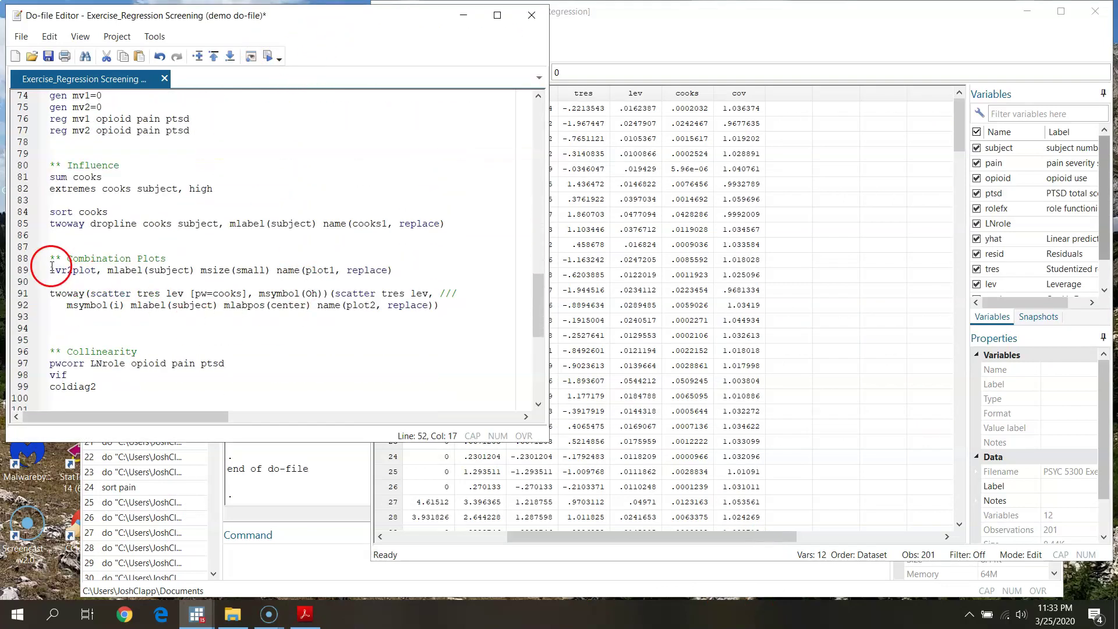
click(19, 270)
click(267, 60)
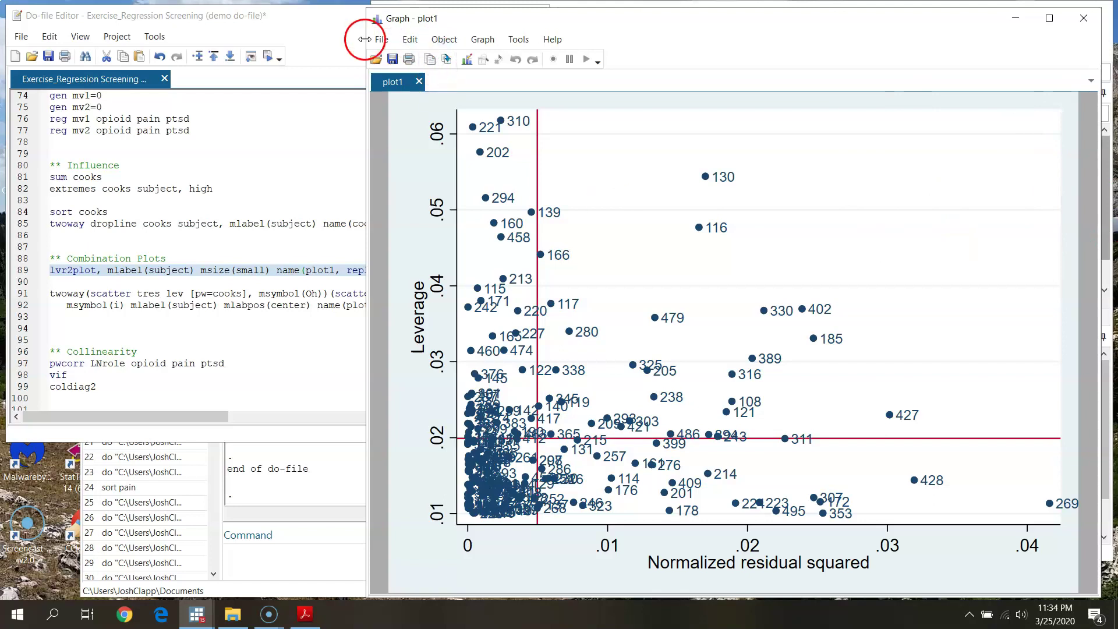
Run the two-line twoway scatter of tres against lev weighted by cooks, named plot2, and compare the graph with plot1.
click(336, 39)
click(20, 298)
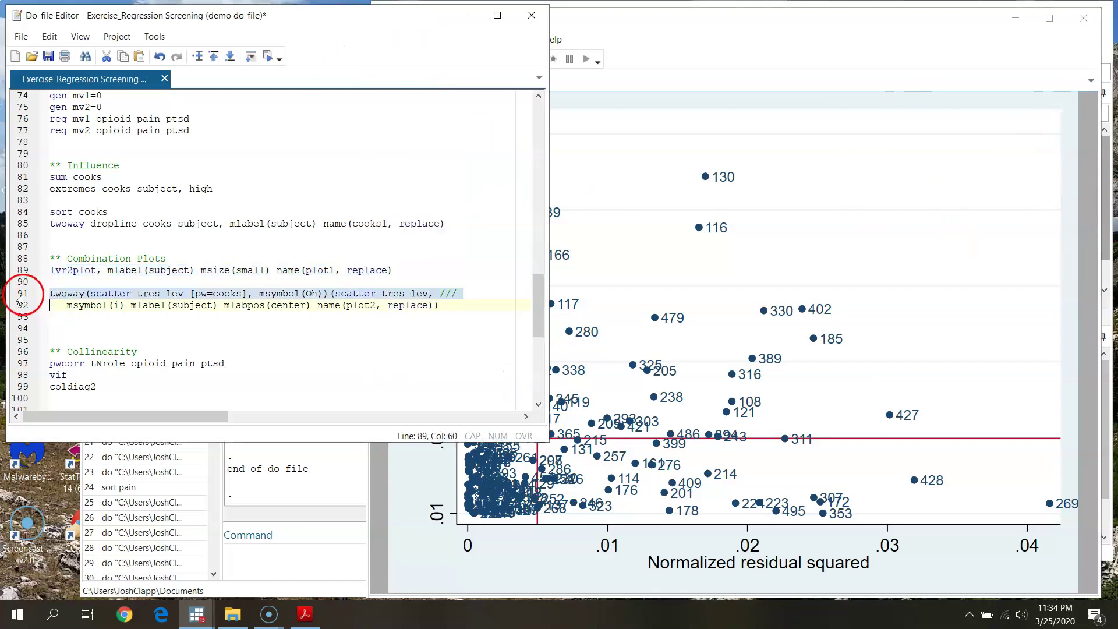
drag(23, 298, 22, 307)
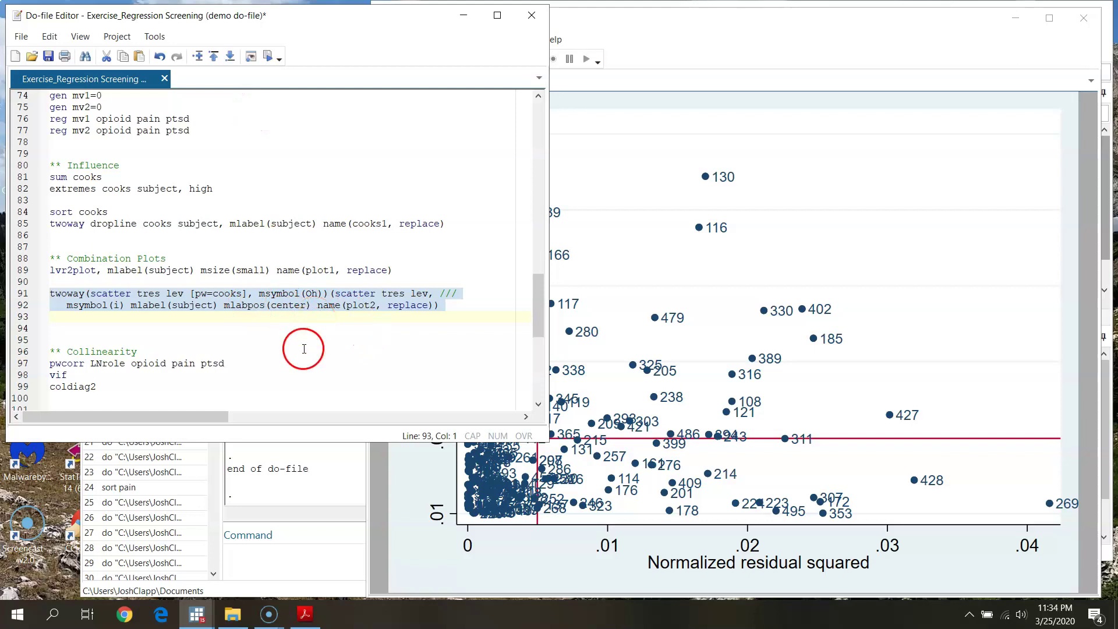
click(265, 57)
drag(566, 25, 746, 25)
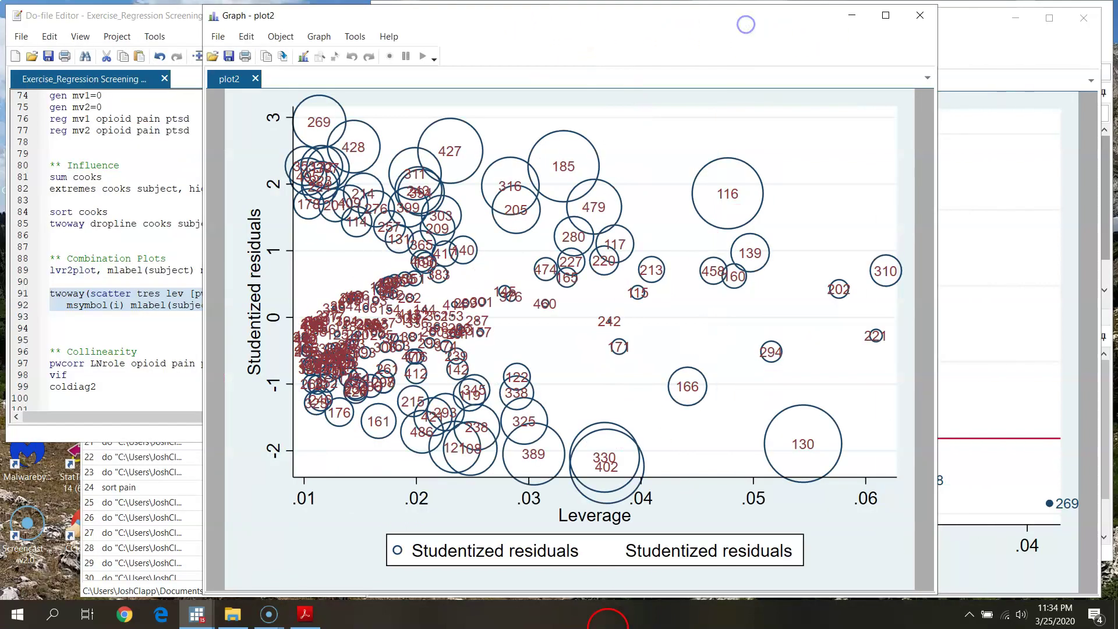
click(1044, 69)
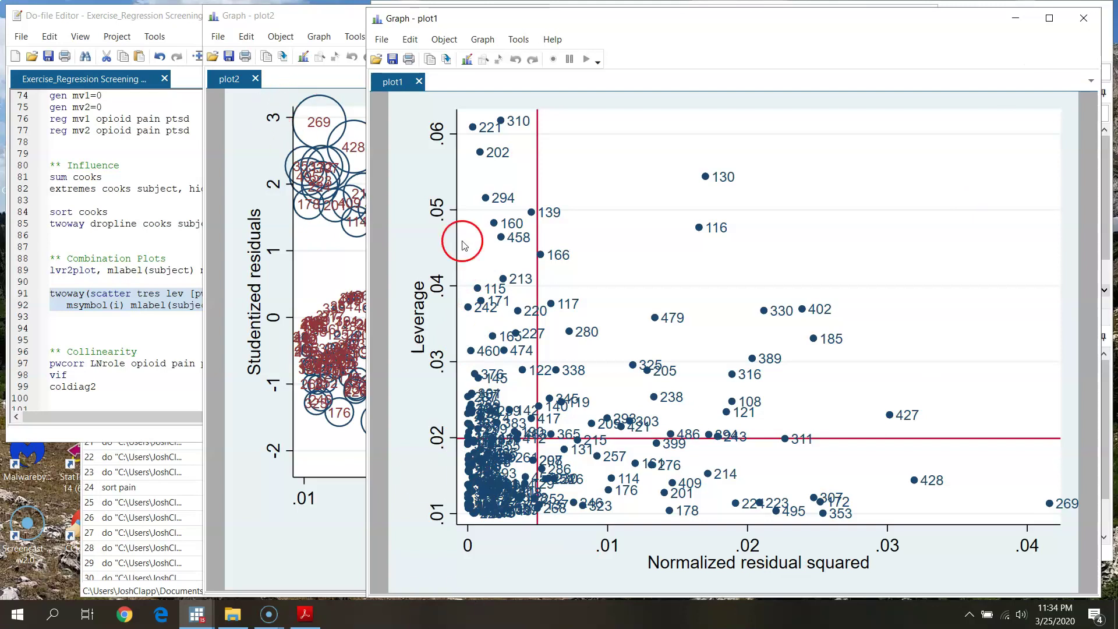
click(345, 584)
click(361, 357)
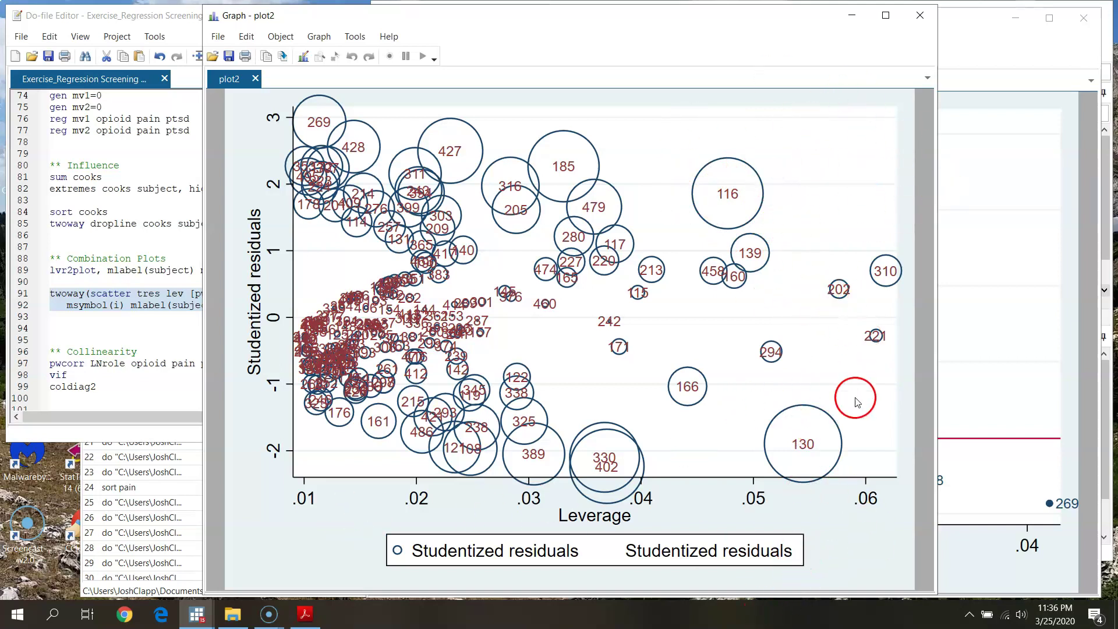
Run pwcorr LNrole opioid pain ptsd from the Collinearity section, minimize the graphs and review the correlation matrix.
click(181, 27)
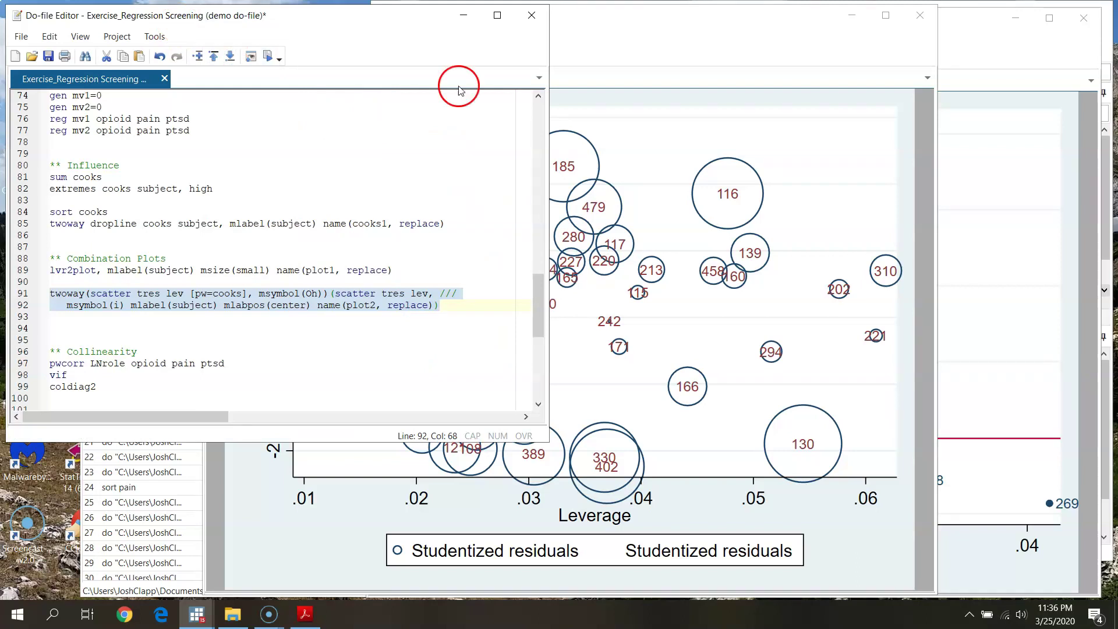
drag(540, 308, 540, 334)
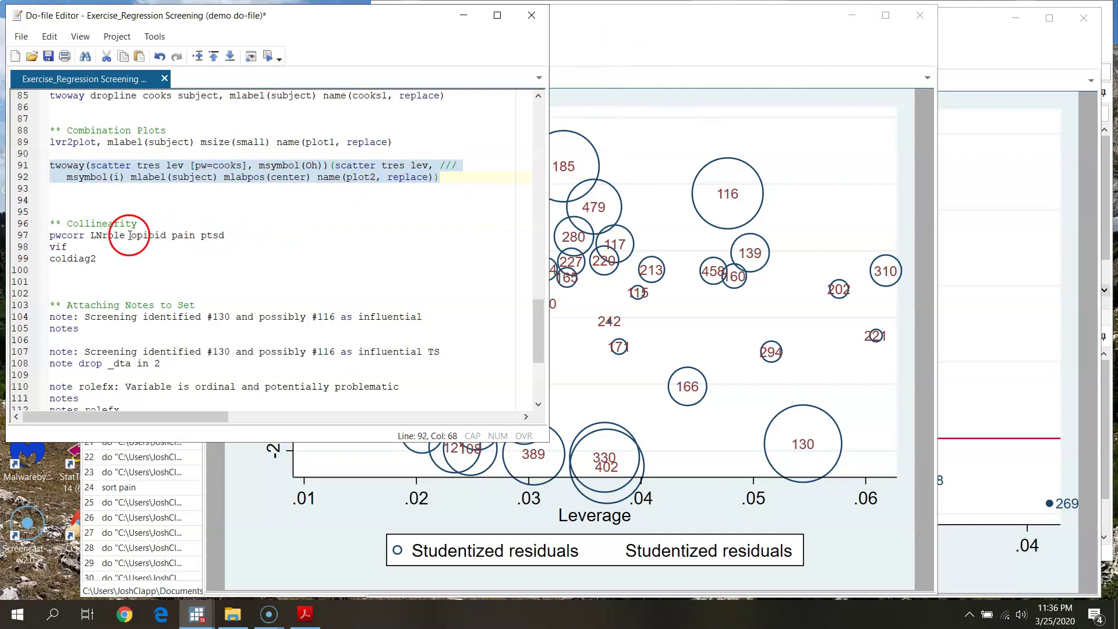
click(15, 234)
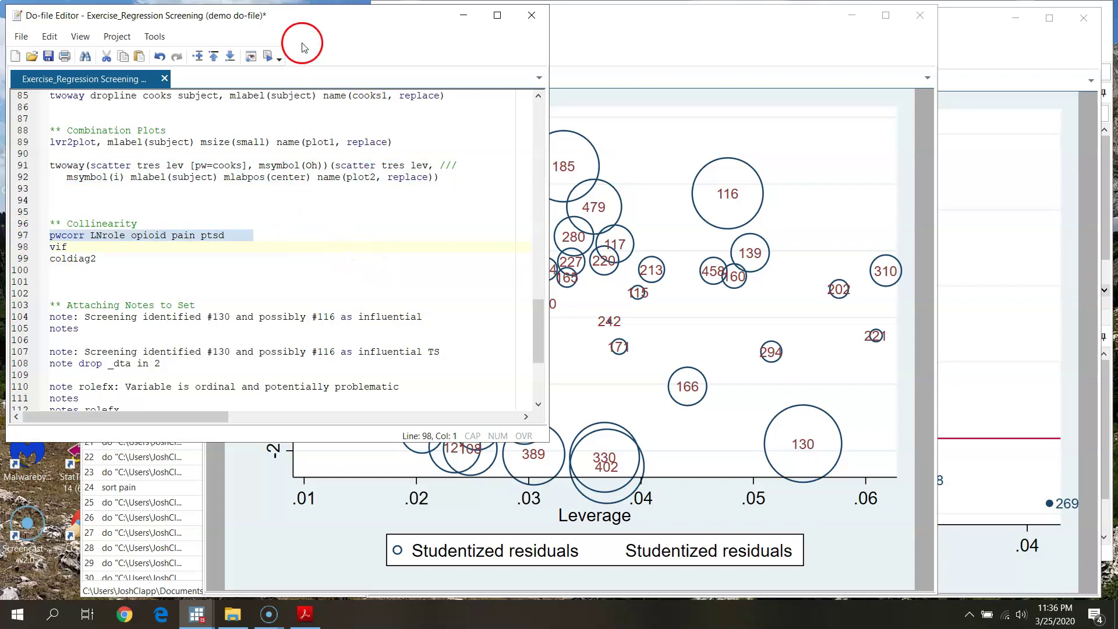
click(269, 57)
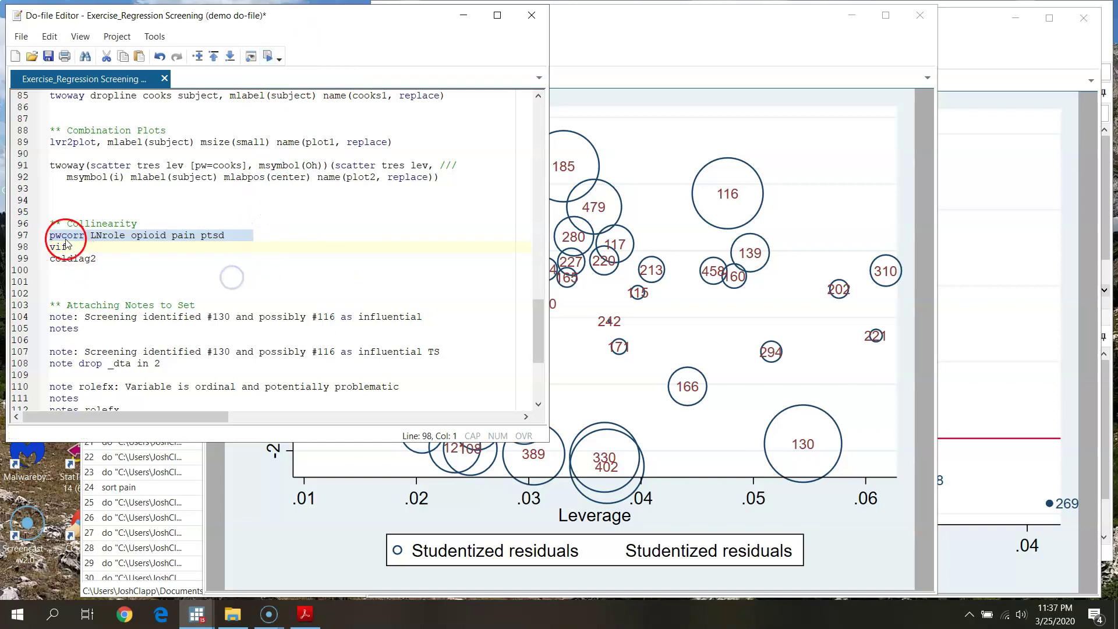
click(112, 241)
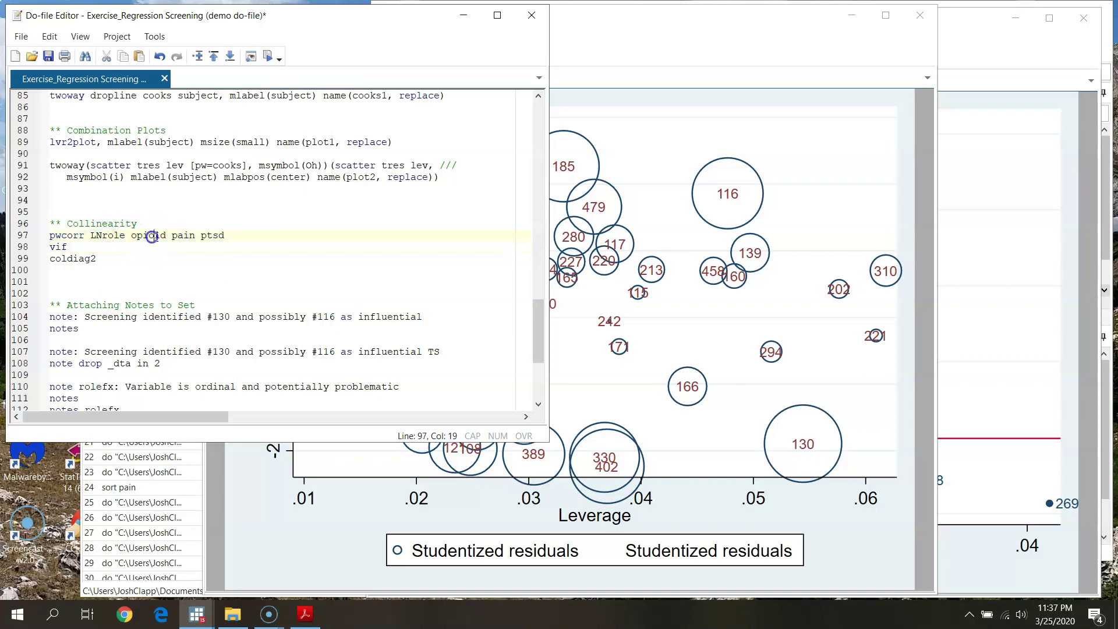
click(26, 235)
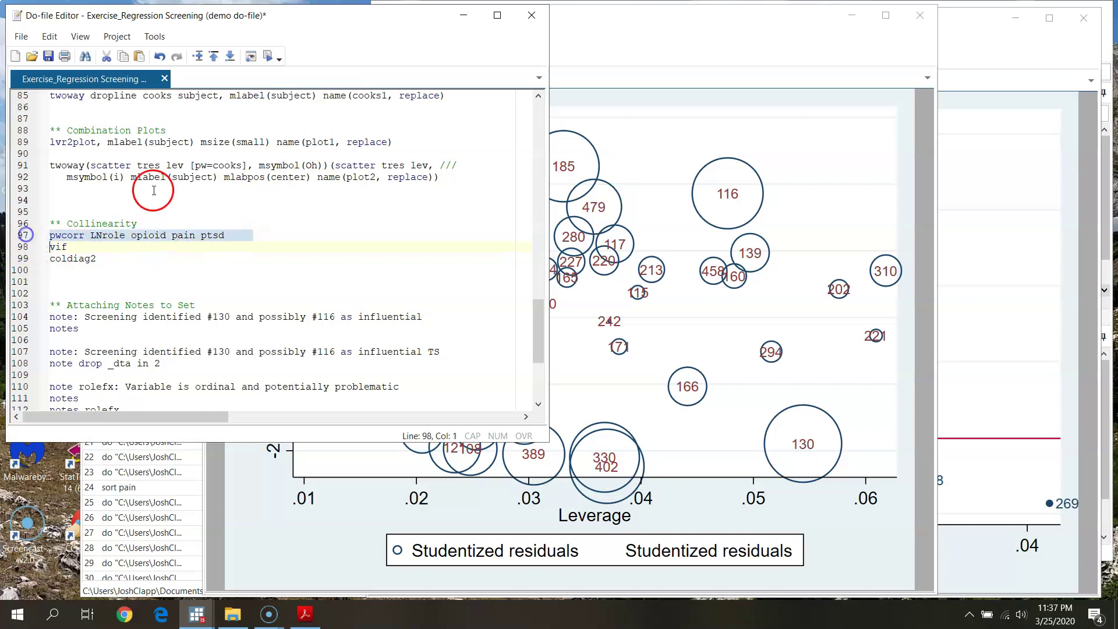
click(852, 15)
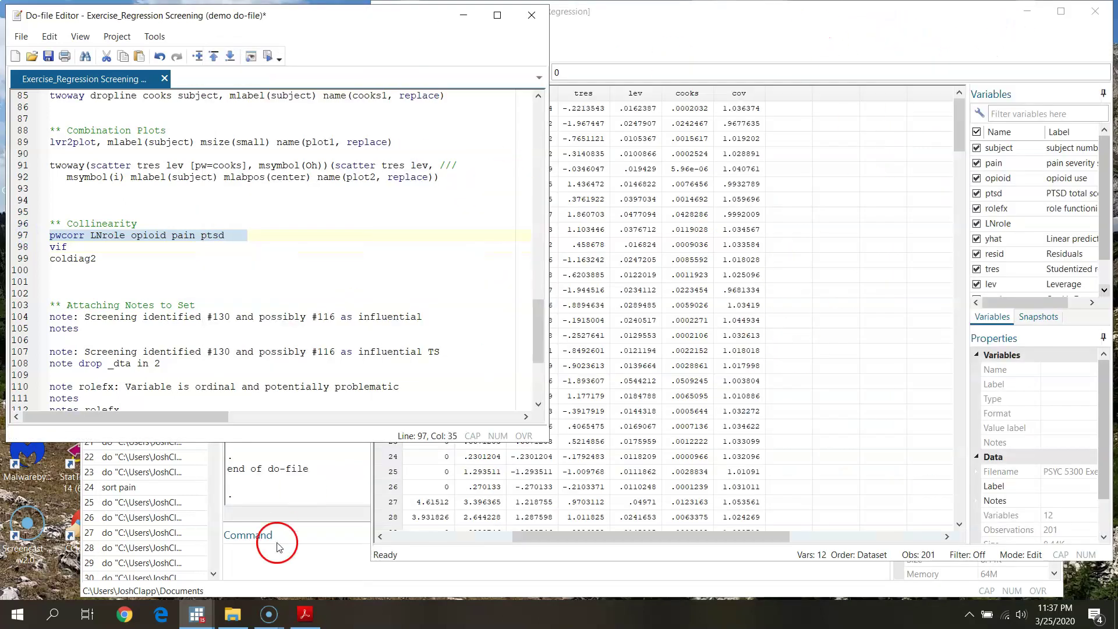
click(284, 535)
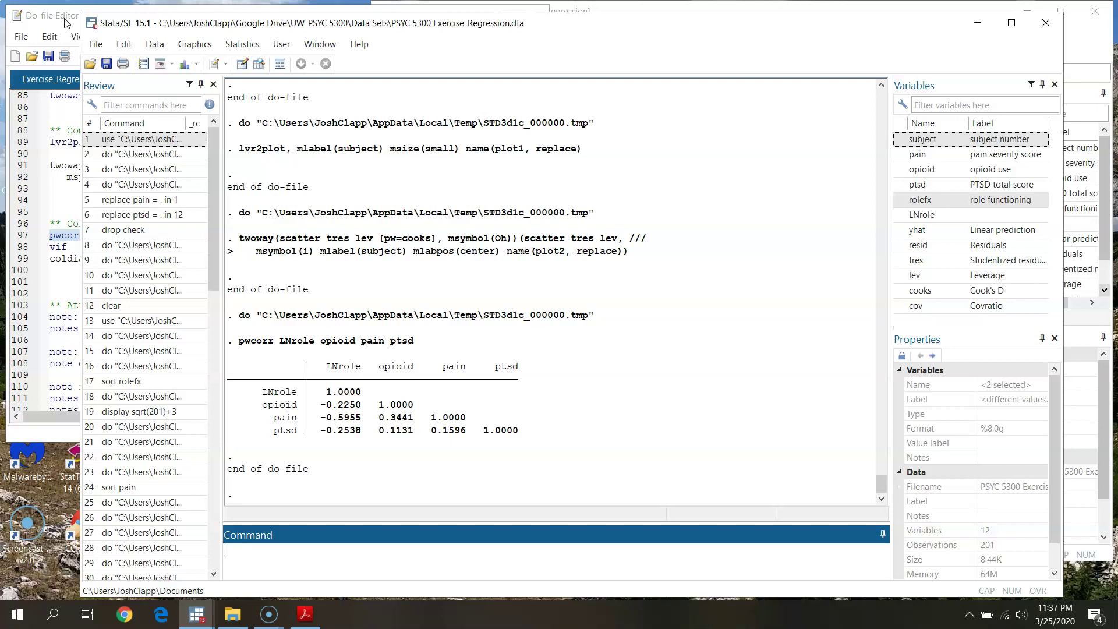
Rerun only the reg LNrole opioid pain ptsd line from the Residuals section and view the regression output.
click(14, 304)
click(58, 15)
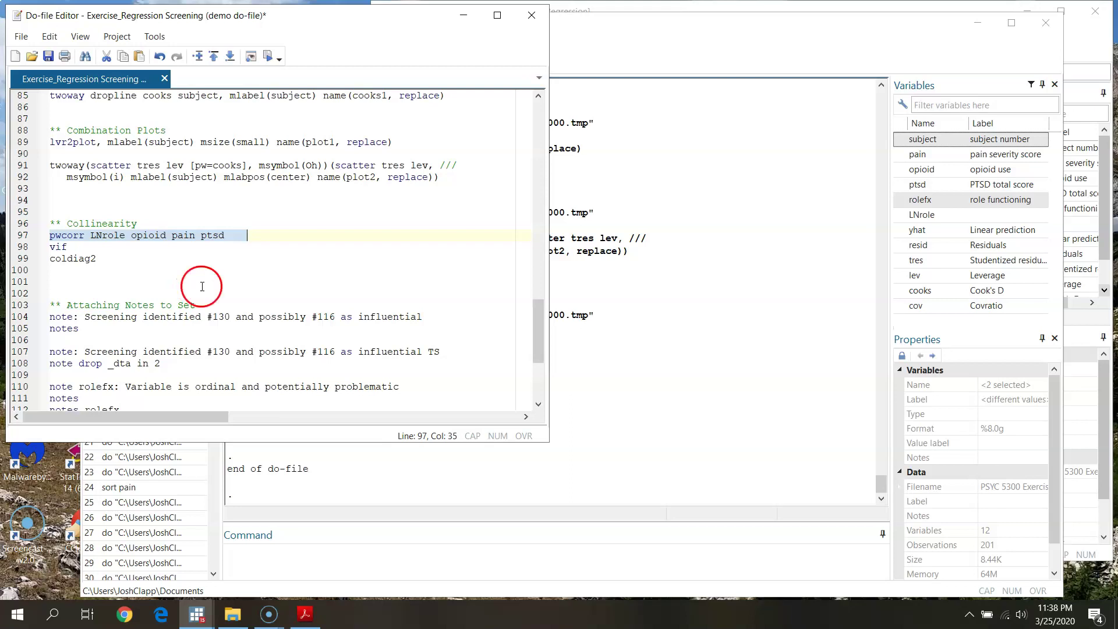
click(110, 255)
click(28, 249)
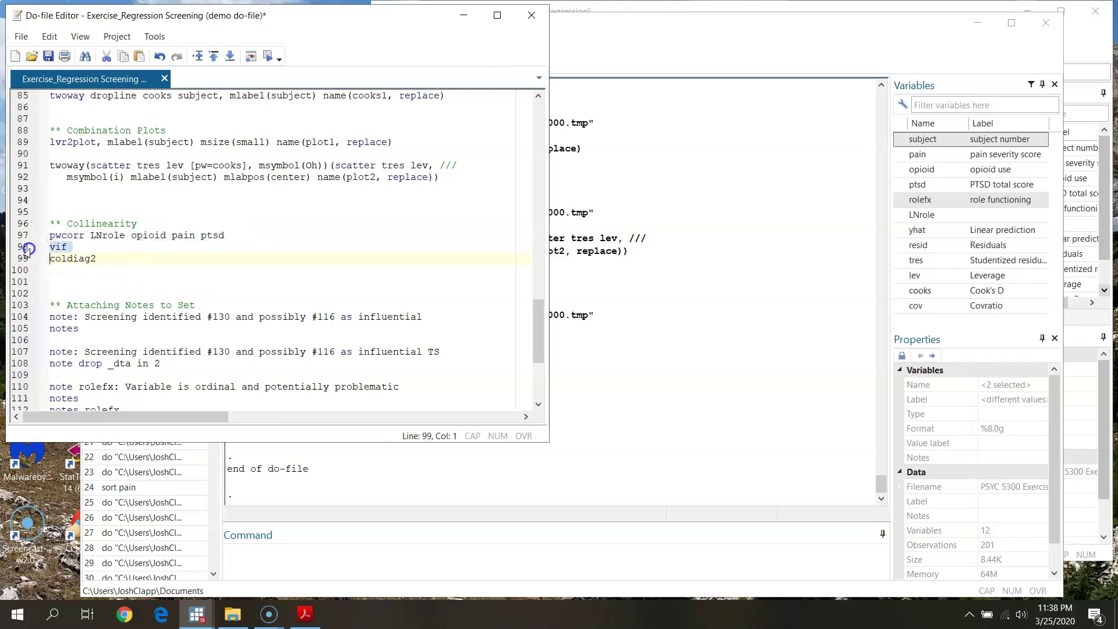
drag(539, 326, 574, 223)
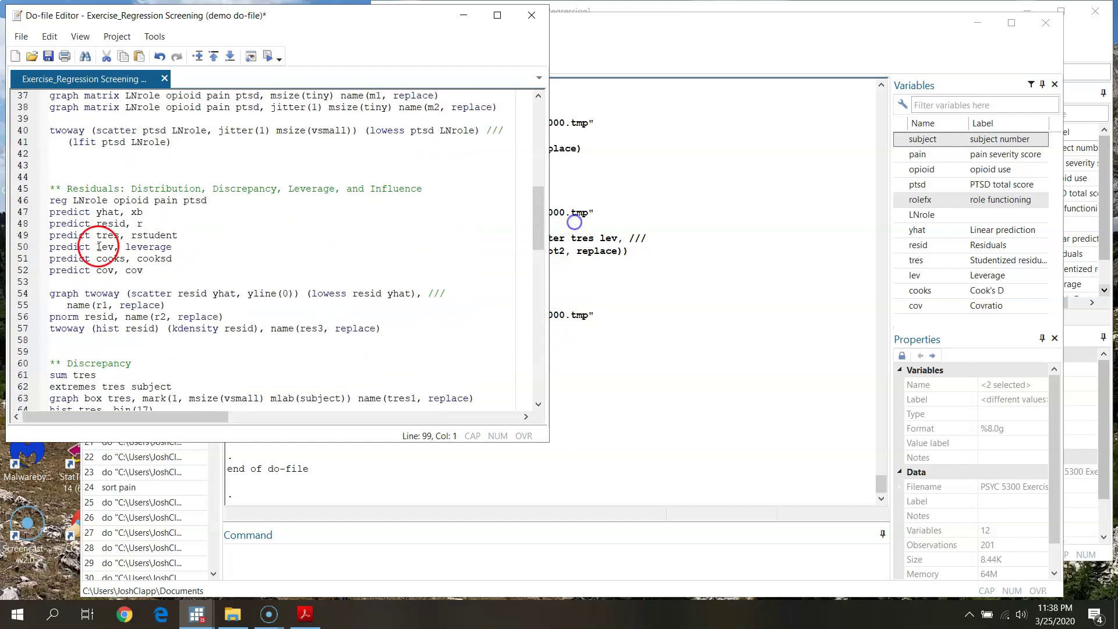
click(23, 199)
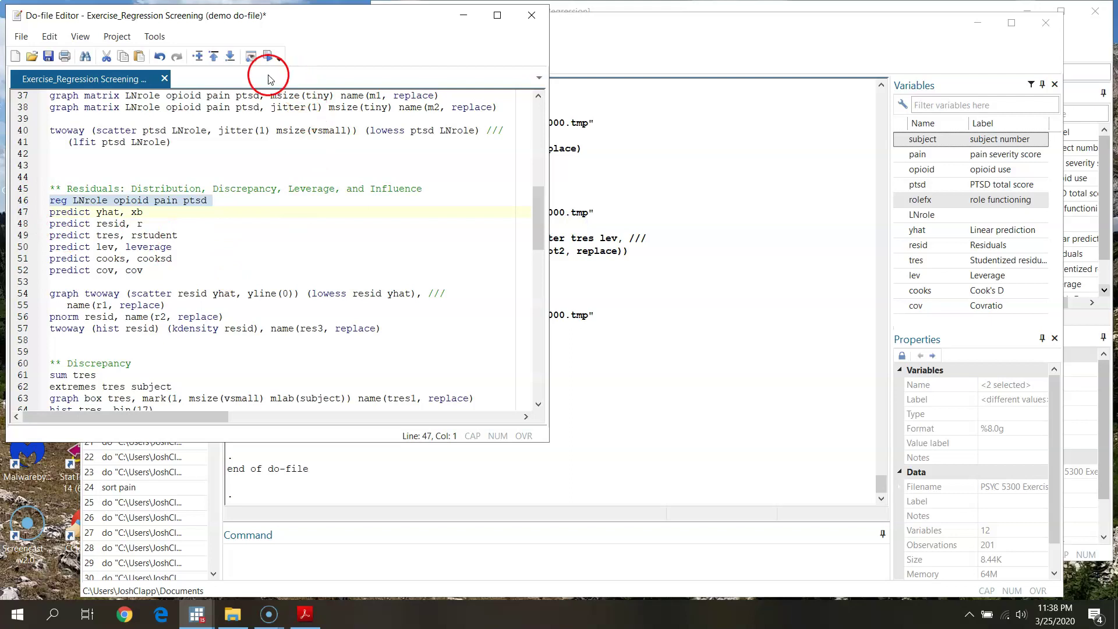
click(624, 100)
click(208, 22)
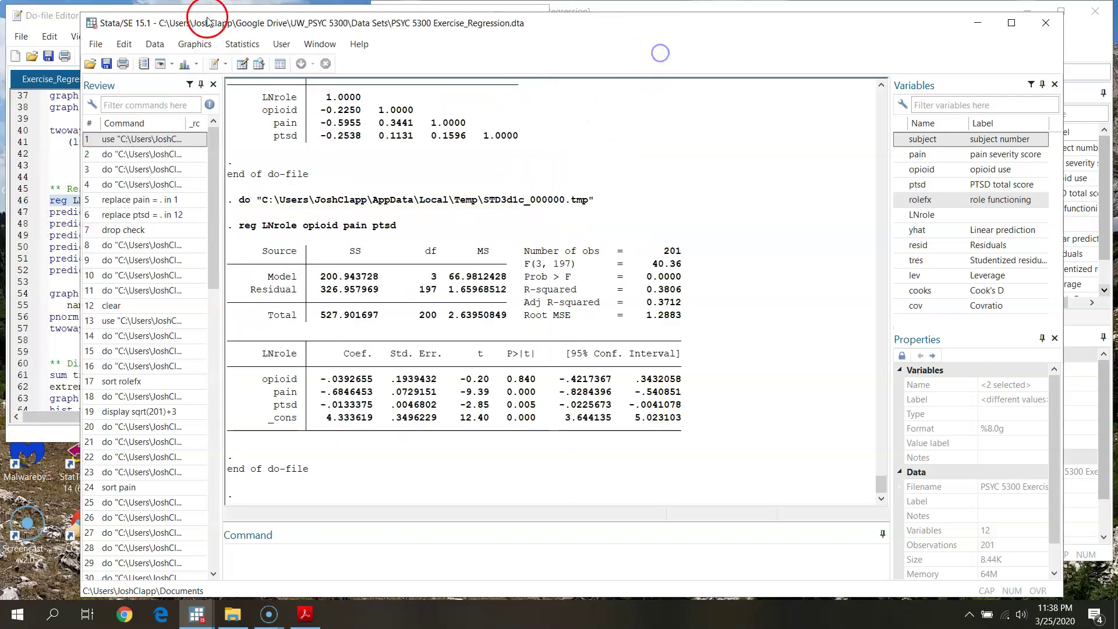
Run the vif line from the do-file's Collinearity section and bring up its output in the results.
click(55, 18)
drag(537, 219, 529, 347)
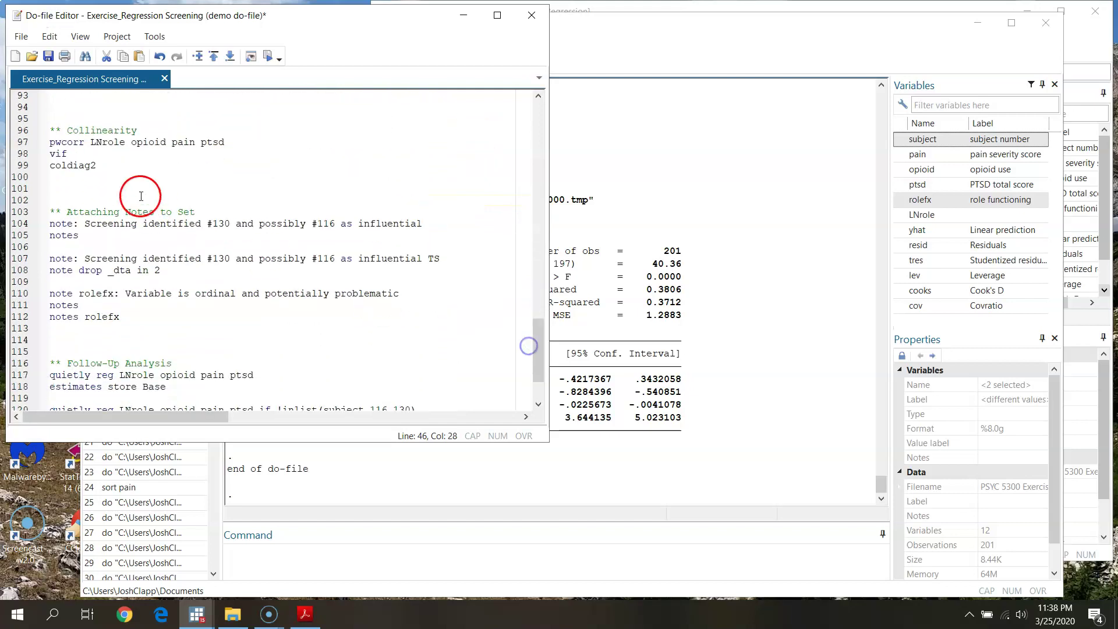
click(22, 153)
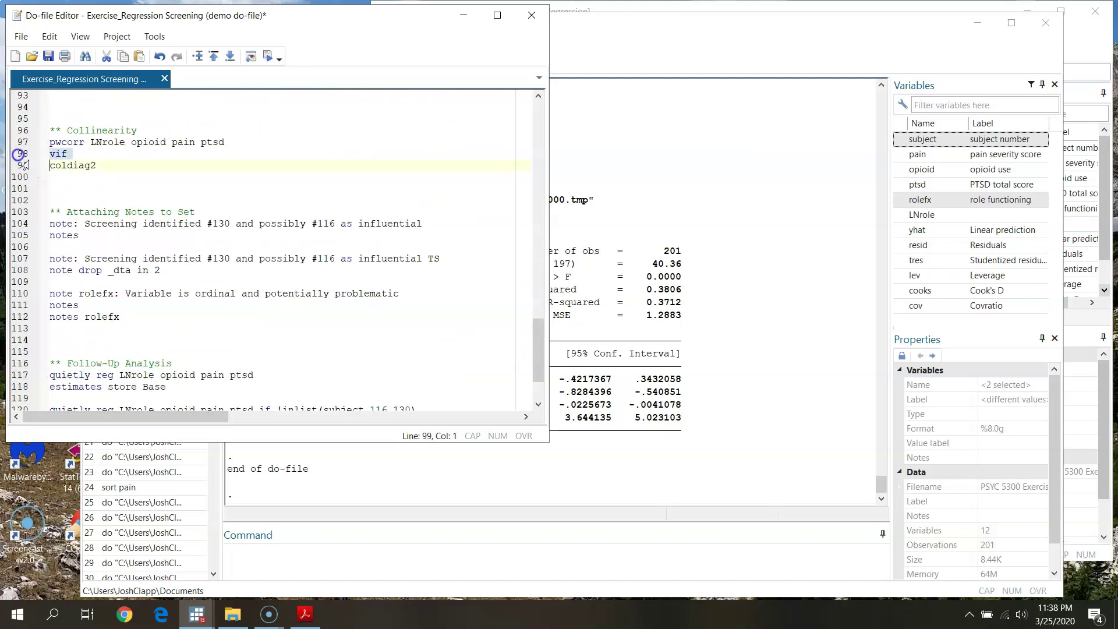
click(266, 58)
click(818, 46)
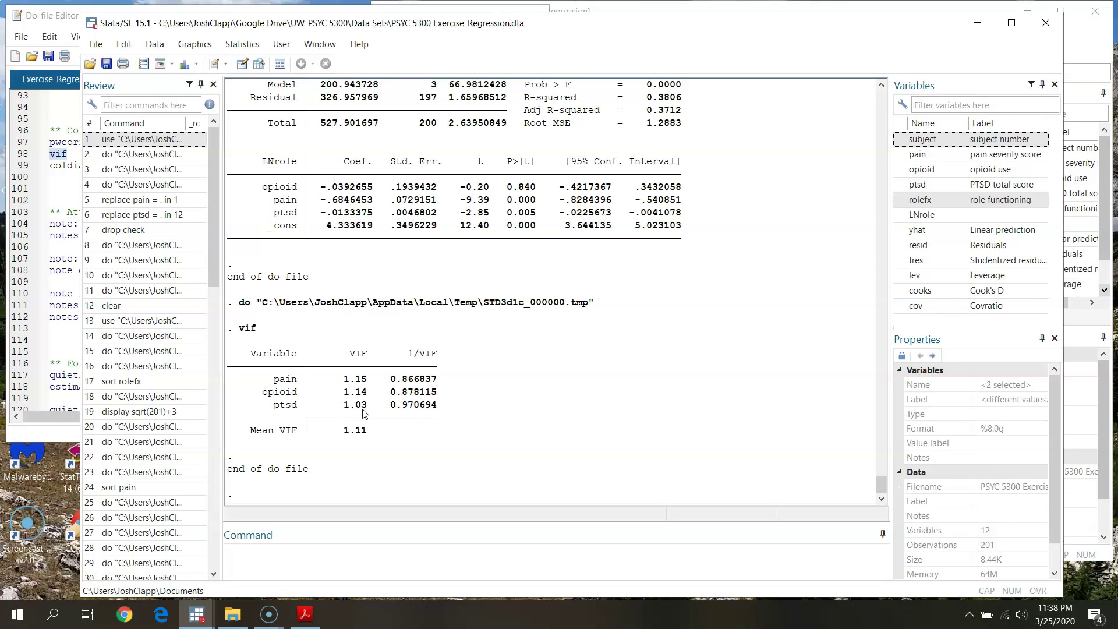
Examine the VIF and 1/VIF values for pain, opioid and ptsd along with the mean VIF.
click(323, 326)
click(352, 434)
click(354, 373)
click(343, 440)
click(337, 389)
click(336, 457)
click(367, 361)
click(64, 7)
scroll(105, 326, down, 1)
scroll(117, 320, up, 1)
click(599, 81)
Run the coldiag2 line from the do-file's Collinearity section and bring up its output in the results.
click(56, 15)
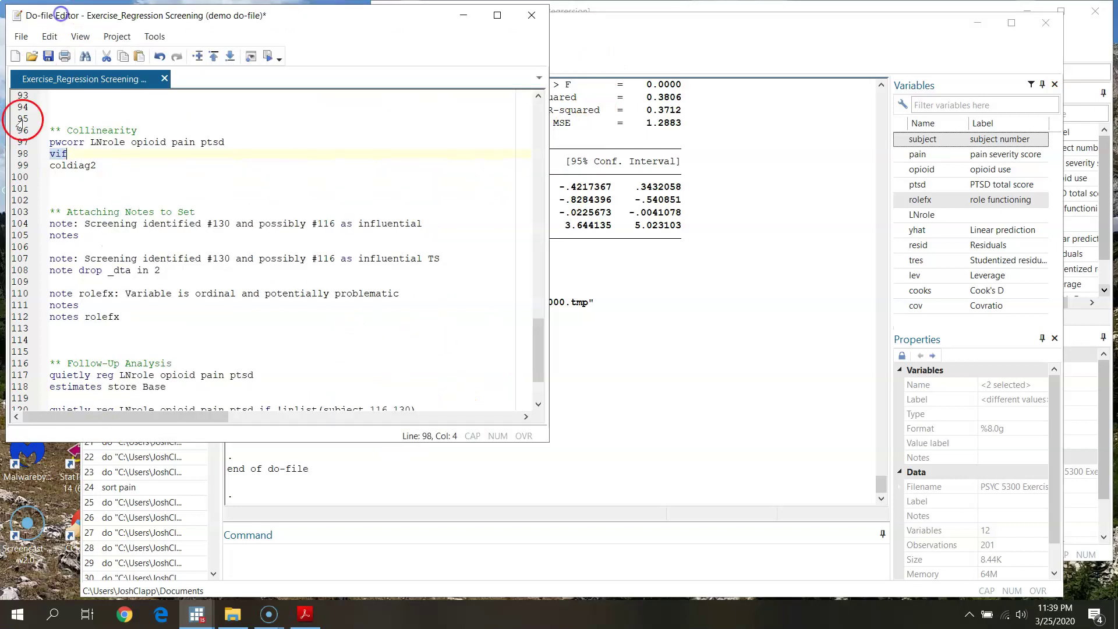
click(25, 167)
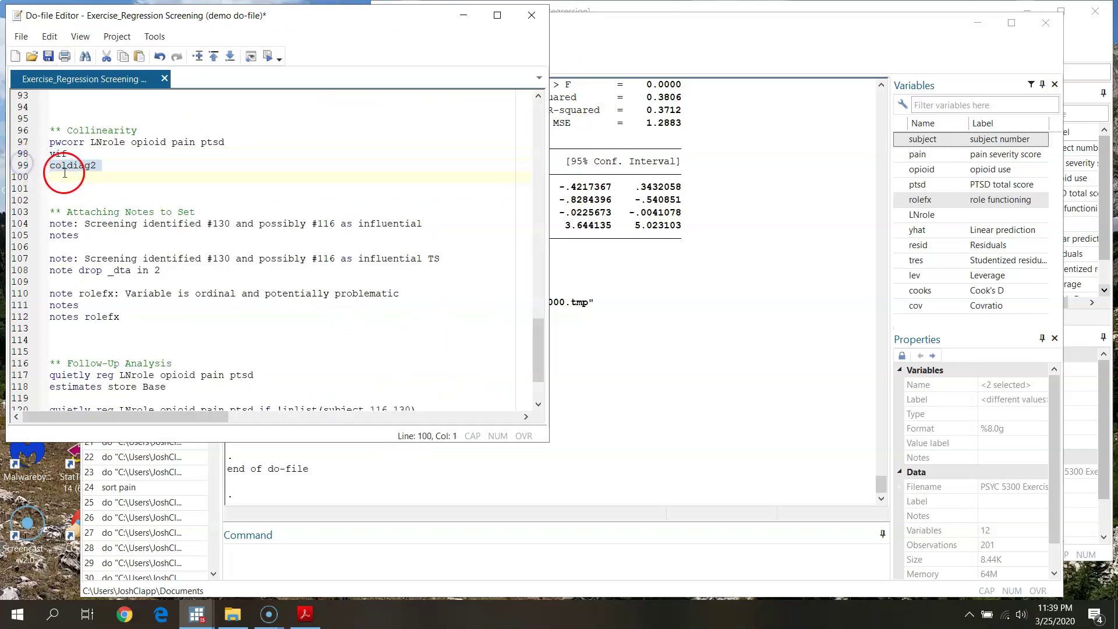
double_click(82, 169)
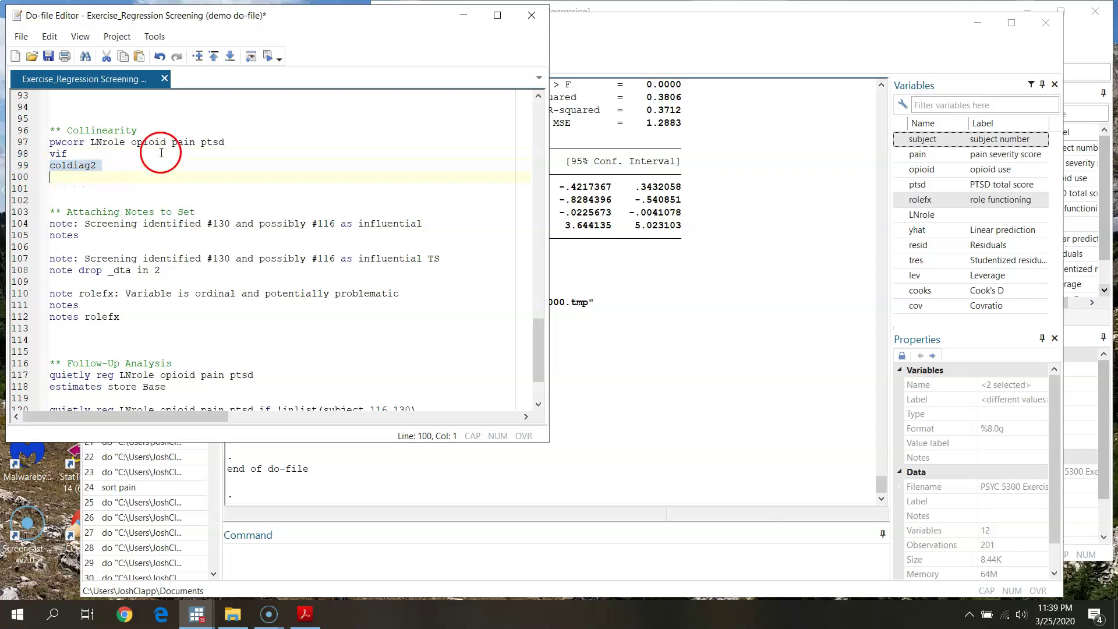
click(268, 56)
click(711, 33)
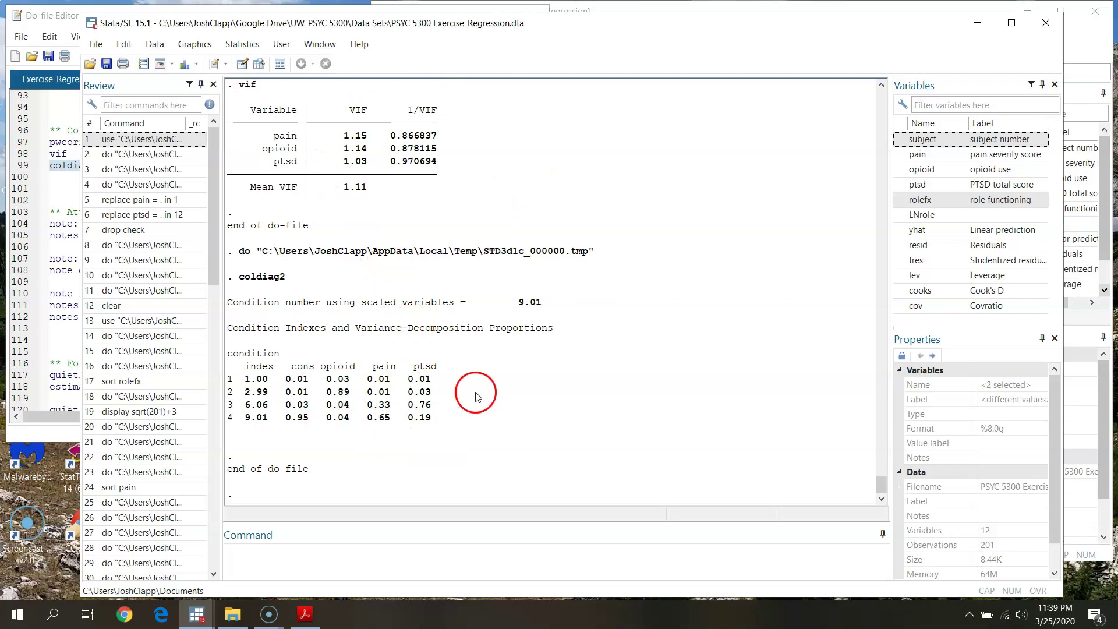
Look over the do-file's Attaching Notes to Set section and check the plot2 graph for influential cases.
click(69, 23)
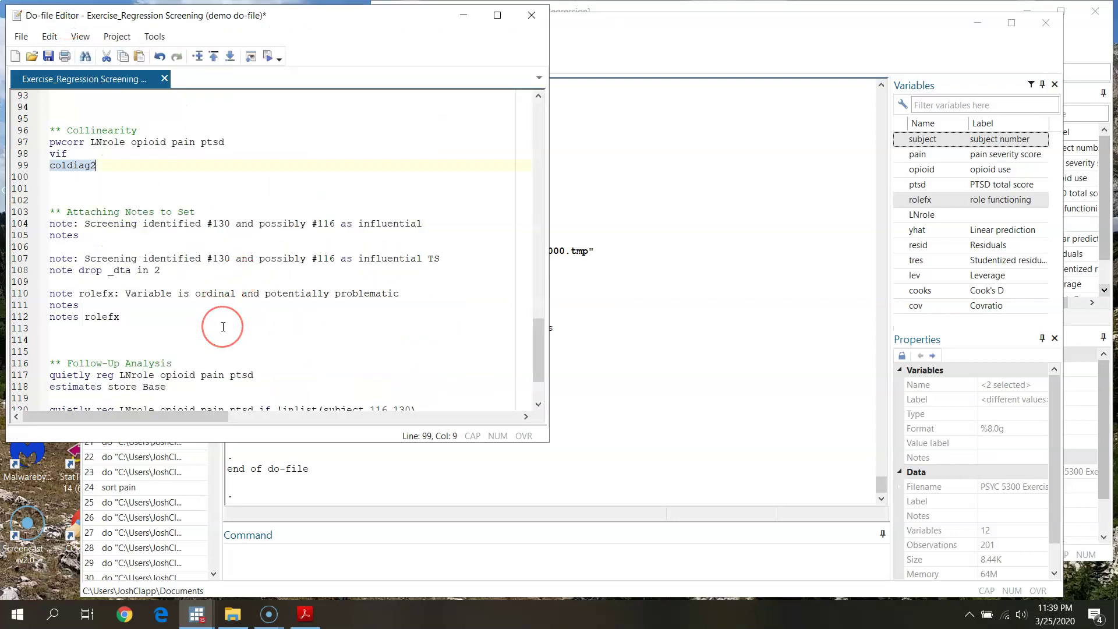
scroll(223, 327, down, 3)
scroll(233, 327, up, 4)
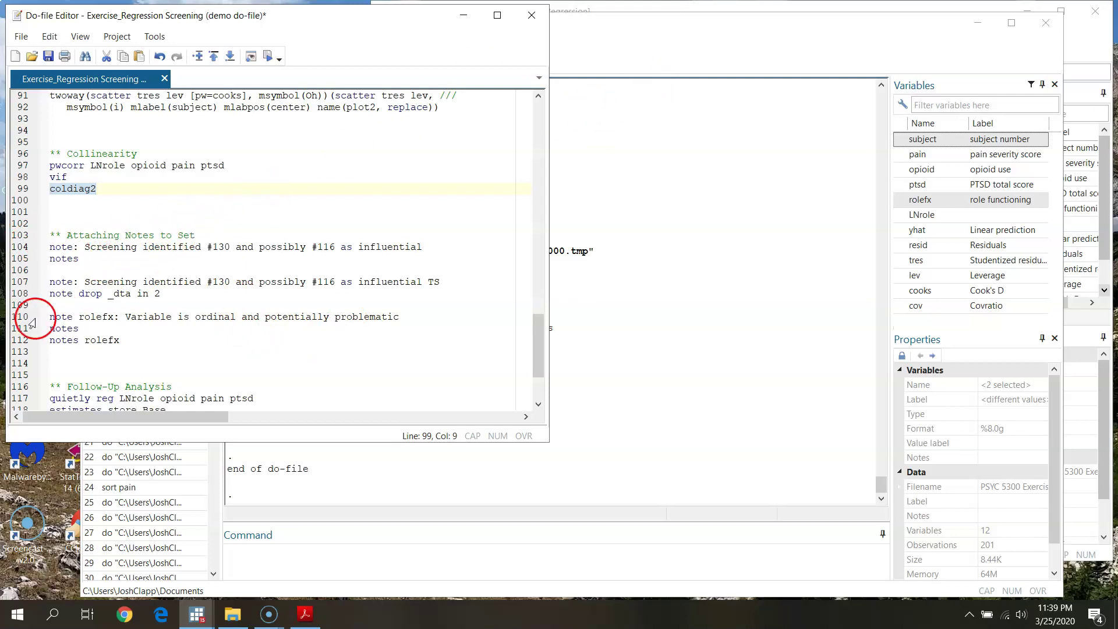
click(97, 250)
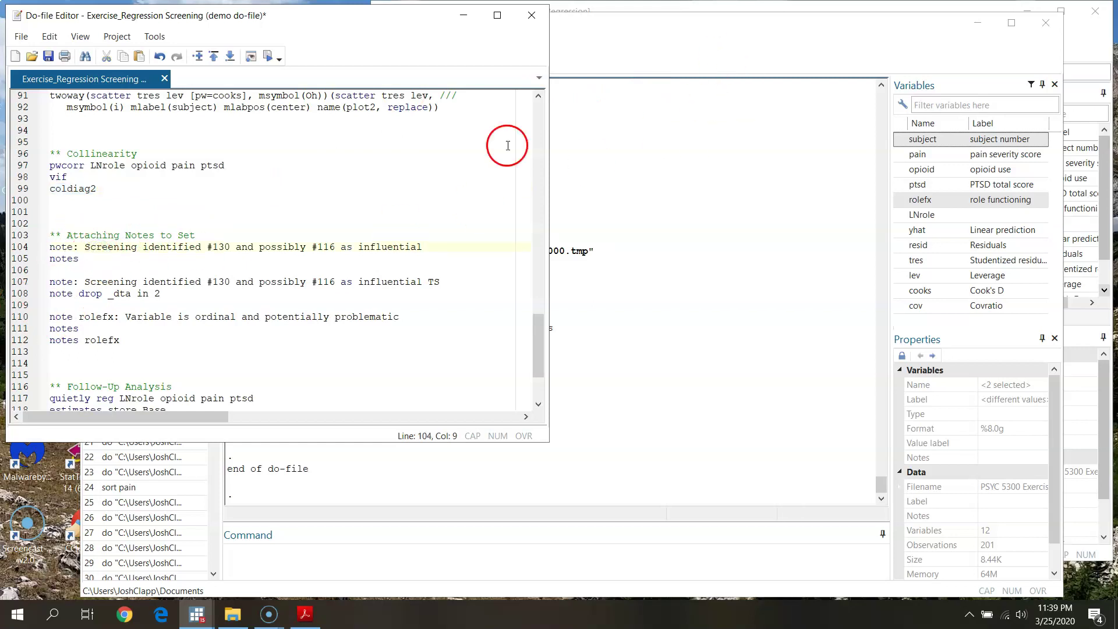
click(192, 259)
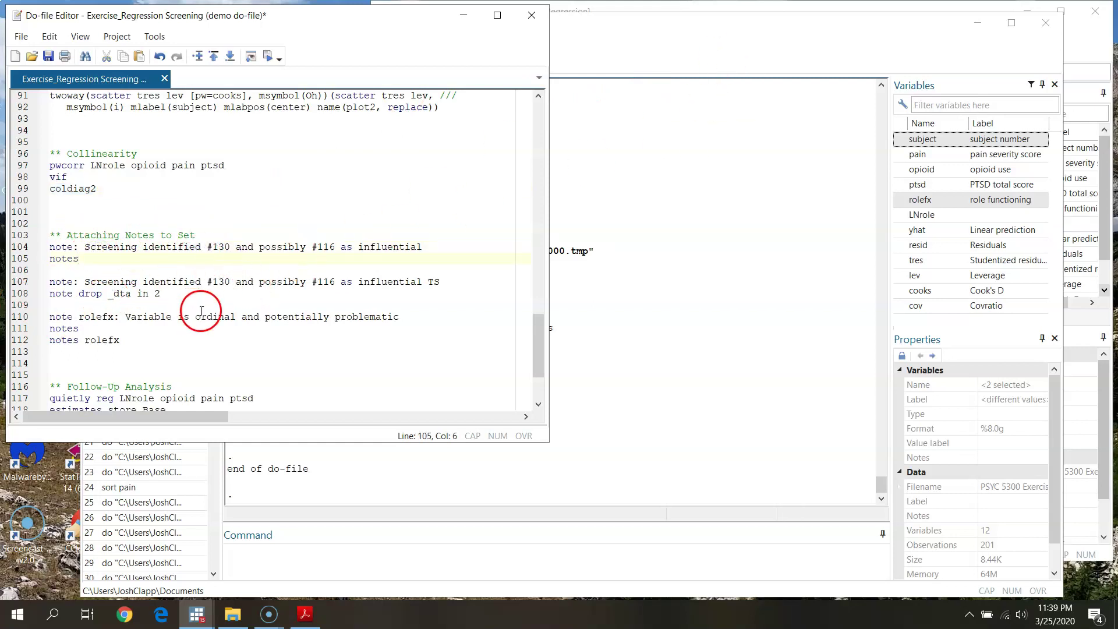
click(198, 614)
click(559, 547)
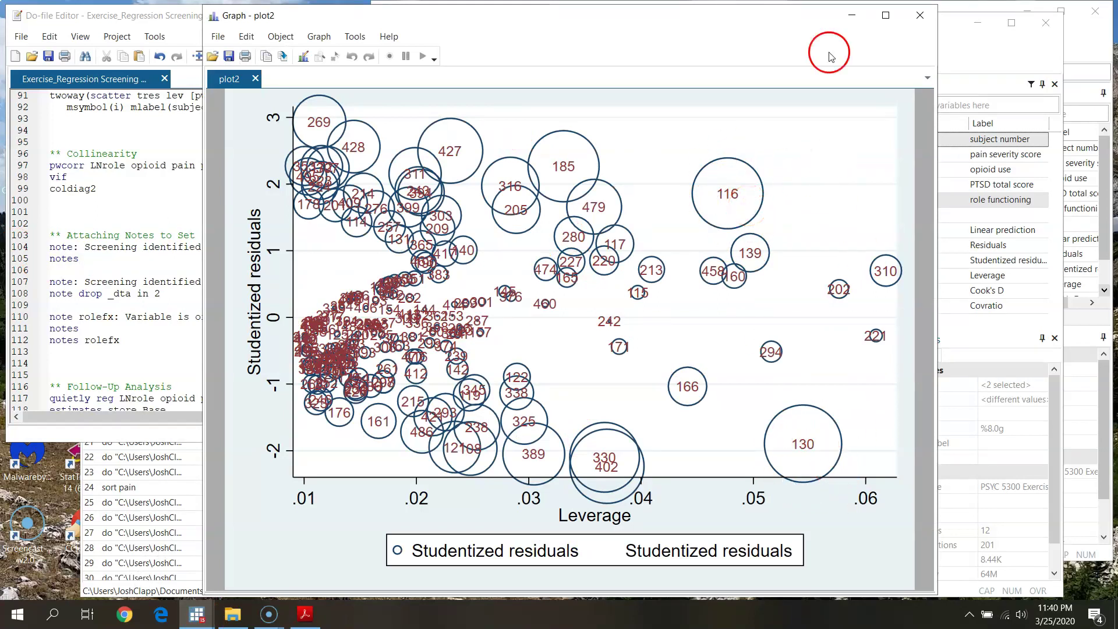
click(853, 15)
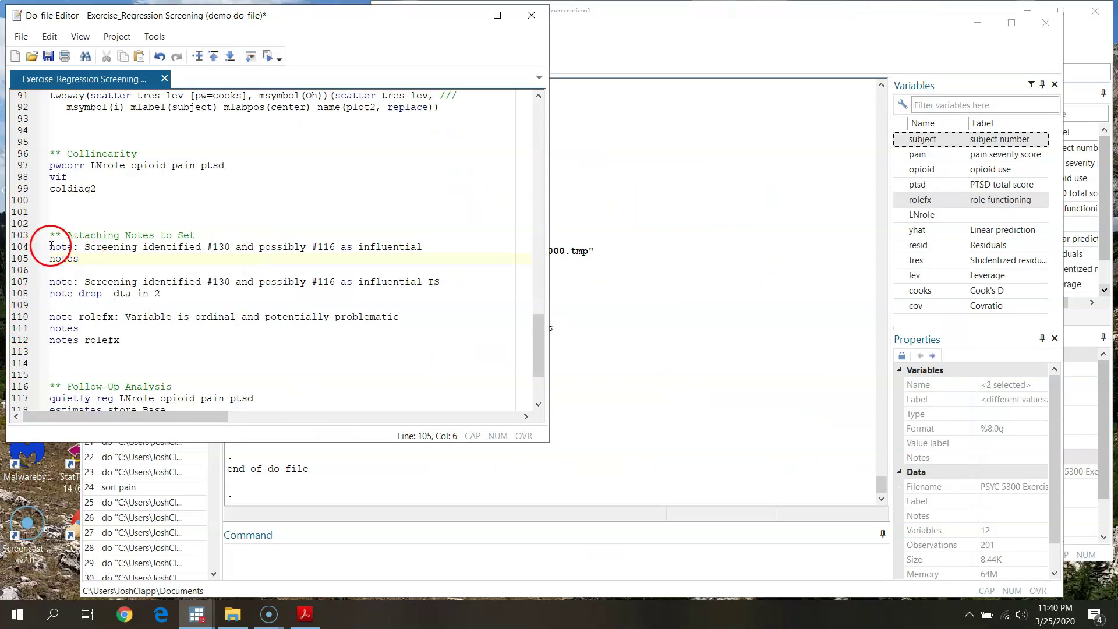
Attach the dataset note "Screening identified #130 and possibly #116 as influential" by copying its do-file line and executing it as a command.
click(21, 249)
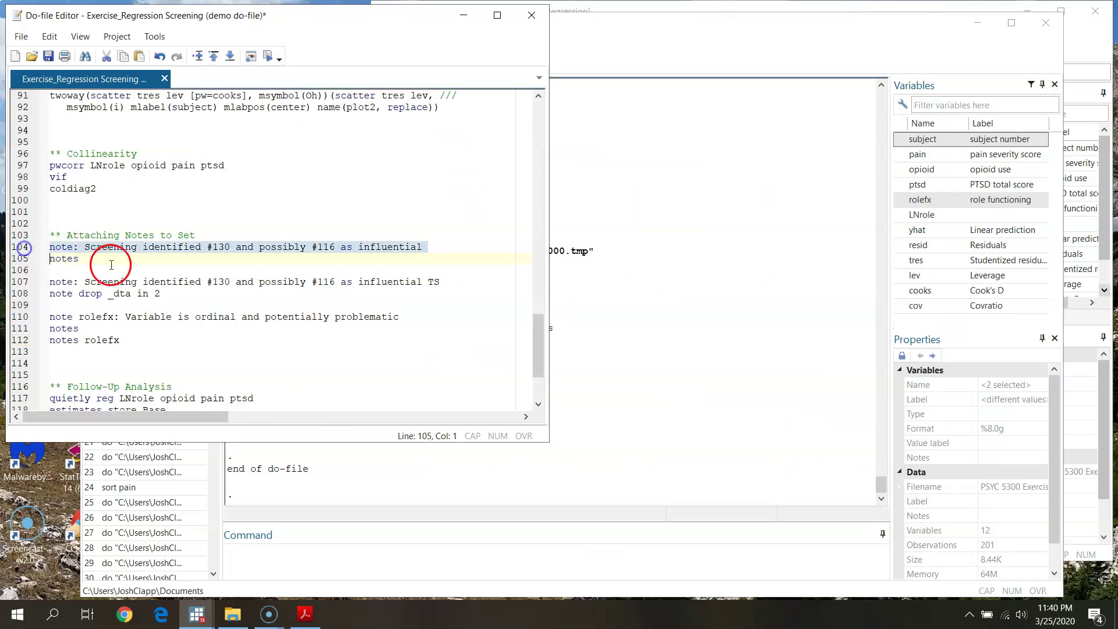
click(56, 250)
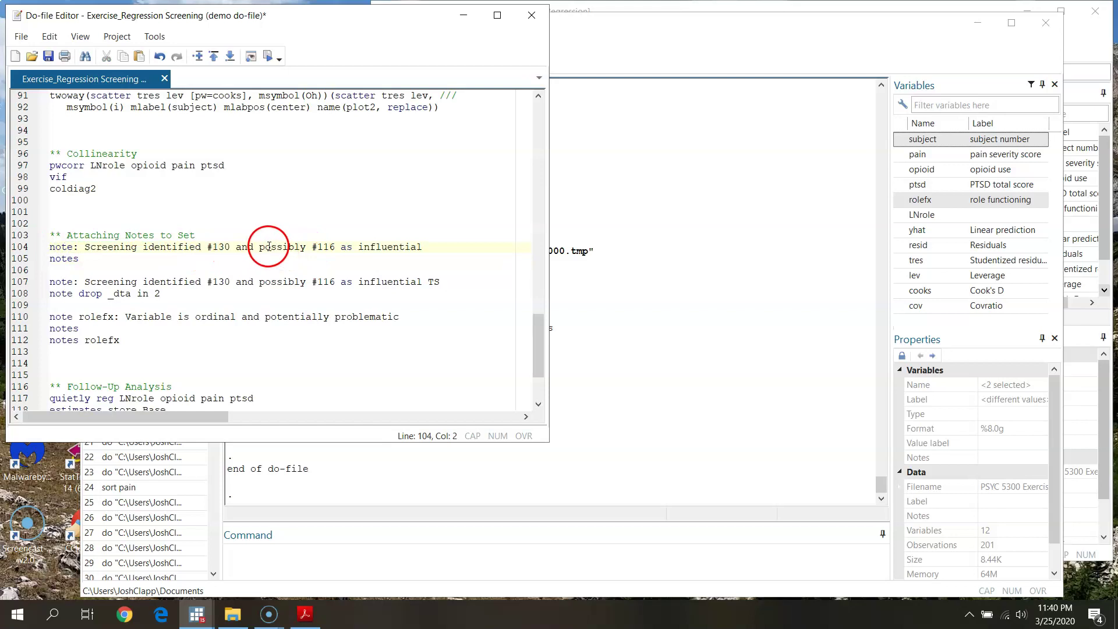
click(16, 248)
key(ctrl+c)
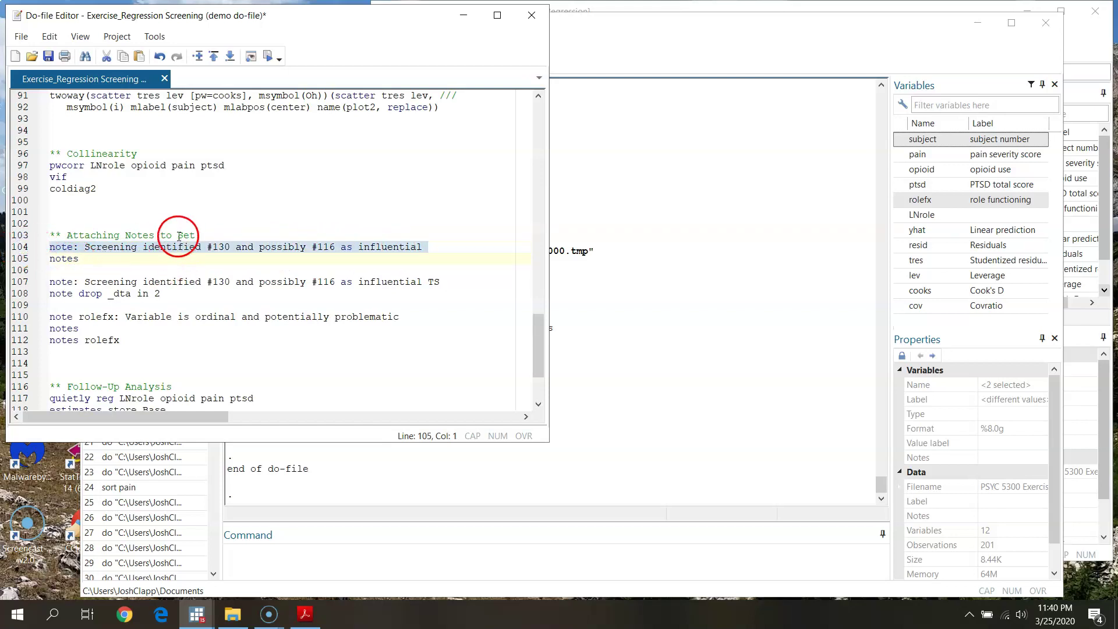
right_click(278, 251)
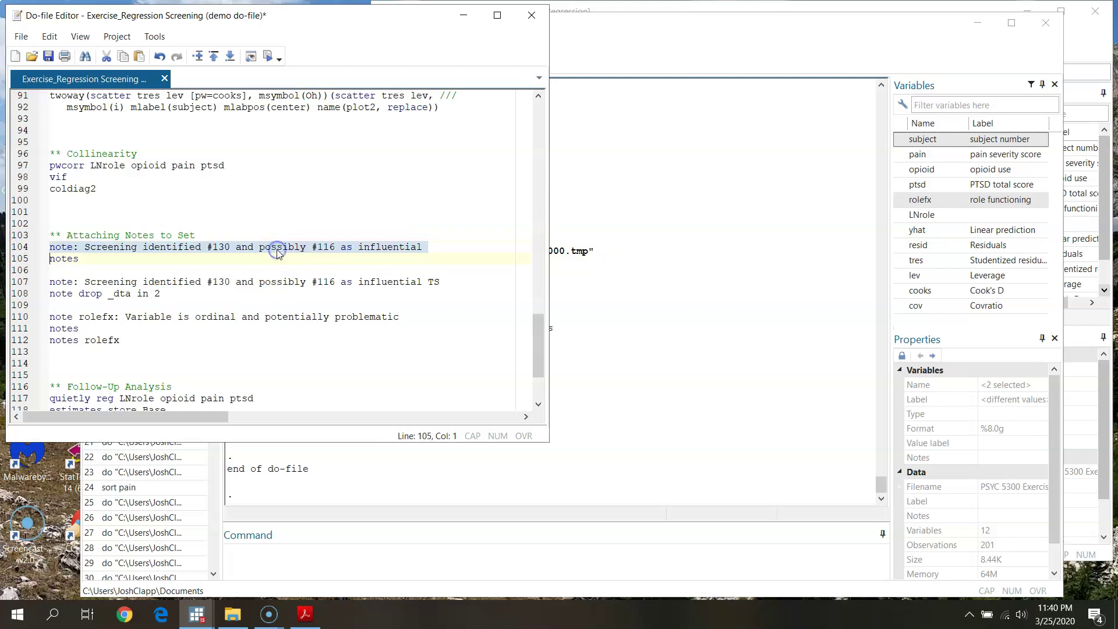
click(262, 551)
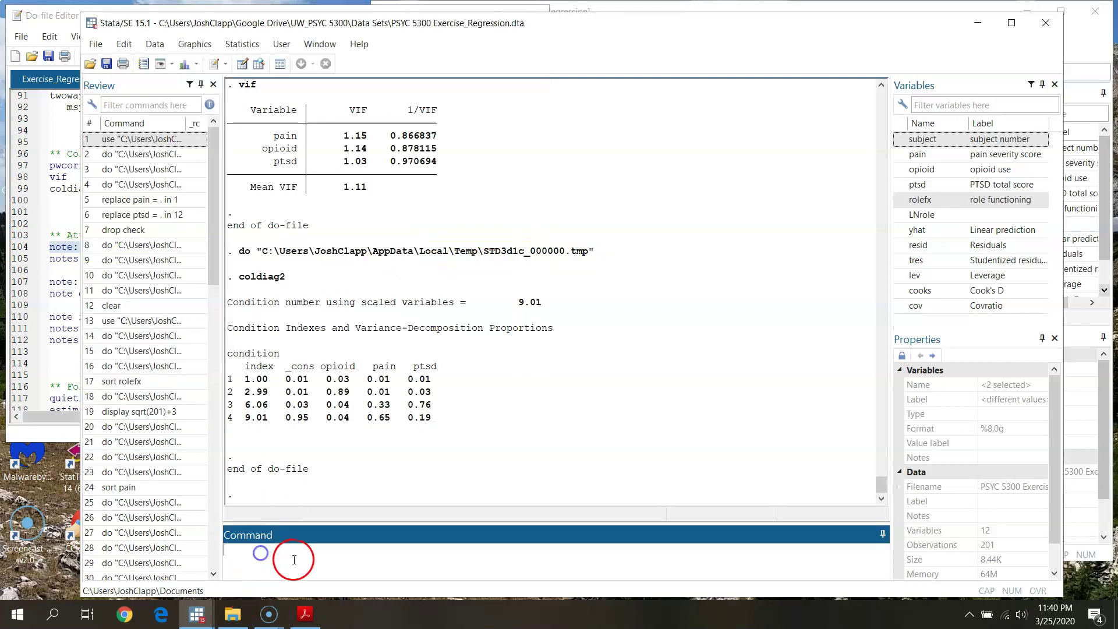
key(ctrl+v)
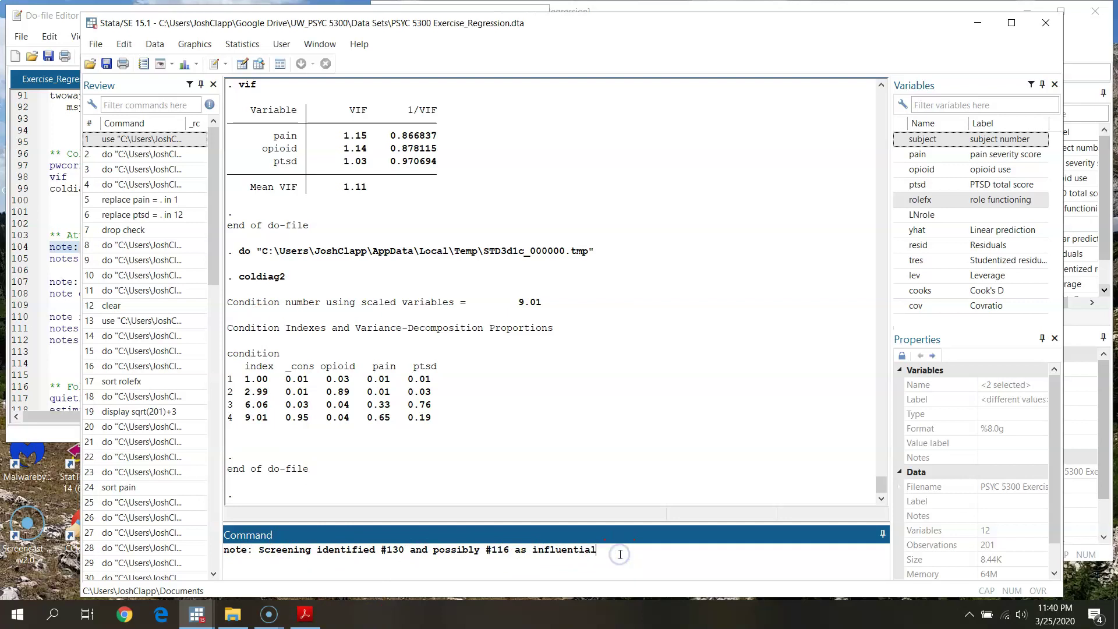
key(Return)
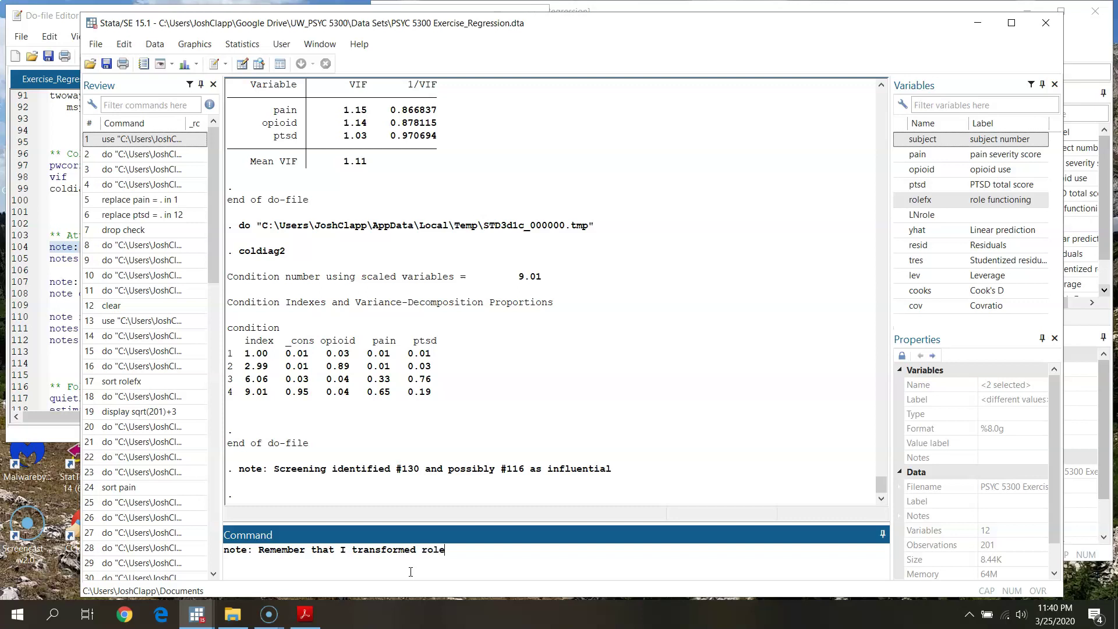
Attach a second dataset note reading "Remember that I transformed rolefx" and list the stored notes with the notes command.
key(Return)
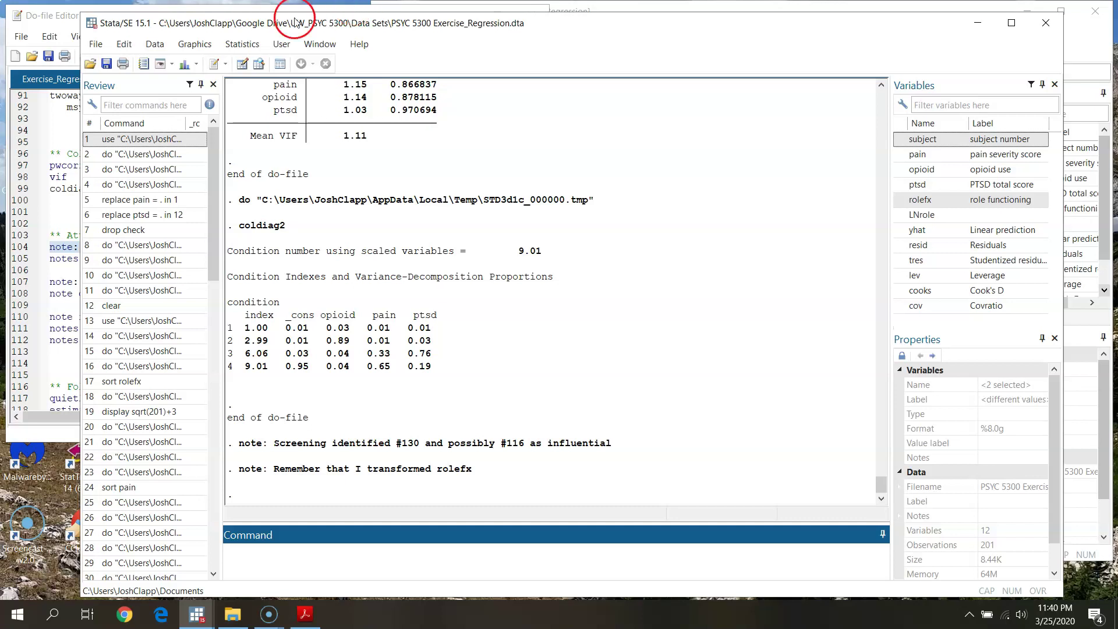
click(67, 16)
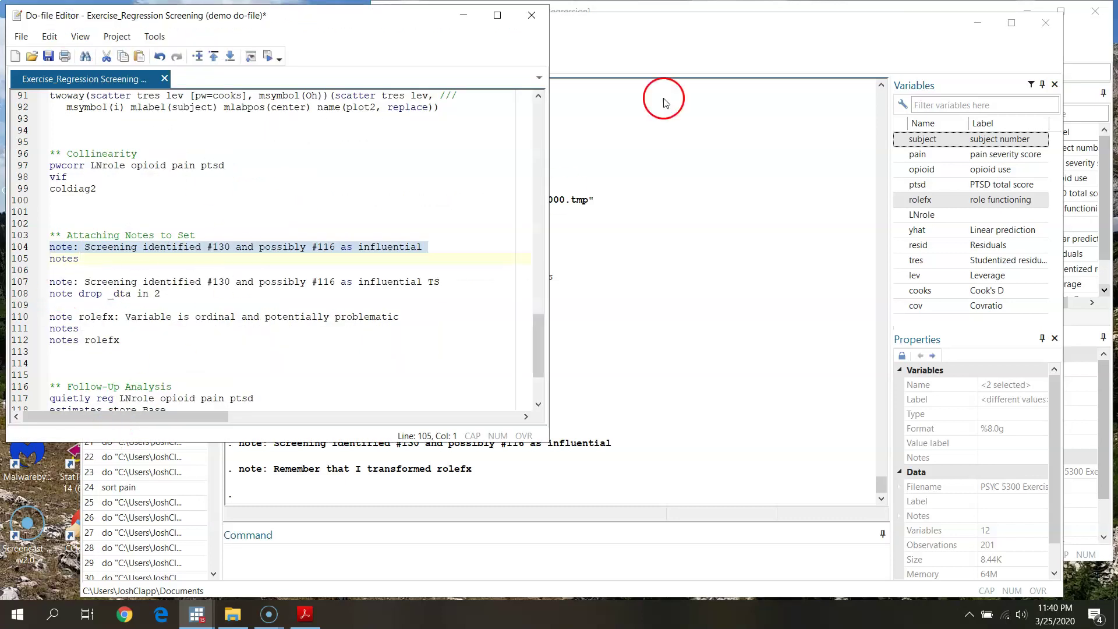
click(664, 103)
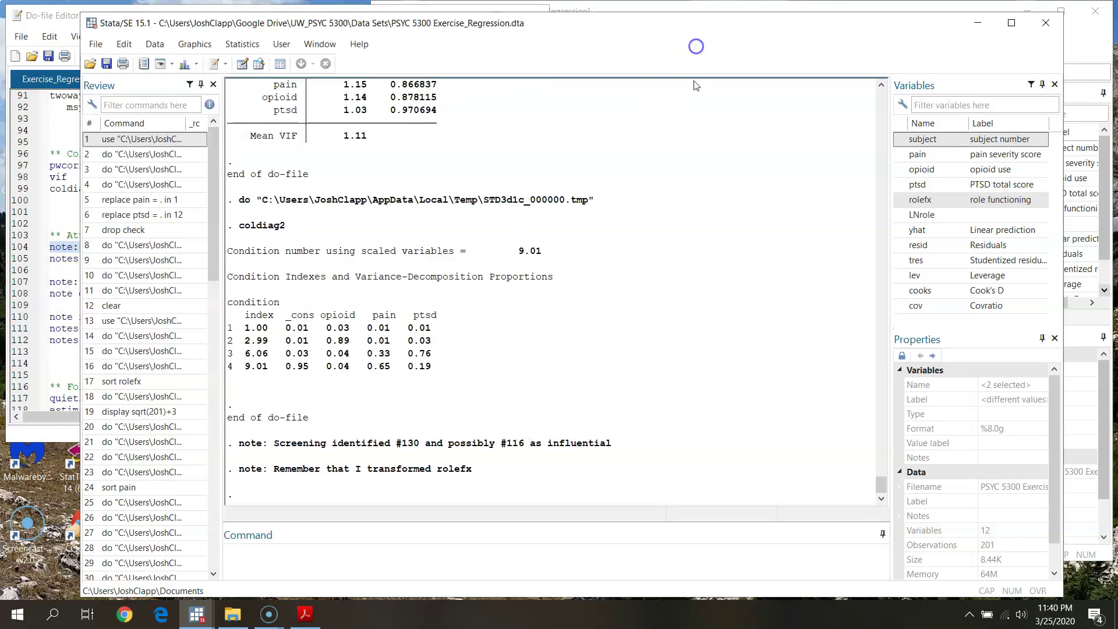
click(482, 567)
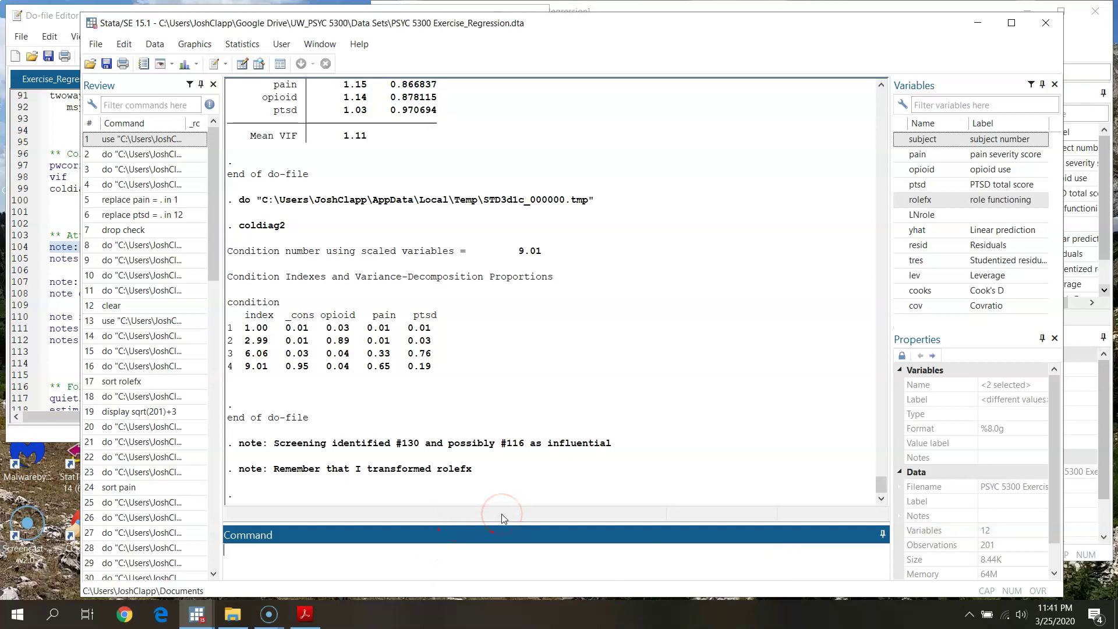
key(Return)
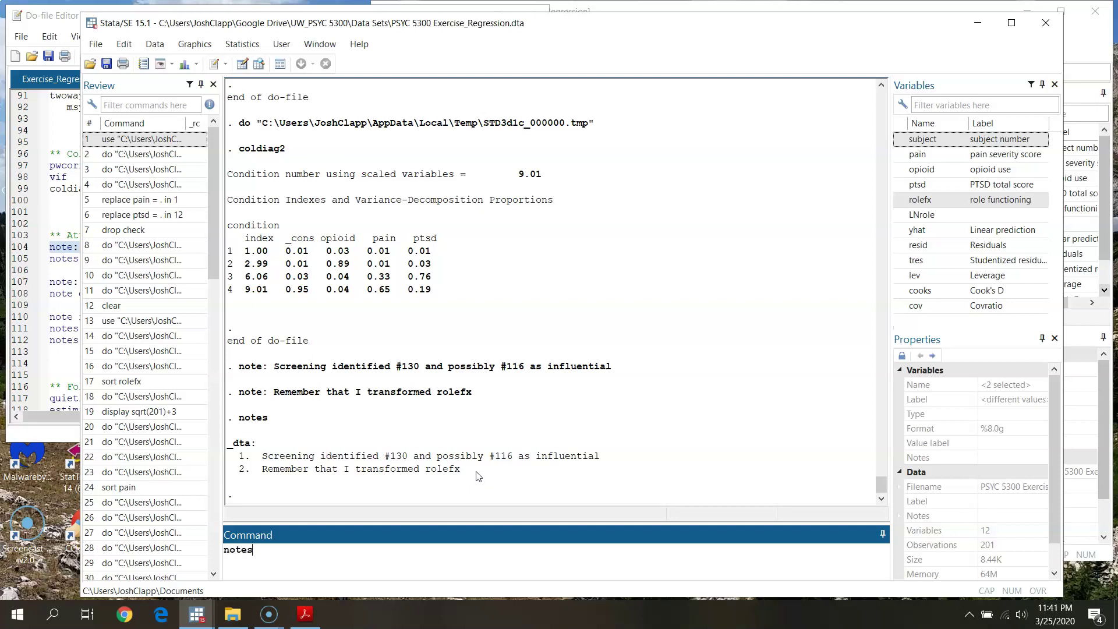
key(Return)
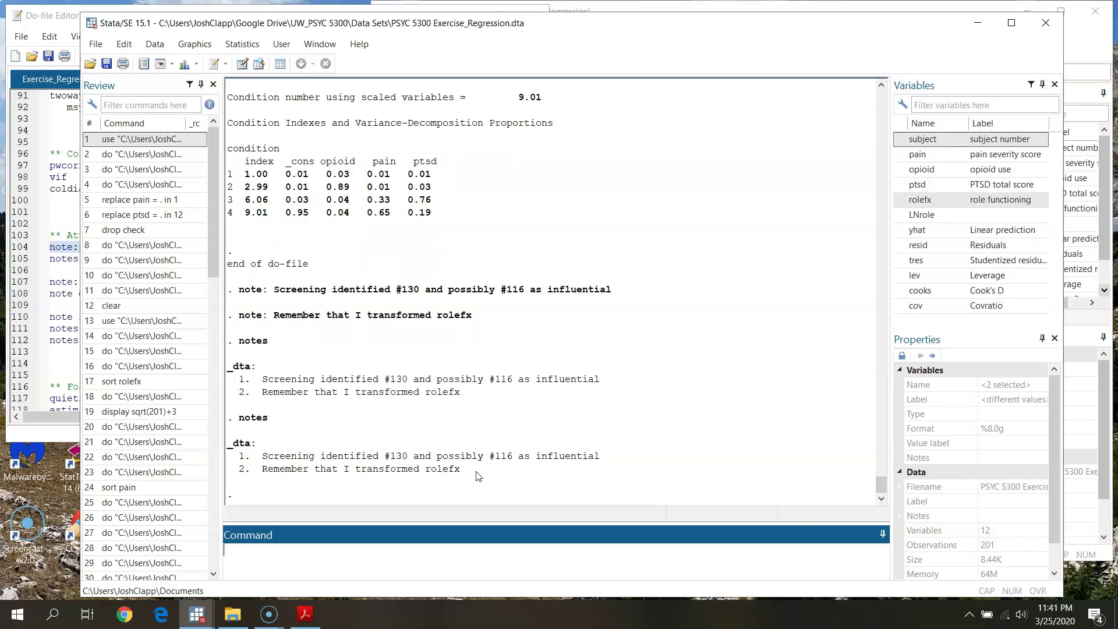
Run the do-file's note line ending in TS to attach a time-stamped version of the #130 and #116 screening note.
click(41, 21)
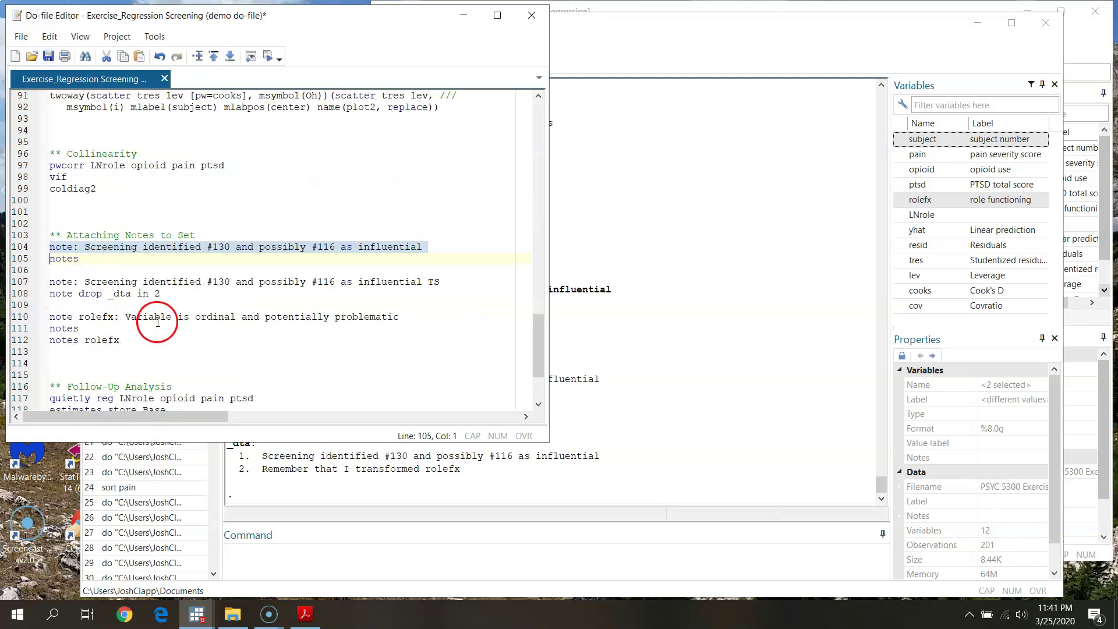
click(15, 281)
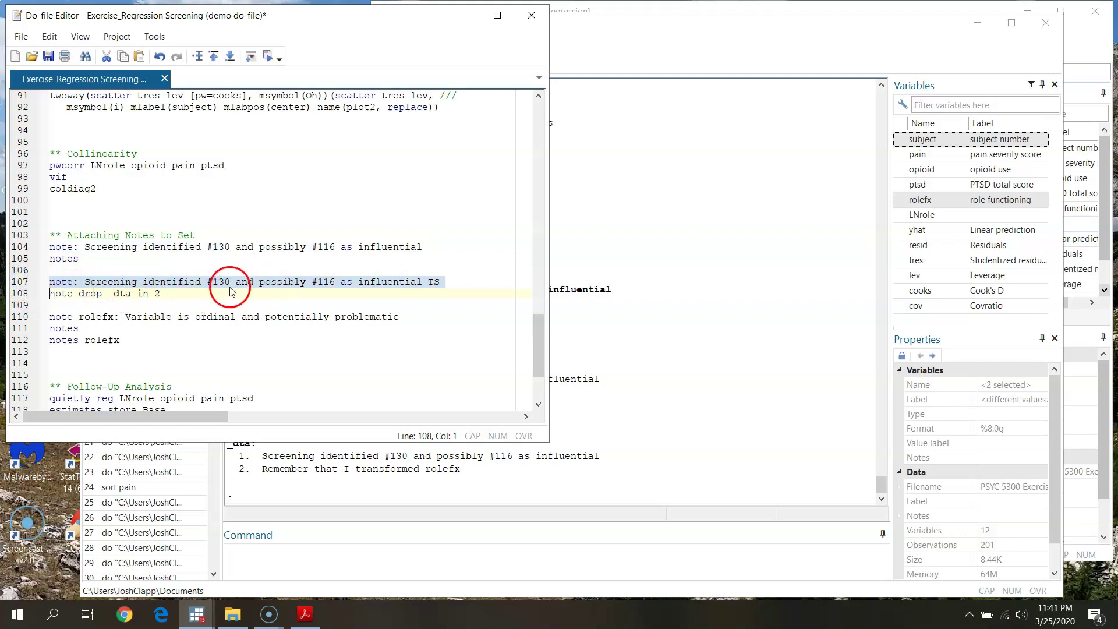
click(434, 284)
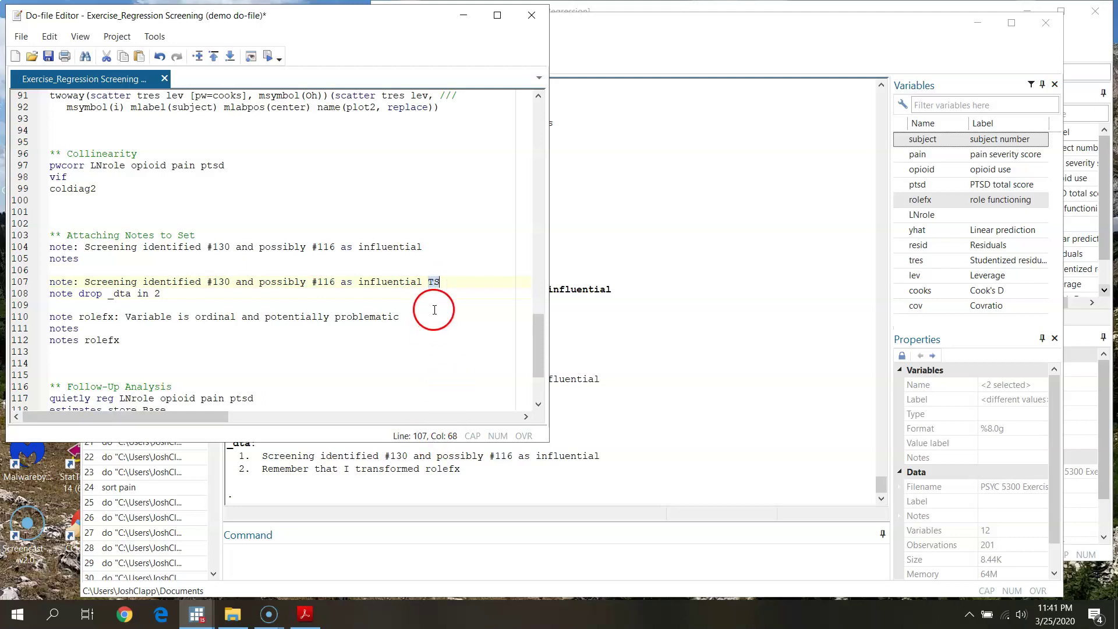
click(21, 282)
click(268, 56)
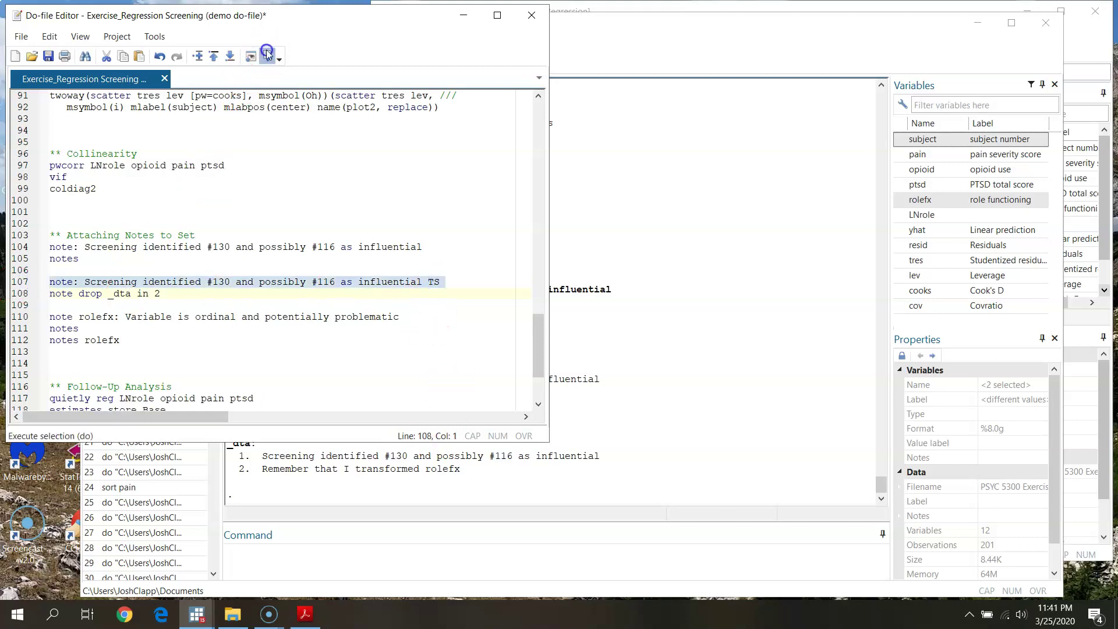
click(720, 52)
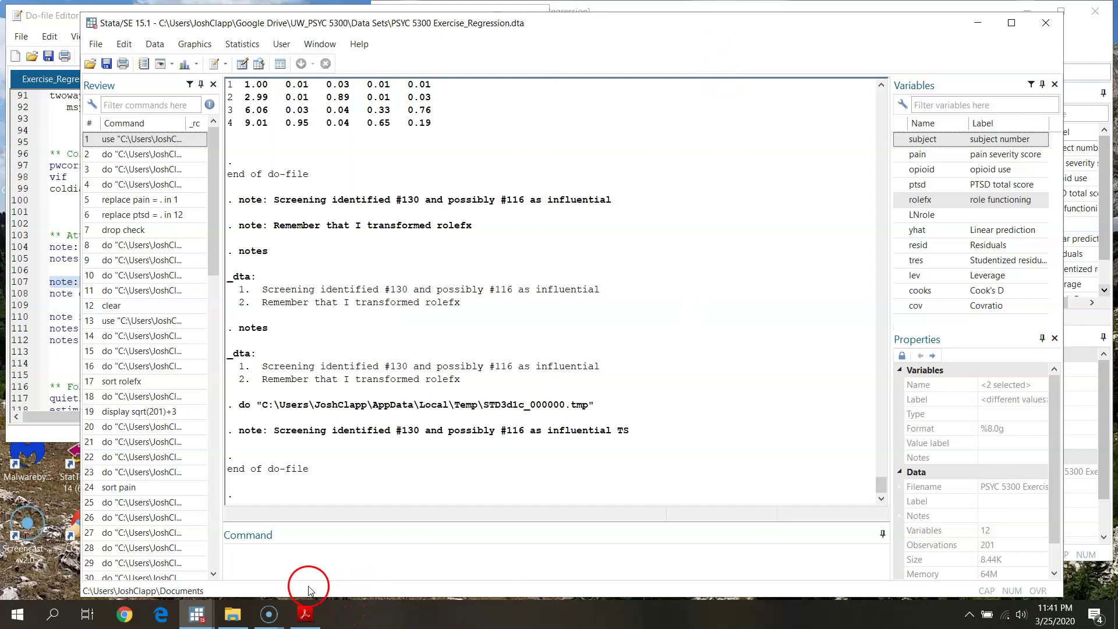
List the dataset notes again with the notes command and check the time stamp on the third note.
click(294, 566)
text(notes)
key(Return)
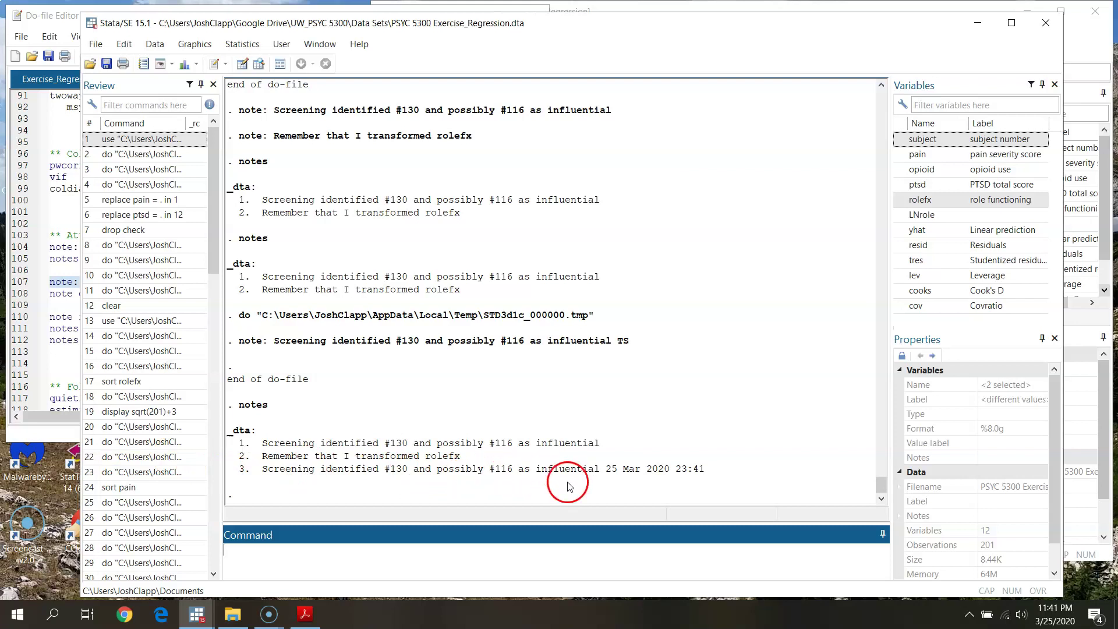
click(606, 476)
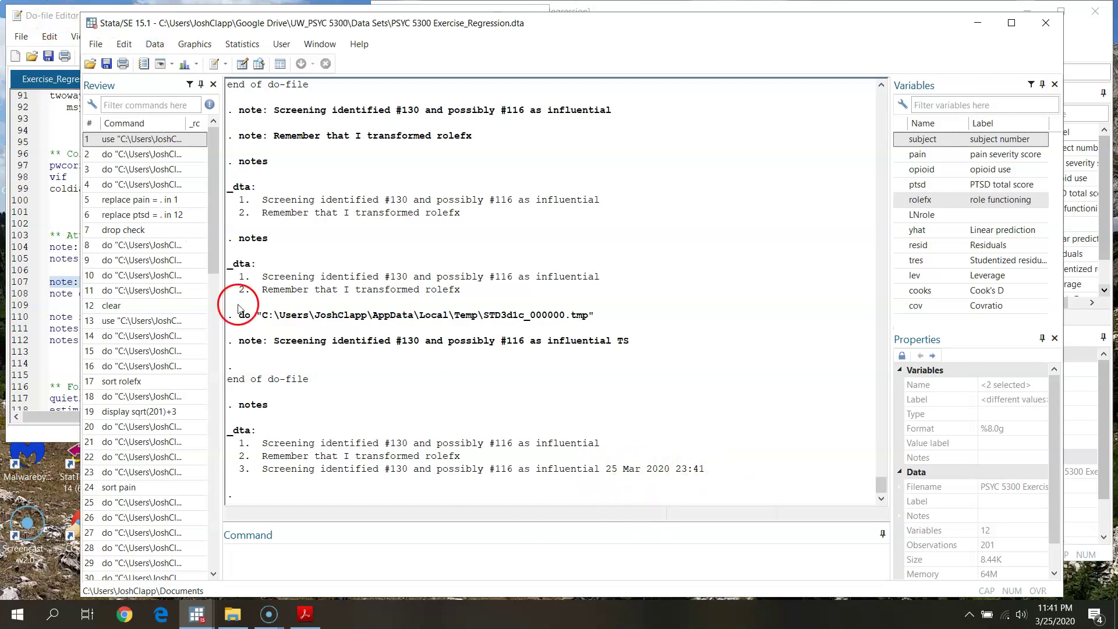
Drop the second dataset note by running the do-file line "note drop _dta in 2".
click(48, 23)
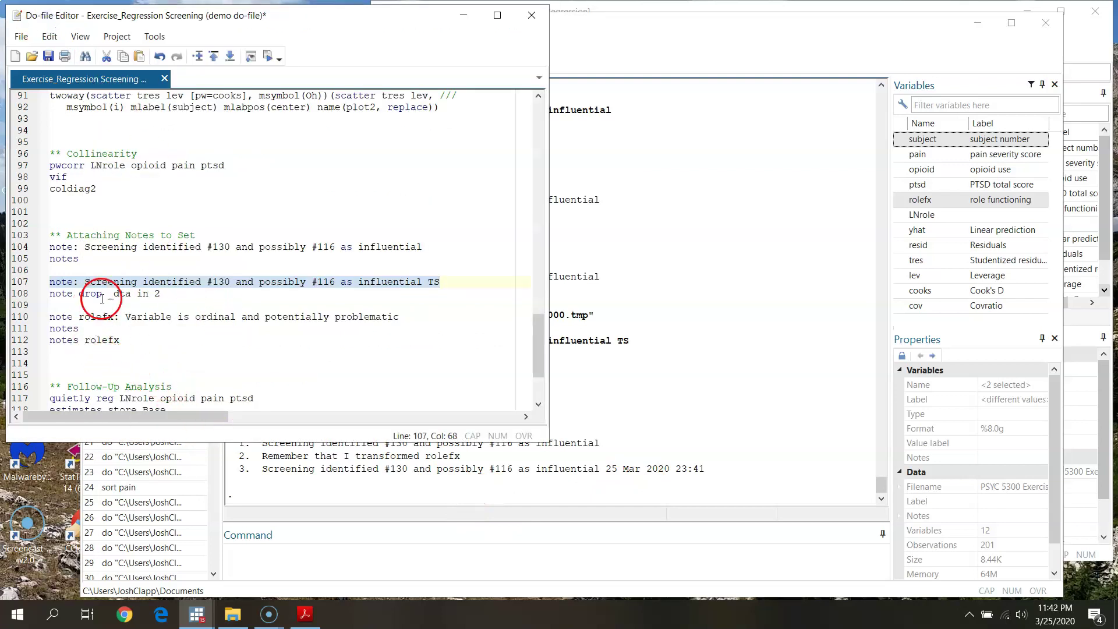
click(217, 303)
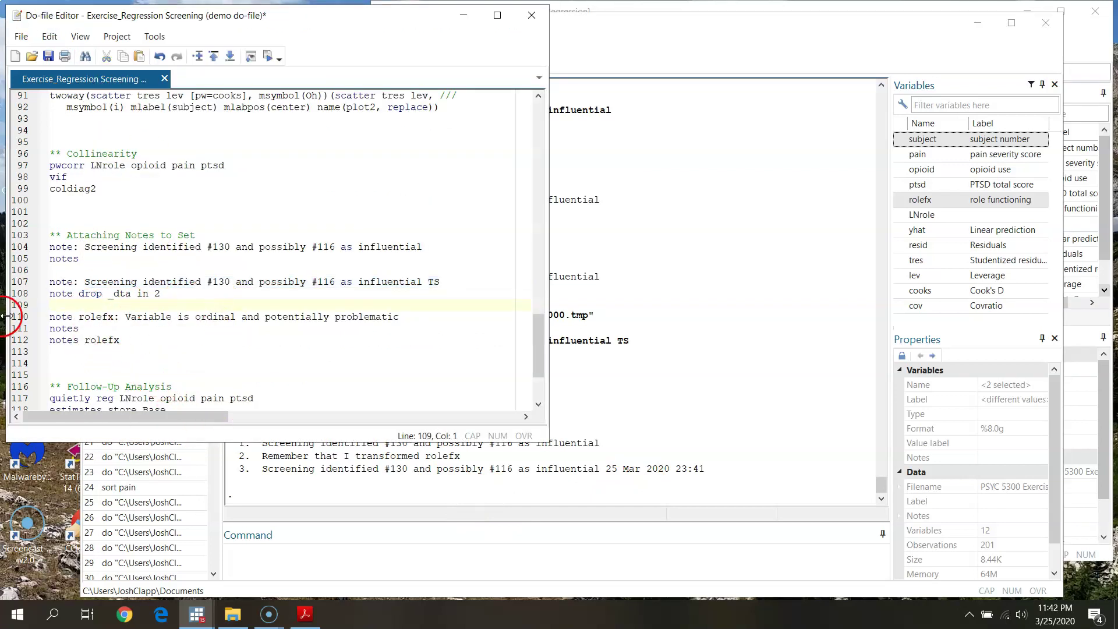
click(20, 294)
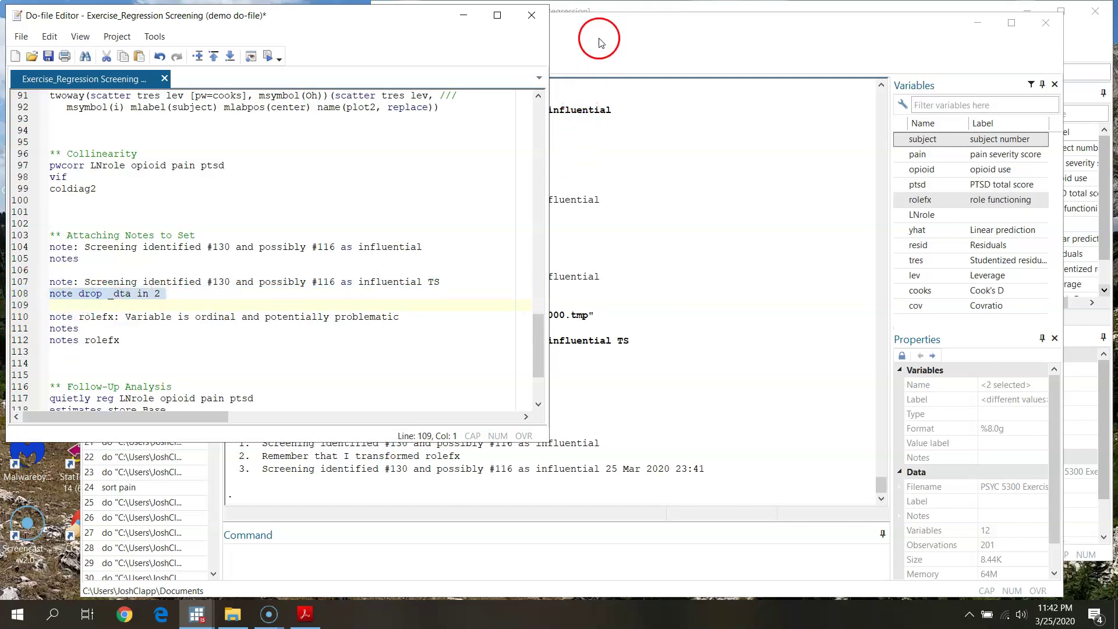
click(689, 28)
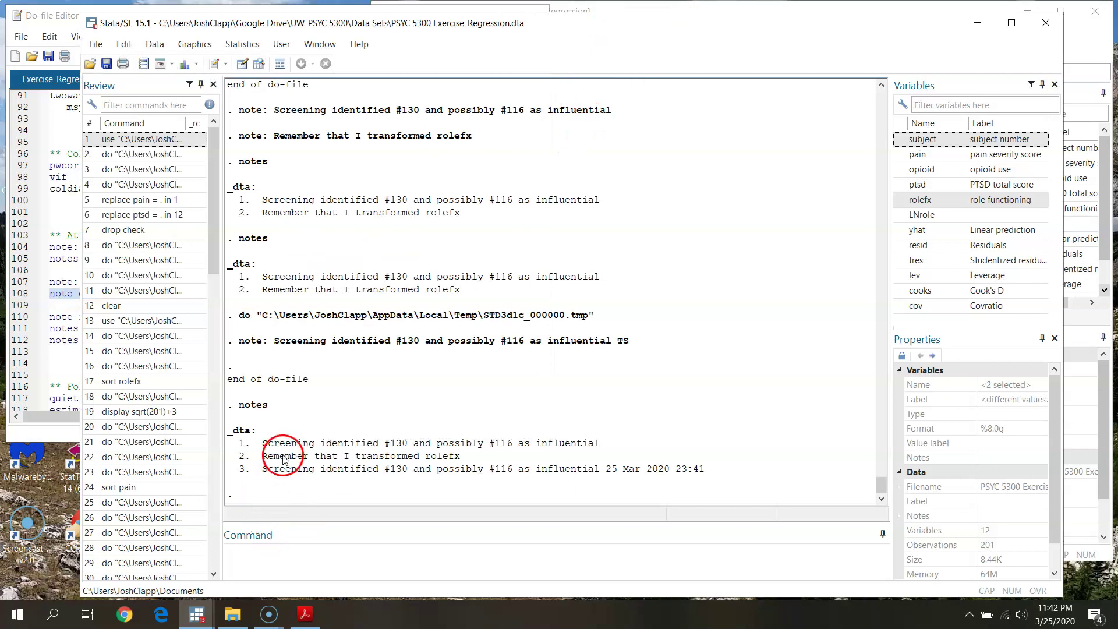
drag(262, 456, 464, 459)
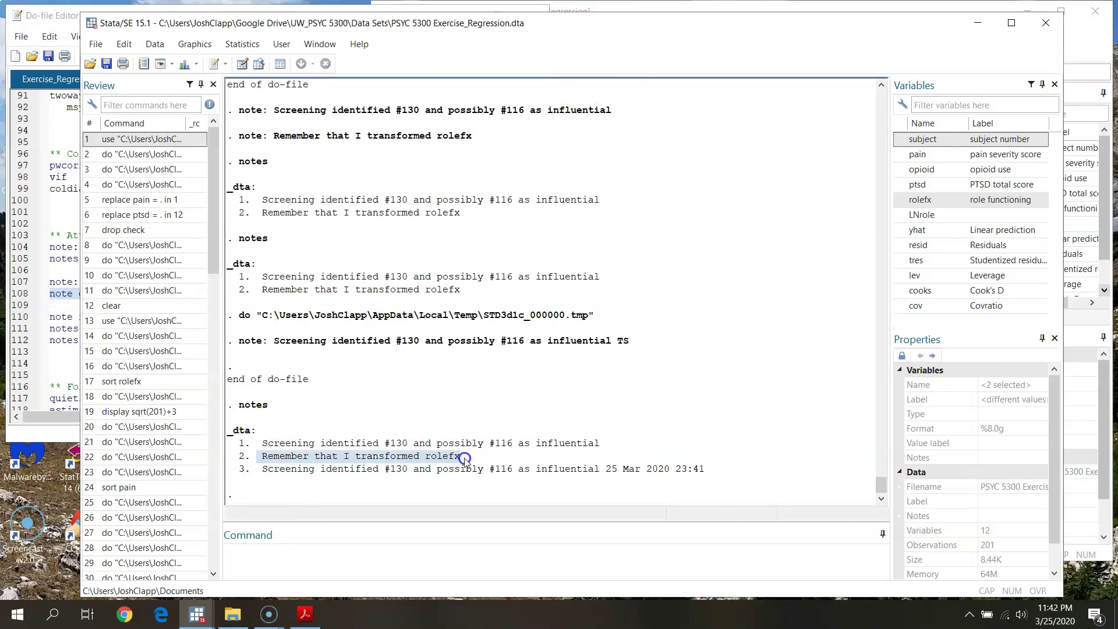
click(80, 12)
click(270, 54)
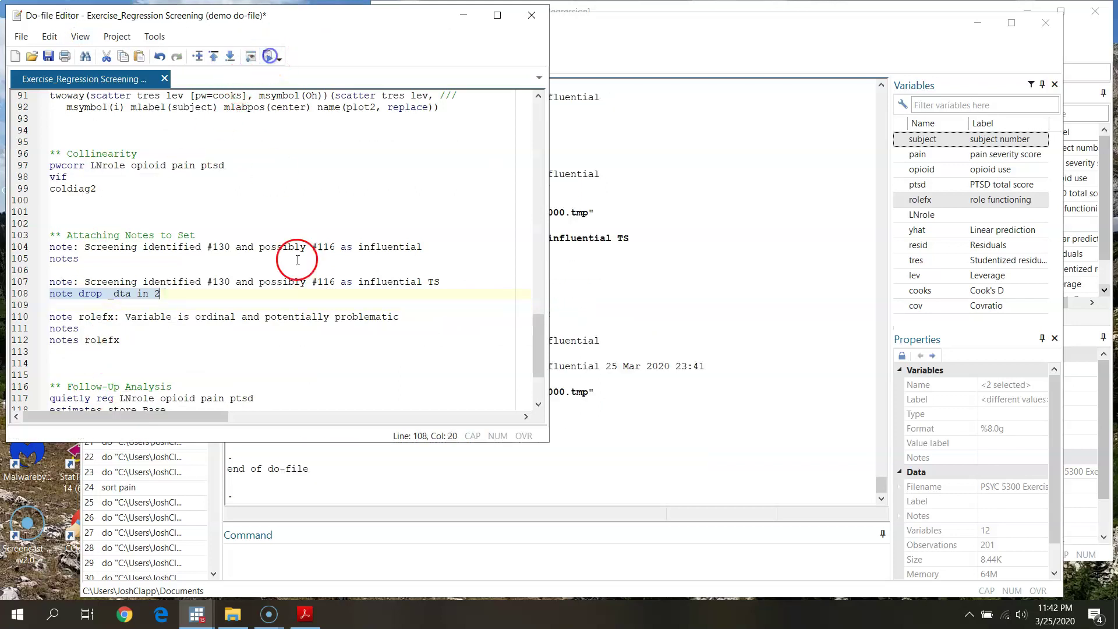
List the remaining dataset notes with the notes command to check the deletion.
click(657, 30)
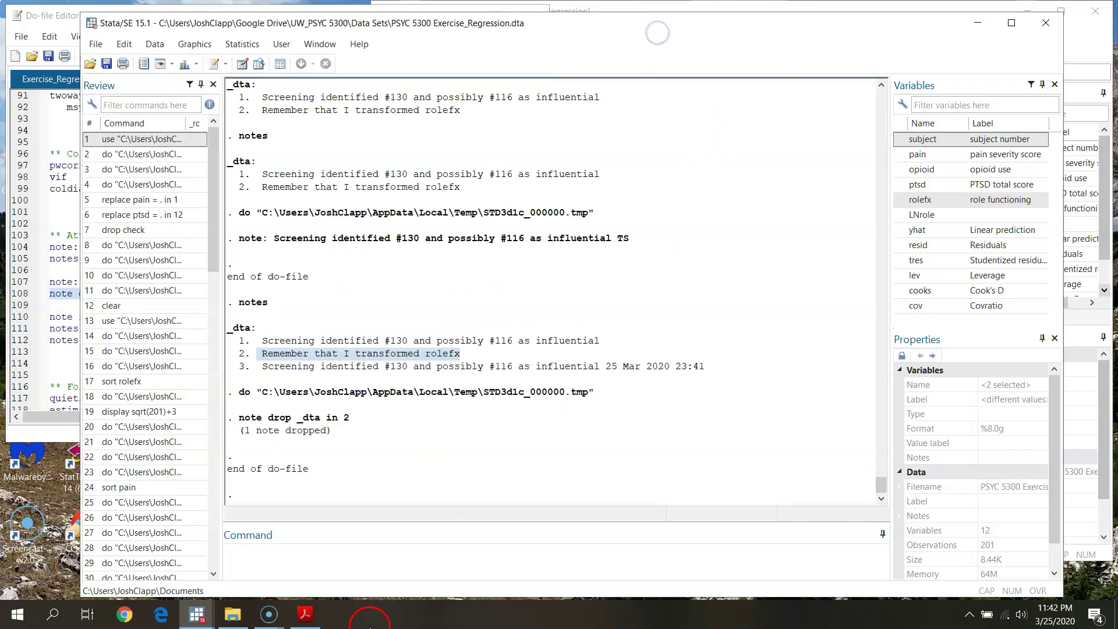
click(319, 577)
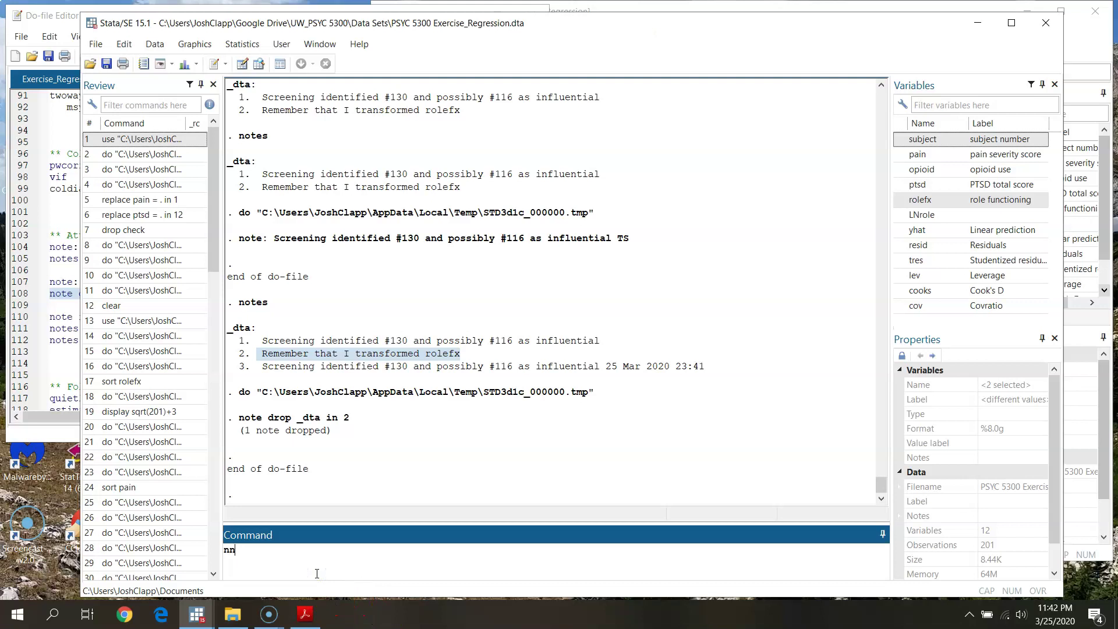
text(notes)
key(Return)
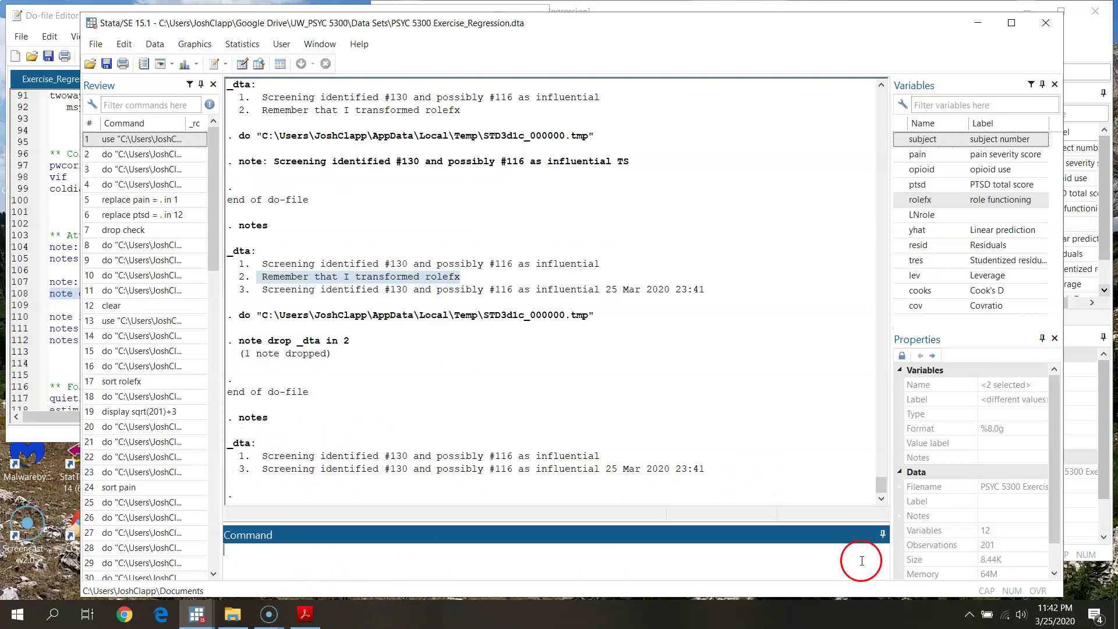
Run the do-file line that attaches the note "Variable is ordinal and potentially problematic" to the variable rolefx.
click(49, 11)
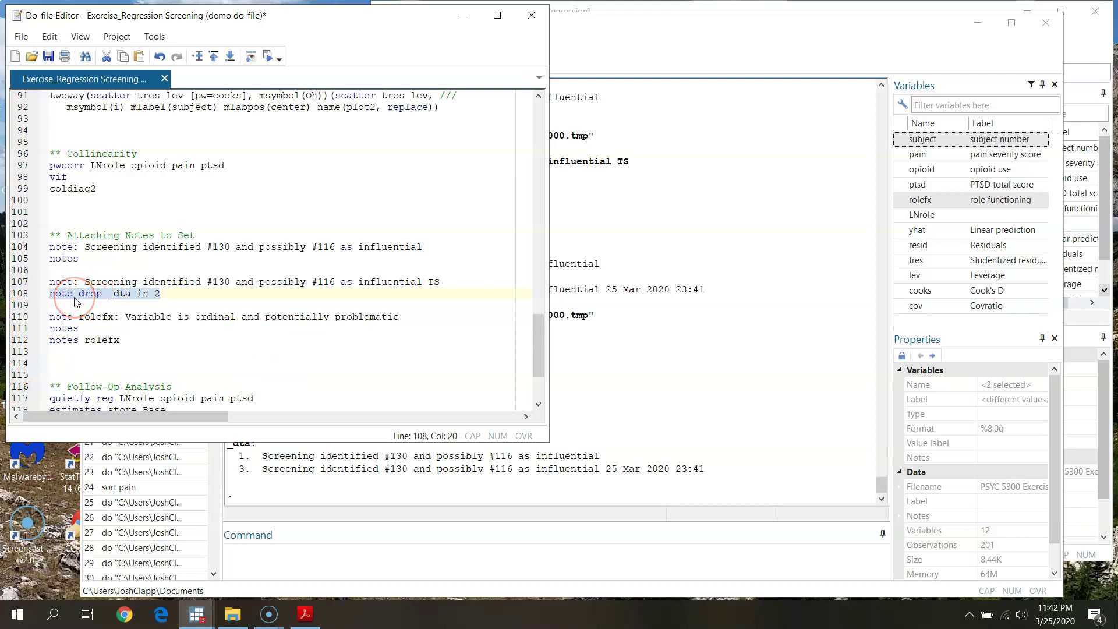
click(24, 317)
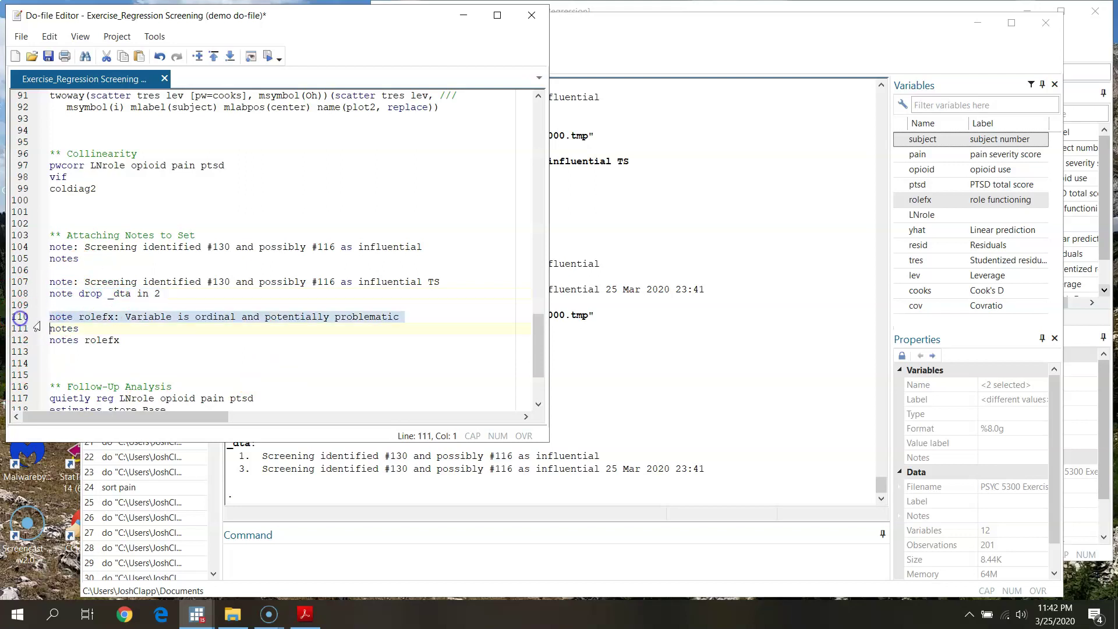
click(93, 321)
double_click(103, 319)
double_click(57, 318)
double_click(94, 320)
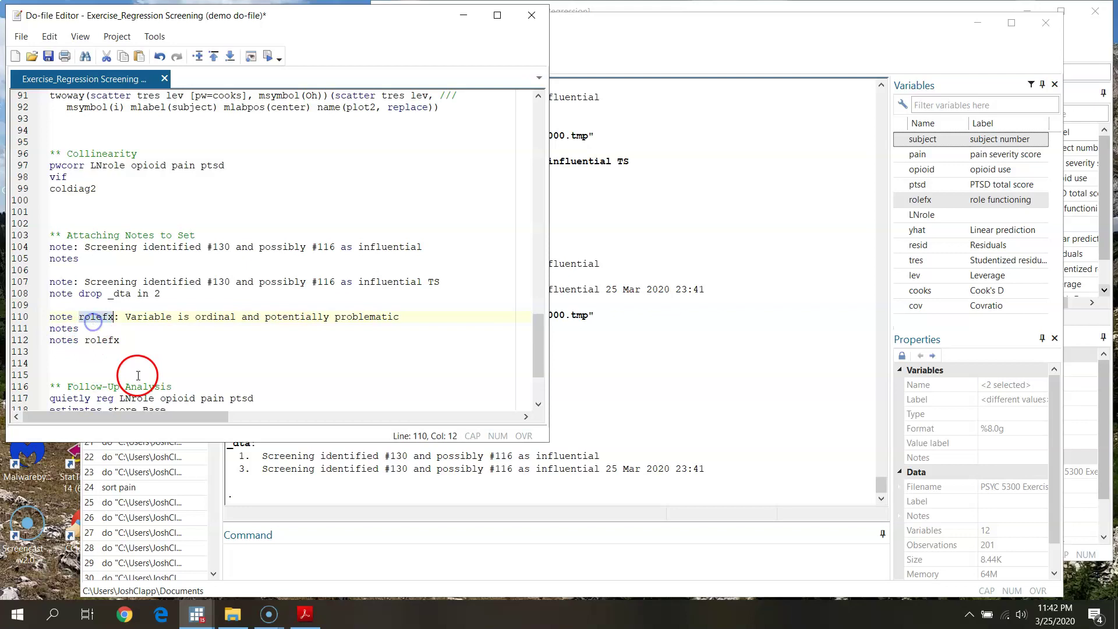
double_click(58, 317)
double_click(89, 318)
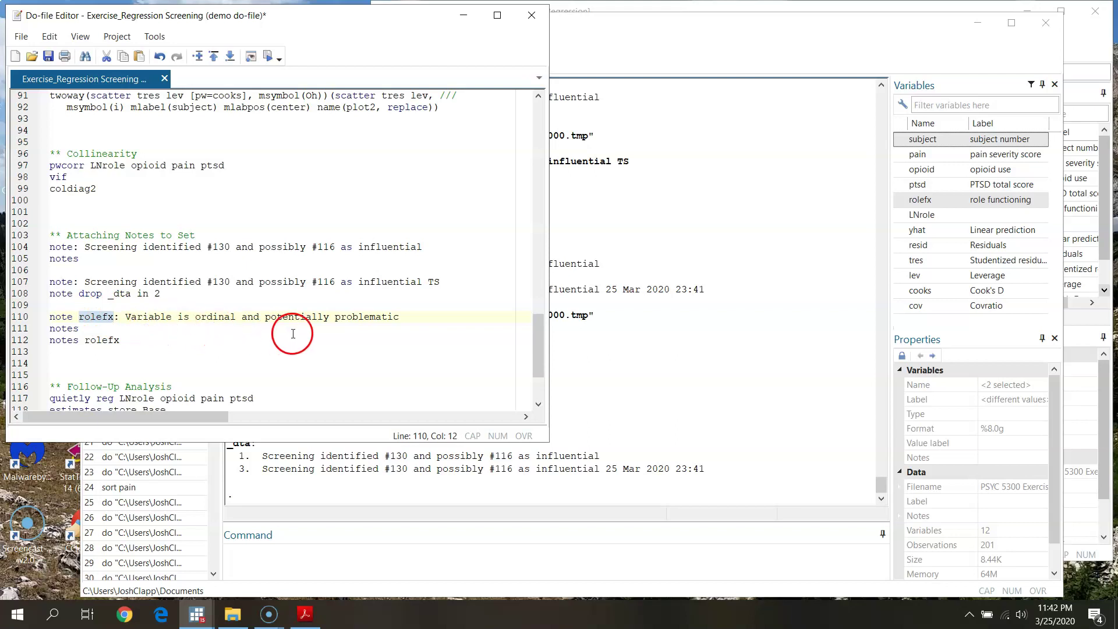
click(29, 320)
click(267, 56)
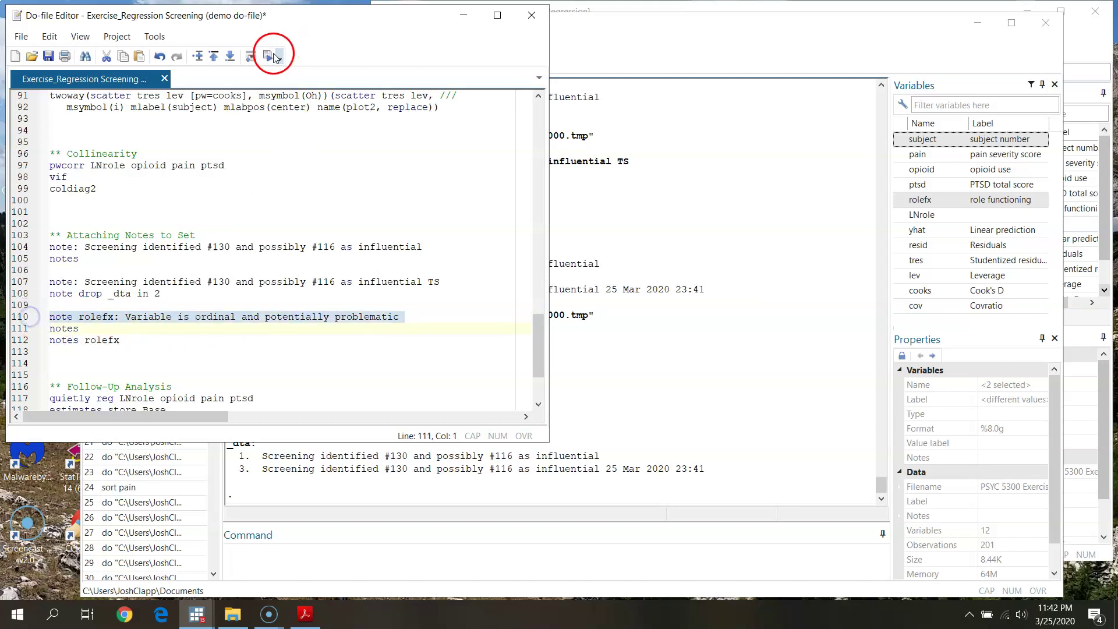
List all dataset and variable notes with the notes command.
click(696, 158)
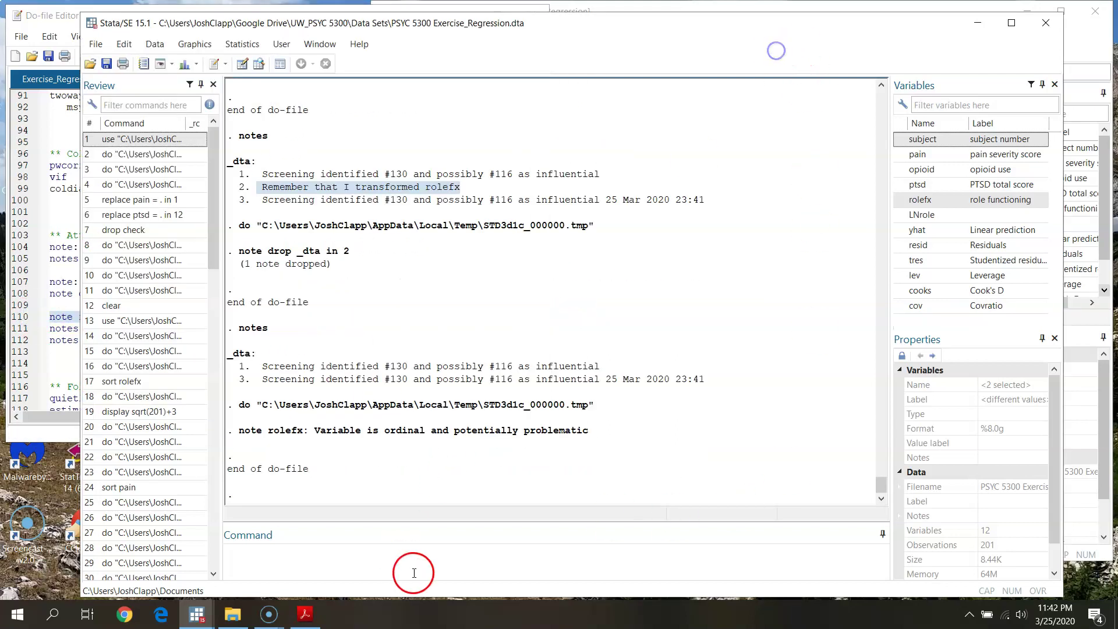
click(304, 567)
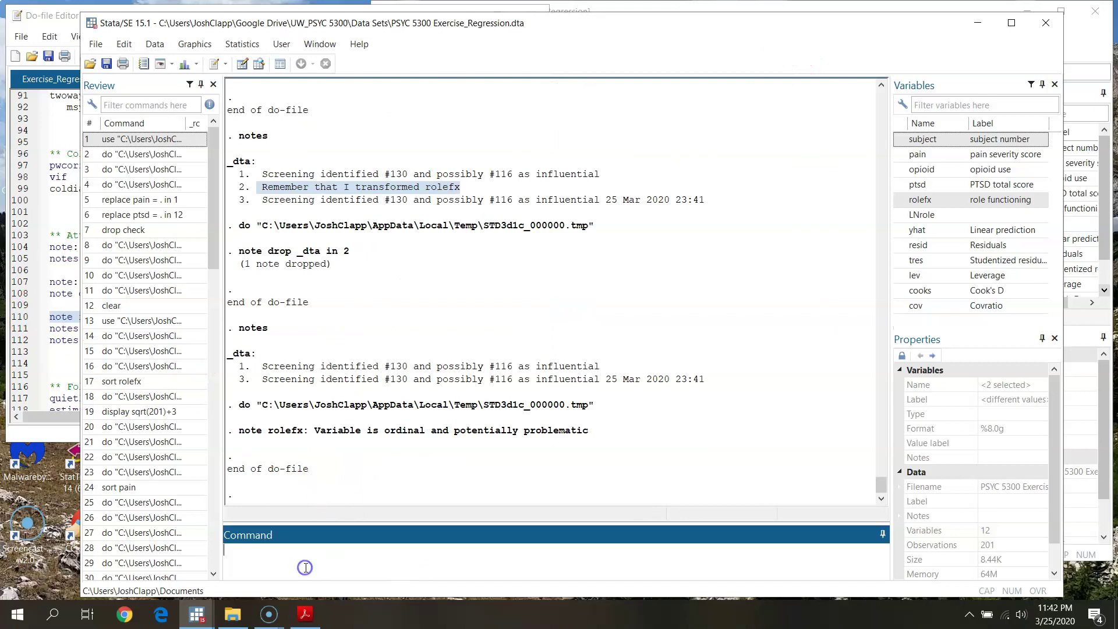
text(notes)
key(Return)
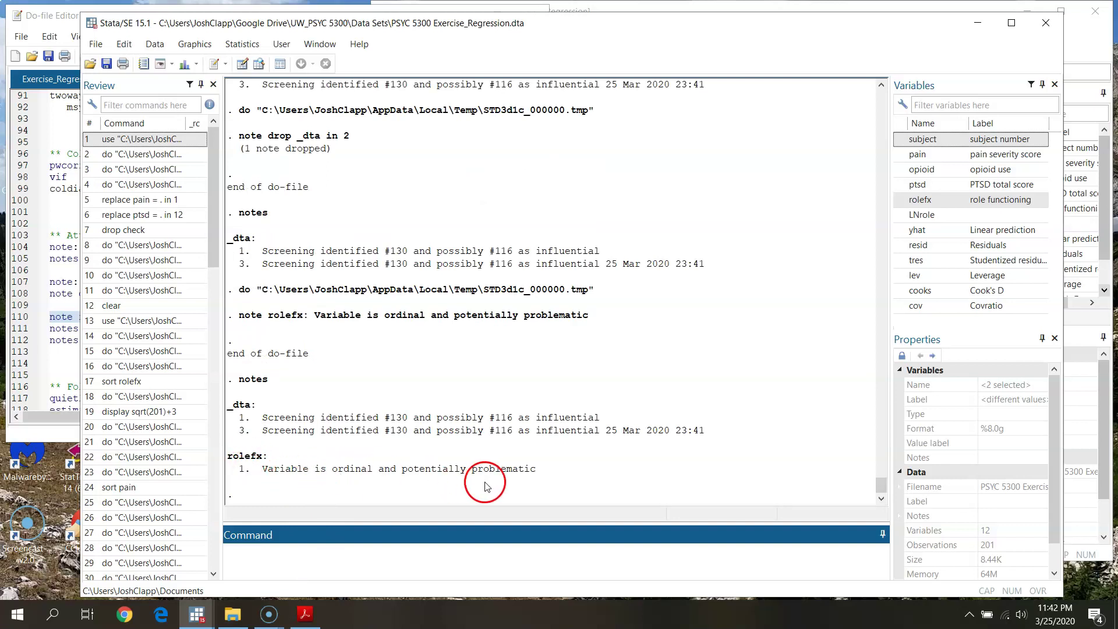
Run the do-file line "notes rolefx" to list only the notes attached to rolefx.
click(57, 20)
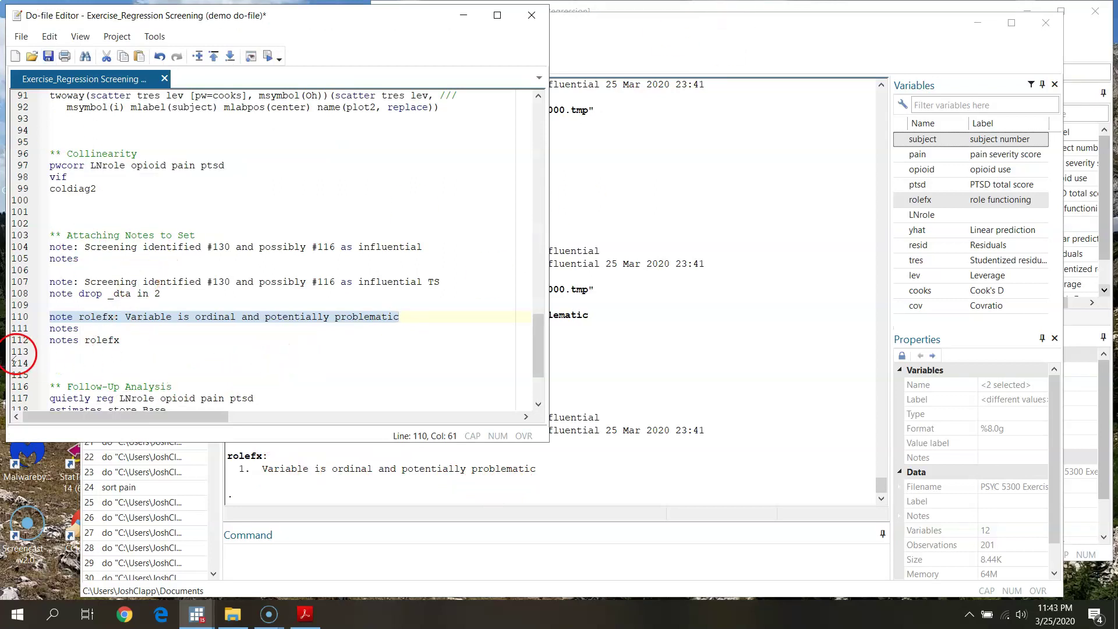
click(21, 340)
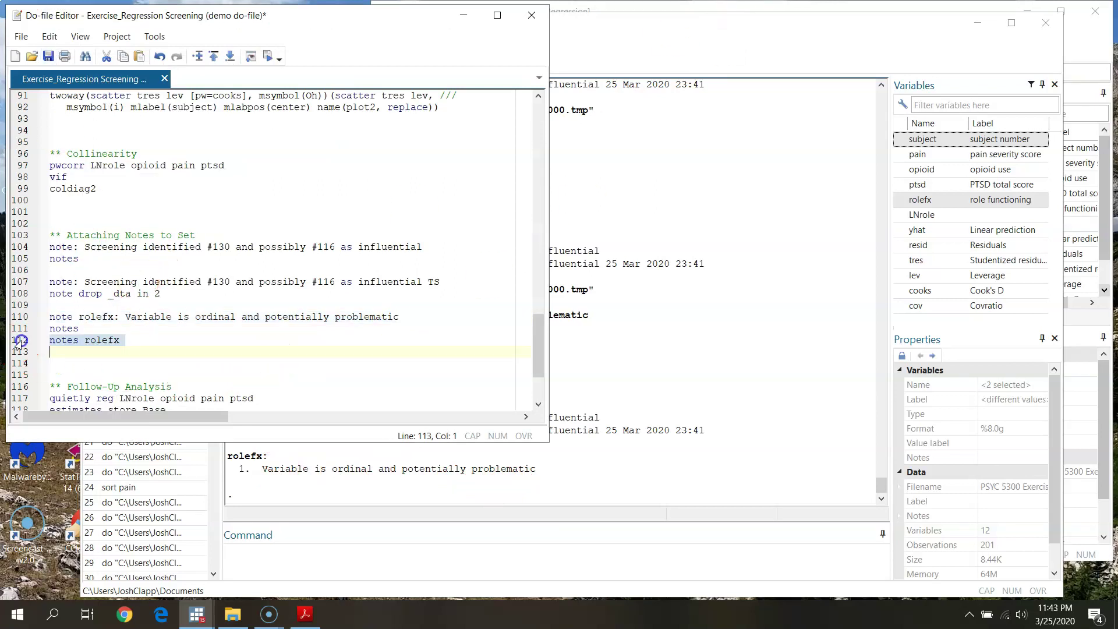
click(267, 56)
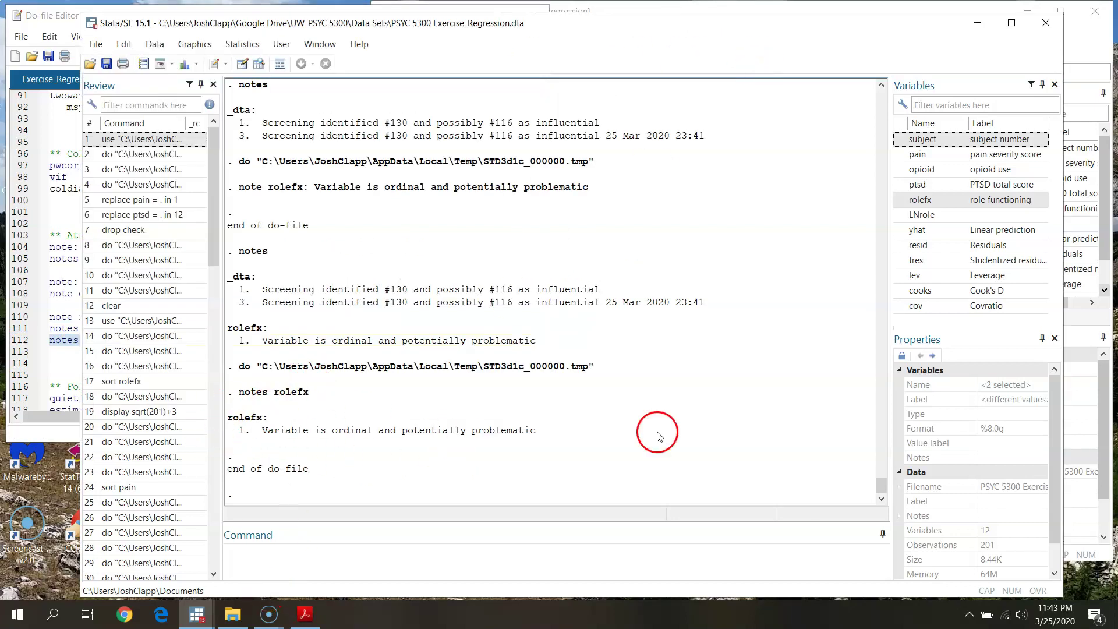
Examine the Follow-Up Analysis section of the do-file and the dataset's subject, predictor and LNrole columns in the Data Editor.
click(51, 22)
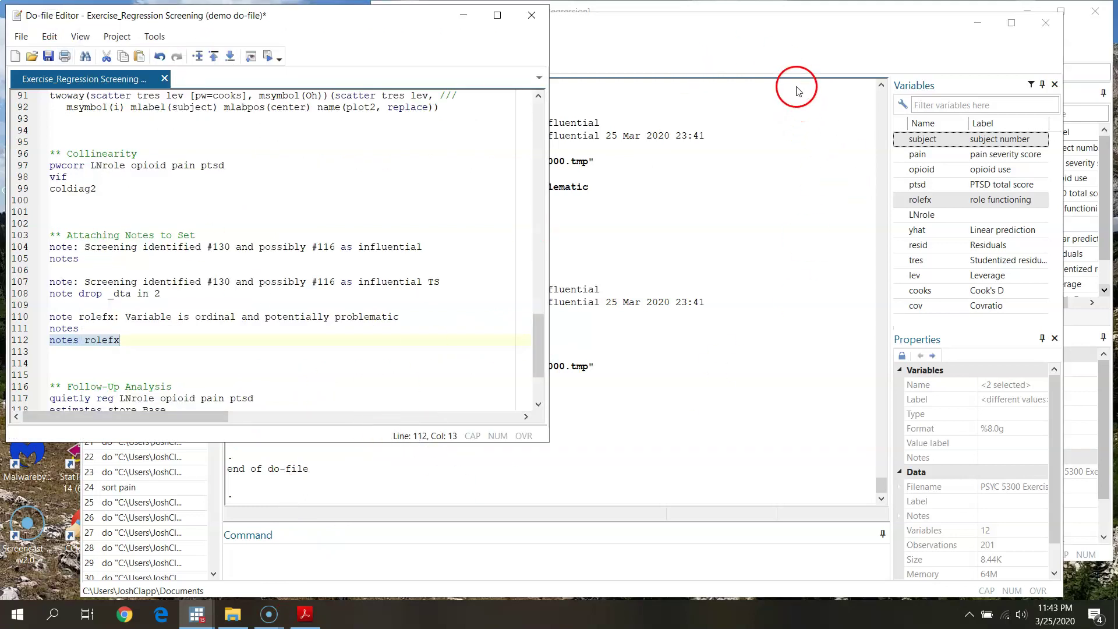
click(1078, 35)
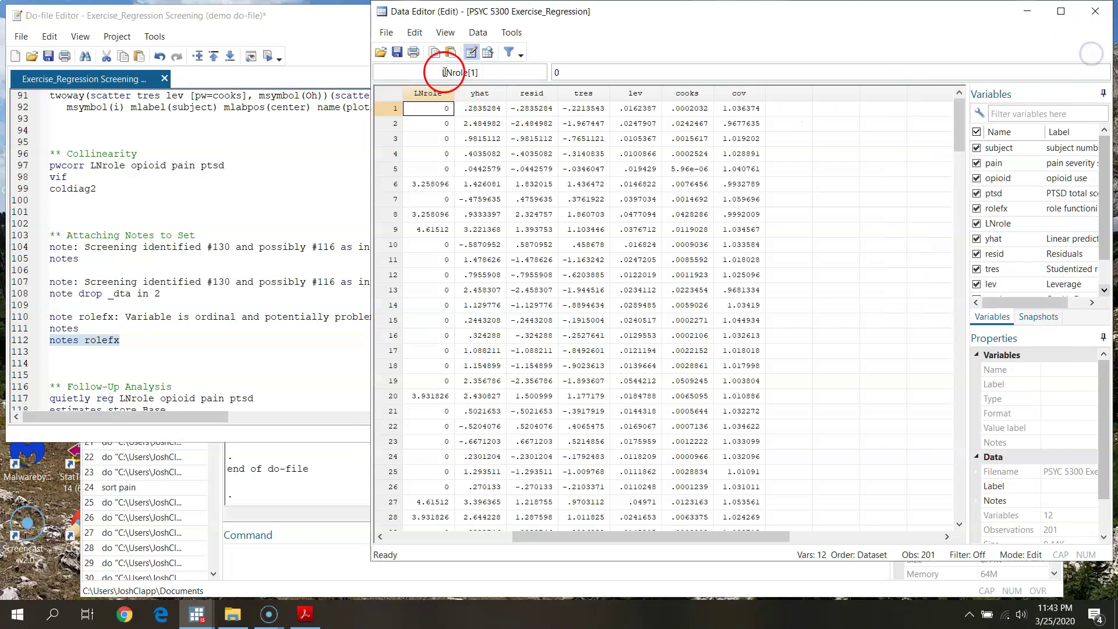
click(315, 508)
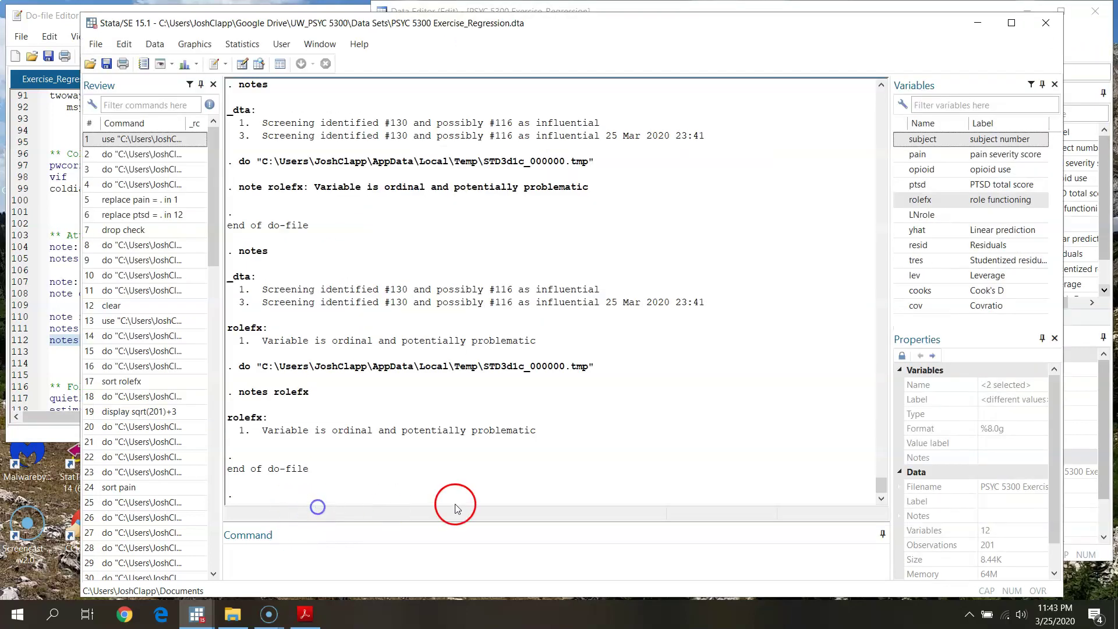
click(52, 20)
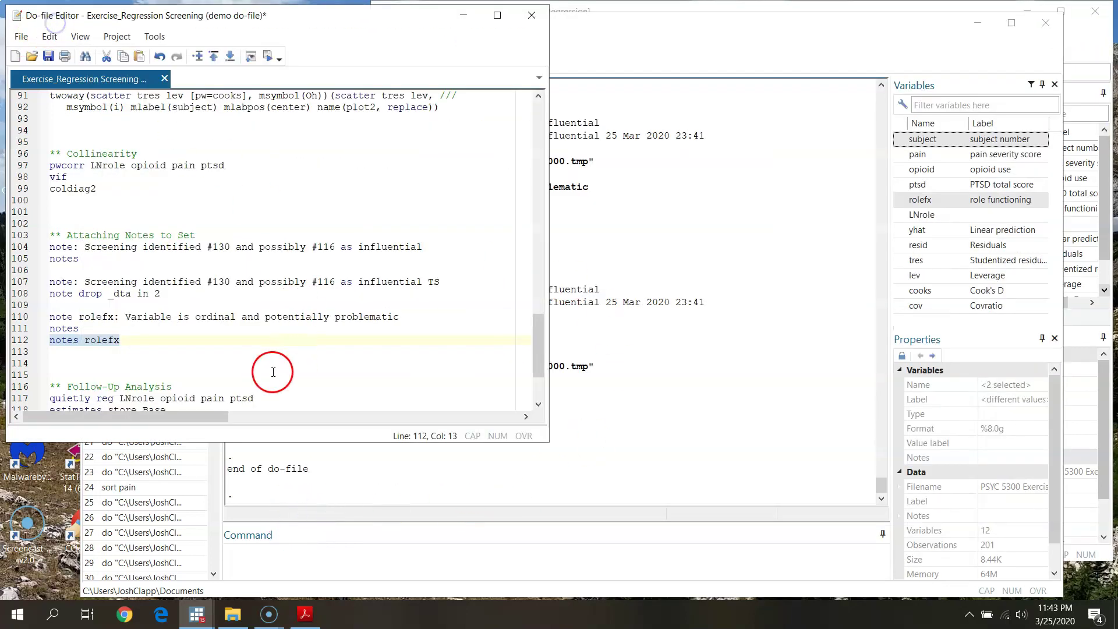
scroll(270, 375, down, 3)
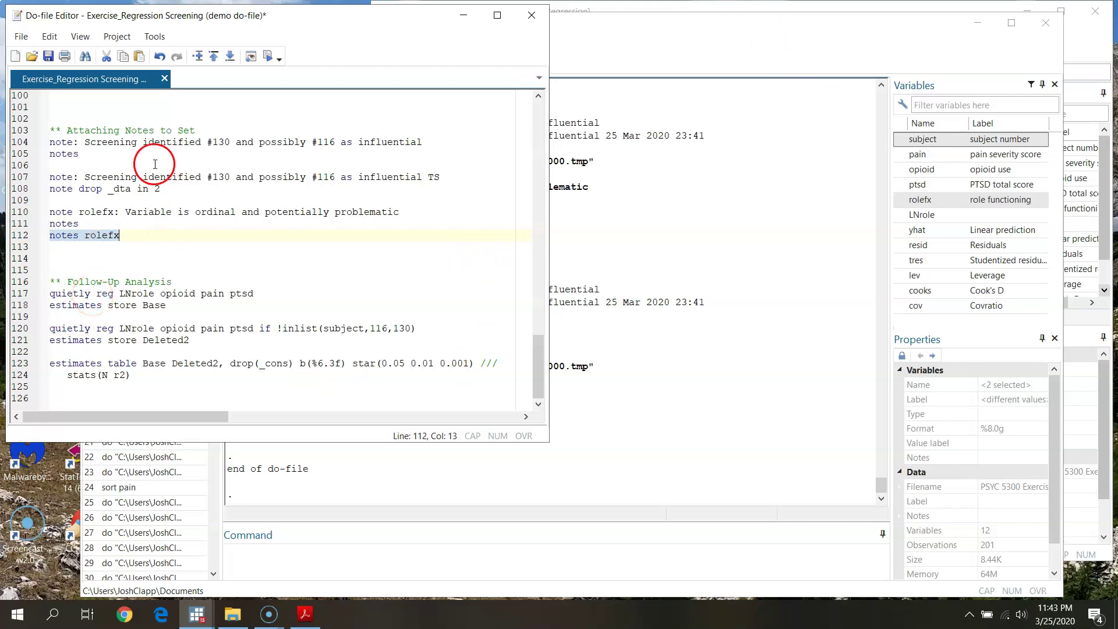
click(1108, 40)
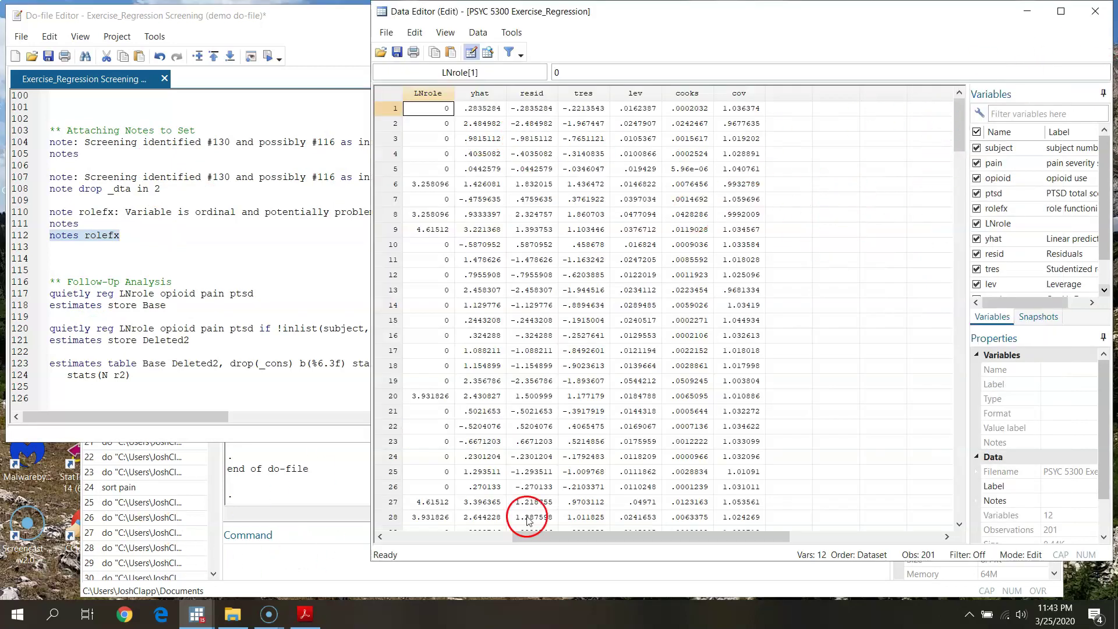
mouse_move(966, 135)
mouse_down()
mouse_move(941, 399)
mouse_move(951, 470)
mouse_move(962, 135)
mouse_up()
drag(624, 534, 401, 523)
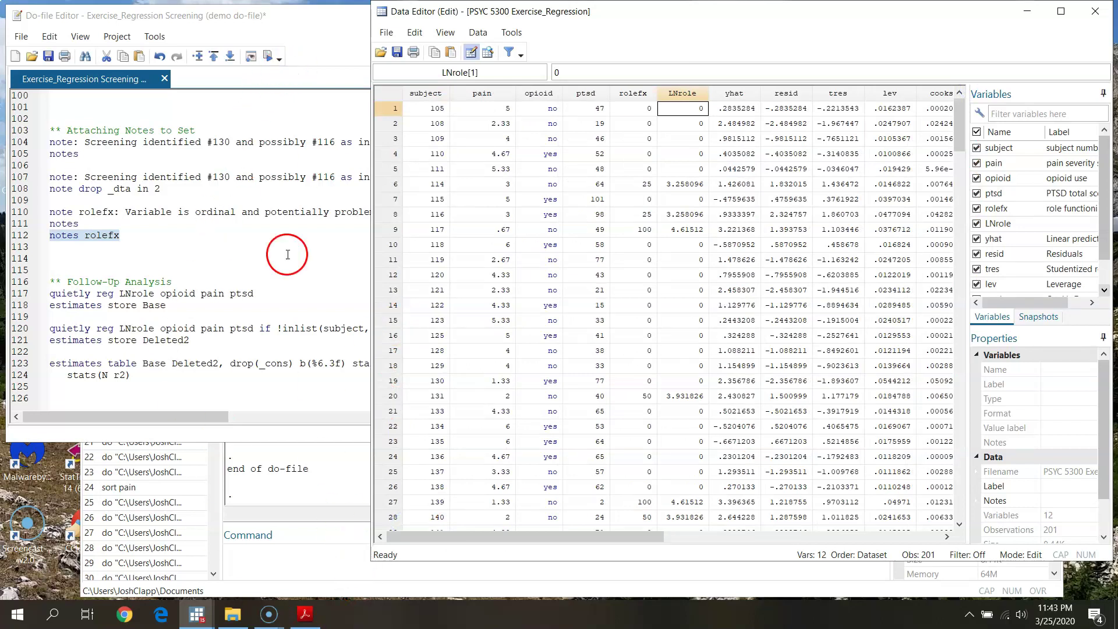
click(303, 31)
click(319, 578)
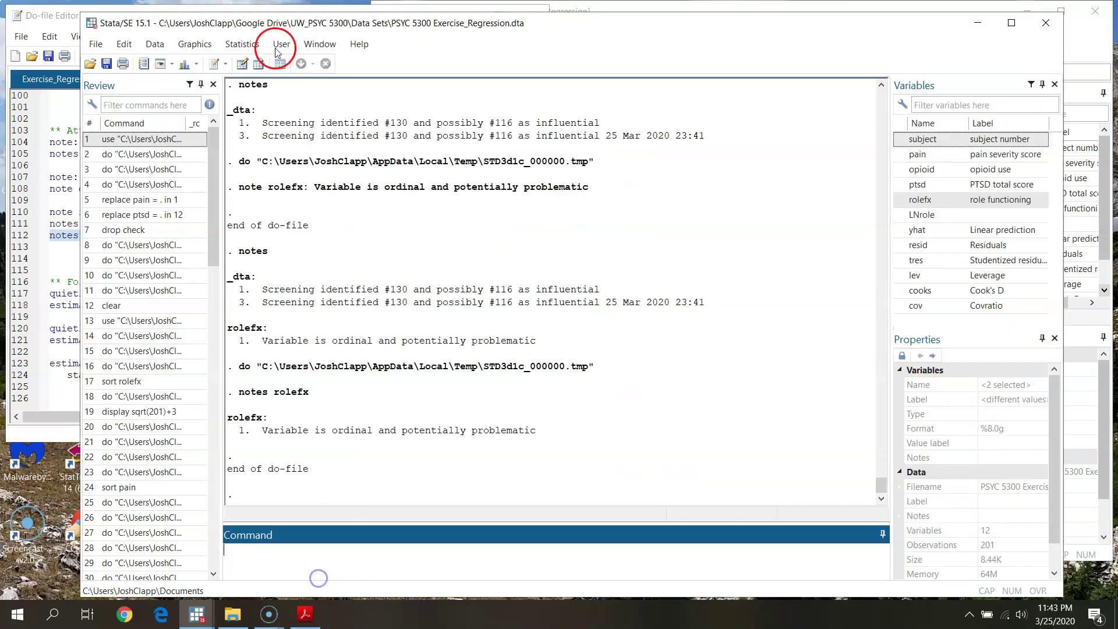
Run the follow-up line "quietly reg LNrole opioid pain ptsd" from the do-file to fit the base regression without output.
click(46, 47)
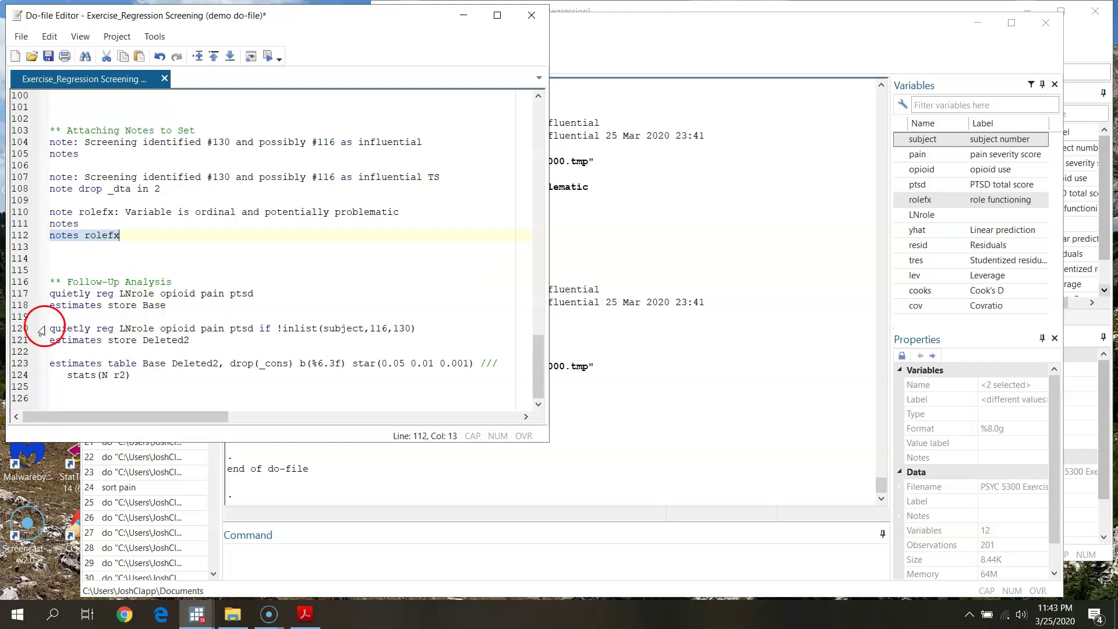
click(14, 294)
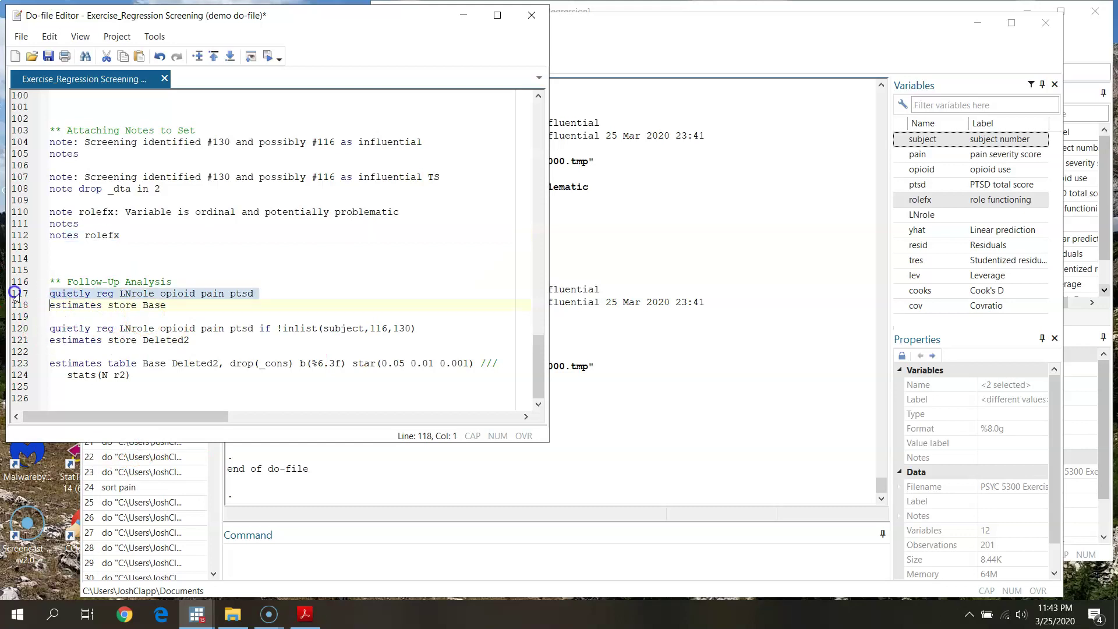
click(81, 294)
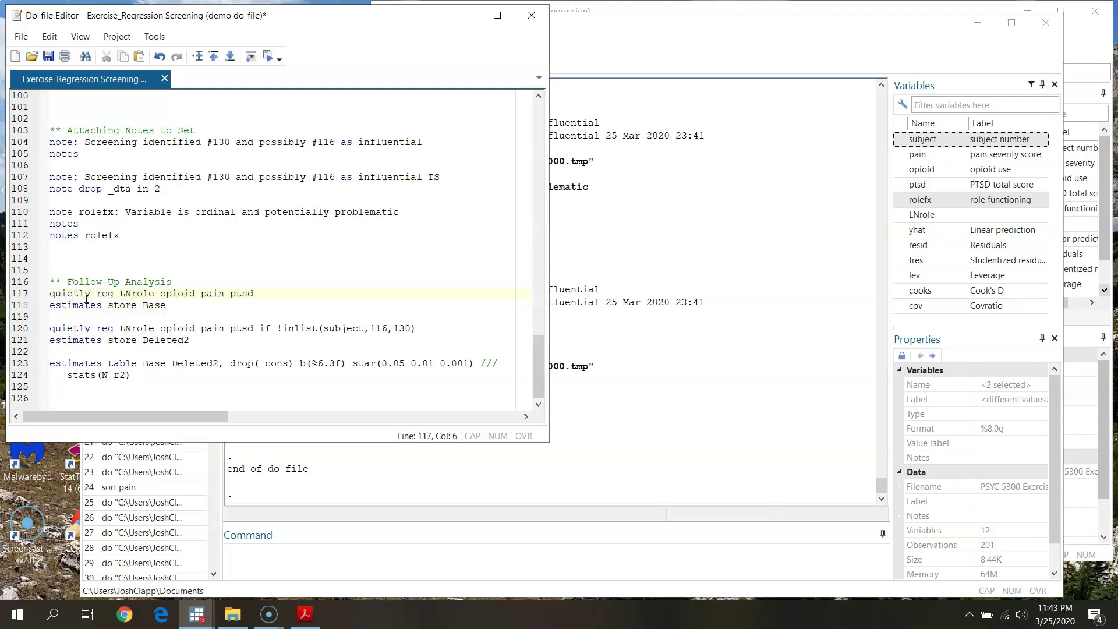
click(108, 294)
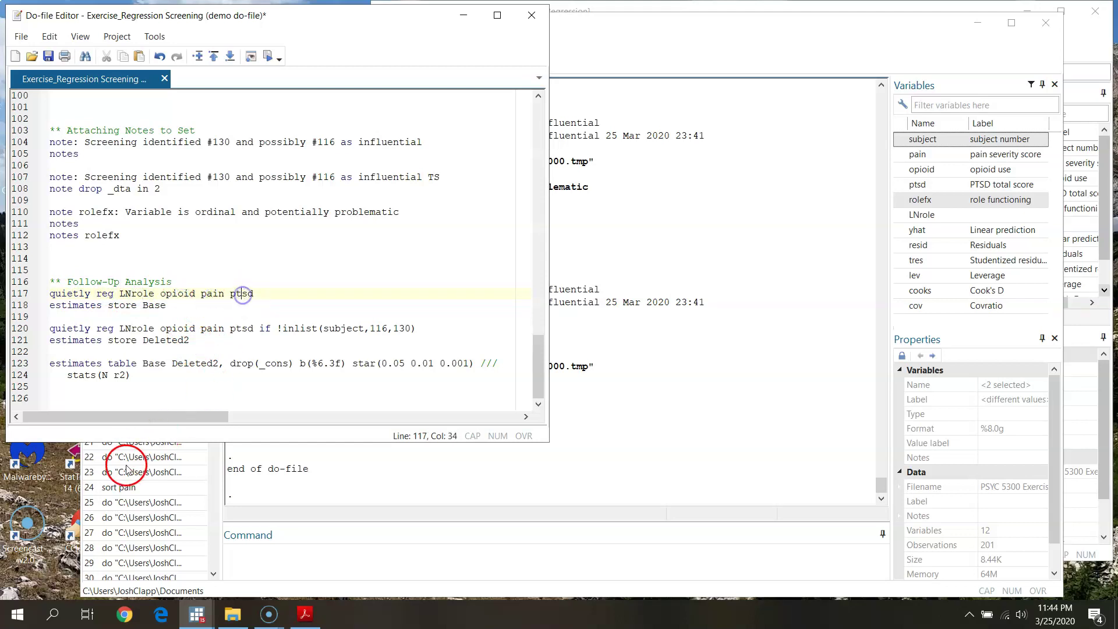
click(24, 293)
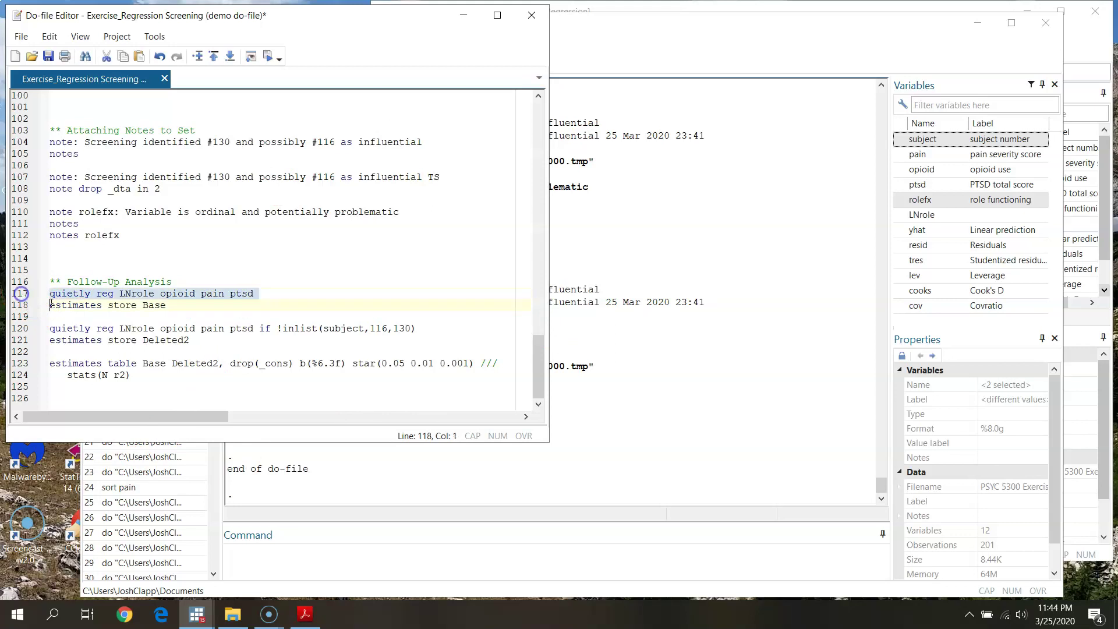
click(268, 55)
click(706, 25)
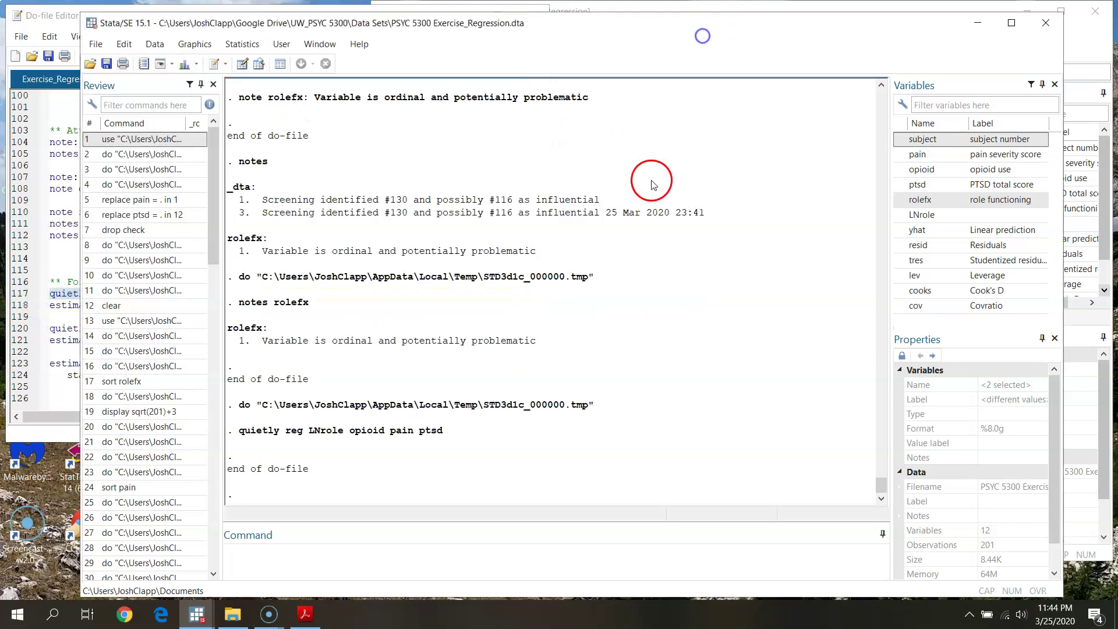
click(68, 20)
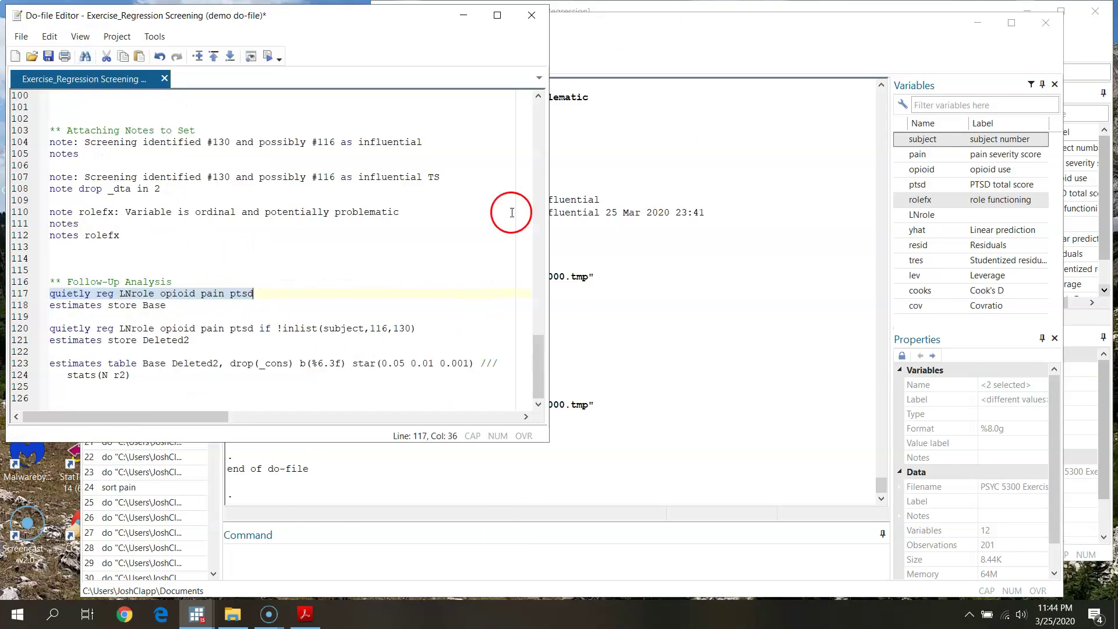
Run the do-file line "estimates store Base" to save the base regression's estimates.
click(18, 305)
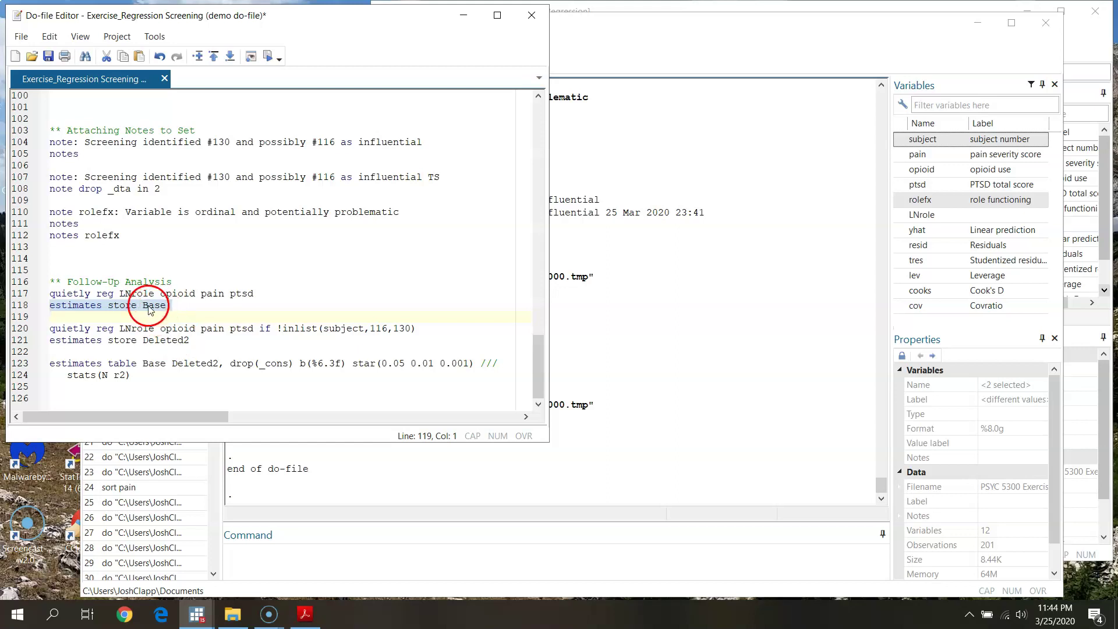
click(267, 56)
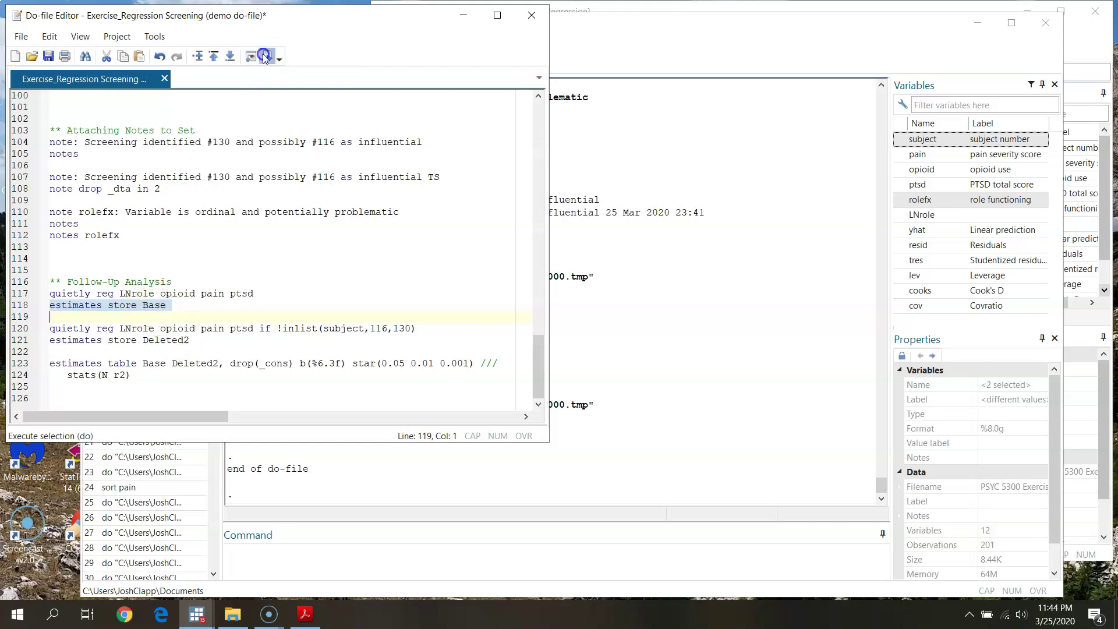
click(800, 50)
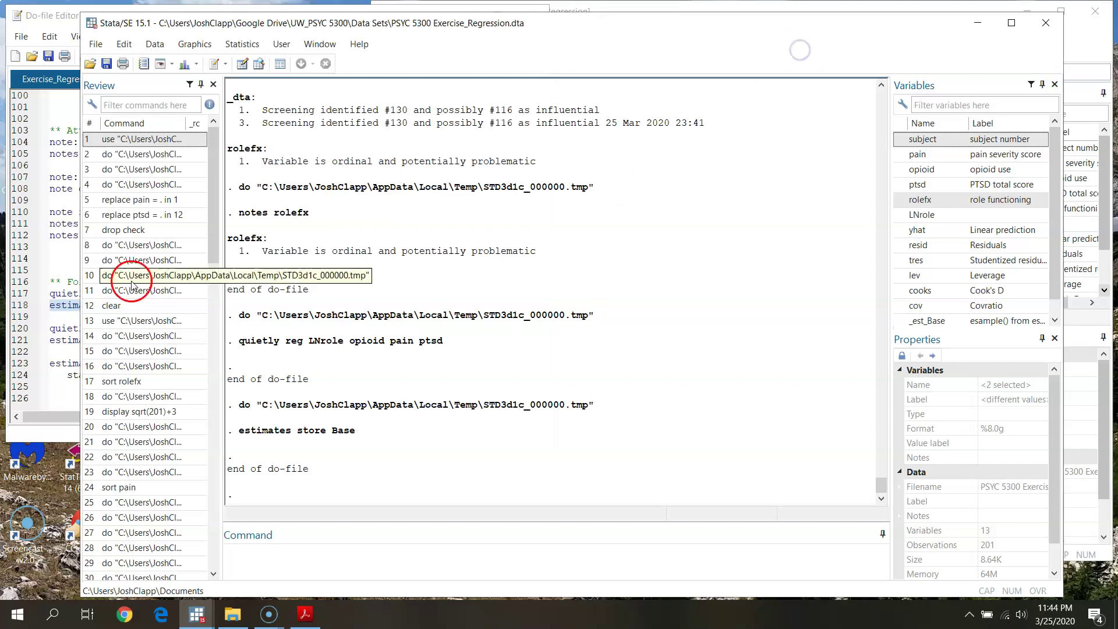
click(54, 37)
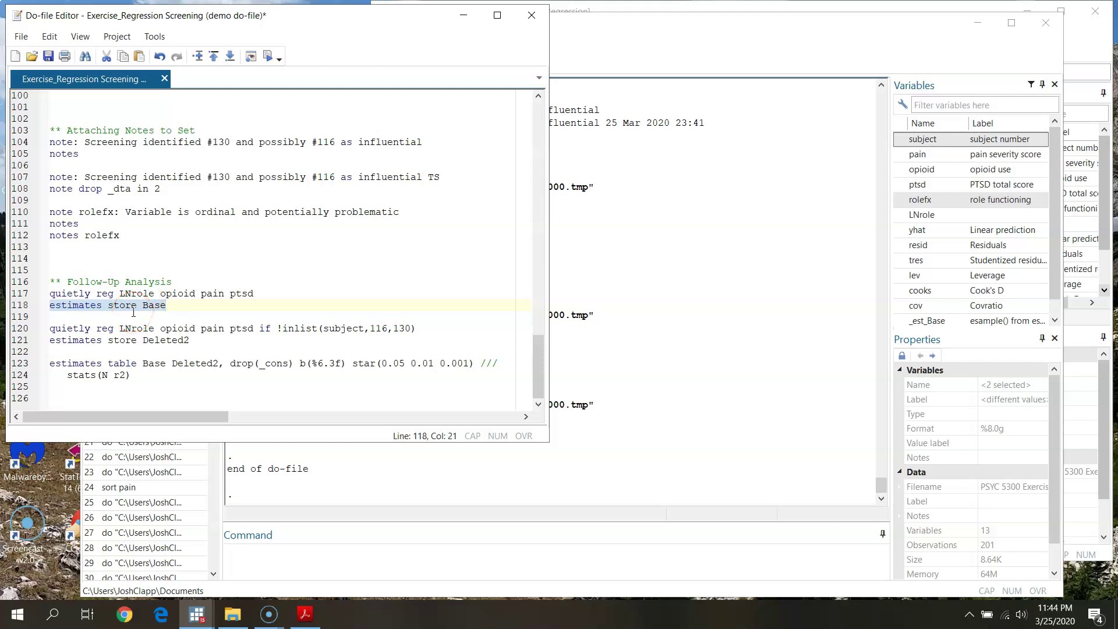
Run "quietly reg LNrole opioid pain ptsd if !inlist(subject,116,130)" from the do-file to refit the model without subjects 116 and 130.
click(20, 329)
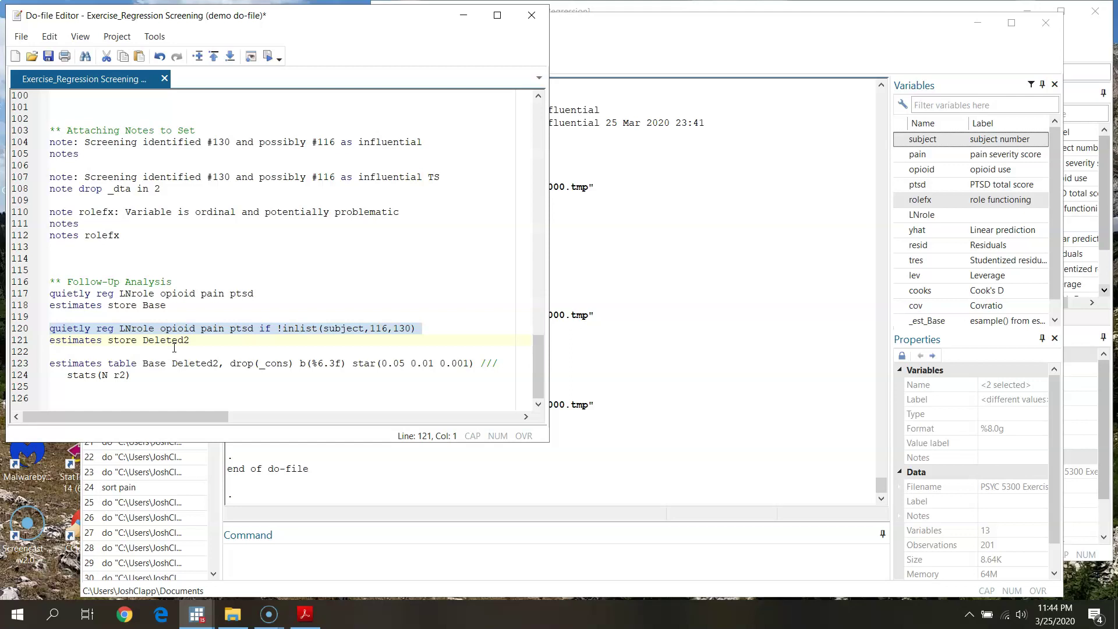
click(73, 329)
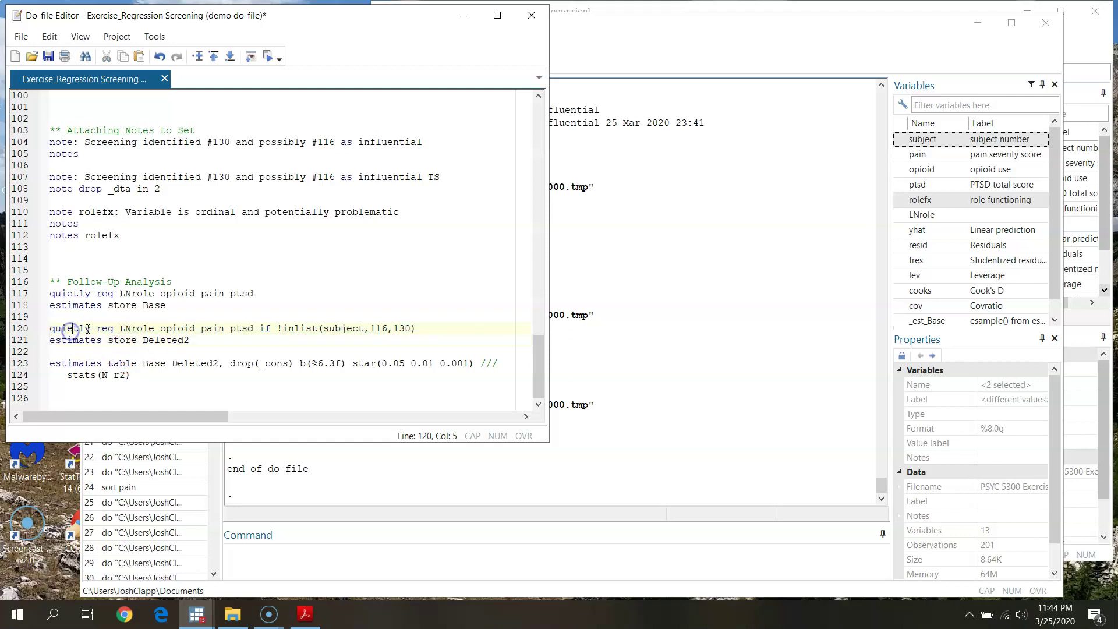
click(142, 328)
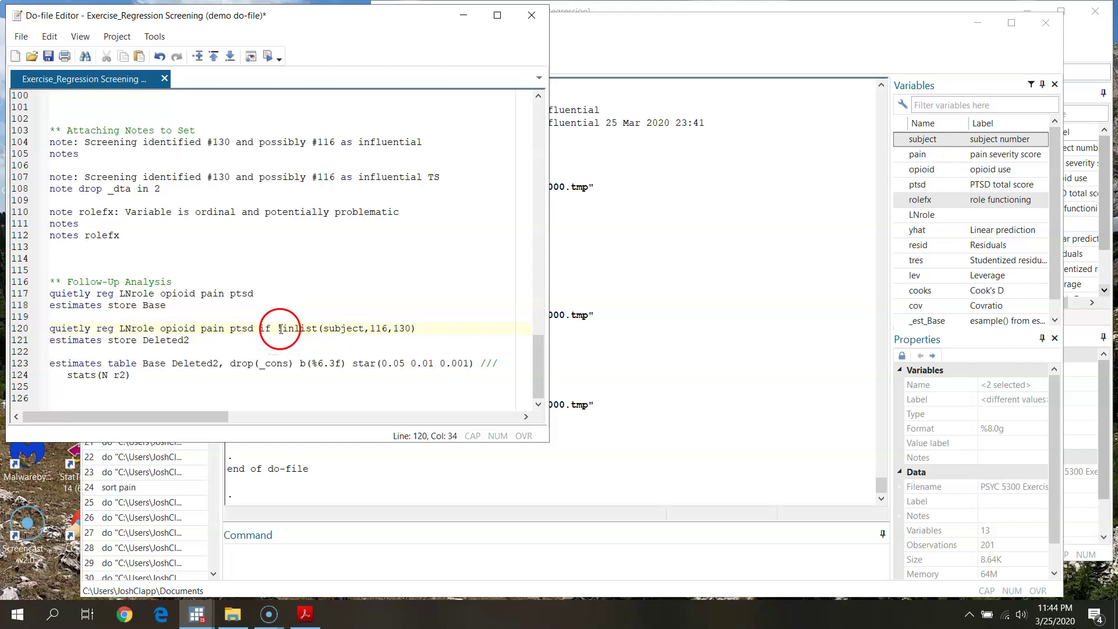
click(352, 329)
click(398, 328)
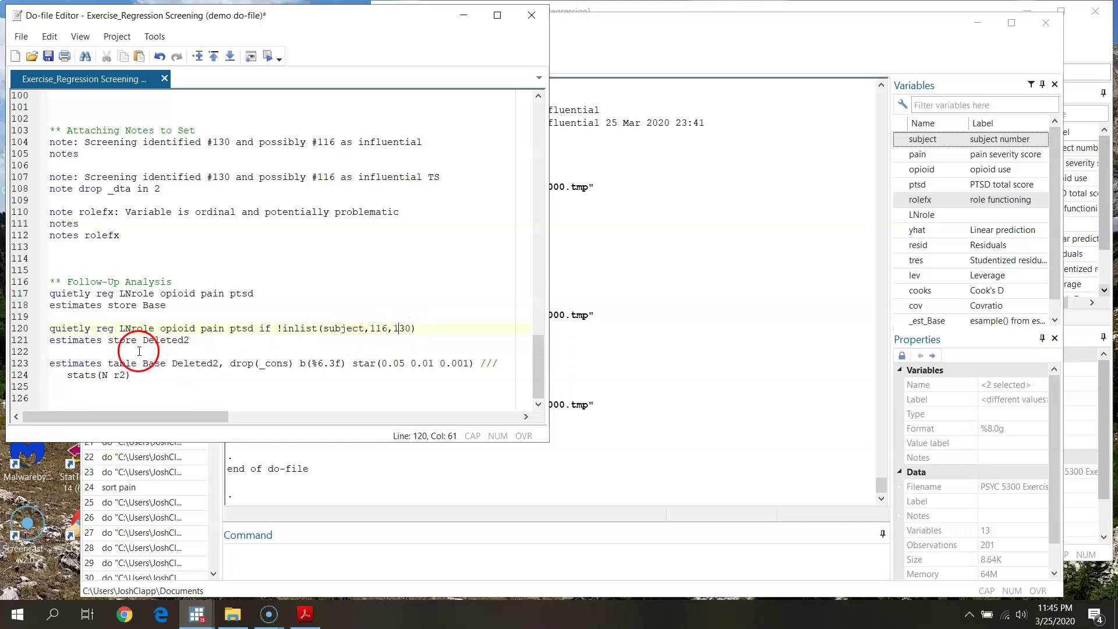
click(20, 329)
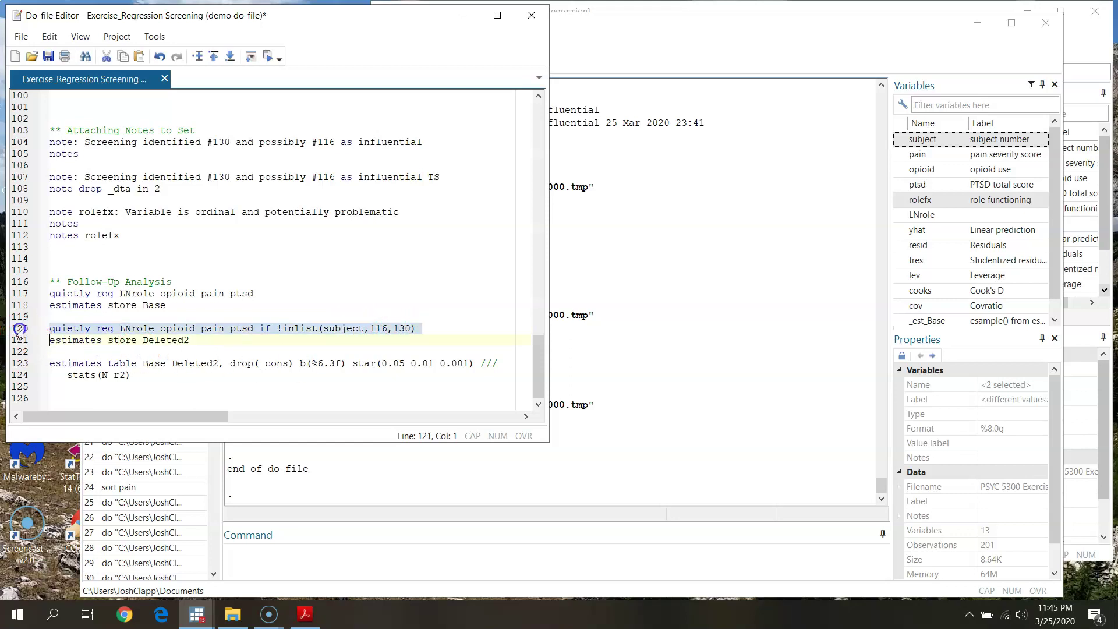
click(269, 56)
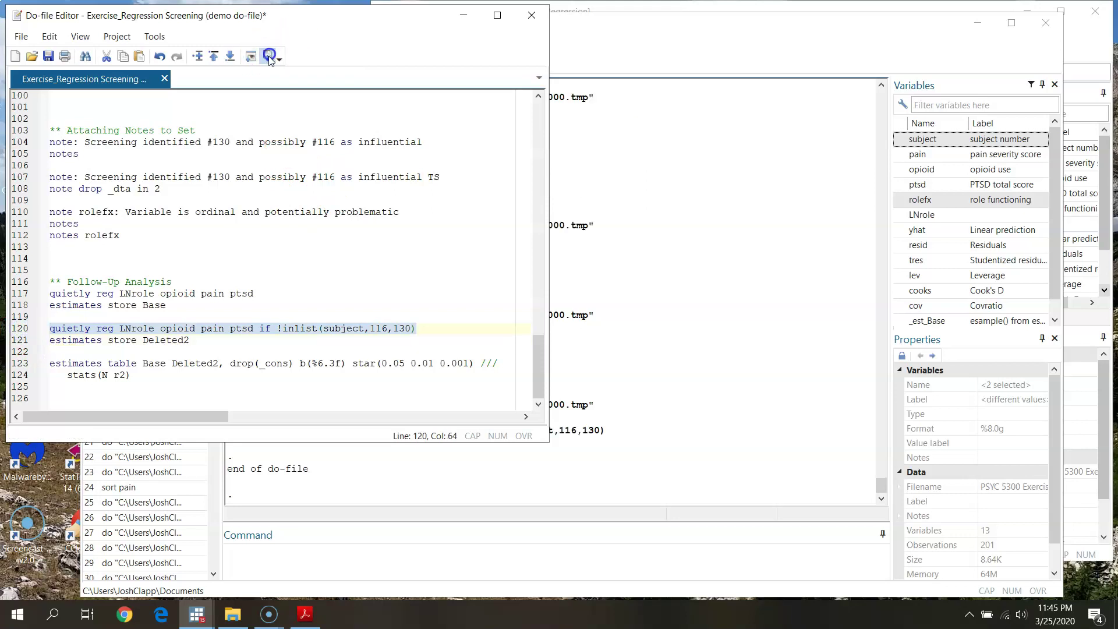
Run the do-file line "estimates store Deleted2" to save the estimates of the model excluding the two subjects.
click(19, 341)
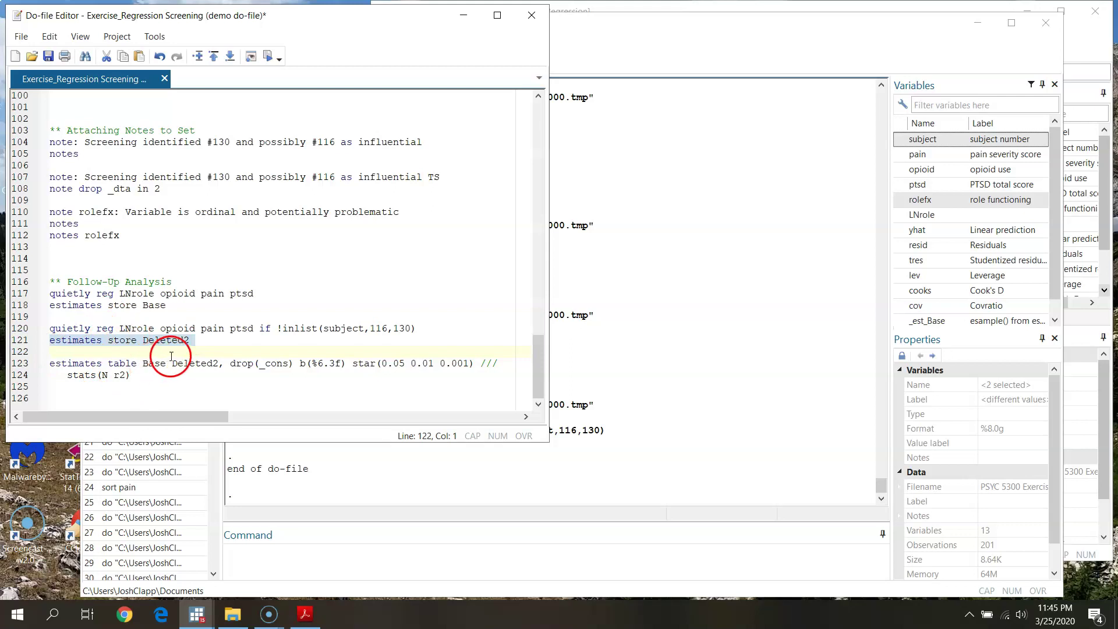
click(270, 56)
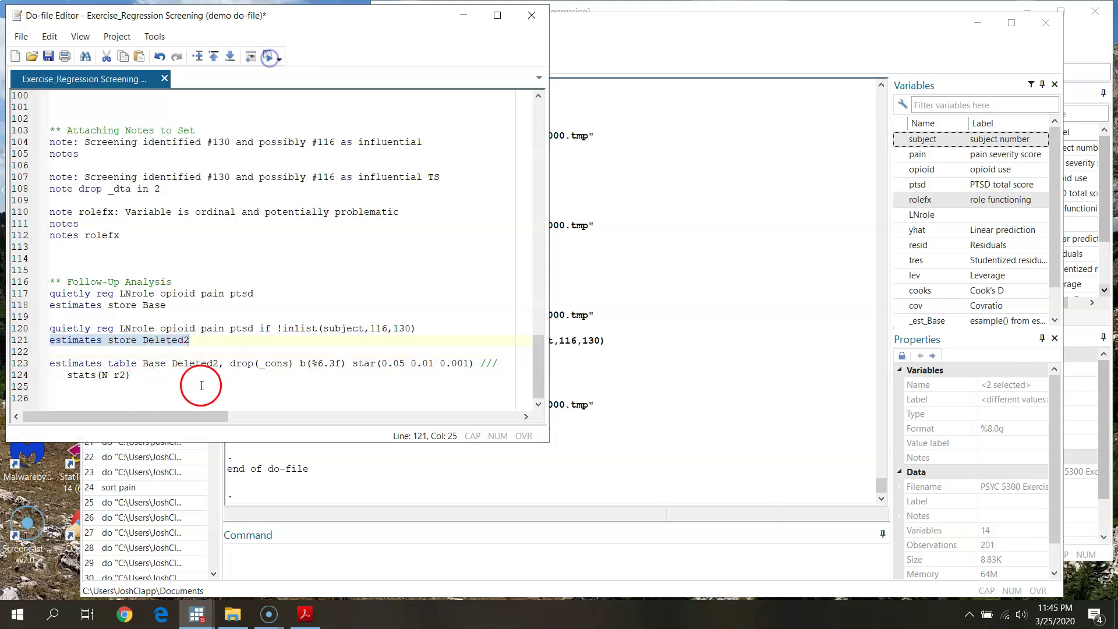
click(740, 30)
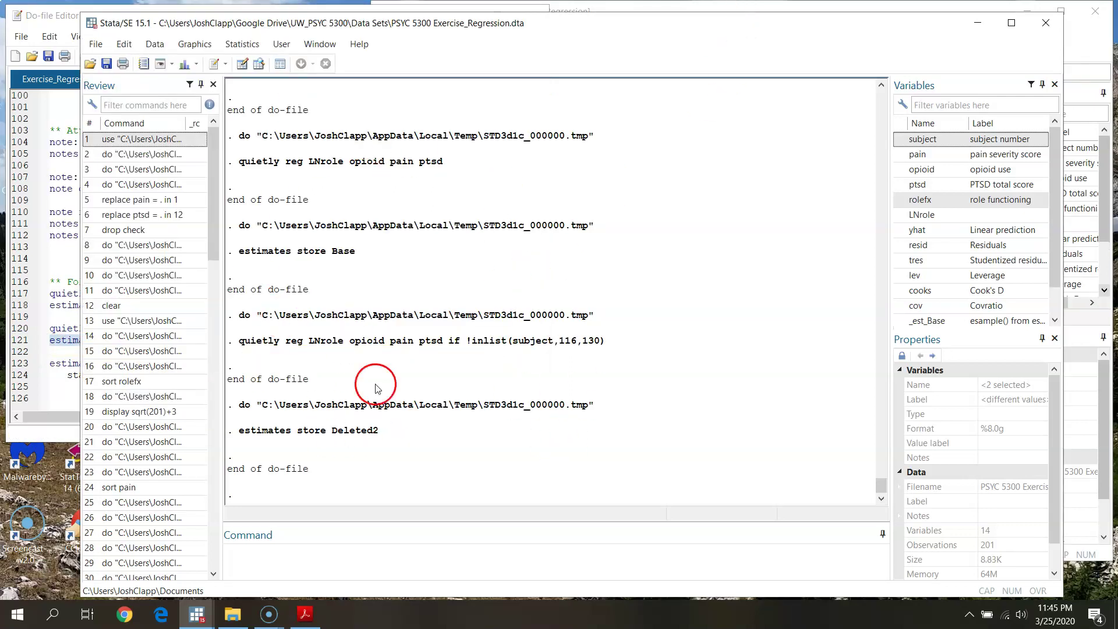
click(65, 23)
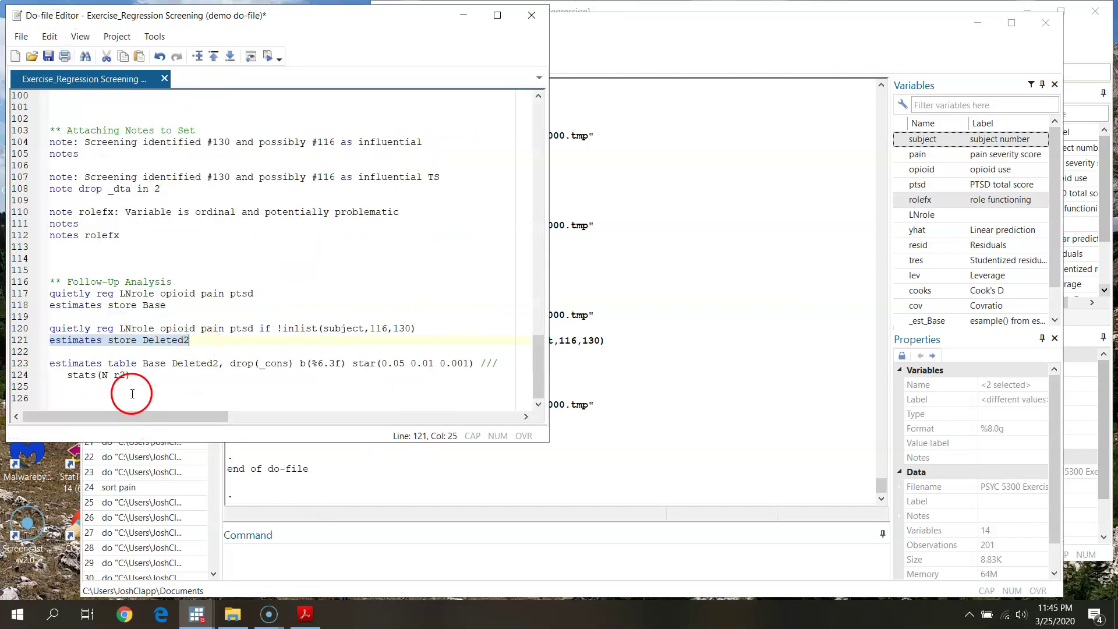
Run the two-line "estimates table Base Deleted2" command with drop(_cons), b(%6.3f), star(0.05 0.01 0.001) and stats(N r2).
click(19, 363)
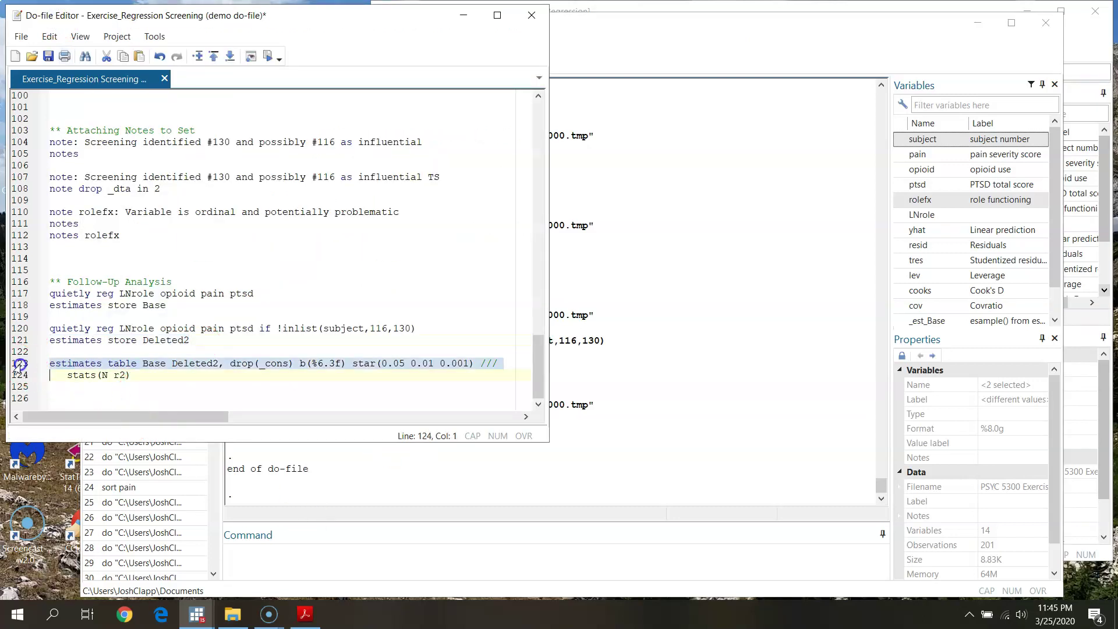
click(106, 387)
click(120, 363)
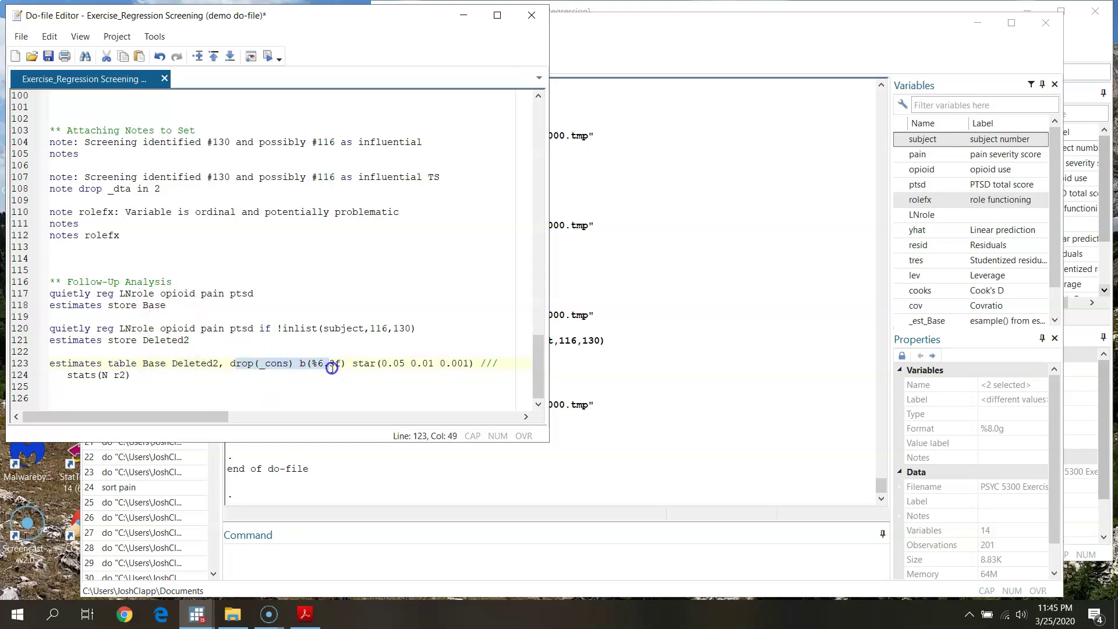
drag(365, 363, 467, 365)
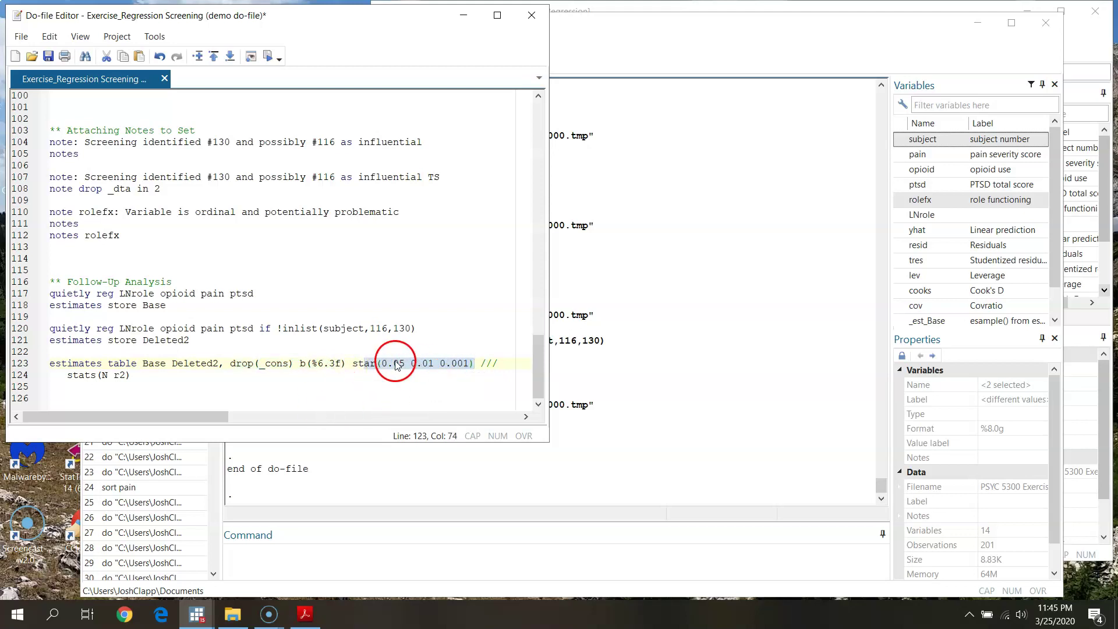
click(108, 375)
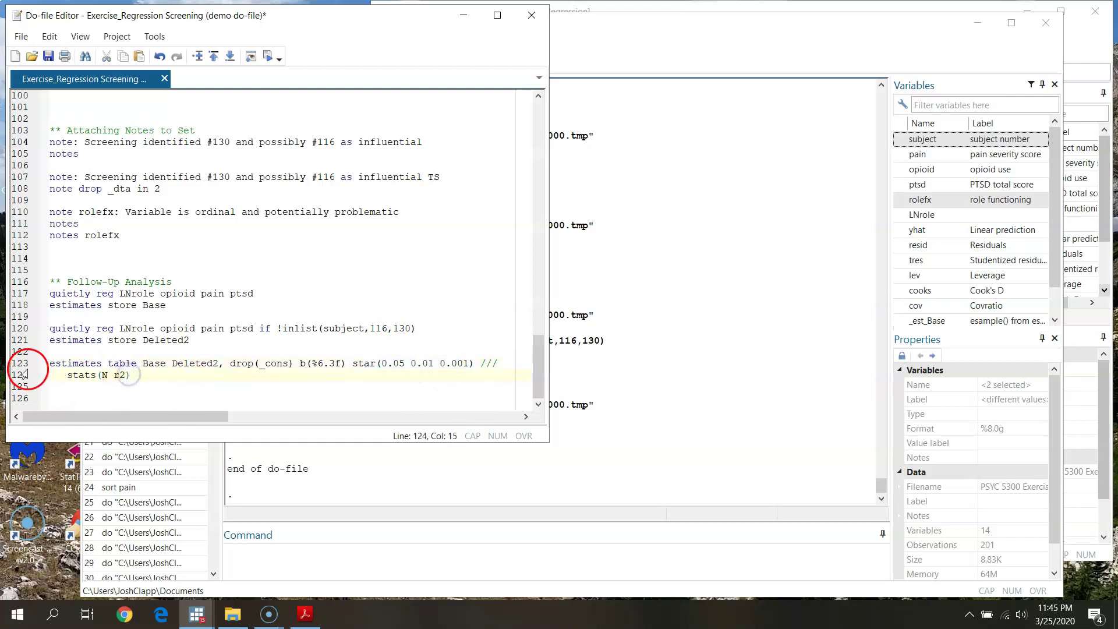
drag(23, 365, 23, 387)
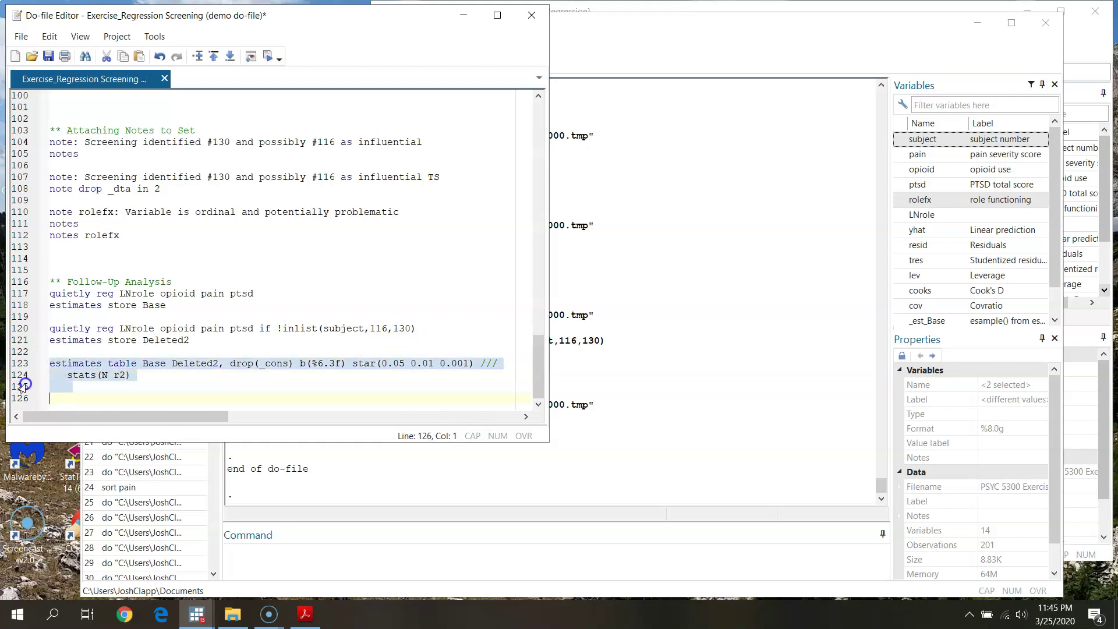
click(267, 55)
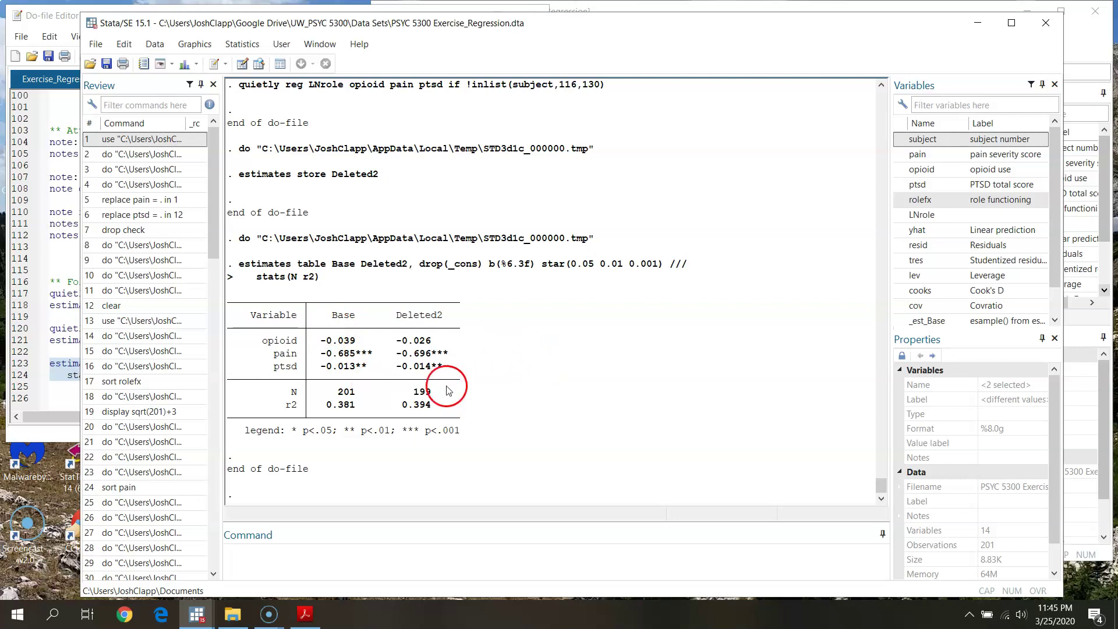
Compare the opioid, pain and ptsd coefficients and the r2 values between the Base and Deleted2 columns of the estimates table.
click(62, 22)
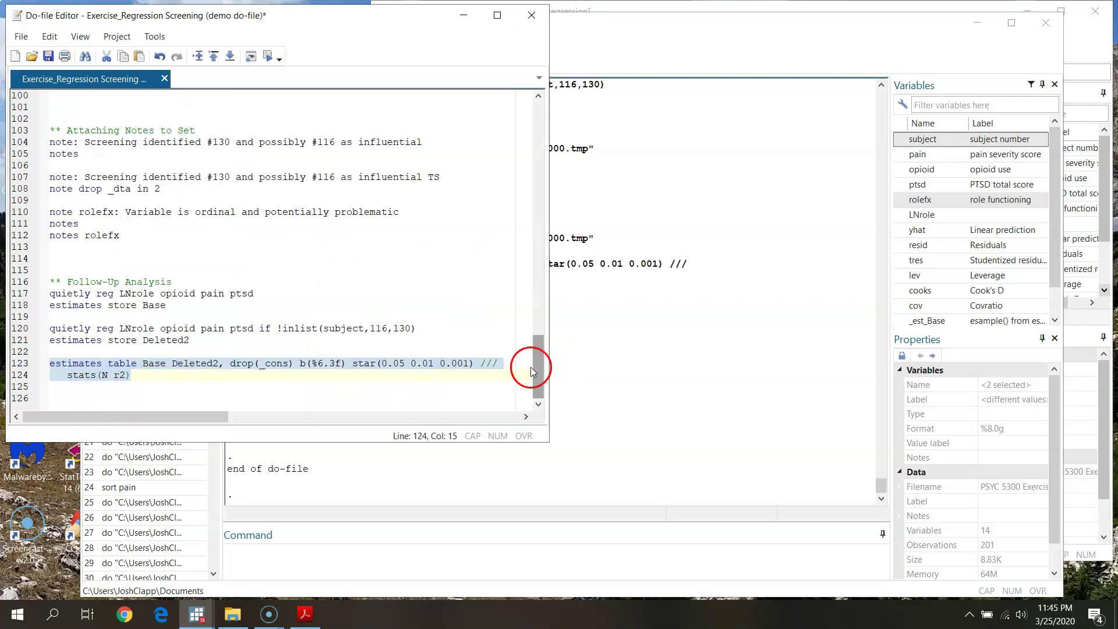
click(735, 81)
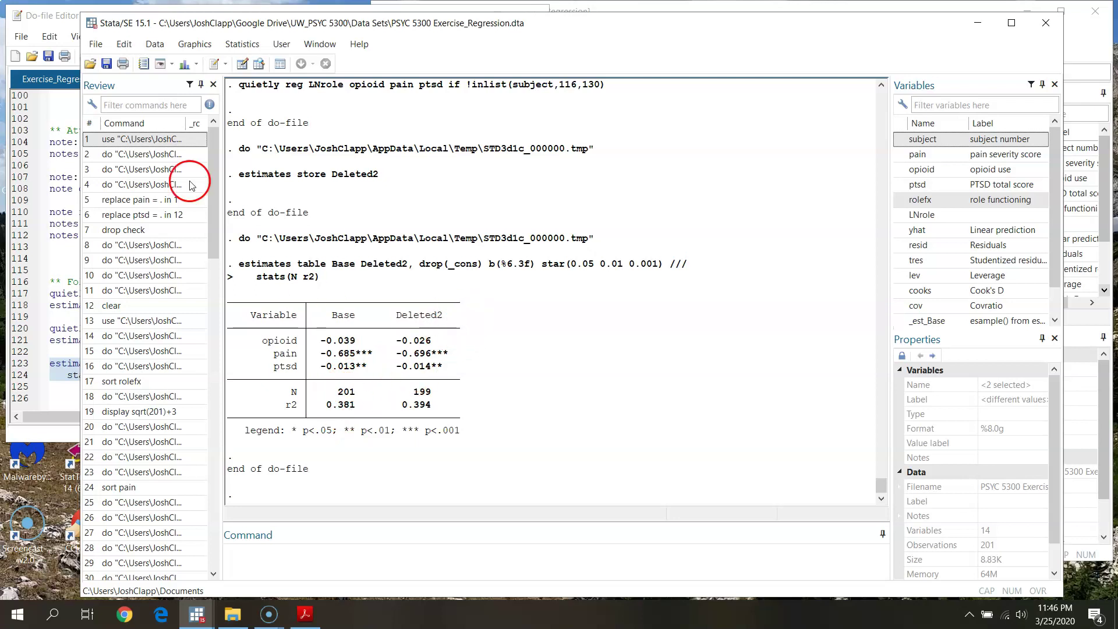
click(52, 26)
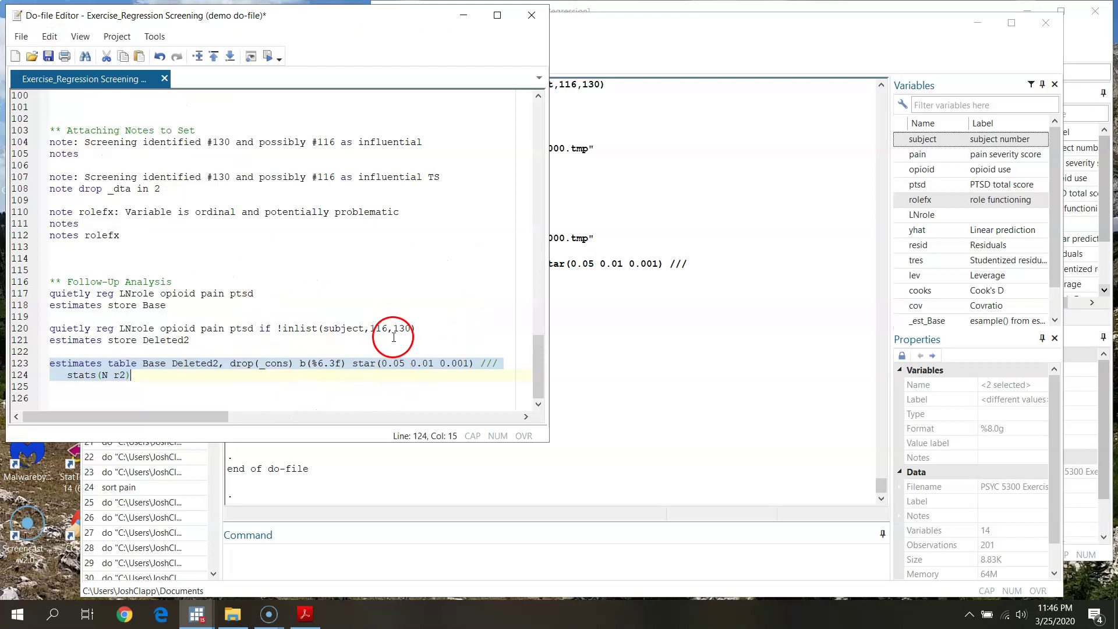
click(692, 51)
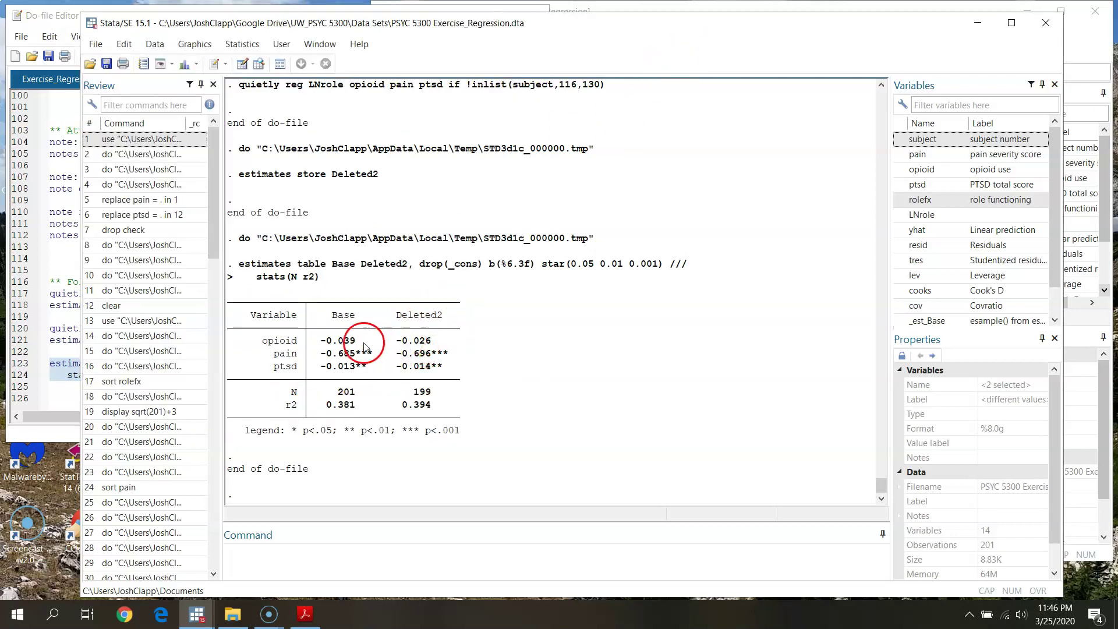
drag(321, 341, 406, 343)
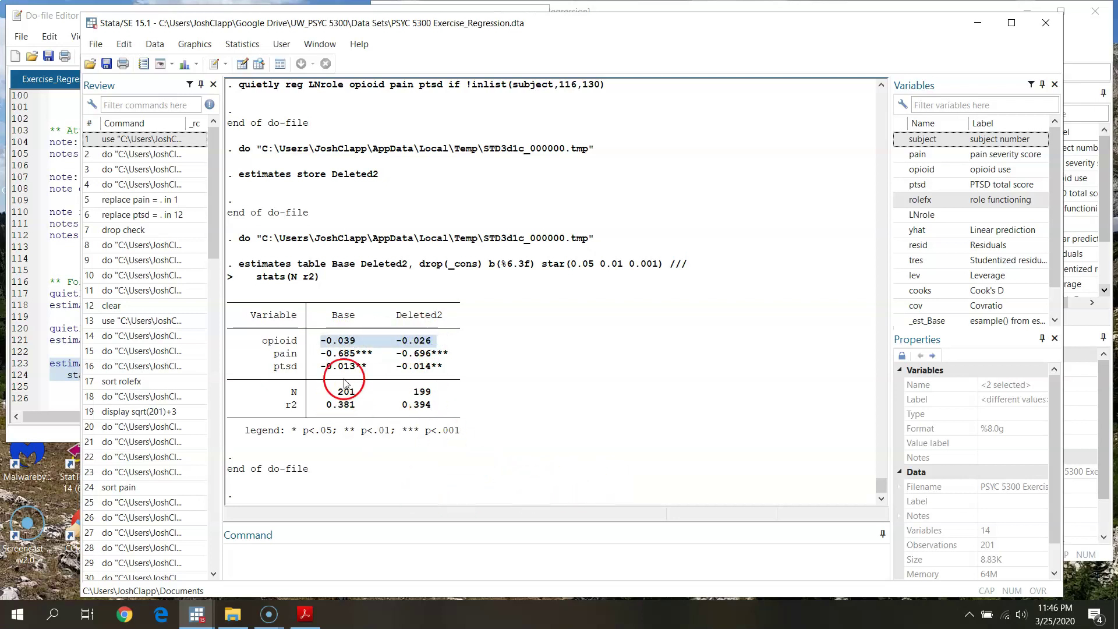
drag(321, 354, 448, 362)
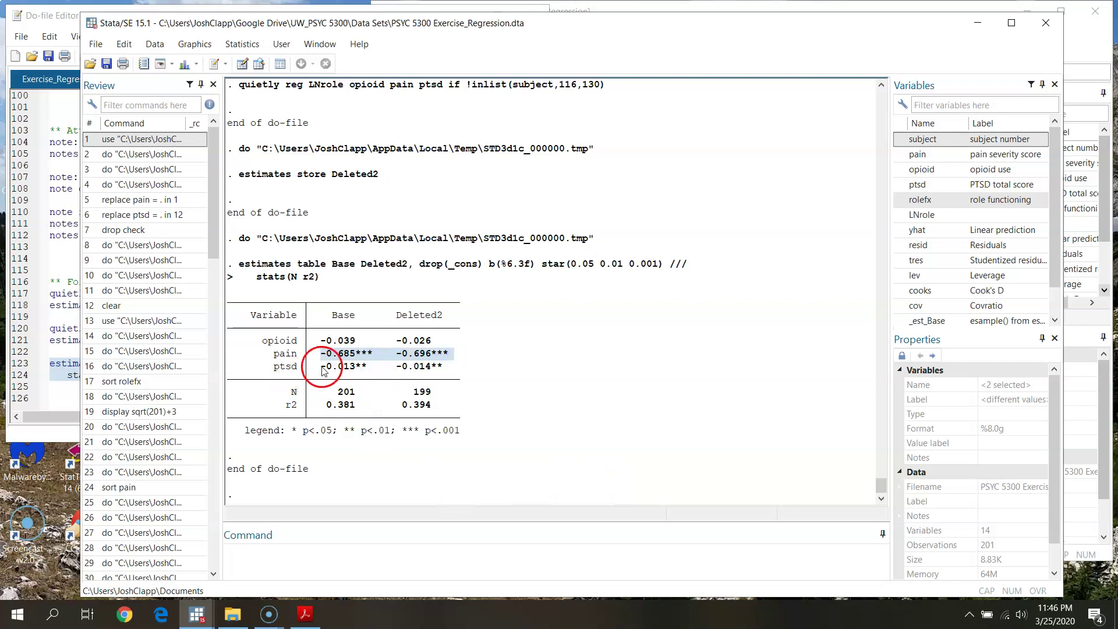
drag(322, 367, 444, 374)
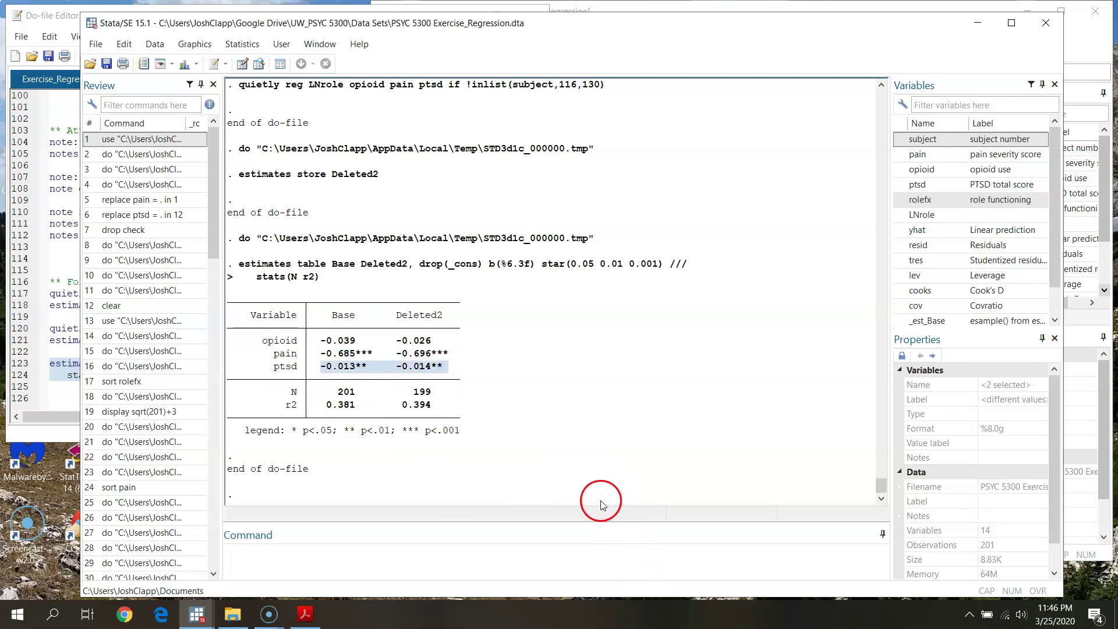
click(420, 407)
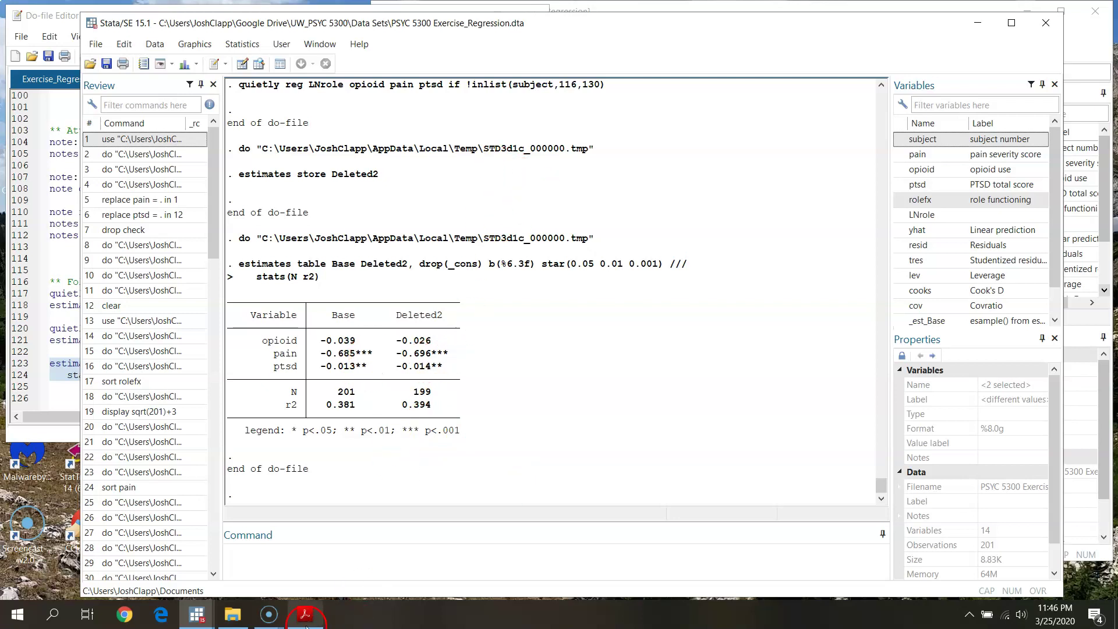
View the plot2 graph of studentized residuals against leverage and minimize it again.
click(197, 614)
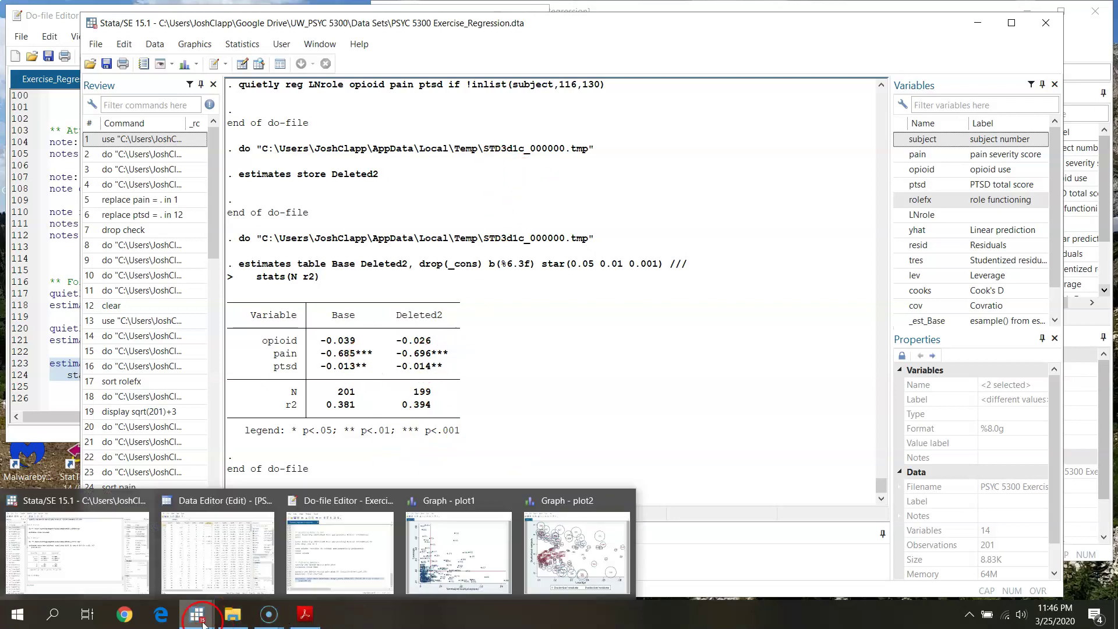
click(547, 561)
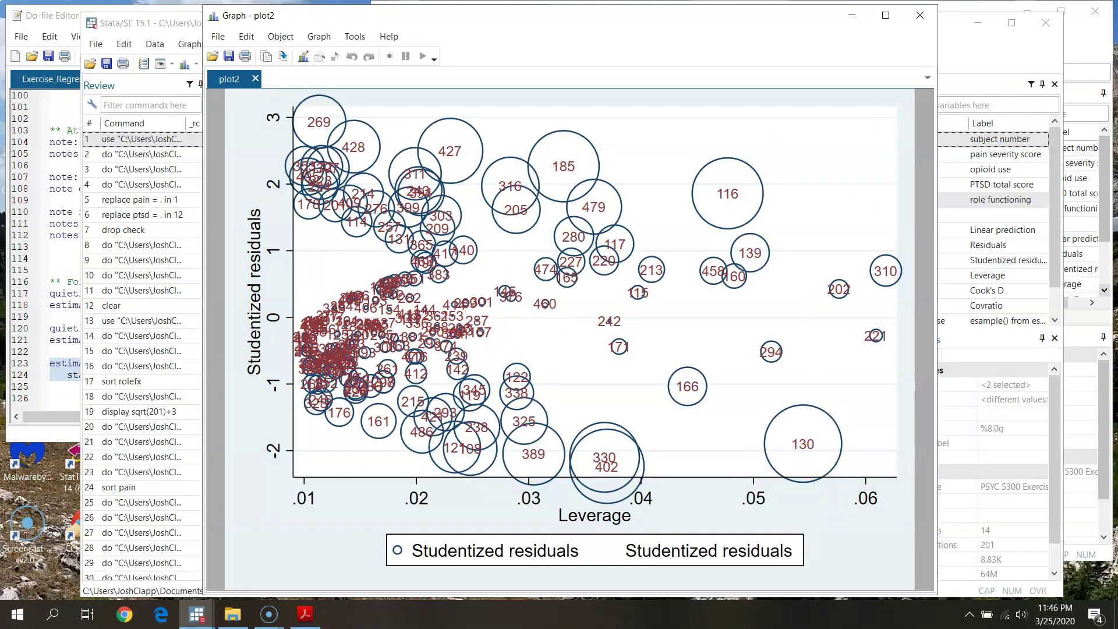
click(851, 17)
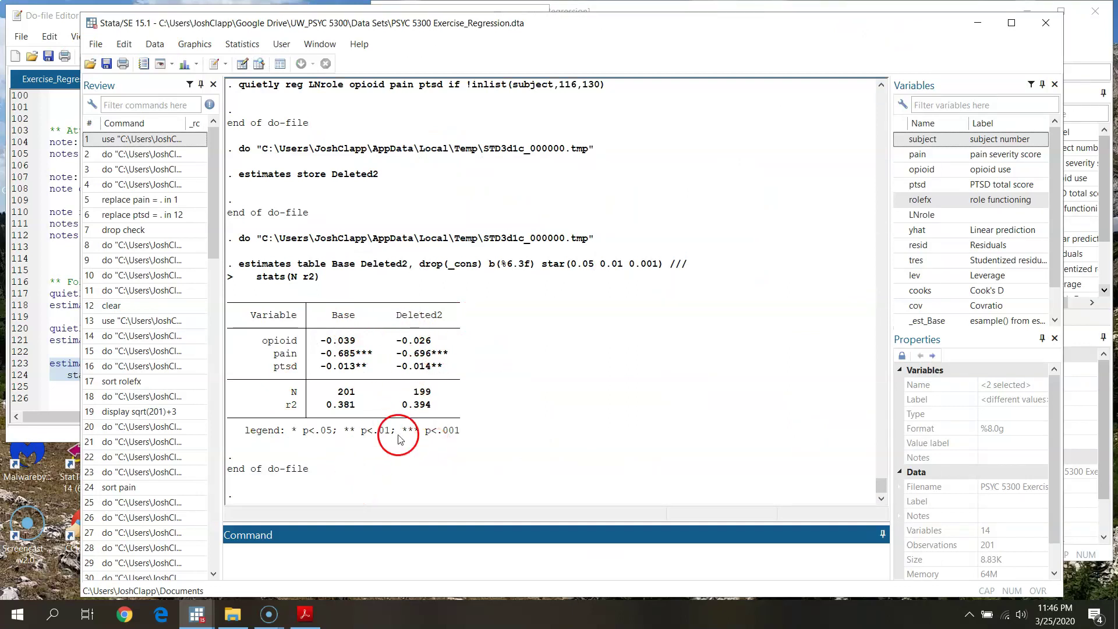
Review the do-file from the Follow-Up Analysis section back up to the Identifying Missing Values section.
click(66, 17)
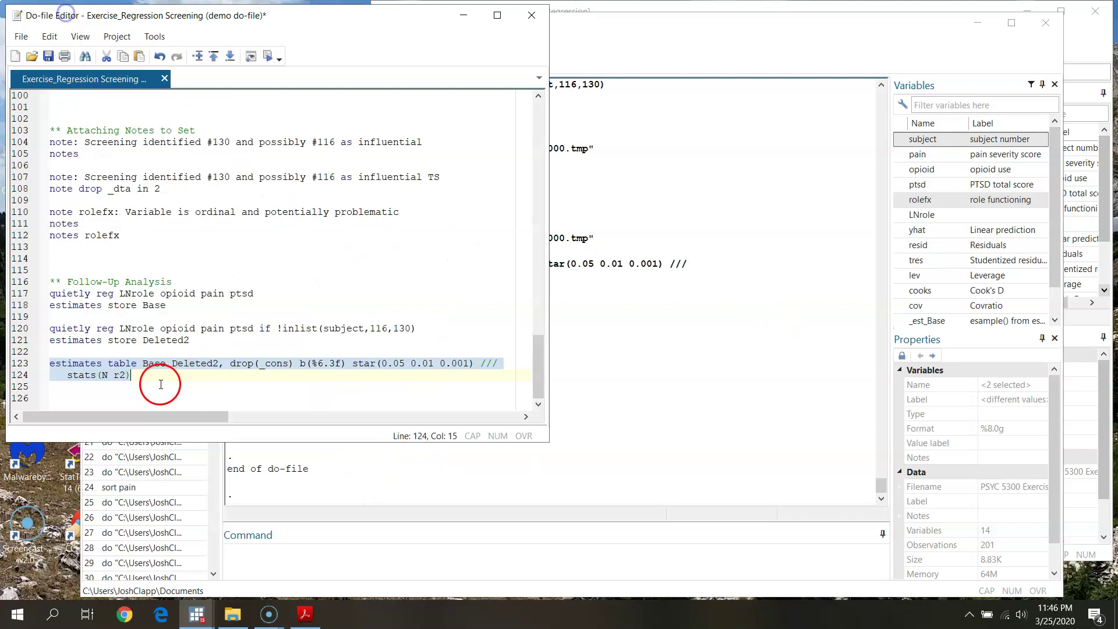
click(838, 47)
click(62, 22)
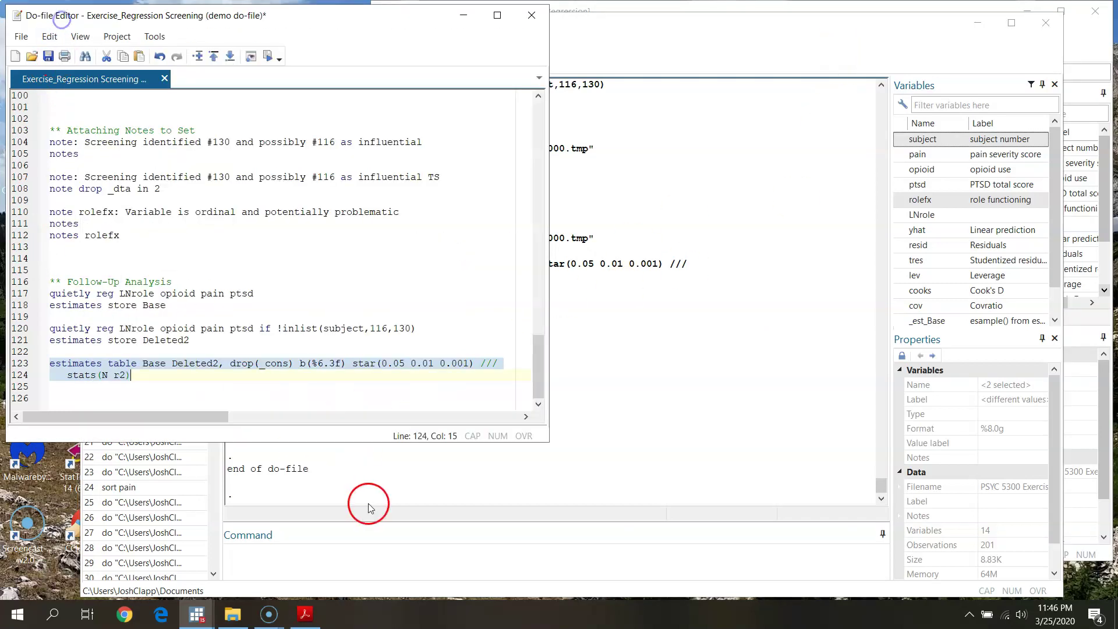
drag(539, 374, 512, 394)
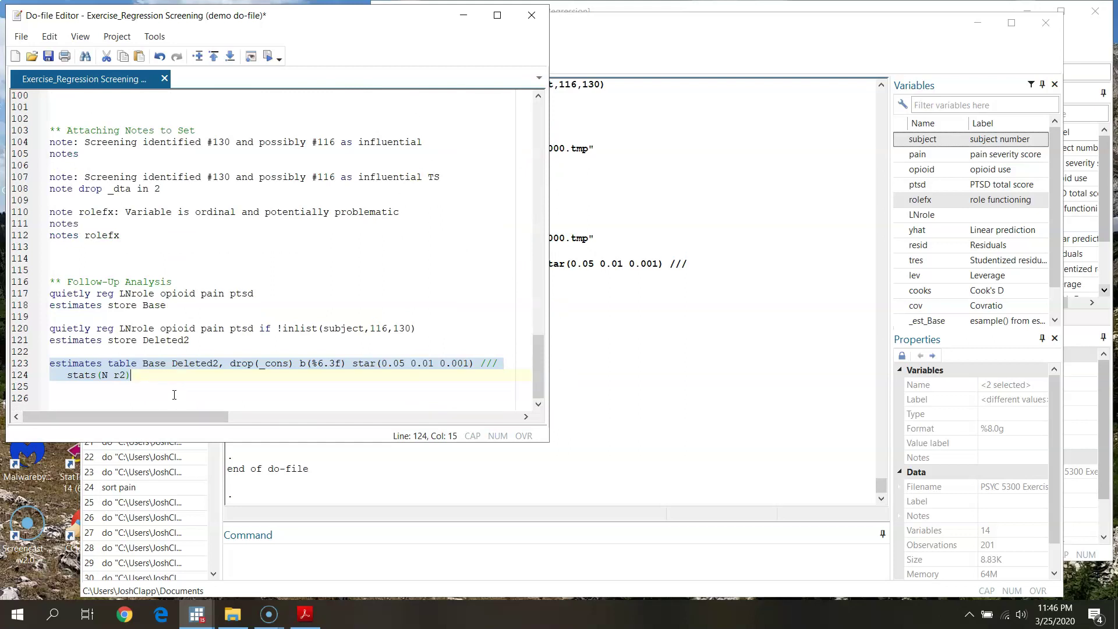
drag(536, 375, 522, 131)
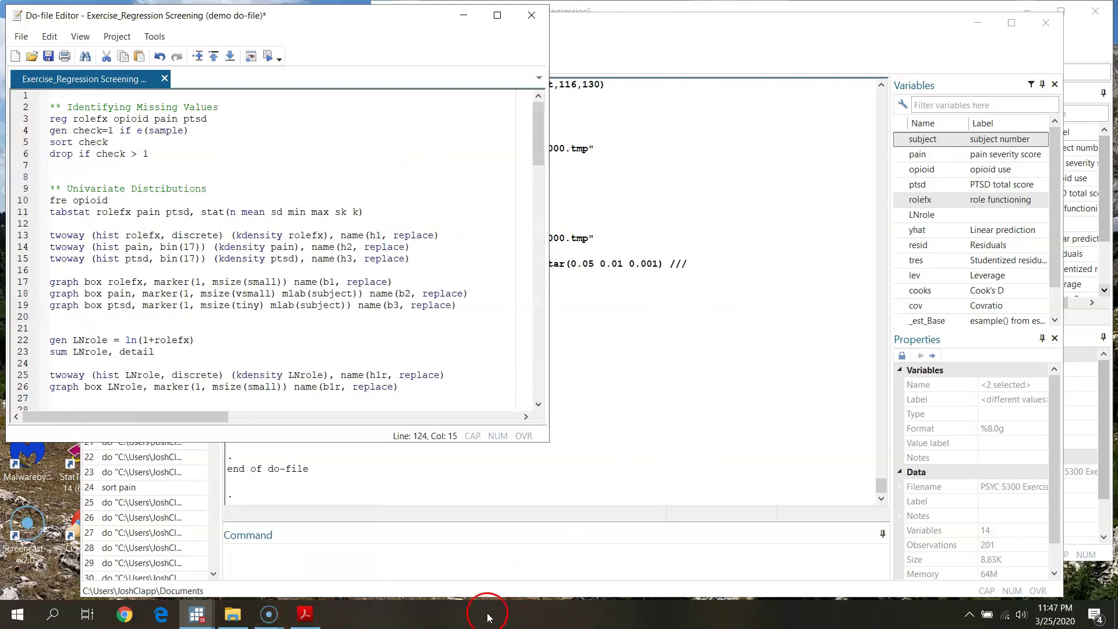
Switch to the STATA Output_Regression Screening PDF in Acrobat Reader, maximize it and go to the Standard Multiple Regression write-up on page 15.
click(305, 614)
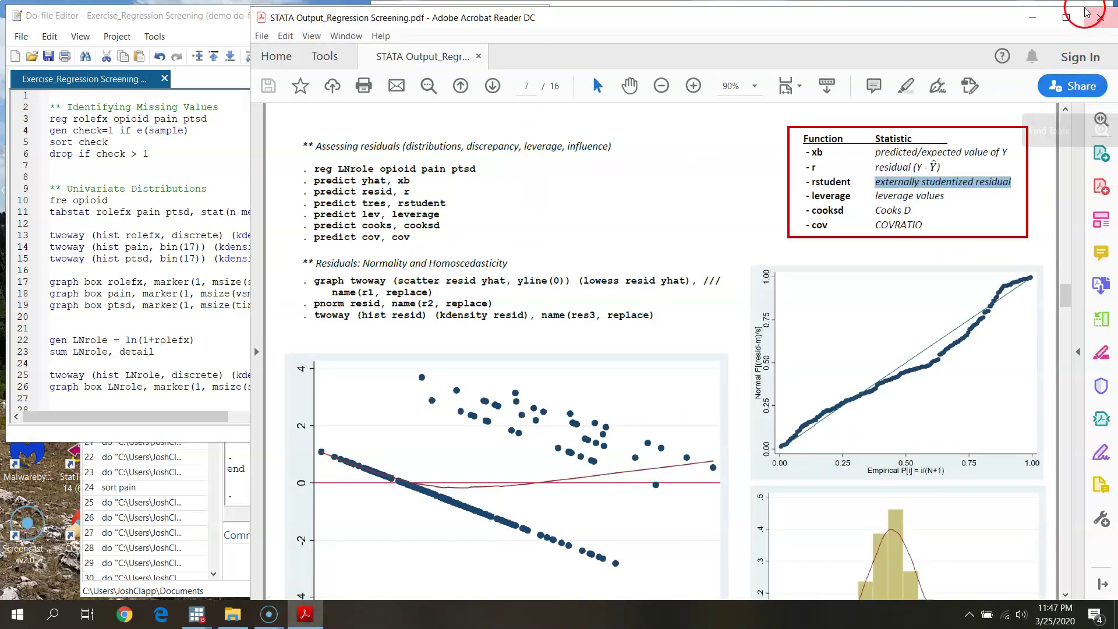
click(1070, 14)
drag(1060, 291, 1038, 529)
scroll(773, 419, up, 3)
scroll(776, 433, down, 3)
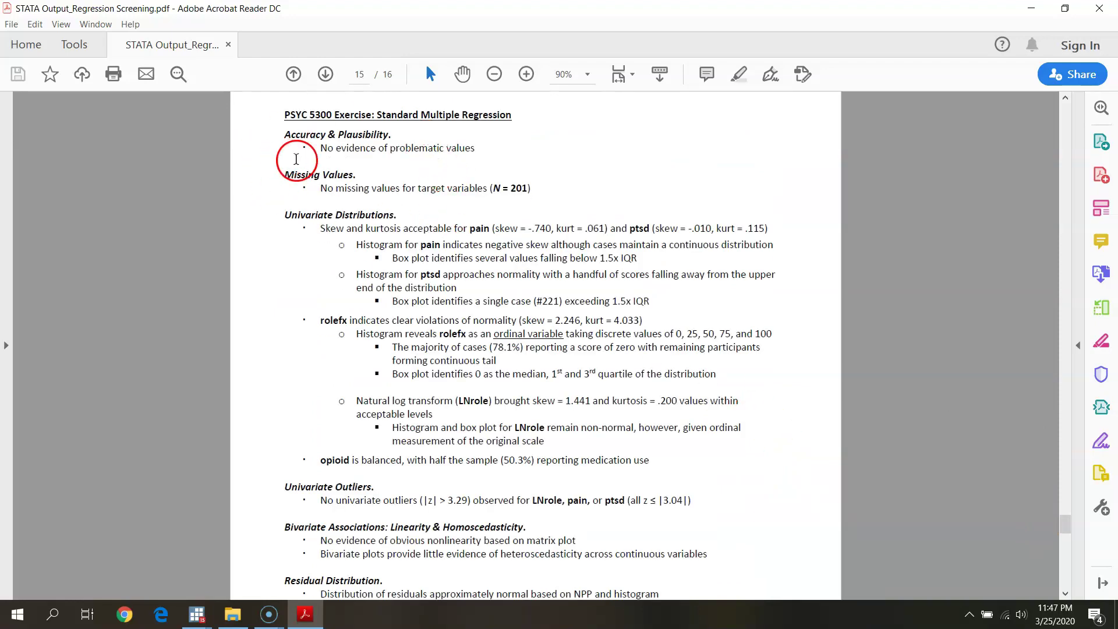
mouse_move(1068, 524)
mouse_down()
mouse_move(1065, 577)
mouse_move(1066, 531)
mouse_up()
scroll(780, 466, down, 4)
scroll(736, 495, up, 2)
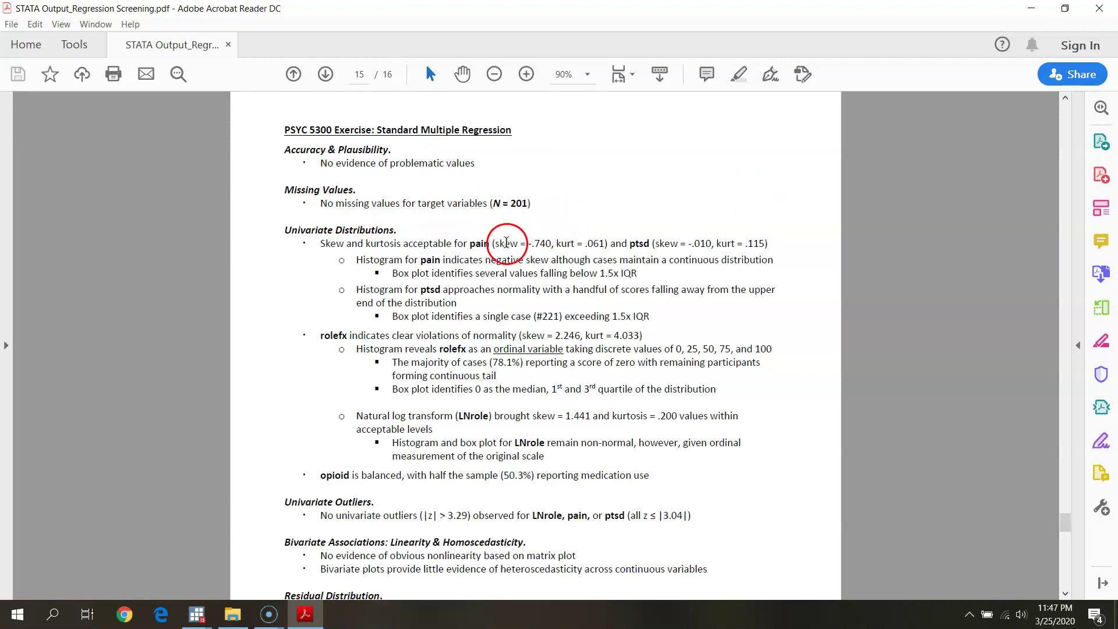
Read the Univariate Distributions notes on pain and ptsd, selecting the skew and kurtosis line and both histogram lines.
drag(321, 243, 771, 243)
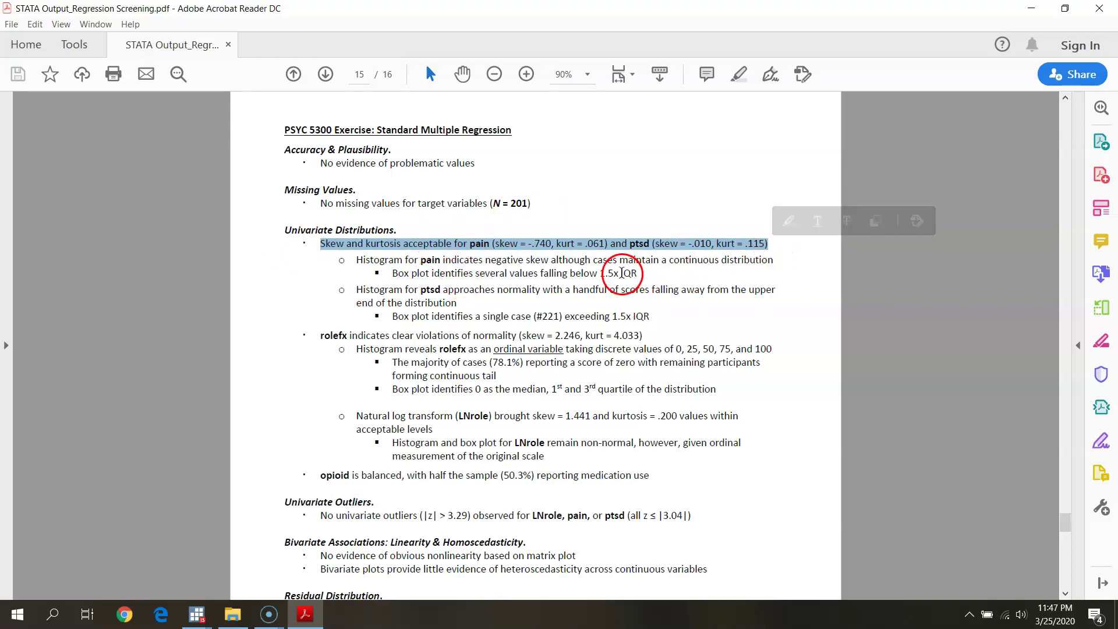
drag(356, 259, 726, 267)
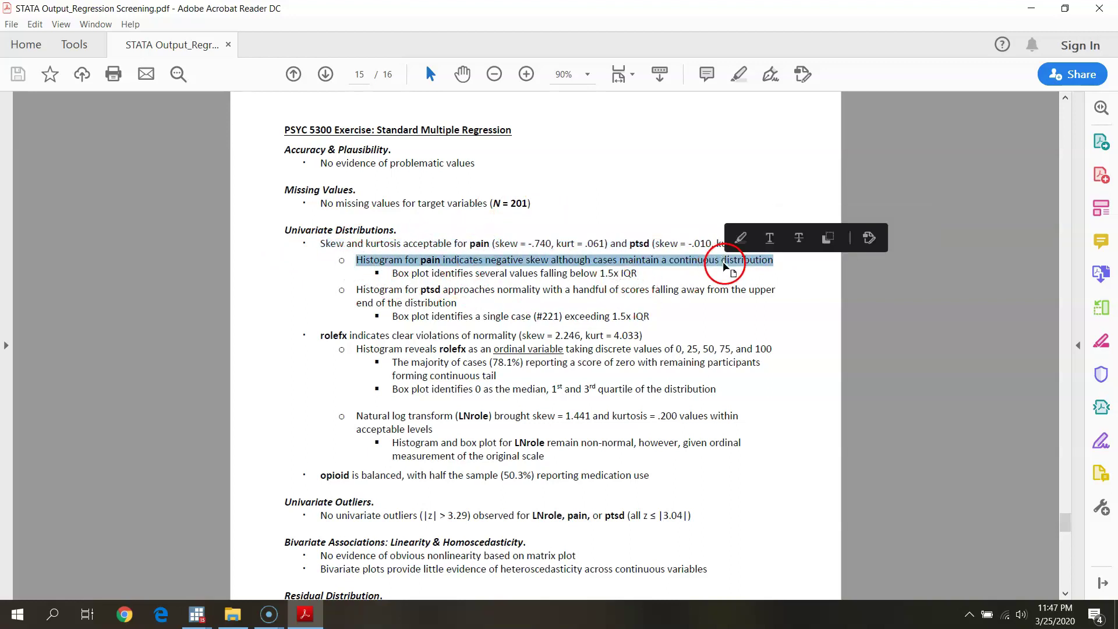
drag(357, 290, 725, 312)
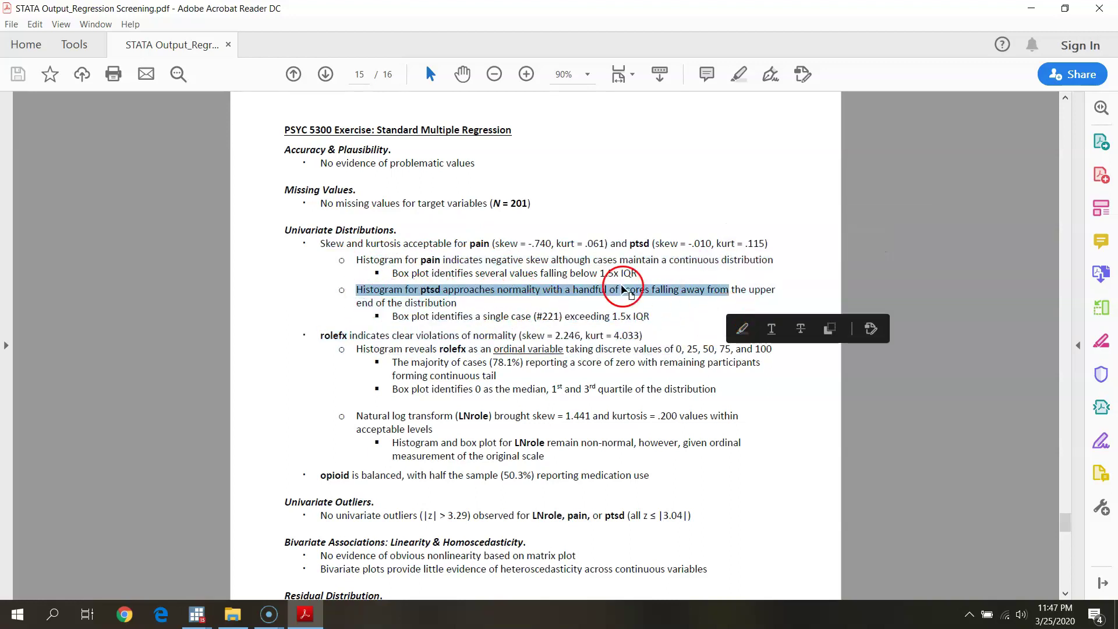
click(891, 429)
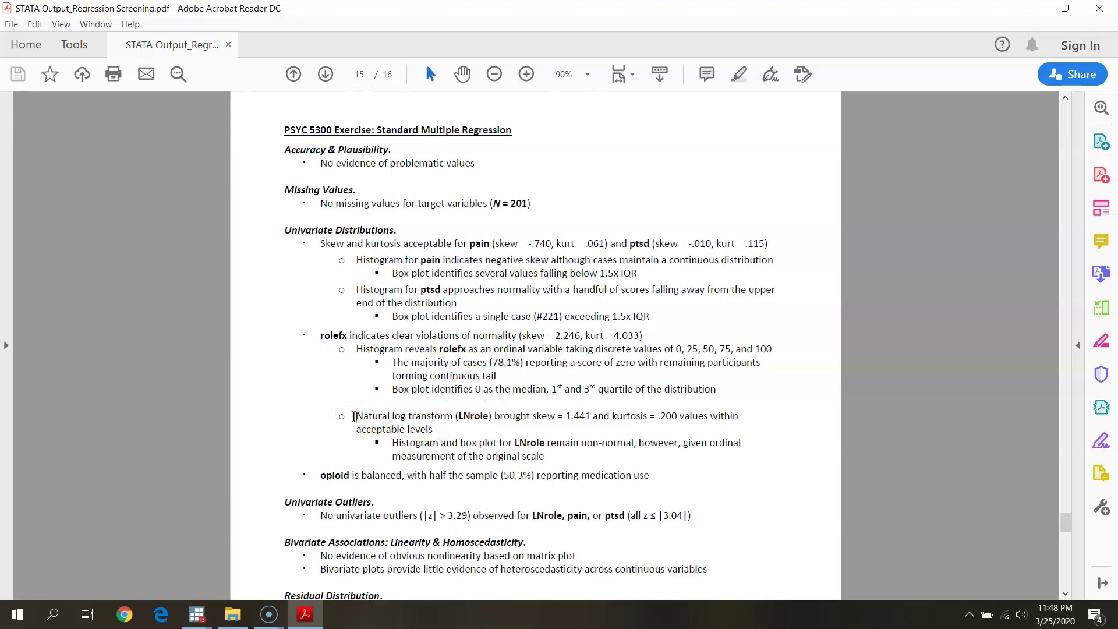
Read the notes on the LNrole natural log transform and the balance of opioid under Univariate Distributions.
click(566, 417)
scroll(376, 439, down, 2)
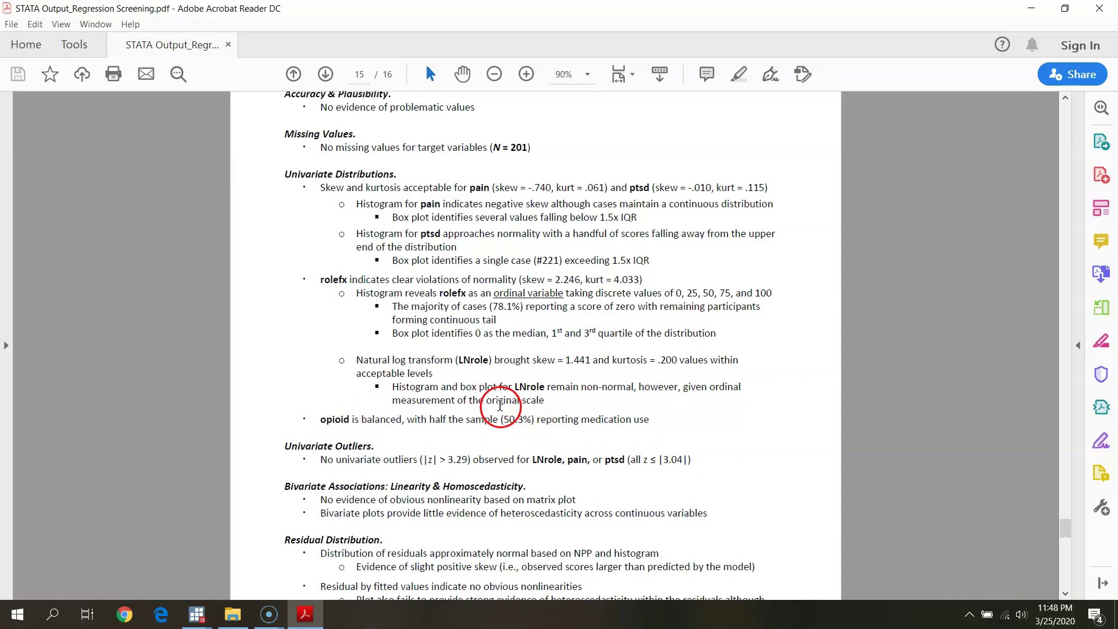
scroll(442, 425, down, 1)
drag(320, 391, 646, 392)
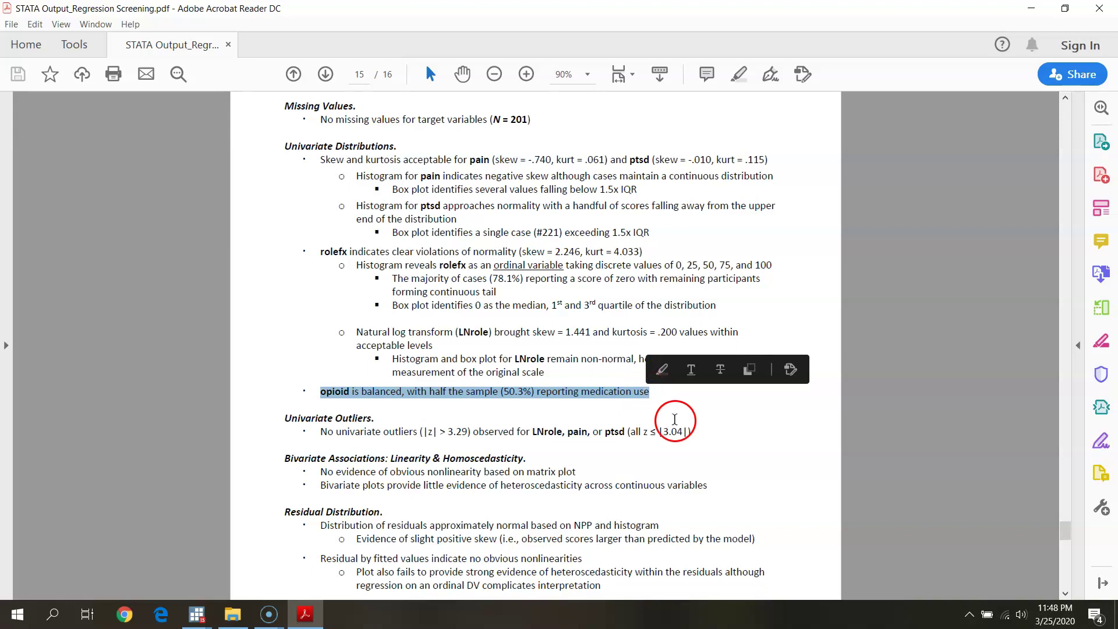
click(831, 517)
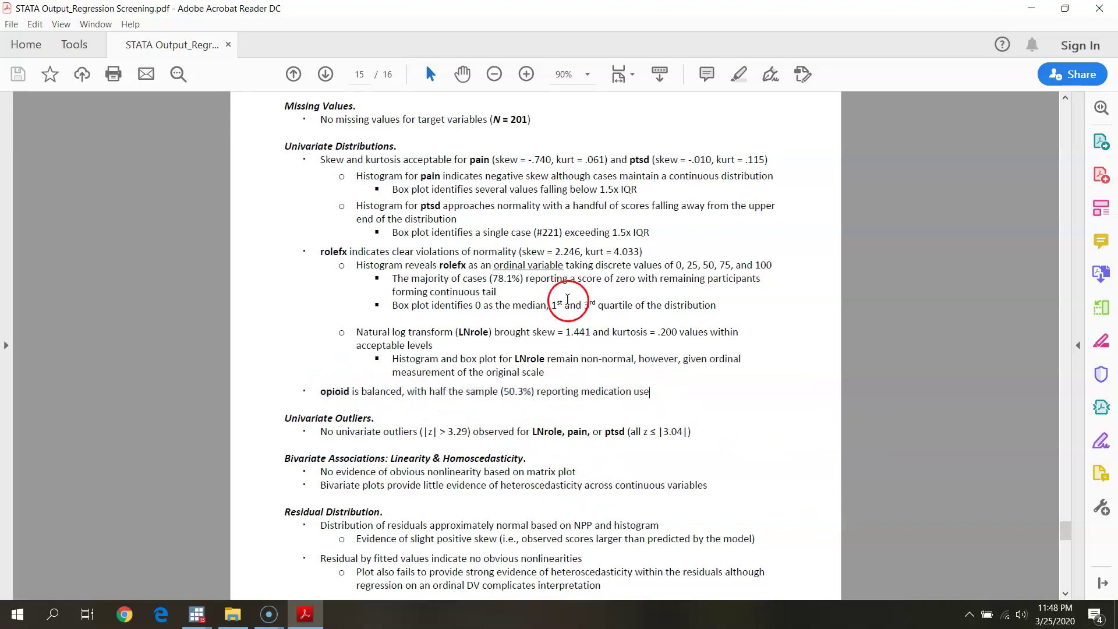
Read the Univariate Outliers, Bivariate Associations and Residual Distribution sections of the write-up.
scroll(501, 364, down, 2)
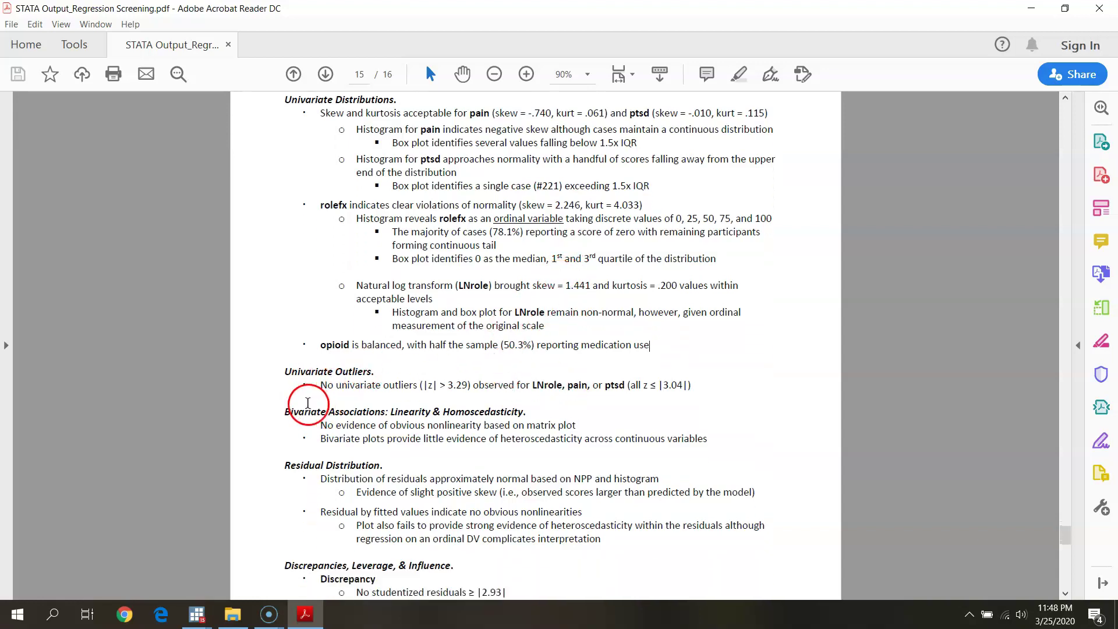
drag(312, 390, 761, 379)
click(724, 387)
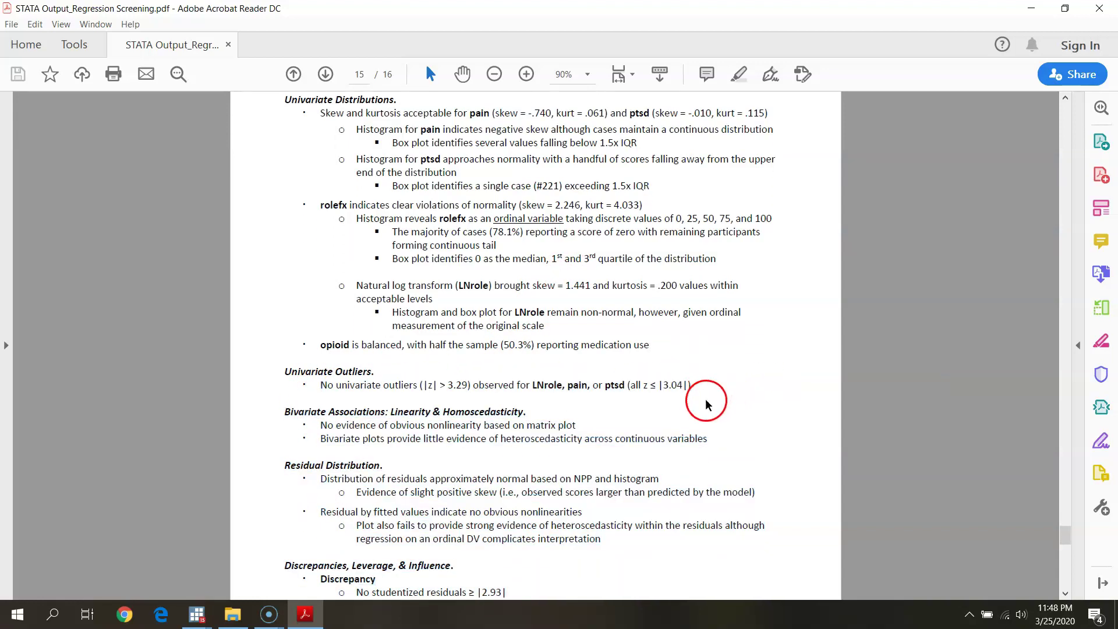
scroll(737, 408, down, 3)
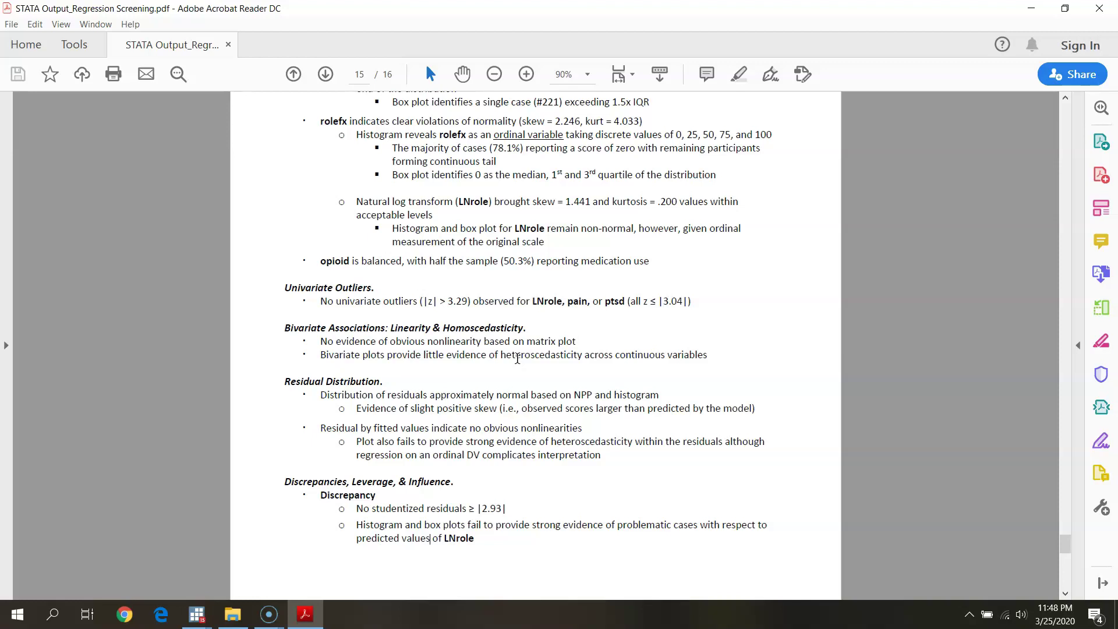
scroll(493, 355, down, 10)
scroll(478, 351, up, 9)
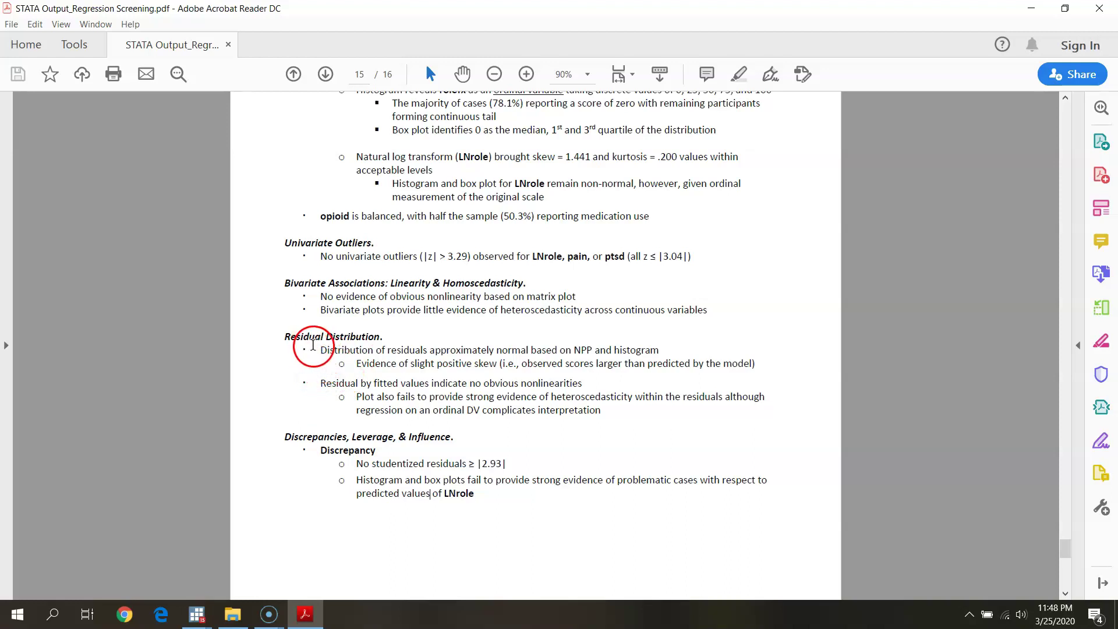
drag(313, 349, 558, 349)
click(679, 364)
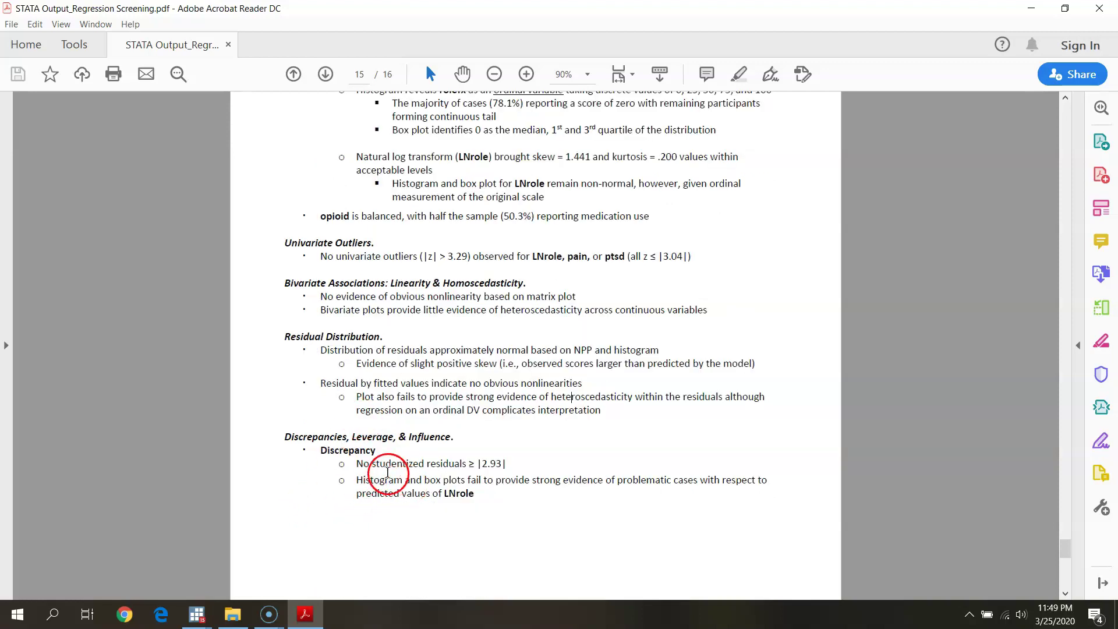
Examine the Discrepancy notes, selecting the studentized residuals line and the histogram and box plots line.
drag(357, 468, 495, 465)
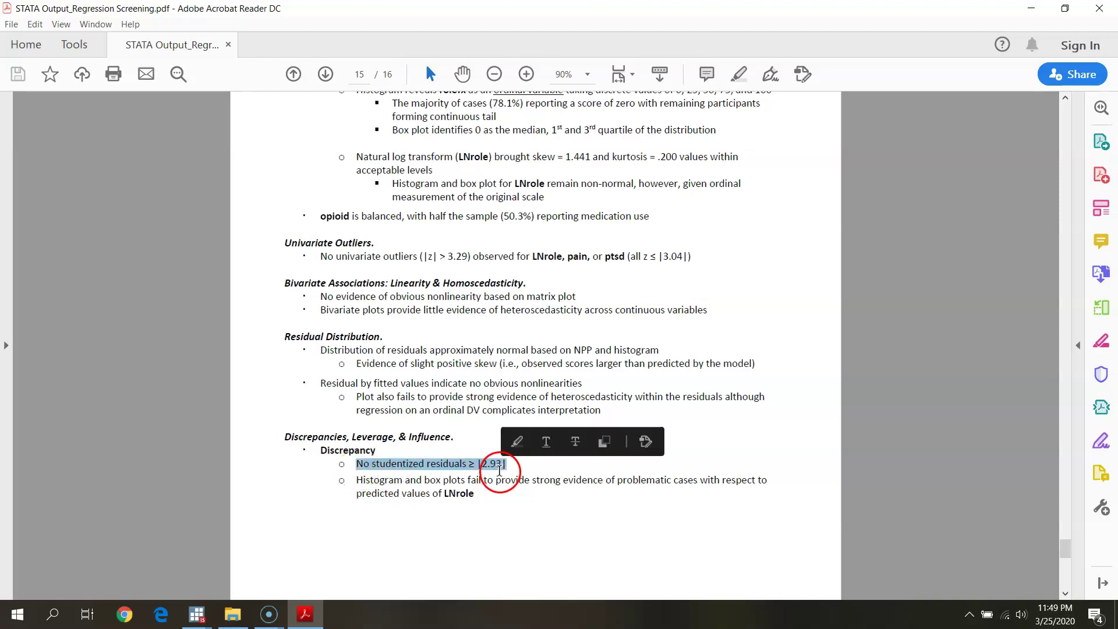
click(358, 479)
drag(358, 479, 526, 512)
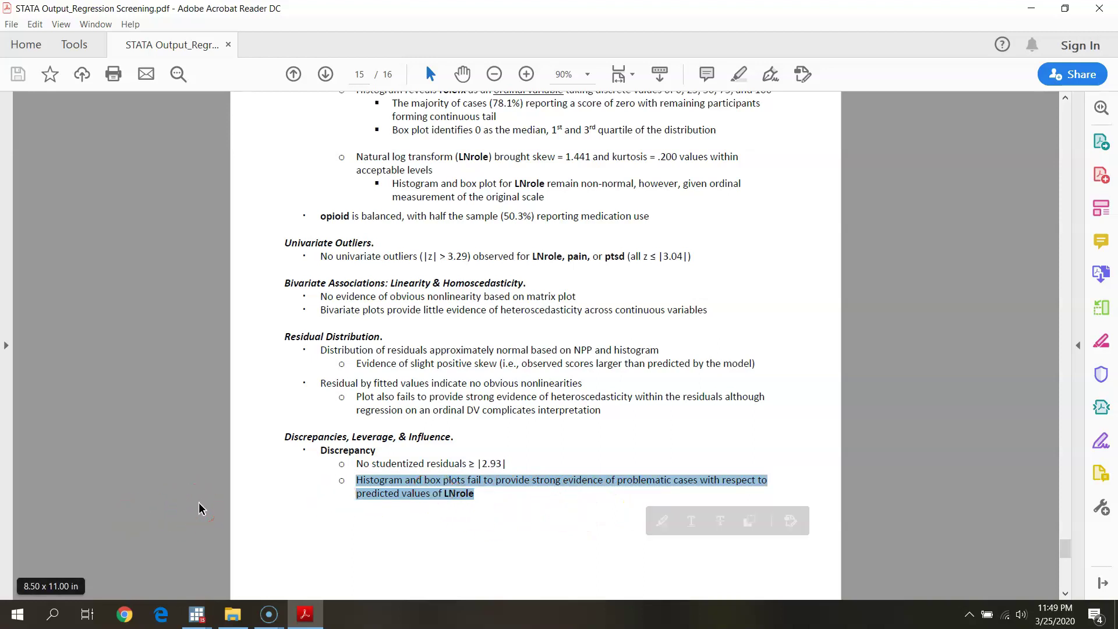
Examine the Leverage notes on page 16, covering the LEV benchmark, cases #310 and #221, and the retention advice.
scroll(199, 507, down, 10)
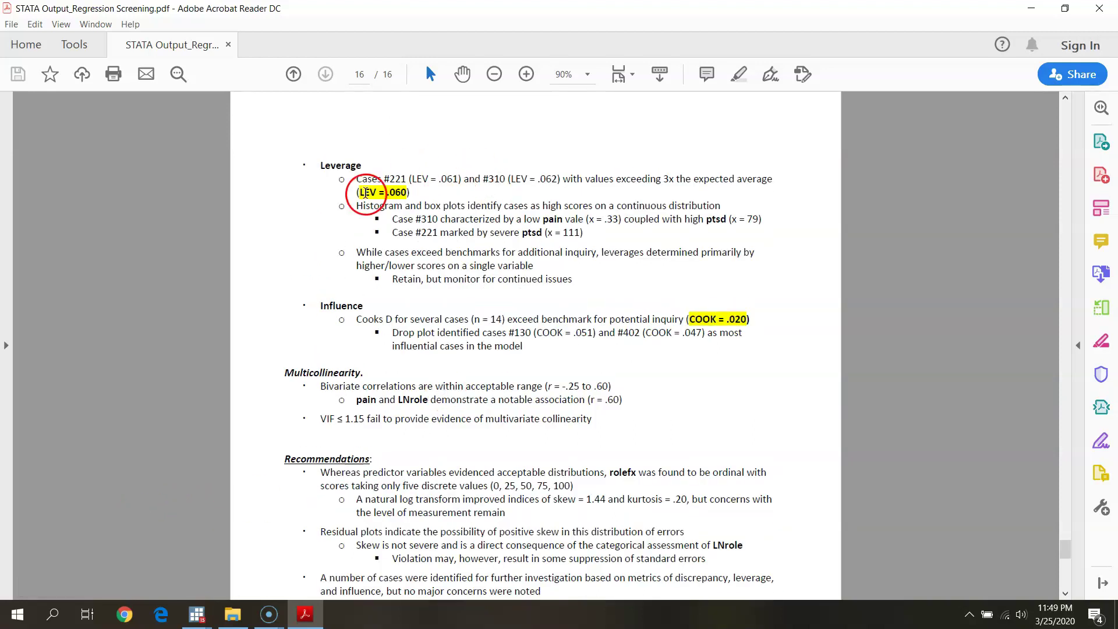
click(494, 178)
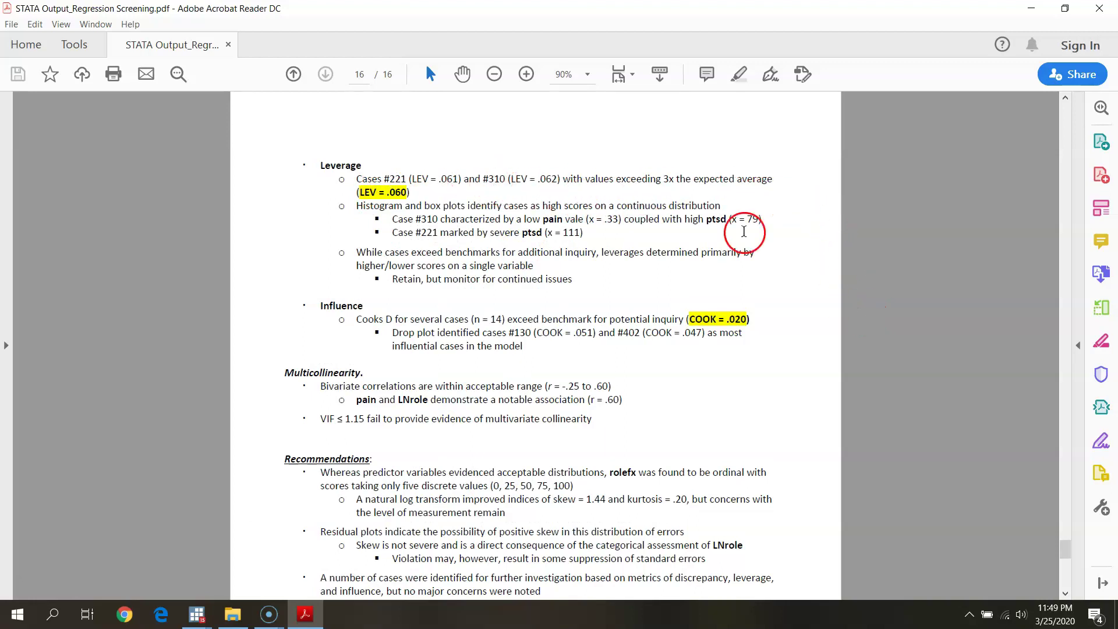
drag(359, 192, 407, 192)
click(271, 290)
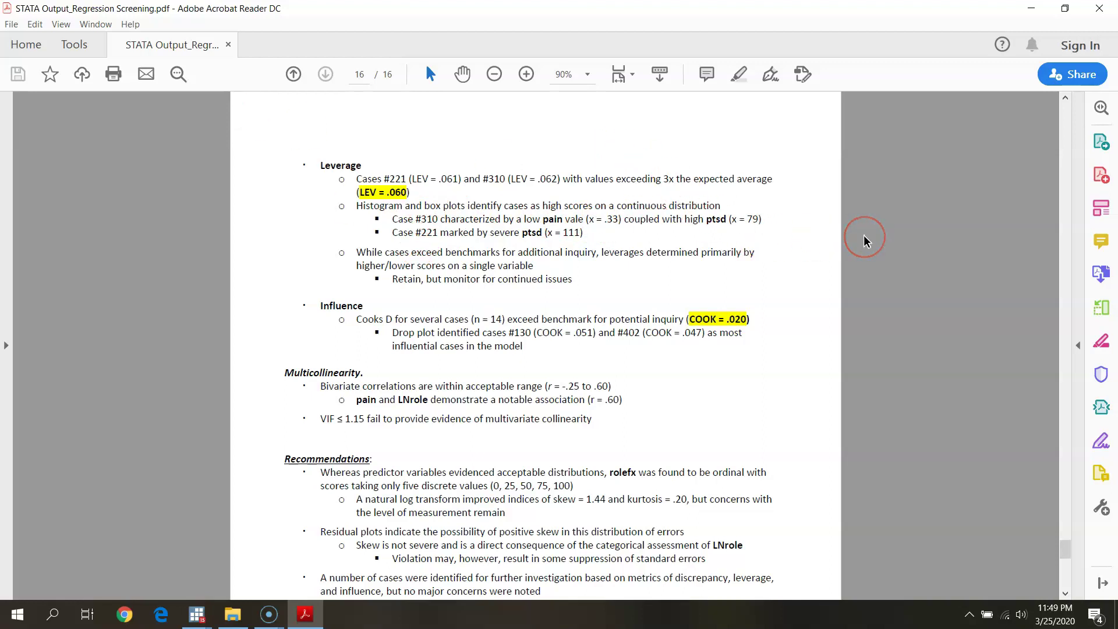
mouse_move(396, 219)
mouse_down()
mouse_move(749, 221)
mouse_move(746, 233)
mouse_move(584, 237)
mouse_up()
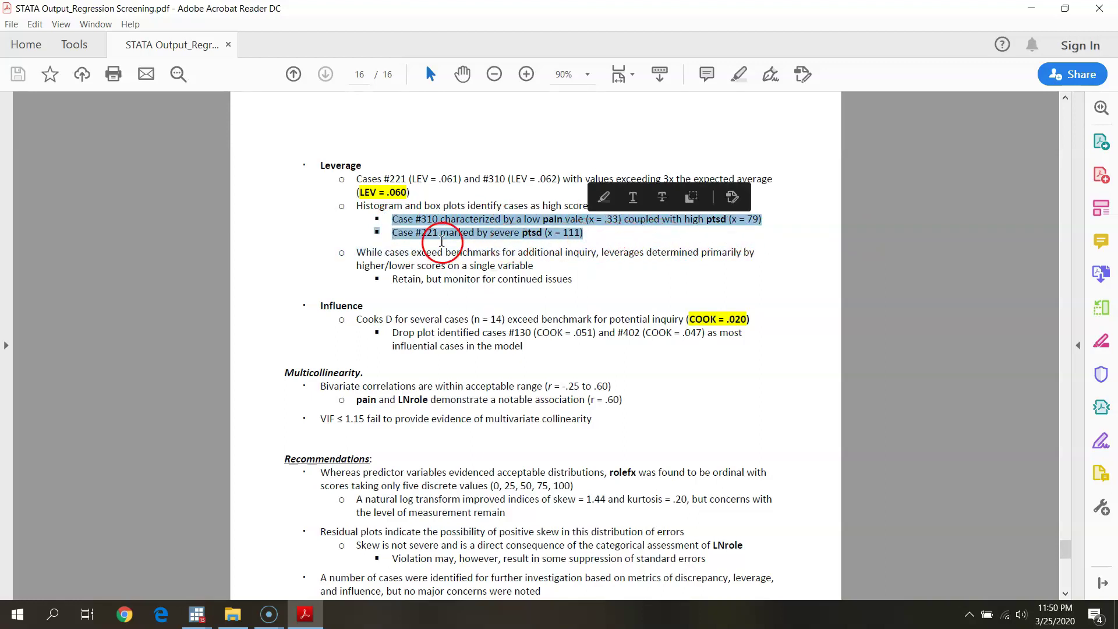
click(780, 268)
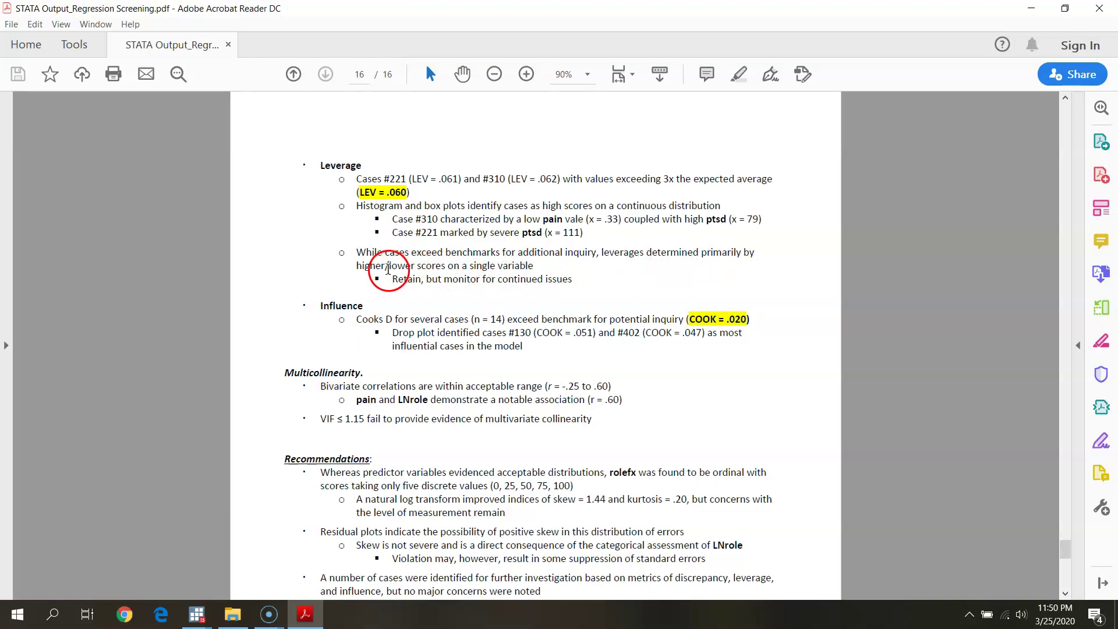
drag(398, 284, 543, 281)
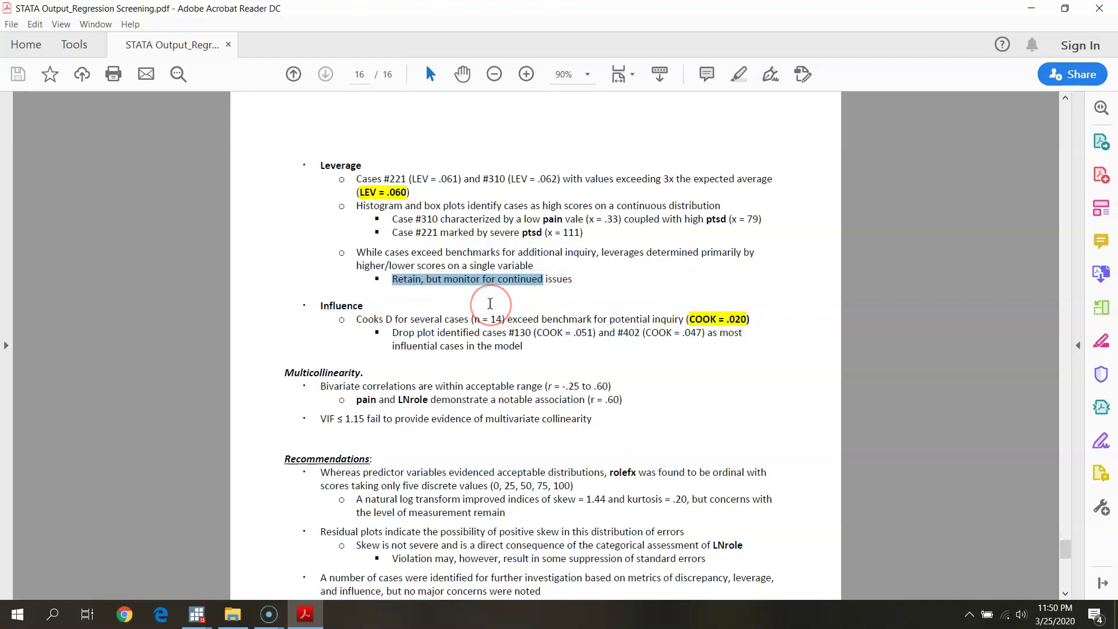
click(490, 304)
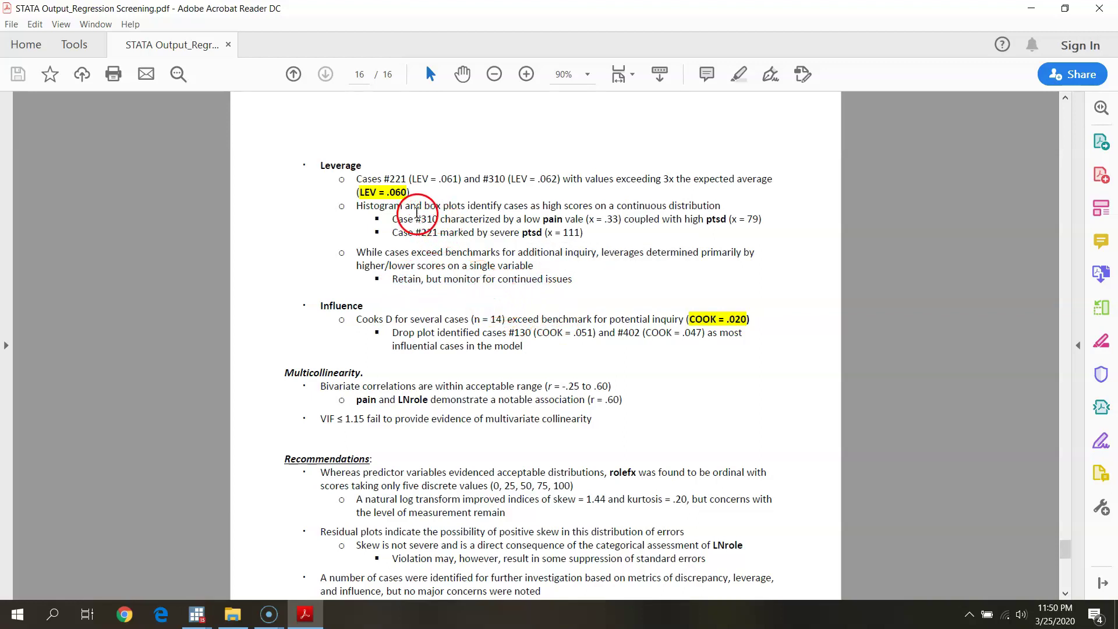
drag(415, 219, 493, 215)
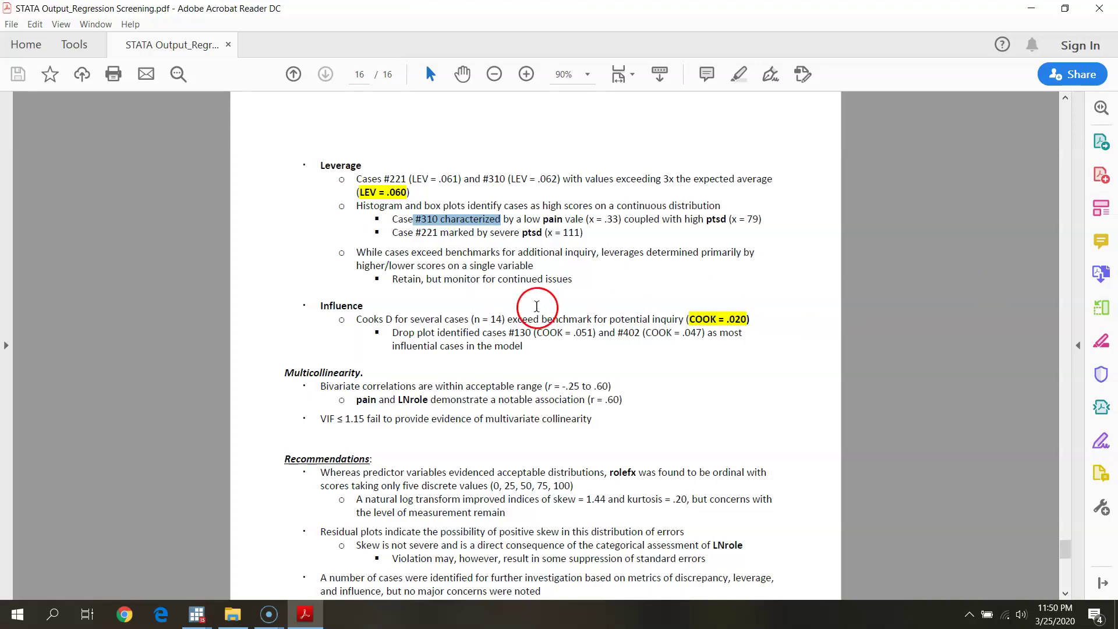
Examine the Influence notes, selecting the Cooks D benchmark line and the drop plot line on cases #130 and #402.
drag(366, 324, 445, 327)
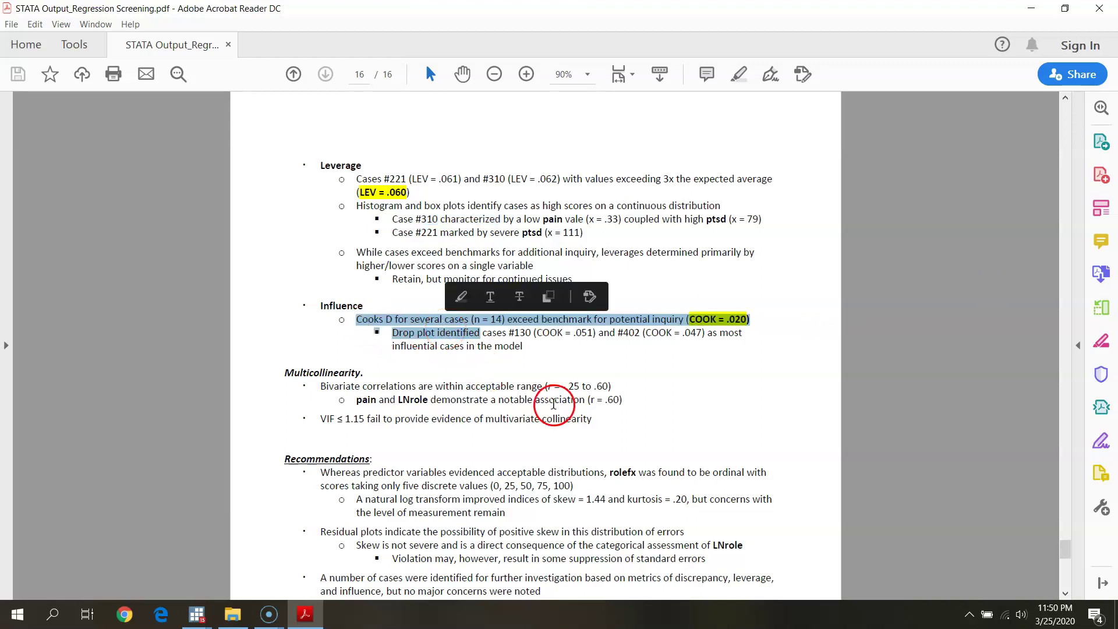
click(614, 384)
drag(393, 338, 709, 338)
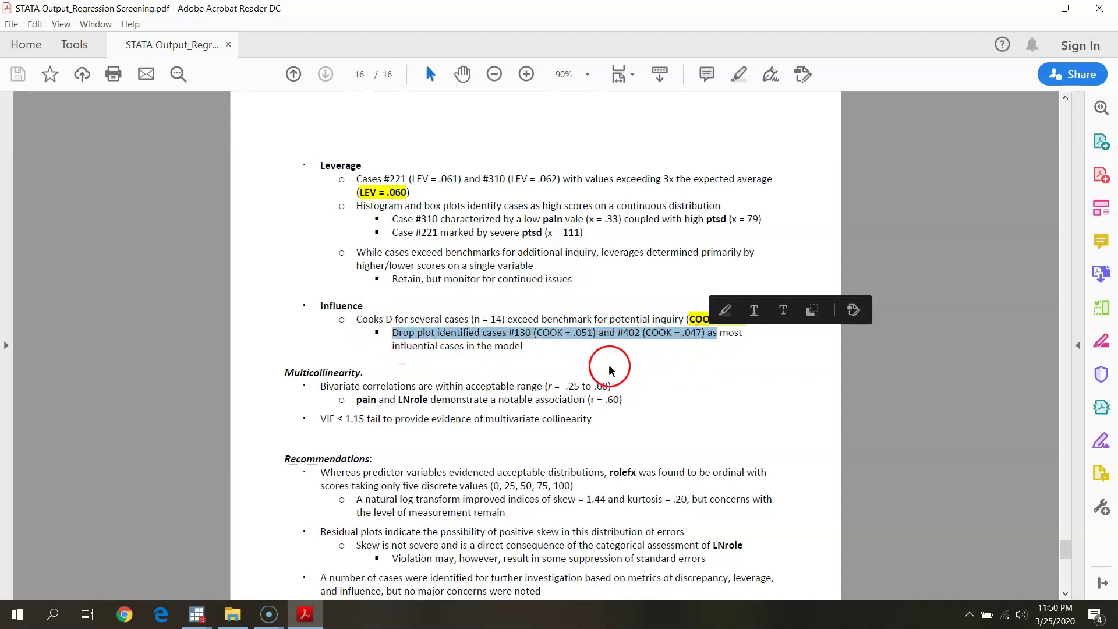
click(533, 336)
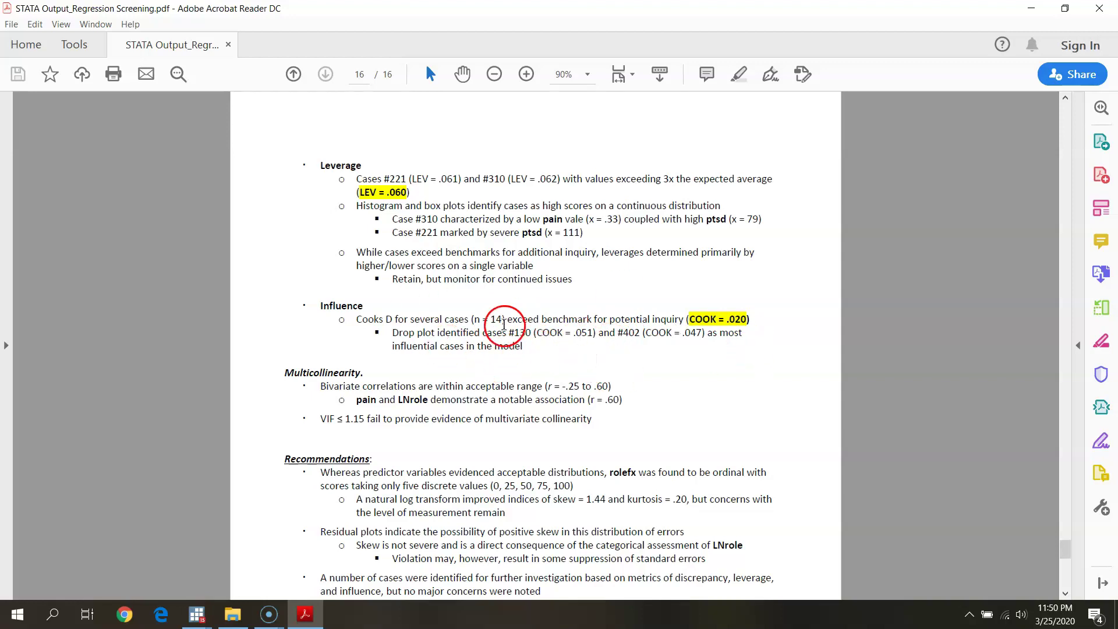
Read the Multicollinearity notes on bivariate correlations and select the VIF line.
scroll(505, 324, down, 1)
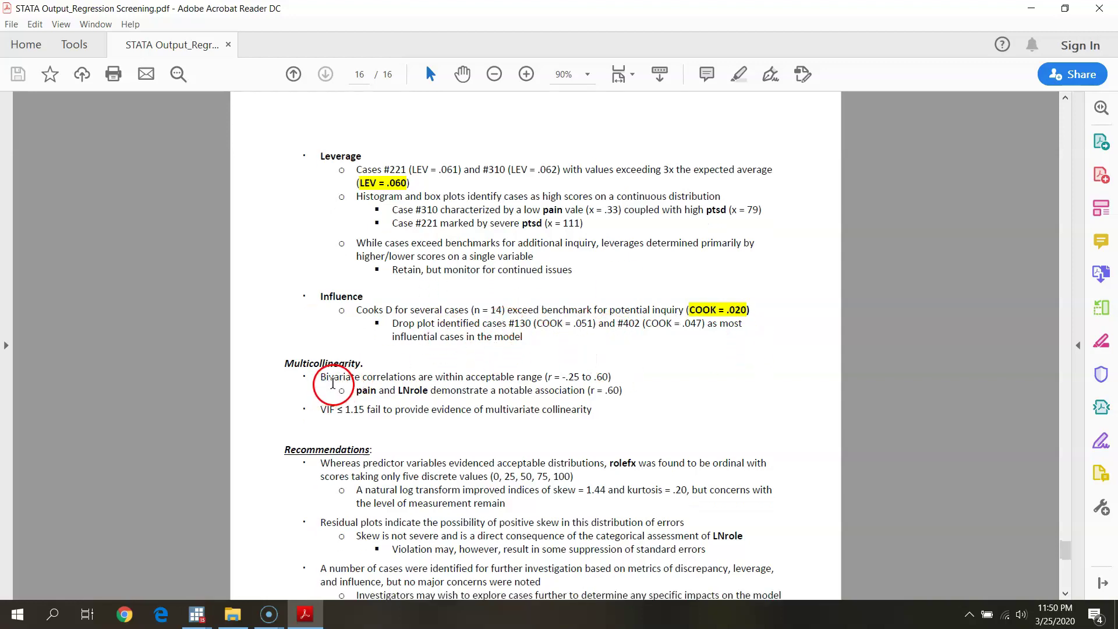
scroll(373, 408, down, 3)
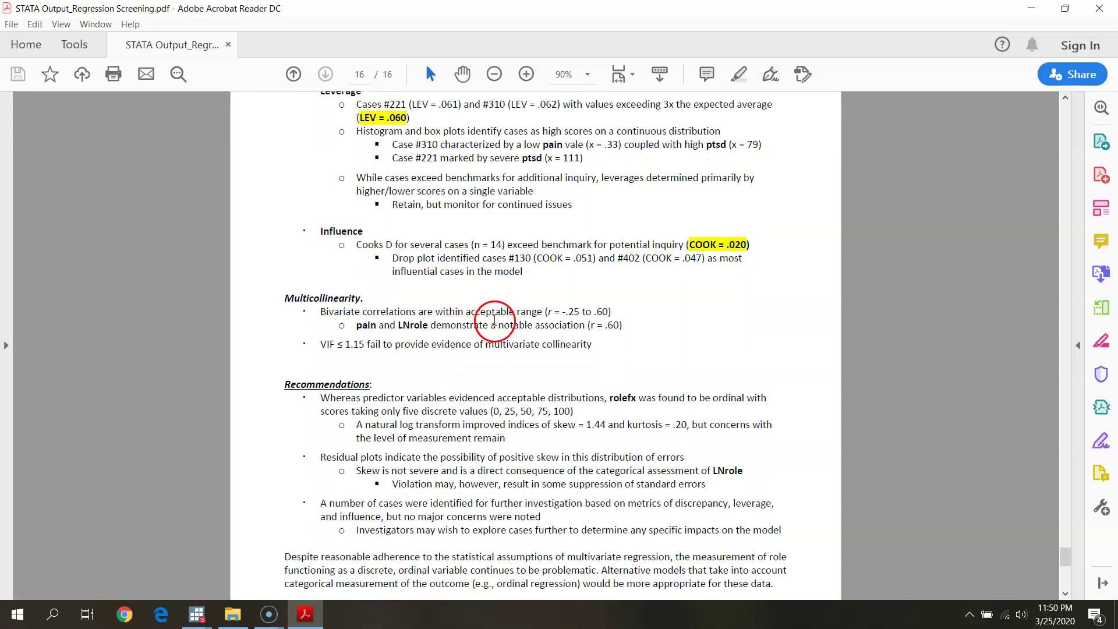
drag(320, 346, 596, 344)
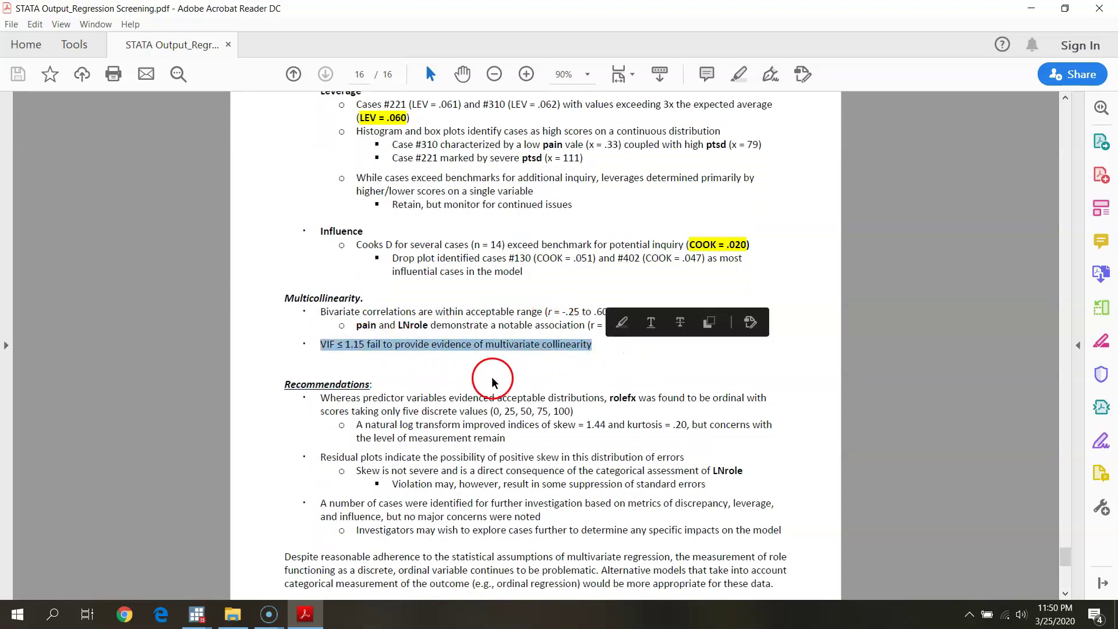
scroll(489, 378, down, 2)
Read the Recommendations and closing paragraph on ordinal measurement, and return to the first page of the PDF.
scroll(492, 380, down, 1)
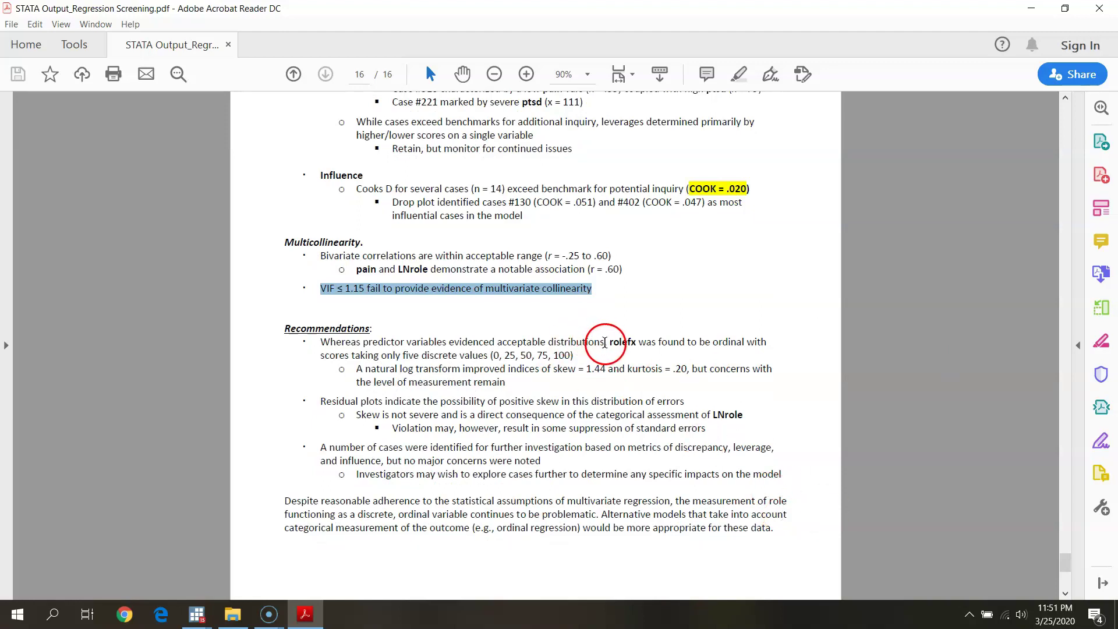
drag(611, 342, 593, 373)
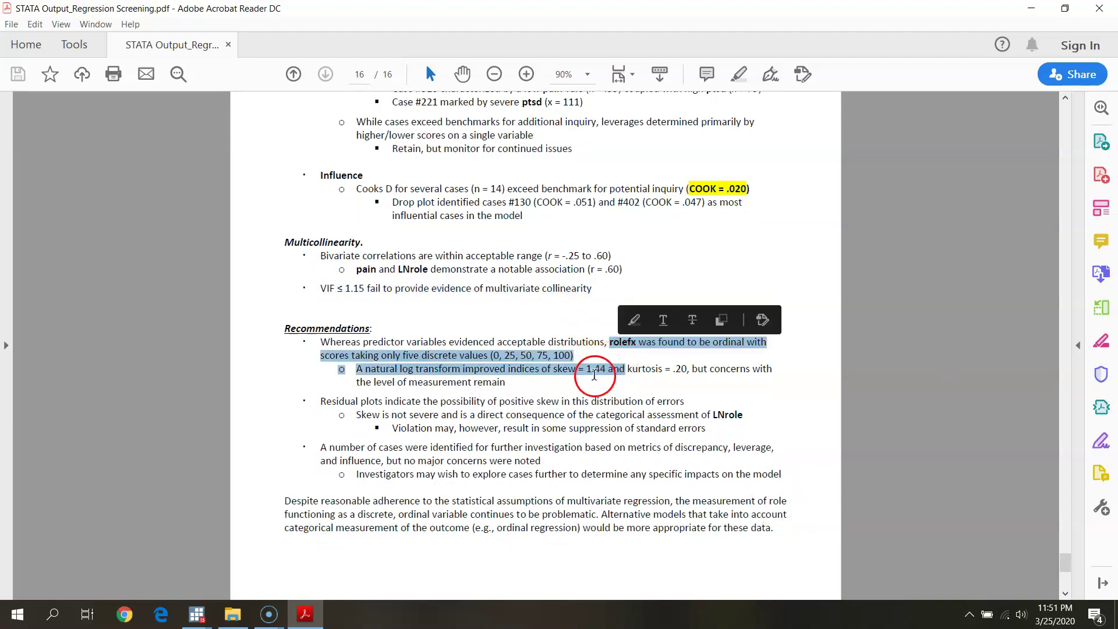
click(539, 397)
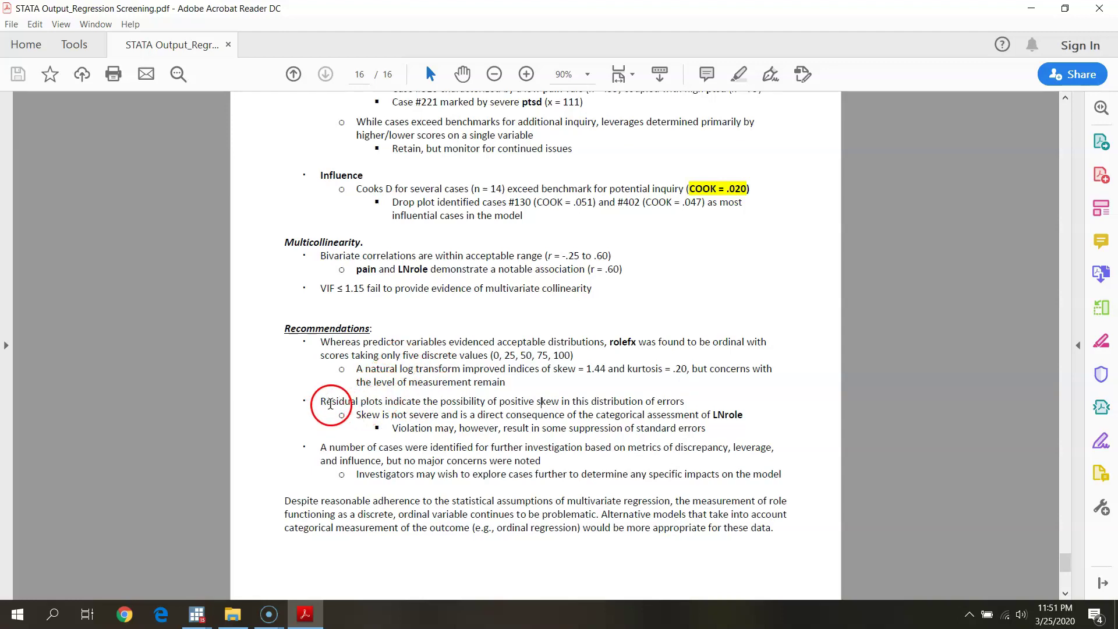
drag(321, 401, 486, 402)
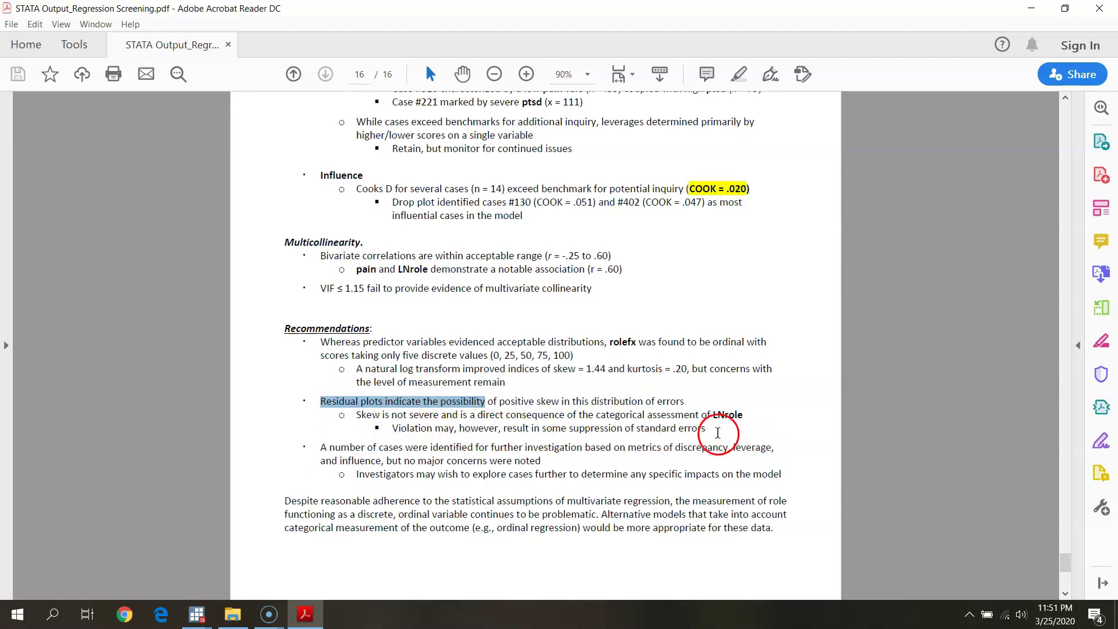
click(342, 443)
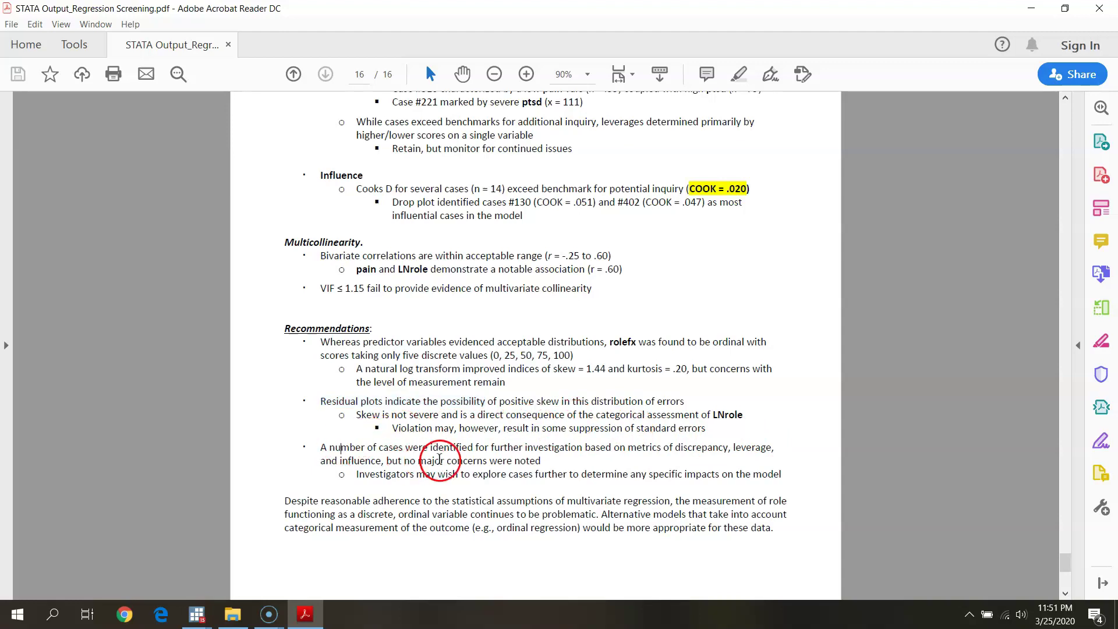
scroll(440, 459, down, 1)
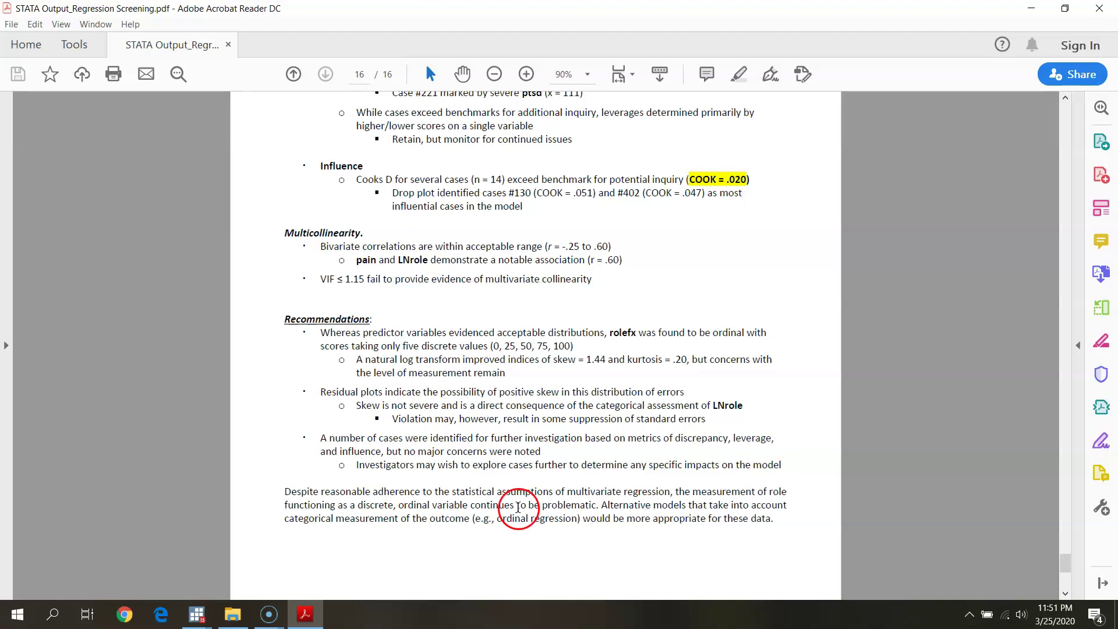
scroll(468, 538, down, 1)
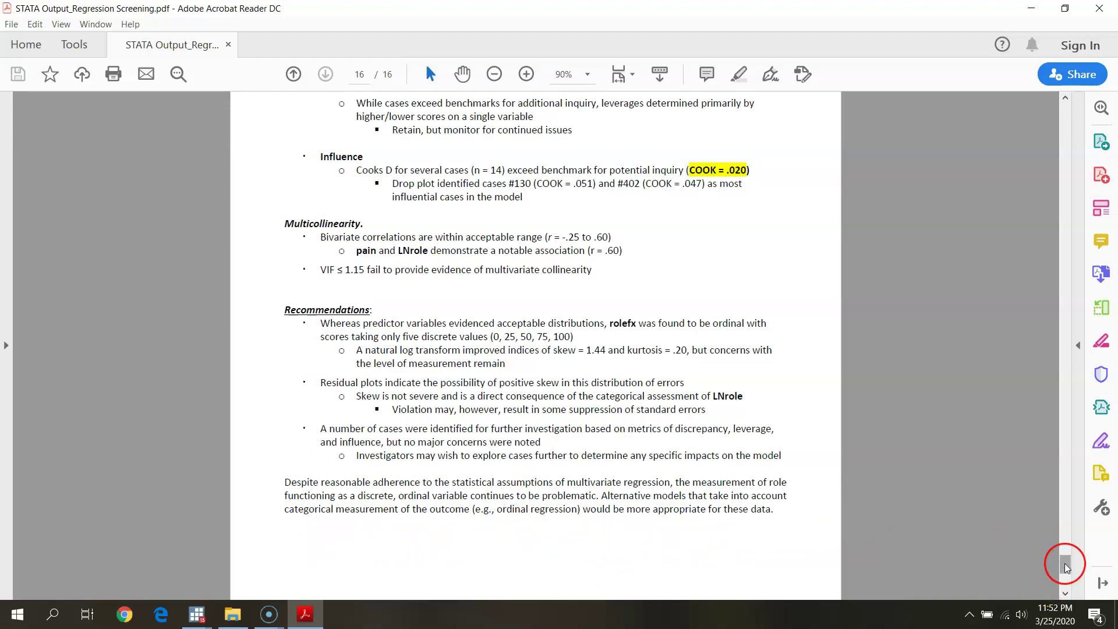
drag(1065, 564, 1073, 101)
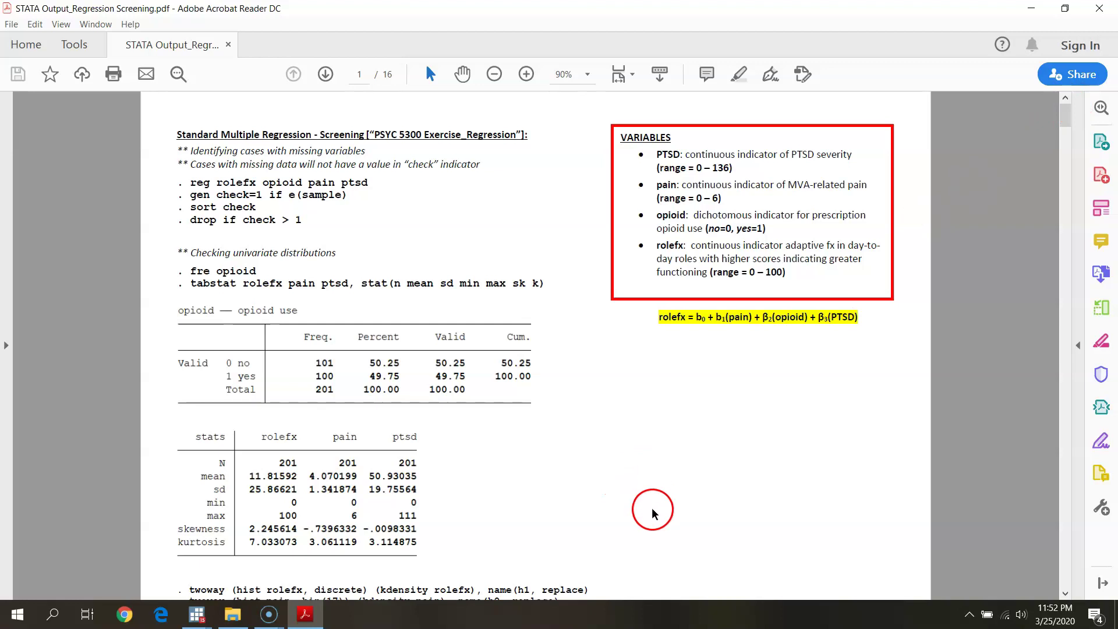